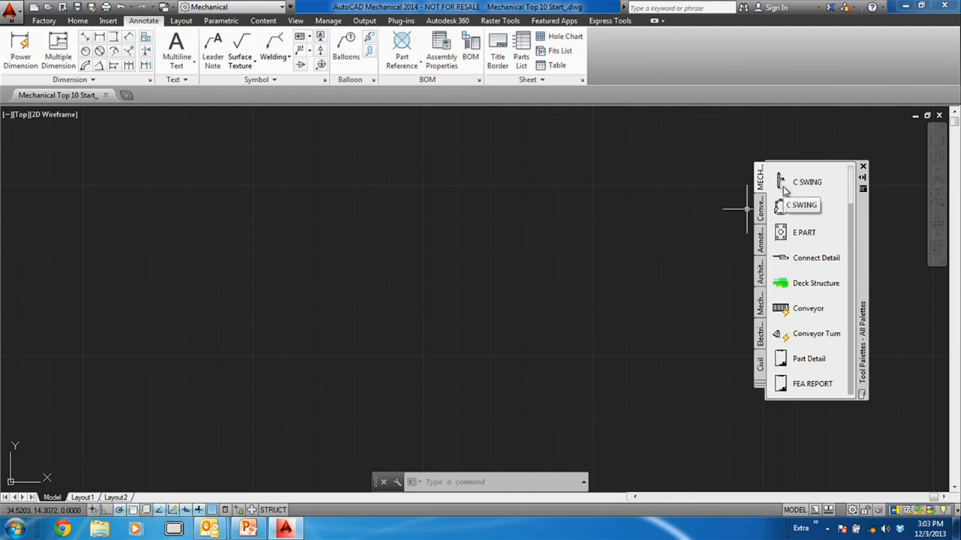
# - Insert the E PART plate from the tool palette into the empty drawing area
pyautogui.moveTo(850, 262); pyautogui.dragTo(848, 213)
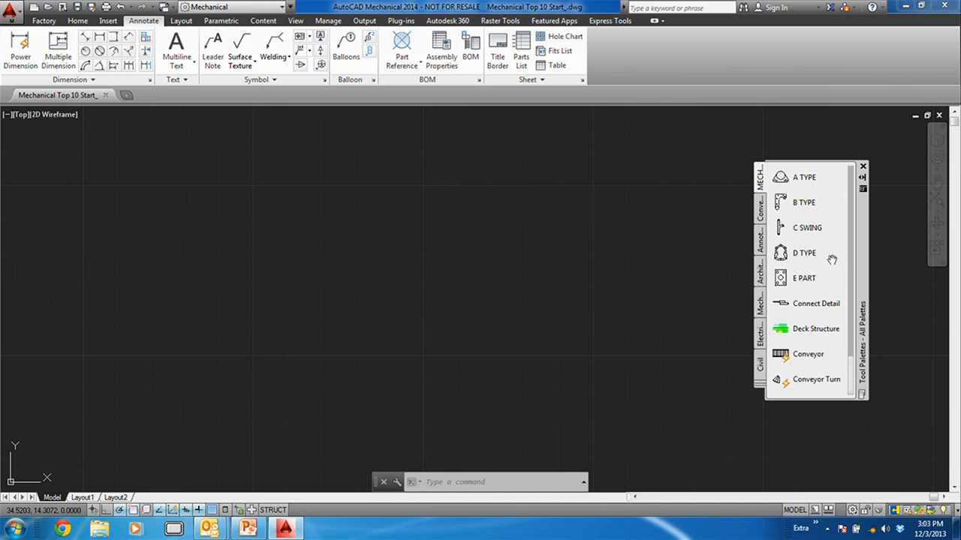
pyautogui.click(782, 279)
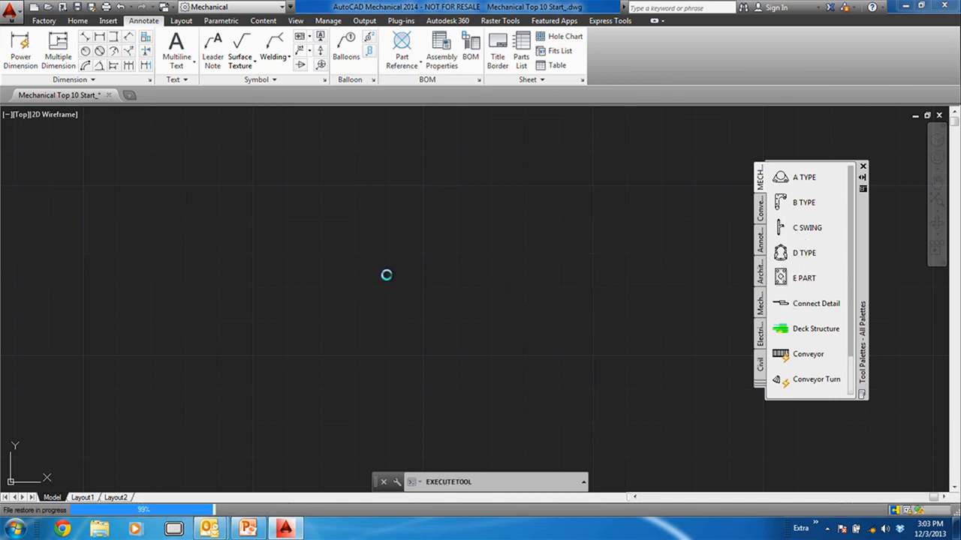
pyautogui.click(177, 282)
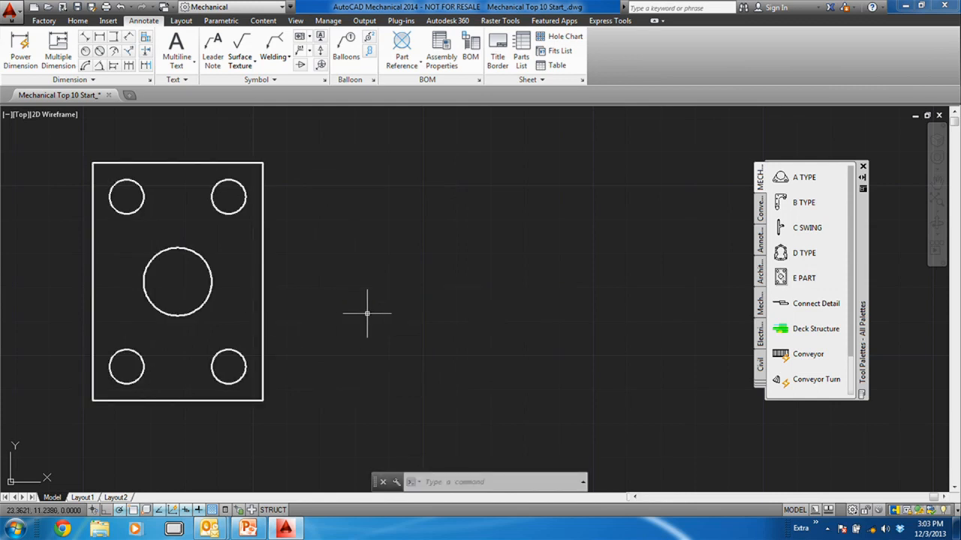
pyautogui.click(285, 154)
pyautogui.click(225, 193)
pyautogui.press('Escape')
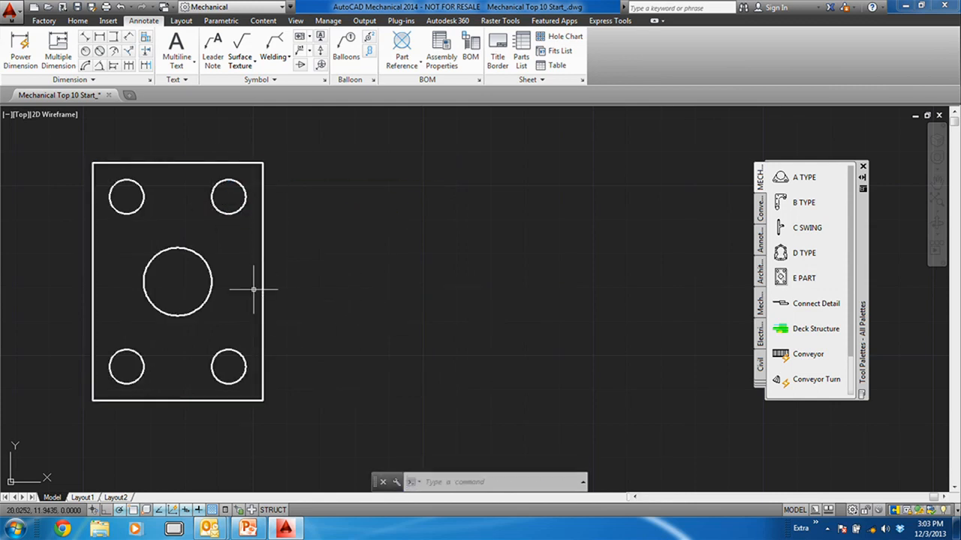
pyautogui.moveTo(192, 299); pyautogui.dragTo(229, 308, button='middle')
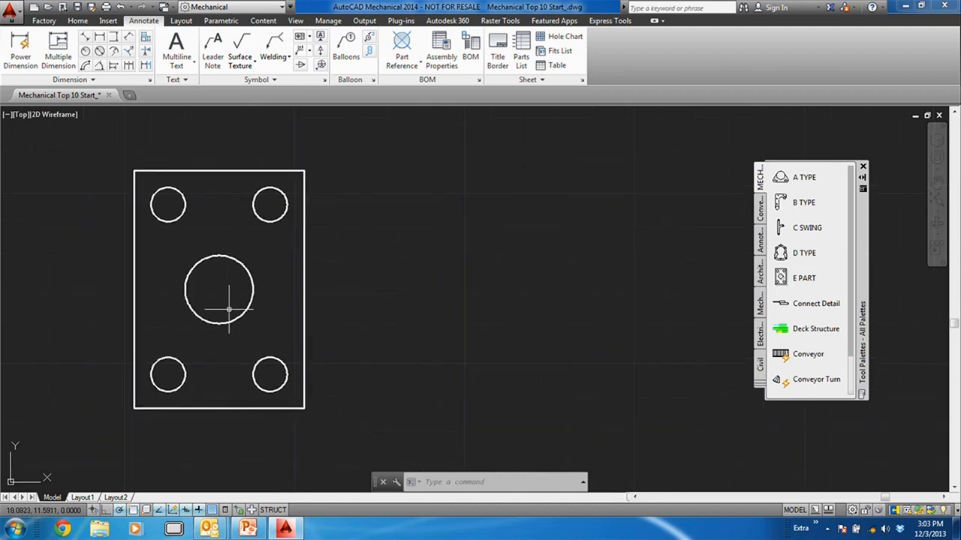
# - Switch to PowerPoint to review the Mechanically Enhanced Commands slide, and return to the AutoCAD Mechanical drawing
pyautogui.click(248, 529)
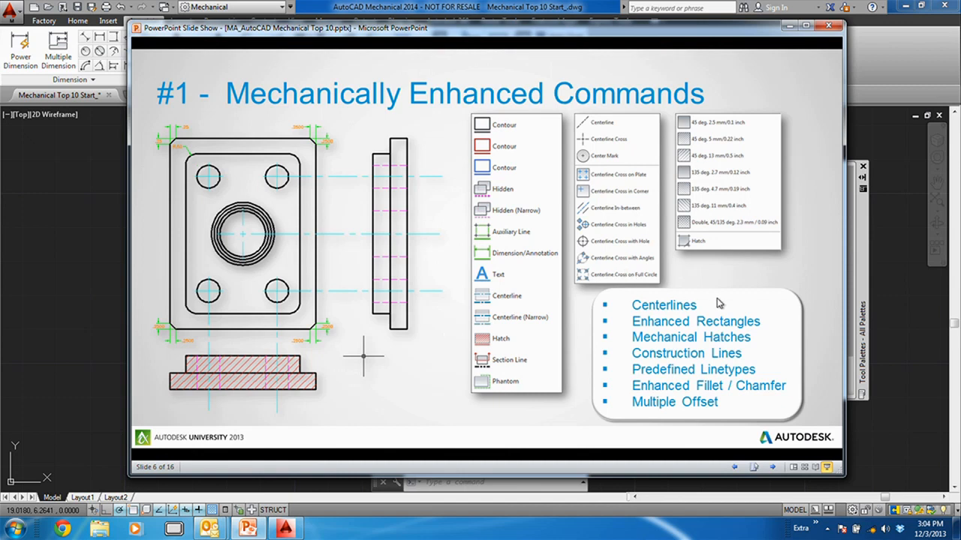
pyautogui.click(886, 314)
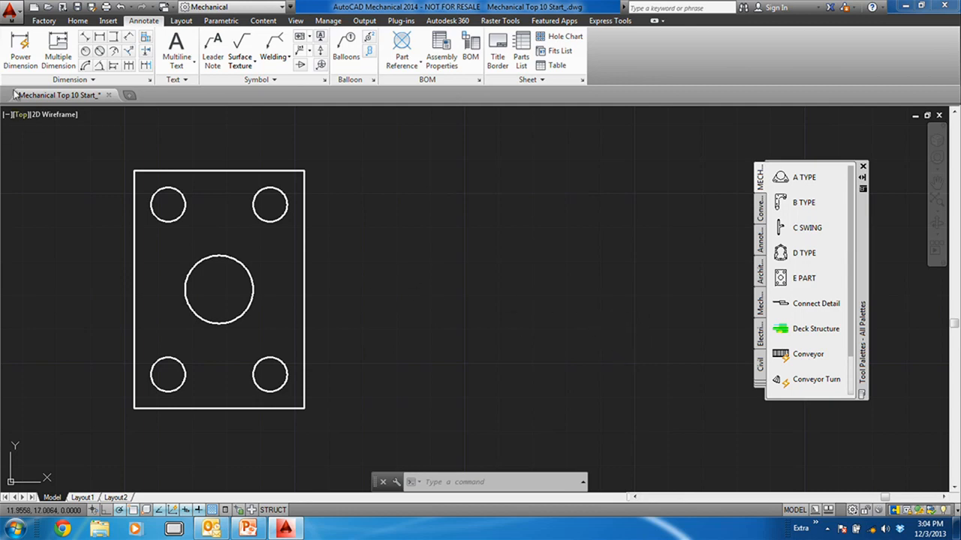
# - Draw a vertical and a horizontal centerline across the plate, each between the midpoints of opposite edges
pyautogui.click(77, 20)
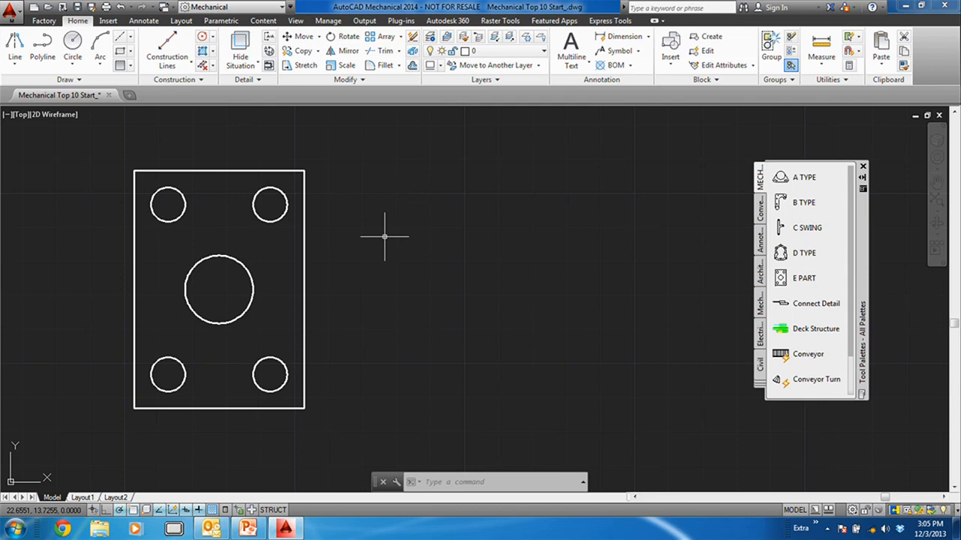
pyautogui.click(120, 39)
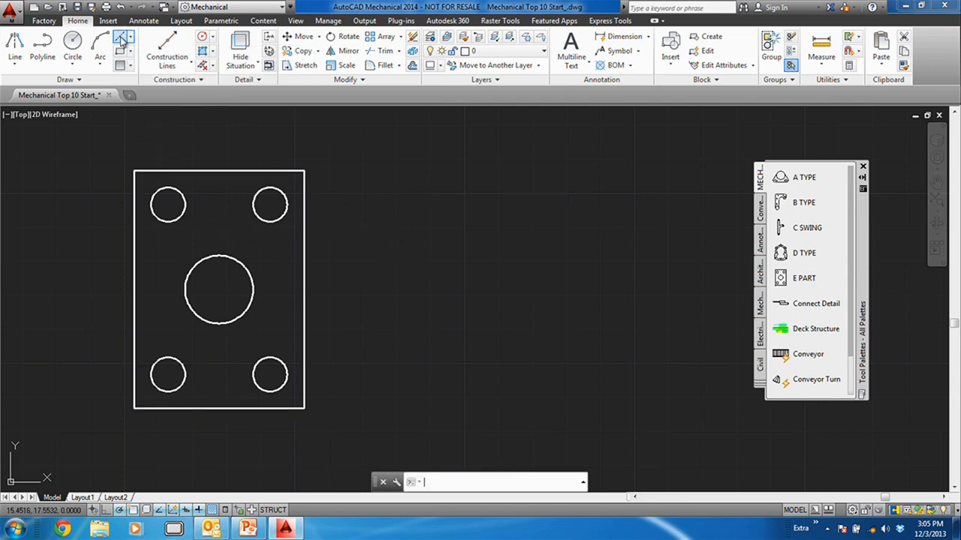
pyautogui.click(219, 171)
pyautogui.click(218, 408)
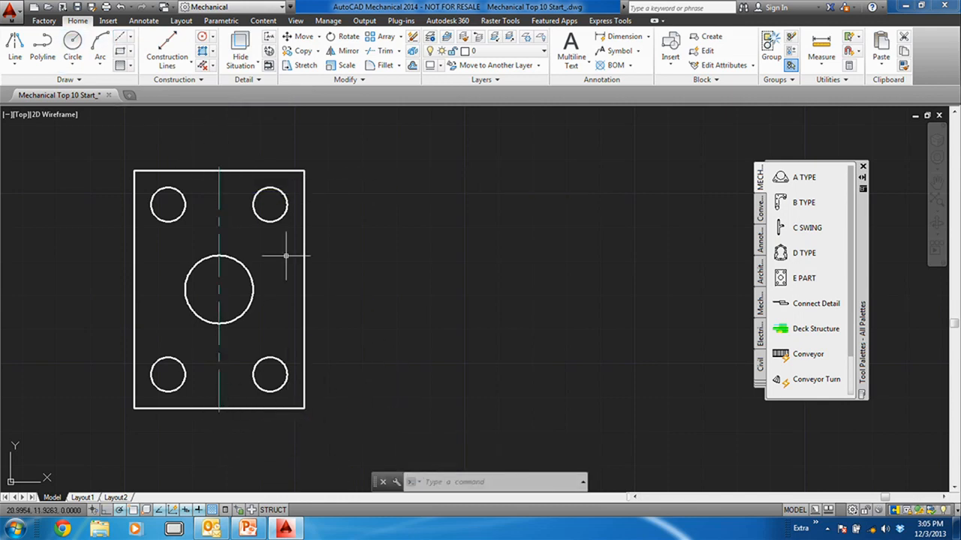
pyautogui.click(120, 39)
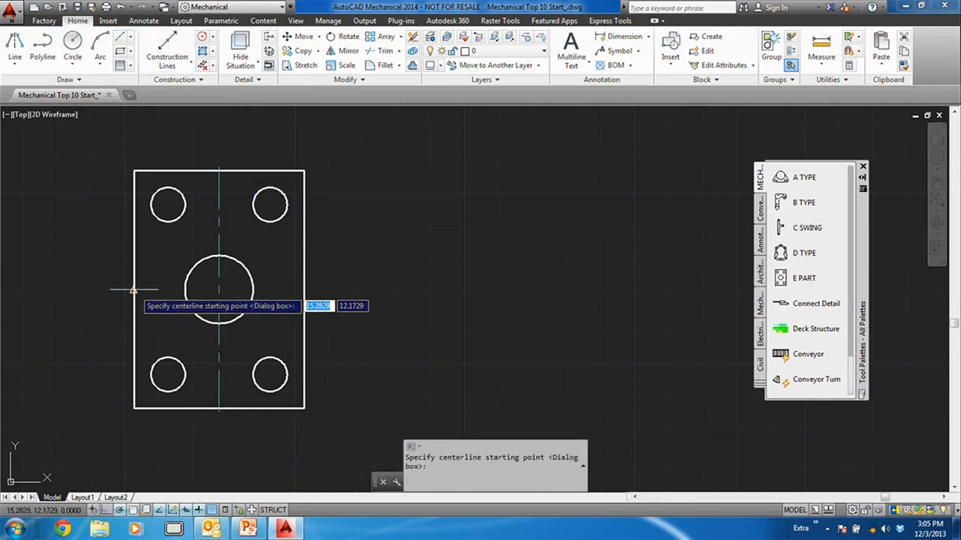
pyautogui.click(134, 288)
pyautogui.click(305, 289)
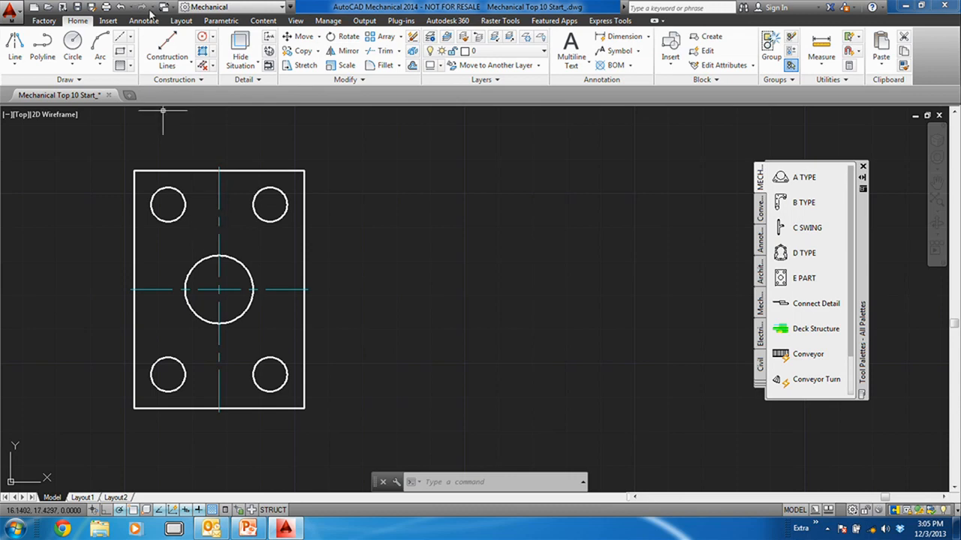
# - Add centerline crosses to the plate's holes with Centerline Cross in Holes, using a crossing selection around the whole part
pyautogui.click(132, 40)
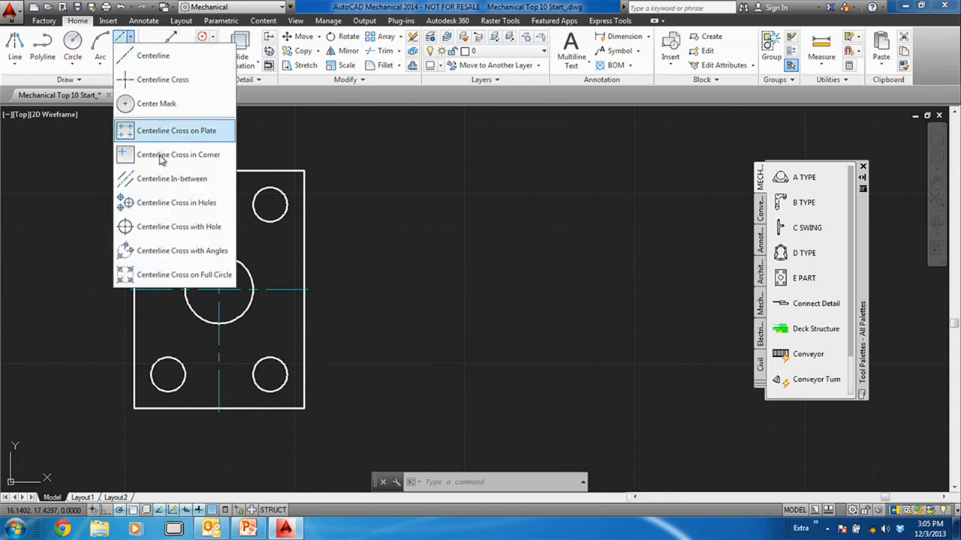
pyautogui.click(153, 202)
pyautogui.click(345, 157)
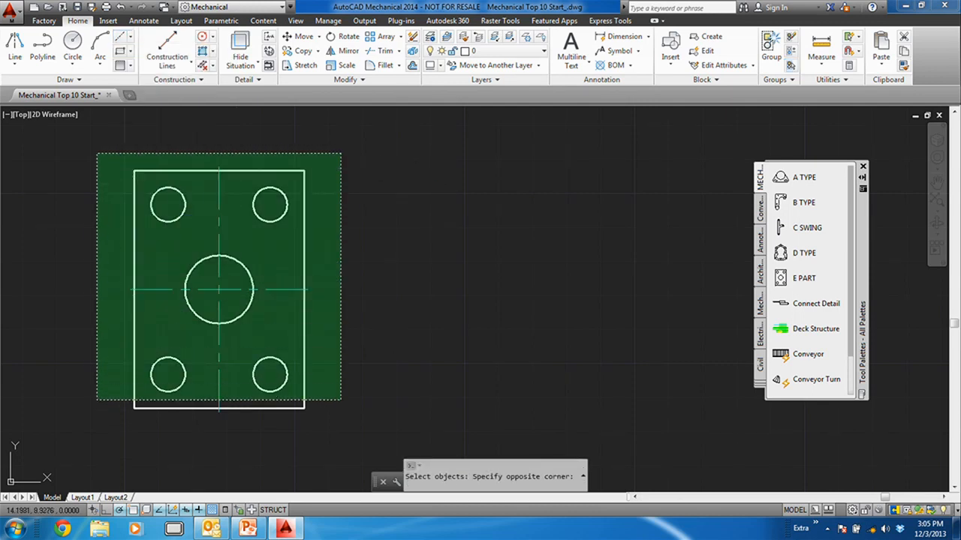
pyautogui.click(96, 433)
pyautogui.press('Return')
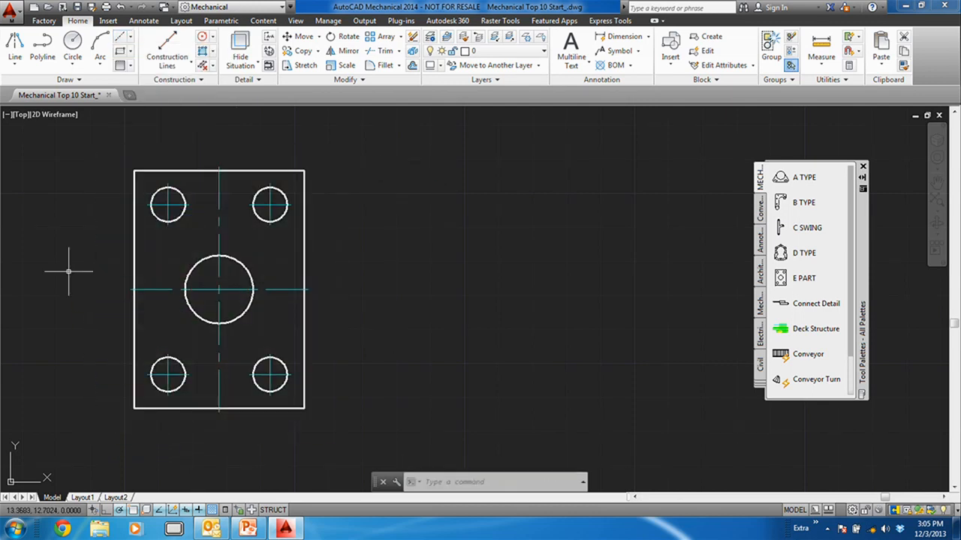
# - Draw a center-and-corner rectangle around the plate, centered on the large hole, with 3 as half-width and 4 as half-height
pyautogui.moveTo(75, 274)
pyautogui.mouseDown(button='middle')
pyautogui.moveTo(161, 266)
pyautogui.moveTo(158, 276)
pyautogui.mouseUp(button='middle')
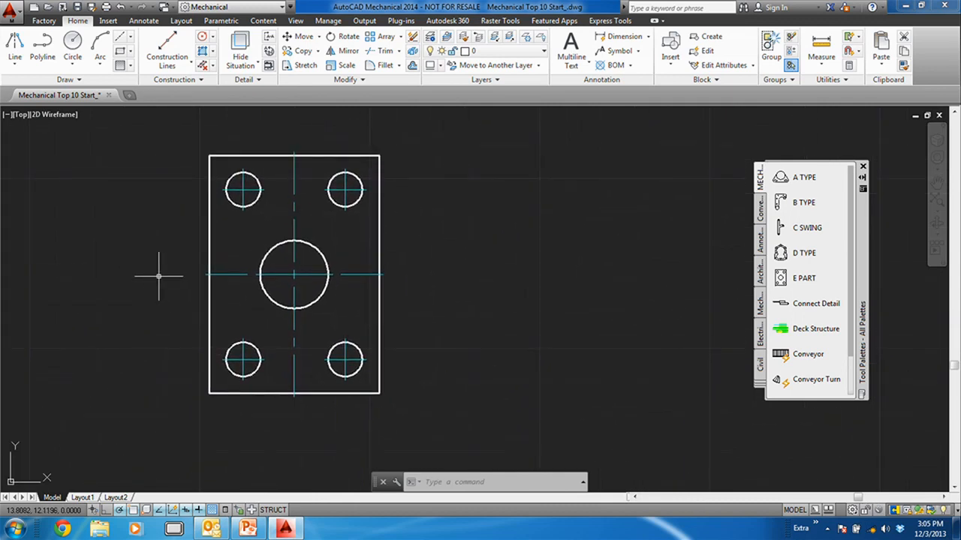
pyautogui.click(130, 51)
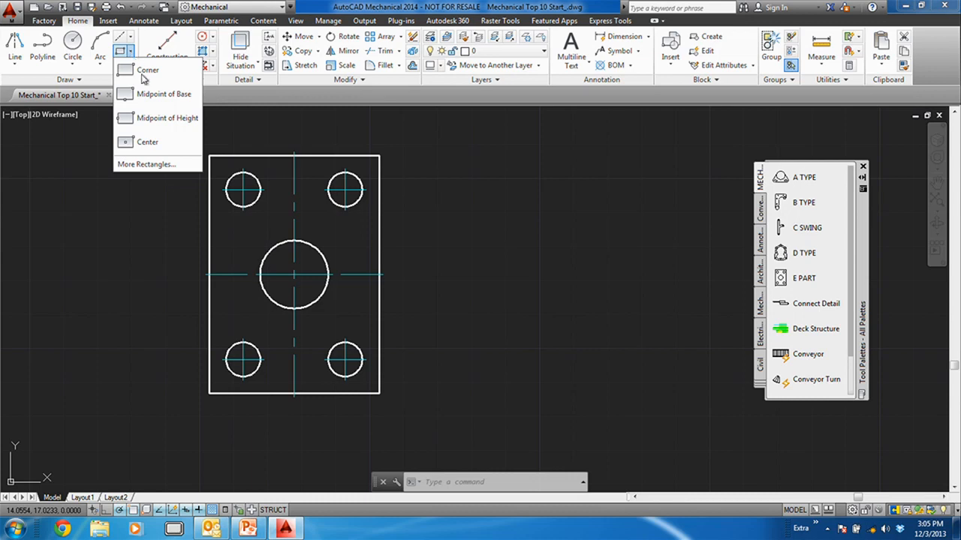
pyautogui.click(141, 167)
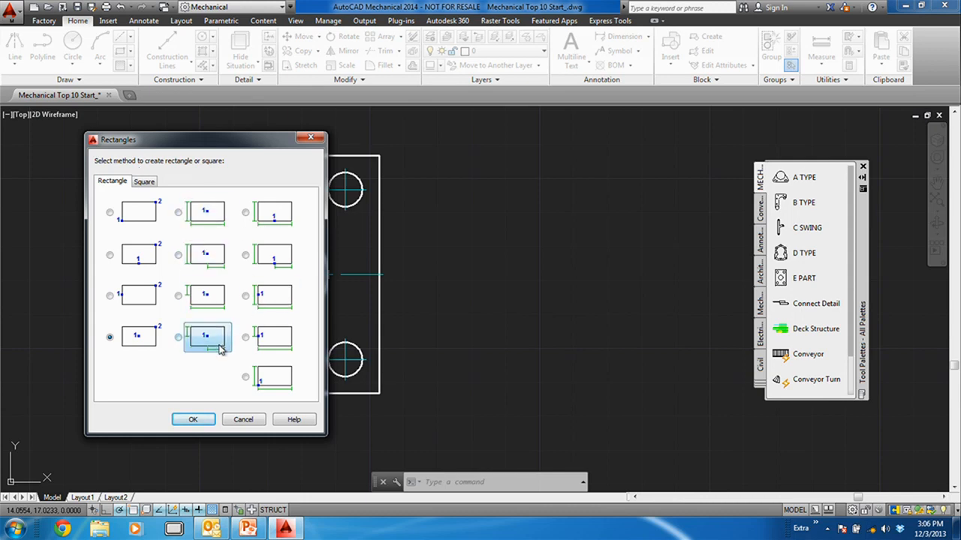
pyautogui.click(145, 185)
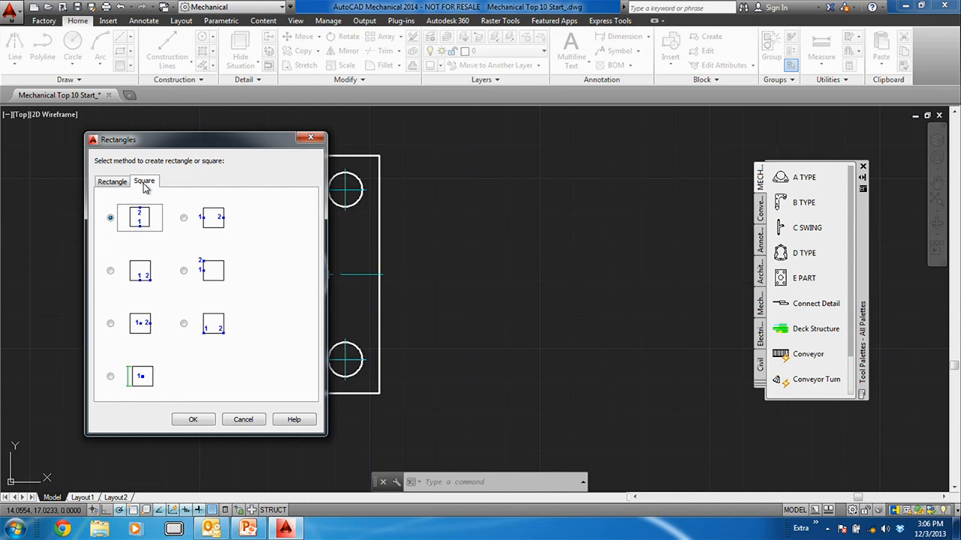
pyautogui.click(113, 185)
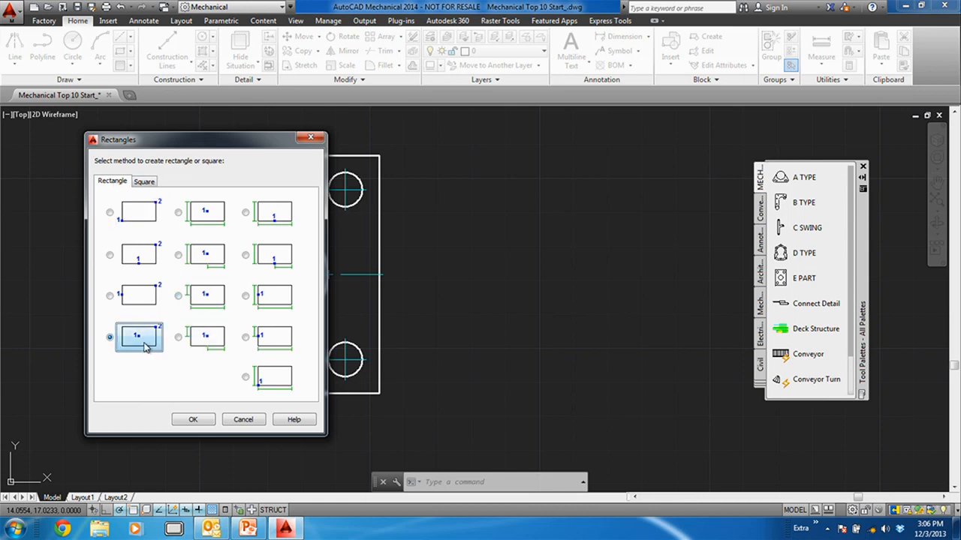
pyautogui.click(193, 418)
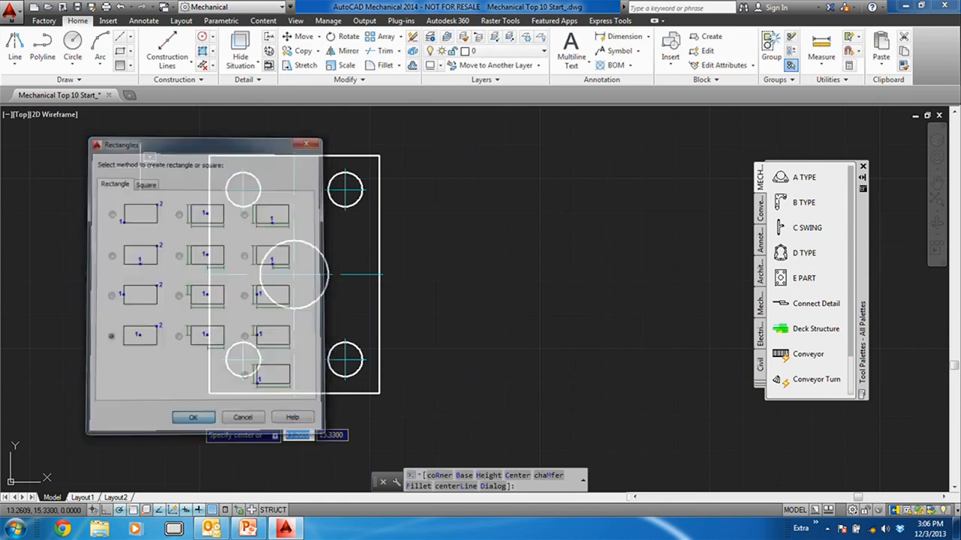
pyautogui.click(293, 275)
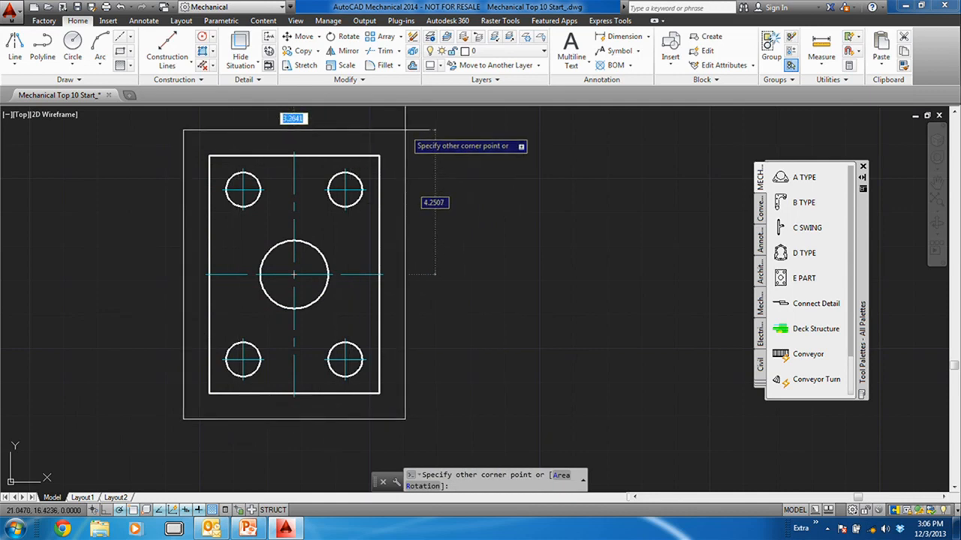
pyautogui.write('3')
pyautogui.press('Tab')
pyautogui.write('4')
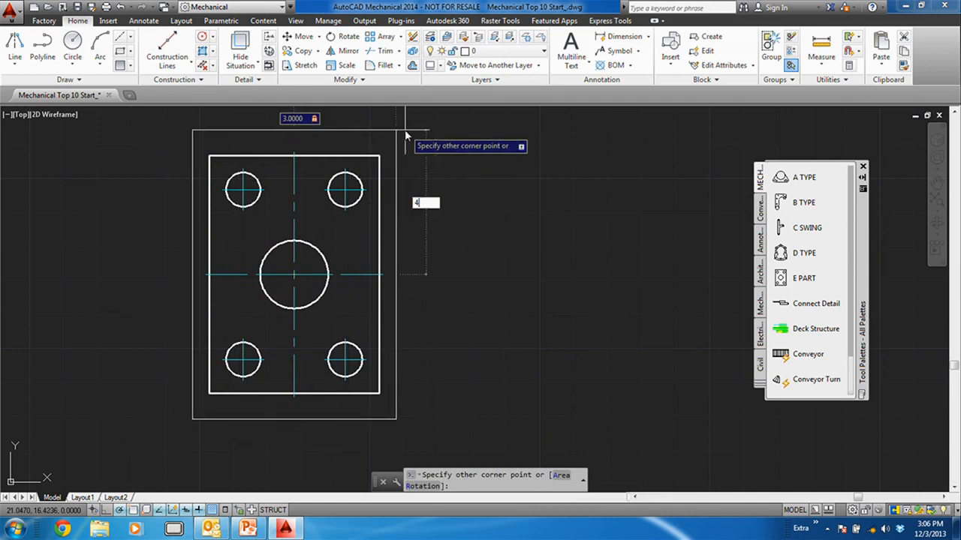
pyautogui.press('Return')
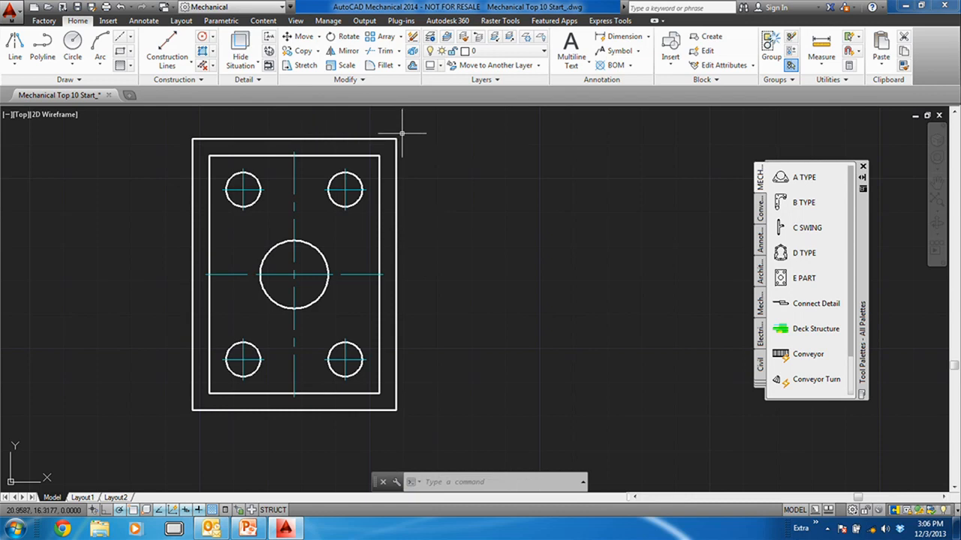
# - Create automatic construction lines projecting horizontally and vertically on all sides from the entire plate view
pyautogui.scroll(-2, 375, 274)
pyautogui.moveTo(376, 274); pyautogui.dragTo(321, 255, button='middle')
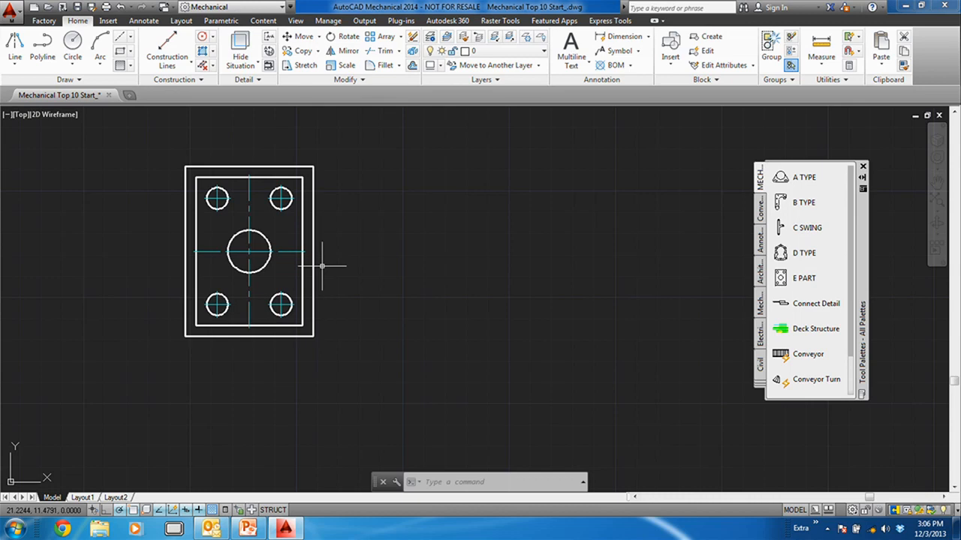
pyautogui.click(170, 64)
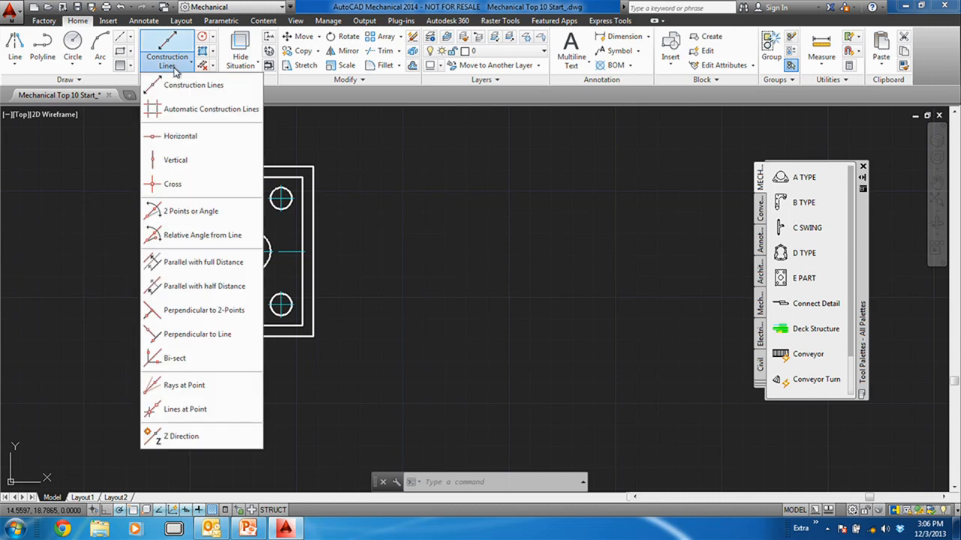
pyautogui.click(154, 111)
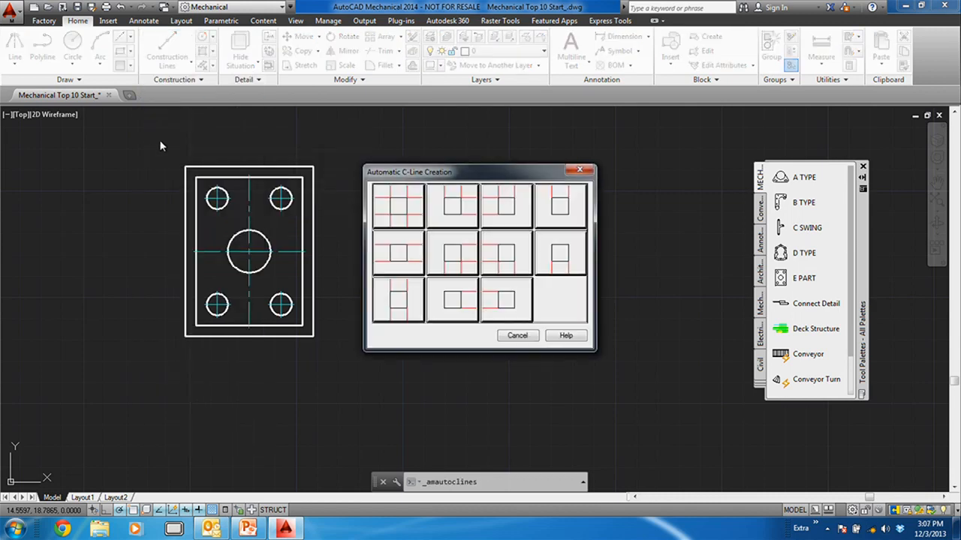
pyautogui.click(402, 214)
pyautogui.click(339, 143)
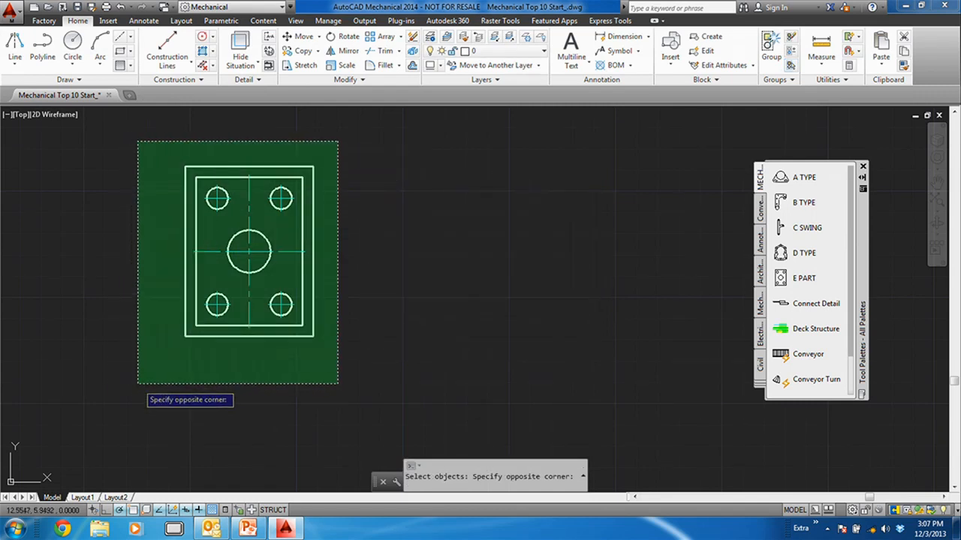
pyautogui.click(138, 399)
pyautogui.press('Return')
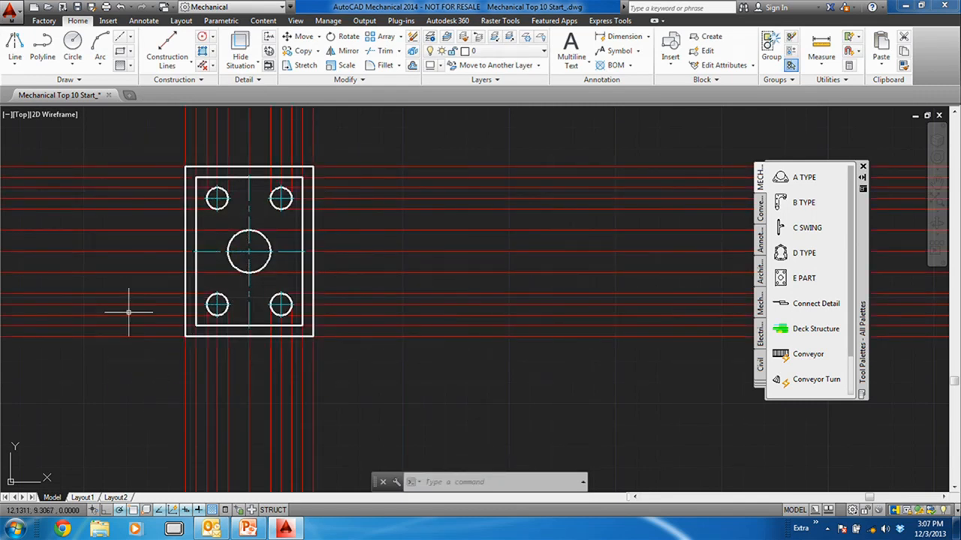
# - Draw a flat rectangle below the plate view for the base, spanning the outermost vertical construction lines
pyautogui.click(121, 53)
pyautogui.scroll(4, 166, 337)
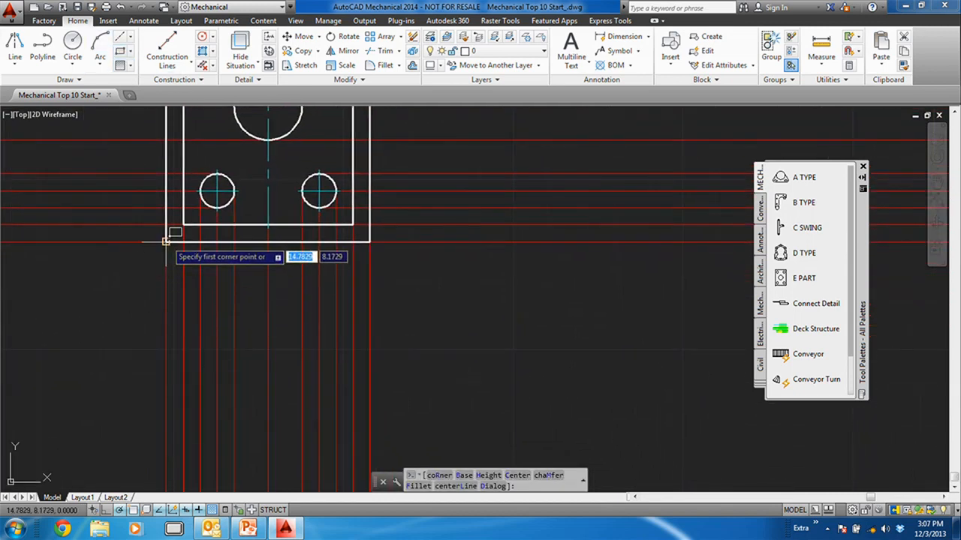
pyautogui.click(166, 383)
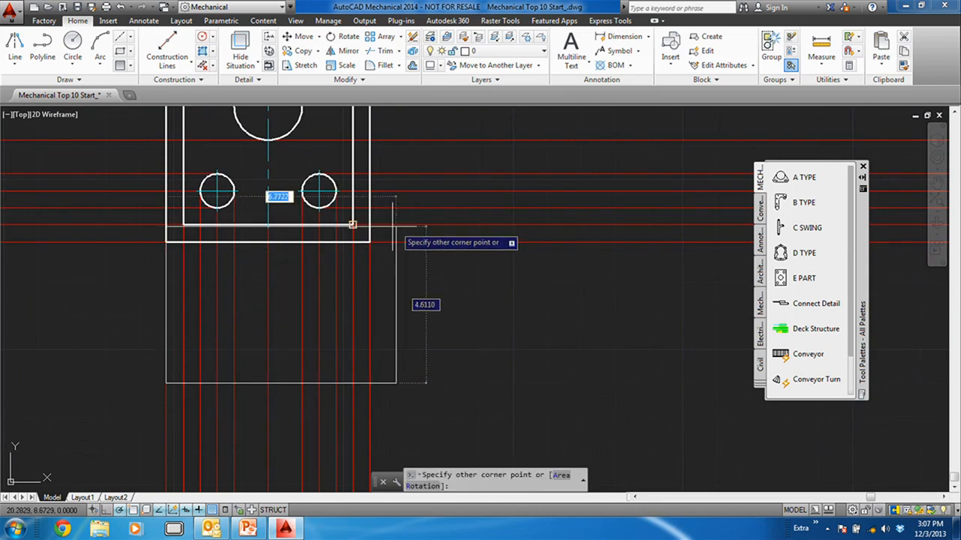
pyautogui.click(369, 347)
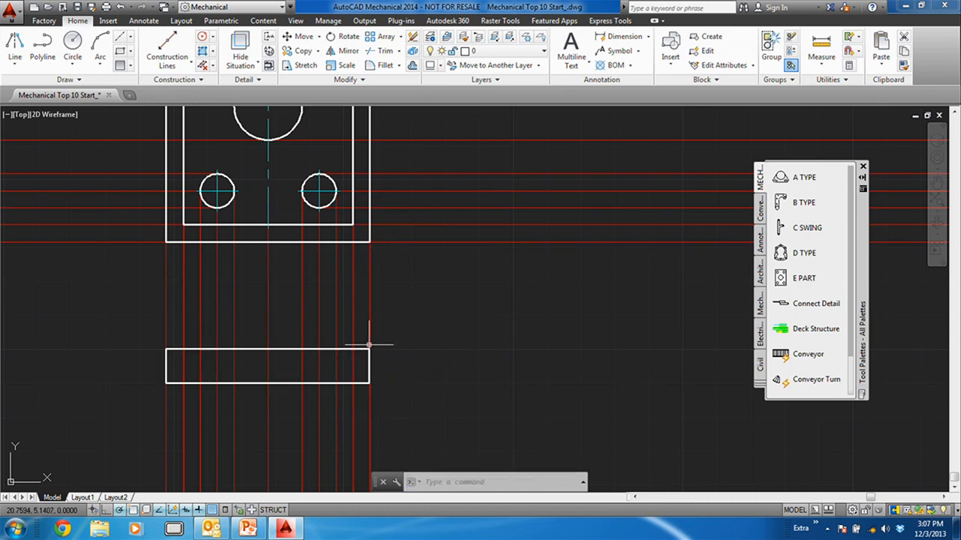
# - Draw a second rectangle 5 units wide on top of the base rectangle, aligned with the plate's inner outline
pyautogui.click(120, 50)
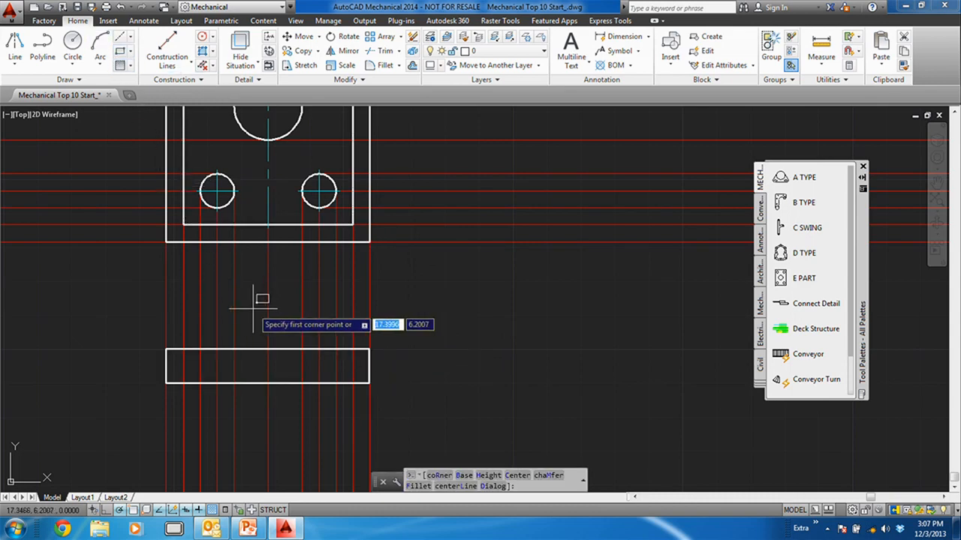
pyautogui.click(183, 336)
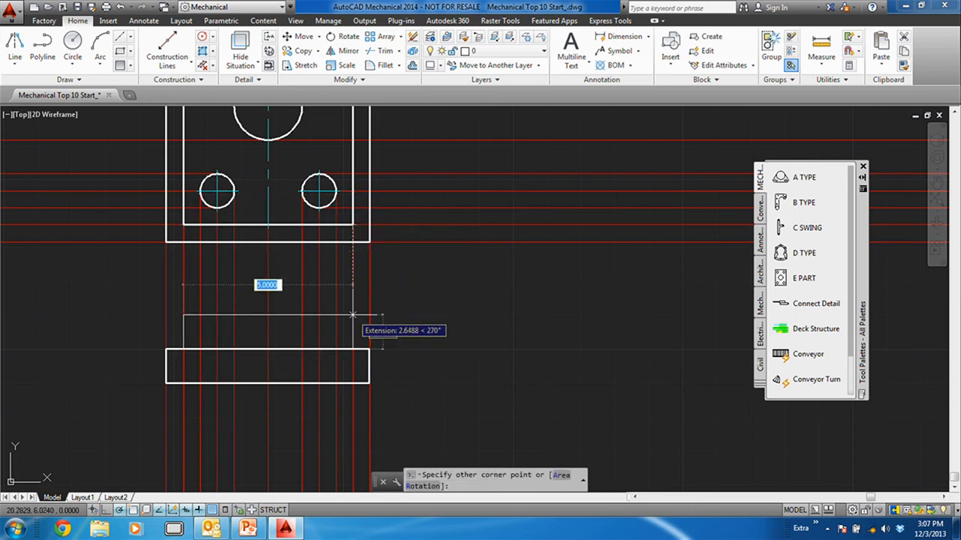
pyautogui.click(353, 315)
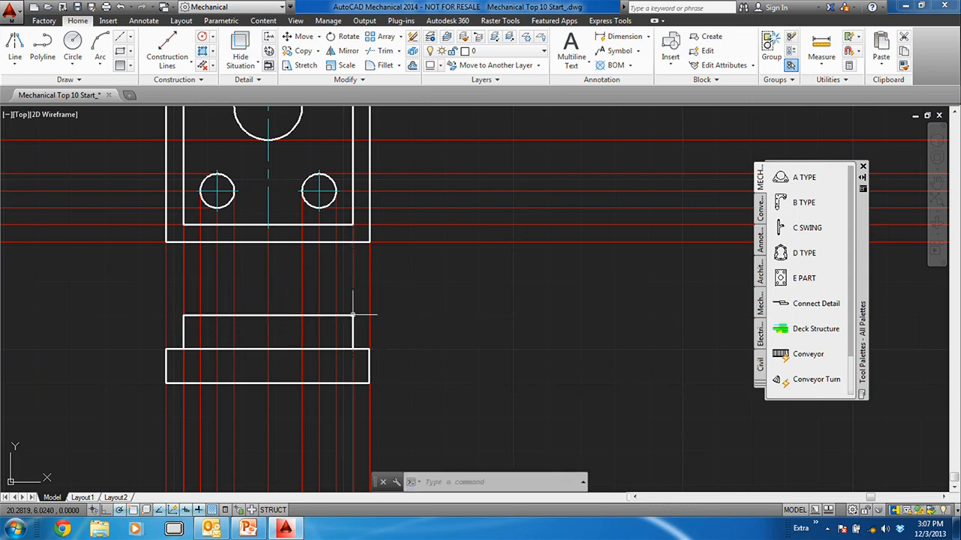
# - Turn projection on and place the projection cross right of the front view, level with its top edge, with the diagonal running down and right
pyautogui.moveTo(321, 339)
pyautogui.mouseDown(button='middle')
pyautogui.moveTo(274, 317)
pyautogui.moveTo(285, 316)
pyautogui.mouseUp(button='middle')
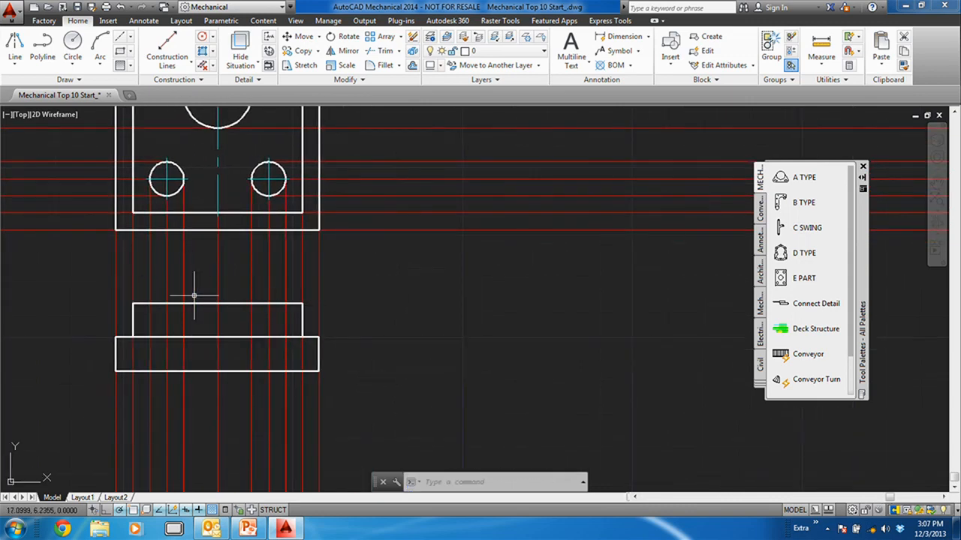
pyautogui.click(186, 79)
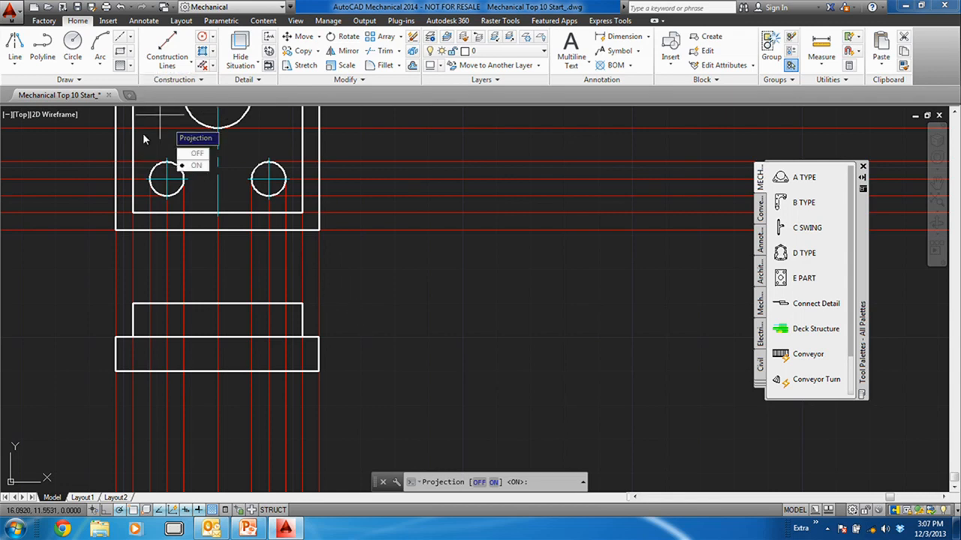
pyautogui.click(196, 168)
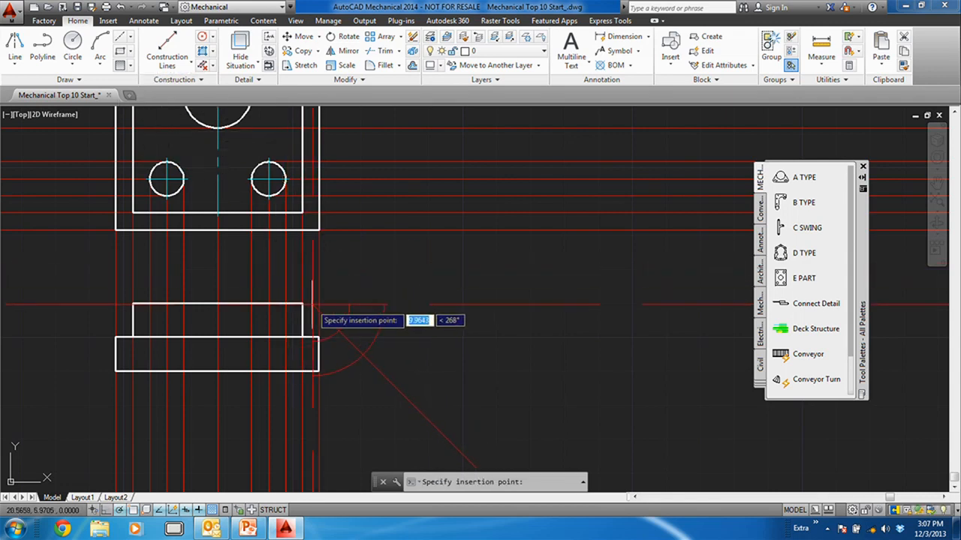
pyautogui.click(381, 303)
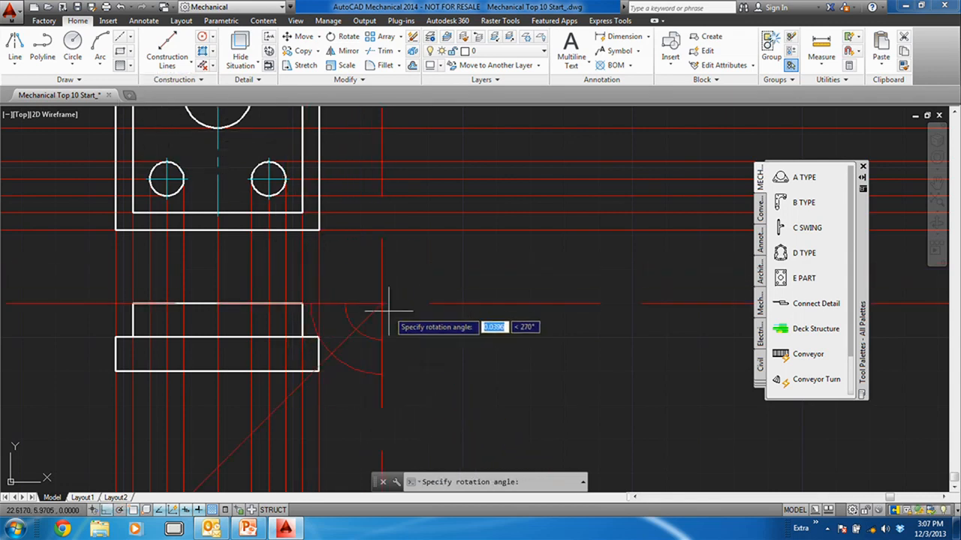
pyautogui.click(440, 345)
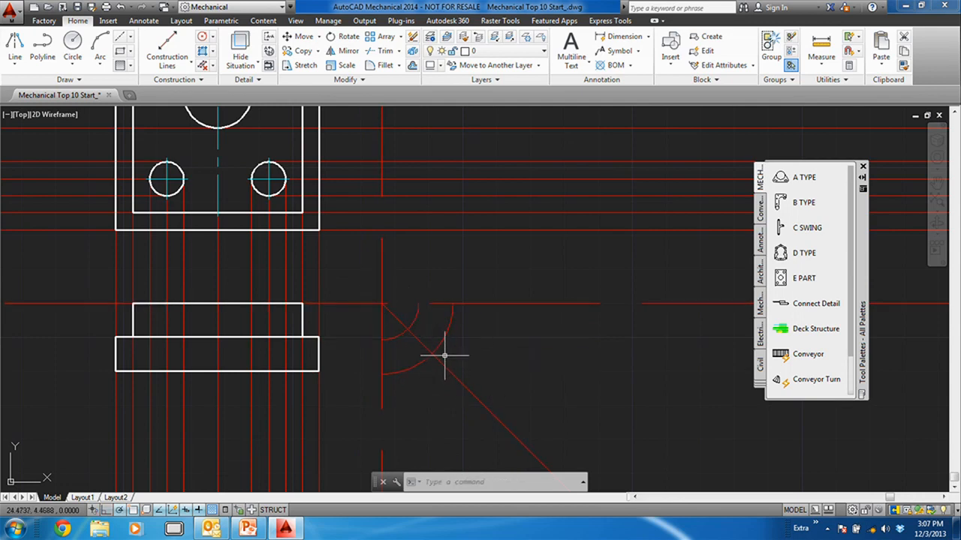
# - Create automatic construction lines from the two front-view rectangles, projected rightward and turned upward through the projection diagonal
pyautogui.click(172, 66)
pyautogui.click(169, 111)
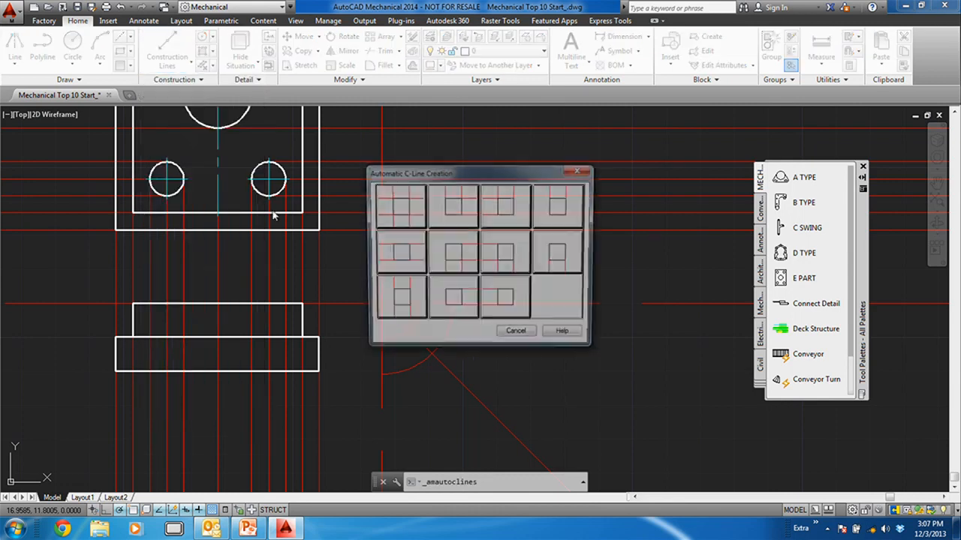
pyautogui.click(455, 302)
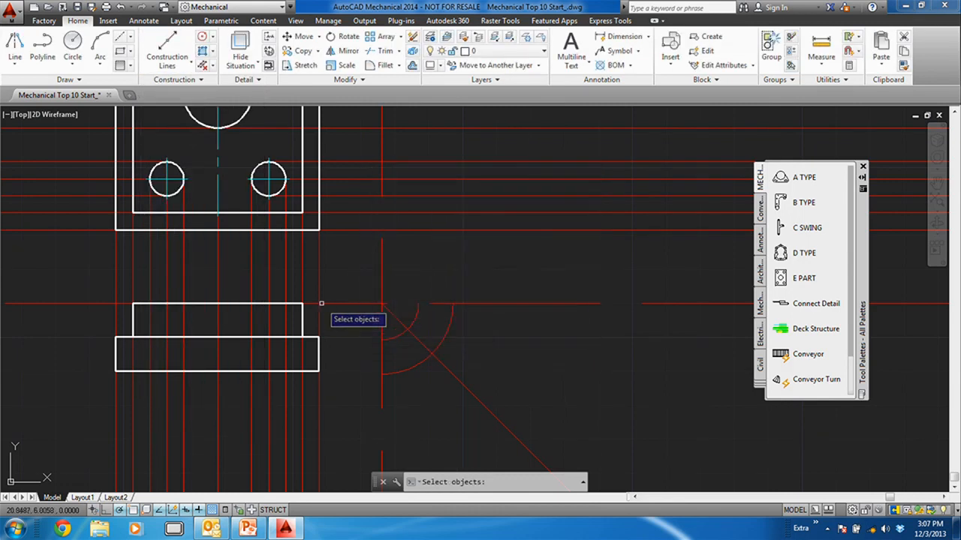
pyautogui.click(335, 282)
pyautogui.click(103, 386)
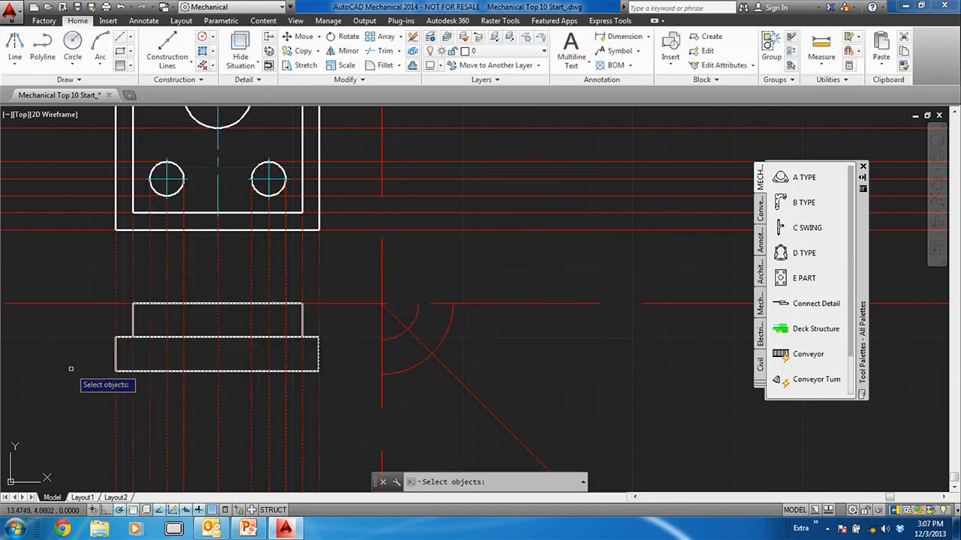
pyautogui.press('Return')
pyautogui.scroll(-2, 442, 326)
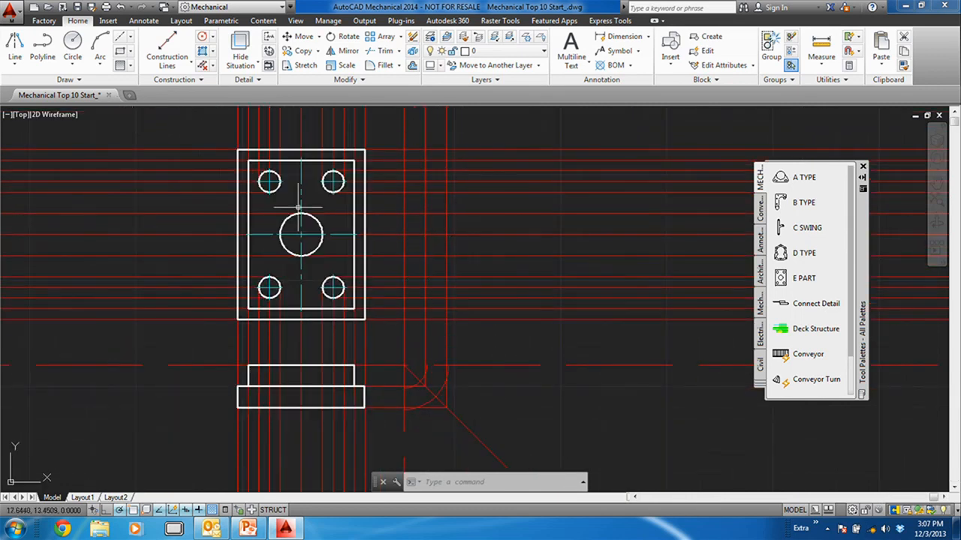
# - Draw the base of the side view as a 1 by 8 rectangle between the two outer projected vertical lines, spanning the plate's full height
pyautogui.click(120, 54)
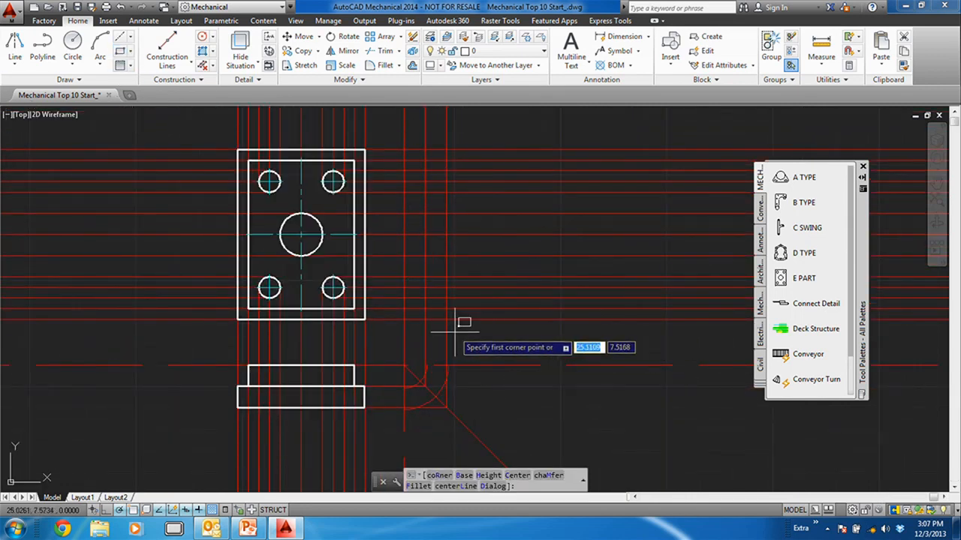
pyautogui.click(425, 319)
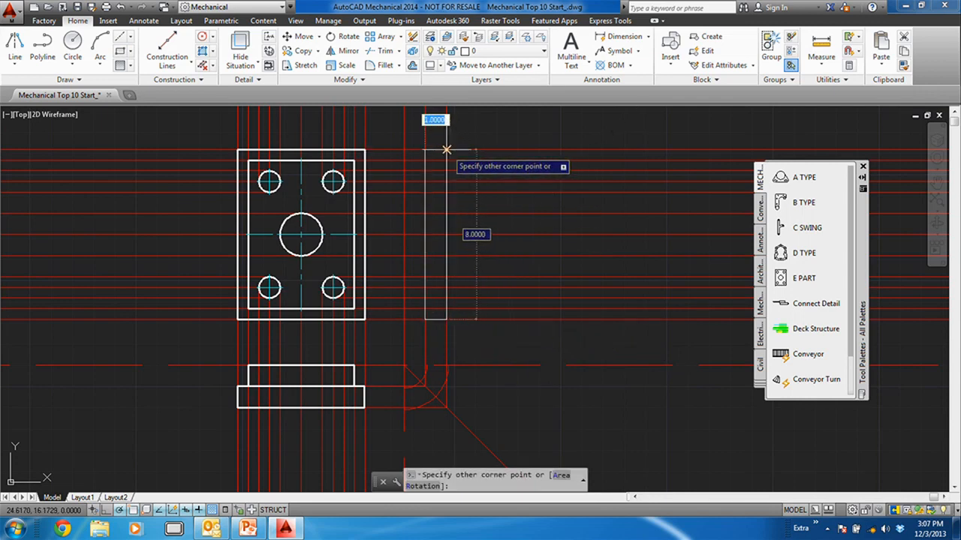
pyautogui.click(447, 150)
# - Draw a 1 by 7 rectangle against the left edge of the side-view base, aligned with the plate's inner outline
pyautogui.press('Return')
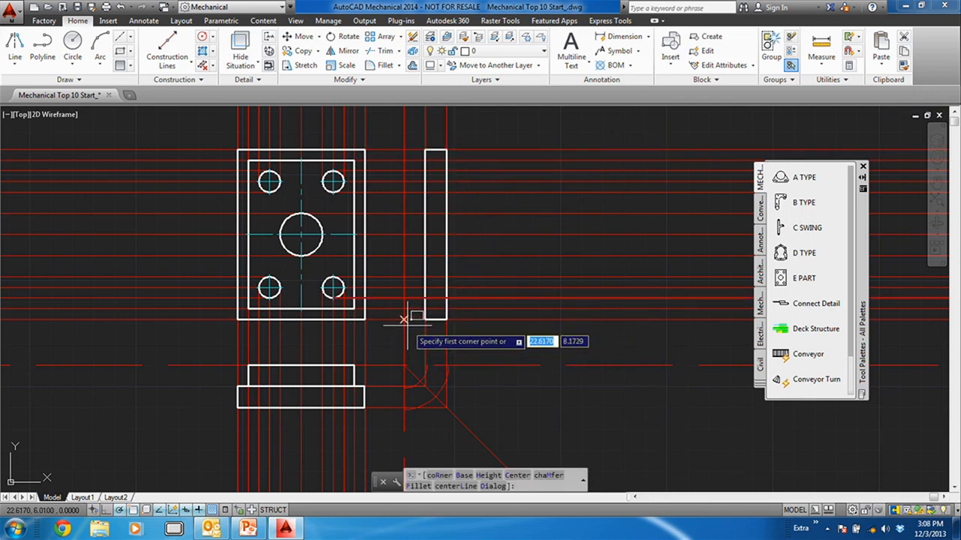
pyautogui.scroll(2, 419, 318)
pyautogui.click(434, 316)
pyautogui.scroll(-3, 434, 307)
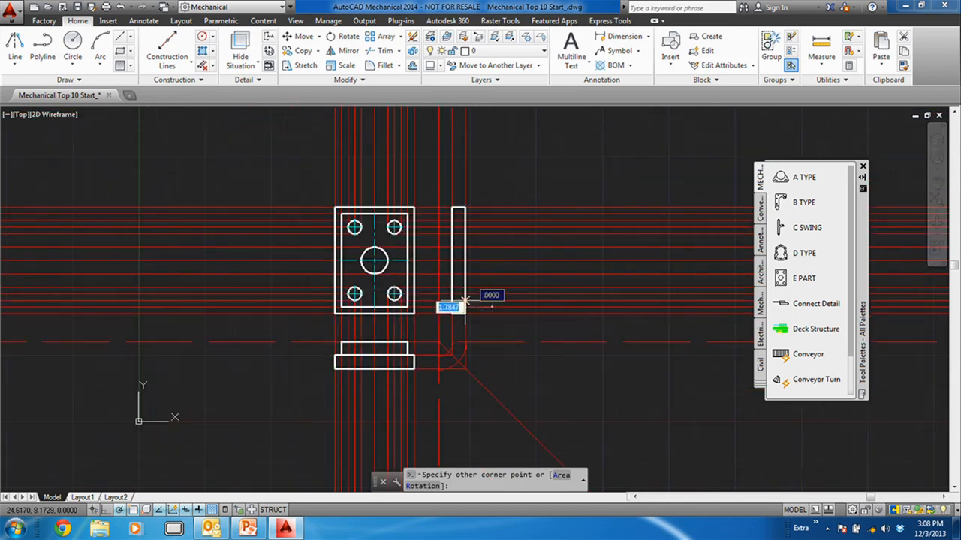
pyautogui.scroll(2, 451, 241)
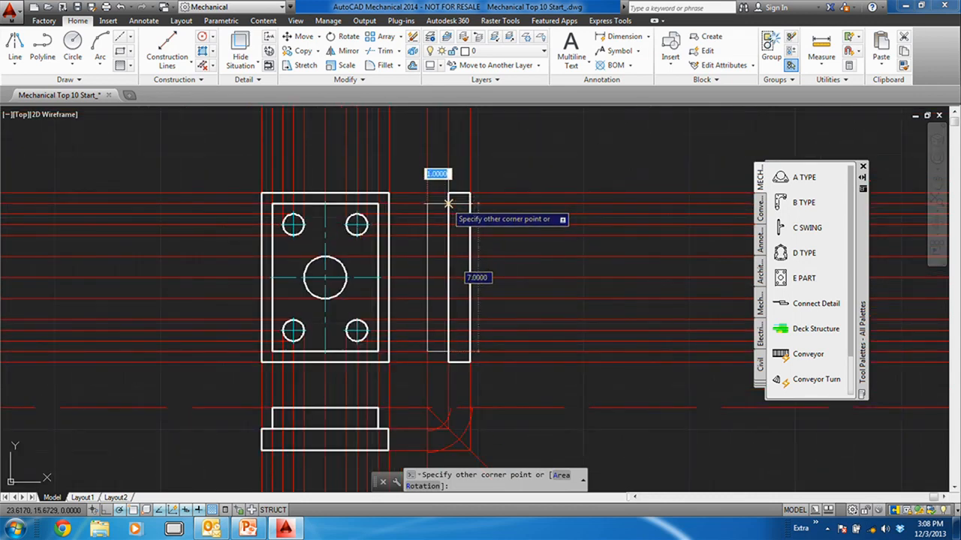
pyautogui.click(448, 201)
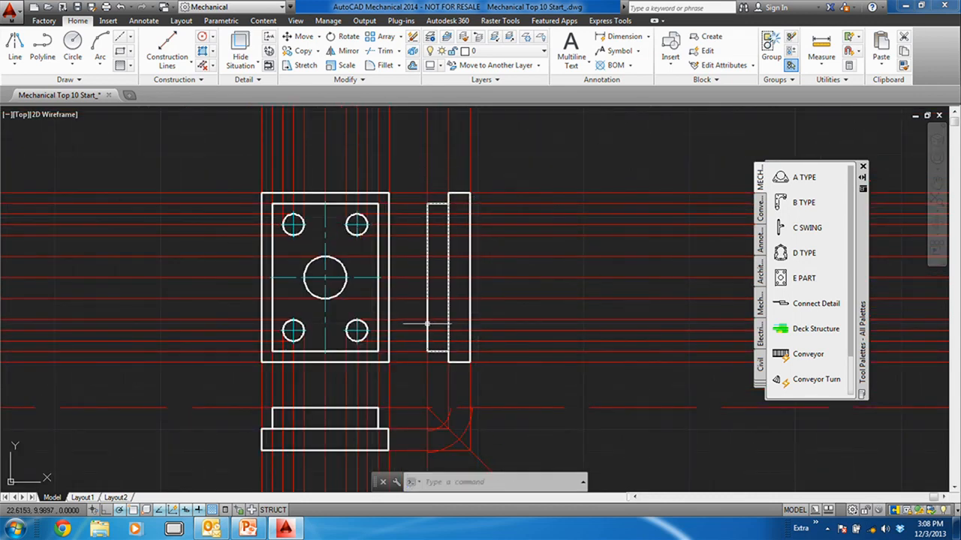
# - Make the Hidden layer AM_3 current and draw two horizontal lines across the side view for the upper small holes' edges
pyautogui.scroll(4, 405, 225)
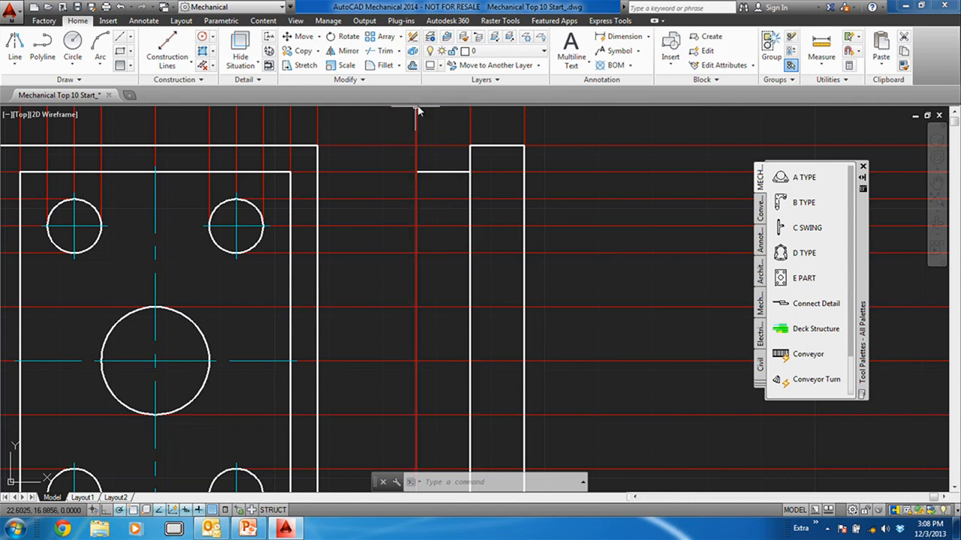
pyautogui.click(441, 66)
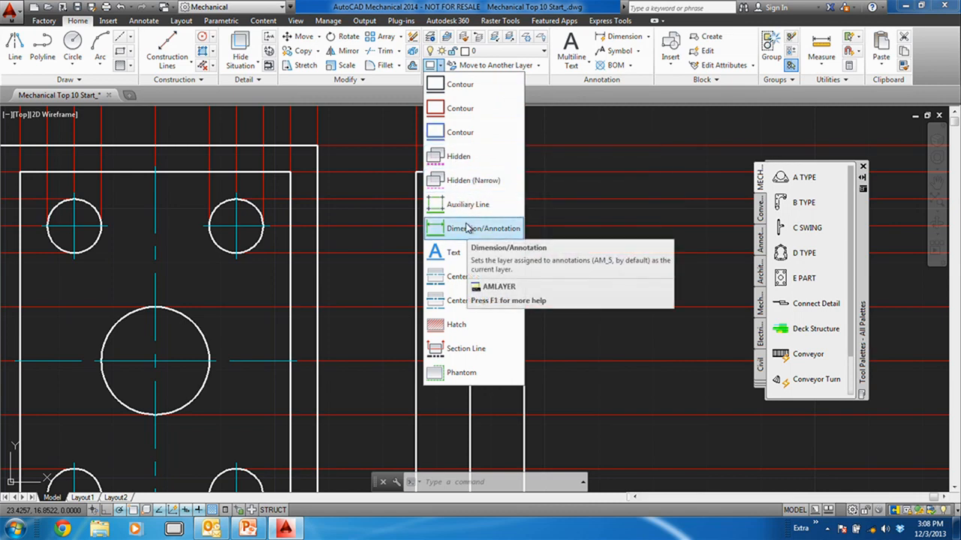
pyautogui.click(447, 156)
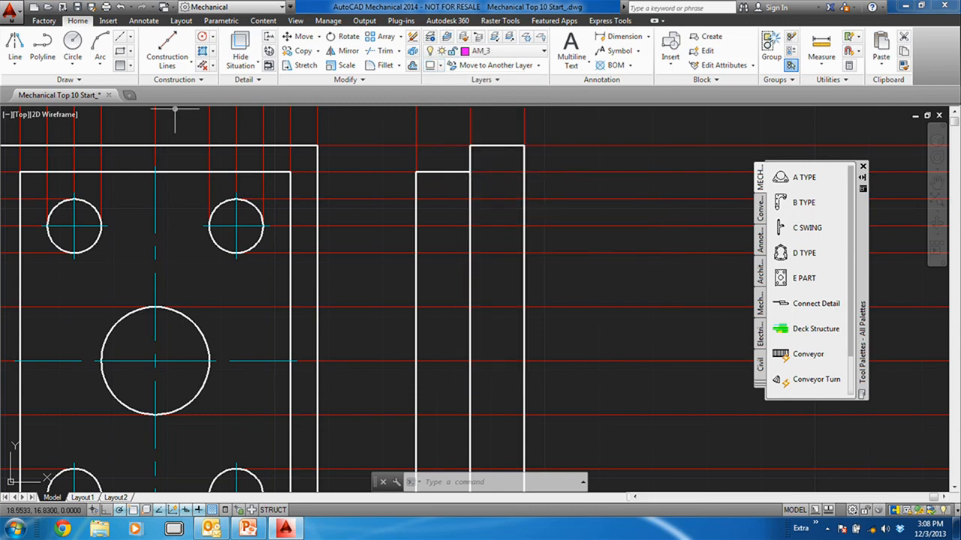
pyautogui.click(15, 66)
pyautogui.click(19, 81)
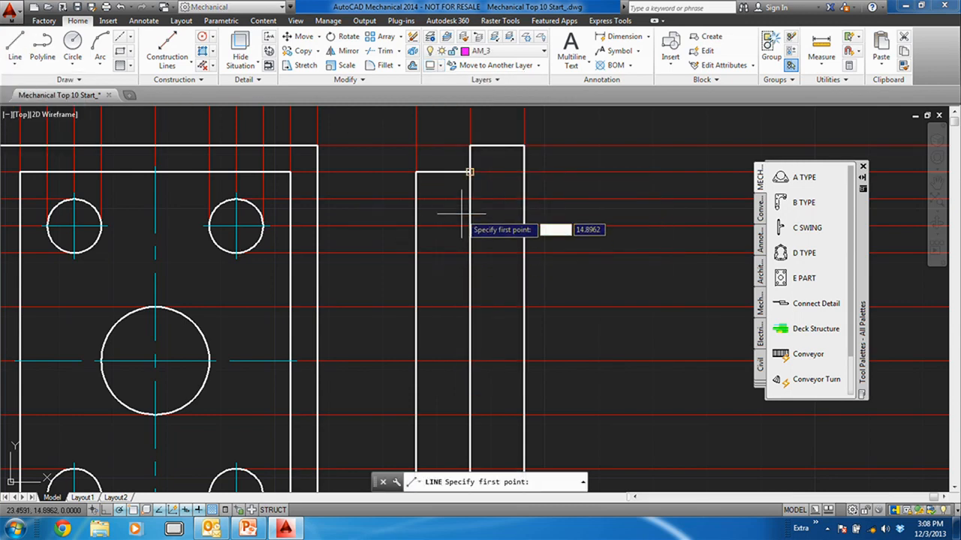
pyautogui.click(416, 199)
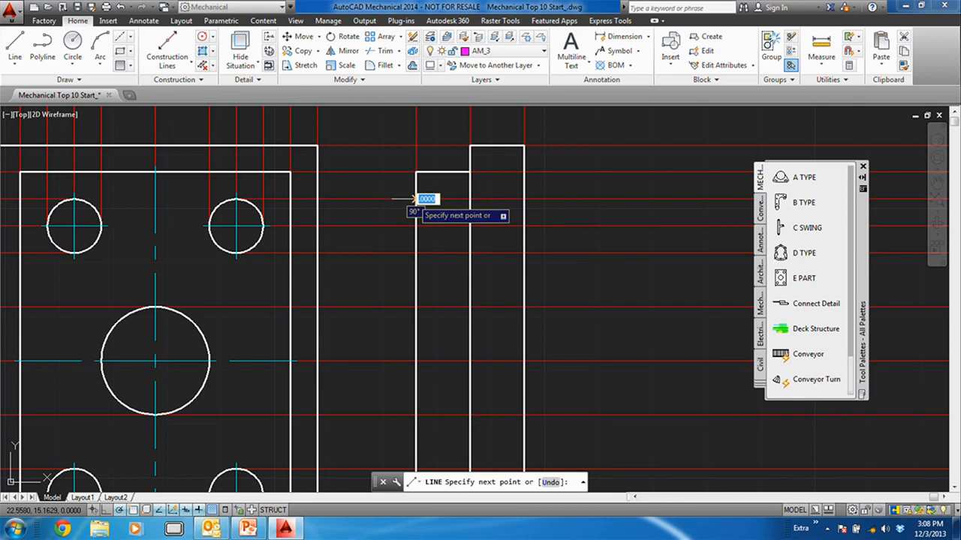
pyautogui.click(524, 198)
pyautogui.press('Return')
pyautogui.press('Return')
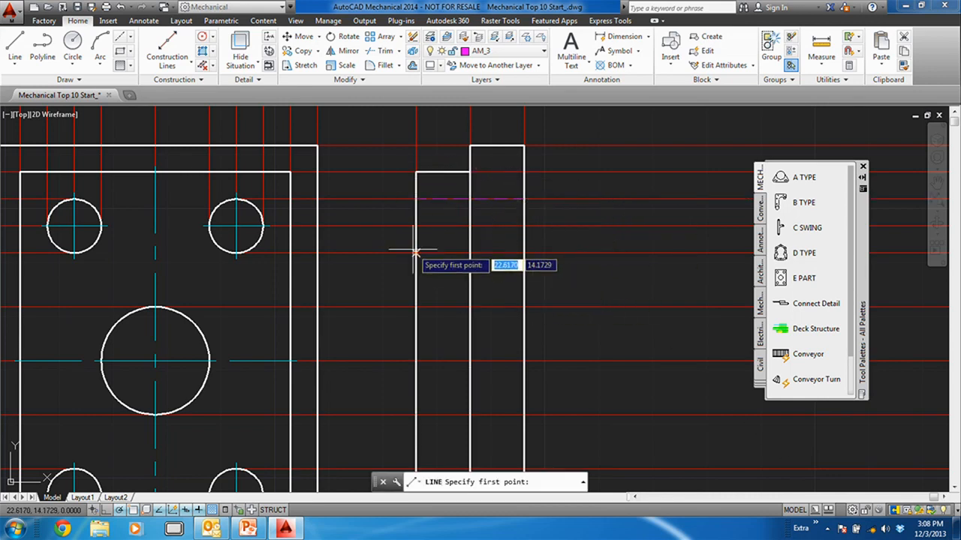
pyautogui.click(415, 252)
pyautogui.click(525, 252)
pyautogui.press('Return')
# - Draw two horizontal hidden lines across the side view for the lower small holes' edges
pyautogui.scroll(-2, 539, 308)
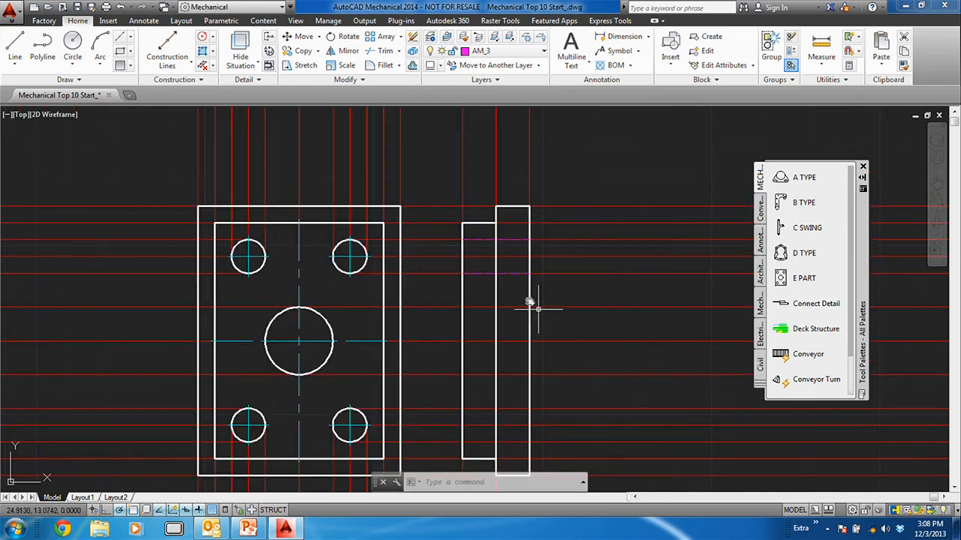
pyautogui.moveTo(538, 309); pyautogui.dragTo(435, 211, button='middle')
pyautogui.press('Return')
pyautogui.click(359, 310)
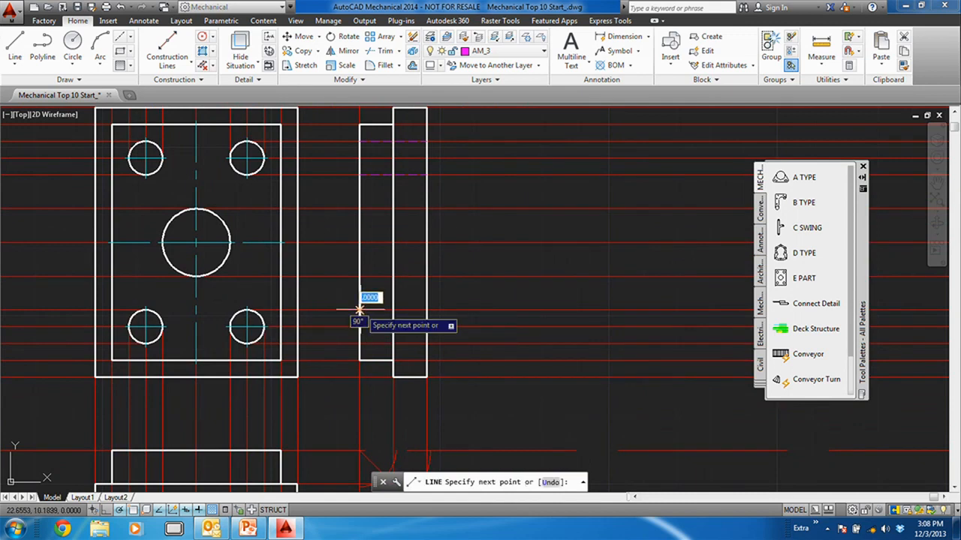
pyautogui.click(427, 310)
pyautogui.press('Return')
pyautogui.press('Return')
pyautogui.click(360, 343)
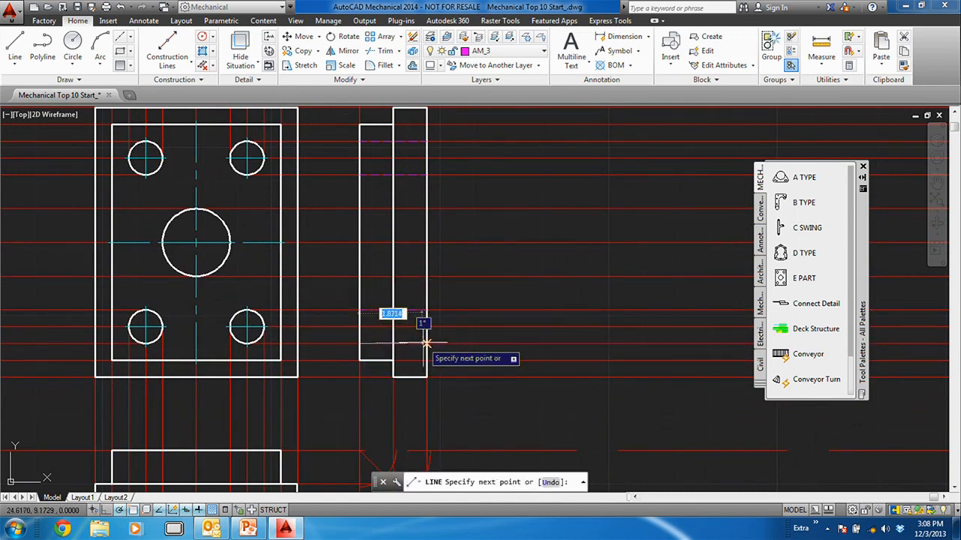
pyautogui.click(427, 343)
pyautogui.press('Return')
# - Draw two horizontal hidden lines across the side view for the upper and lower edges of the large center hole
pyautogui.press('Return')
pyautogui.click(360, 209)
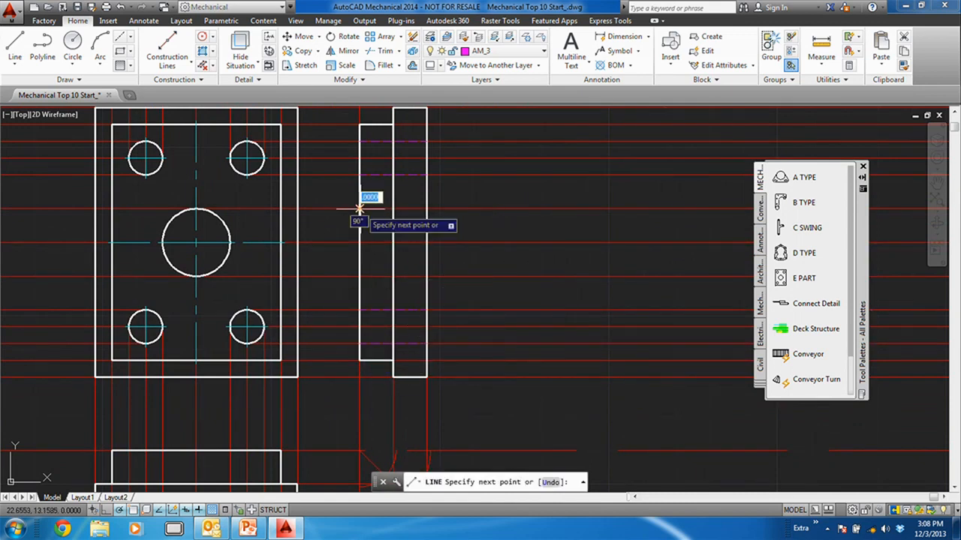
pyautogui.press('Return')
pyautogui.click(360, 276)
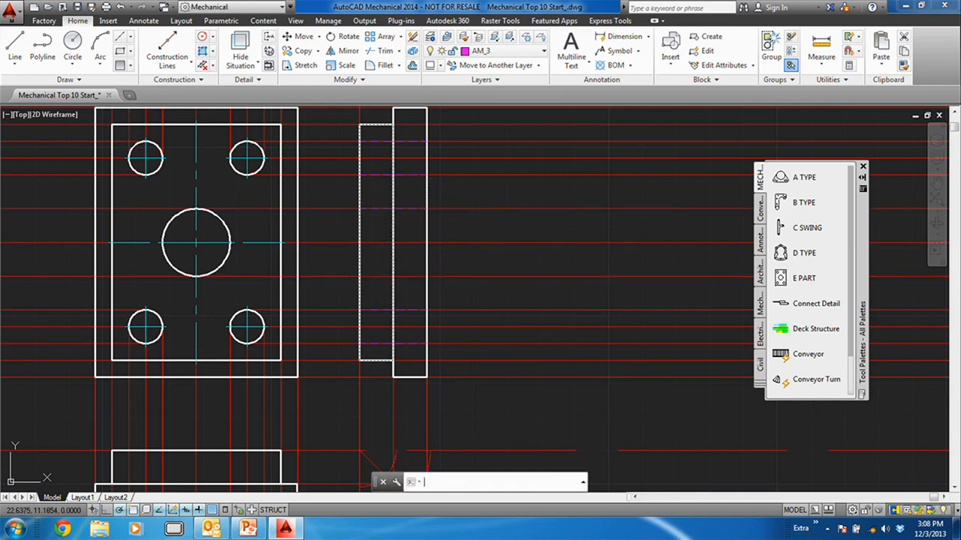
pyautogui.press('Return')
pyautogui.click(360, 277)
pyautogui.click(427, 277)
pyautogui.press('Return')
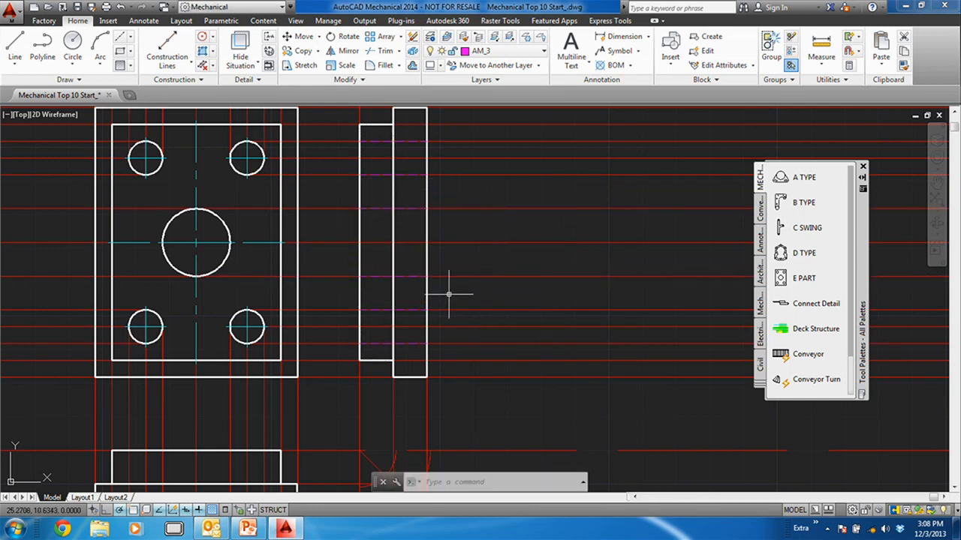
# - Make the Contour layer AM_0 current and draw two 2-unit vertical lines through the front view for the left small holes' edges
pyautogui.click(442, 66)
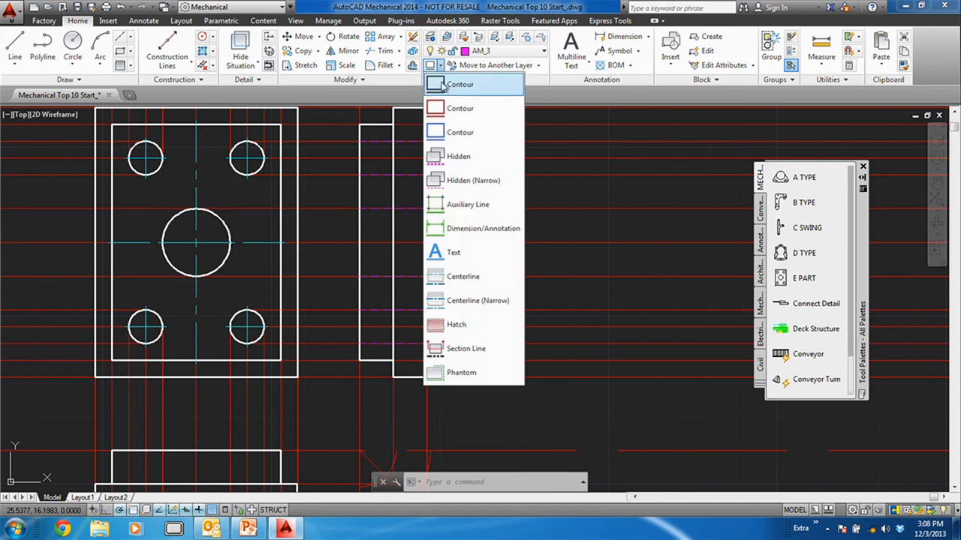
pyautogui.click(439, 86)
pyautogui.moveTo(362, 295); pyautogui.dragTo(480, 198, button='middle')
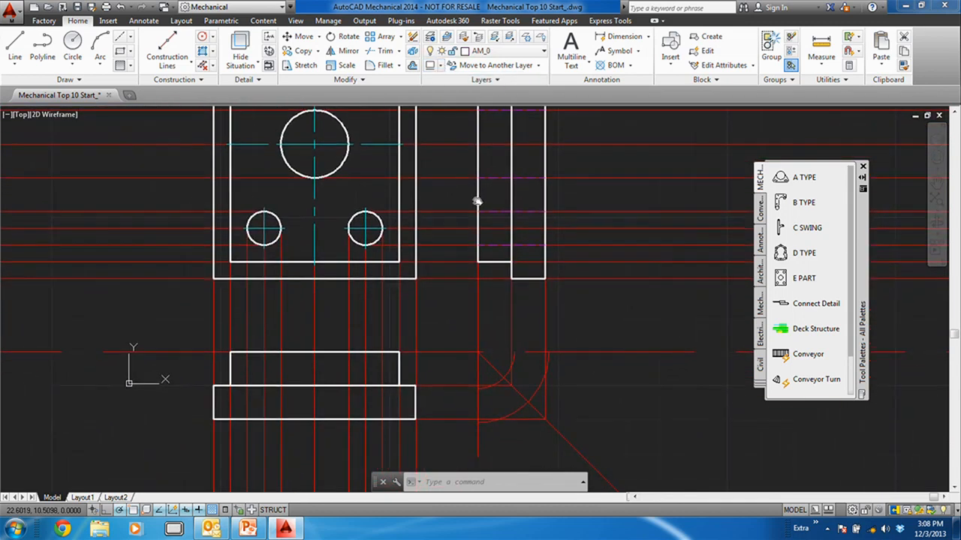
pyautogui.click(14, 45)
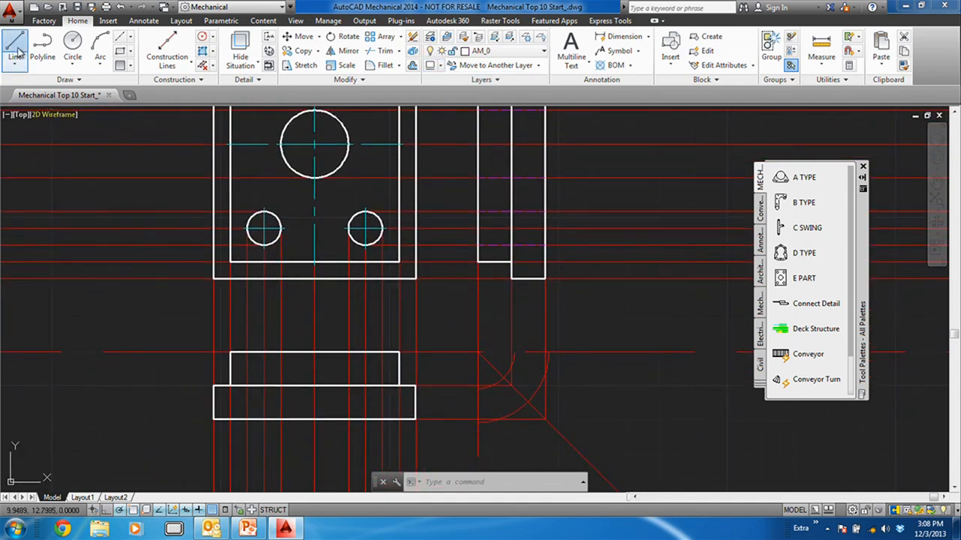
pyautogui.click(248, 350)
pyautogui.click(247, 417)
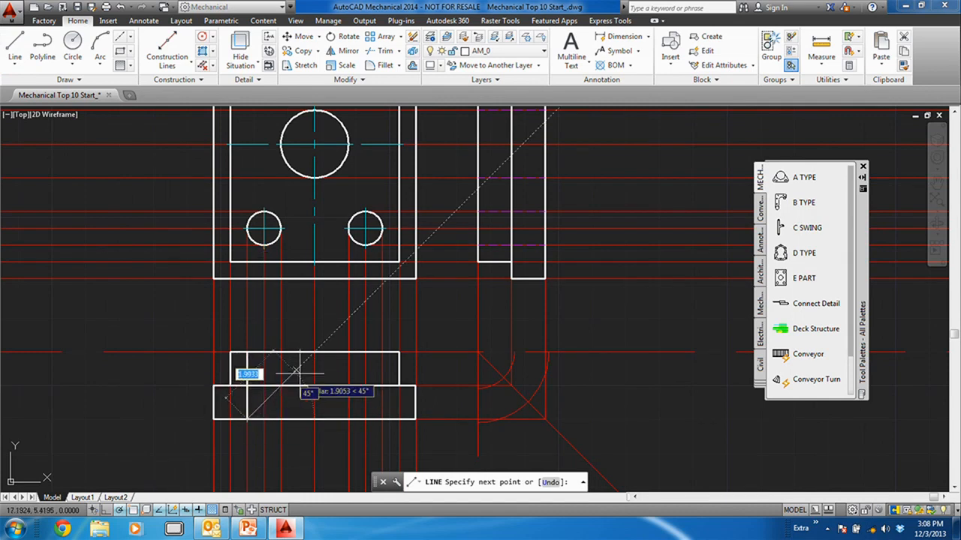
pyautogui.press('Return')
pyautogui.press('Return')
pyautogui.click(280, 352)
pyautogui.click(281, 418)
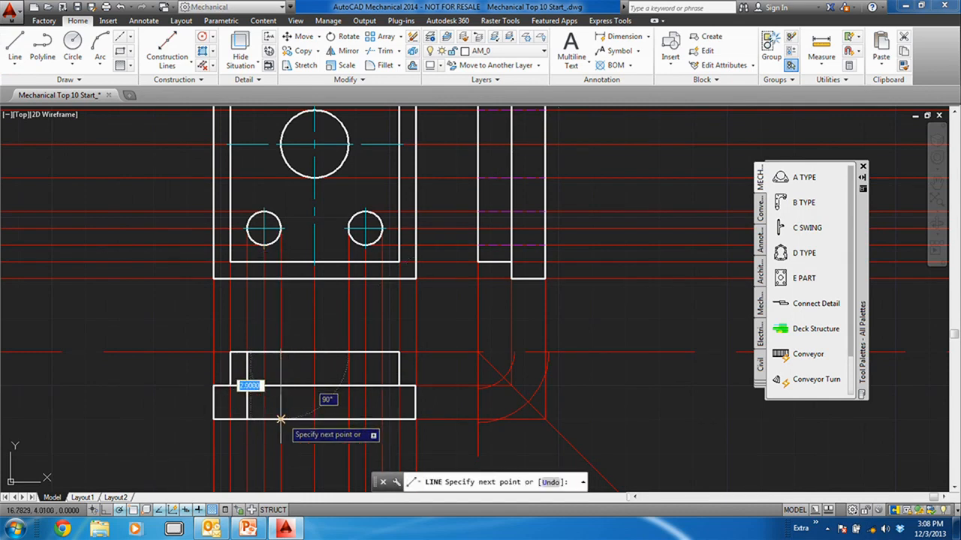
pyautogui.press('Return')
# - Draw two 2-unit vertical contour lines through the front view for the right small holes' edges
pyautogui.press('Return')
pyautogui.click(348, 352)
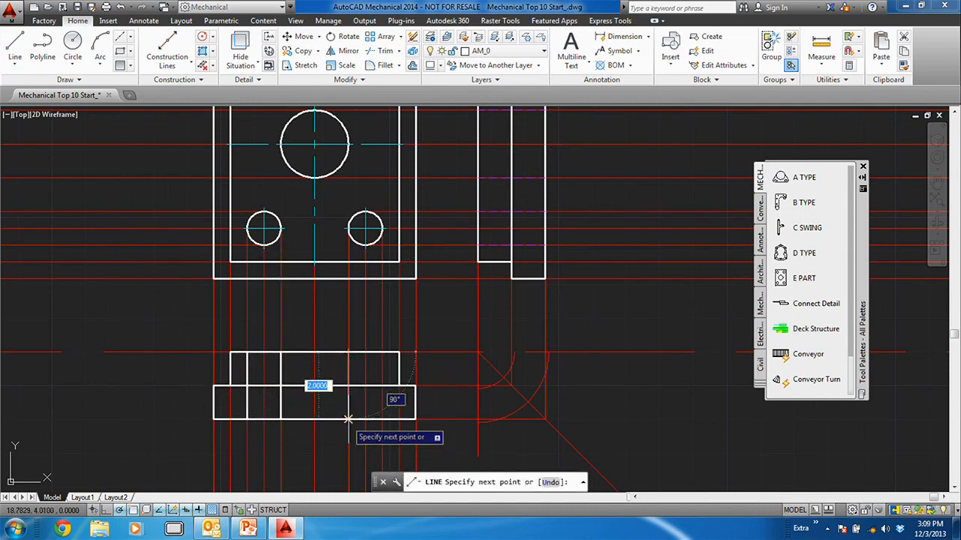
pyautogui.click(348, 418)
pyautogui.press('Return')
pyautogui.press('Return')
pyautogui.click(391, 352)
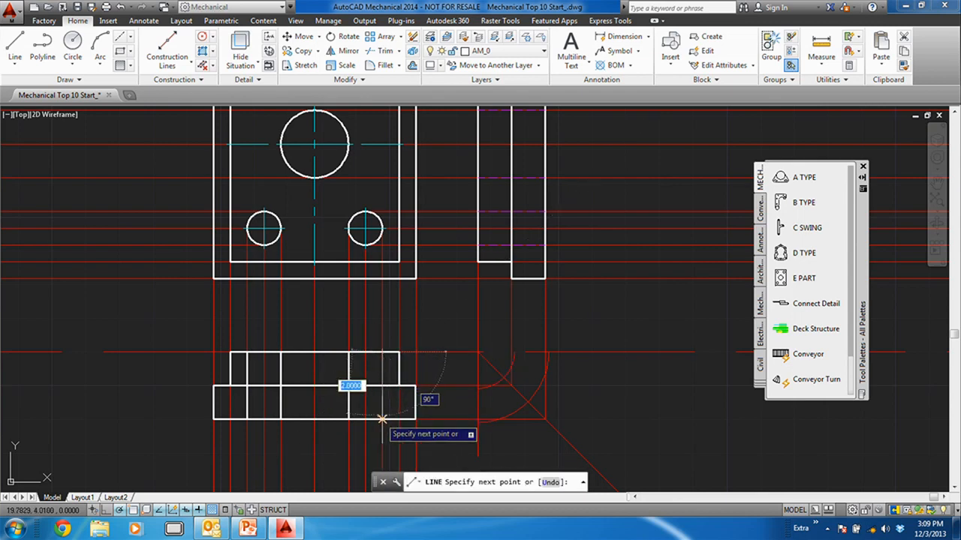
pyautogui.click(382, 419)
pyautogui.press('Return')
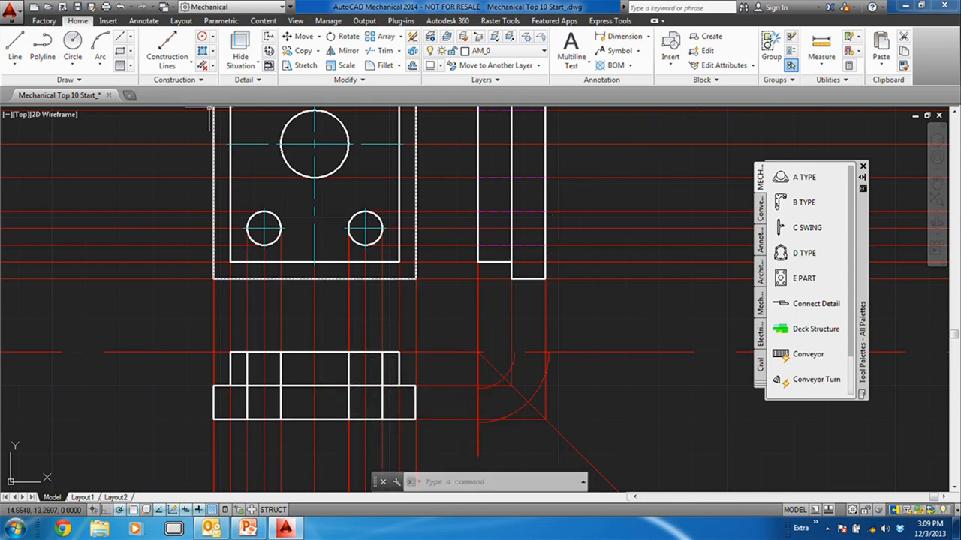
# - Erase all construction lines from the drawing
pyautogui.click(203, 66)
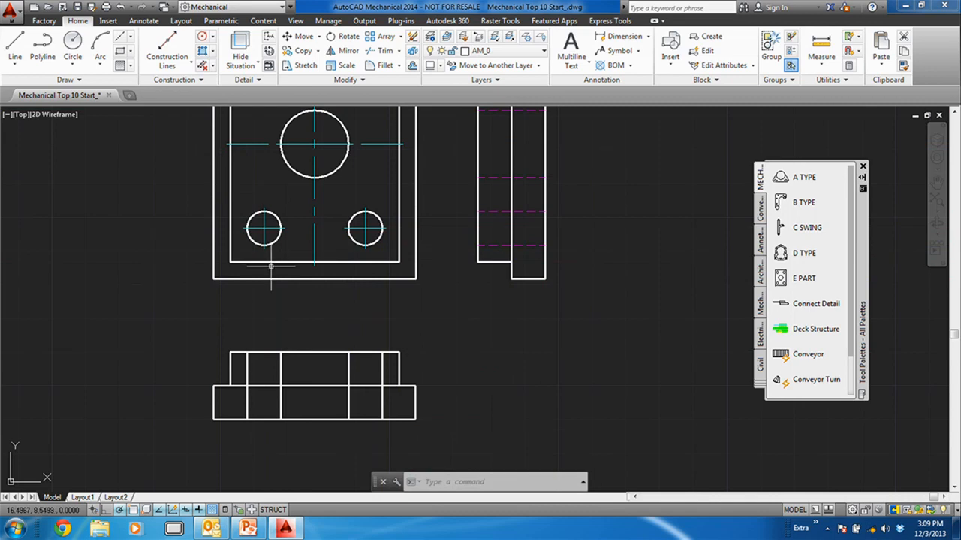
pyautogui.scroll(-2, 481, 304)
pyautogui.moveTo(475, 301); pyautogui.dragTo(375, 349, button='middle')
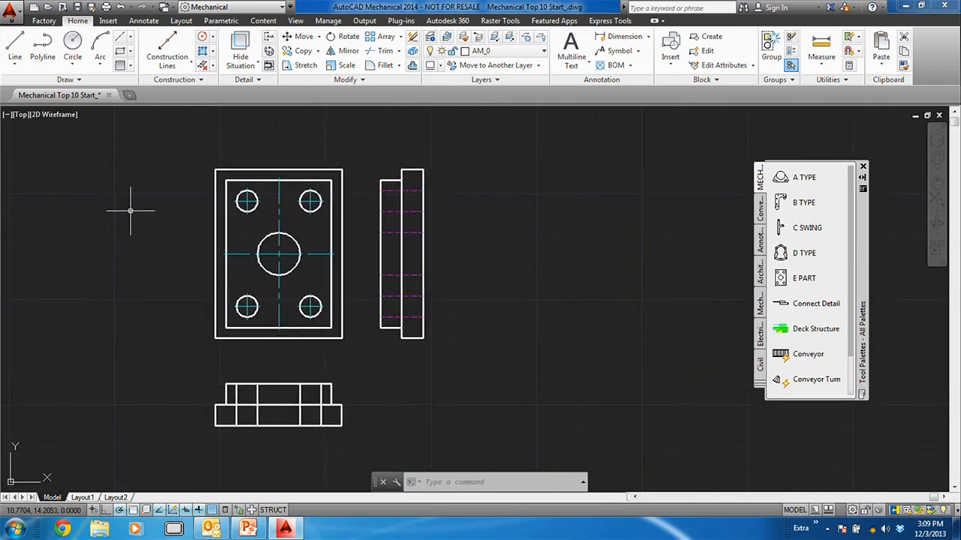
# - Add in-between centerlines through the left and right small holes in the front view
pyautogui.click(131, 37)
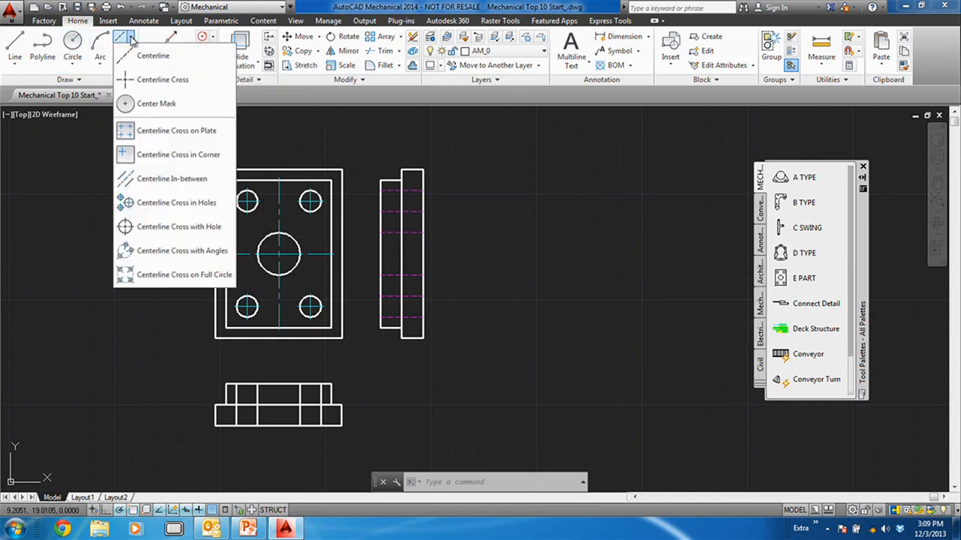
pyautogui.click(172, 179)
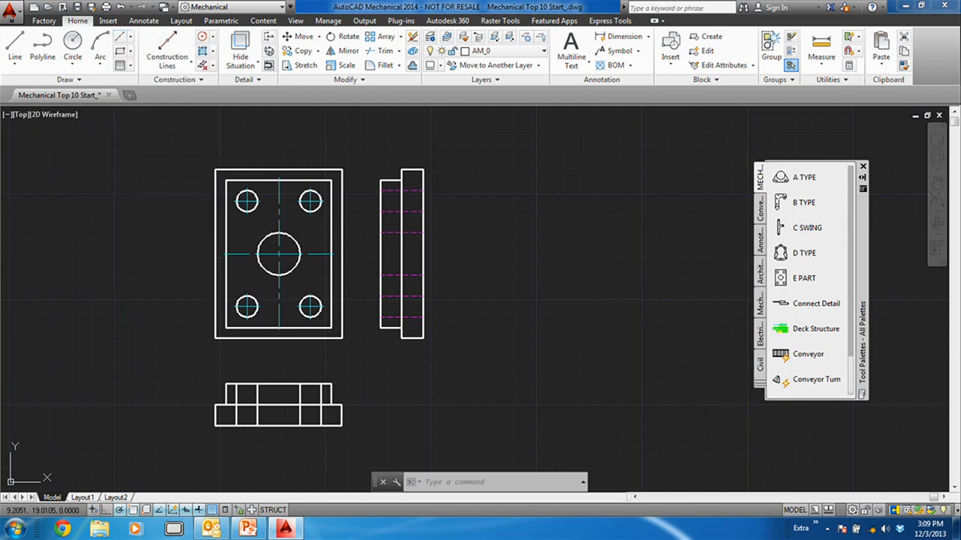
pyautogui.scroll(6, 274, 439)
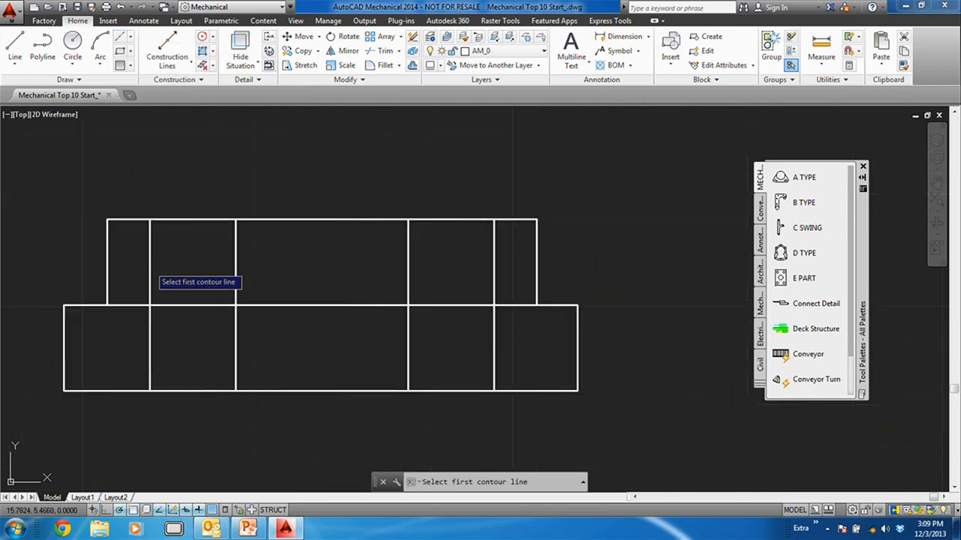
pyautogui.click(151, 265)
pyautogui.click(236, 269)
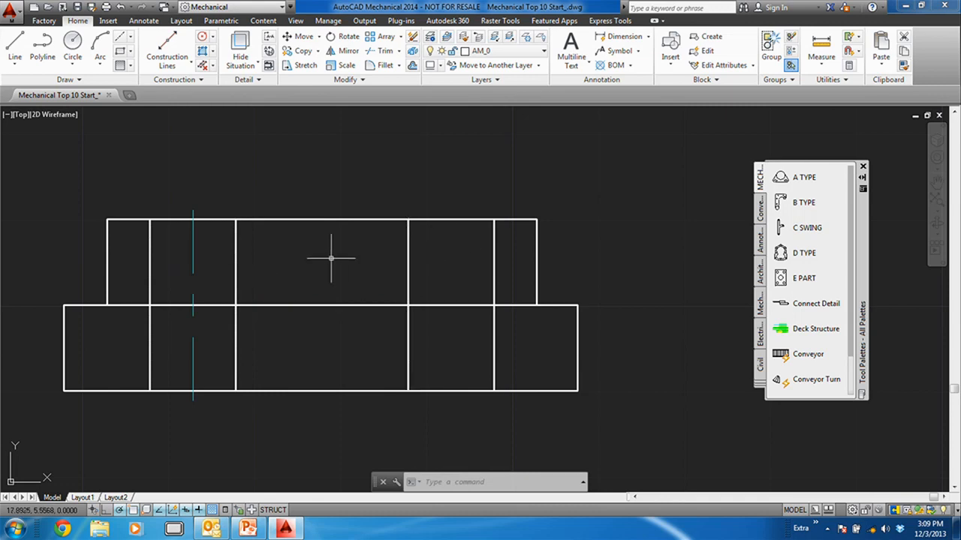
pyautogui.press('Return')
pyautogui.click(408, 267)
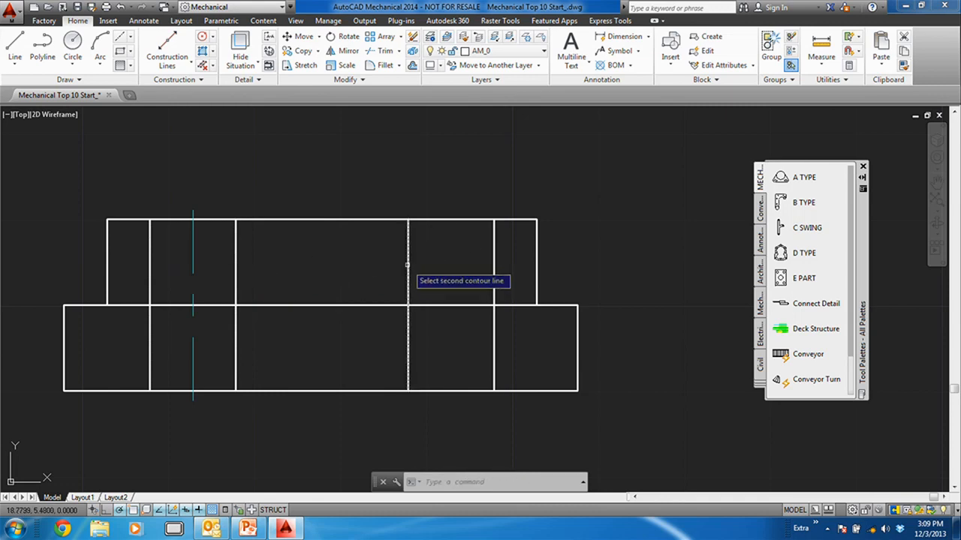
pyautogui.click(494, 264)
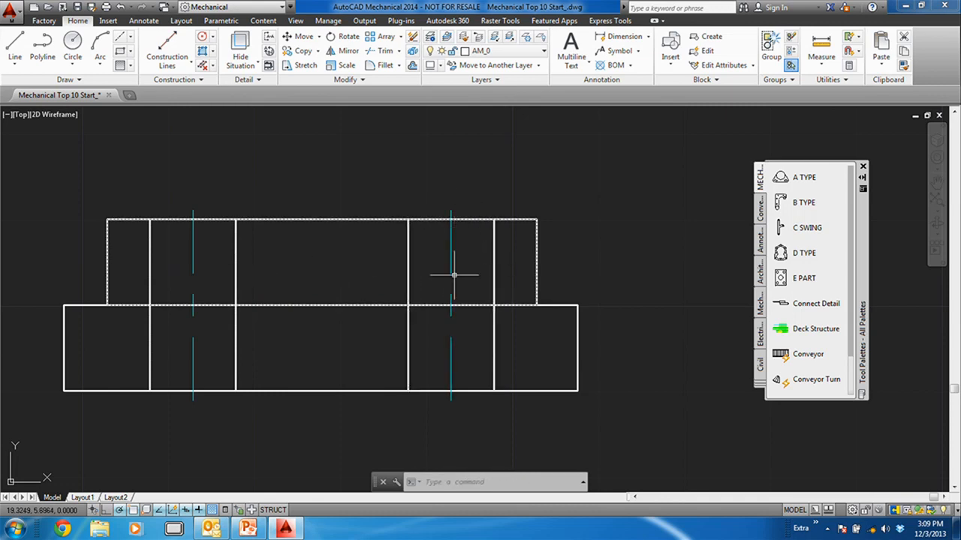
# - Add an in-between centerline to the lower small holes in the side view, using their two hidden edges as contours
pyautogui.scroll(-2, 446, 292)
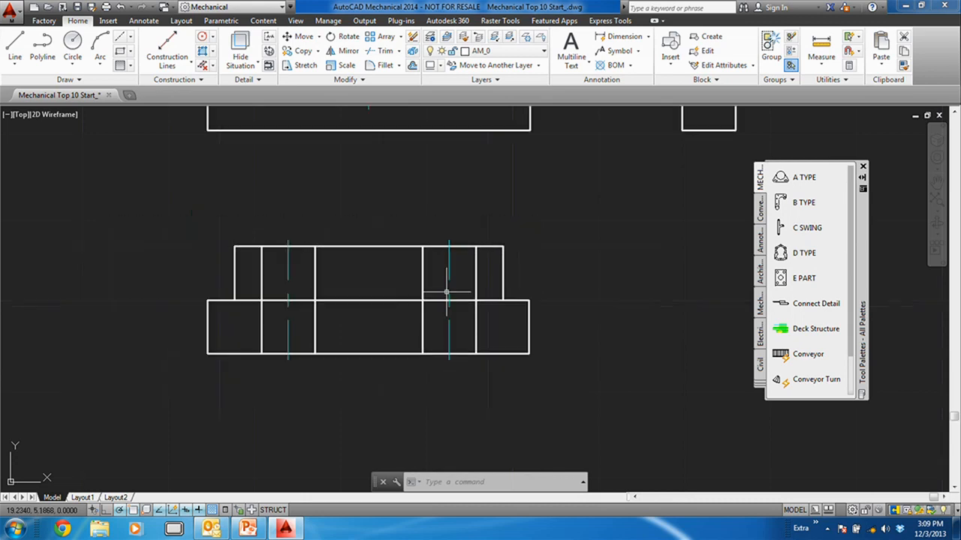
pyautogui.moveTo(526, 187)
pyautogui.mouseDown(button='middle')
pyautogui.moveTo(357, 418)
pyautogui.moveTo(289, 488)
pyautogui.mouseUp(button='middle')
pyautogui.press('Return')
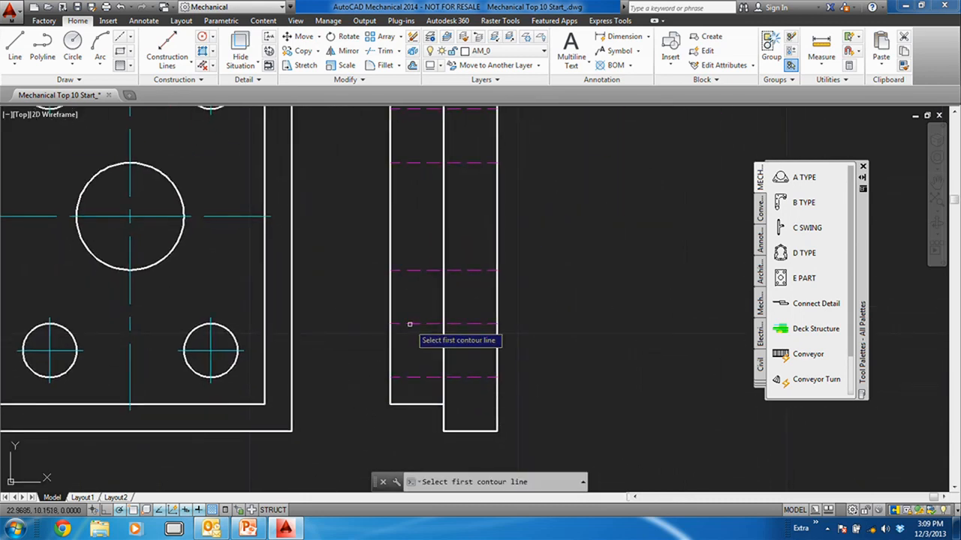
pyautogui.click(410, 324)
pyautogui.click(411, 377)
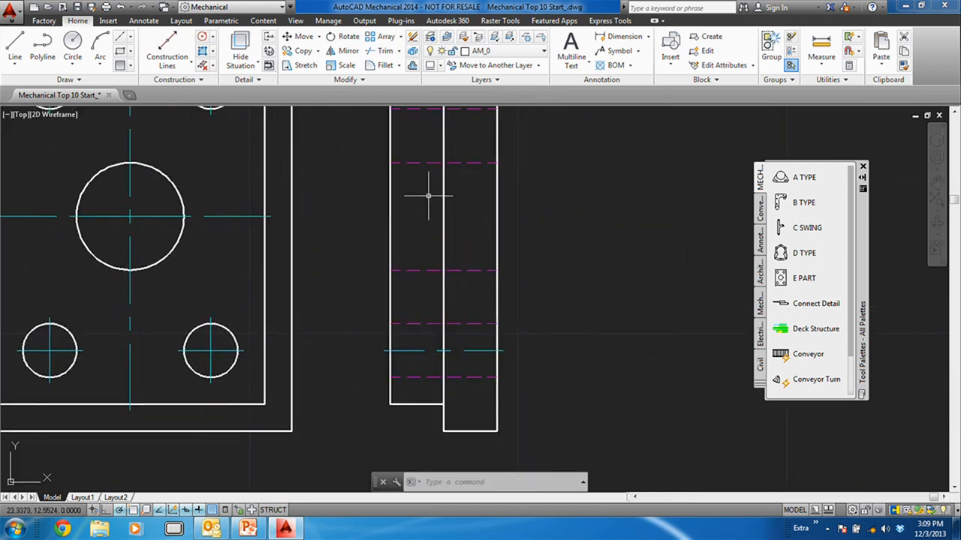
# - Add an in-between centerline to the large center hole in the side view
pyautogui.press('Return')
pyautogui.moveTo(429, 195); pyautogui.dragTo(429, 269, button='middle')
pyautogui.click(413, 237)
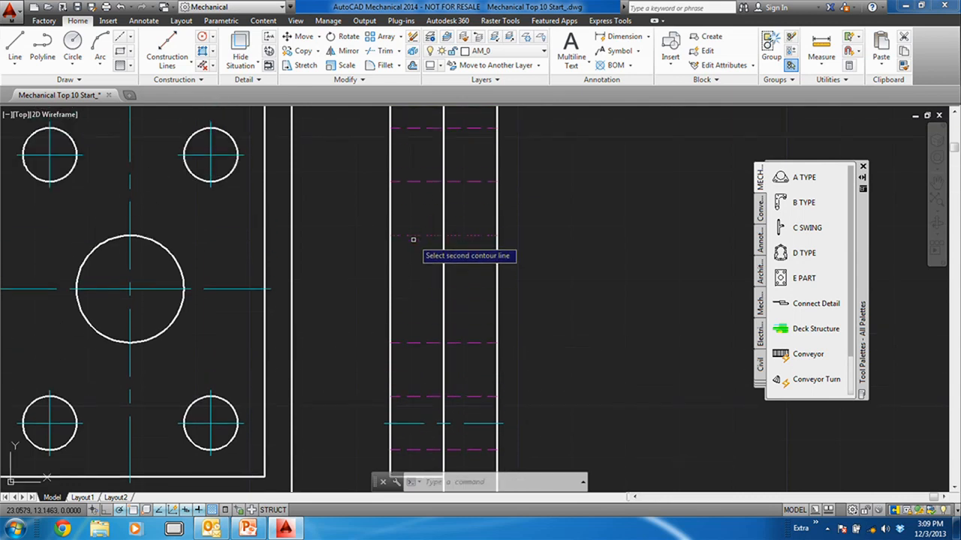
pyautogui.click(415, 340)
# - Add an in-between centerline between the upper small holes' hidden edges in the side view
pyautogui.press('Return')
pyautogui.moveTo(406, 157); pyautogui.dragTo(405, 245, button='middle')
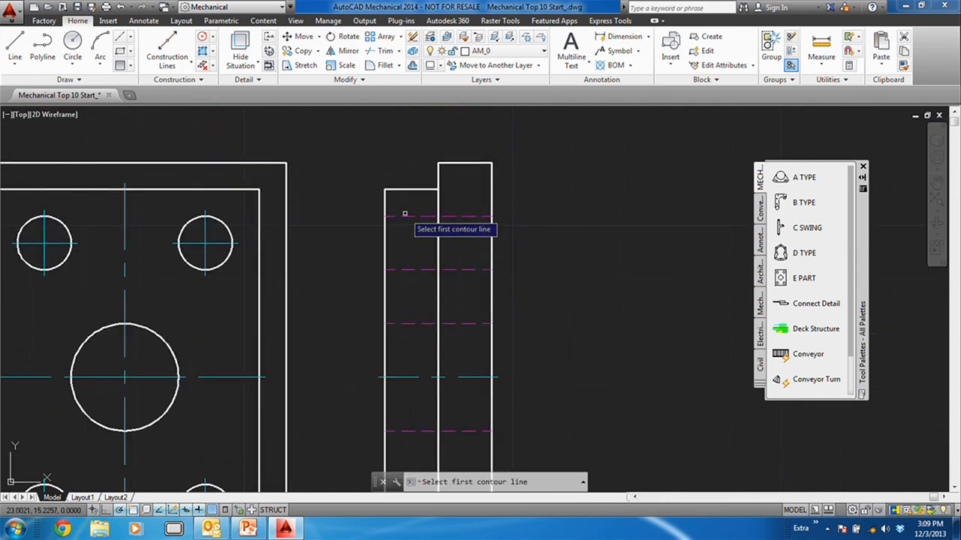
pyautogui.click(404, 216)
pyautogui.click(409, 269)
# - Hatch the three solid areas of the front view's upper block with the 45 deg. 2.5 mm/0.1 inch pattern
pyautogui.scroll(-2, 356, 328)
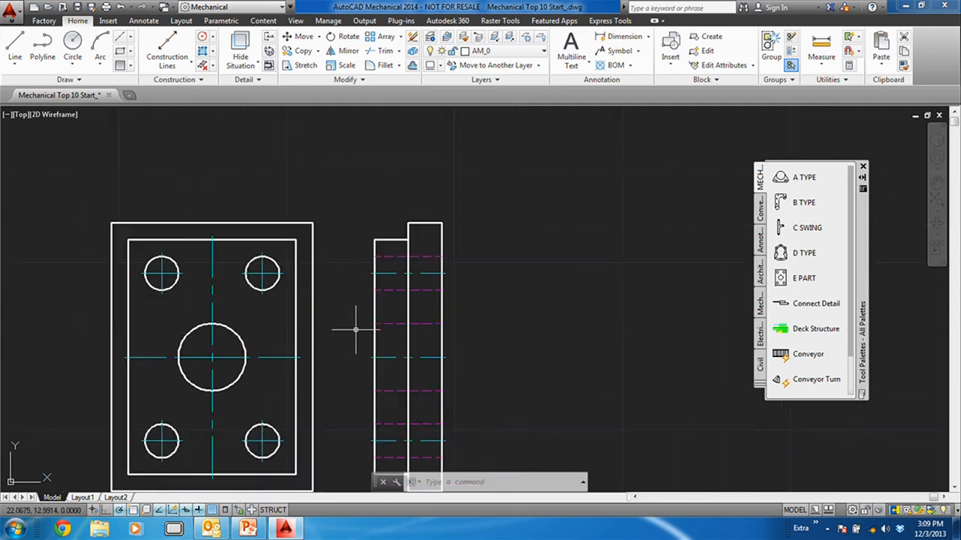
pyautogui.moveTo(321, 377); pyautogui.dragTo(397, 270, button='middle')
pyautogui.scroll(-2, 397, 273)
pyautogui.moveTo(325, 302); pyautogui.dragTo(306, 270, button='middle')
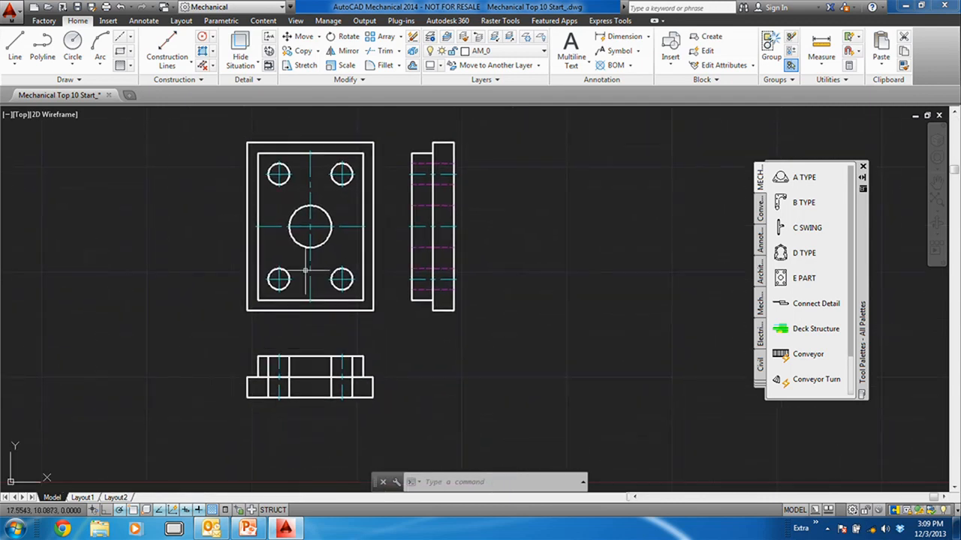
pyautogui.click(131, 66)
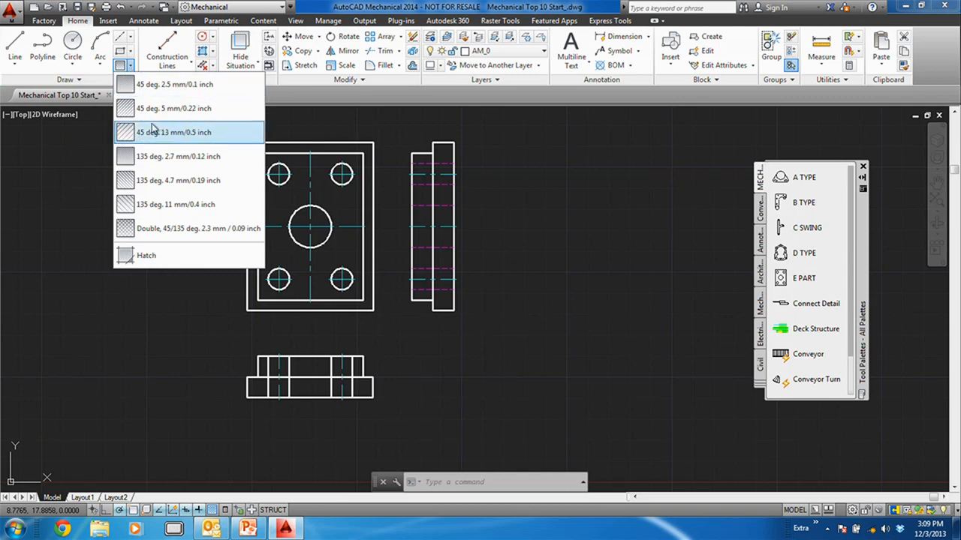
pyautogui.click(154, 86)
pyautogui.scroll(2, 297, 380)
pyautogui.scroll(2, 292, 388)
pyautogui.moveTo(260, 380); pyautogui.dragTo(200, 306, button='middle')
pyautogui.click(154, 268)
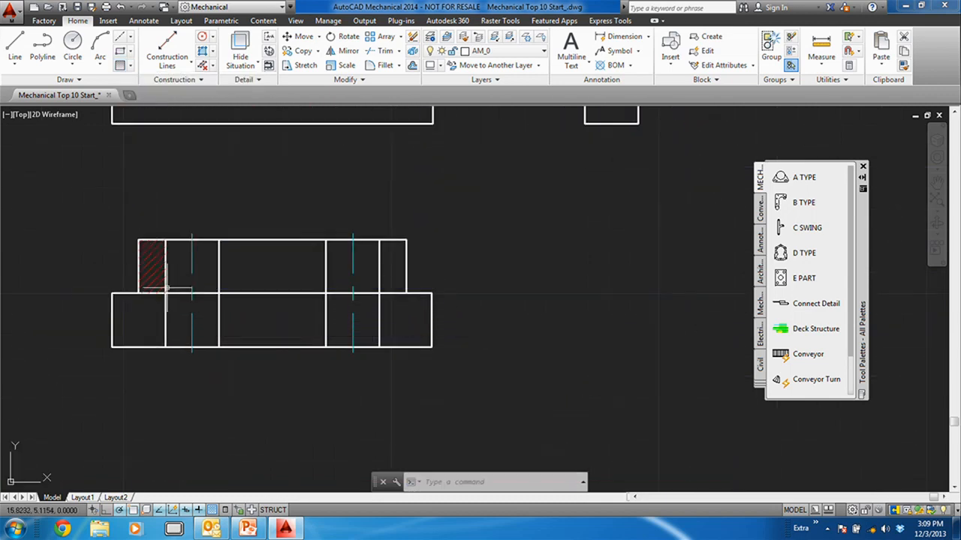
pyautogui.press('Return')
pyautogui.click(268, 269)
pyautogui.click(398, 273)
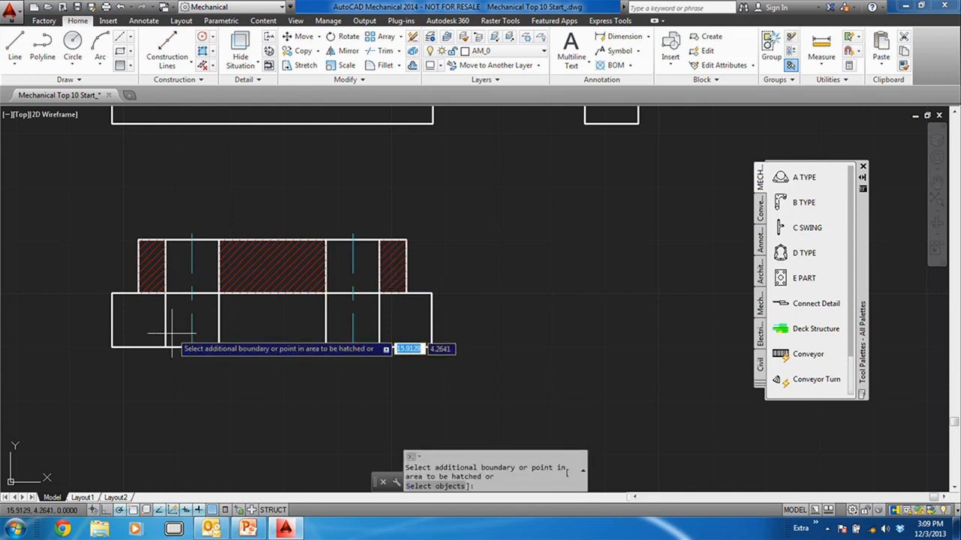
# - Extend the same hatch to the three solid areas of the front view's lower block
pyautogui.click(154, 323)
pyautogui.click(233, 324)
pyautogui.click(405, 325)
pyautogui.press('Return')
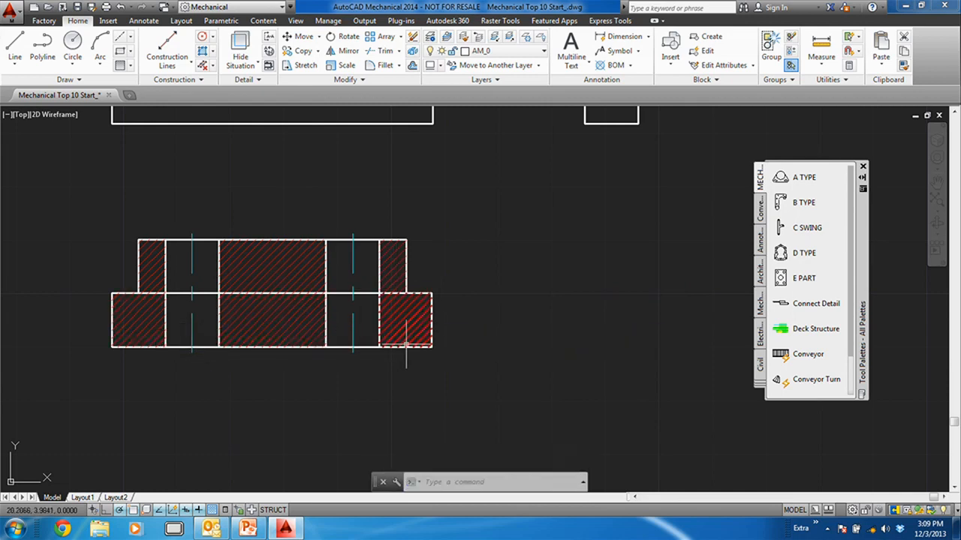
# - Set up the Fillet command with a 0.125 fillet size, trimmed geometry and dimension insertion
pyautogui.scroll(-2, 421, 330)
pyautogui.moveTo(464, 270)
pyautogui.mouseDown(button='middle')
pyautogui.moveTo(380, 356)
pyautogui.moveTo(345, 360)
pyautogui.mouseUp(button='middle')
pyautogui.scroll(-2, 386, 352)
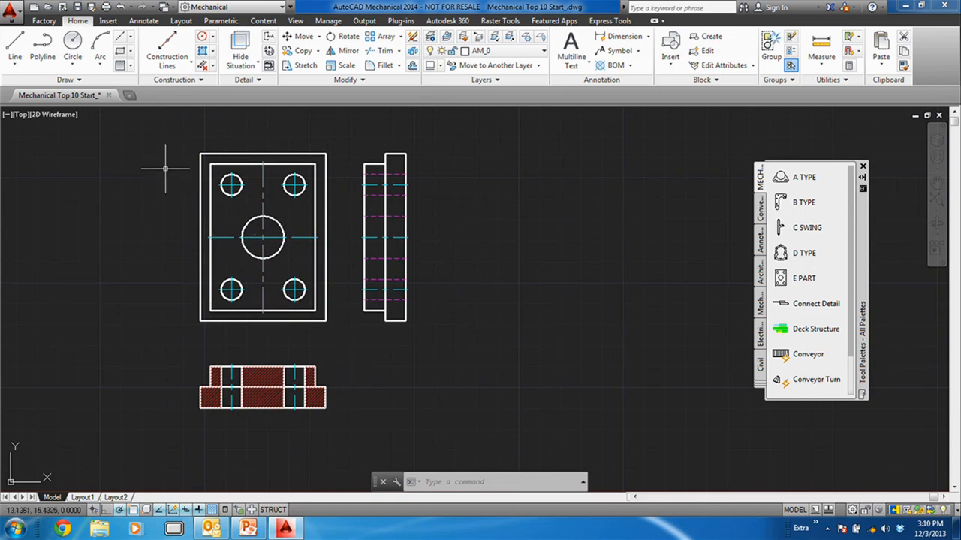
pyautogui.click(399, 65)
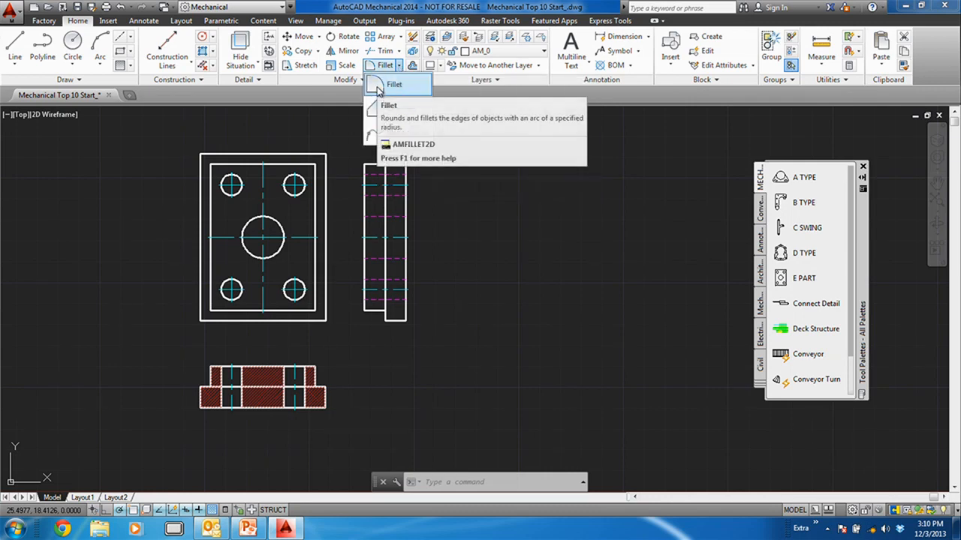
pyautogui.click(378, 88)
pyautogui.rightClick(459, 179)
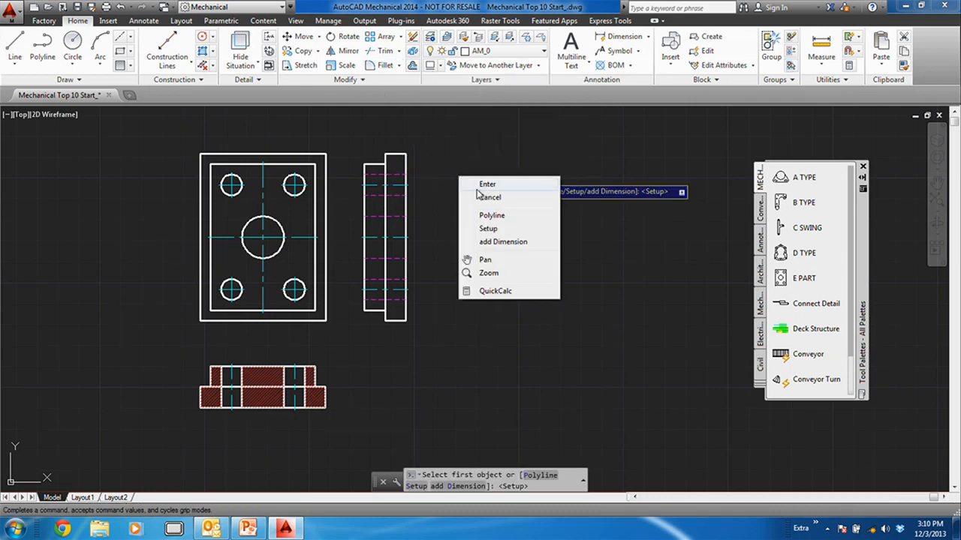
pyautogui.click(487, 229)
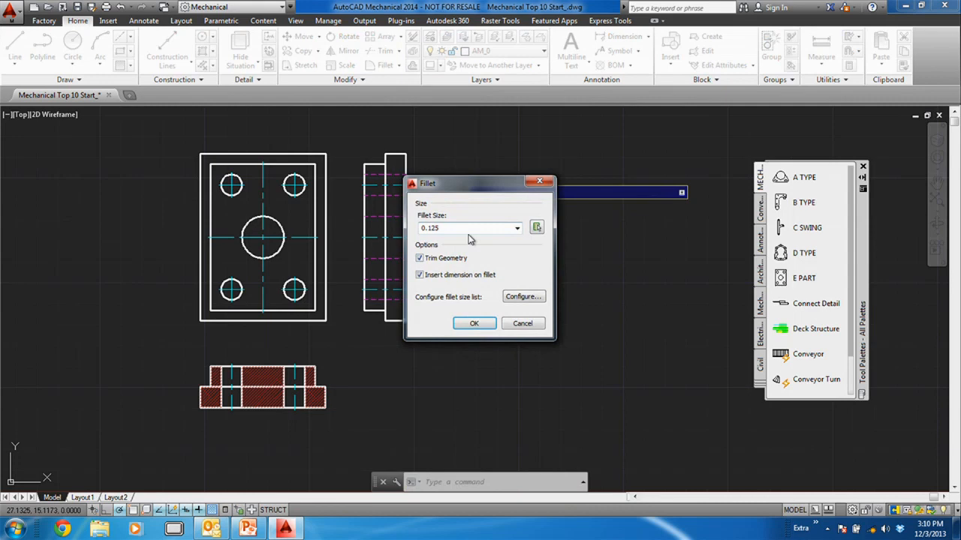
pyautogui.click(516, 228)
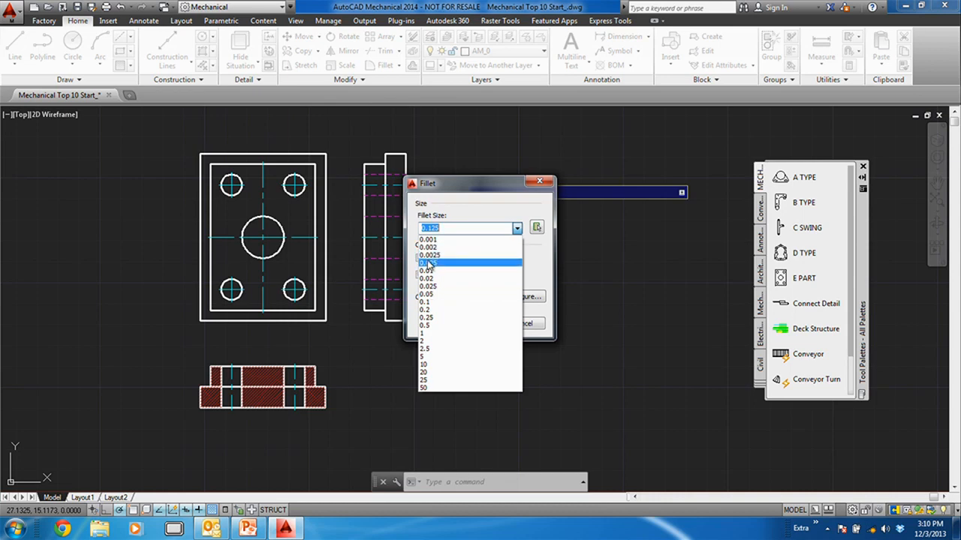
pyautogui.click(451, 229)
pyautogui.click(474, 325)
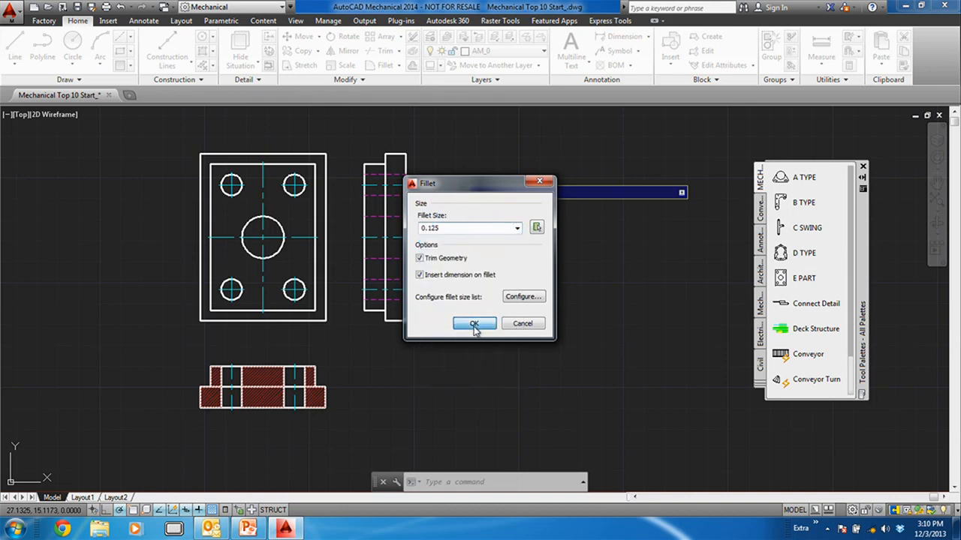
# - Fillet the upper-left corner of the plate's inner rectangle
pyautogui.scroll(8, 217, 180)
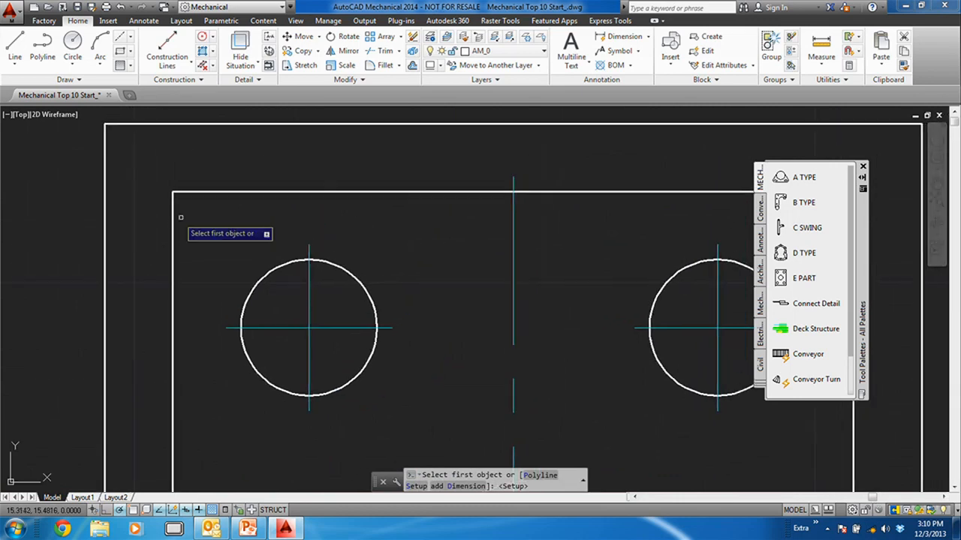
pyautogui.click(175, 219)
pyautogui.click(188, 192)
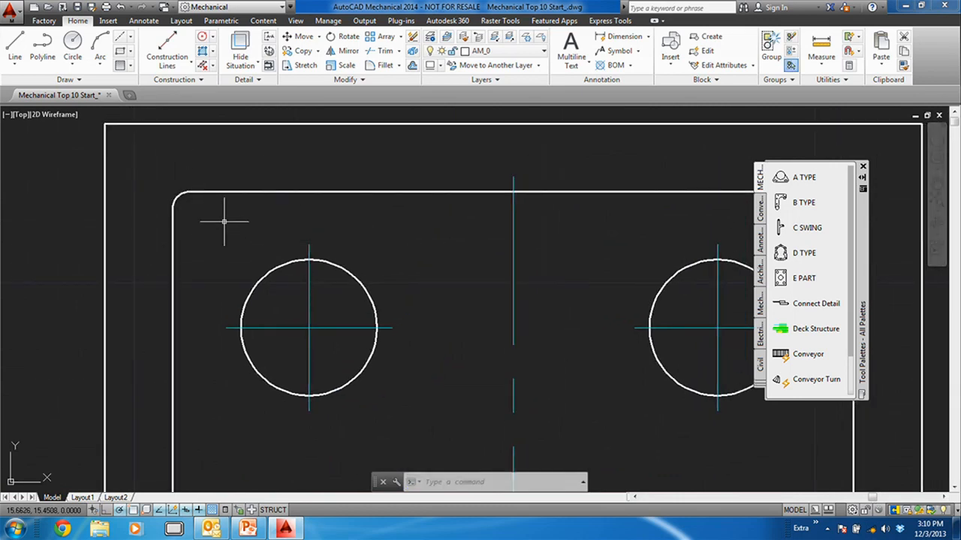
# - Try to add a radius dimension to the upper-left corner fillet through the Fillet command's add Dimension option
pyautogui.press('Return')
pyautogui.rightClick(225, 223)
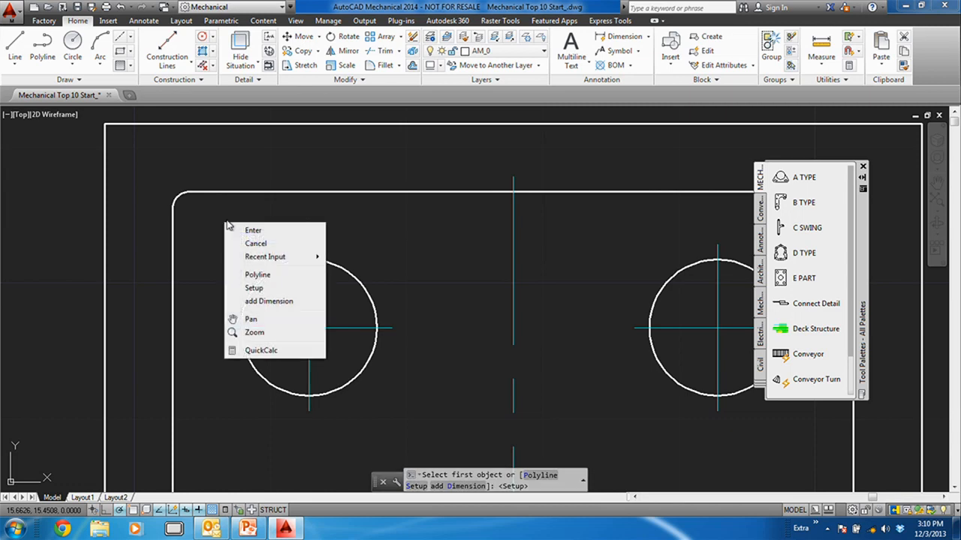
pyautogui.click(267, 301)
pyautogui.click(177, 199)
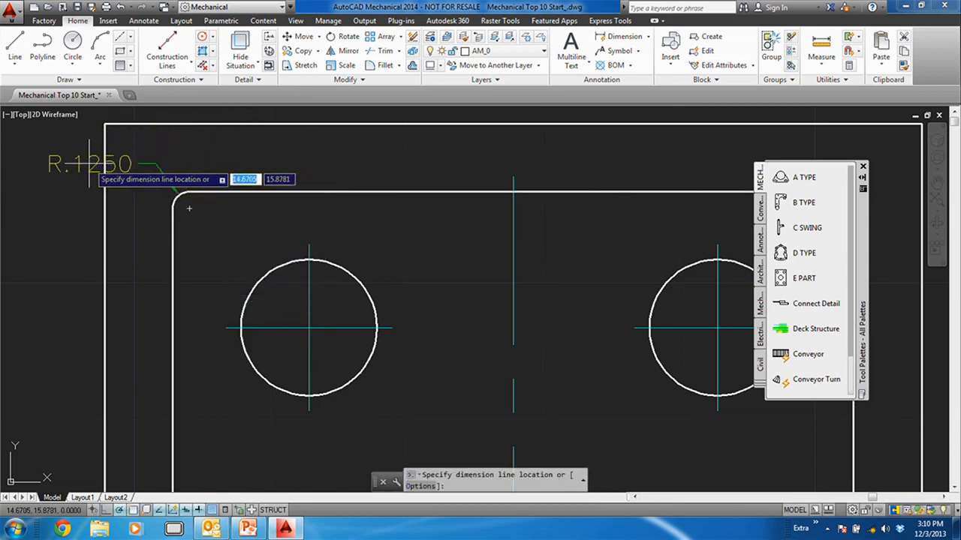
pyautogui.moveTo(89, 164); pyautogui.dragTo(163, 231, button='middle')
pyautogui.click(98, 205)
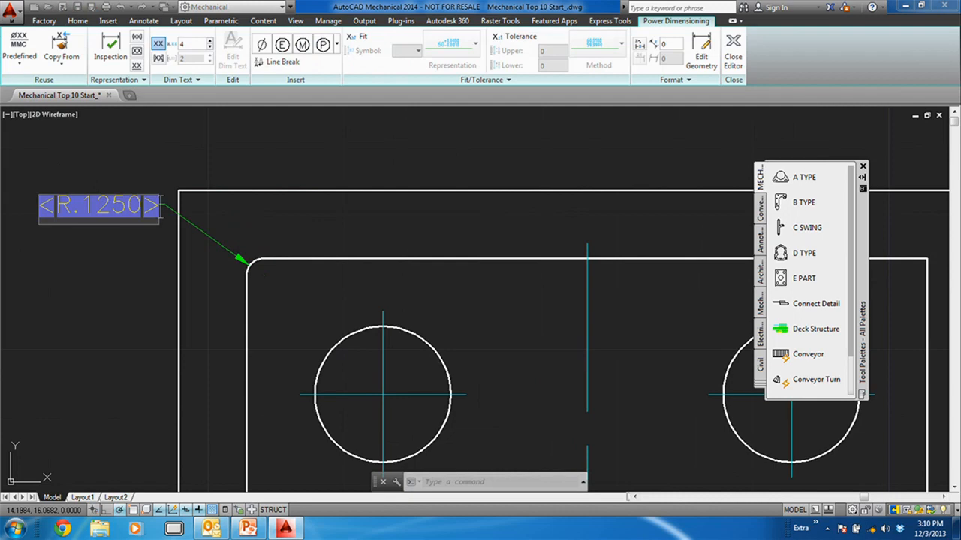
pyautogui.press('Escape')
pyautogui.press('Escape')
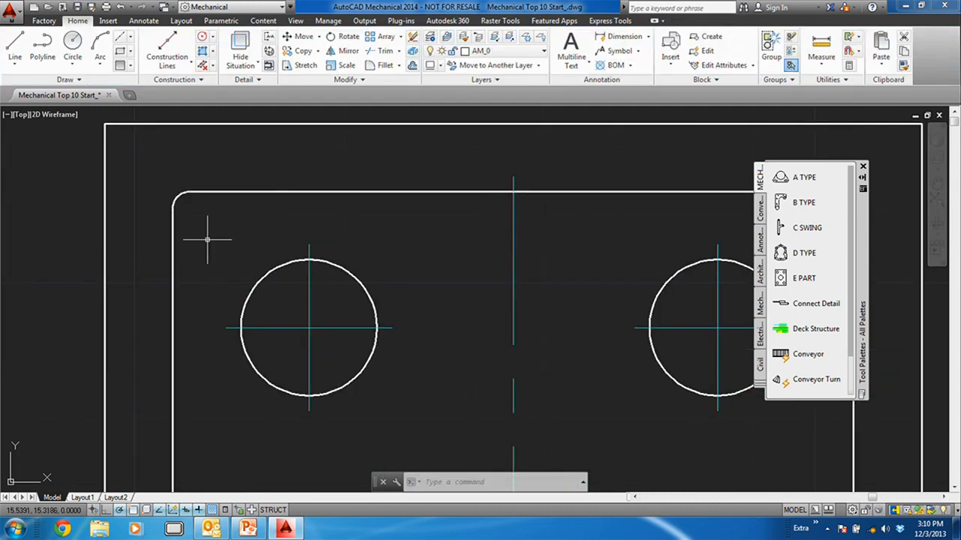
# - Set up the Chamfer command with 0.125 first and second lengths, trimmed geometry and dimension insertion
pyautogui.scroll(-2, 207, 239)
pyautogui.moveTo(418, 234); pyautogui.dragTo(141, 254, button='middle')
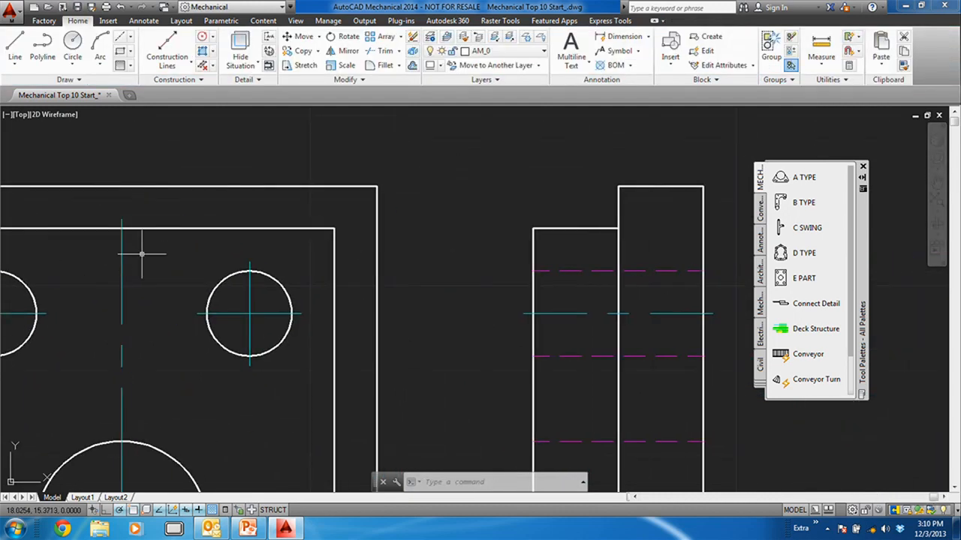
pyautogui.click(399, 66)
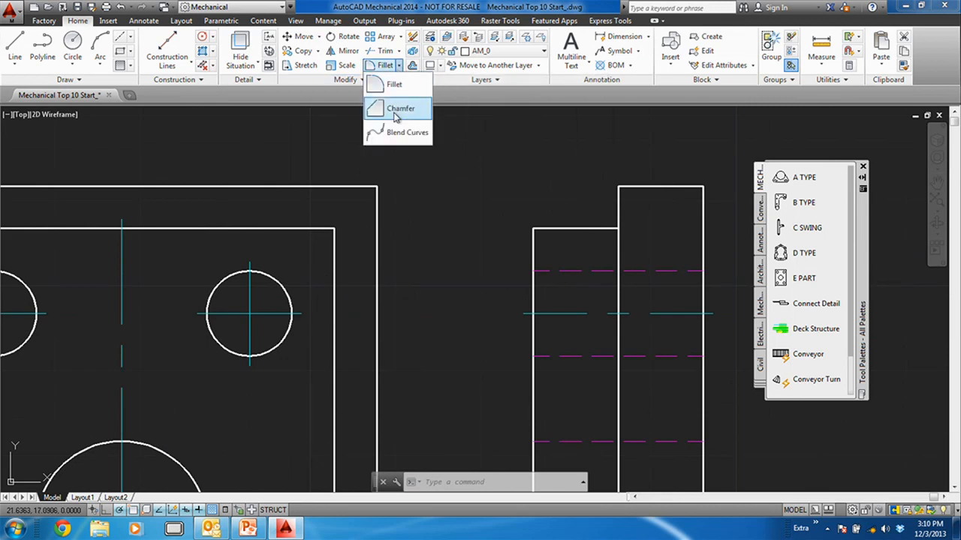
pyautogui.click(393, 84)
pyautogui.rightClick(413, 169)
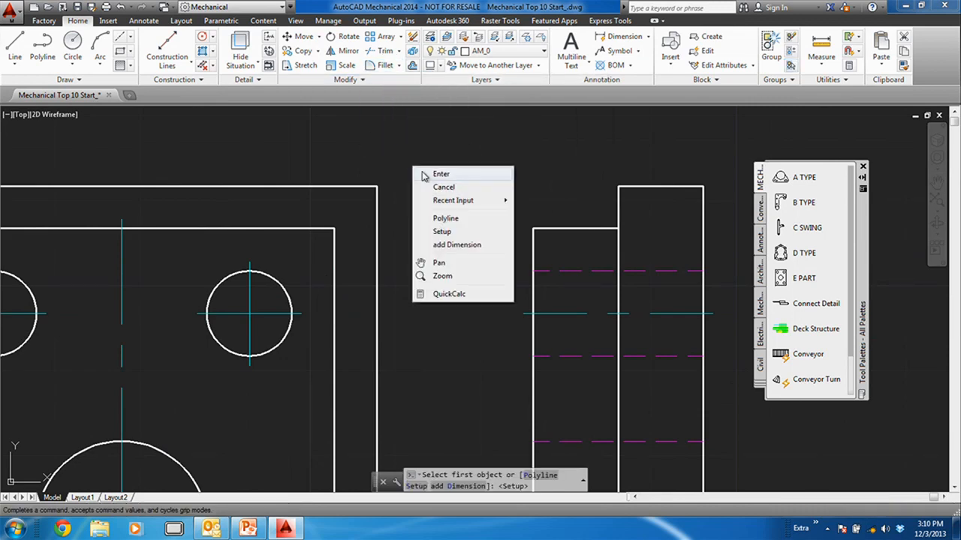
pyautogui.click(443, 232)
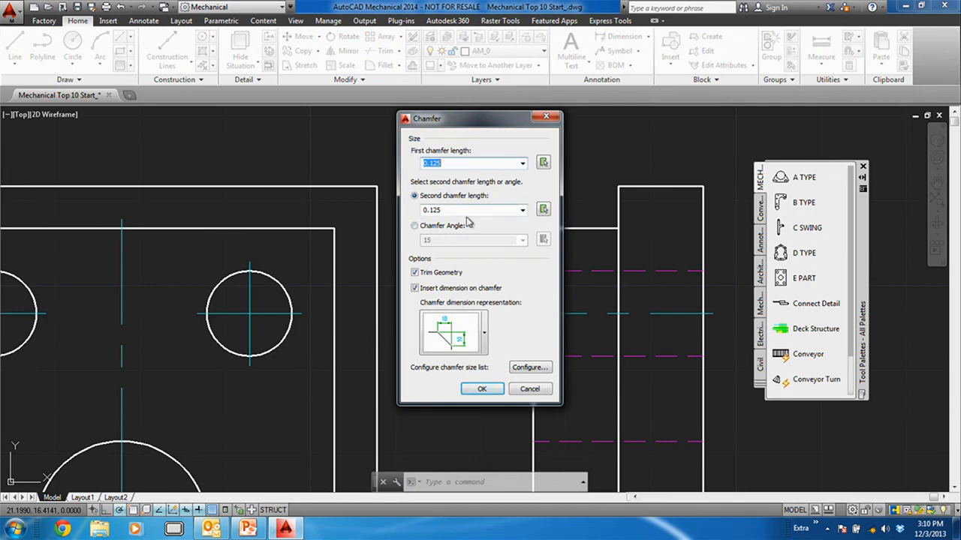
pyautogui.click(482, 389)
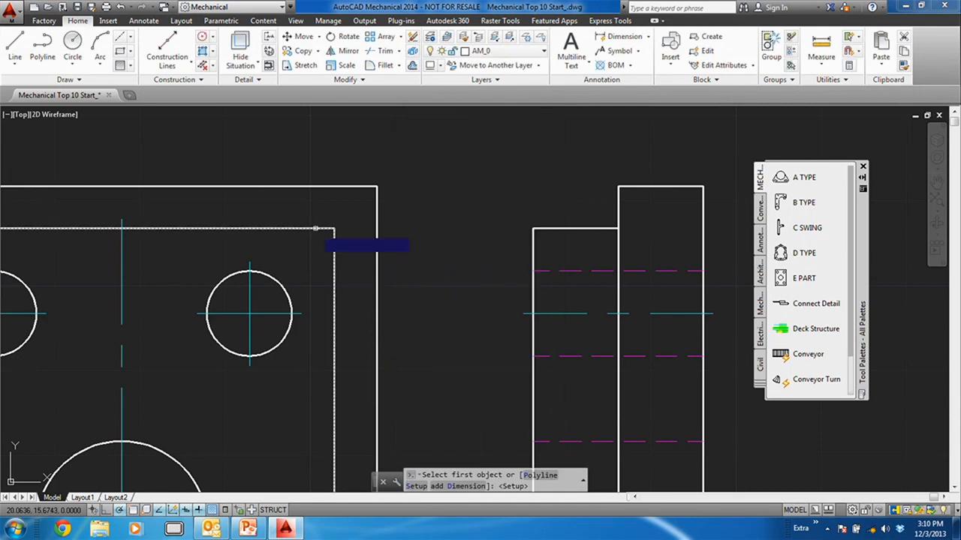
# - Chamfer the upper-right corner of the plate's inner rectangle, with its dimensions inserted
pyautogui.click(315, 228)
pyautogui.click(334, 240)
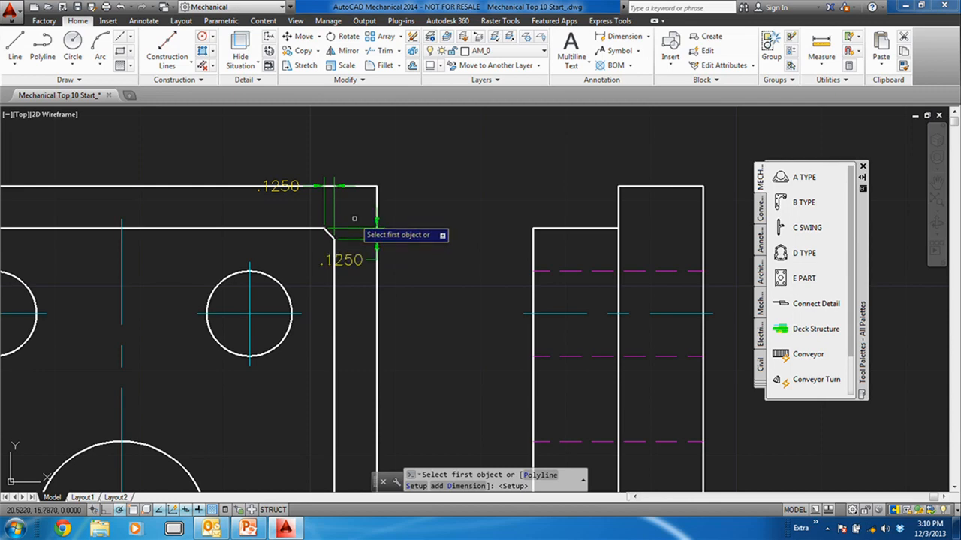
pyautogui.press('Escape')
# - Undo the chamfer on the plate's inner rectangle together with its dimensions
pyautogui.click(120, 7)
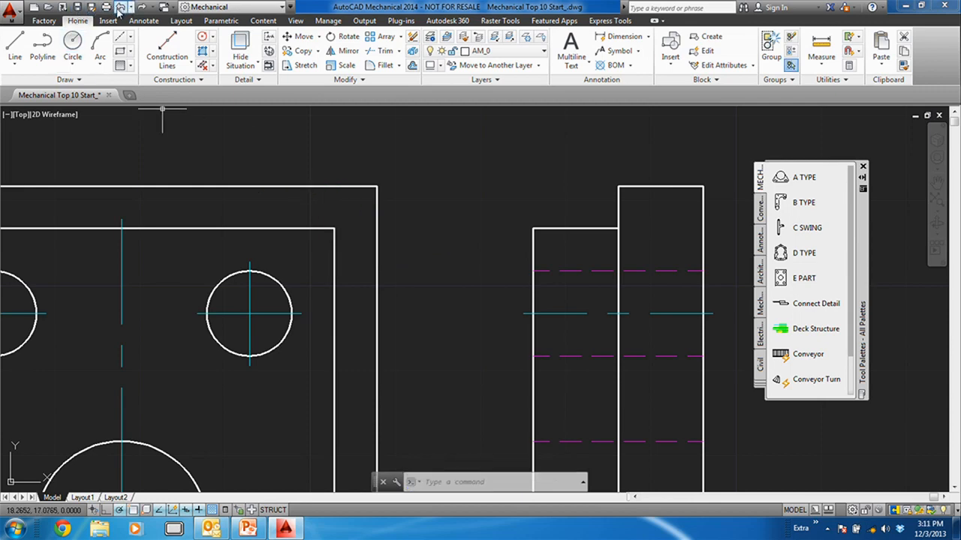
pyautogui.scroll(-2, 278, 165)
pyautogui.moveTo(291, 346)
pyautogui.mouseDown(button='middle')
pyautogui.moveTo(290, 281)
pyautogui.moveTo(226, 268)
pyautogui.mouseUp(button='middle')
pyautogui.scroll(1, 290, 282)
pyautogui.scroll(-2, 289, 281)
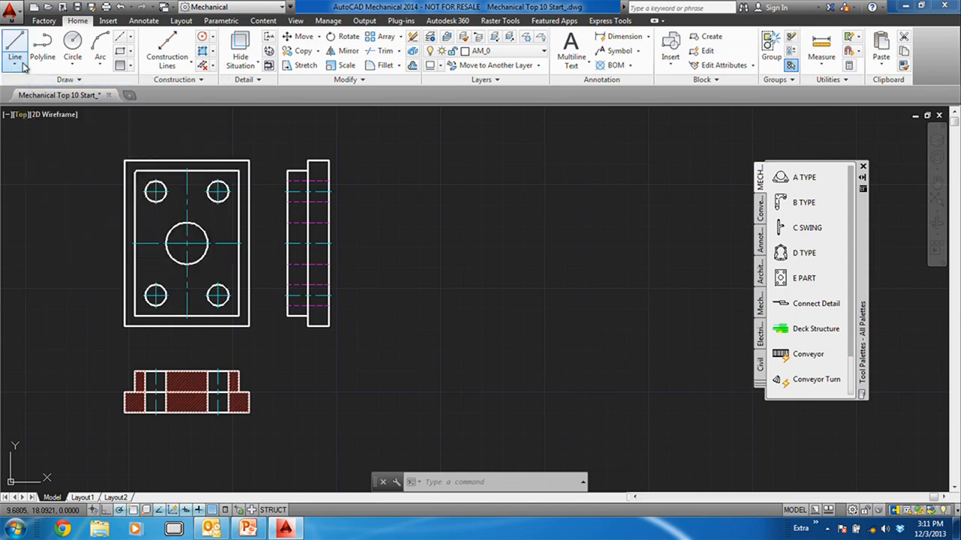
# - Start a symmetrical line and draw its horizontal centerline in the empty area right of the side view
pyautogui.click(15, 66)
pyautogui.click(45, 138)
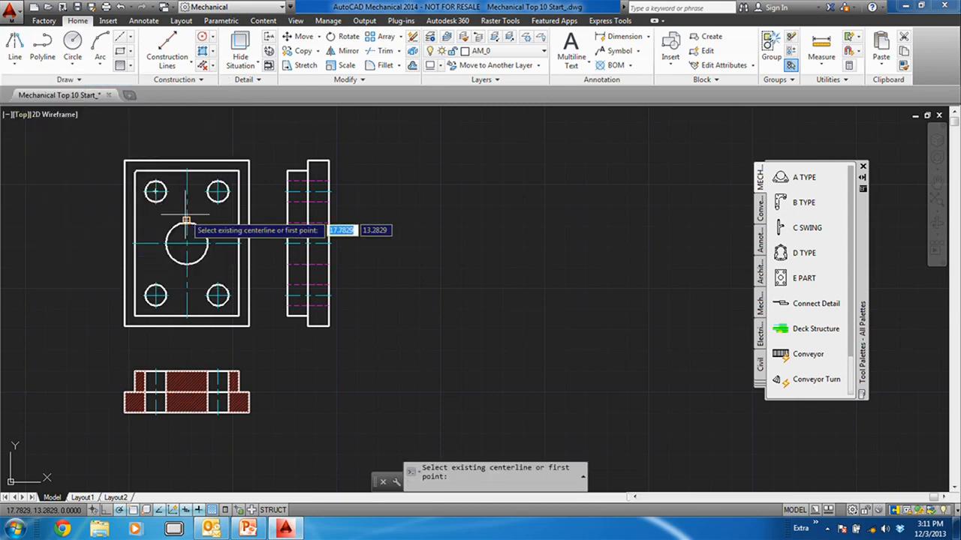
pyautogui.click(396, 220)
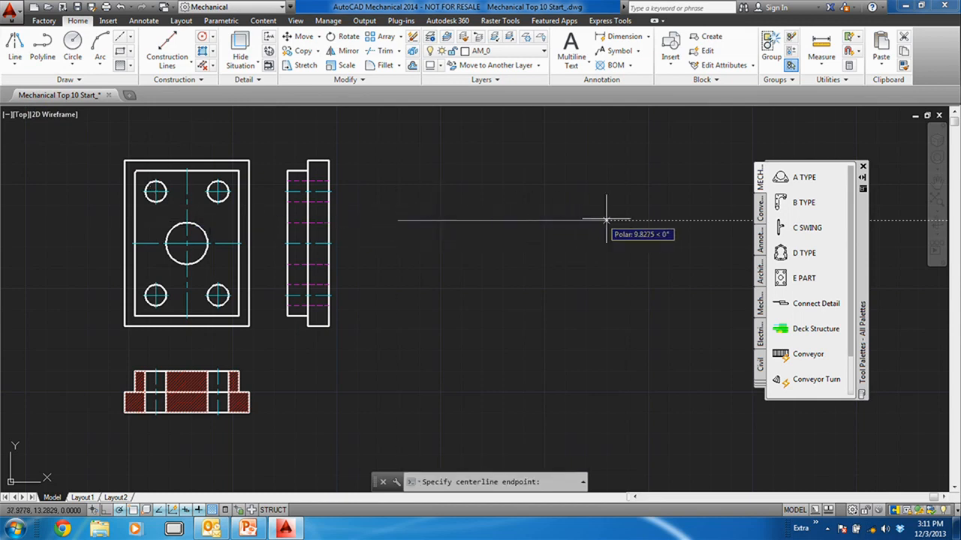
pyautogui.click(624, 220)
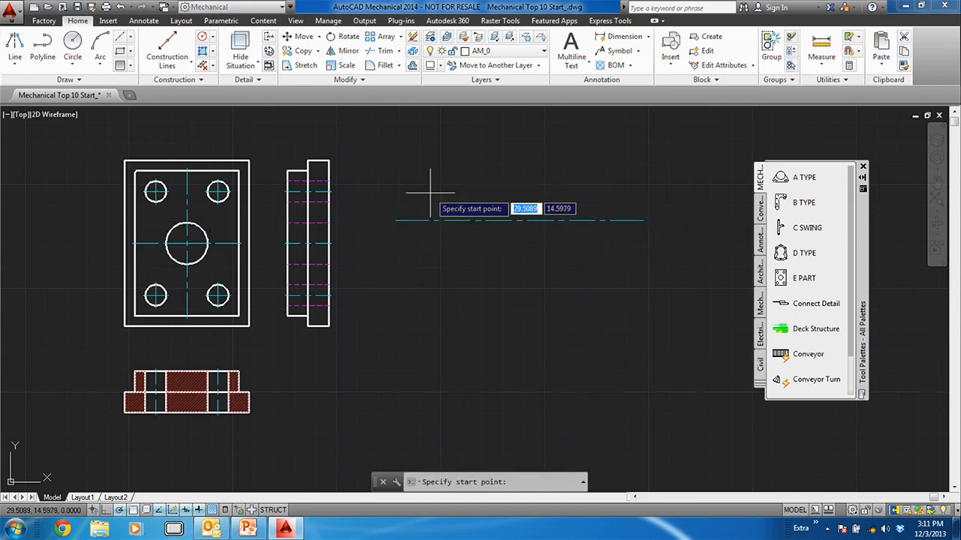
# - Draw the mirrored shaft outline from the centerline's left end through a flat end section and a raised collar with sloped sides
pyautogui.click(395, 221)
pyautogui.click(400, 169)
pyautogui.click(426, 169)
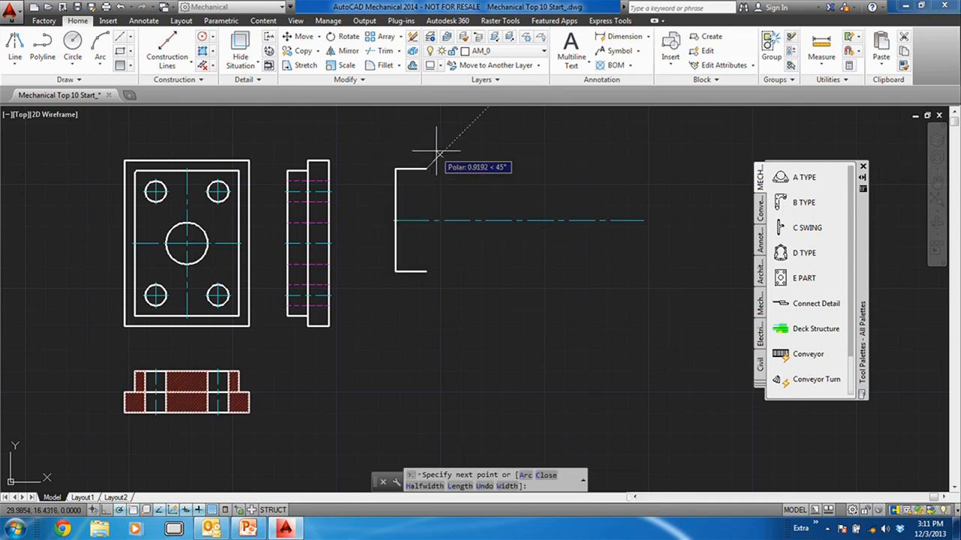
pyautogui.click(439, 140)
pyautogui.click(478, 141)
pyautogui.click(495, 171)
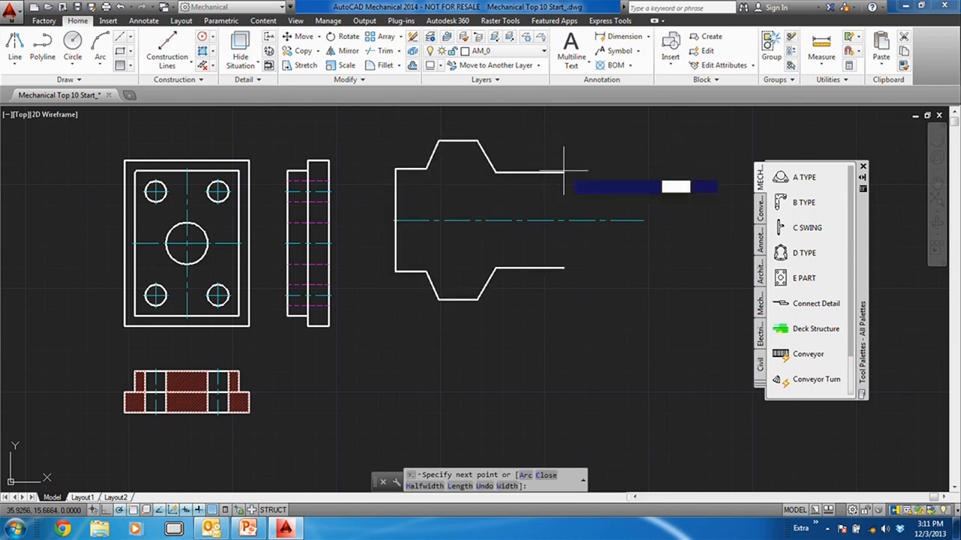
# - Continue the mirrored outline with a straight neck, a square-shouldered flange and an end section closed at the centerline's right end
pyautogui.click(563, 171)
pyautogui.click(564, 154)
pyautogui.click(598, 153)
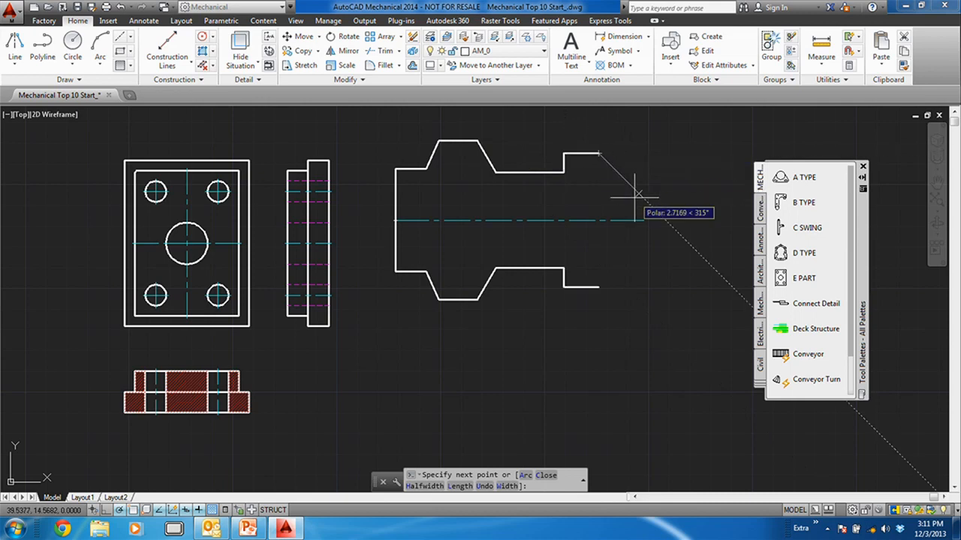
pyautogui.click(599, 174)
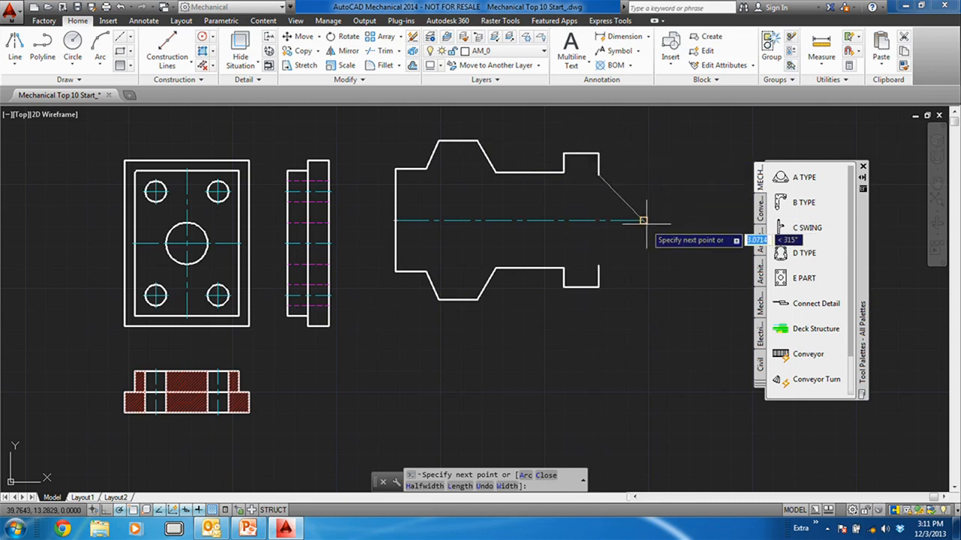
pyautogui.click(640, 174)
pyautogui.click(640, 220)
pyautogui.rightClick(663, 197)
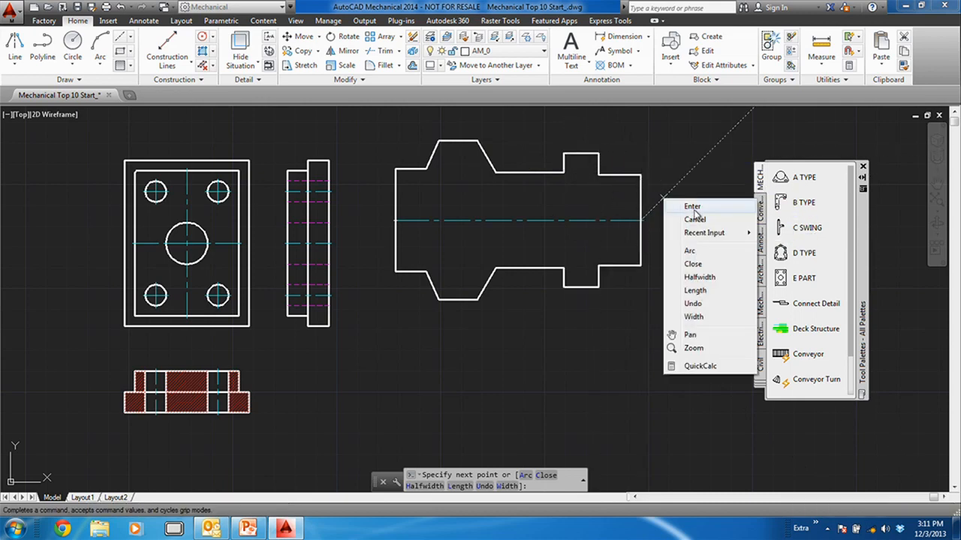
pyautogui.click(687, 204)
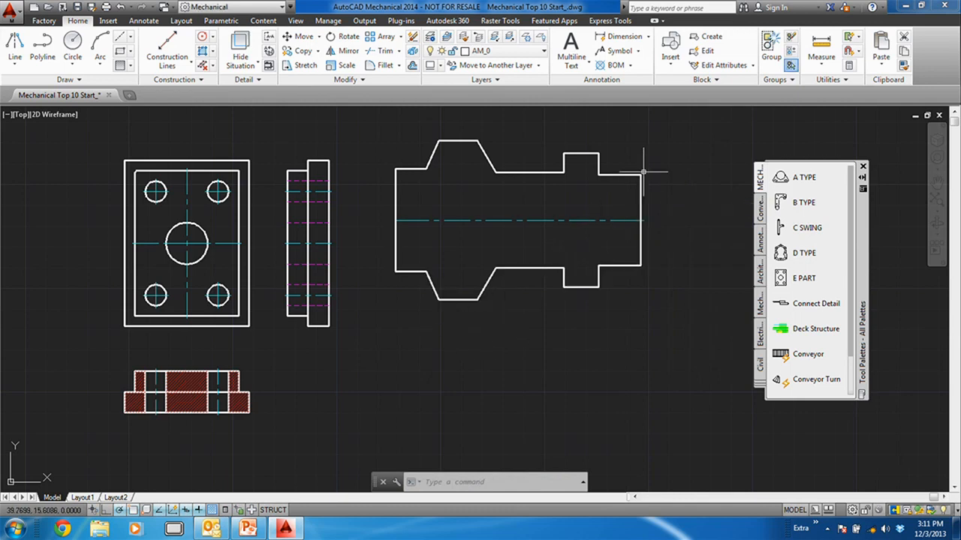
# - Delete the symmetrical shaft outline and its centerline
pyautogui.click(656, 142)
pyautogui.click(389, 335)
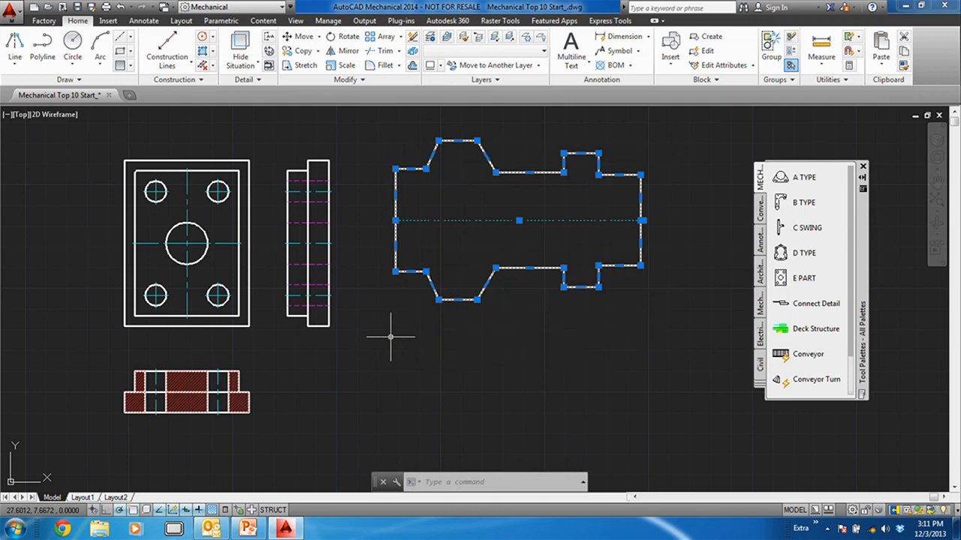
pyautogui.press('Delete')
pyautogui.moveTo(400, 329)
pyautogui.mouseDown(button='middle')
pyautogui.moveTo(377, 340)
pyautogui.moveTo(355, 325)
pyautogui.mouseUp(button='middle')
# - Switch to the PowerPoint slide show and advance to the Associative Hide slide
pyautogui.click(255, 531)
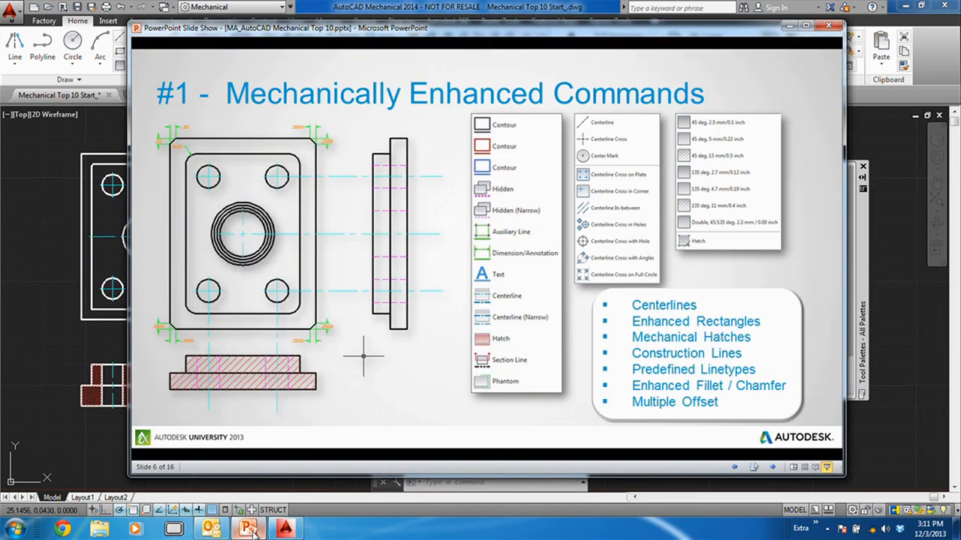
pyautogui.click(324, 333)
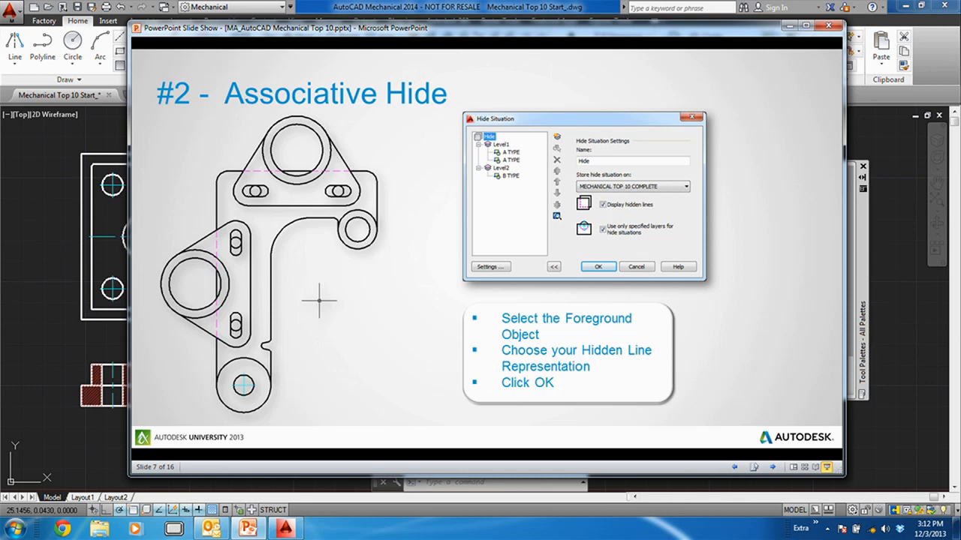
# - Switch back to AutoCAD Mechanical and insert the B TYPE block in the empty area right of the plate's views
pyautogui.click(891, 249)
pyautogui.moveTo(526, 265)
pyautogui.mouseDown(button='middle')
pyautogui.moveTo(355, 267)
pyautogui.moveTo(378, 264)
pyautogui.mouseUp(button='middle')
pyautogui.scroll(-2, 394, 256)
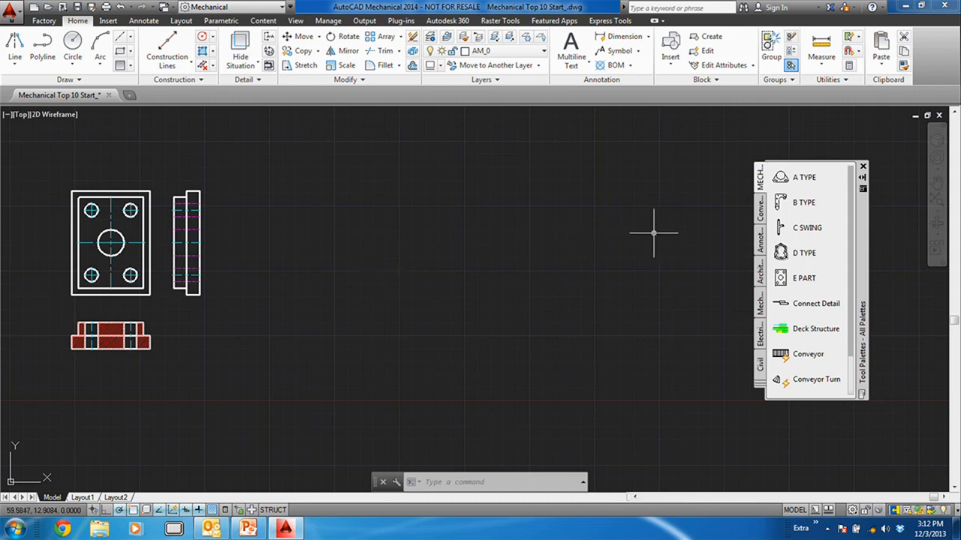
pyautogui.click(784, 203)
pyautogui.moveTo(528, 308); pyautogui.dragTo(364, 310, button='middle')
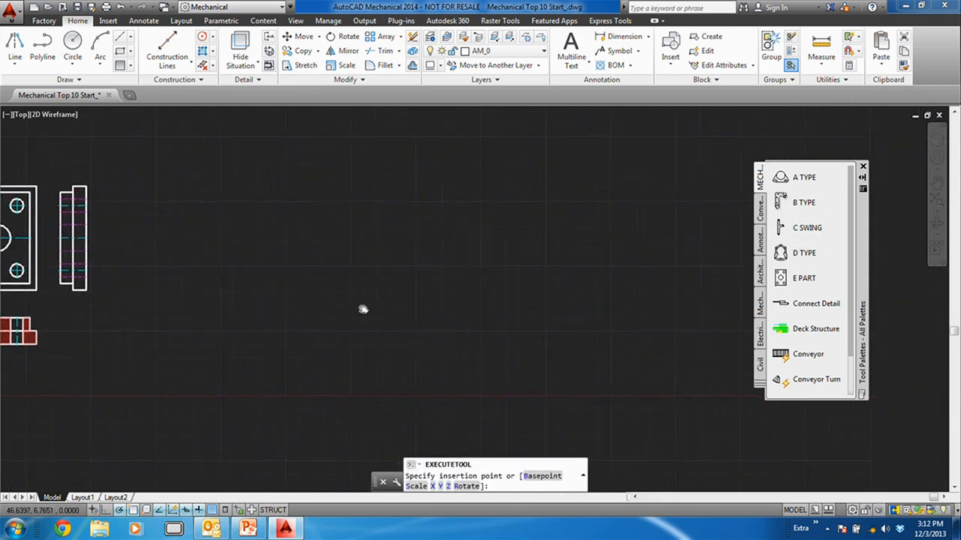
pyautogui.click(351, 336)
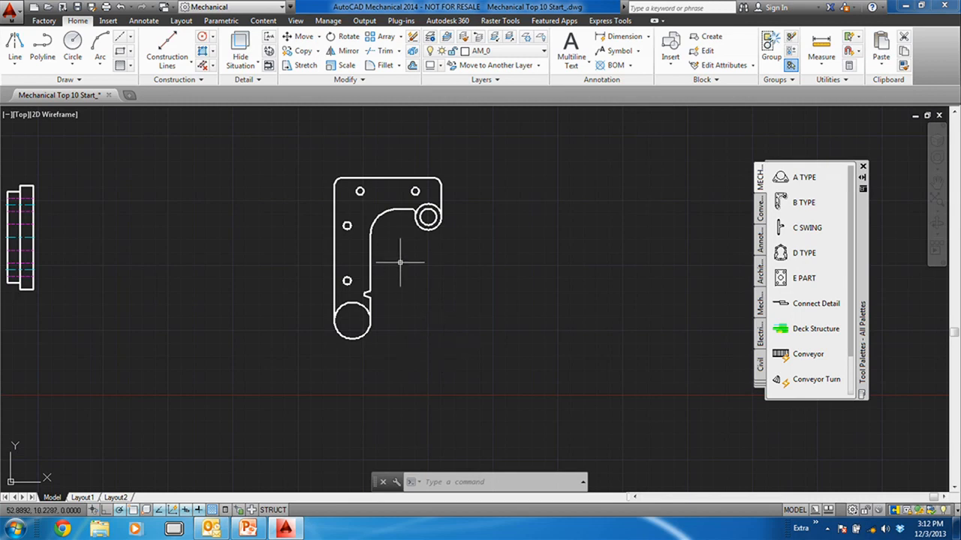
# - Insert an A TYPE block over the bracket's horizontal arm, centered between its two small holes
pyautogui.moveTo(398, 264); pyautogui.dragTo(385, 297, button='middle')
pyautogui.click(780, 180)
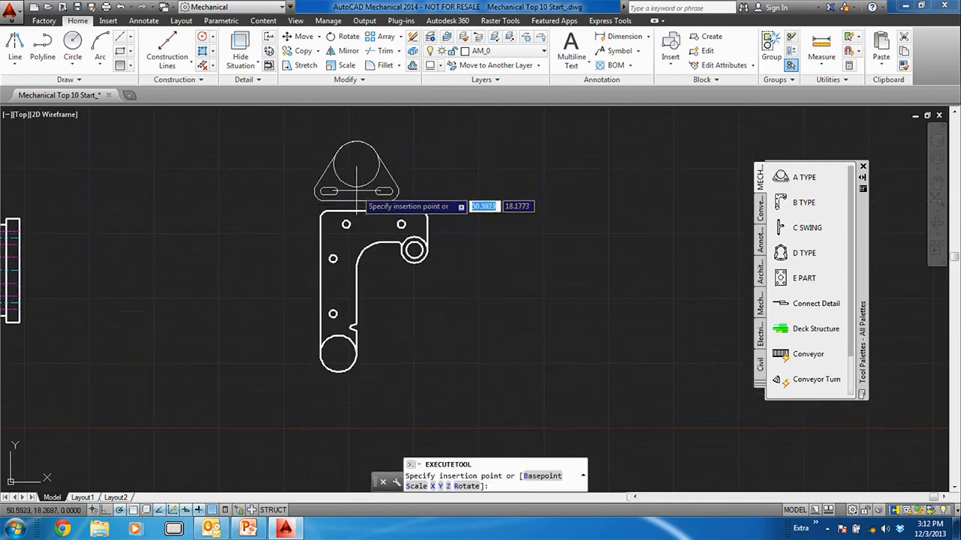
pyautogui.scroll(2, 386, 173)
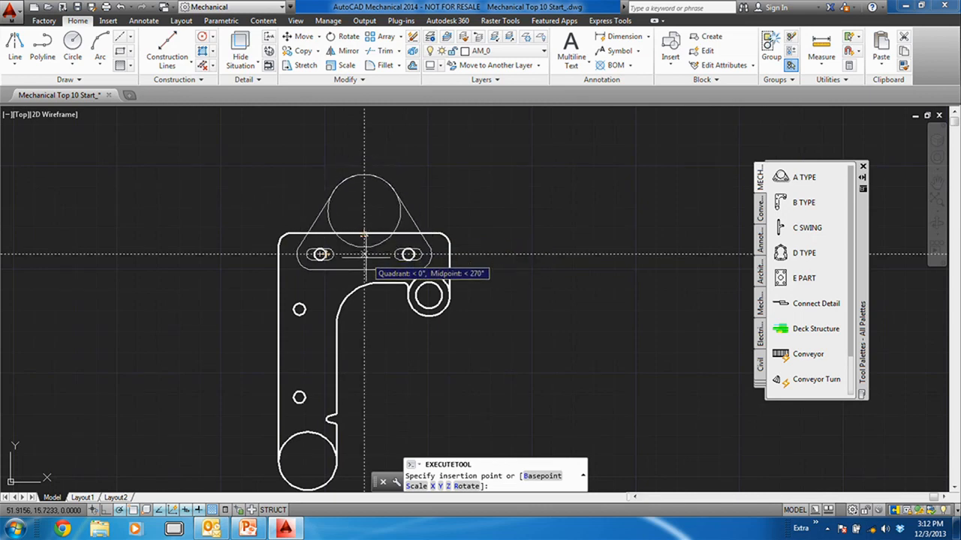
pyautogui.click(364, 254)
# - Insert a second A TYPE block rotated 90 degrees over the bracket's vertical arm, centered between its two small holes
pyautogui.moveTo(575, 326); pyautogui.dragTo(550, 304, button='middle')
pyautogui.click(780, 178)
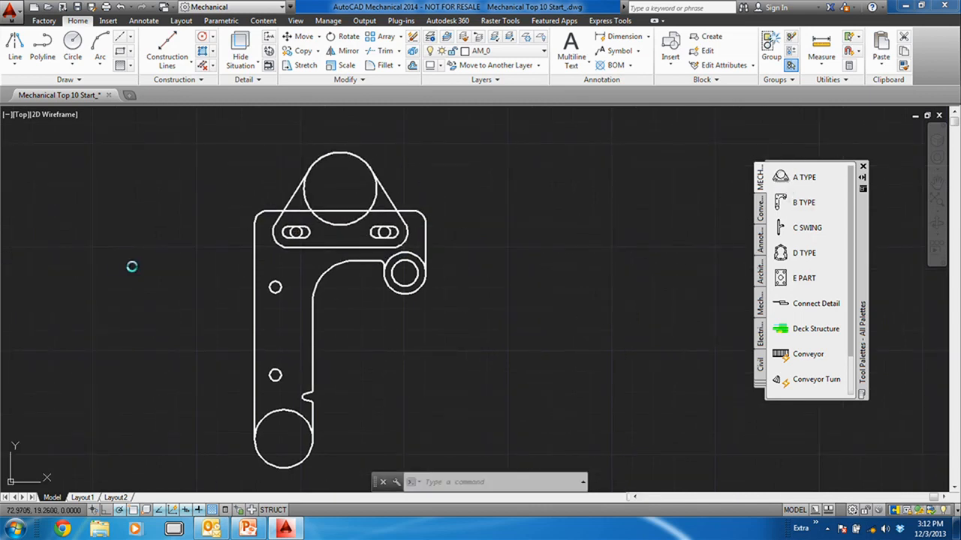
pyautogui.rightClick(109, 276)
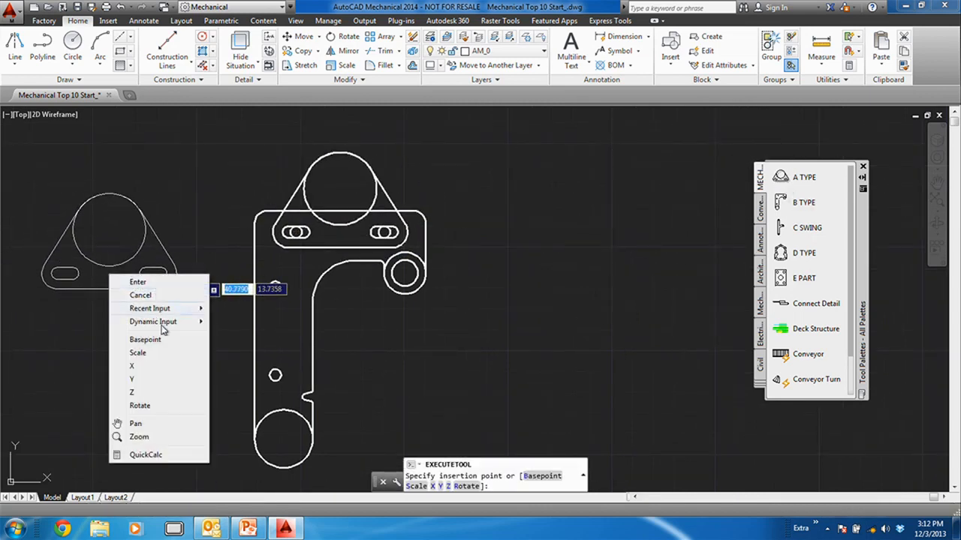
pyautogui.click(147, 406)
pyautogui.write('90')
pyautogui.press('Return')
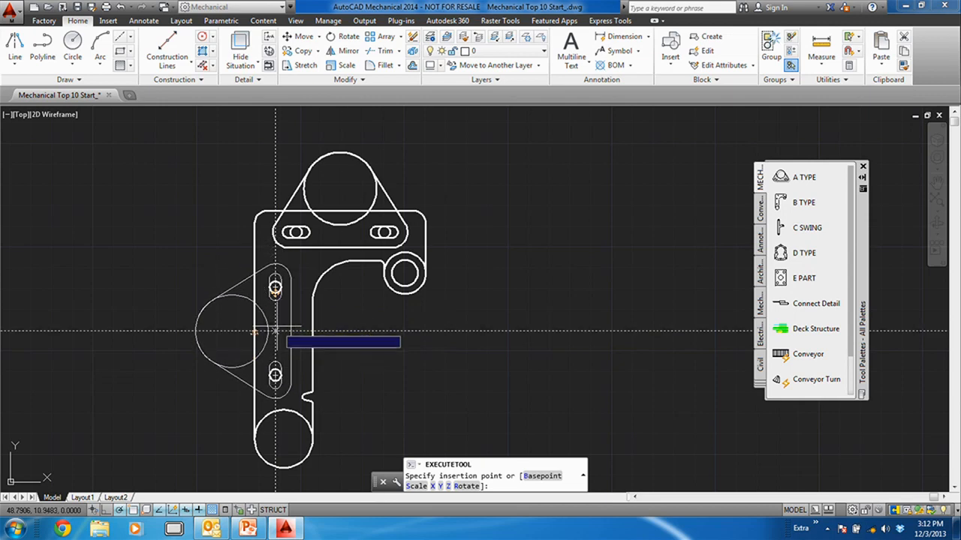
pyautogui.click(274, 330)
pyautogui.moveTo(424, 367); pyautogui.dragTo(434, 362, button='middle')
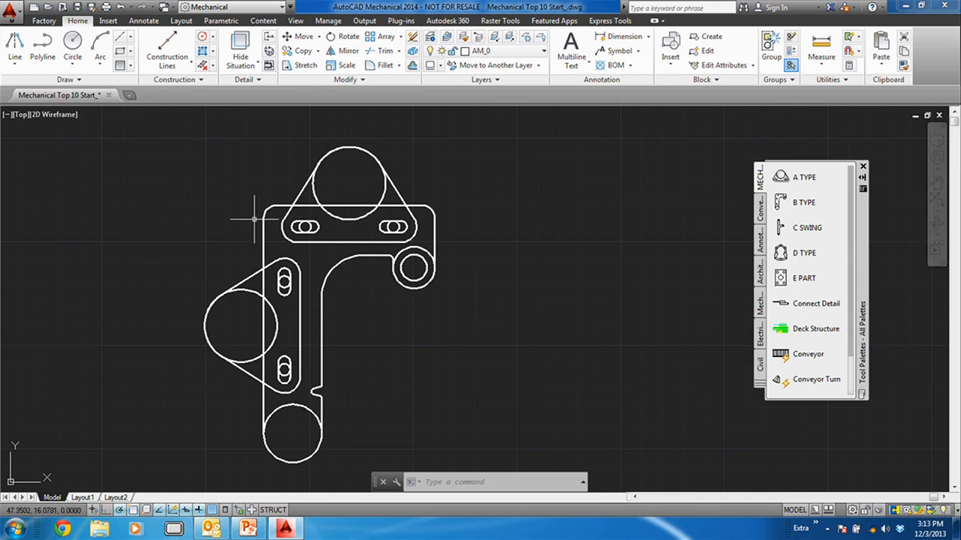
# - Create a hide situation with both A TYPE blocks as foreground over the B TYPE bracket, displaying hidden lines
pyautogui.click(241, 44)
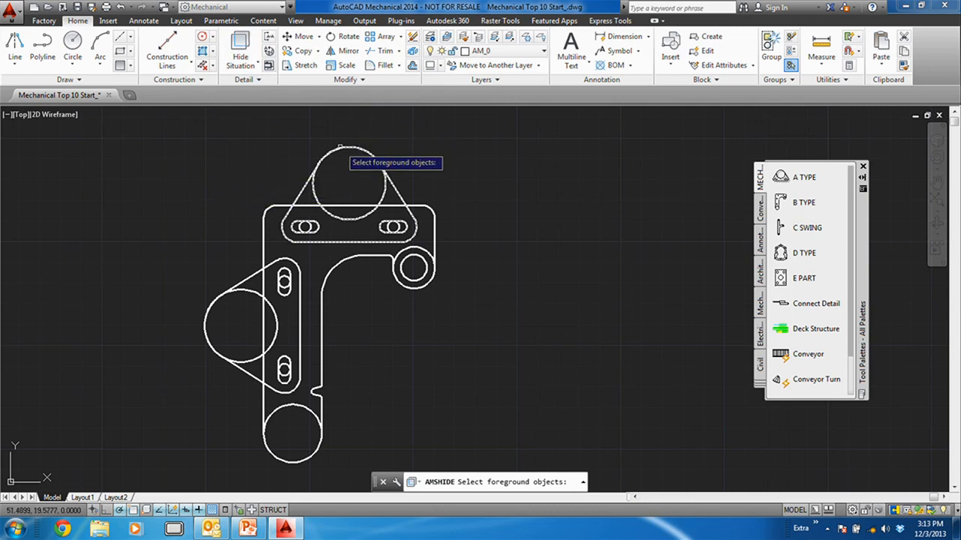
pyautogui.click(349, 149)
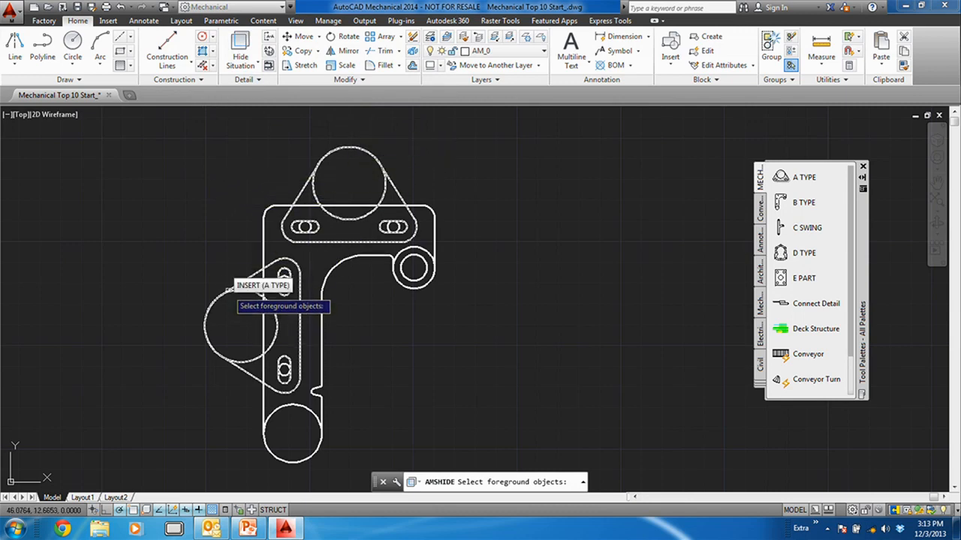
pyautogui.rightClick(168, 244)
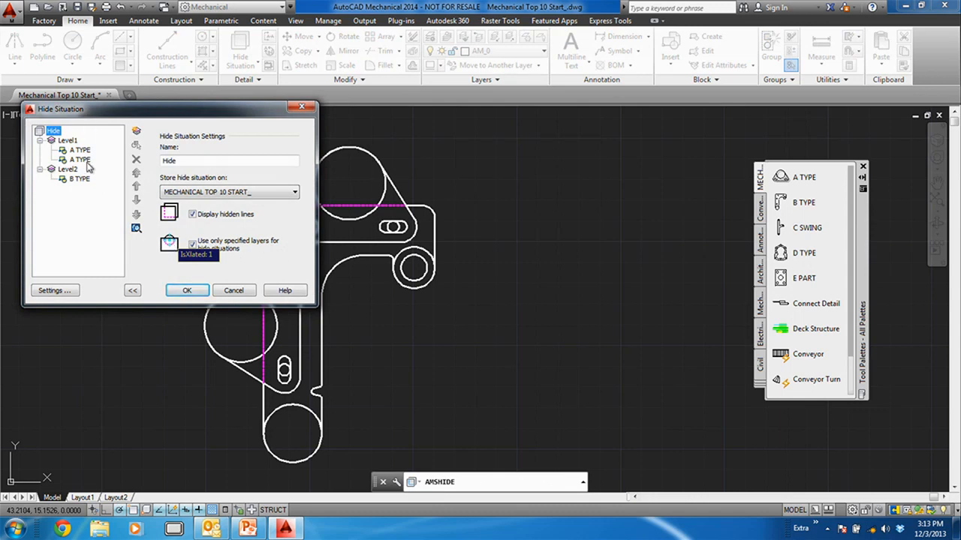
pyautogui.click(187, 292)
# - Set the linetype scale factor (LTSCALE) to 2
pyautogui.scroll(2, 228, 252)
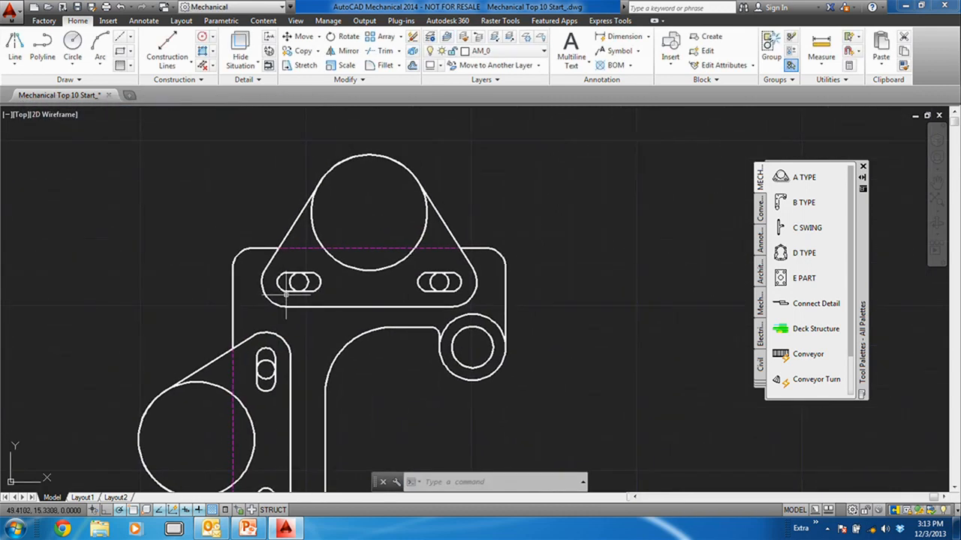
pyautogui.write('LTScale')
pyautogui.press('Return')
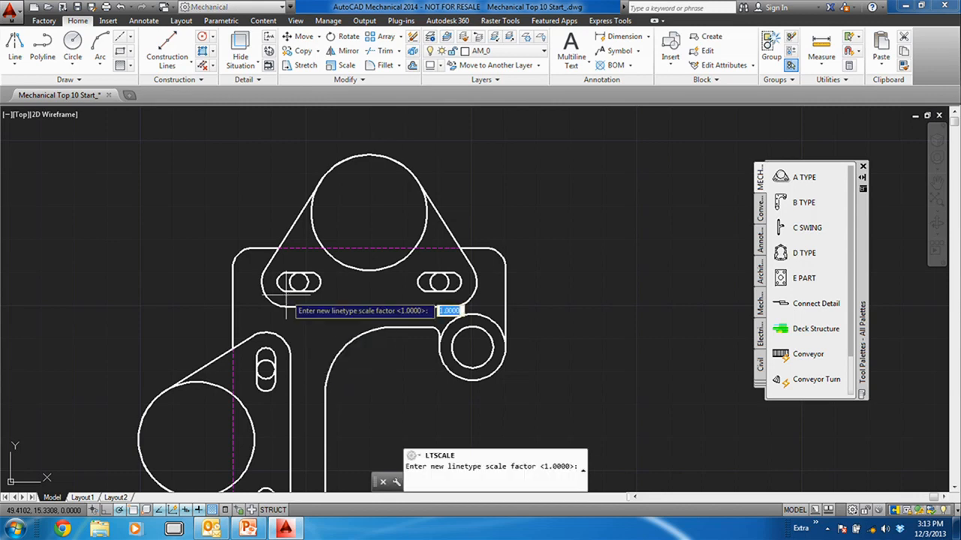
pyautogui.write('2')
pyautogui.press('Return')
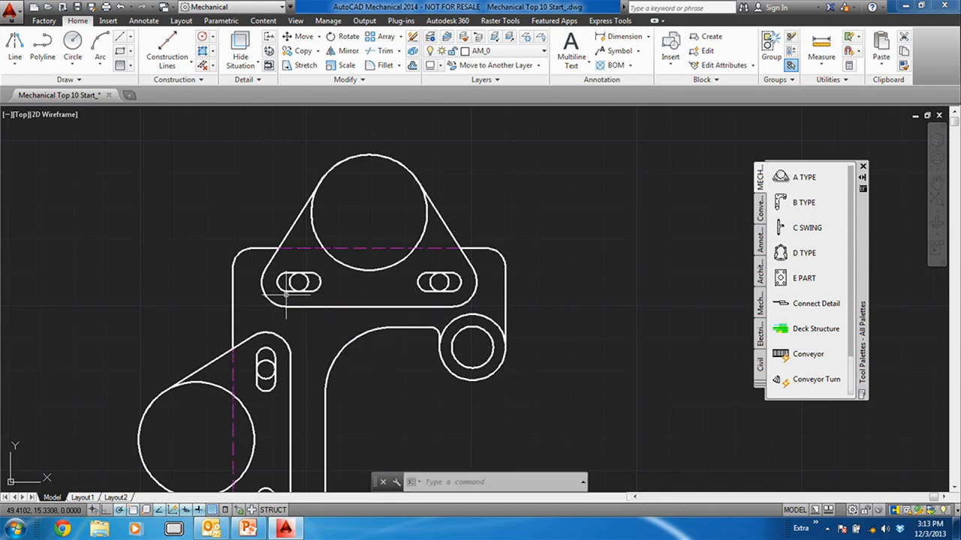
# - Open the A TYPE block on the bracket's horizontal arm for in-place reference editing with all nested objects
pyautogui.moveTo(420, 290); pyautogui.dragTo(425, 242, button='middle')
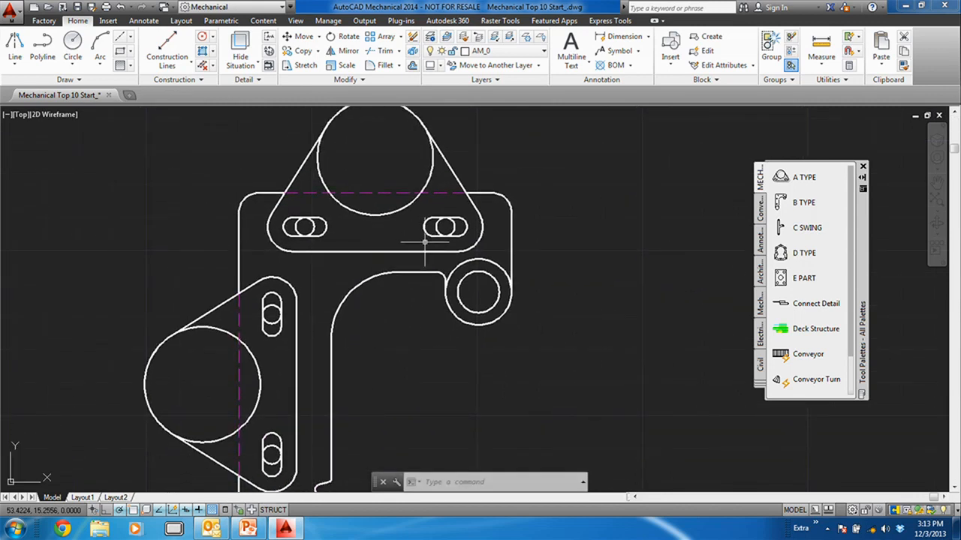
pyautogui.scroll(-2, 424, 242)
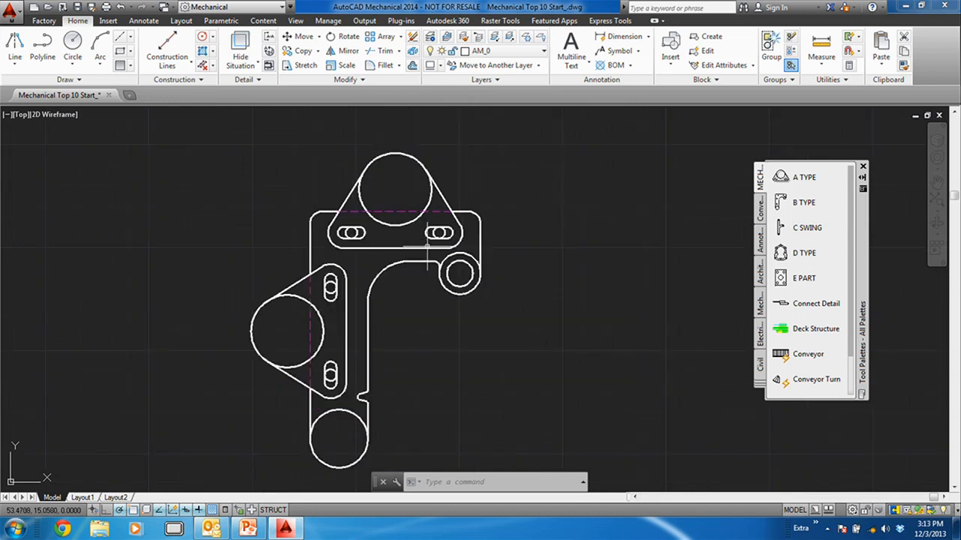
pyautogui.scroll(2, 409, 194)
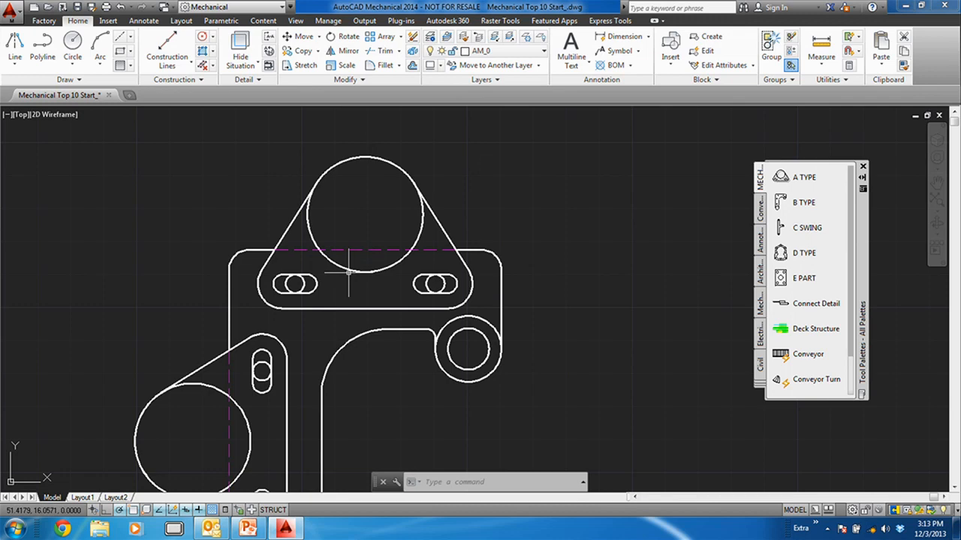
pyautogui.click(356, 157)
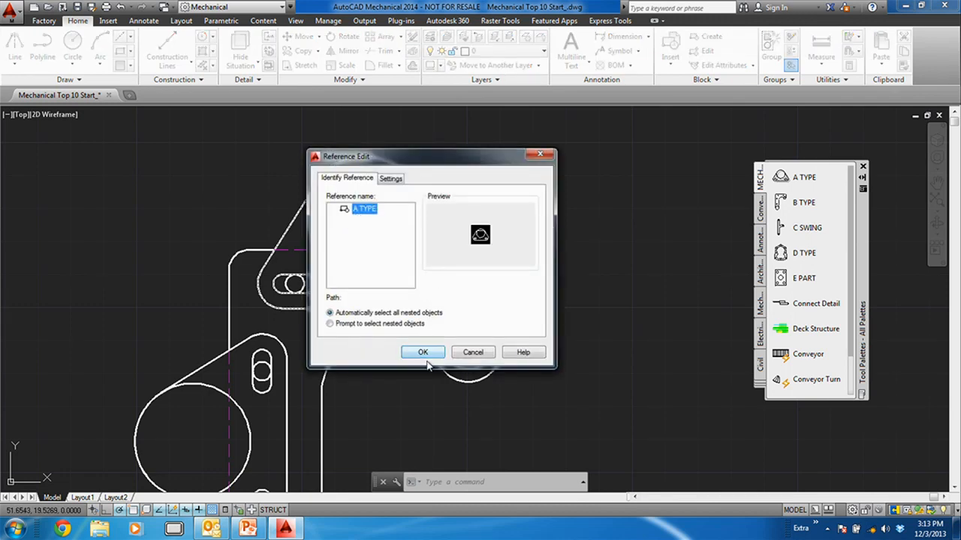
pyautogui.click(424, 352)
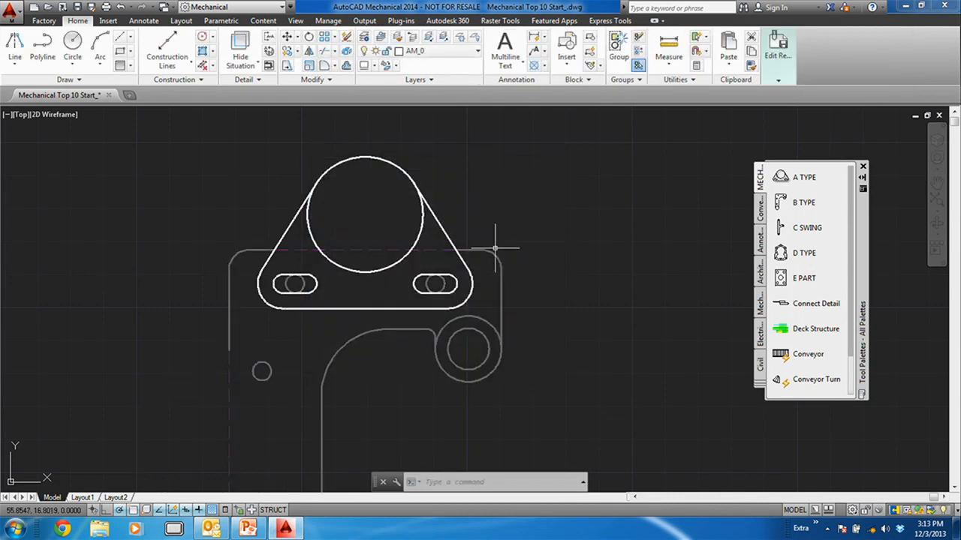
# - Draw a smaller circle concentric with the A TYPE block's large circle and save the changes back to the reference
pyautogui.write('c')
pyautogui.press('Return')
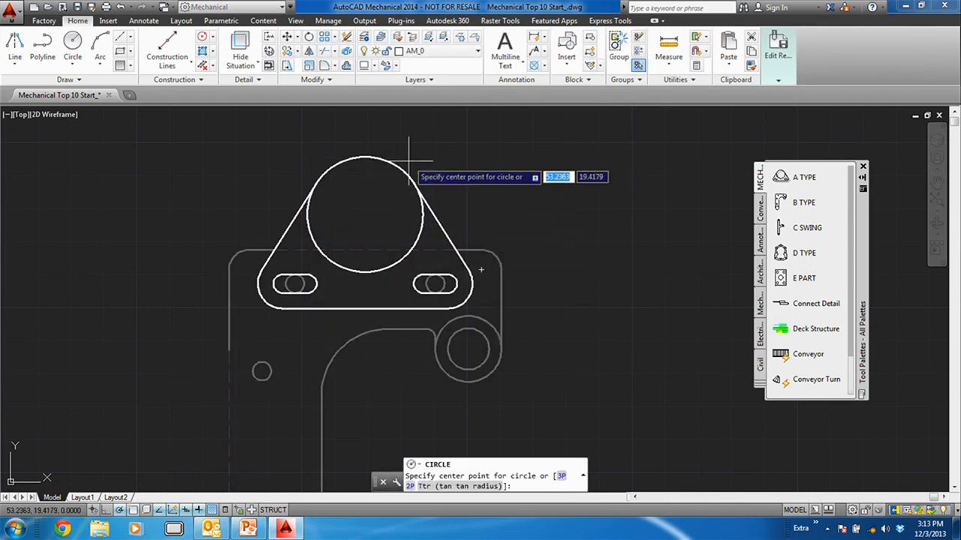
pyautogui.click(366, 212)
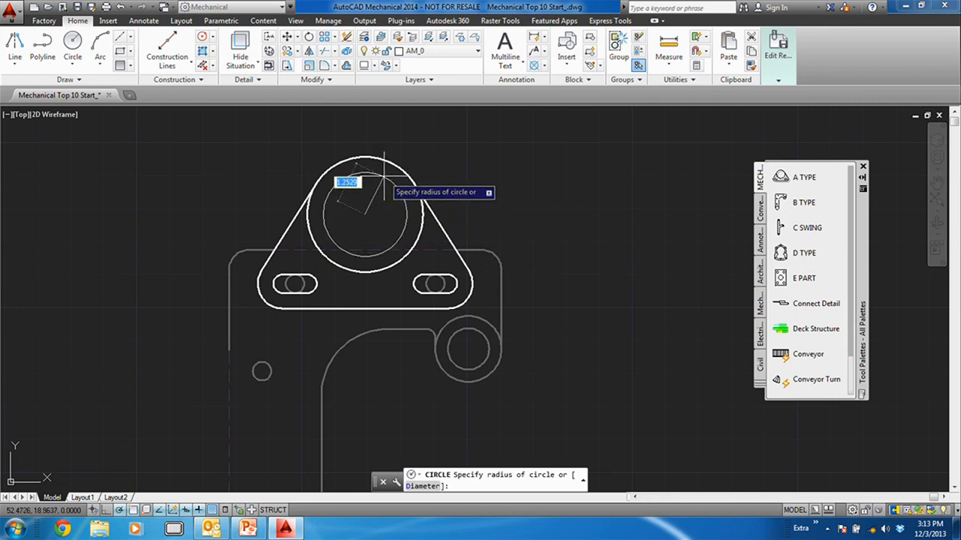
pyautogui.click(384, 173)
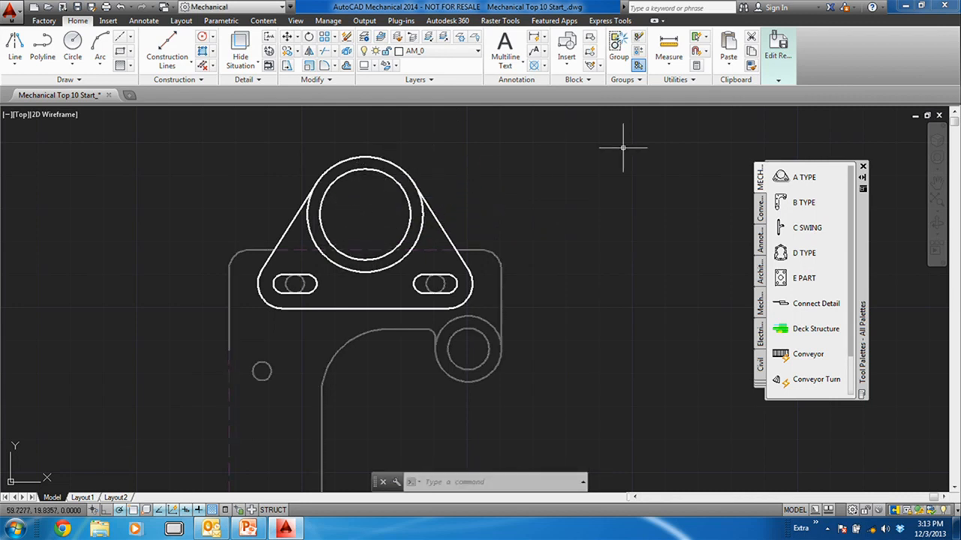
pyautogui.click(777, 79)
pyautogui.click(774, 119)
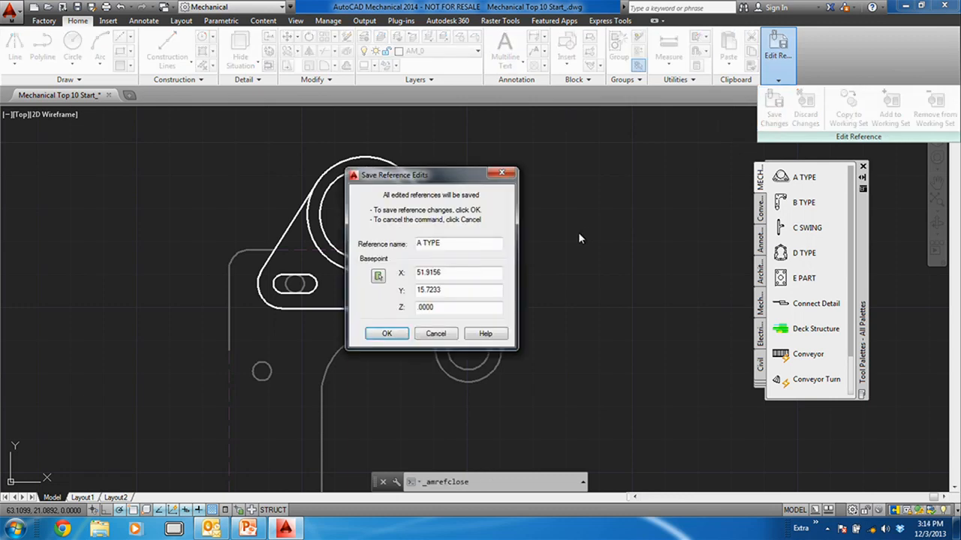
pyautogui.click(382, 336)
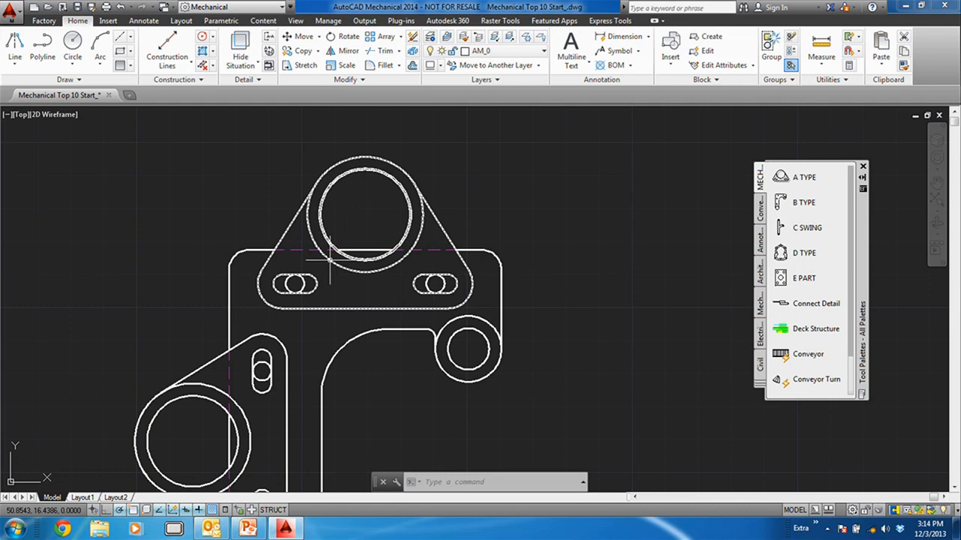
# - Insert the Deck Structure block in the empty area to the right of the bracket assembly
pyautogui.scroll(-6, 328, 259)
pyautogui.moveTo(489, 328)
pyautogui.mouseDown(button='middle')
pyautogui.moveTo(392, 273)
pyautogui.moveTo(396, 283)
pyautogui.mouseUp(button='middle')
pyautogui.click(781, 328)
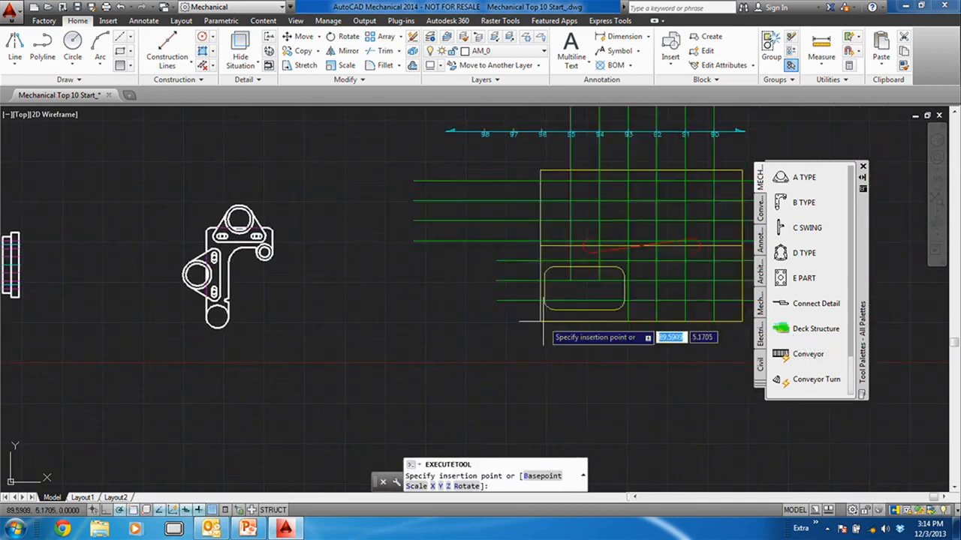
pyautogui.moveTo(549, 327); pyautogui.dragTo(327, 330, button='middle')
pyautogui.click(386, 381)
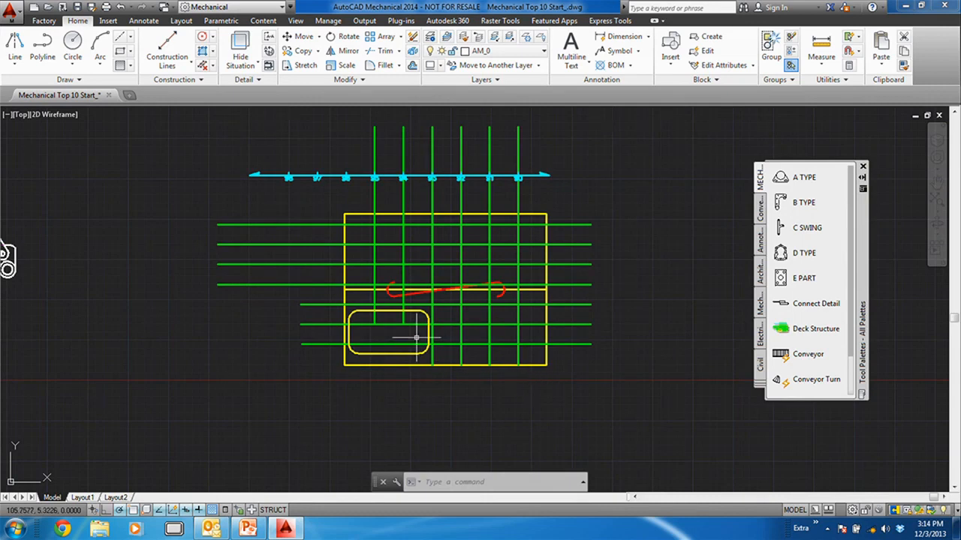
# - Create a hide situation with the deck's yellow outer rectangle and rounded rectangle as foreground, displaying hidden lines
pyautogui.scroll(2, 407, 337)
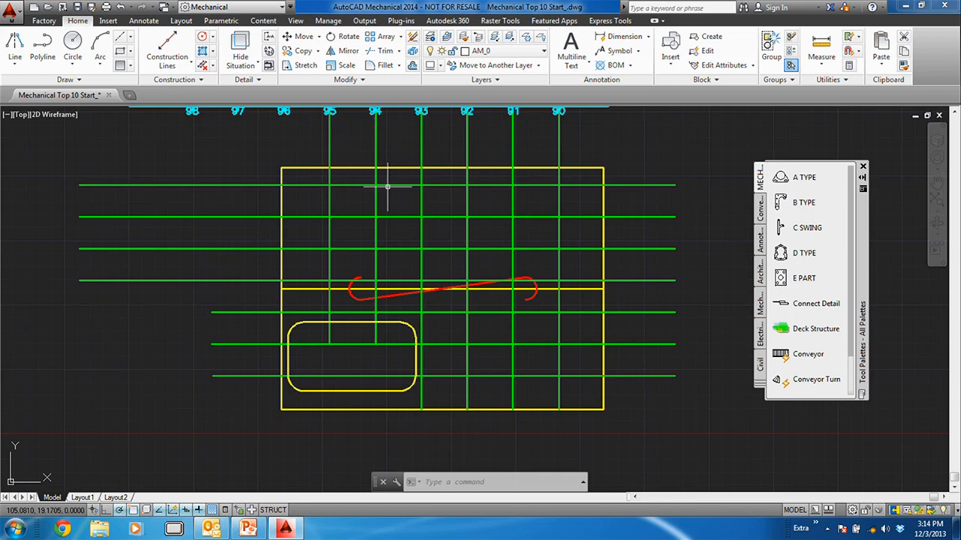
pyautogui.click(241, 46)
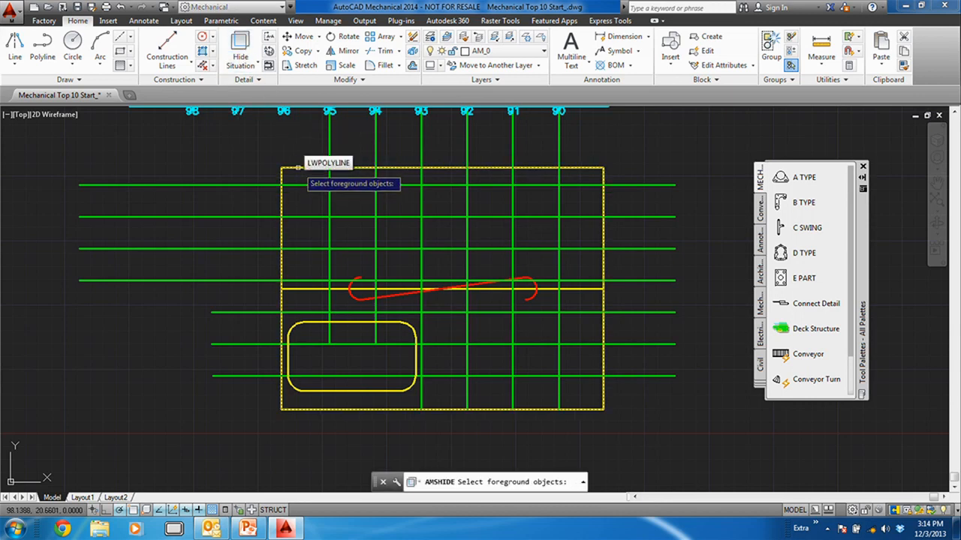
pyautogui.click(298, 163)
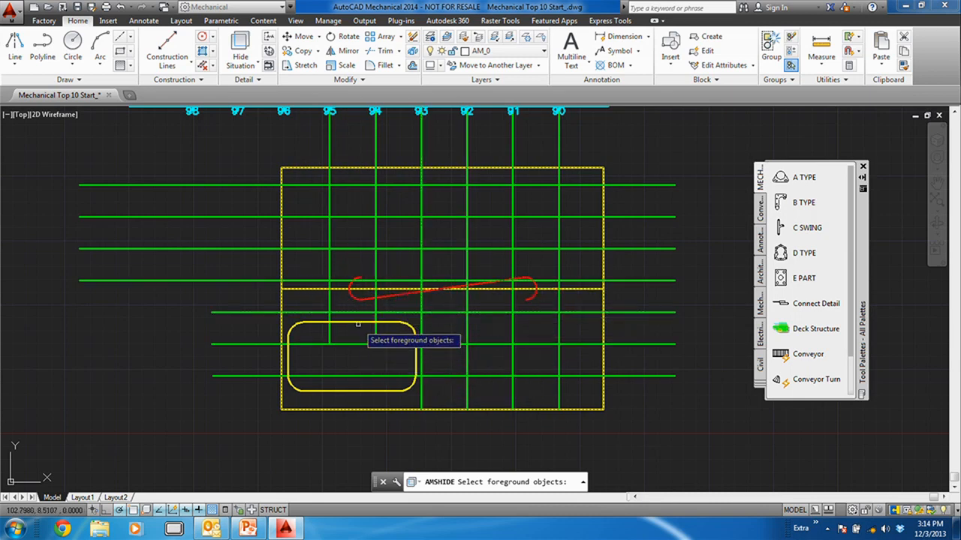
pyautogui.click(356, 322)
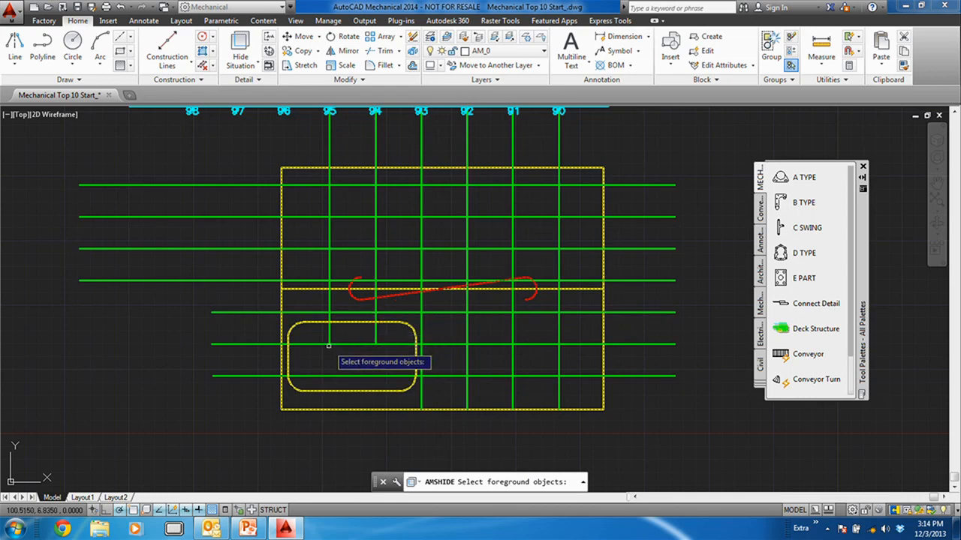
pyautogui.press('Return')
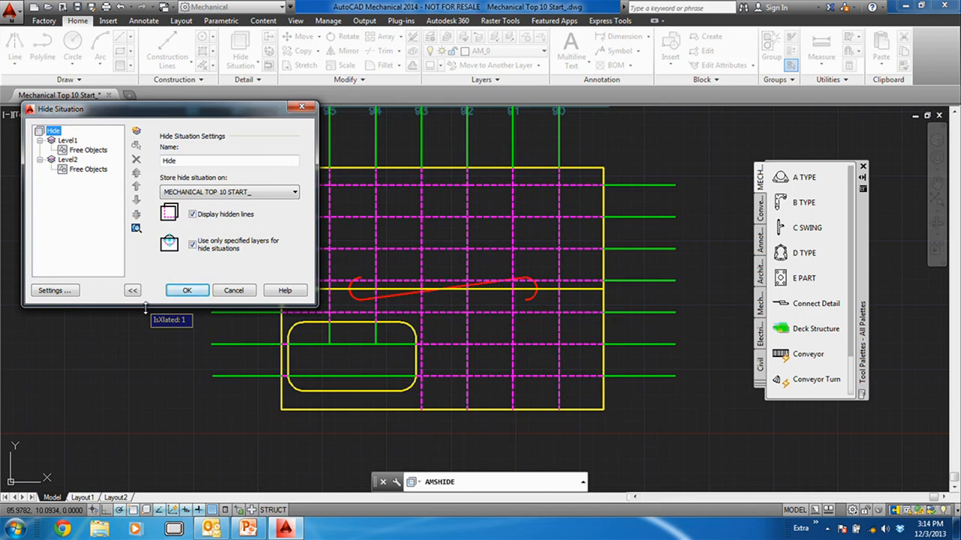
pyautogui.click(189, 292)
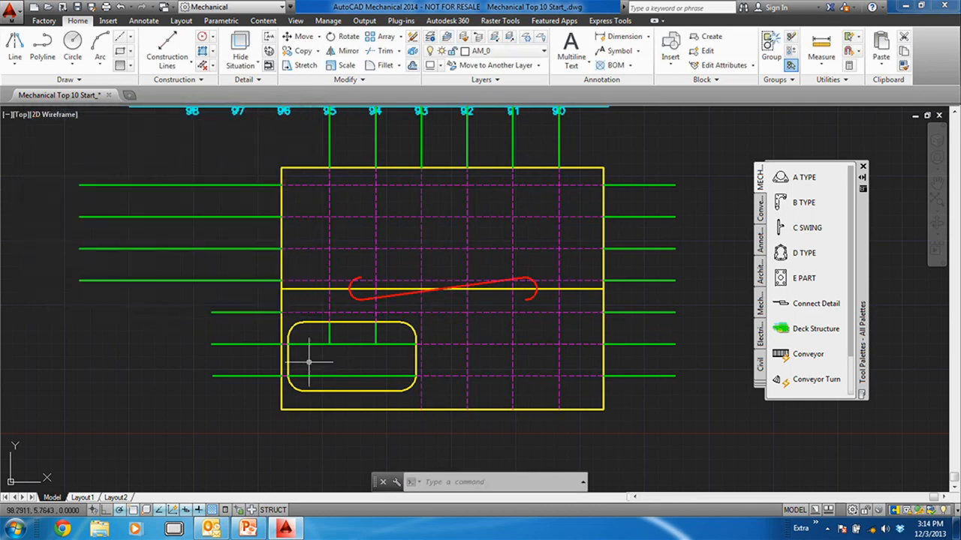
# - Move the deck's rounded rectangle horizontally to the lower right part of the yellow outer rectangle
pyautogui.click(340, 390)
pyautogui.click(351, 391)
pyautogui.rightClick(353, 392)
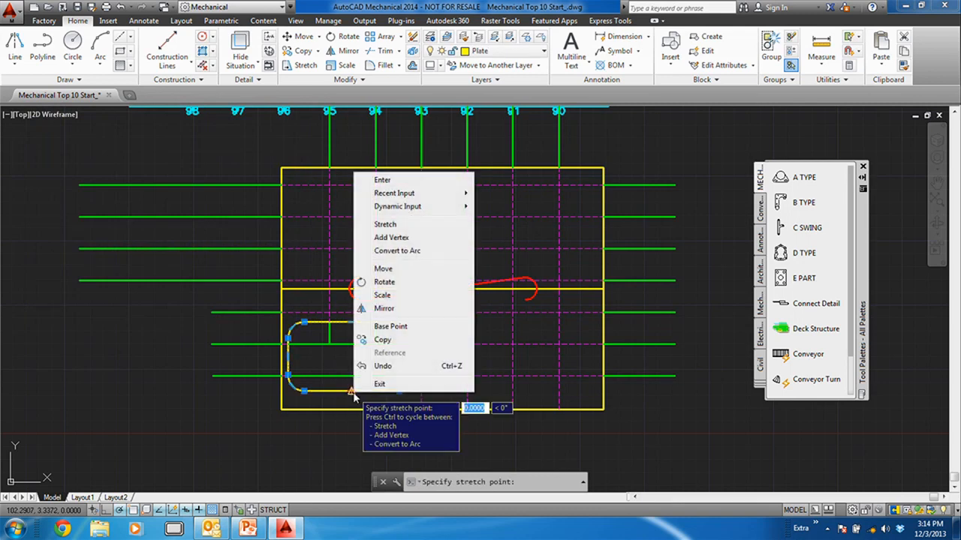
pyautogui.click(384, 269)
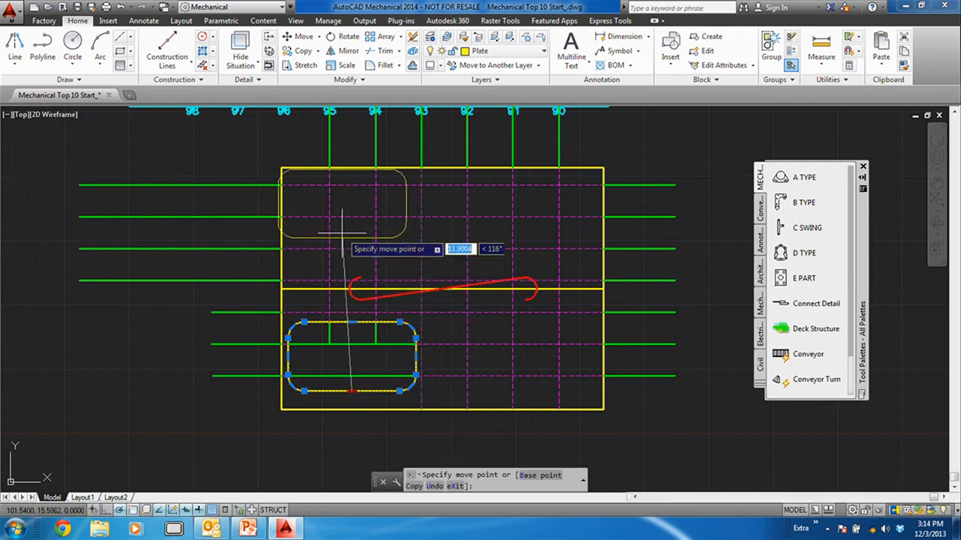
pyautogui.click(512, 391)
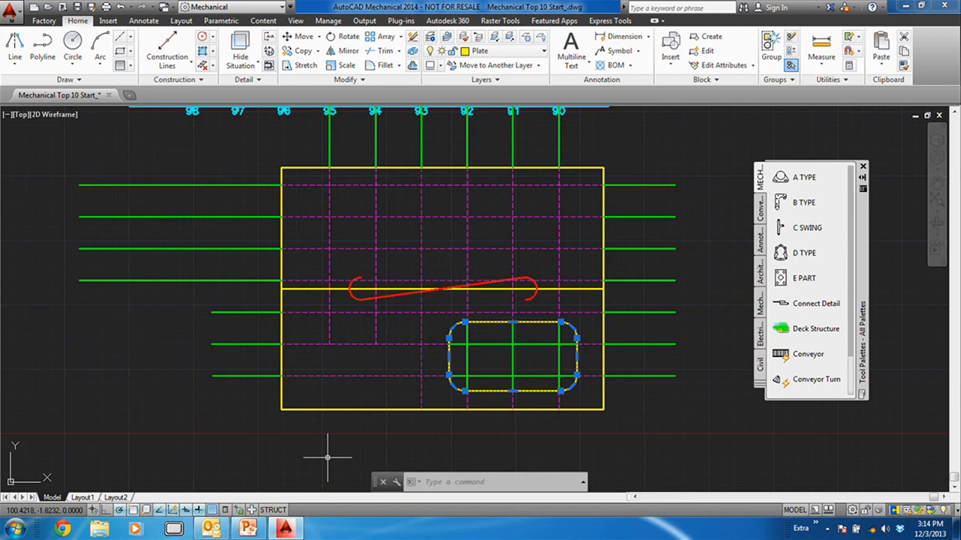
pyautogui.press('Escape')
# - Delete the entire deck structure drawing beside the bracket assembly
pyautogui.scroll(-2, 257, 385)
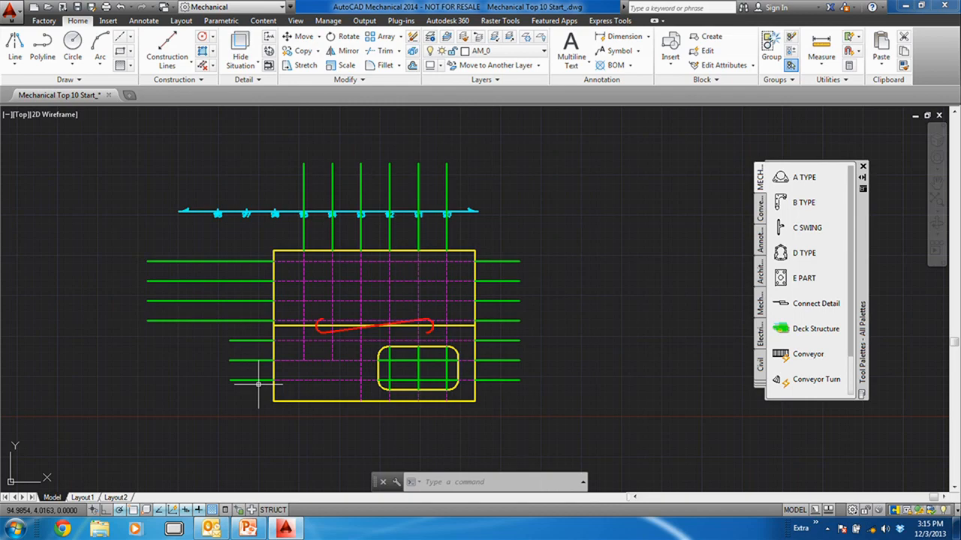
pyautogui.scroll(-2, 260, 360)
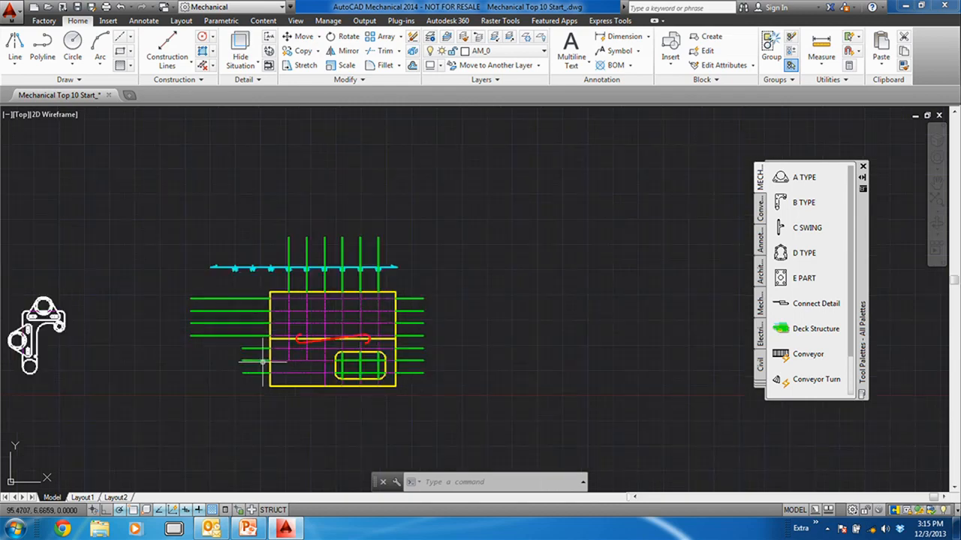
pyautogui.moveTo(262, 360); pyautogui.dragTo(301, 304, button='middle')
pyautogui.click(495, 171)
pyautogui.click(217, 340)
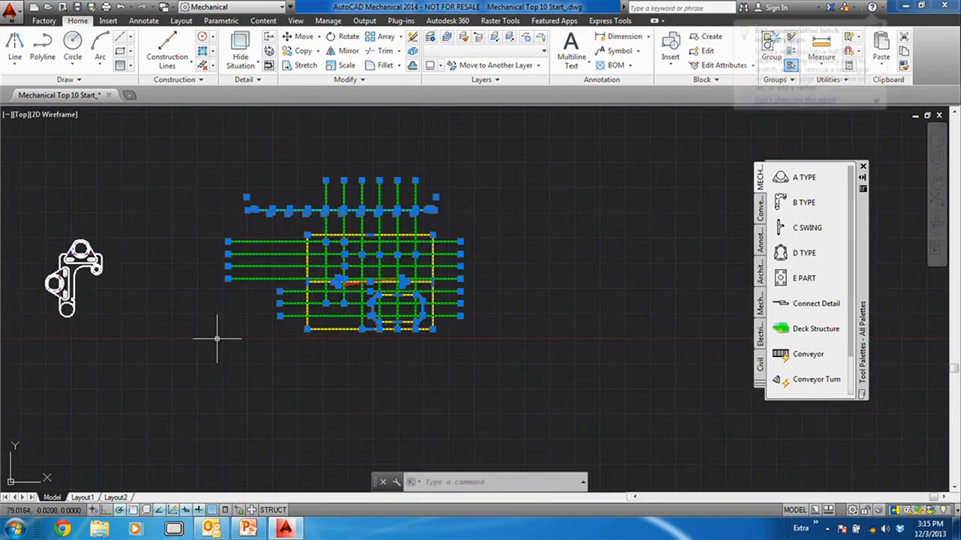
pyautogui.press('Delete')
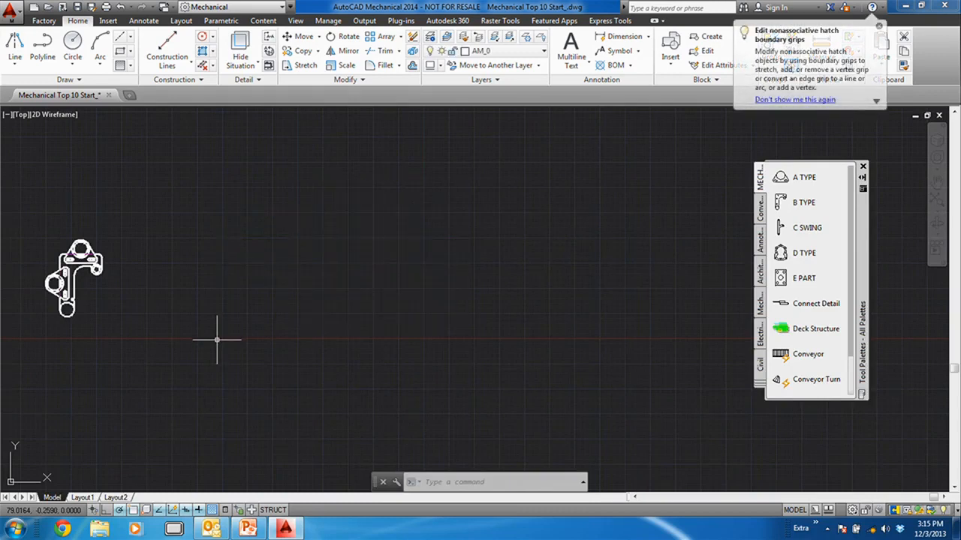
# - Switch to the PowerPoint slide show and advance to the "#3 - Mechanical Content (2D)" slide
pyautogui.moveTo(217, 340); pyautogui.dragTo(307, 326, button='middle')
pyautogui.scroll(4, 212, 291)
pyautogui.moveTo(166, 262)
pyautogui.mouseDown(button='middle')
pyautogui.moveTo(311, 356)
pyautogui.moveTo(313, 316)
pyautogui.mouseUp(button='middle')
pyautogui.click(249, 528)
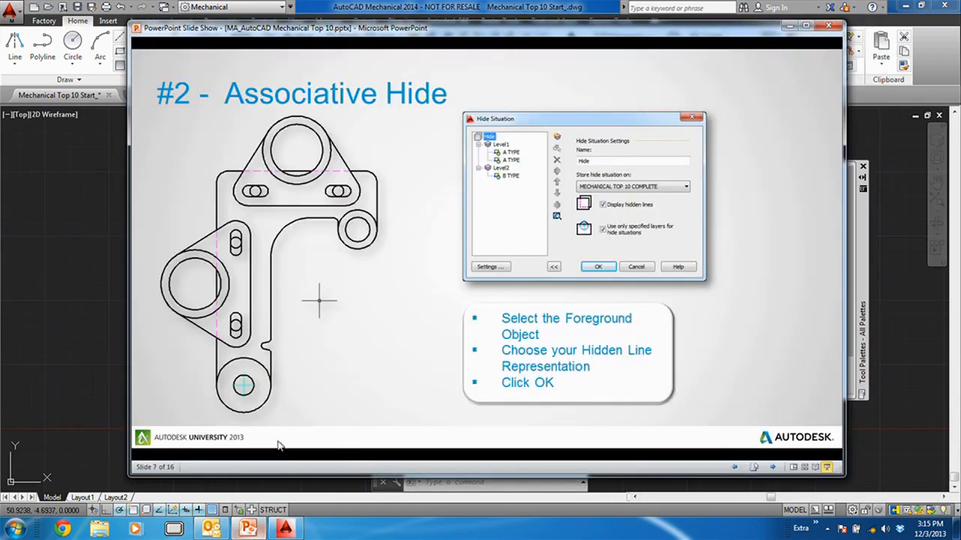
pyautogui.click(315, 289)
pyautogui.click(315, 289)
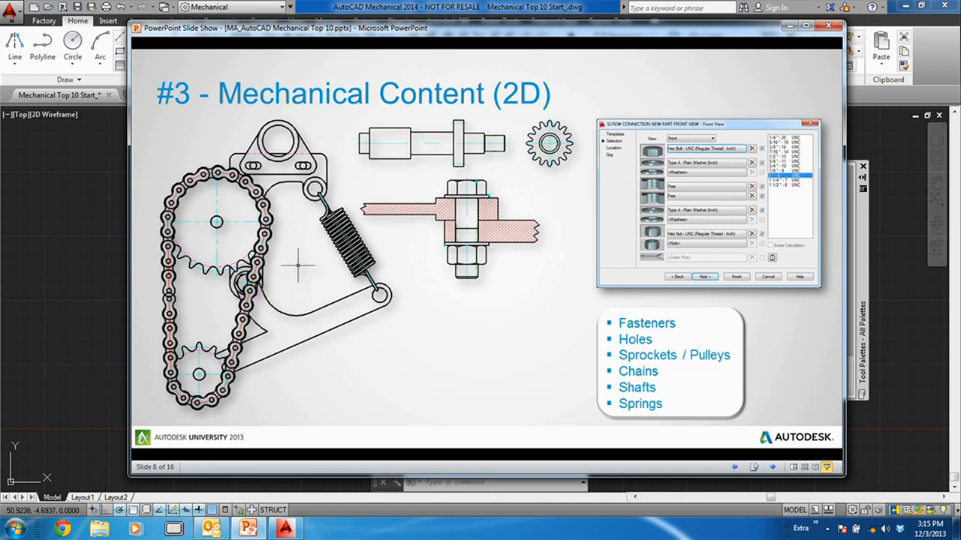
# - Return to AutoCAD Mechanical and open the B TYPE bracket for in-place reference editing
pyautogui.click(69, 253)
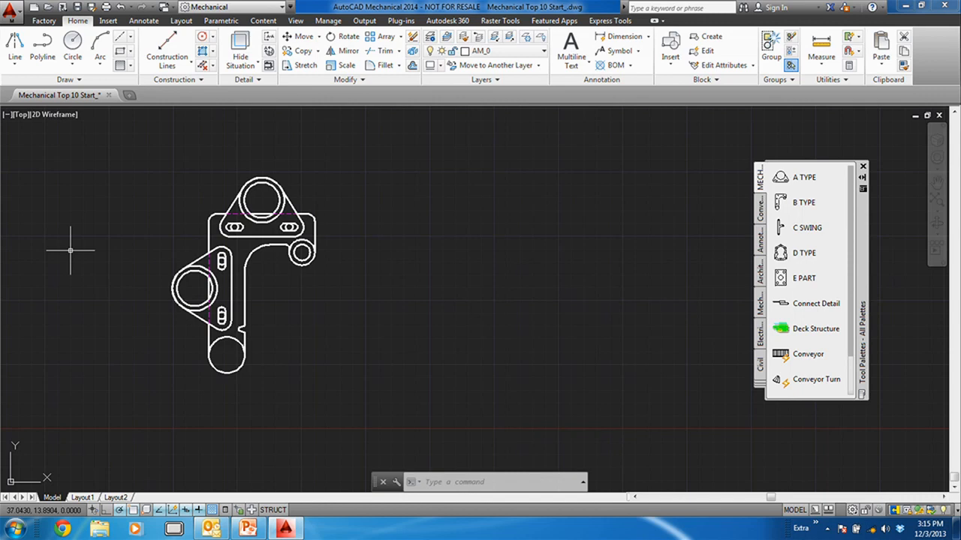
pyautogui.scroll(2, 193, 279)
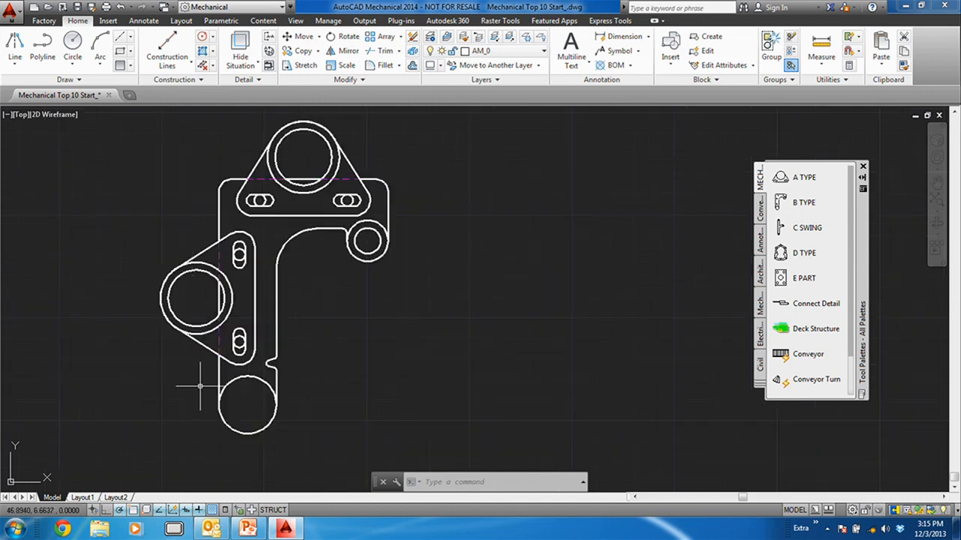
pyautogui.moveTo(200, 387); pyautogui.dragTo(257, 353, button='middle')
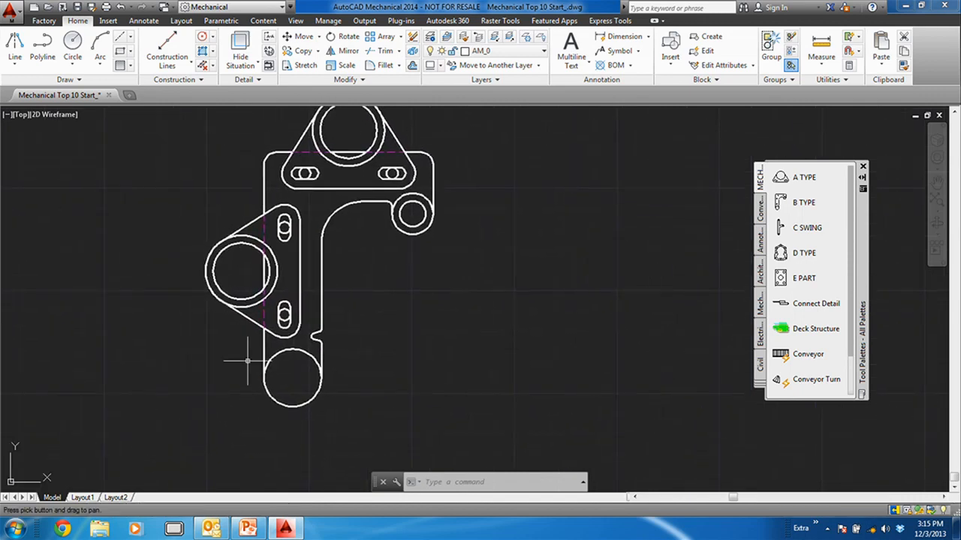
pyautogui.doubleClick(321, 387)
pyautogui.click(423, 352)
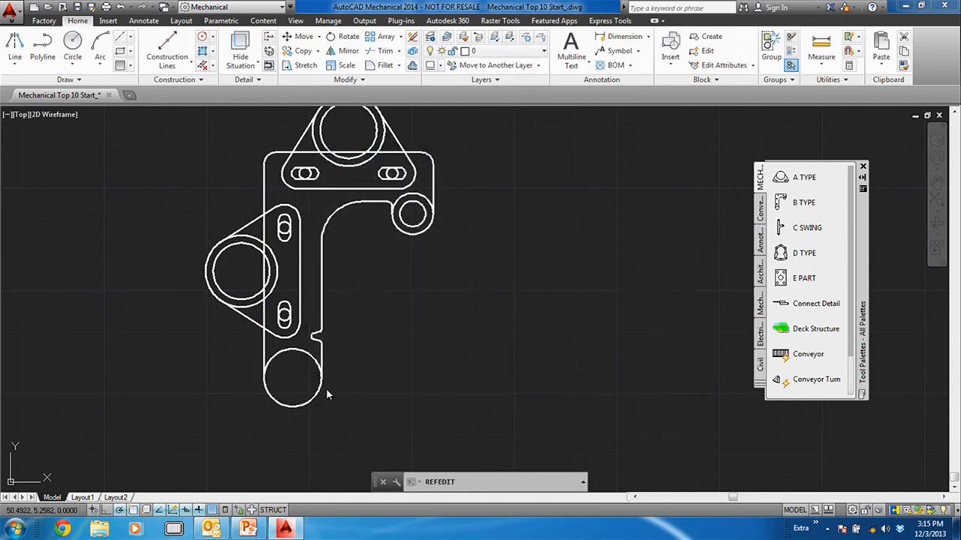
# - Start a through hole of the Free type in top view for the B TYPE bracket's lower end
pyautogui.scroll(4, 324, 367)
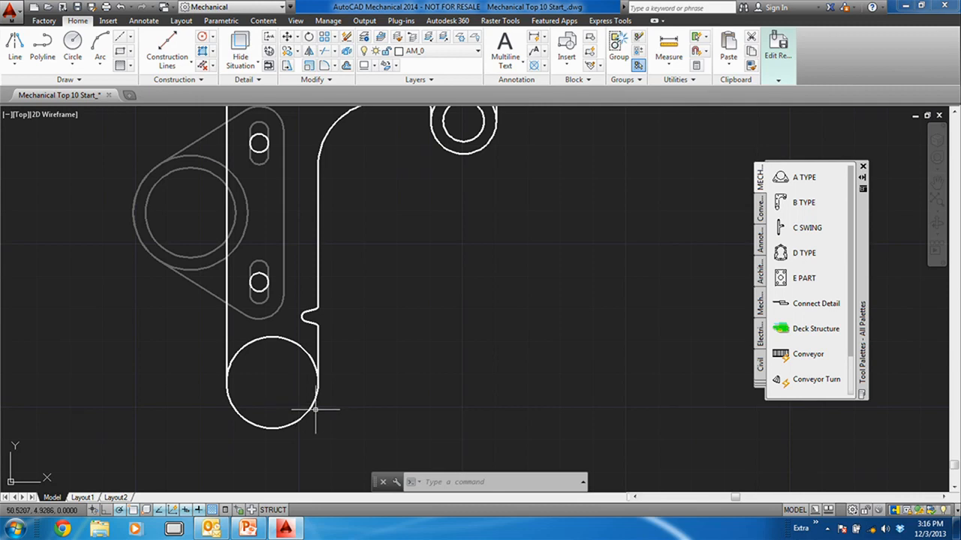
pyautogui.click(257, 125)
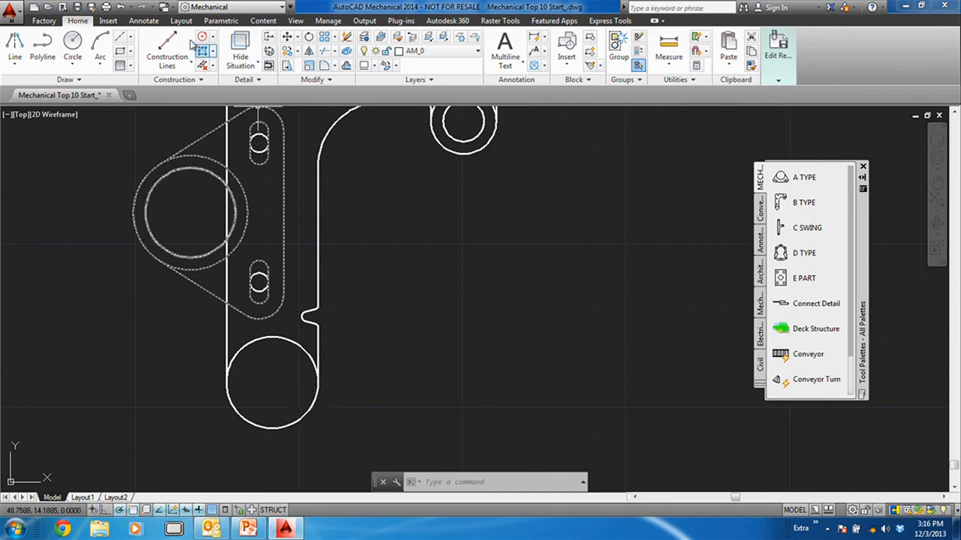
pyautogui.click(263, 21)
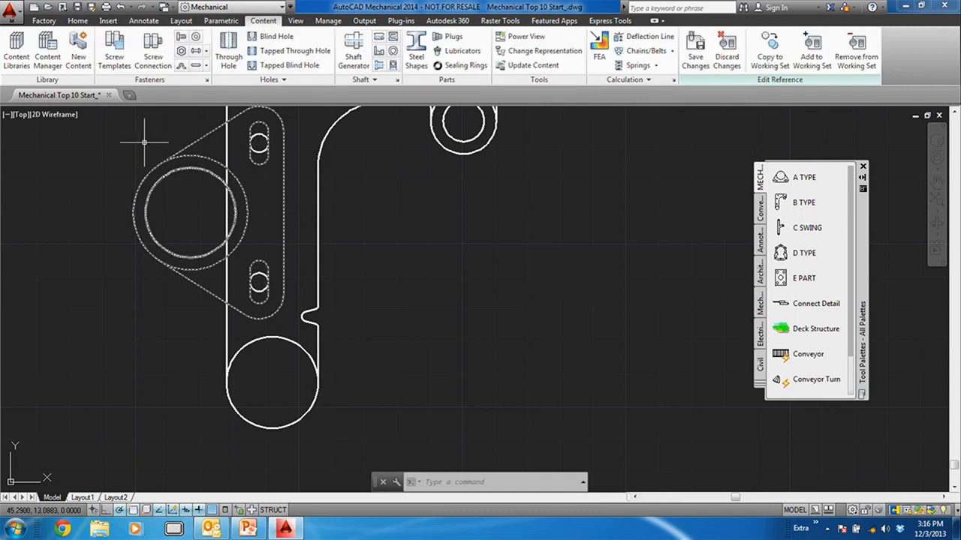
pyautogui.press('Escape')
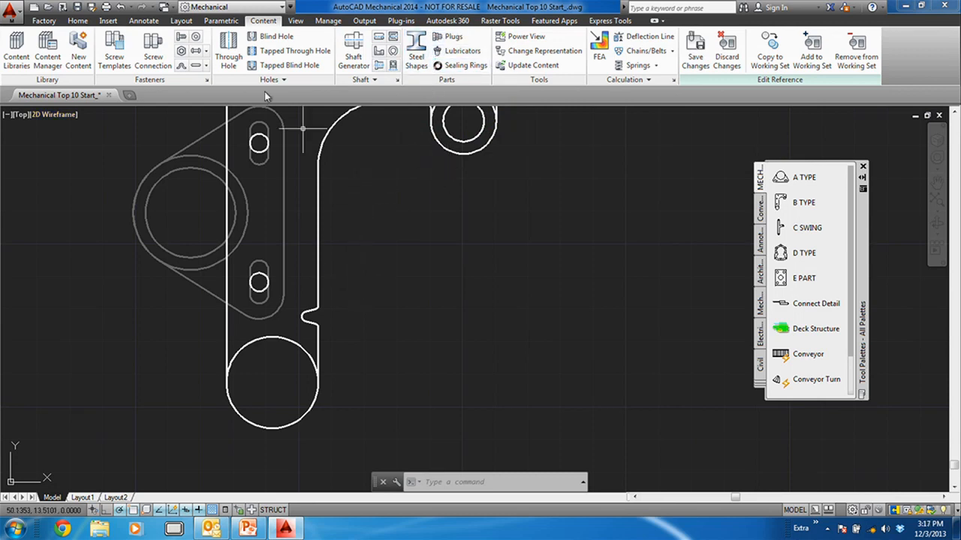
pyautogui.click(228, 56)
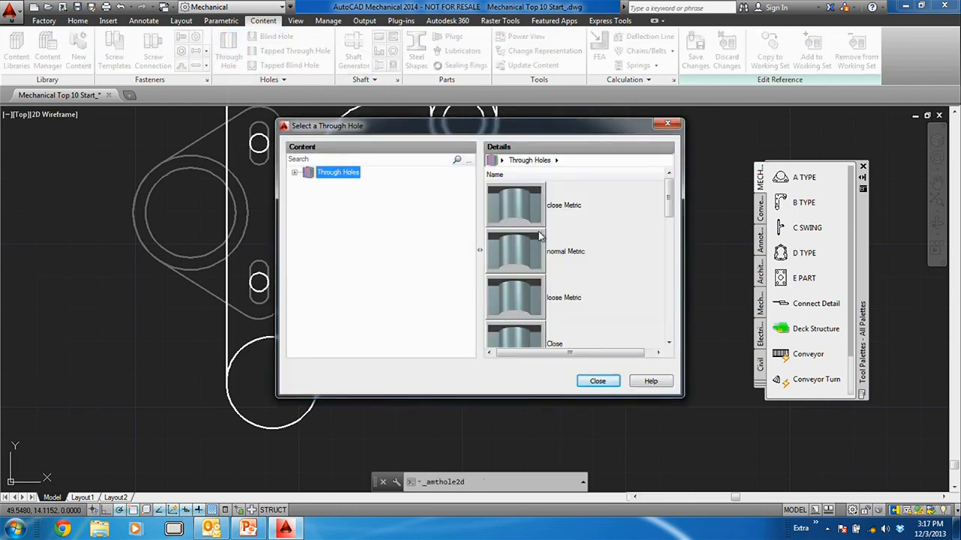
pyautogui.scroll(-1, 667, 195)
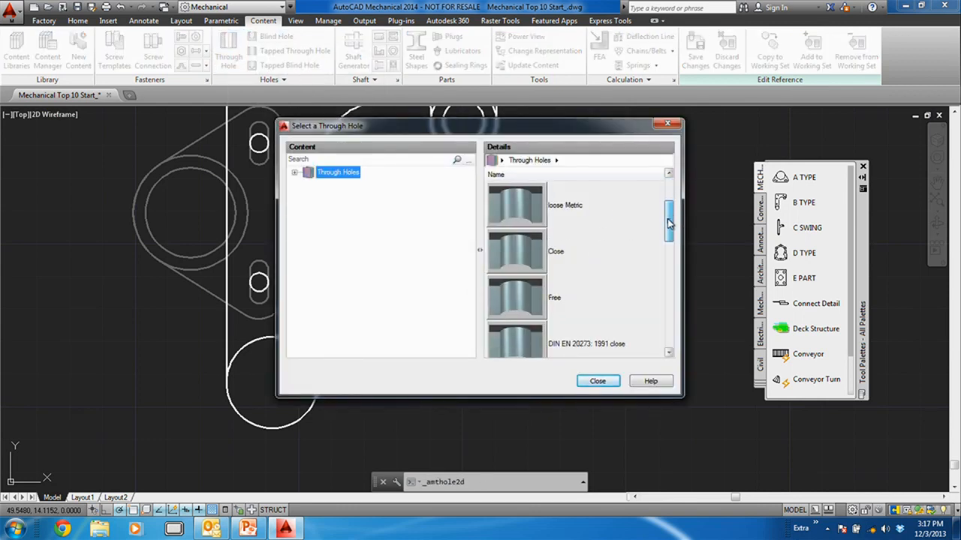
pyautogui.doubleClick(531, 294)
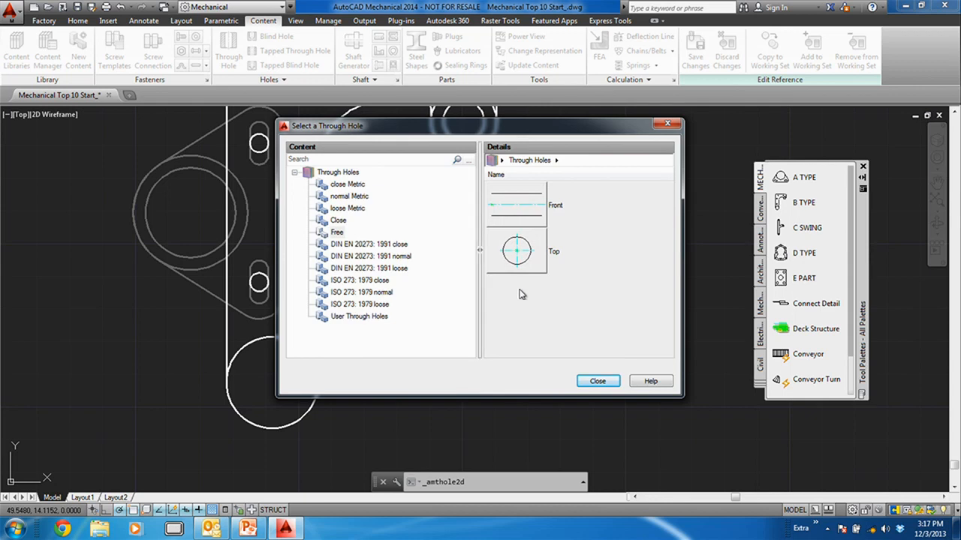
pyautogui.click(524, 264)
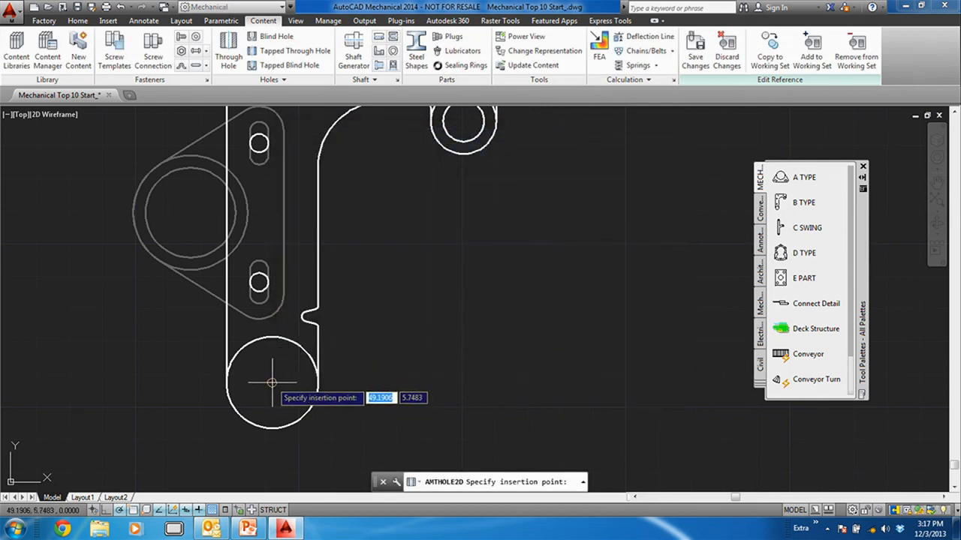
# - Place the through hole at the centre of the bracket's lower circle with a nominal size of 1 inch
pyautogui.click(274, 380)
pyautogui.click(306, 369)
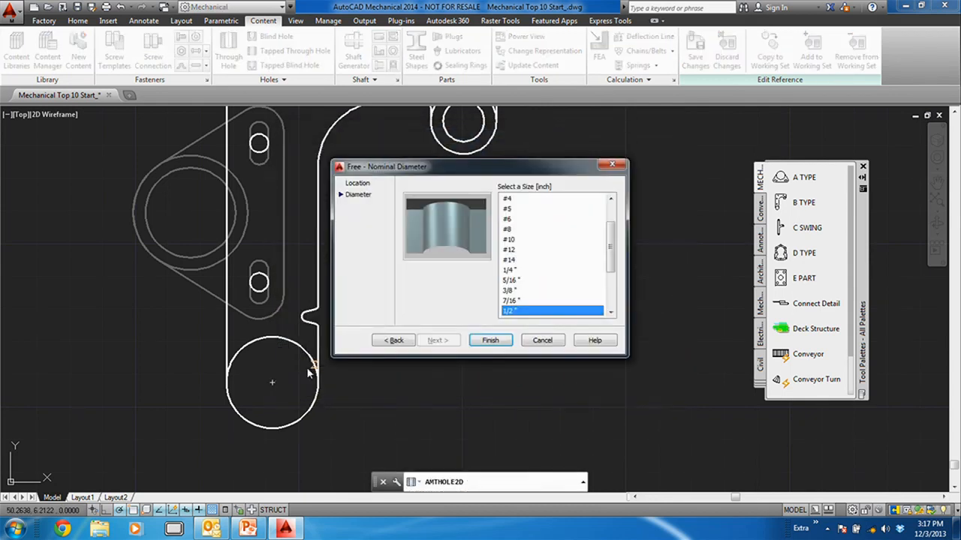
pyautogui.scroll(-3, 549, 275)
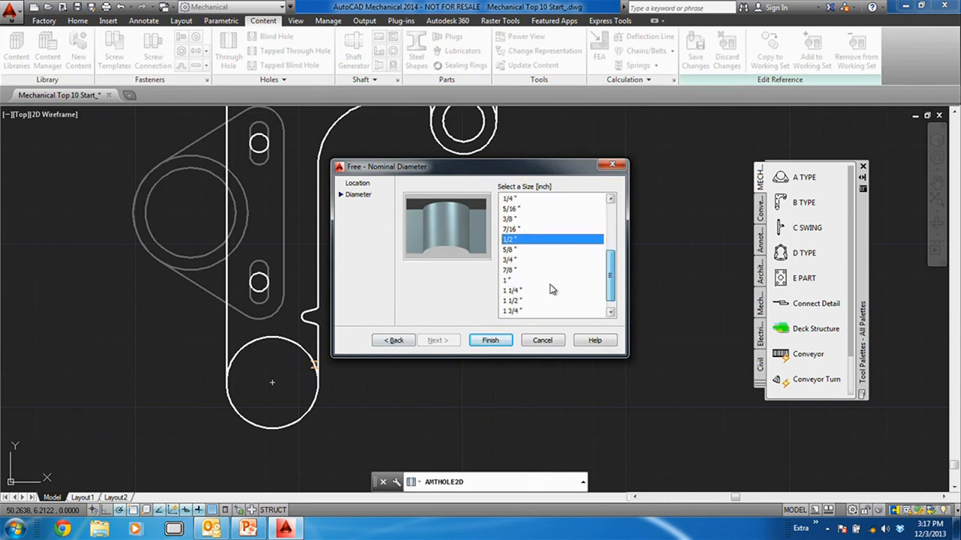
pyautogui.click(509, 281)
pyautogui.click(492, 342)
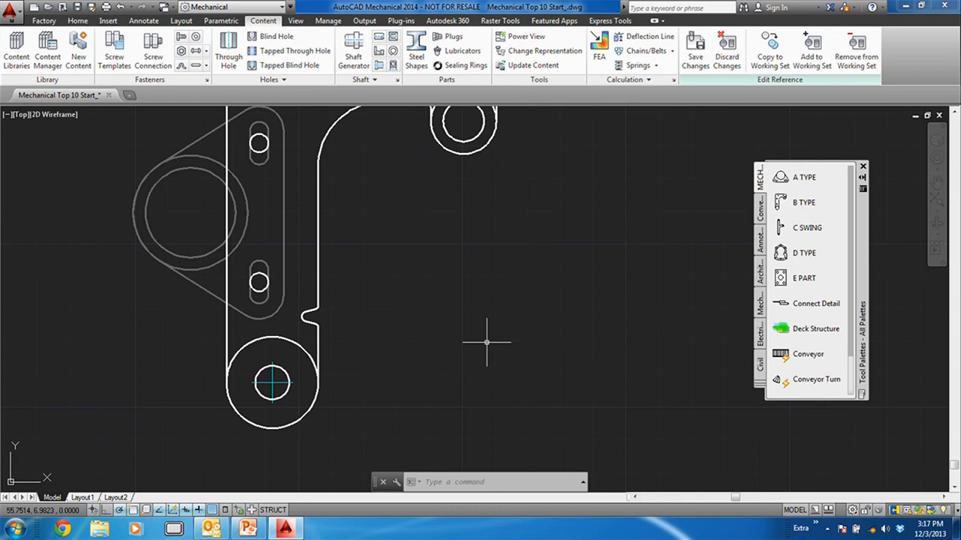
# - Save the reference edits back to the B TYPE block and finish in-place editing
pyautogui.moveTo(488, 323); pyautogui.dragTo(476, 346, button='middle')
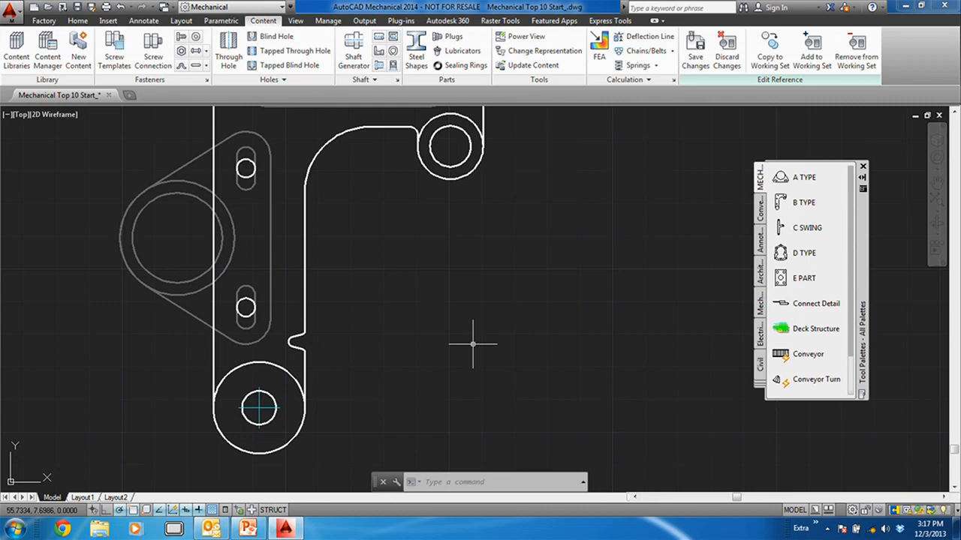
pyautogui.scroll(-2, 454, 326)
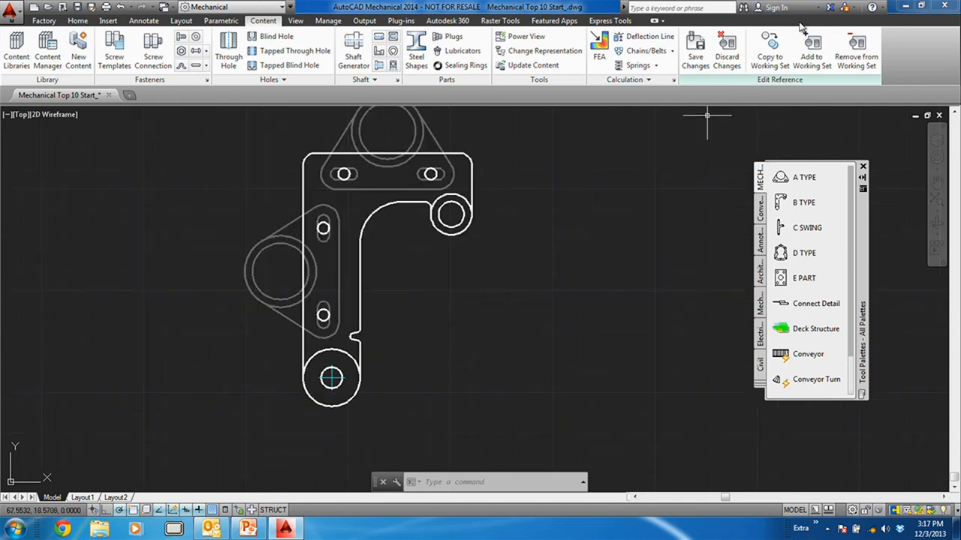
pyautogui.click(694, 54)
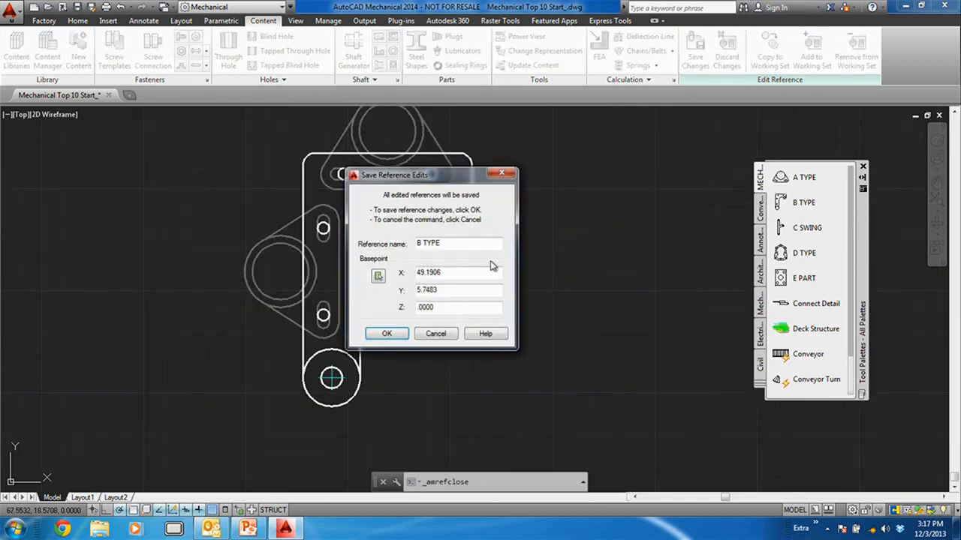
pyautogui.click(386, 334)
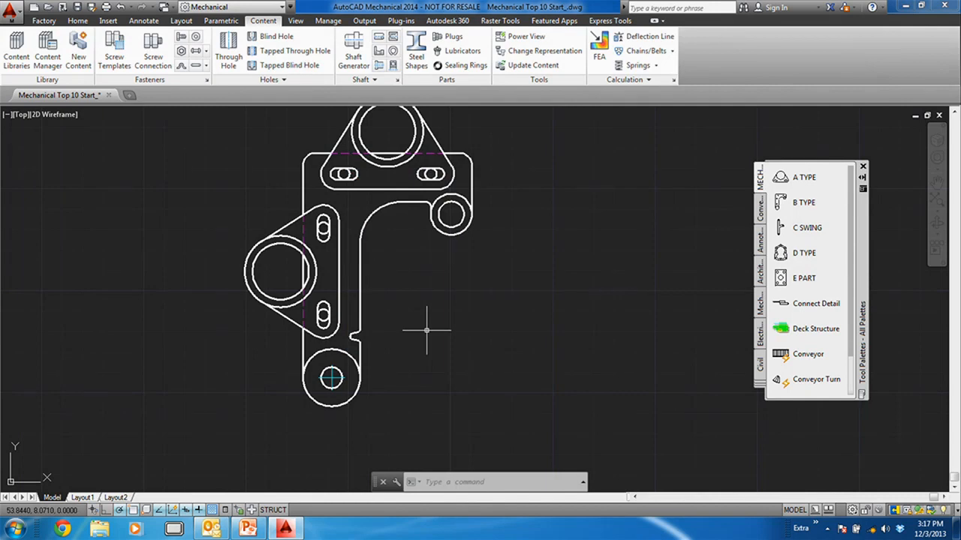
# - Insert the C SWING block at the centre of the B TYPE bracket's lower hole
pyautogui.moveTo(456, 307); pyautogui.dragTo(399, 333, button='middle')
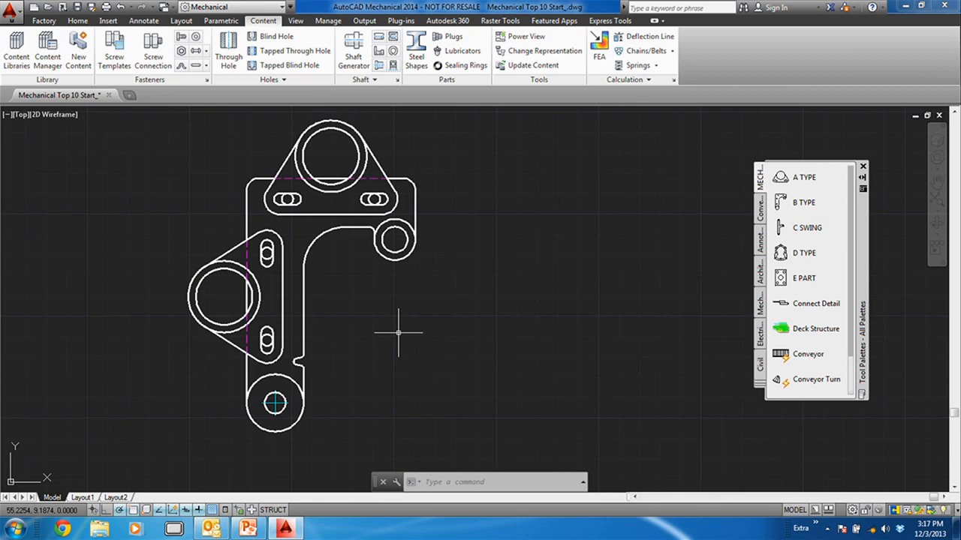
pyautogui.moveTo(369, 369); pyautogui.dragTo(376, 311, button='middle')
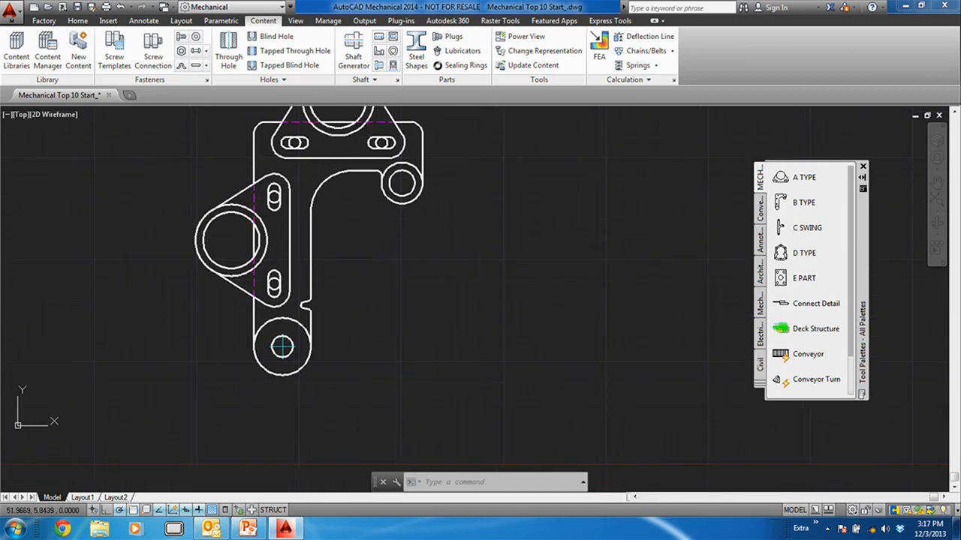
pyautogui.click(781, 229)
pyautogui.moveTo(515, 337); pyautogui.dragTo(565, 273, button='middle')
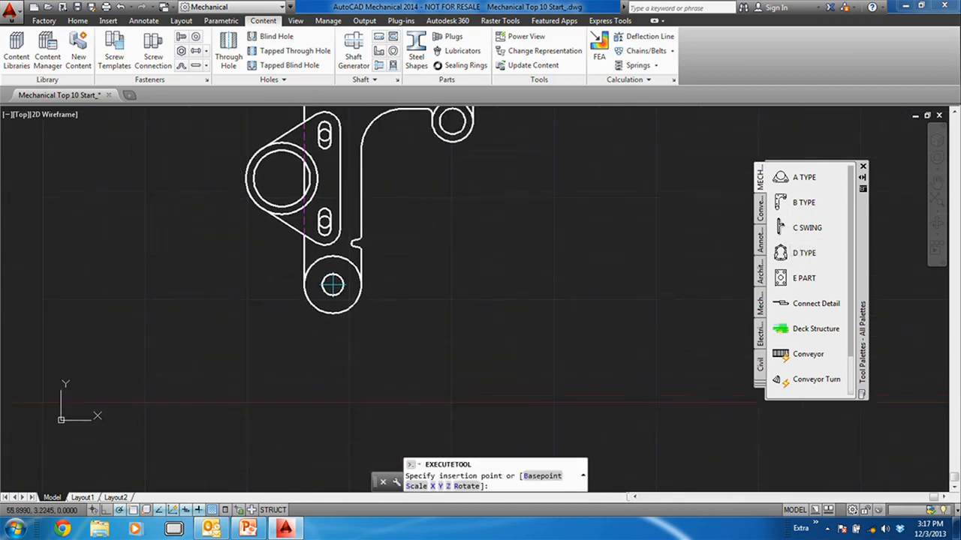
pyautogui.click(332, 285)
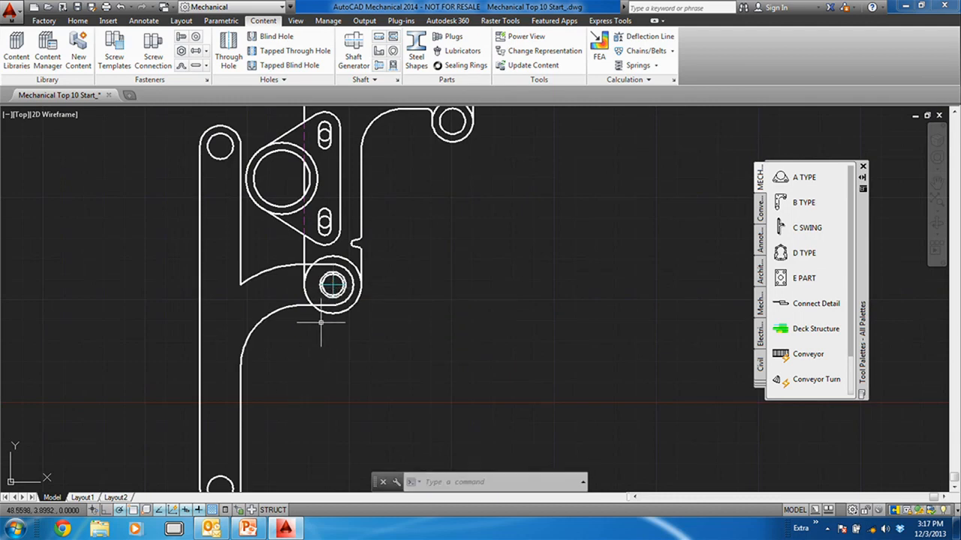
# - Rotate the C SWING block counterclockwise about the hole centre so its long arm lies below the bracket, rising toward the right
pyautogui.click(333, 286)
pyautogui.click(333, 285)
pyautogui.rightClick(333, 285)
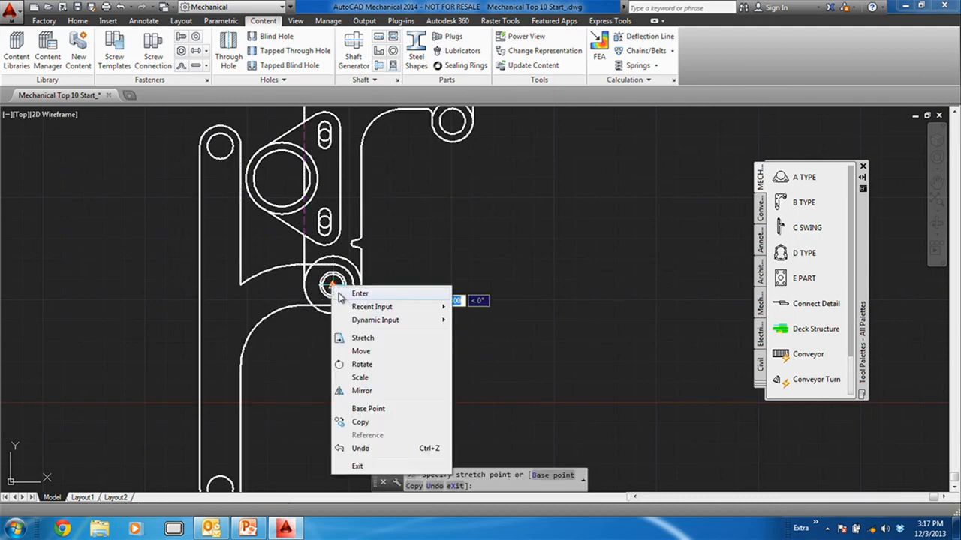
pyautogui.click(362, 367)
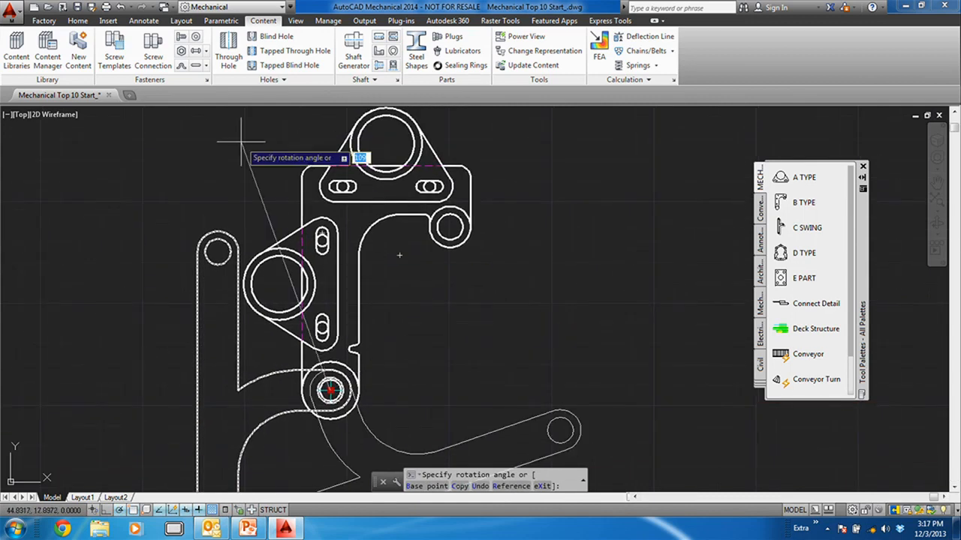
pyautogui.click(223, 181)
pyautogui.moveTo(445, 408); pyautogui.dragTo(413, 332, button='middle')
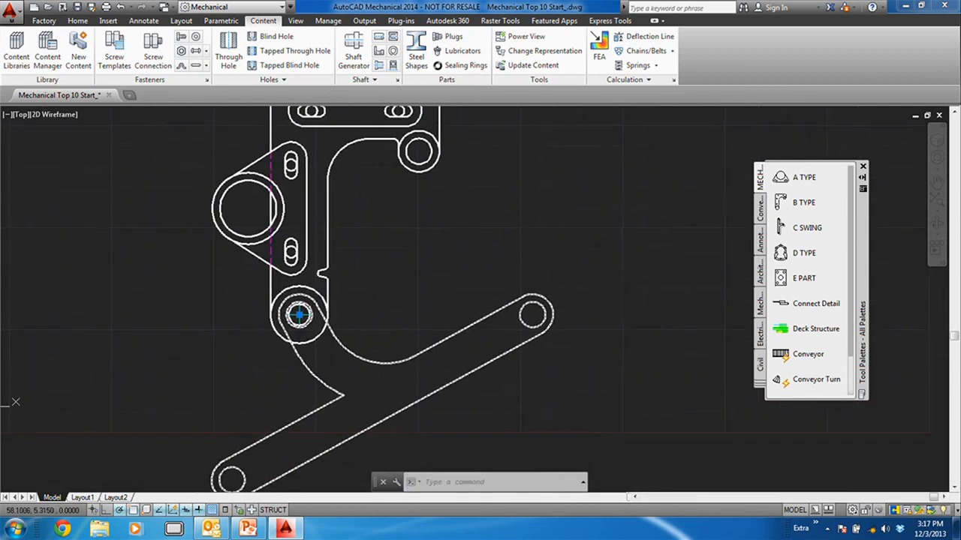
pyautogui.moveTo(302, 314); pyautogui.dragTo(299, 277, button='middle')
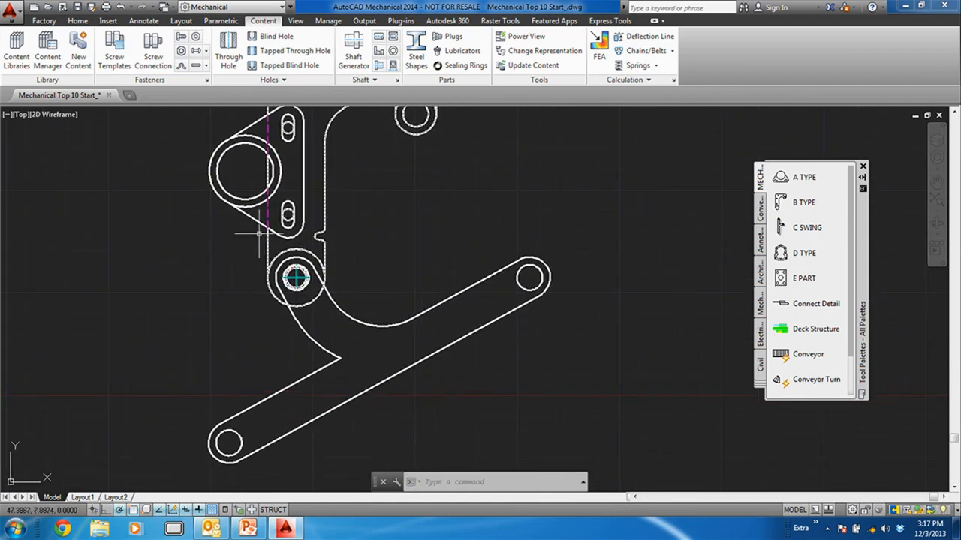
pyautogui.press('Escape')
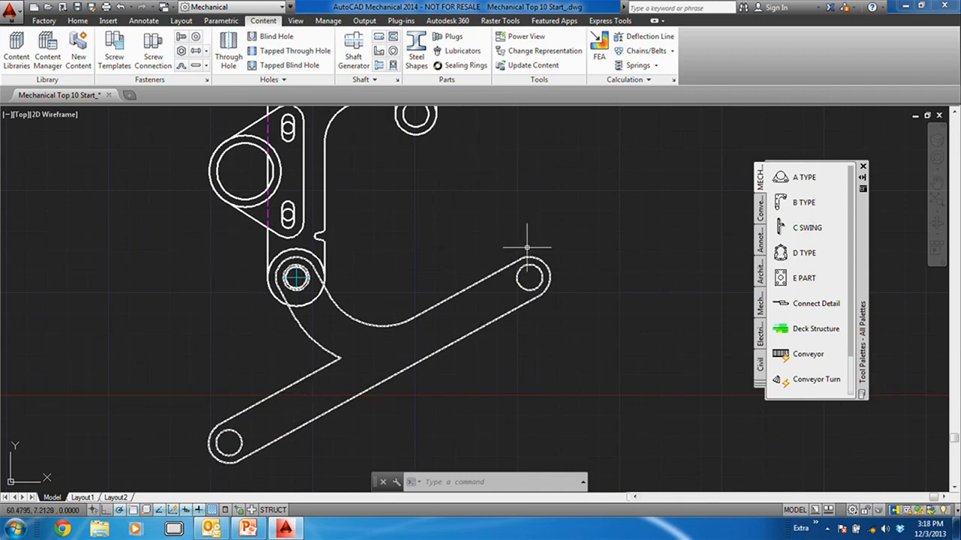
# - Insert the Connect Detail block in the empty area to the right of the bracket assembly
pyautogui.moveTo(527, 248); pyautogui.dragTo(533, 261, button='middle')
pyautogui.moveTo(399, 326); pyautogui.dragTo(397, 337, button='middle')
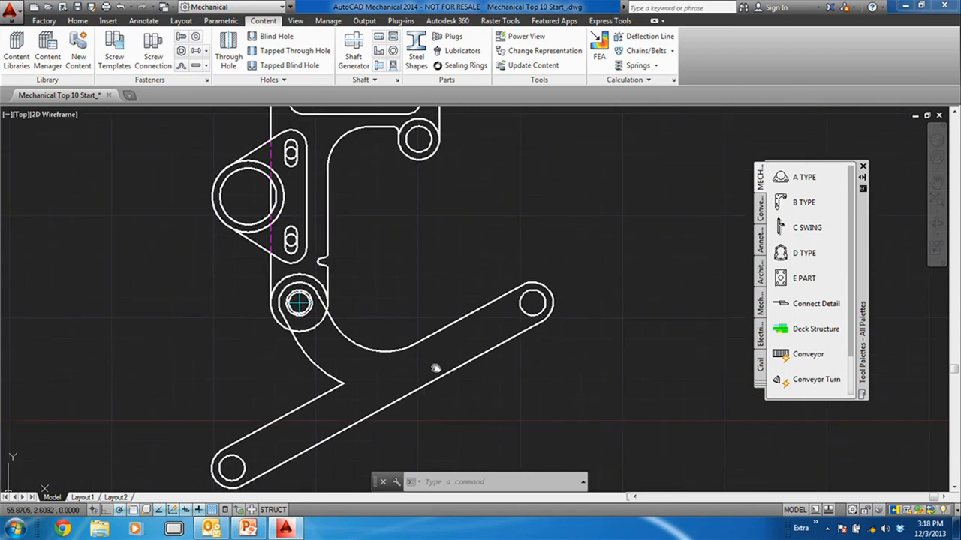
pyautogui.moveTo(392, 283)
pyautogui.mouseDown(button='middle')
pyautogui.moveTo(353, 338)
pyautogui.moveTo(318, 348)
pyautogui.mouseUp(button='middle')
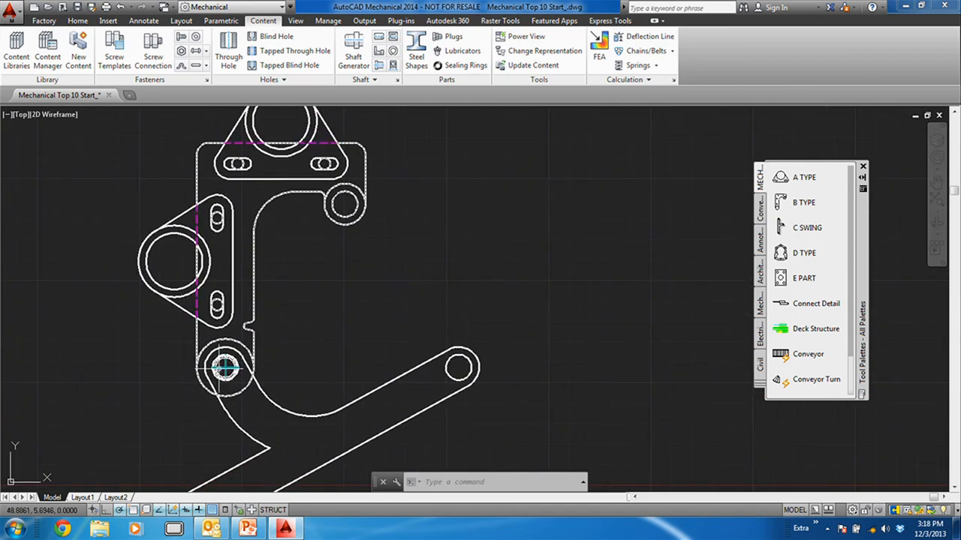
pyautogui.click(783, 308)
pyautogui.moveTo(589, 241); pyautogui.dragTo(414, 268, button='middle')
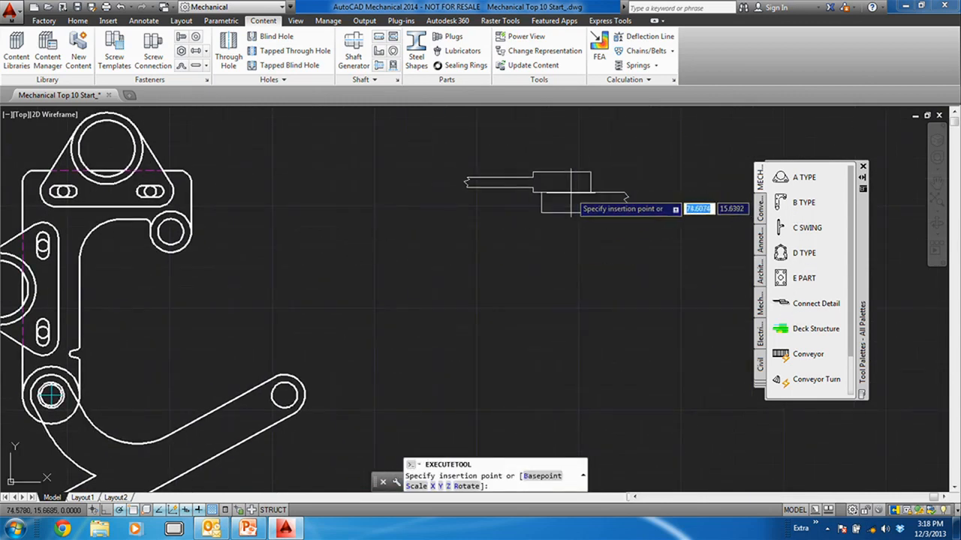
pyautogui.click(600, 197)
# - Hatch the upper and lower plates of the connection detail with diagonal section lines
pyautogui.moveTo(488, 258); pyautogui.dragTo(280, 251, button='middle')
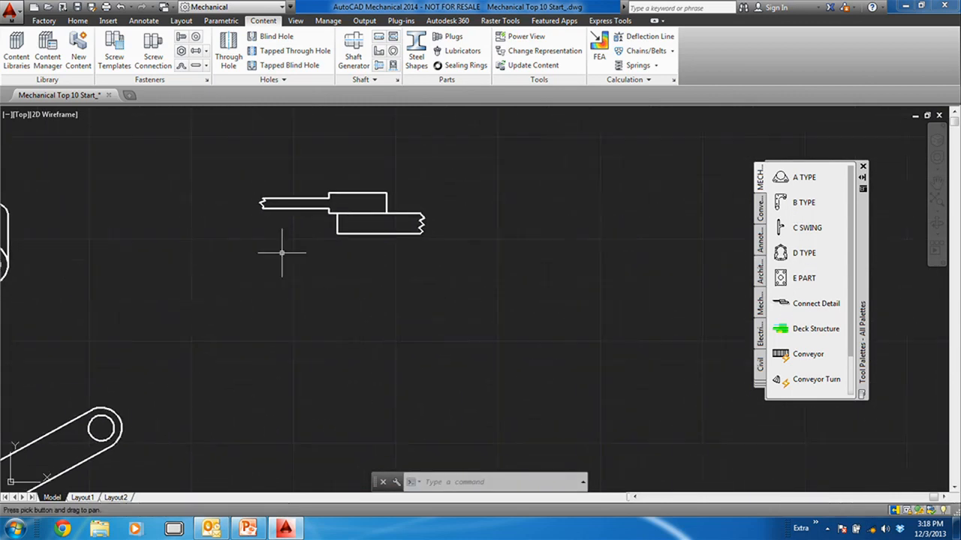
pyautogui.scroll(2, 287, 207)
pyautogui.click(77, 21)
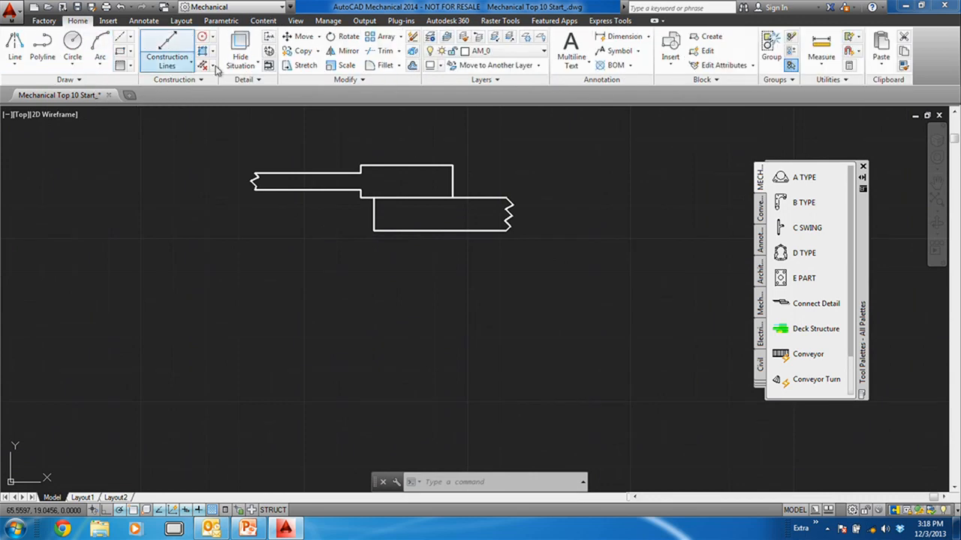
pyautogui.click(120, 65)
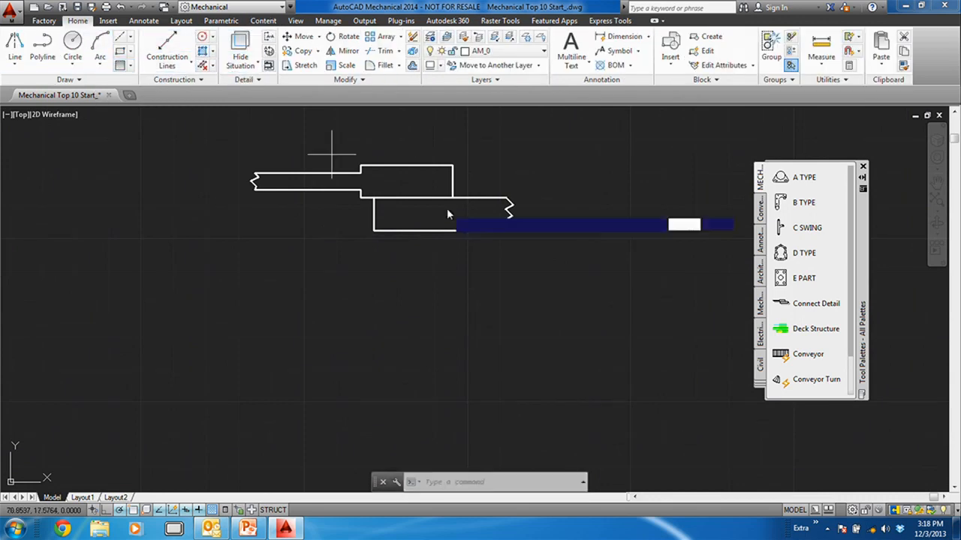
pyautogui.click(423, 182)
pyautogui.press('Return')
pyautogui.click(438, 214)
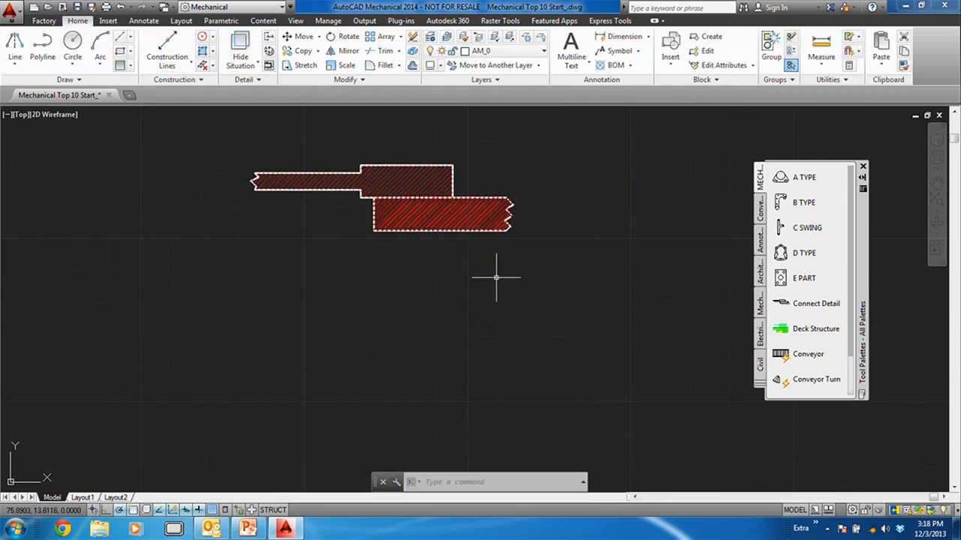
# - Start a front-view screw connection and choose the front view of Hex Bolt - UNC (Regular Thread - Inch) as its screw
pyautogui.moveTo(487, 270); pyautogui.dragTo(453, 315, button='middle')
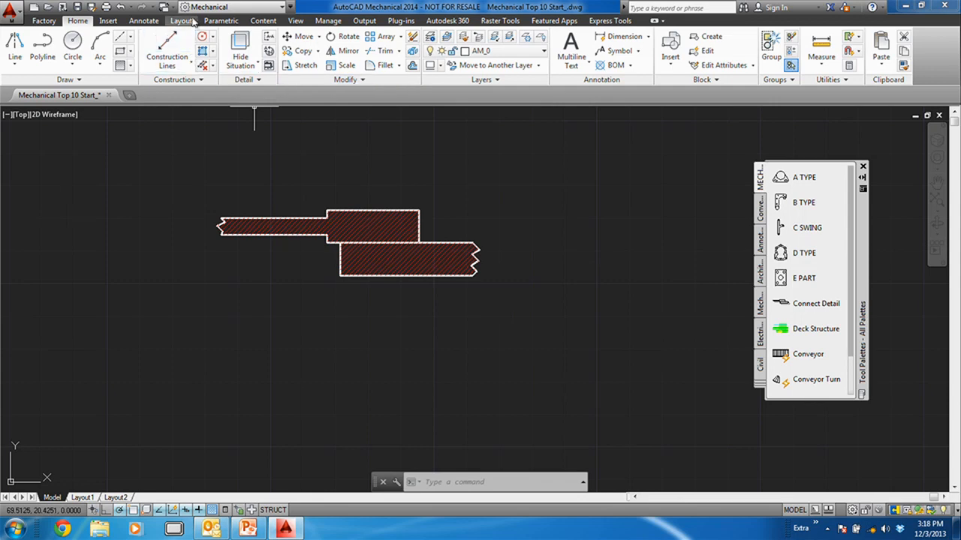
pyautogui.click(263, 20)
pyautogui.click(153, 49)
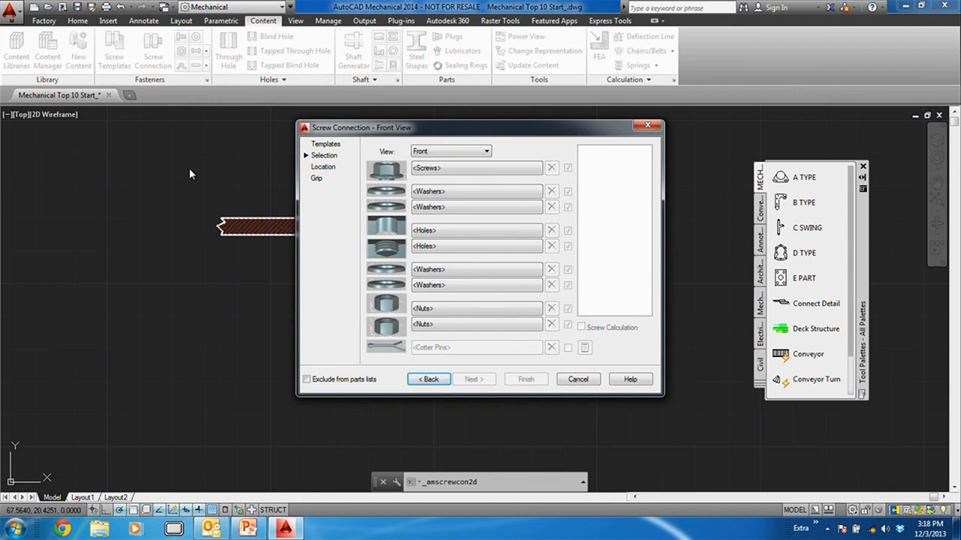
pyautogui.click(475, 168)
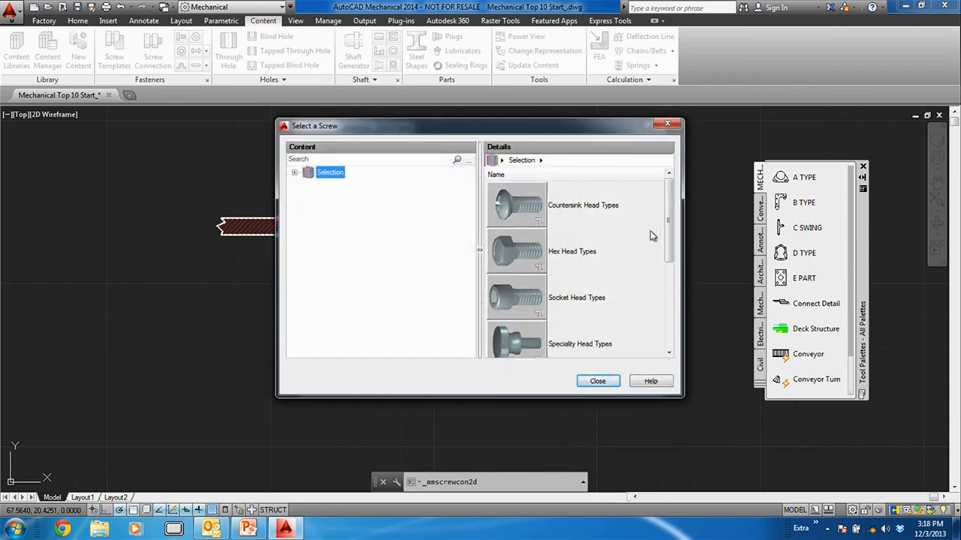
pyautogui.doubleClick(517, 254)
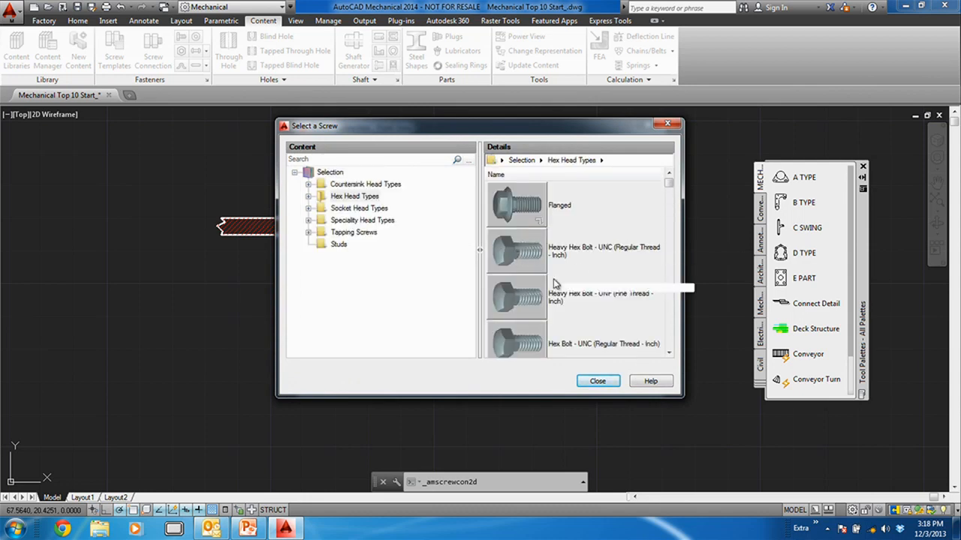
pyautogui.scroll(-1, 526, 349)
pyautogui.doubleClick(514, 339)
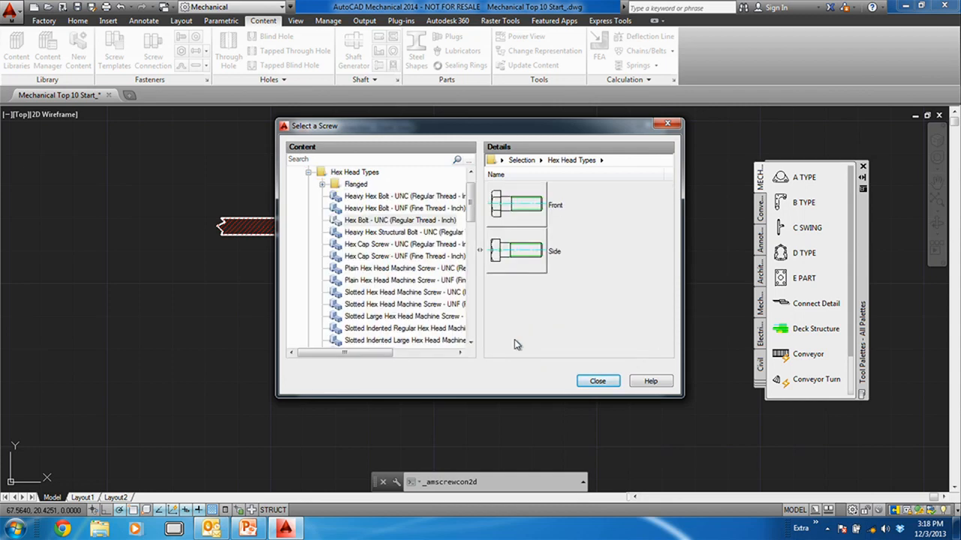
pyautogui.doubleClick(510, 212)
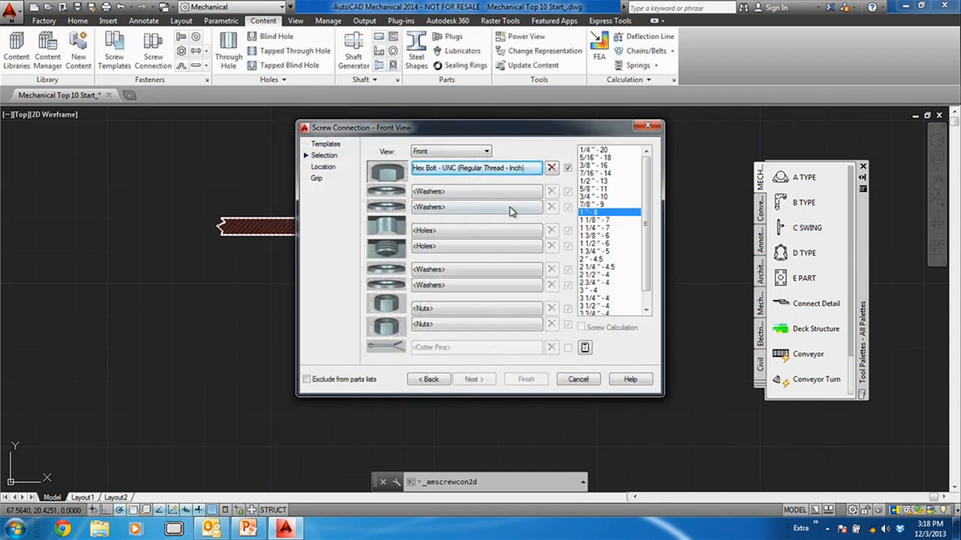
# - Add a Type A - Plain Washer (Inch) directly under the bolt head of the screw connection
pyautogui.click(470, 193)
pyautogui.doubleClick(514, 204)
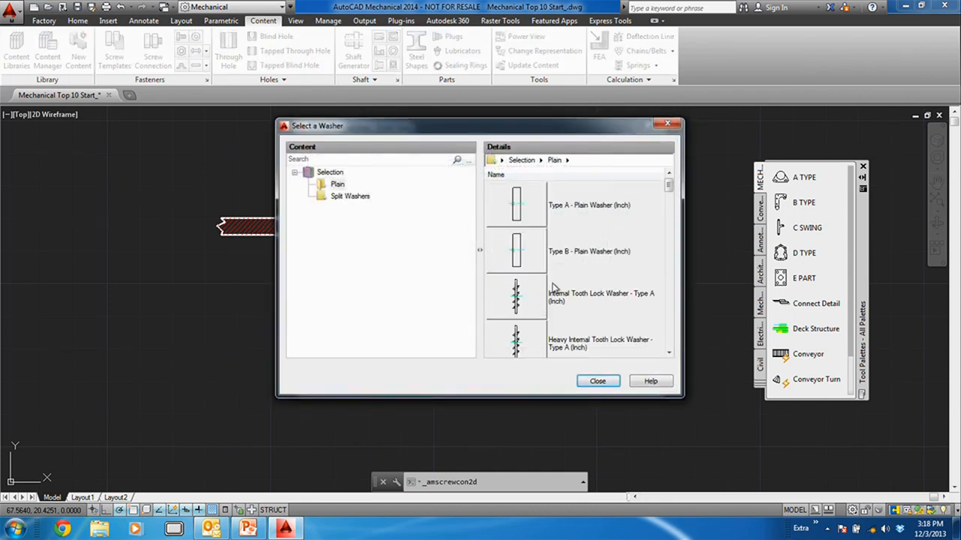
pyautogui.doubleClick(521, 196)
# - Set both plate holes of the screw connection to the Free type of through cylindrical hole
pyautogui.click(460, 232)
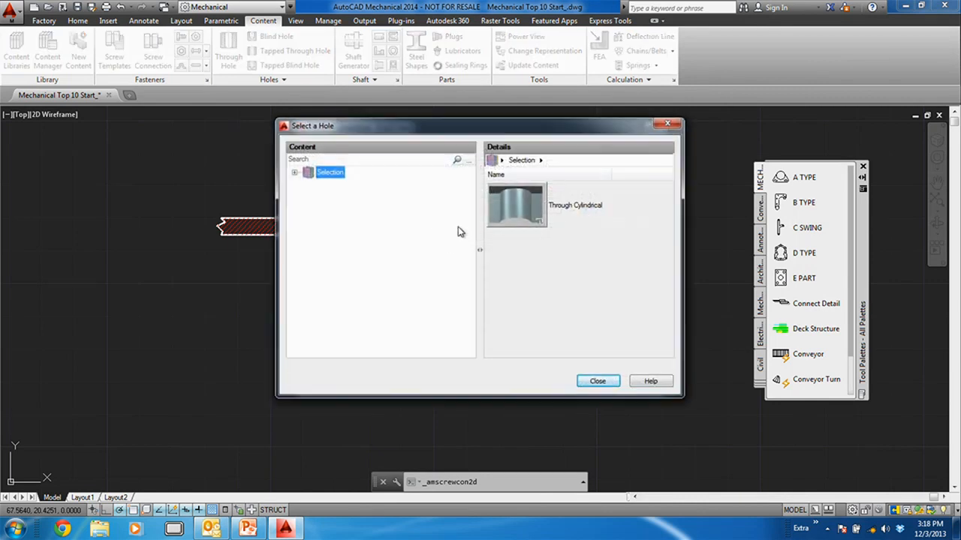
pyautogui.doubleClick(514, 211)
pyautogui.doubleClick(504, 266)
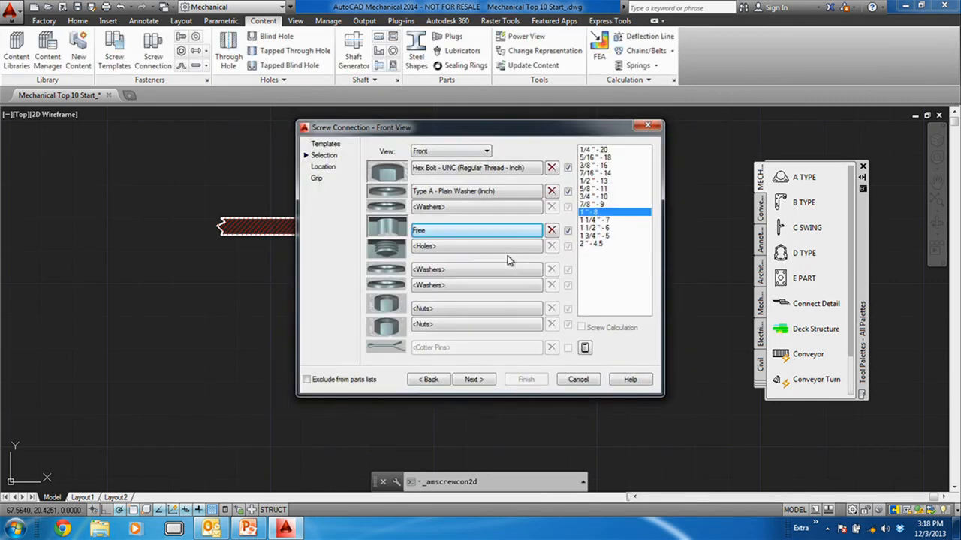
pyautogui.click(449, 246)
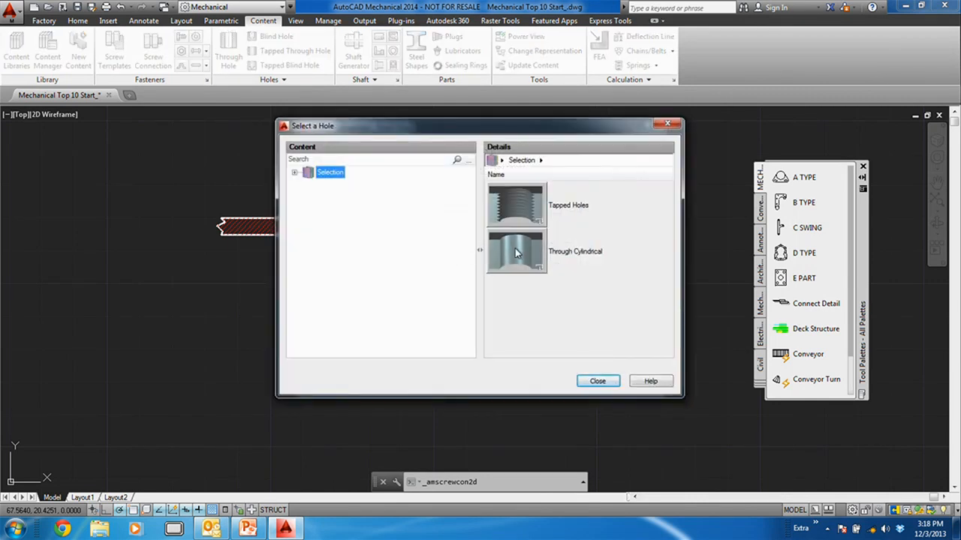
pyautogui.doubleClick(514, 244)
pyautogui.doubleClick(504, 259)
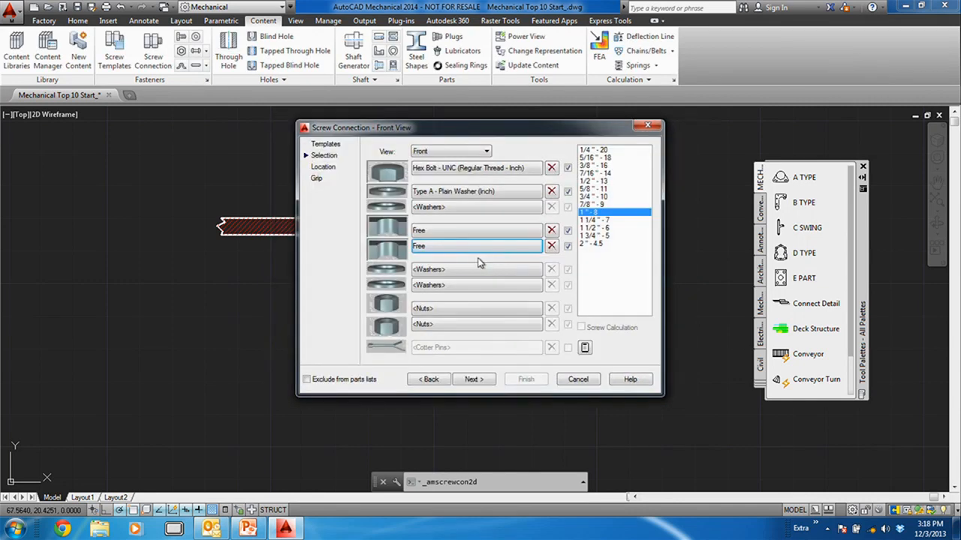
# - Add a Type A - Plain Washer (Inch) and a front-view Hex Nut - UNC (Regular Thread - Inch) on the nut side
pyautogui.click(460, 271)
pyautogui.doubleClick(526, 221)
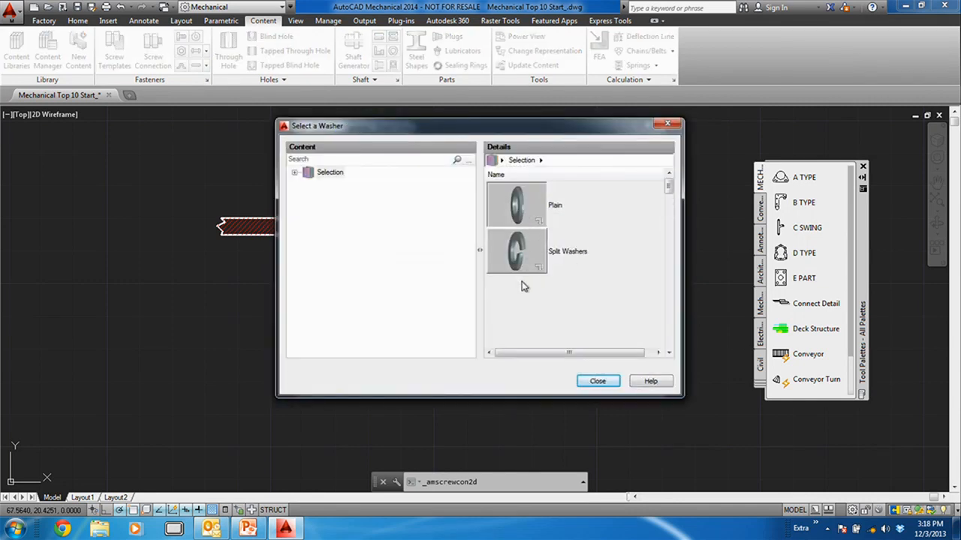
pyautogui.doubleClick(517, 221)
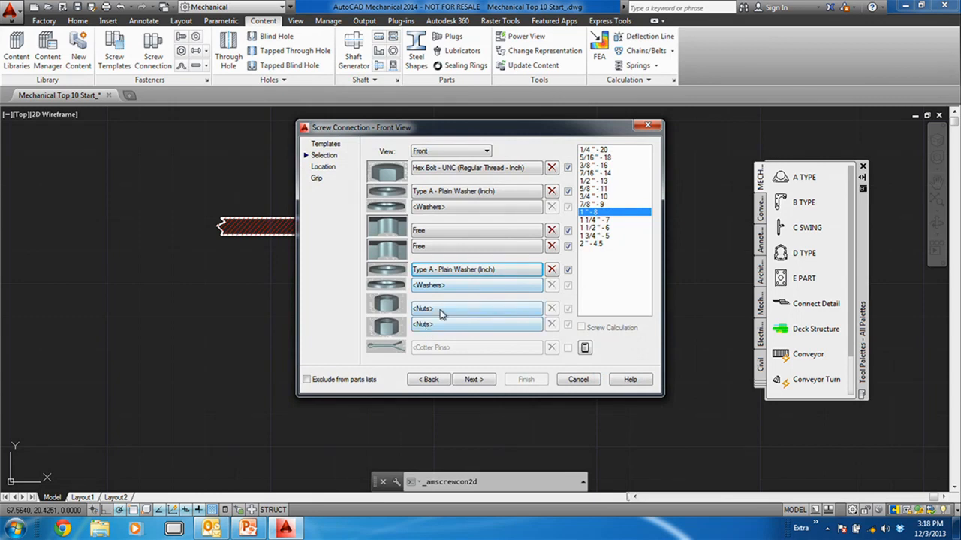
pyautogui.click(442, 311)
pyautogui.doubleClick(534, 205)
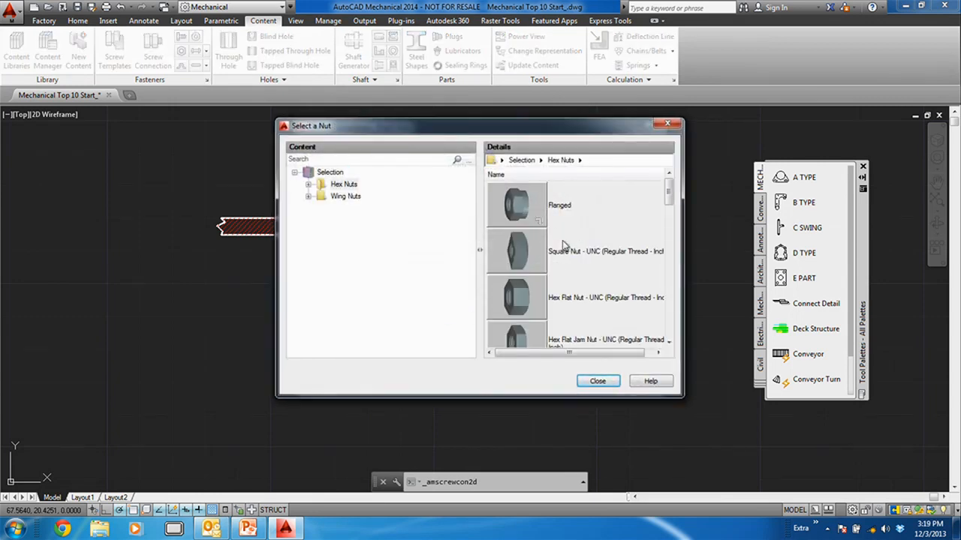
pyautogui.click(669, 354)
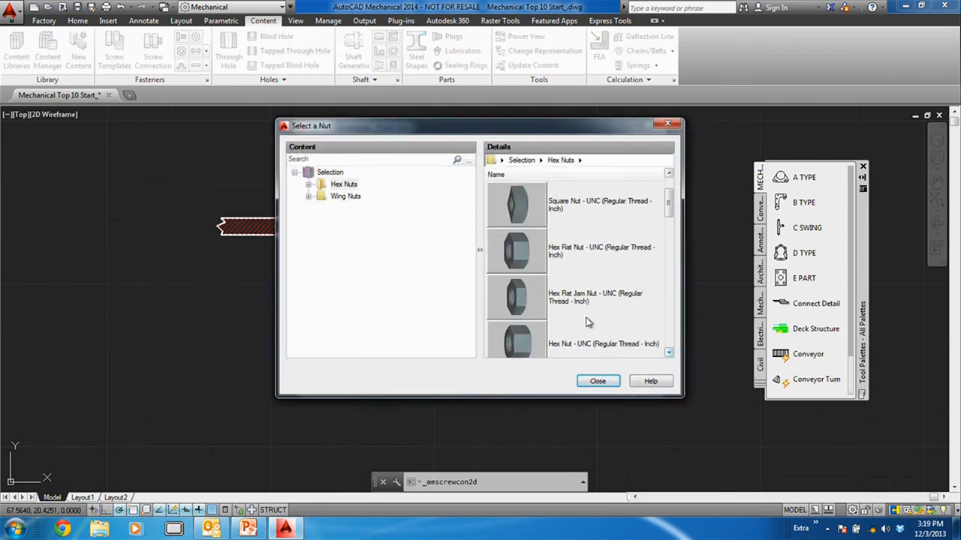
pyautogui.doubleClick(525, 345)
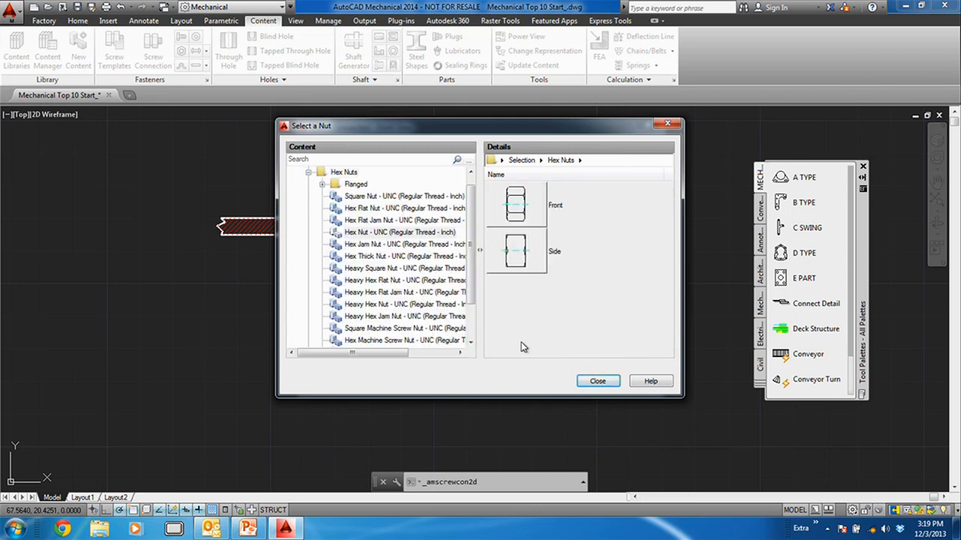
pyautogui.click(516, 213)
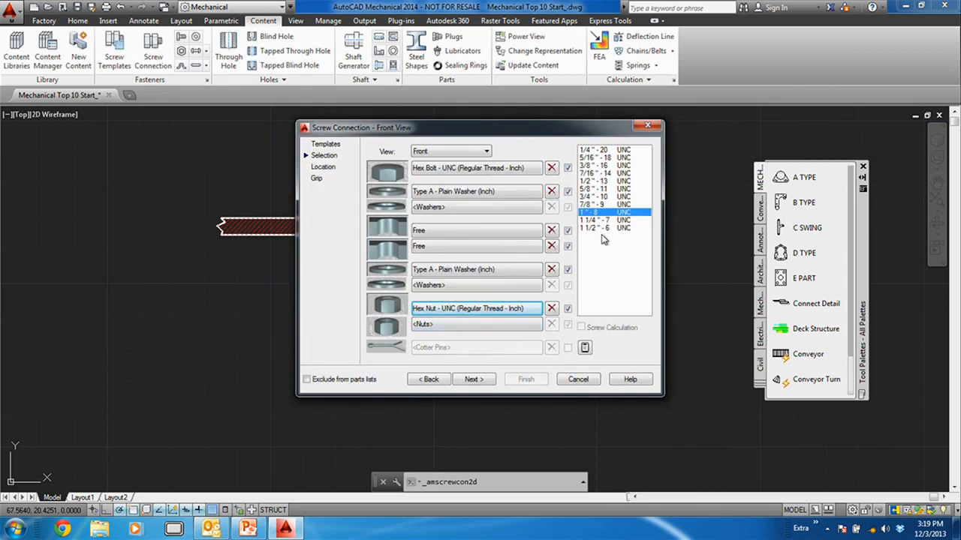
# - Place the 1"-8 screw connection downward from the upper plate's top-edge midpoint, through the plates' shared edge, to the lower plate's bottom edge
pyautogui.click(473, 379)
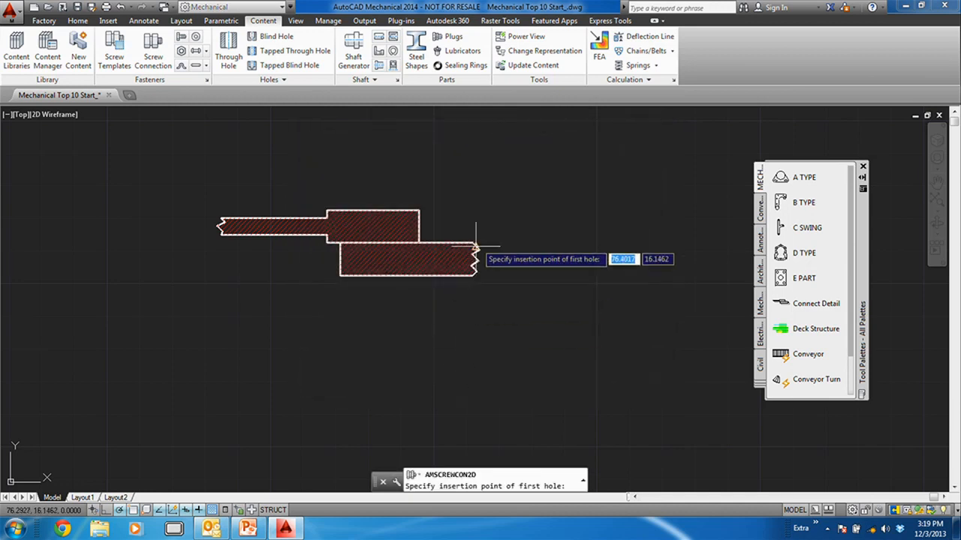
pyautogui.click(373, 210)
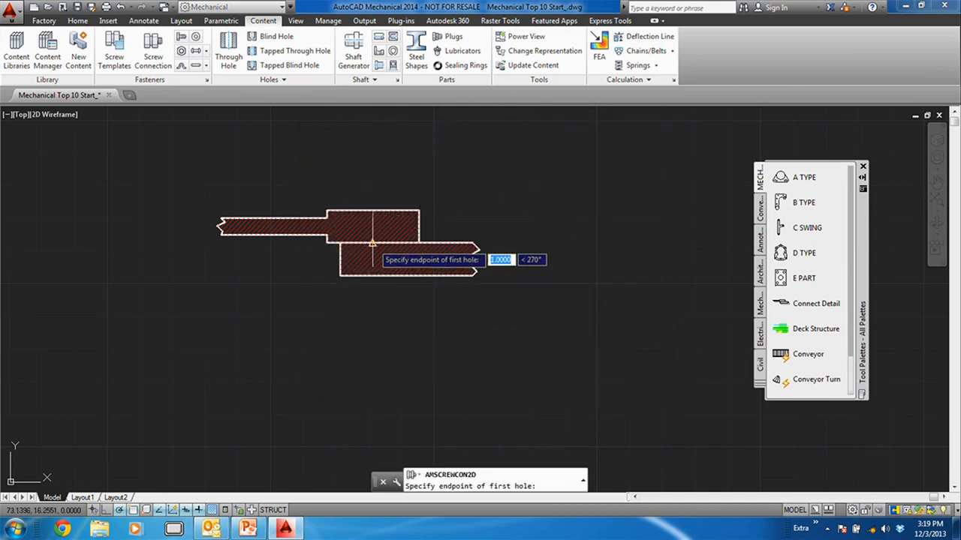
pyautogui.click(373, 242)
pyautogui.click(372, 275)
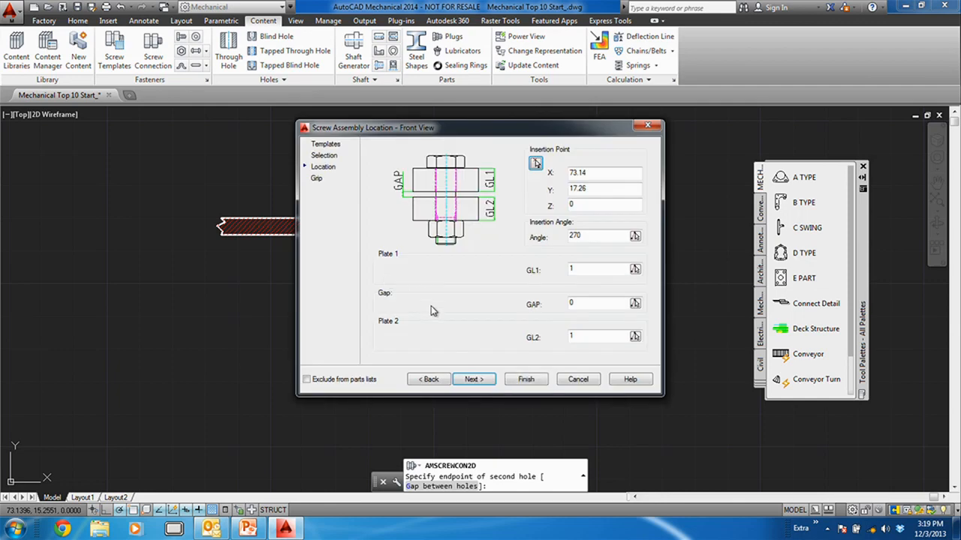
pyautogui.click(526, 380)
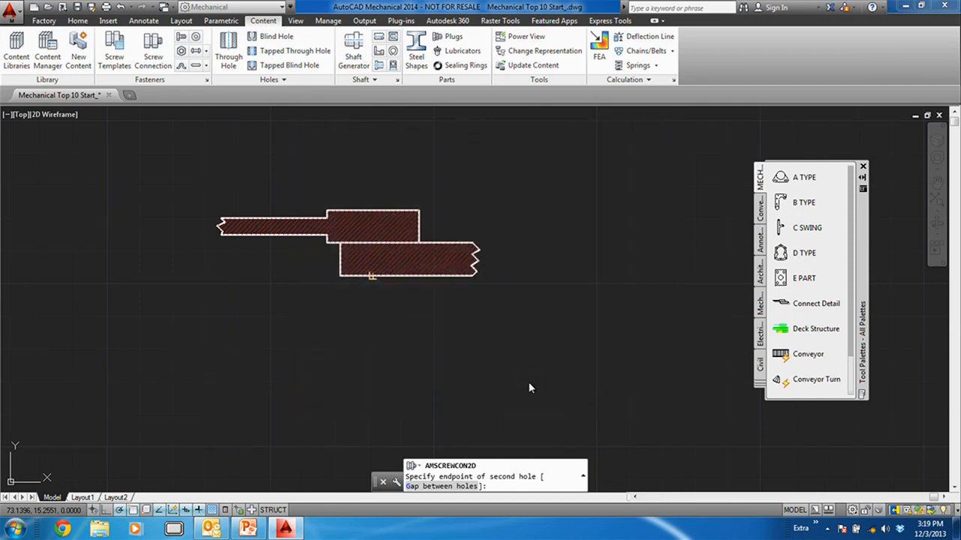
pyautogui.click(455, 339)
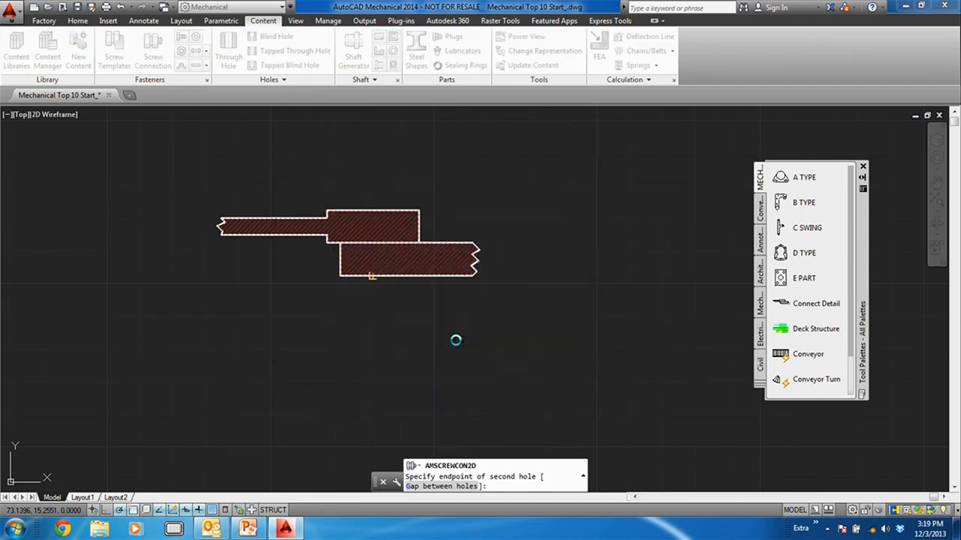
pyautogui.click(452, 338)
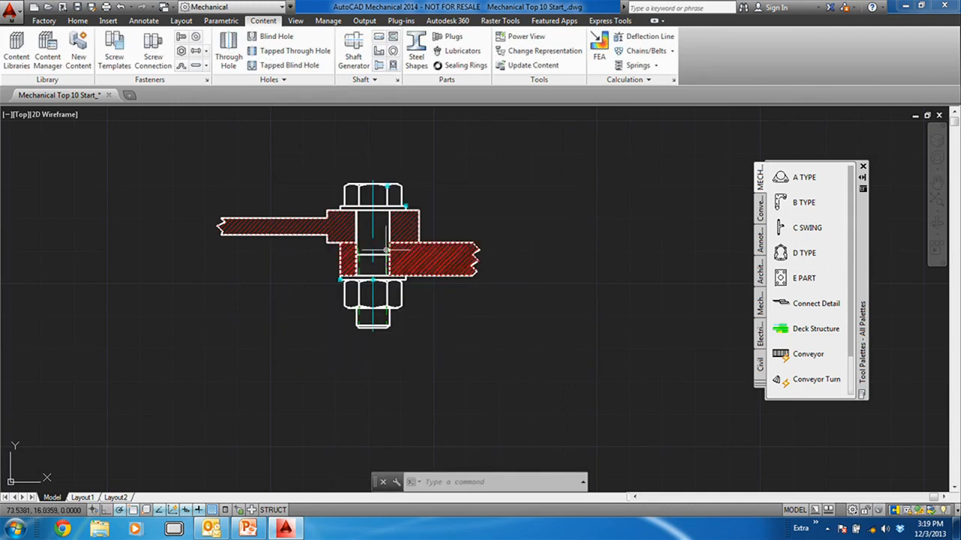
pyautogui.scroll(-4, 385, 226)
pyautogui.scroll(6, 382, 238)
pyautogui.moveTo(373, 225); pyautogui.dragTo(372, 320, button='middle')
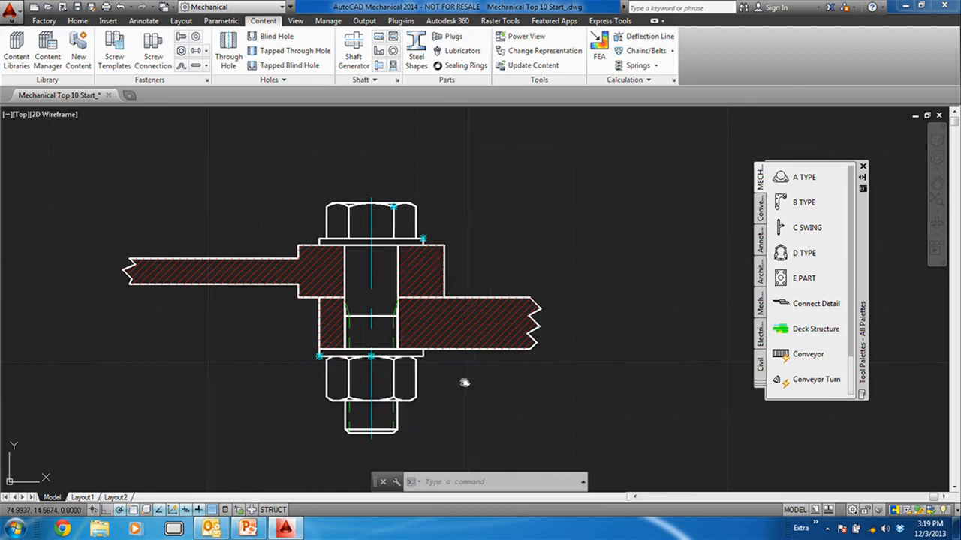
pyautogui.moveTo(466, 376); pyautogui.dragTo(440, 348, button='middle')
pyautogui.scroll(-2, 436, 345)
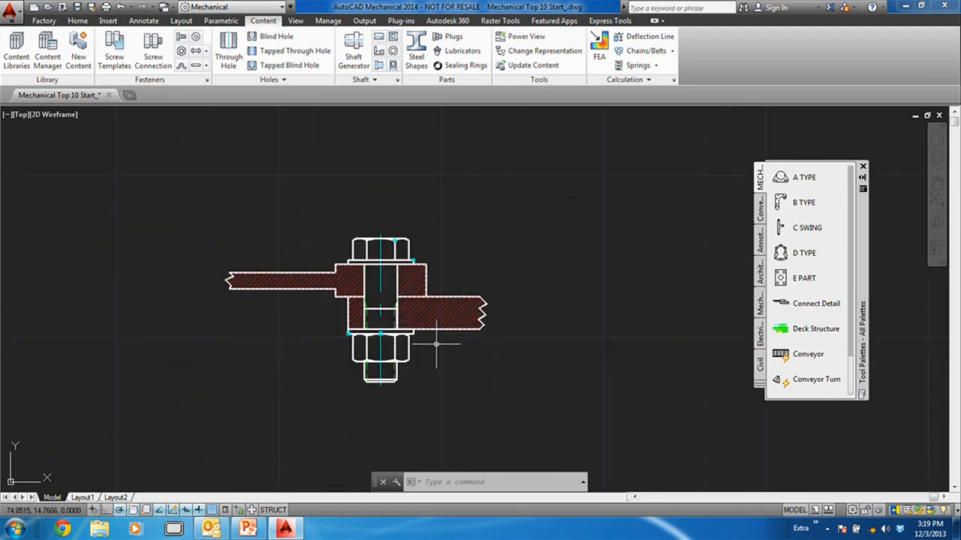
pyautogui.moveTo(399, 285)
pyautogui.mouseDown(button='middle')
pyautogui.moveTo(465, 301)
pyautogui.moveTo(480, 280)
pyautogui.mouseUp(button='middle')
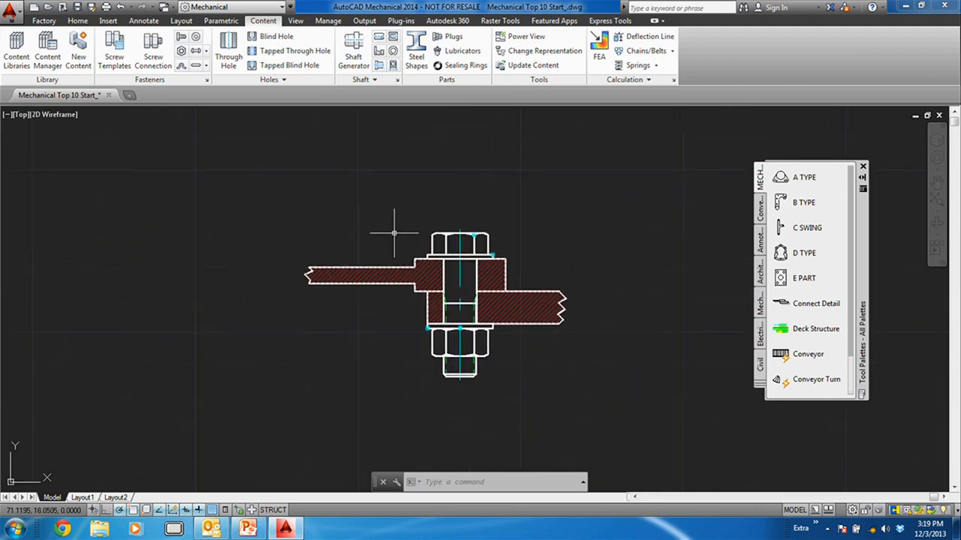
# - Create a top Power View of the screw connection at the centre of the B TYPE bracket's lower hole
pyautogui.click(532, 38)
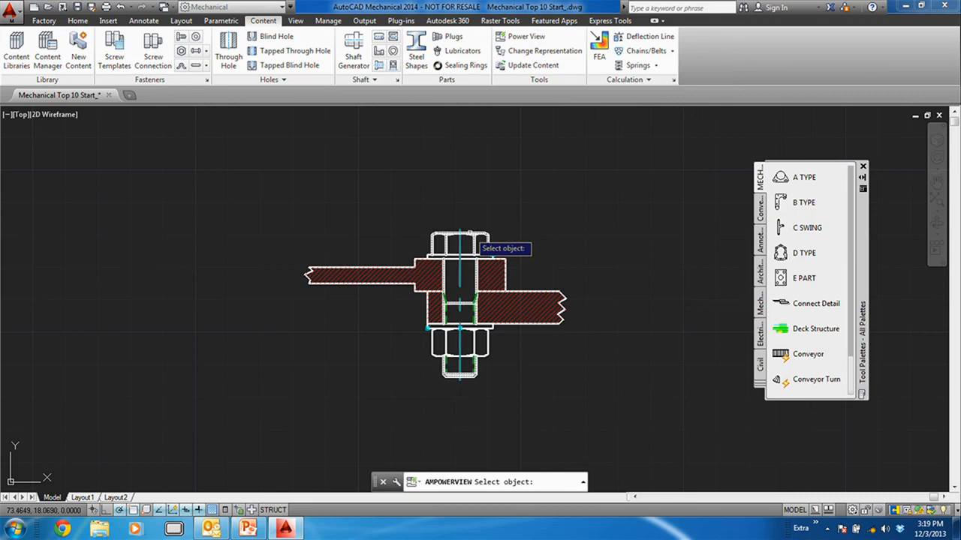
pyautogui.click(468, 241)
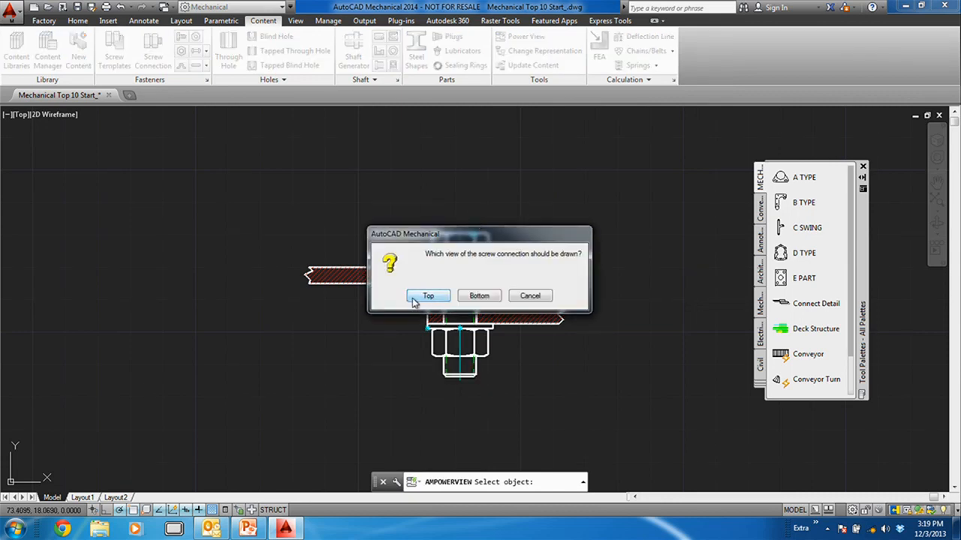
pyautogui.click(426, 296)
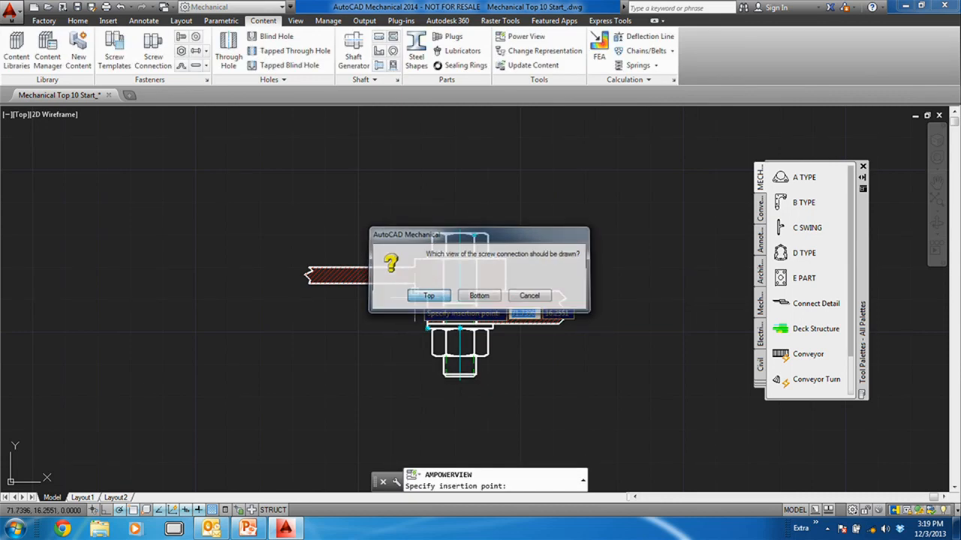
pyautogui.scroll(-5, 323, 238)
pyautogui.scroll(5, 253, 296)
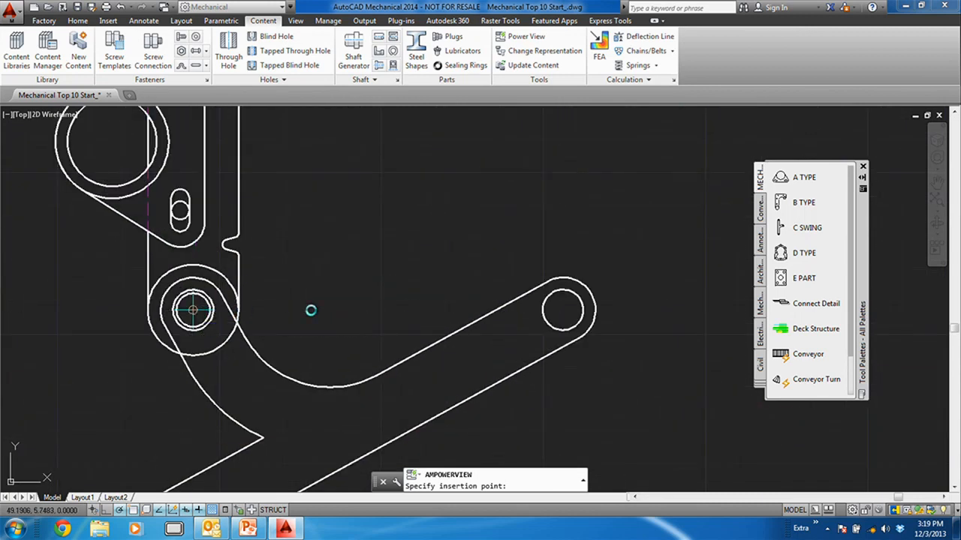
pyautogui.scroll(-2, 188, 316)
pyautogui.scroll(5, 188, 317)
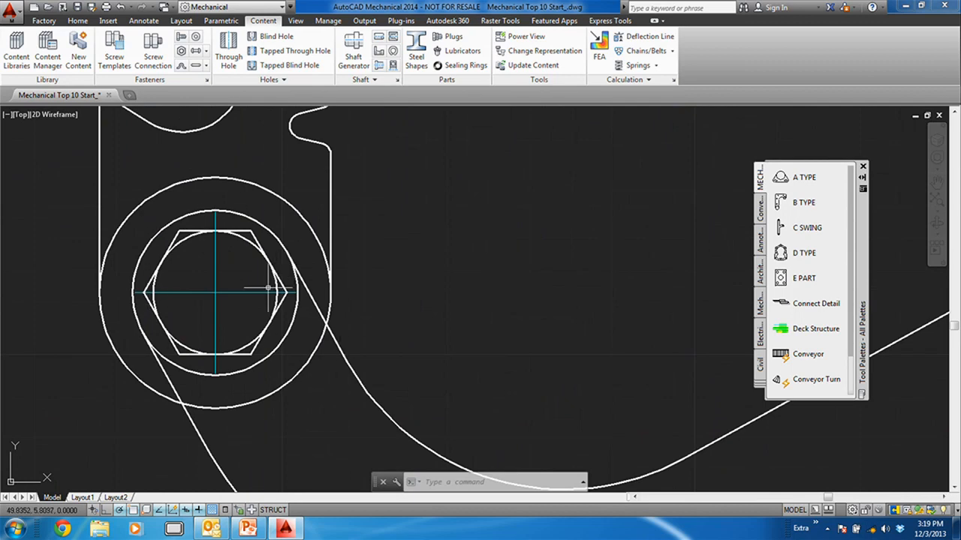
# - View the available chain and belt tools, and switch to the PowerPoint slide on 2D mechanical content
pyautogui.scroll(-8, 376, 272)
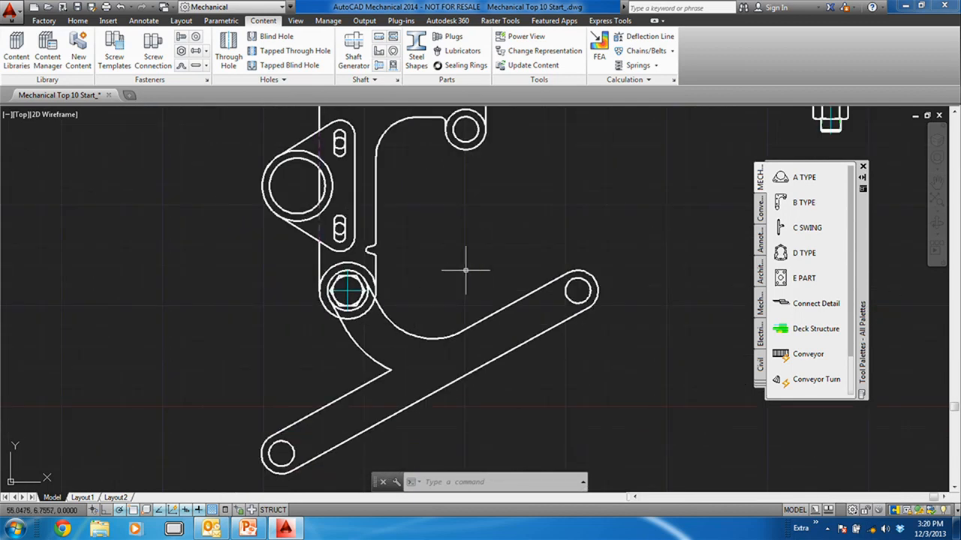
pyautogui.moveTo(328, 296); pyautogui.dragTo(343, 284, button='middle')
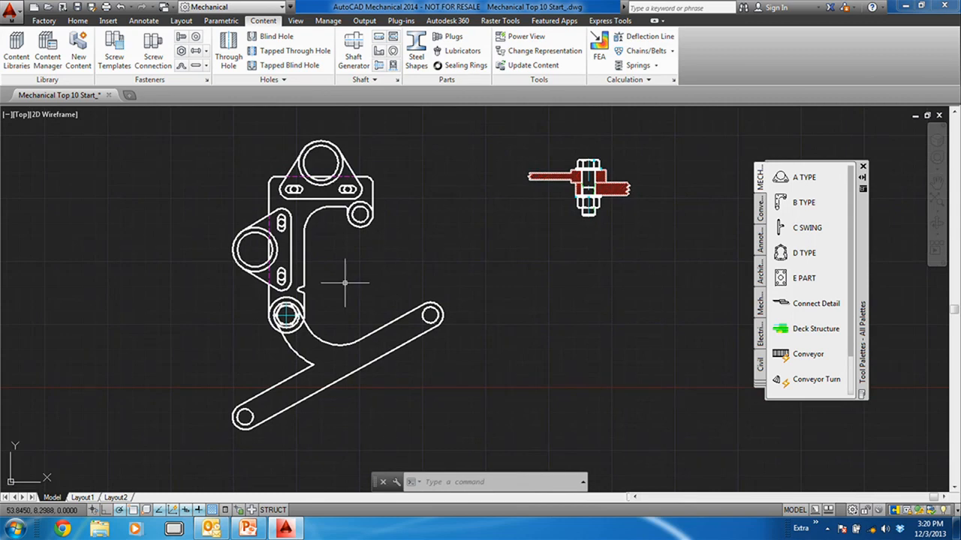
pyautogui.click(673, 51)
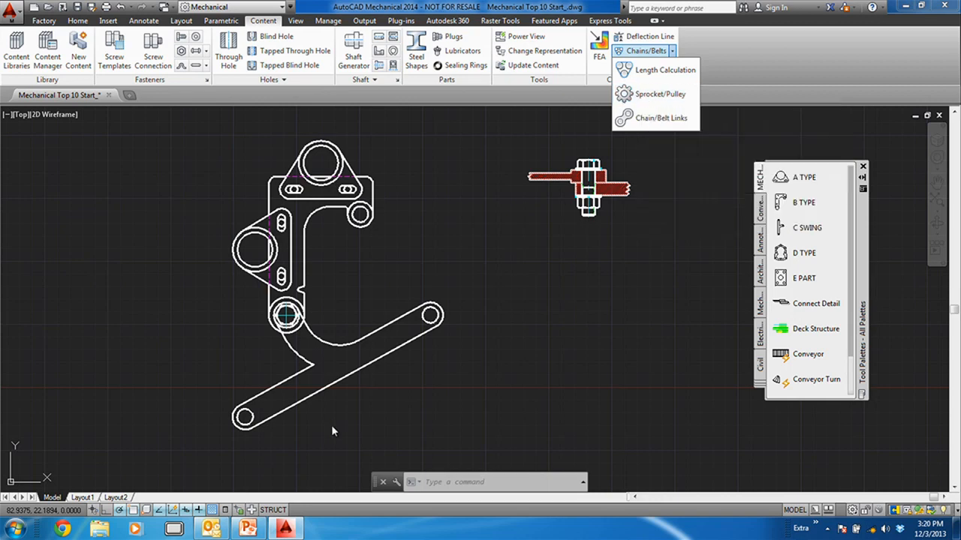
pyautogui.click(248, 529)
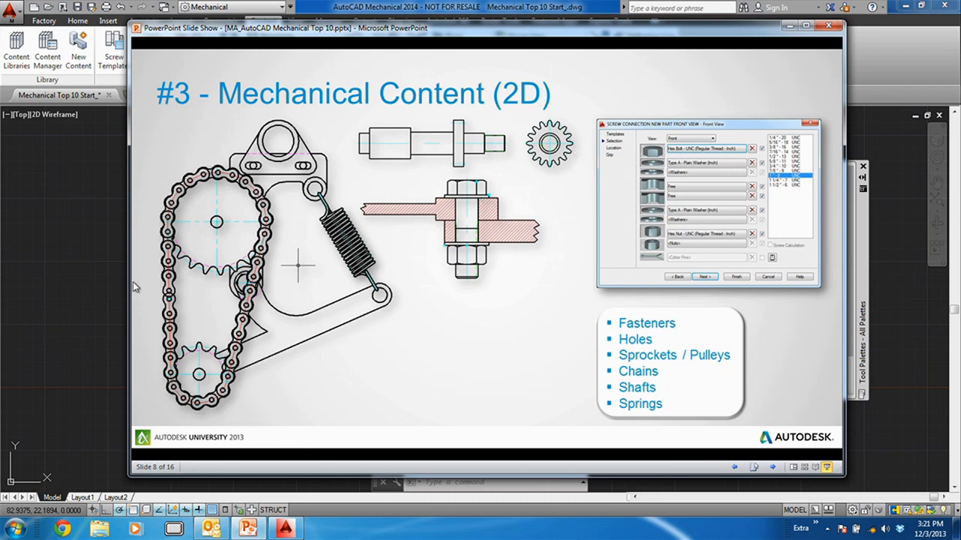
# - Switch back to AutoCAD Mechanical and place a sprocket centred on the side bracket's large hole at the default rotation of 0
pyautogui.click(83, 270)
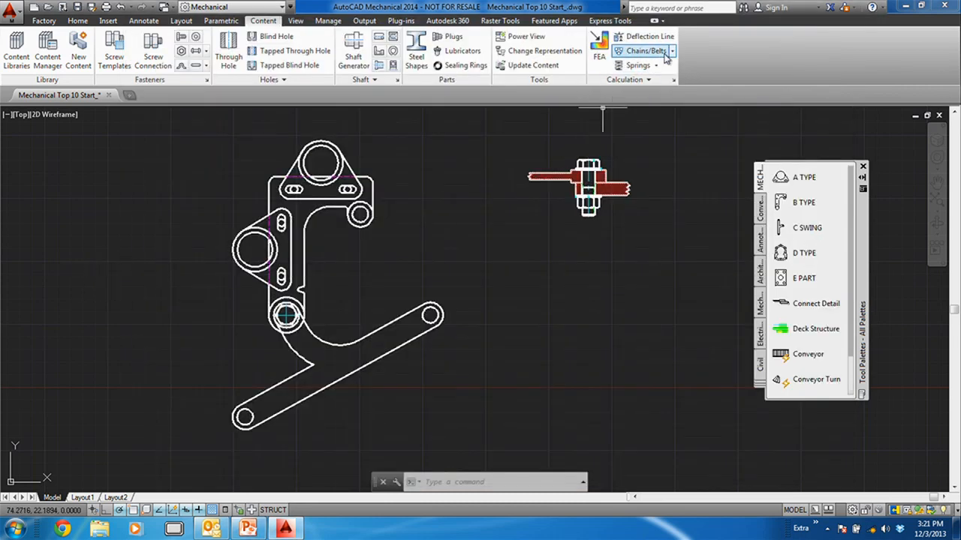
pyautogui.click(672, 51)
pyautogui.click(642, 153)
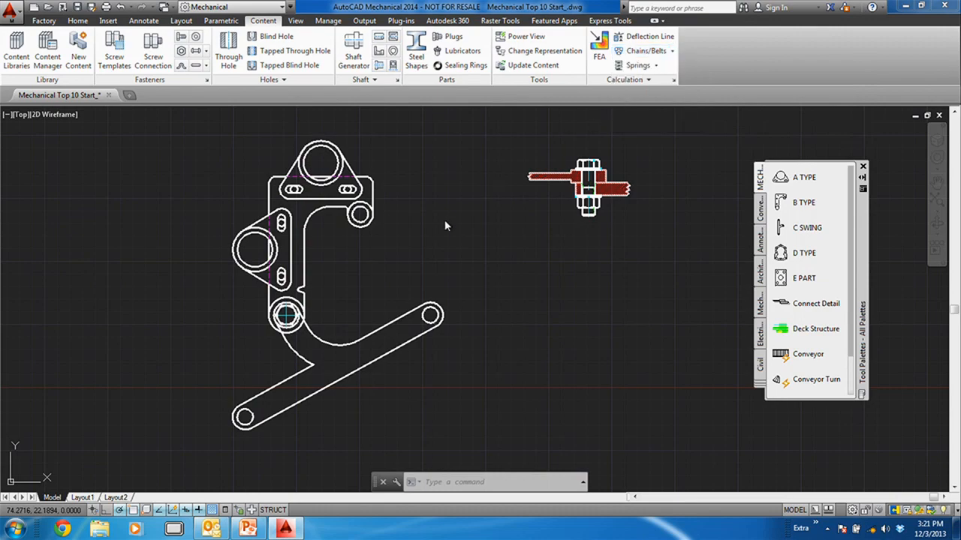
pyautogui.doubleClick(528, 252)
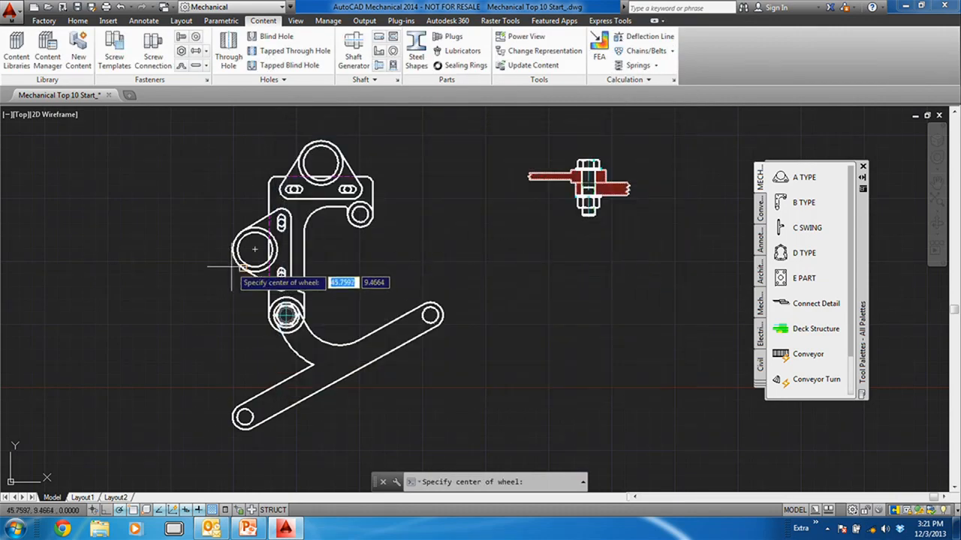
pyautogui.click(256, 250)
pyautogui.press('Return')
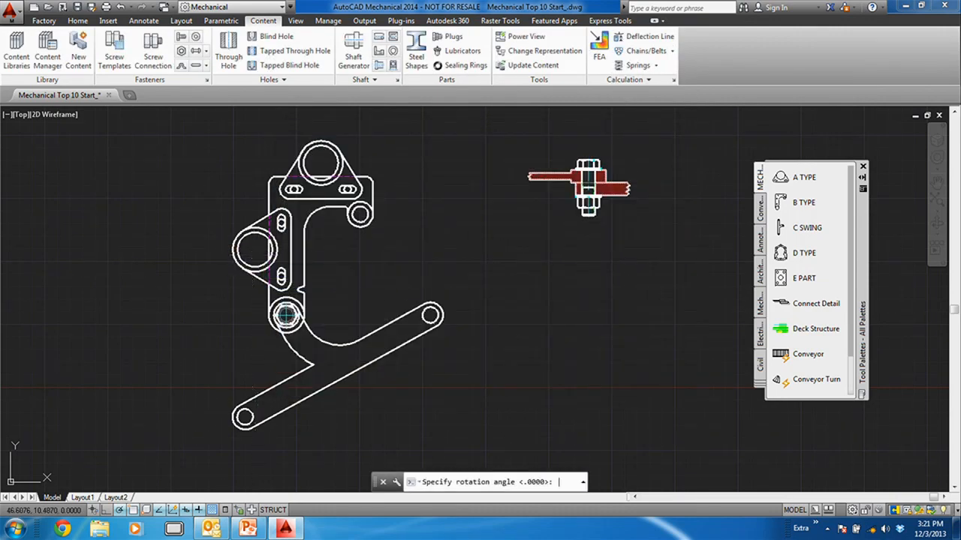
# - Set the sprocket to chain size ASME/ANSI B29.1M No. 100 with 15 teeth, 15 visible teeth and a shaft diameter of 1
pyautogui.doubleClick(523, 209)
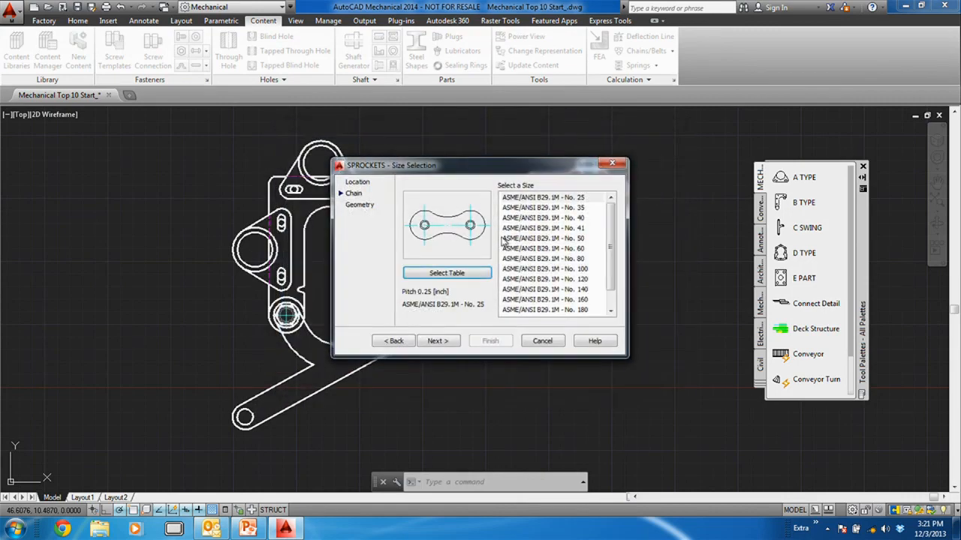
pyautogui.click(568, 271)
pyautogui.click(437, 341)
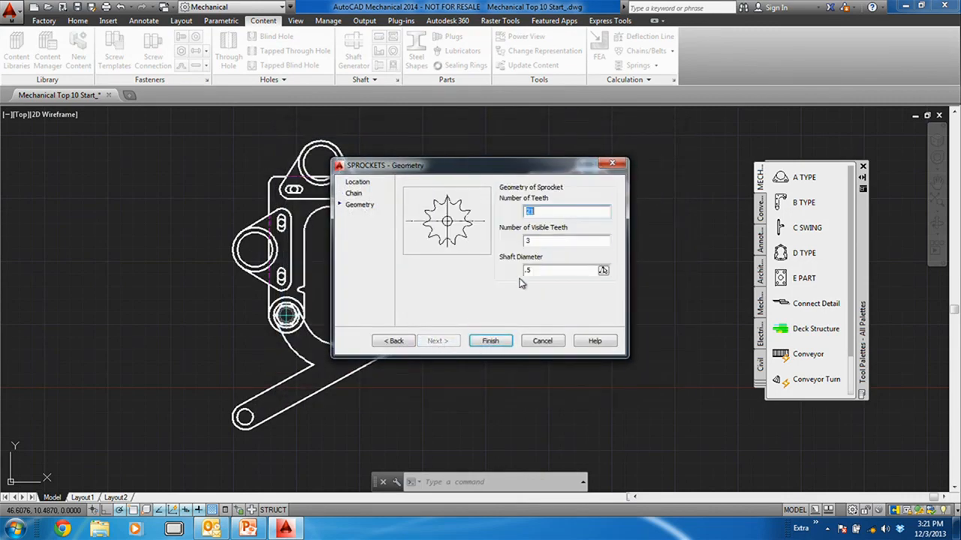
pyautogui.write('15')
pyautogui.press('Tab')
pyautogui.write('15')
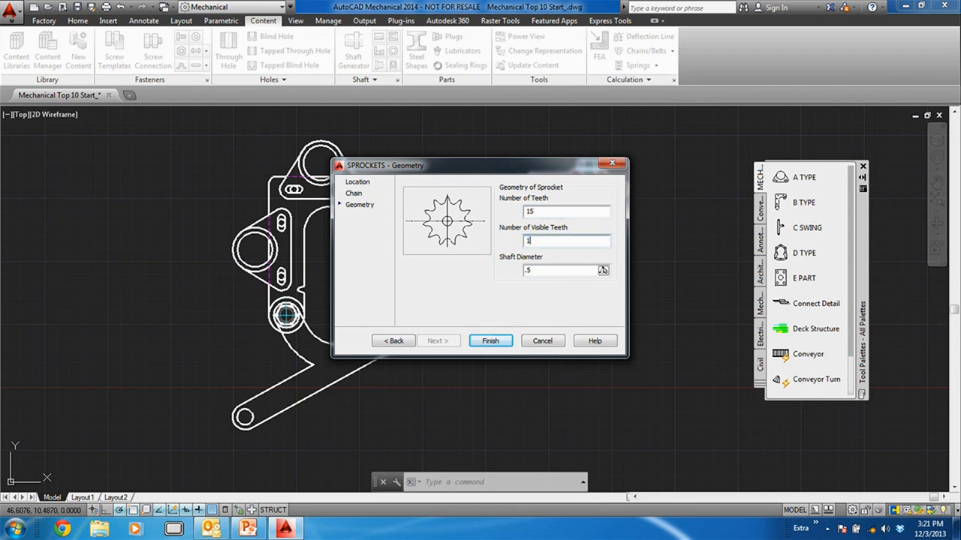
pyautogui.press('Tab')
pyautogui.write('1')
pyautogui.click(482, 341)
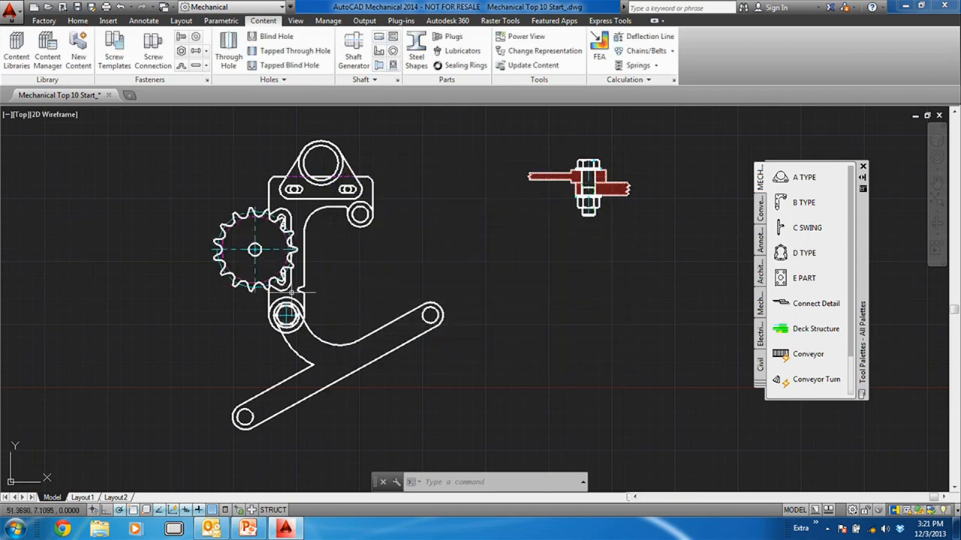
# - Place a second sprocket centred on the swing arm's lower-left hole, rotated about 102 degrees
pyautogui.scroll(-2, 258, 275)
pyautogui.scroll(6, 257, 278)
pyautogui.moveTo(263, 286)
pyautogui.mouseDown(button='middle')
pyautogui.moveTo(261, 324)
pyautogui.moveTo(405, 253)
pyautogui.mouseUp(button='middle')
pyautogui.scroll(-2, 260, 323)
pyautogui.press('Return')
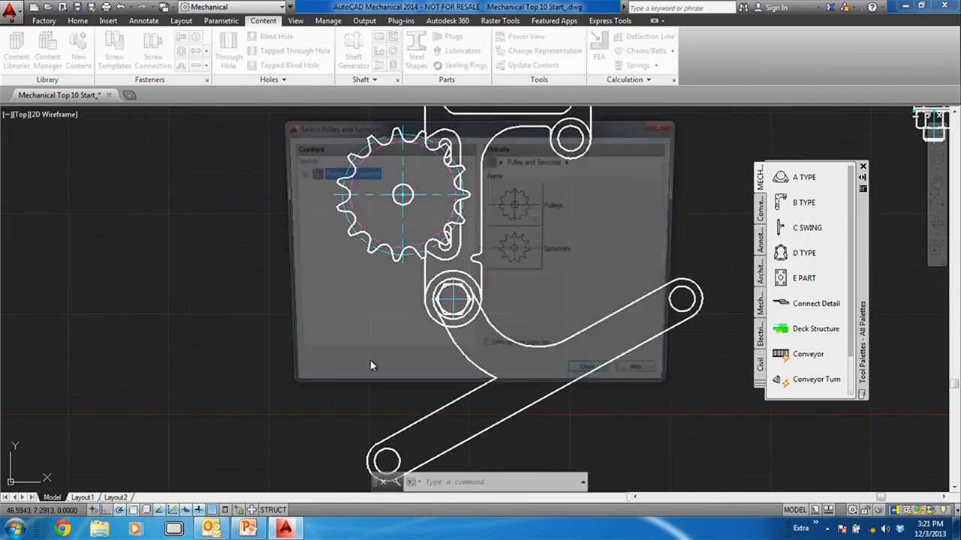
pyautogui.doubleClick(514, 246)
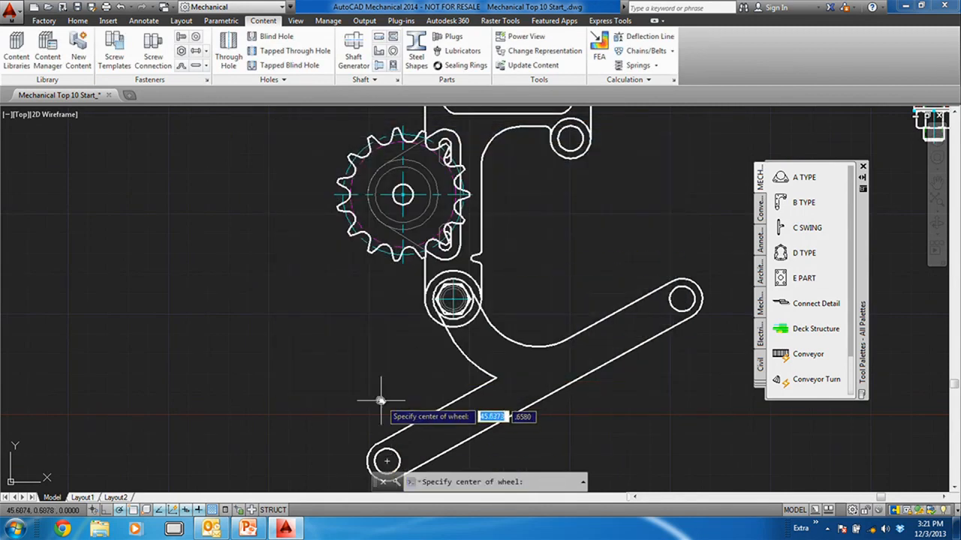
pyautogui.moveTo(380, 400); pyautogui.dragTo(324, 342, button='middle')
pyautogui.click(330, 403)
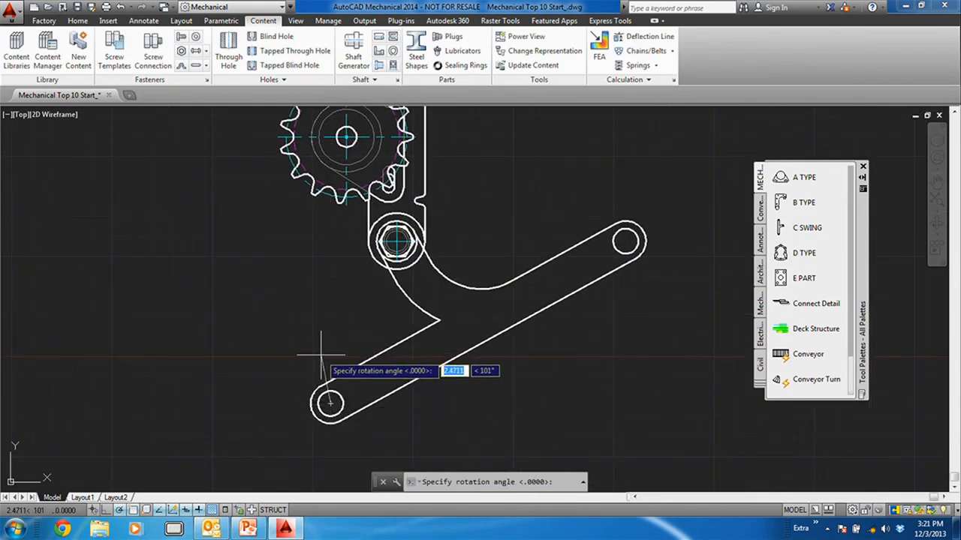
pyautogui.click(322, 358)
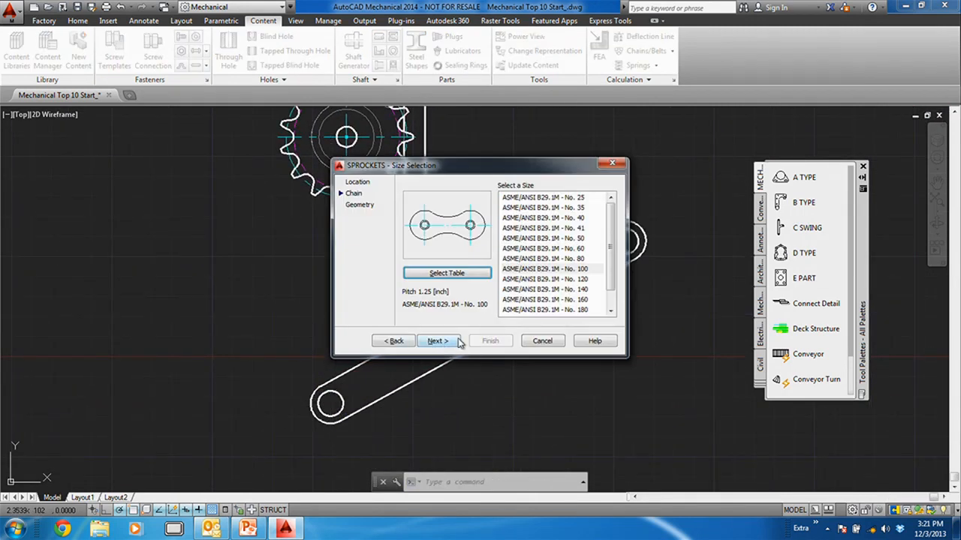
# - Keep chain size No. 100 and give the second sprocket 12 teeth with all 12 visible
pyautogui.click(438, 341)
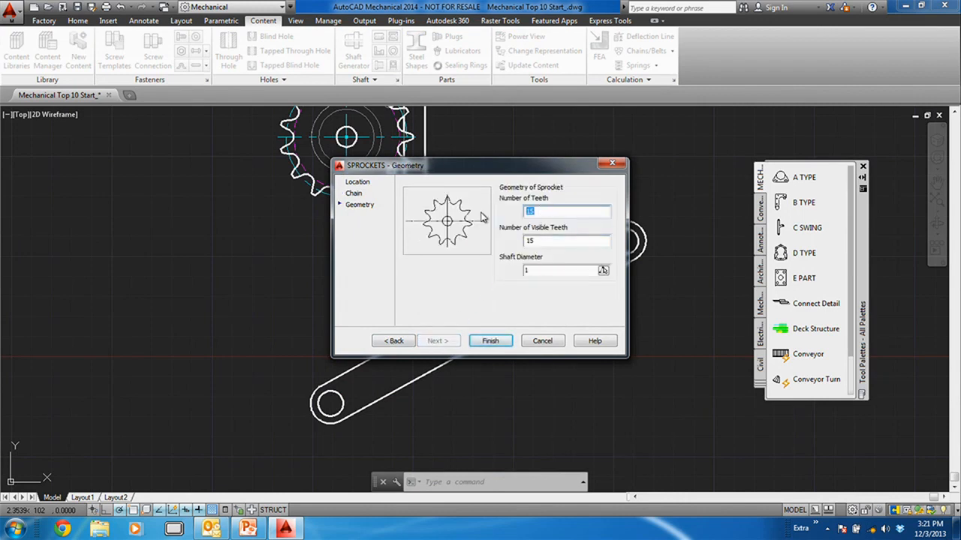
pyautogui.write('12')
pyautogui.press('Tab')
pyautogui.write('12')
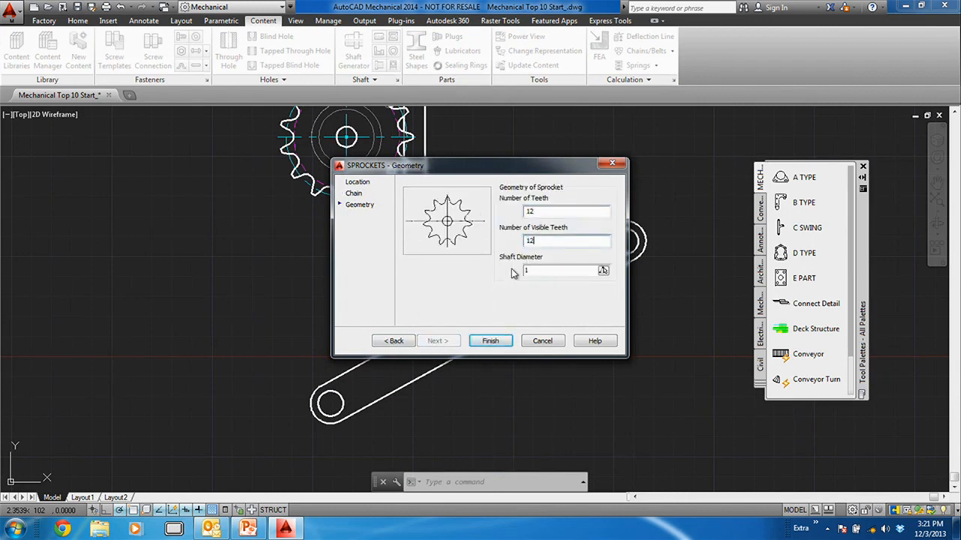
pyautogui.click(490, 340)
pyautogui.scroll(-3, 248, 279)
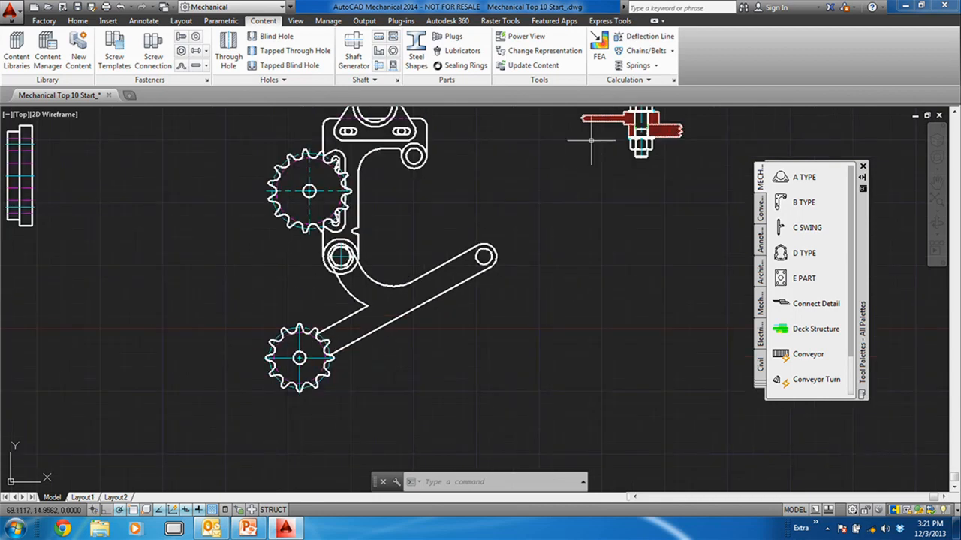
# - Start a manual-move chain length calculation with the 1.25-pitch ASME/ANSI B29.1M chain, defining the left tangent from the lower to the upper sprocket
pyautogui.click(645, 51)
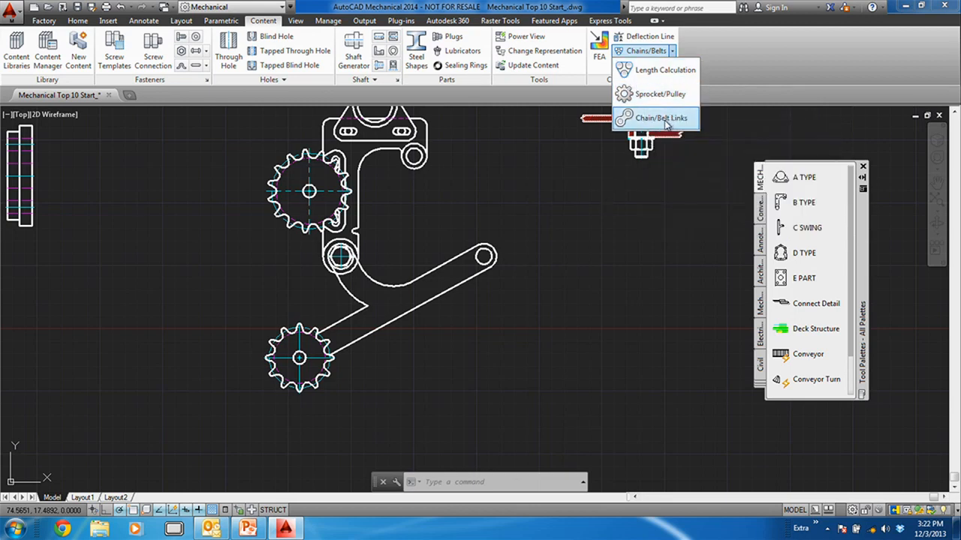
pyautogui.click(652, 69)
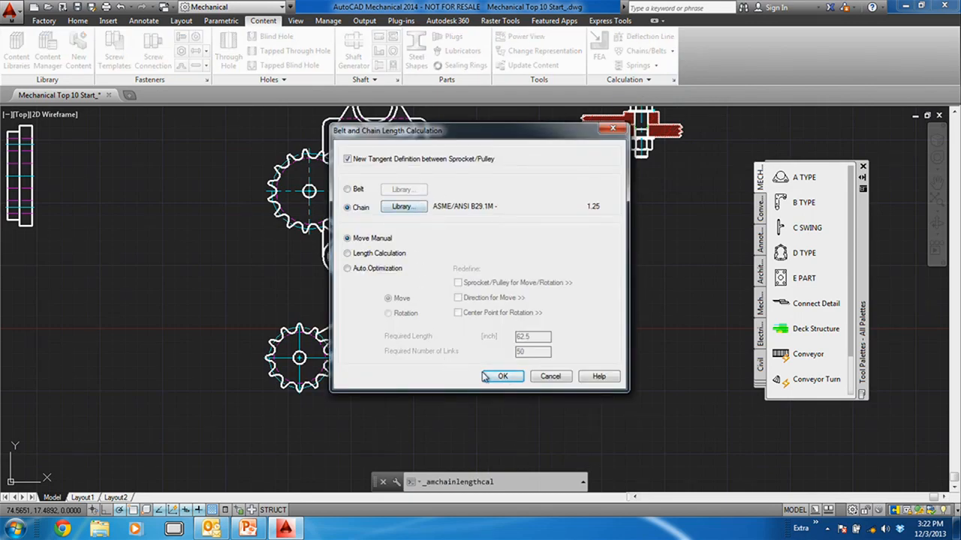
pyautogui.click(504, 377)
pyautogui.scroll(3, 277, 352)
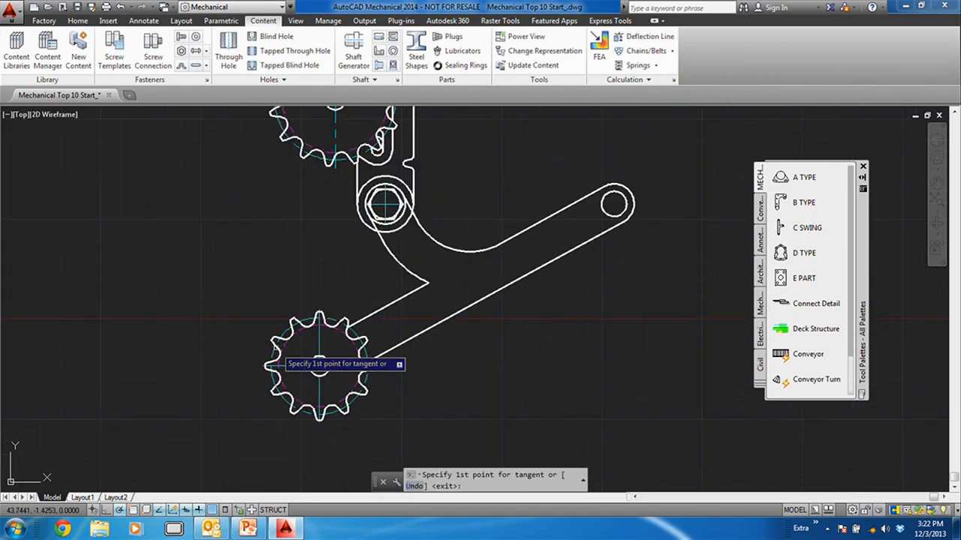
pyautogui.click(273, 353)
pyautogui.moveTo(265, 239); pyautogui.dragTo(249, 325, button='middle')
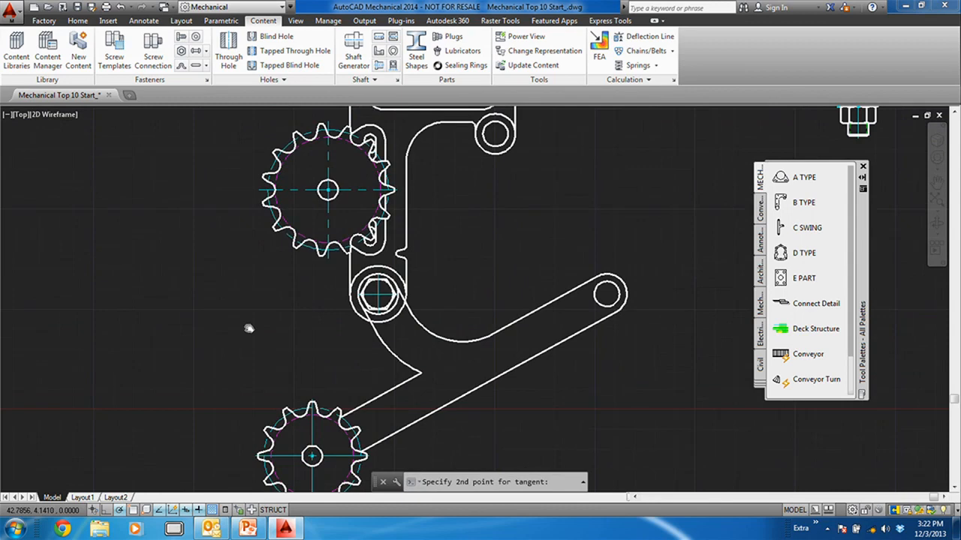
pyautogui.click(267, 210)
# - Define the second chain tangent from the right side of the upper sprocket to the right side of the lower sprocket
pyautogui.scroll(2, 387, 200)
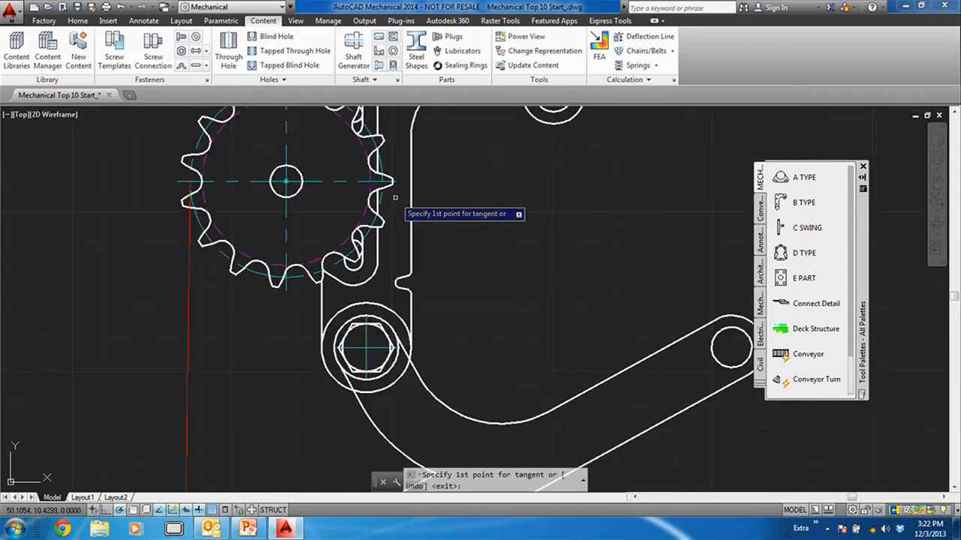
pyautogui.click(381, 198)
pyautogui.scroll(-2, 402, 286)
pyautogui.moveTo(416, 346); pyautogui.dragTo(418, 260, button='middle')
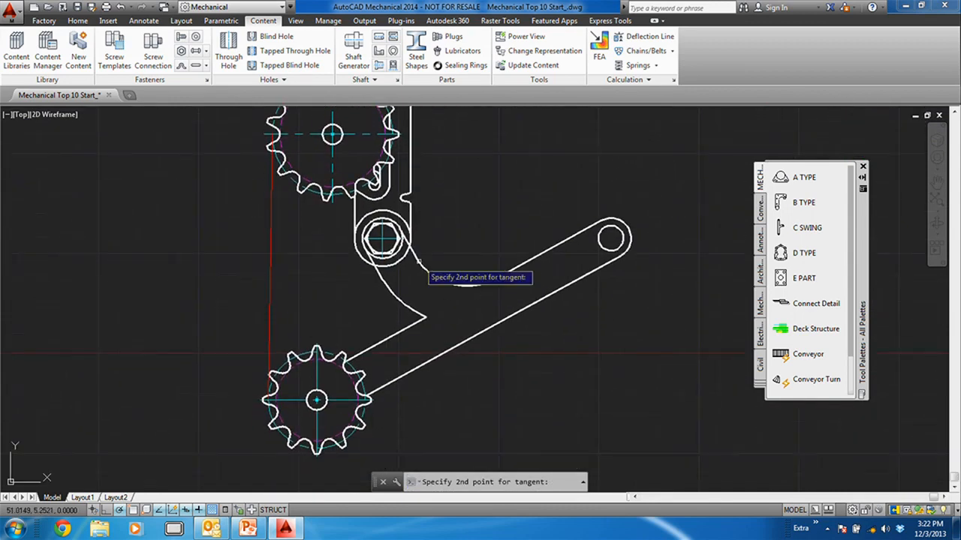
pyautogui.scroll(2, 368, 396)
pyautogui.click(368, 397)
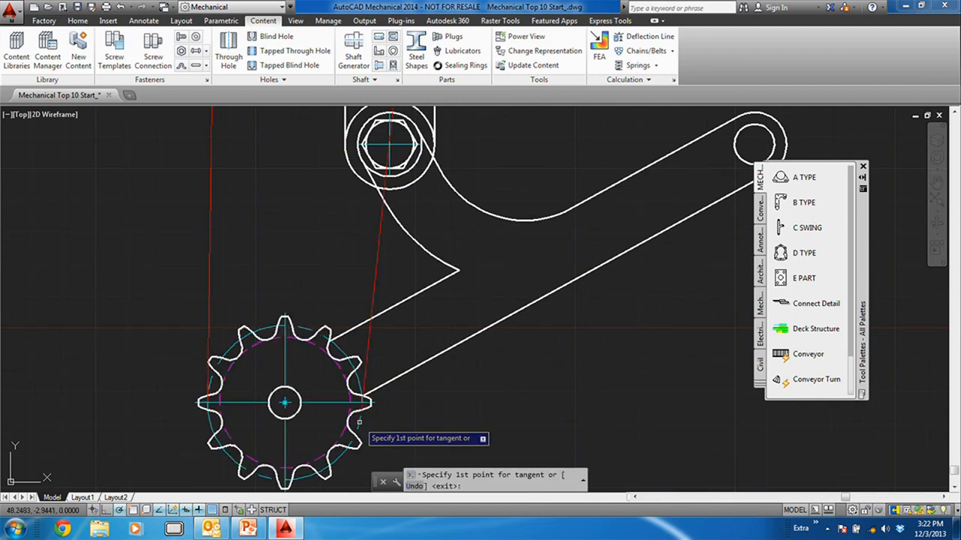
# - Finish the length calculation without moving any sprocket, and review the calculated number of chain links
pyautogui.rightClick(329, 289)
pyautogui.click(342, 298)
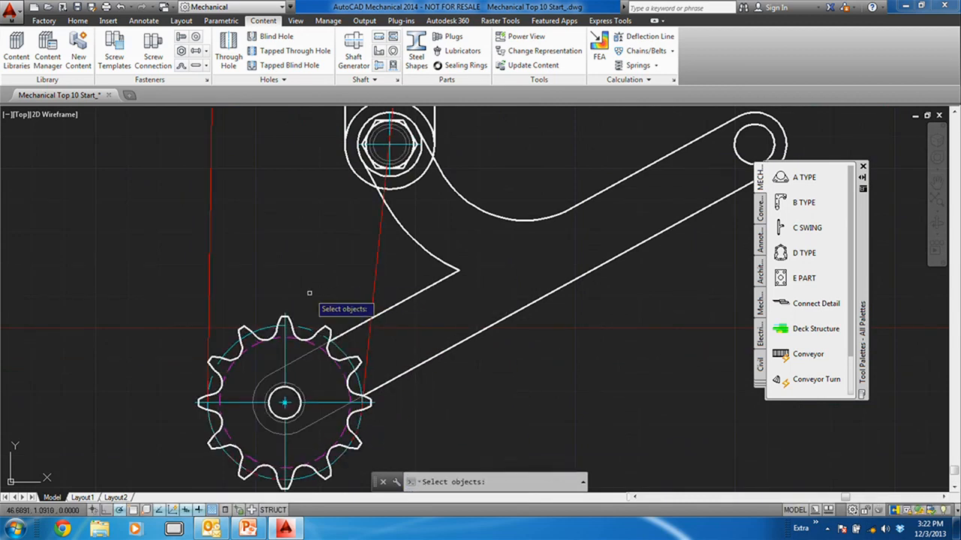
pyautogui.rightClick(310, 293)
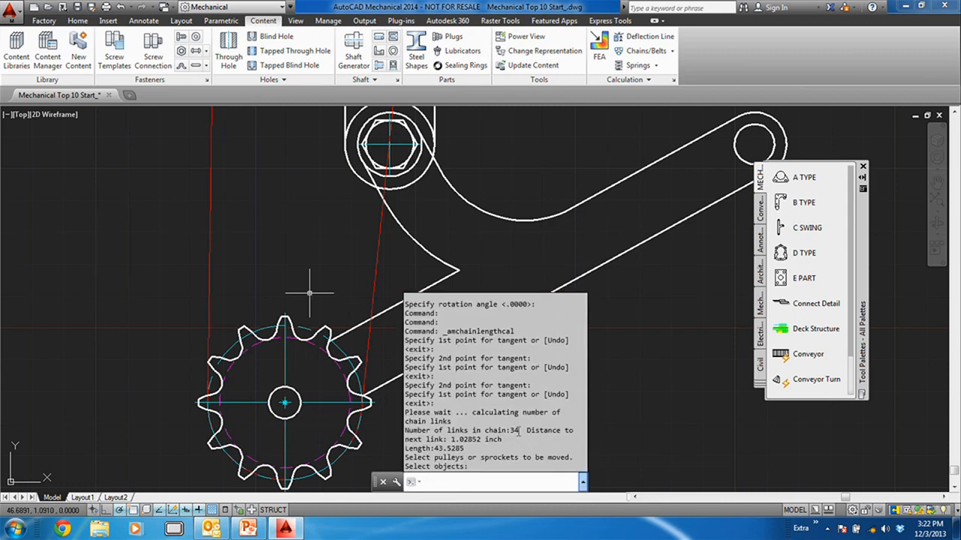
pyautogui.moveTo(518, 432); pyautogui.dragTo(451, 435)
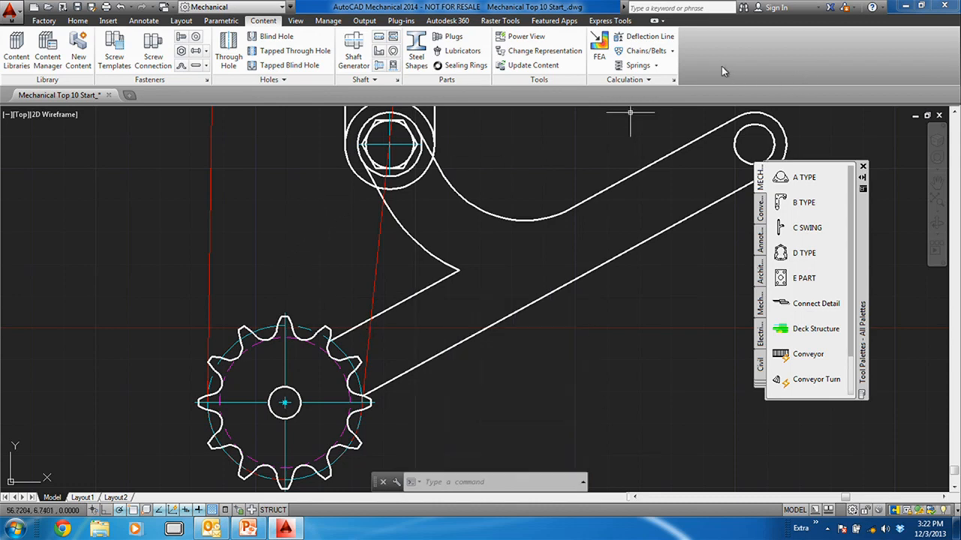
# - Start drawing chain links along the tangent polyline, with the starting point midway along its left run
pyautogui.click(672, 51)
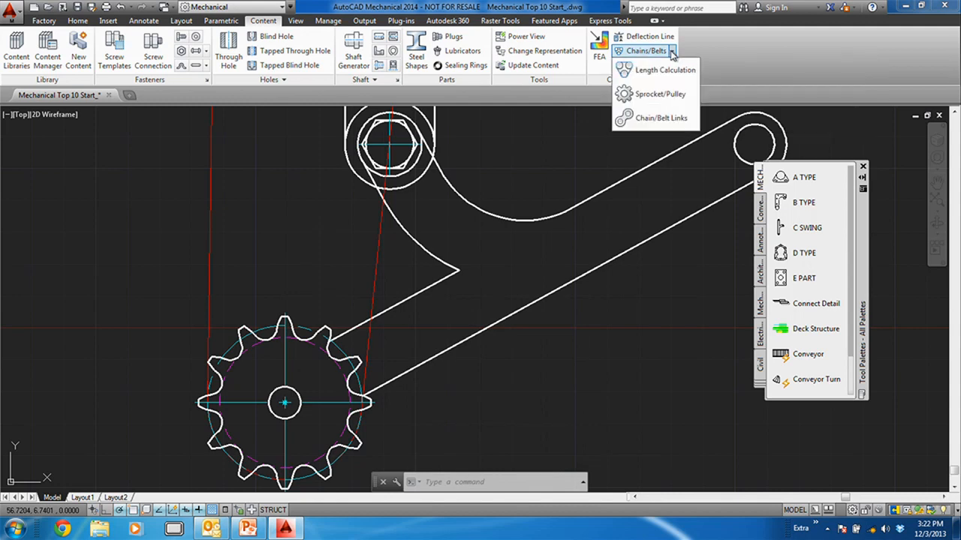
pyautogui.click(627, 121)
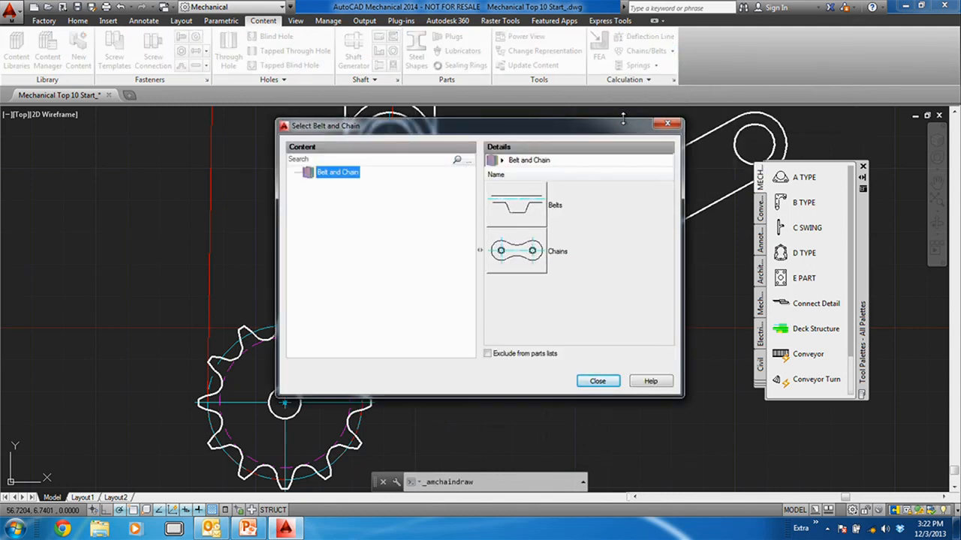
pyautogui.doubleClick(528, 250)
pyautogui.scroll(-2, 266, 220)
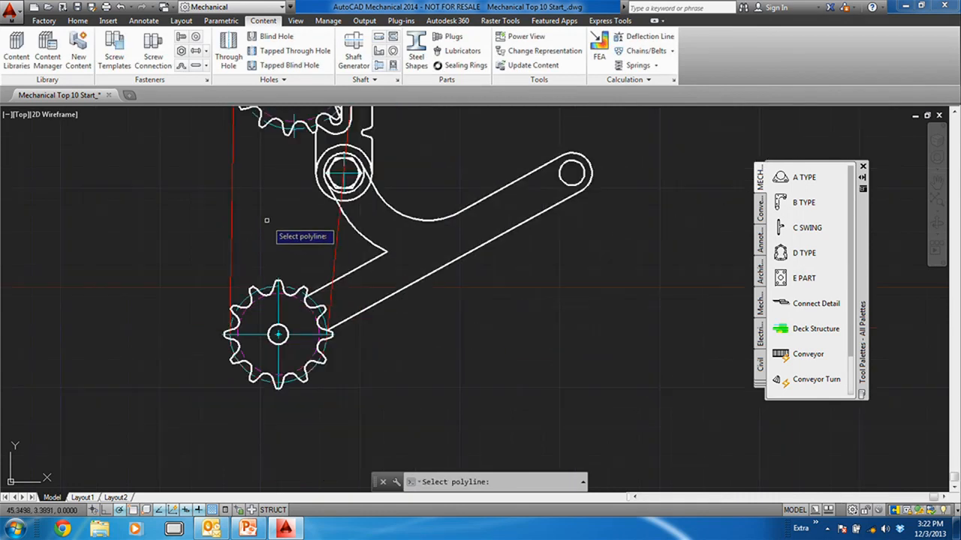
pyautogui.moveTo(267, 218); pyautogui.dragTo(260, 300, button='middle')
pyautogui.click(227, 269)
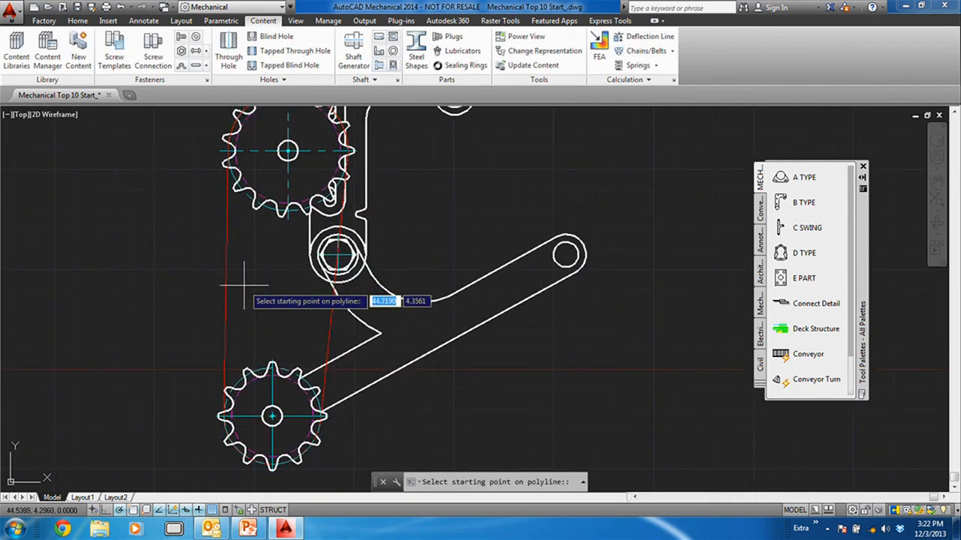
pyautogui.click(226, 279)
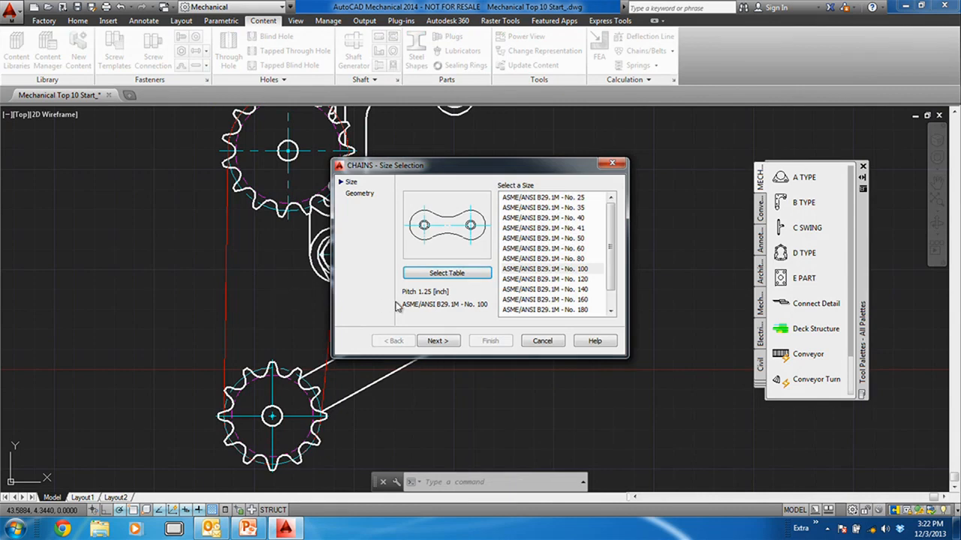
# - Draw 34 links of the ASME/ANSI B29.1M No. 100 chain around both sprockets, and inspect where the first and last links meet
pyautogui.click(437, 341)
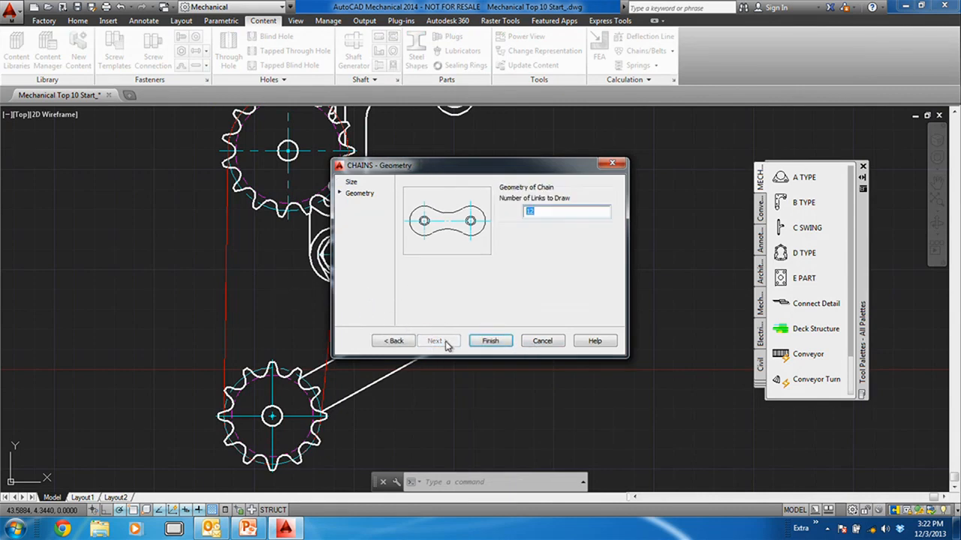
pyautogui.write('34')
pyautogui.click(494, 342)
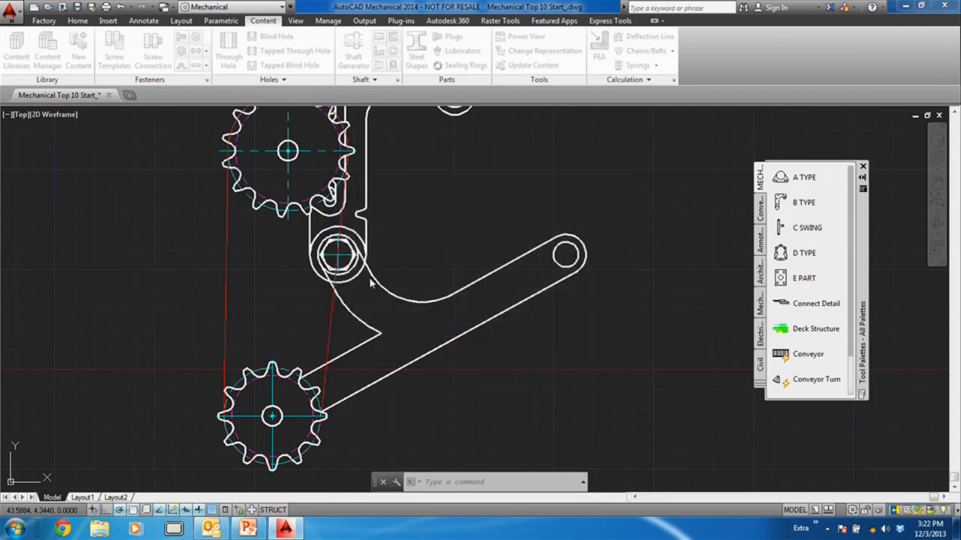
pyautogui.click(277, 290)
pyautogui.rightClick(276, 291)
pyautogui.rightClick(276, 290)
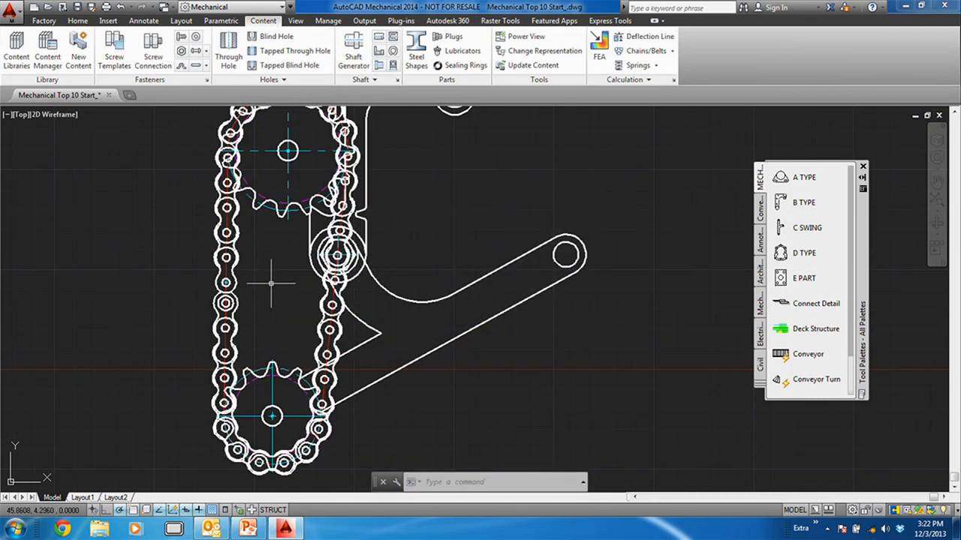
pyautogui.scroll(2, 270, 284)
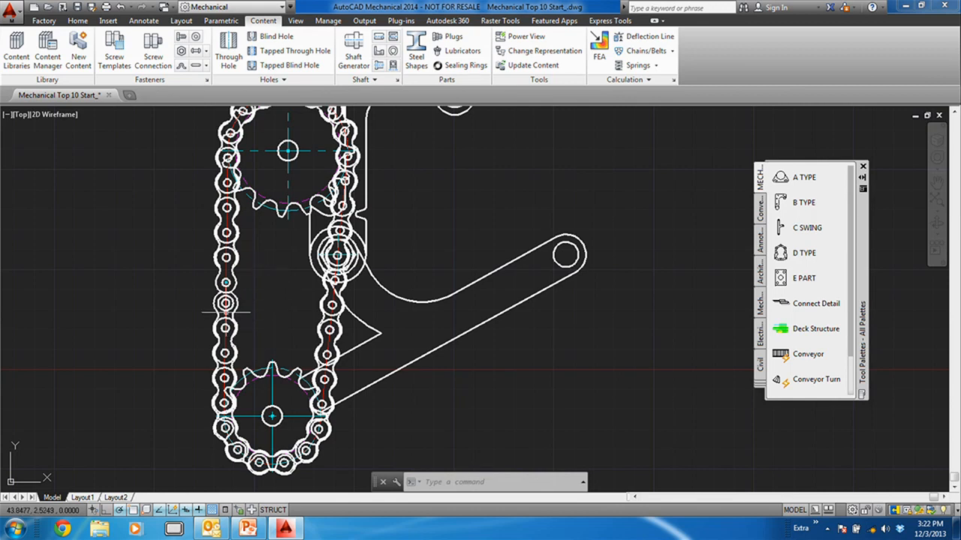
pyautogui.scroll(-3, 270, 284)
pyautogui.scroll(5, 232, 268)
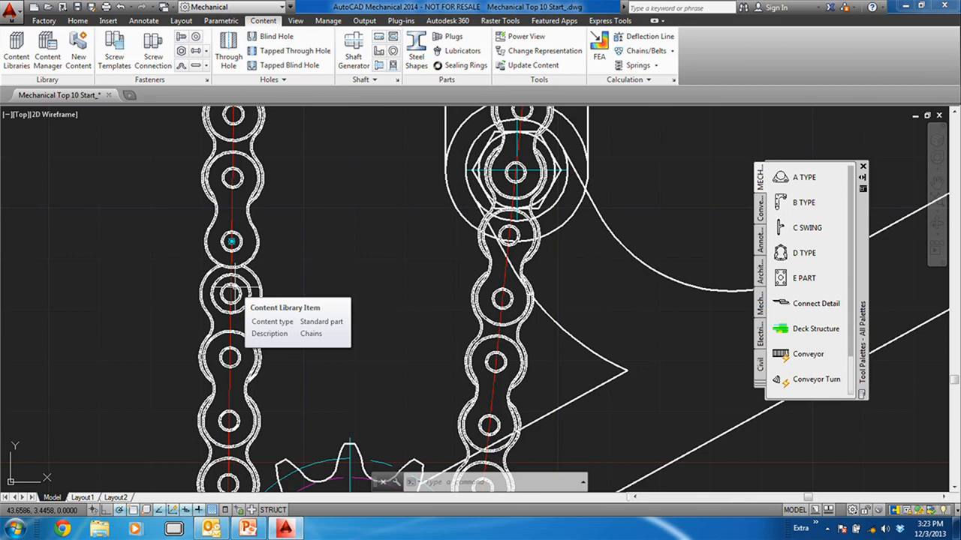
# - Start an extension spring from SPEC Catalog A in the Front view
pyautogui.scroll(-3, 378, 273)
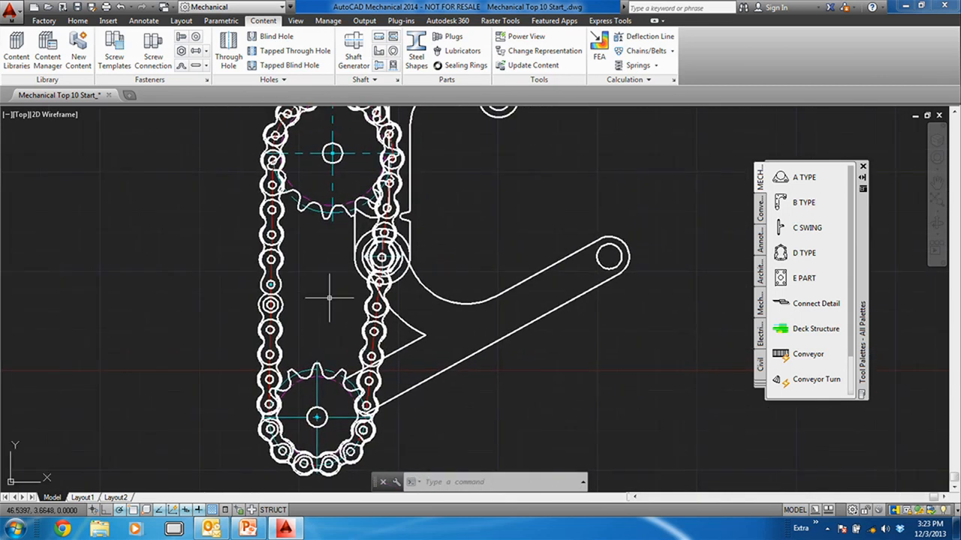
pyautogui.scroll(-2, 381, 258)
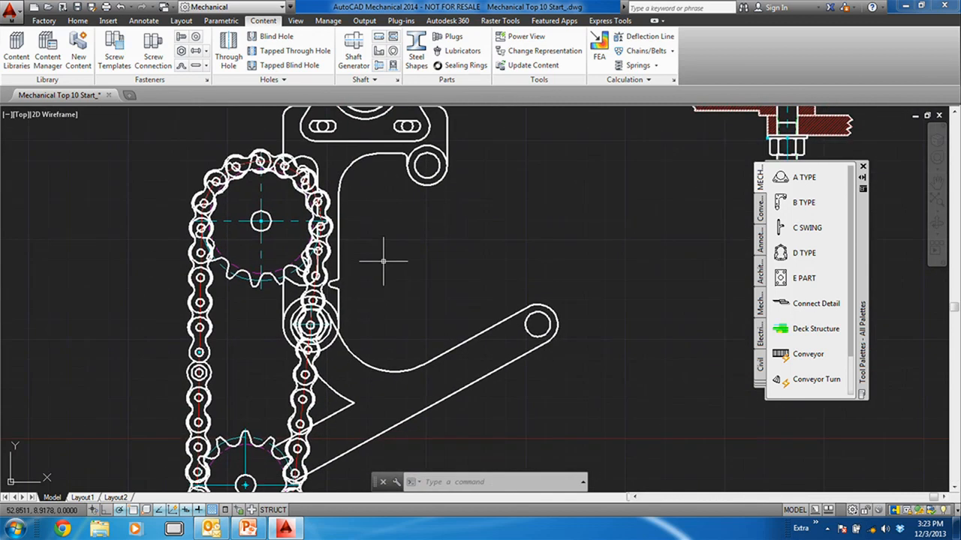
pyautogui.click(638, 65)
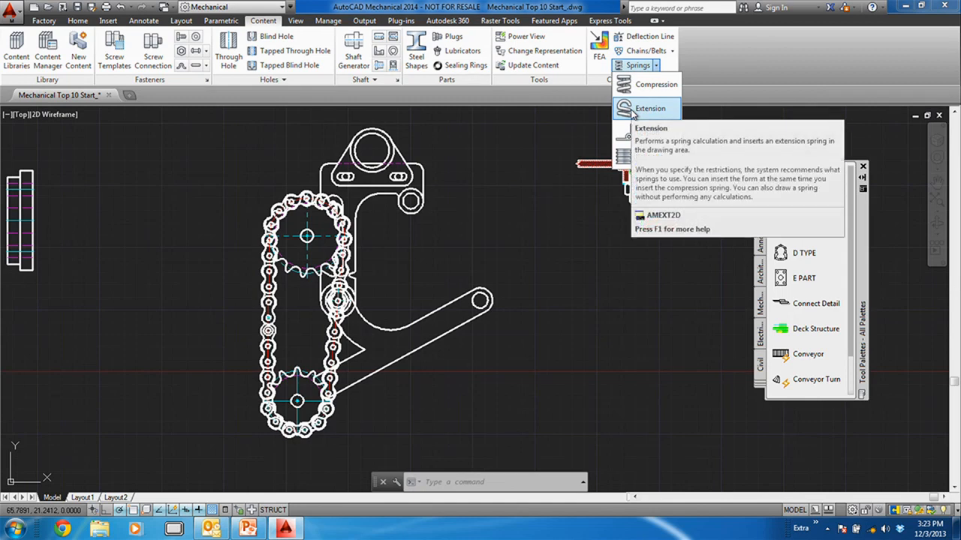
pyautogui.click(632, 110)
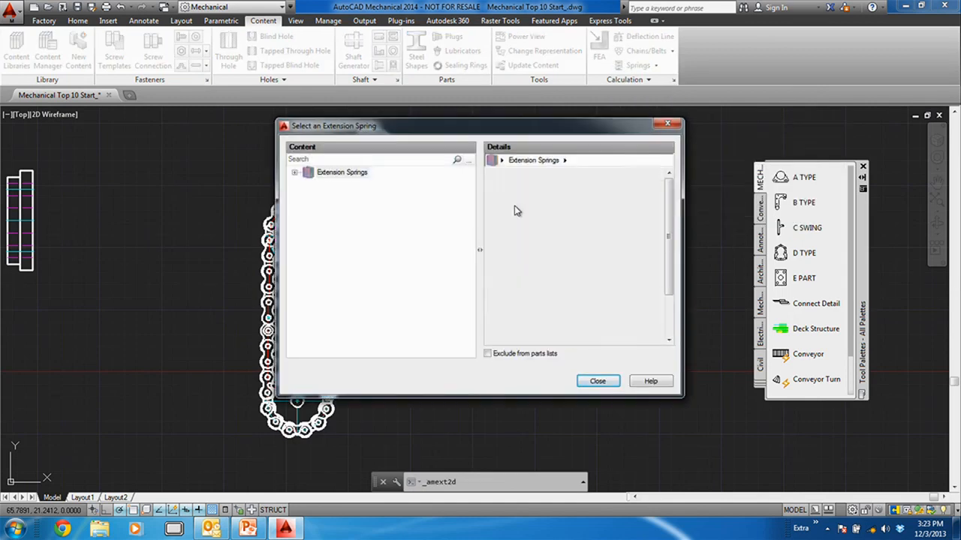
pyautogui.doubleClick(516, 207)
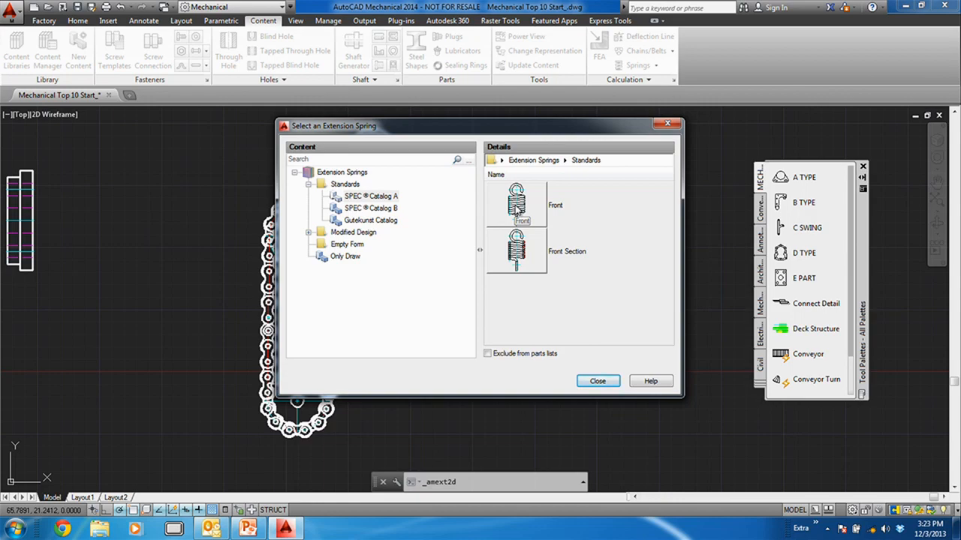
pyautogui.doubleClick(517, 208)
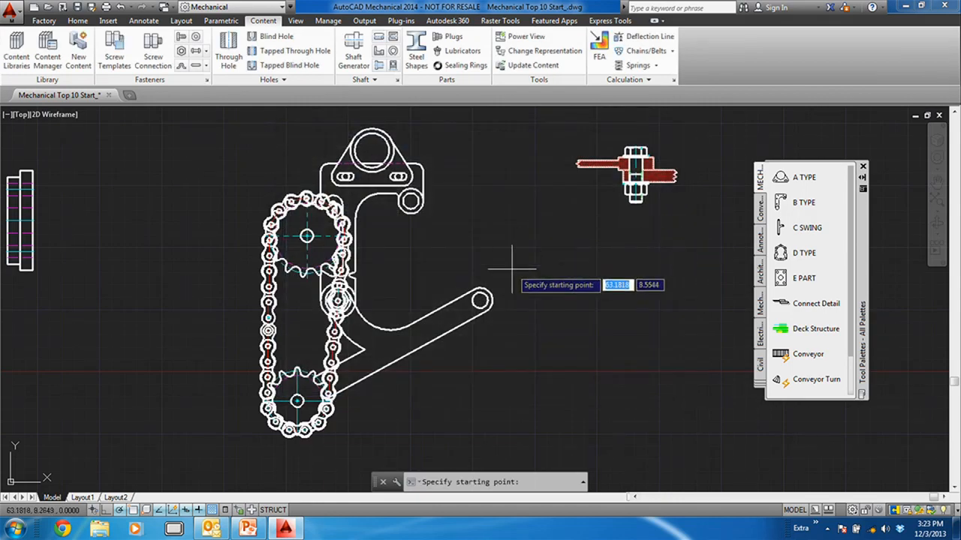
# - Locate the spring from the nearest point on the upper bracket's right boss hole, directed toward the hole at the swing arm's end
pyautogui.scroll(2, 432, 239)
pyautogui.keyDown('shift'); pyautogui.rightClick(497, 243); pyautogui.keyUp('shift')
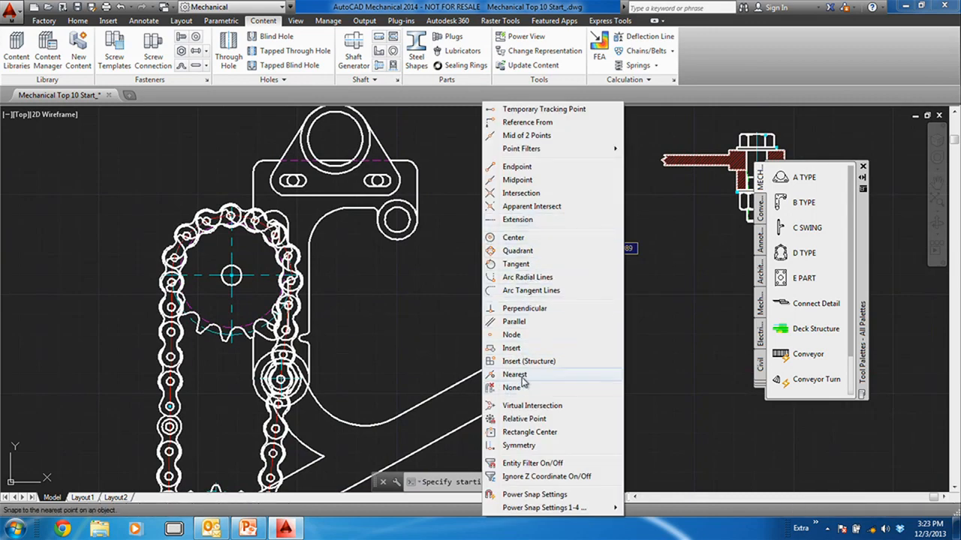
pyautogui.click(518, 374)
pyautogui.click(399, 215)
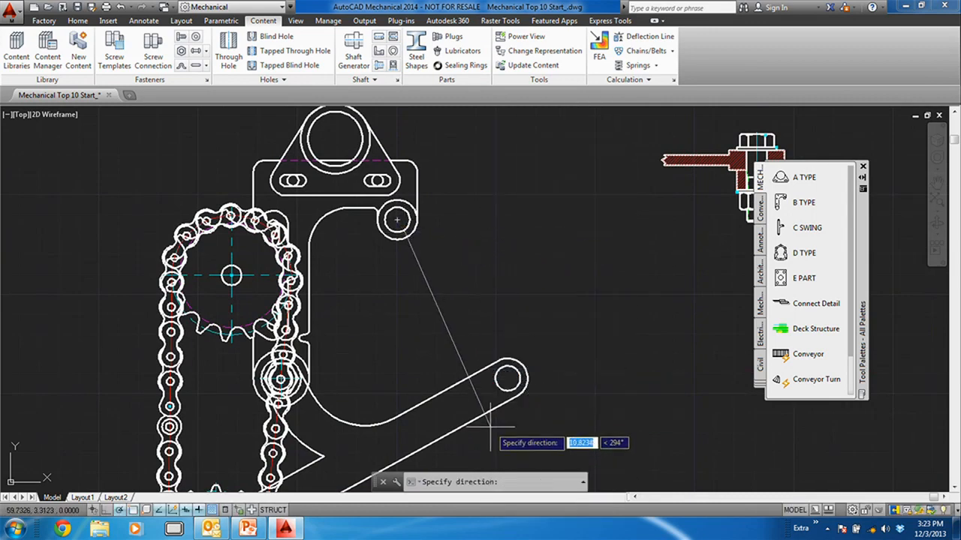
pyautogui.click(506, 377)
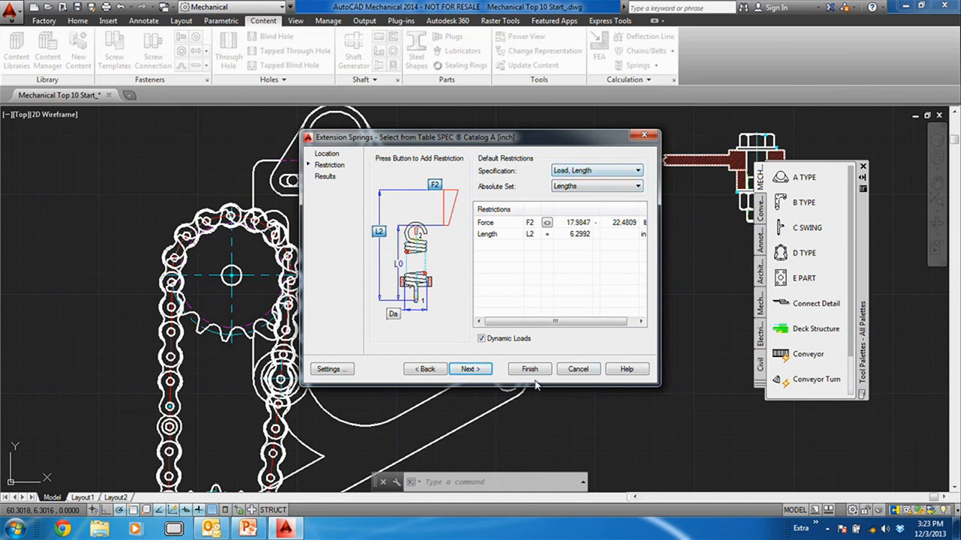
# - Keep the default load and length restrictions, choose the SPEC - 5 x 55 x 157 spring, and extend it to the swing arm's end hole
pyautogui.click(470, 368)
pyautogui.click(405, 213)
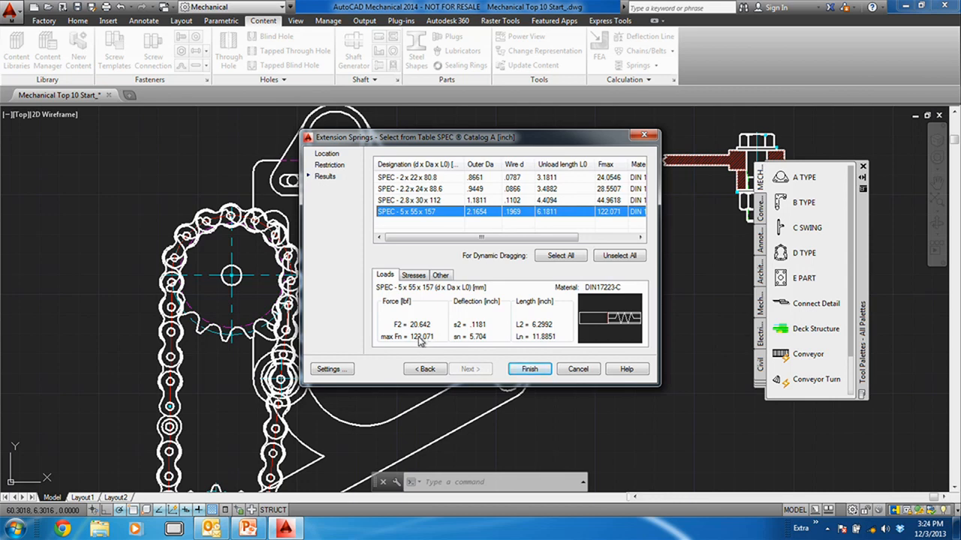
pyautogui.click(529, 369)
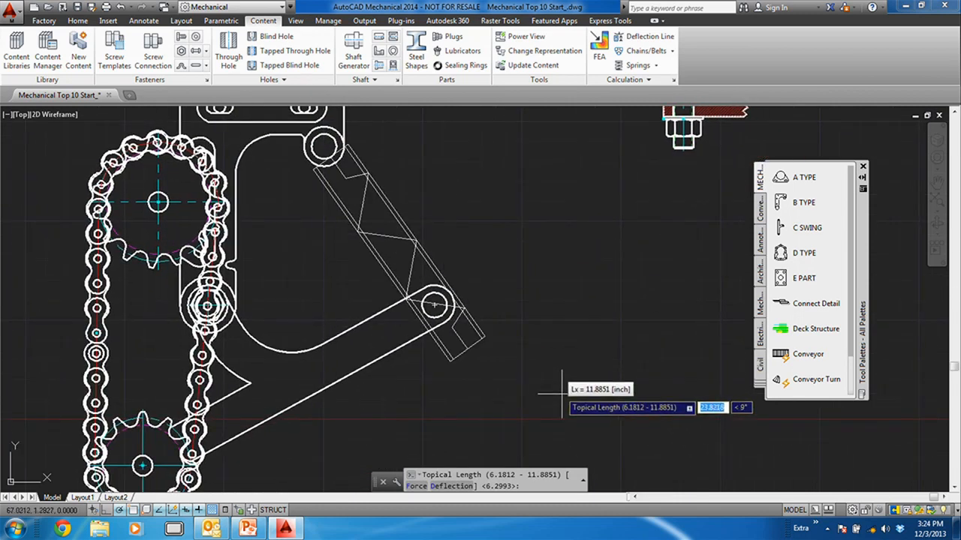
pyautogui.click(432, 302)
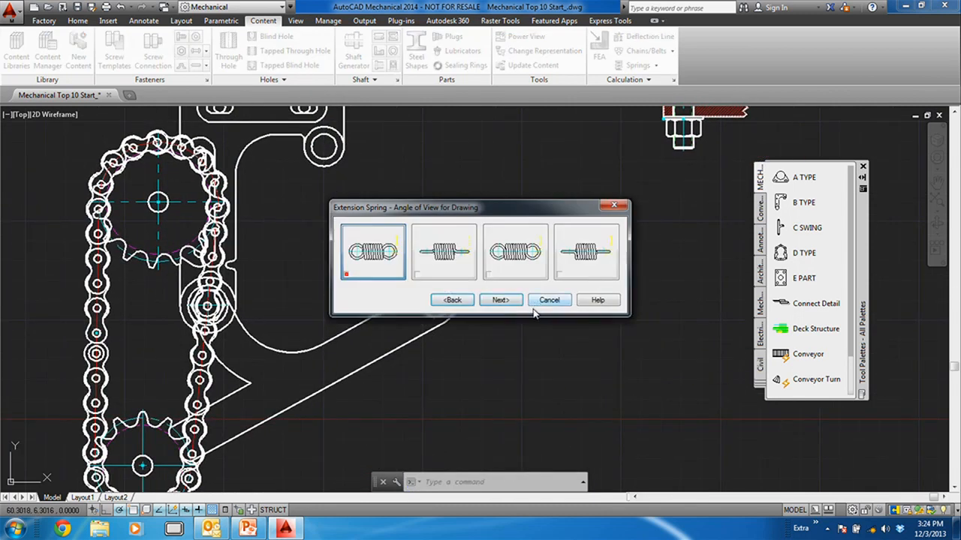
# - Draw the spring in the second angle of view without selecting a rod, and inspect the hook at its upper end
pyautogui.click(444, 252)
pyautogui.click(501, 300)
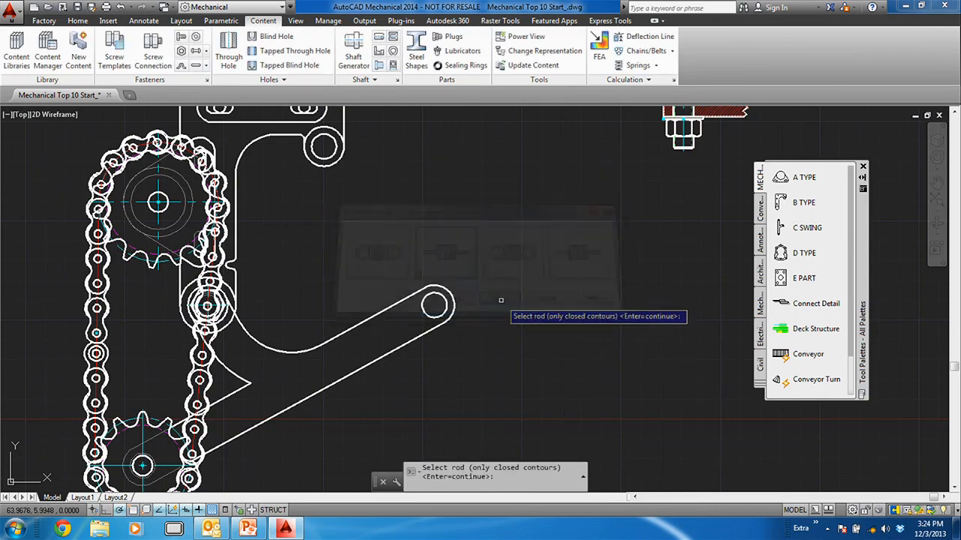
pyautogui.press('Return')
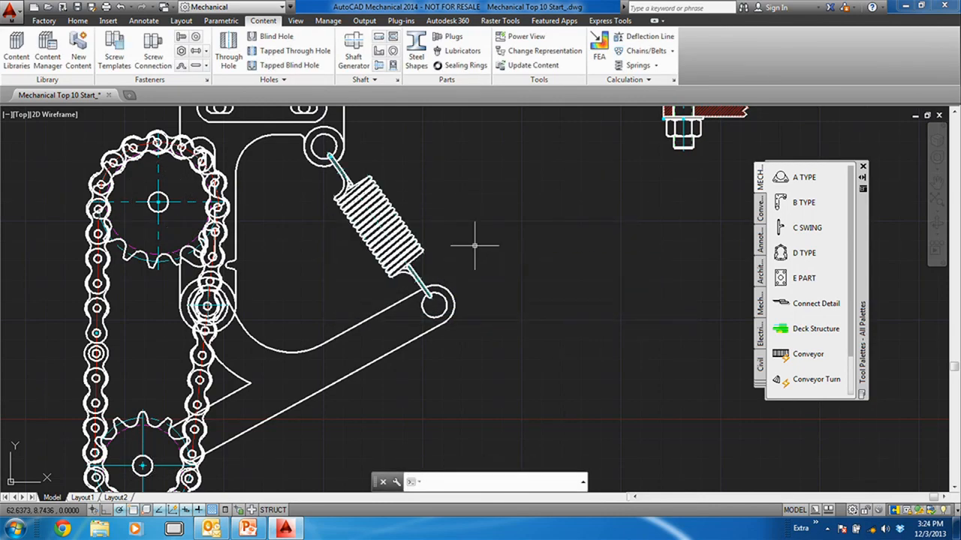
pyautogui.scroll(-2, 475, 245)
pyautogui.scroll(6, 349, 200)
pyautogui.scroll(2, 358, 264)
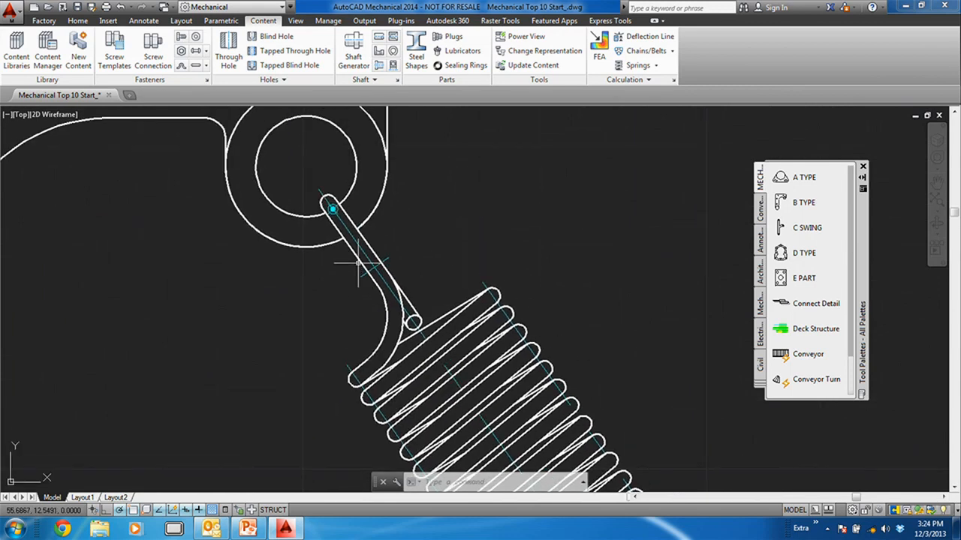
pyautogui.scroll(-6, 375, 272)
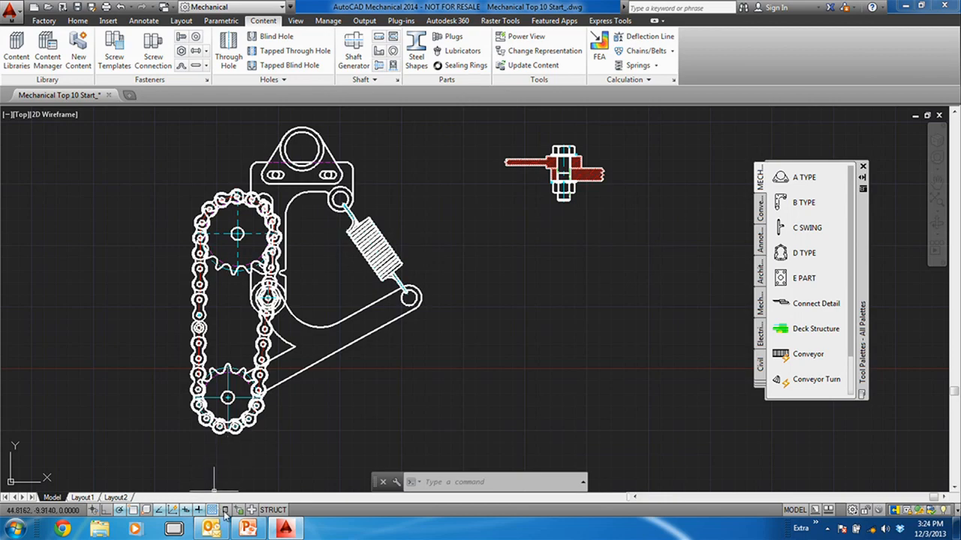
# - Switch to the PowerPoint slide show, advance to the Power Dimensions slide, and return to AutoCAD Mechanical
pyautogui.click(247, 528)
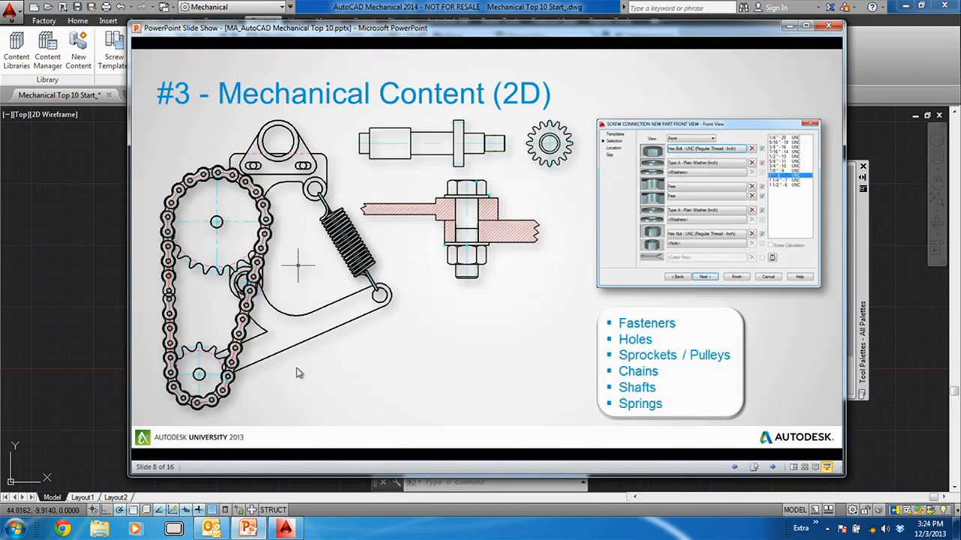
pyautogui.click(297, 375)
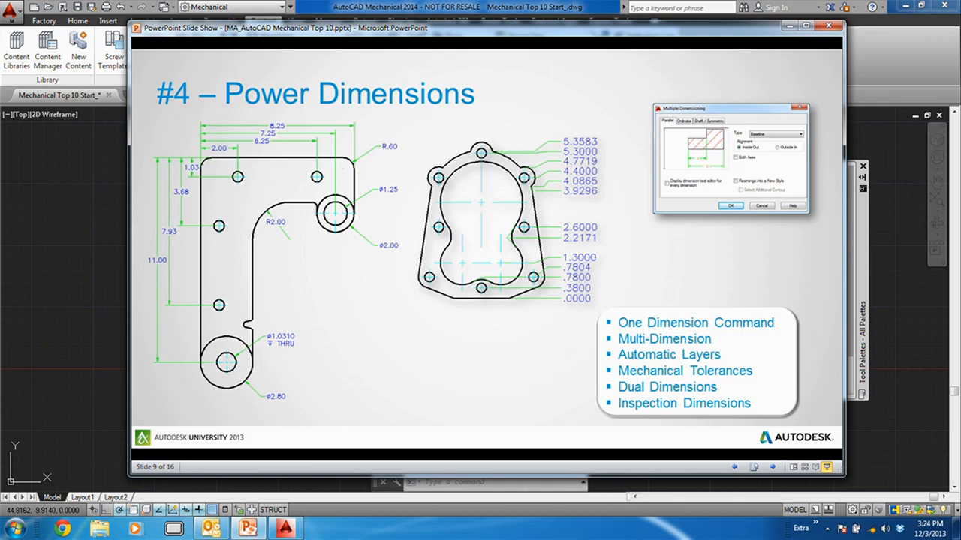
pyautogui.click(39, 300)
# - Insert the Part Detail border in the empty area right of the bolted connection, keeping the default attributes with A-Size and in
pyautogui.scroll(-4, 280, 299)
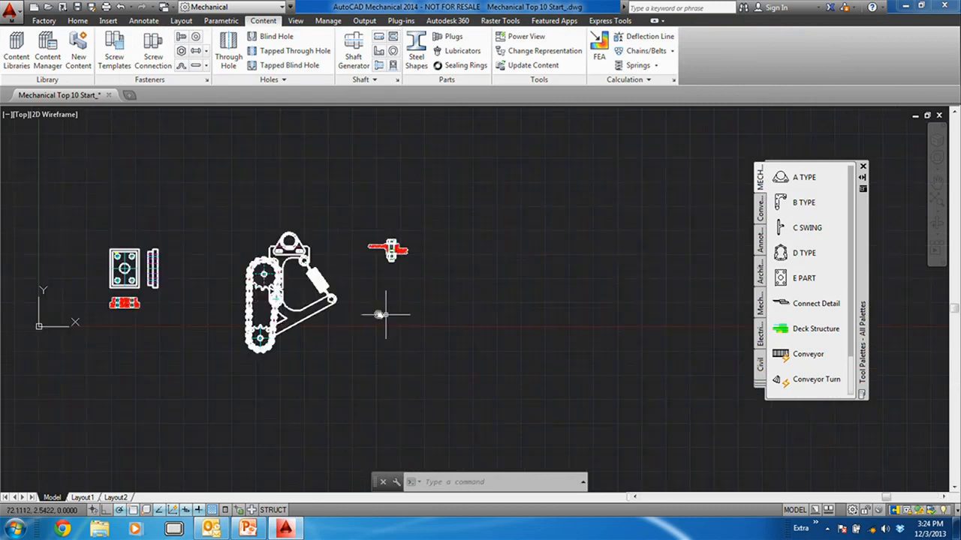
pyautogui.moveTo(380, 316)
pyautogui.mouseDown(button='middle')
pyautogui.moveTo(183, 312)
pyautogui.moveTo(265, 292)
pyautogui.mouseUp(button='middle')
pyautogui.scroll(2, 237, 284)
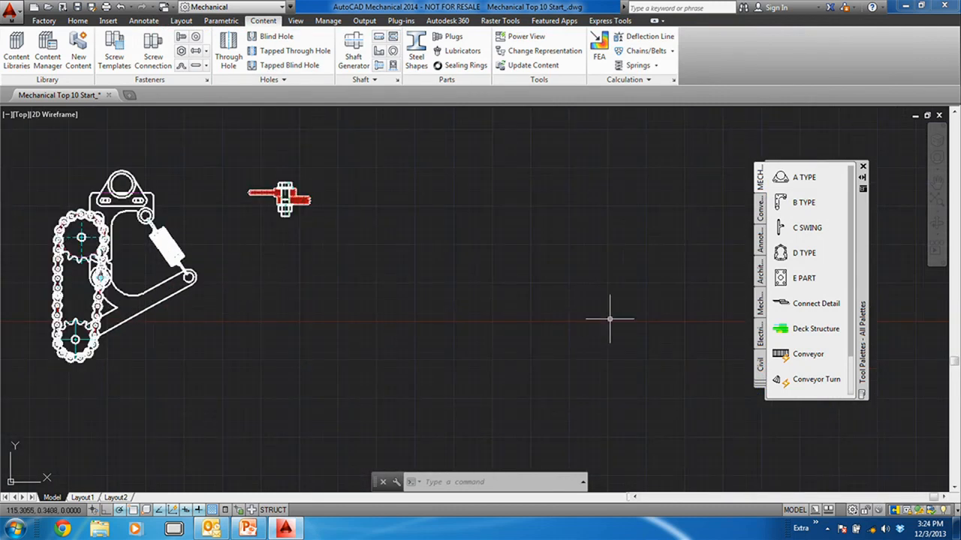
pyautogui.scroll(-2, 807, 330)
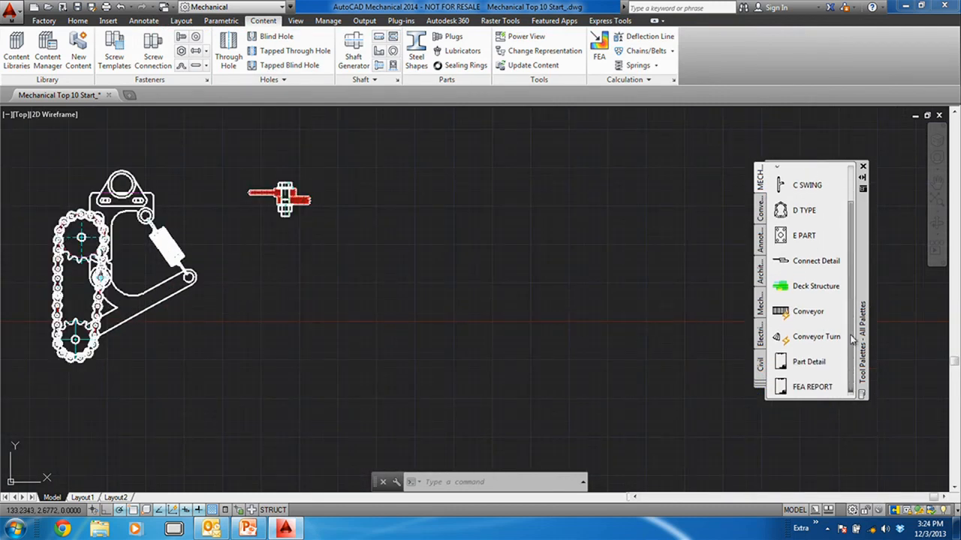
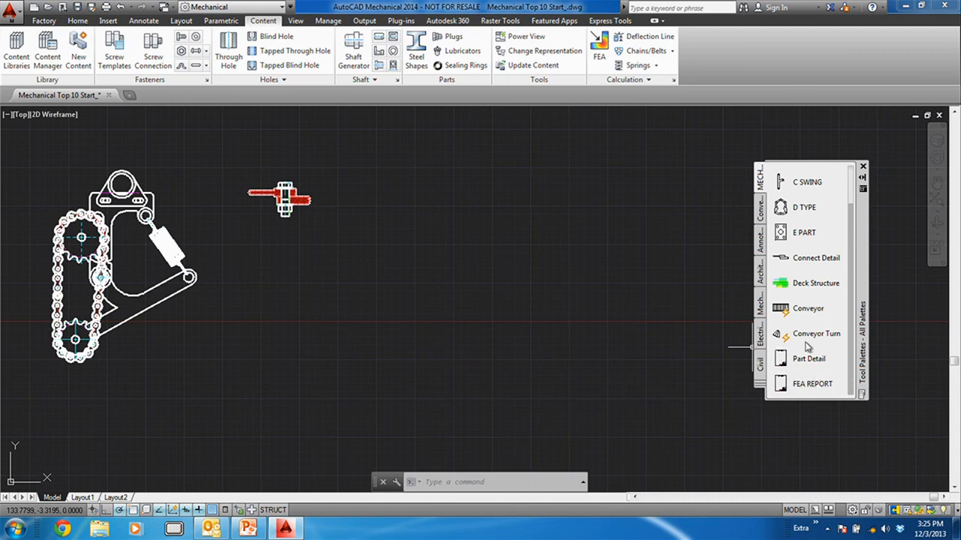
pyautogui.click(803, 369)
pyautogui.scroll(-3, 317, 365)
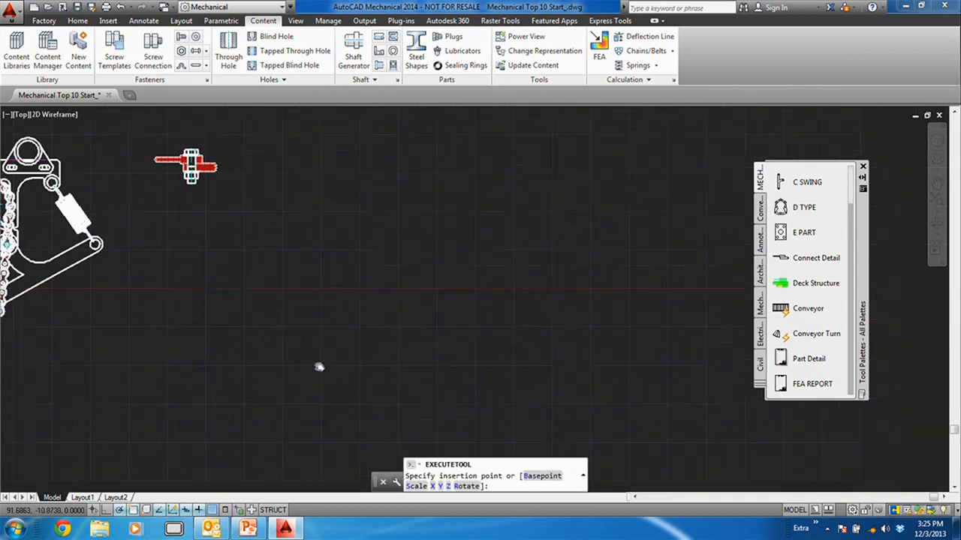
pyautogui.click(323, 370)
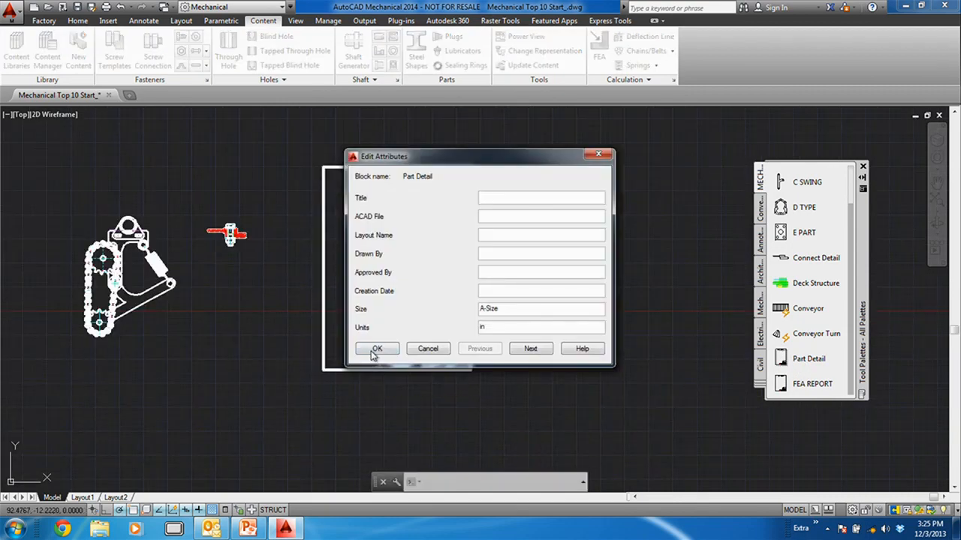
pyautogui.click(375, 344)
pyautogui.scroll(3, 375, 357)
pyautogui.scroll(-4, 397, 279)
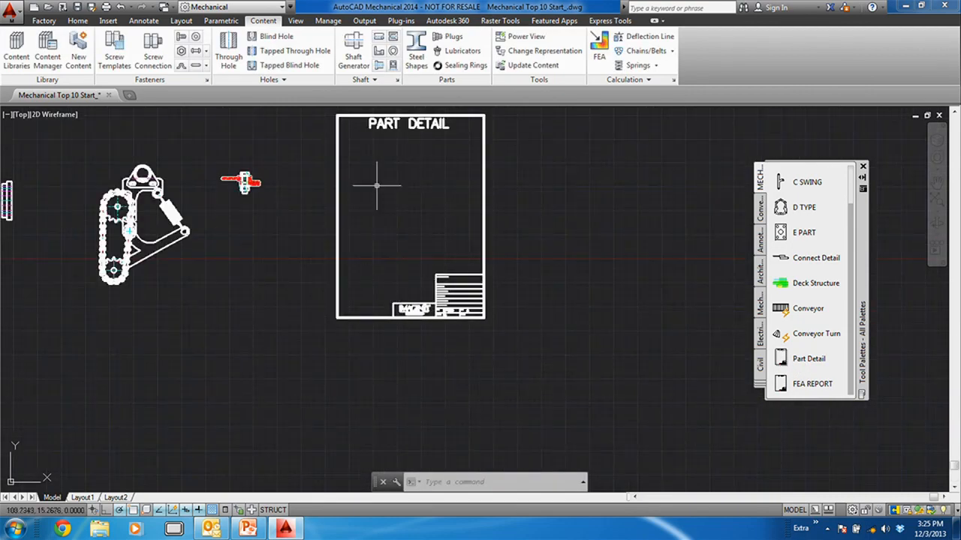
pyautogui.scroll(2, 368, 187)
pyautogui.moveTo(368, 187)
pyautogui.mouseDown(button='middle')
pyautogui.moveTo(367, 266)
pyautogui.moveTo(372, 259)
pyautogui.mouseUp(button='middle')
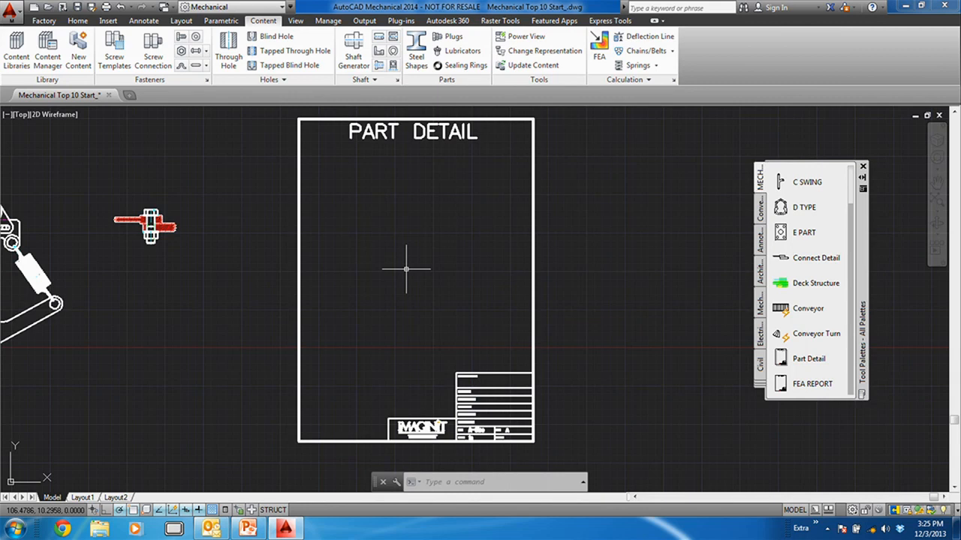
# - Define a scale area spanning the Part Detail border from its lower-left to its upper-right corner
pyautogui.click(296, 24)
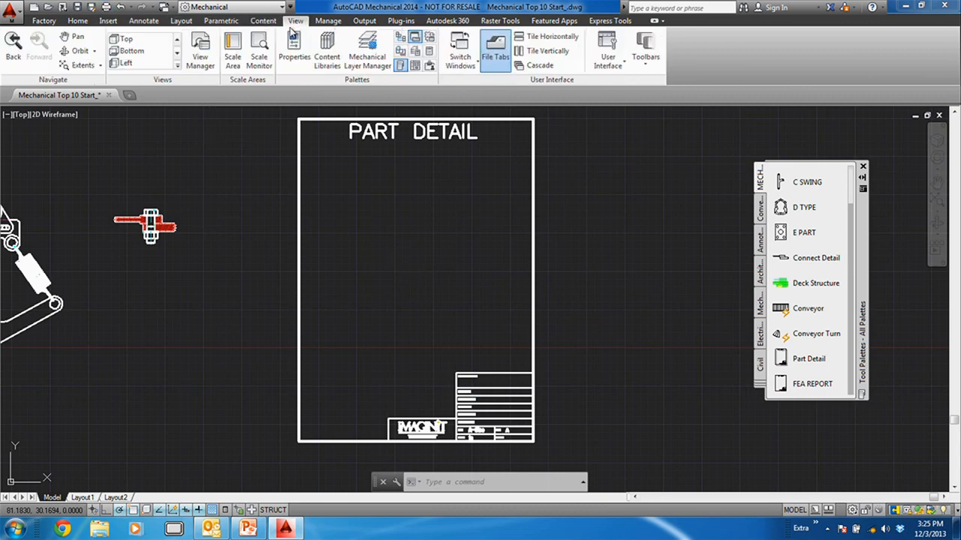
pyautogui.click(233, 47)
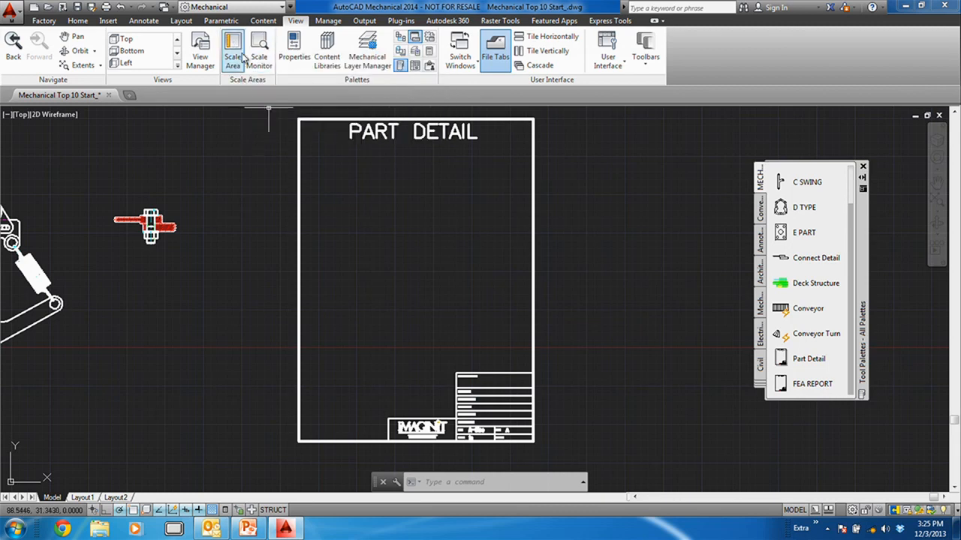
pyautogui.click(299, 441)
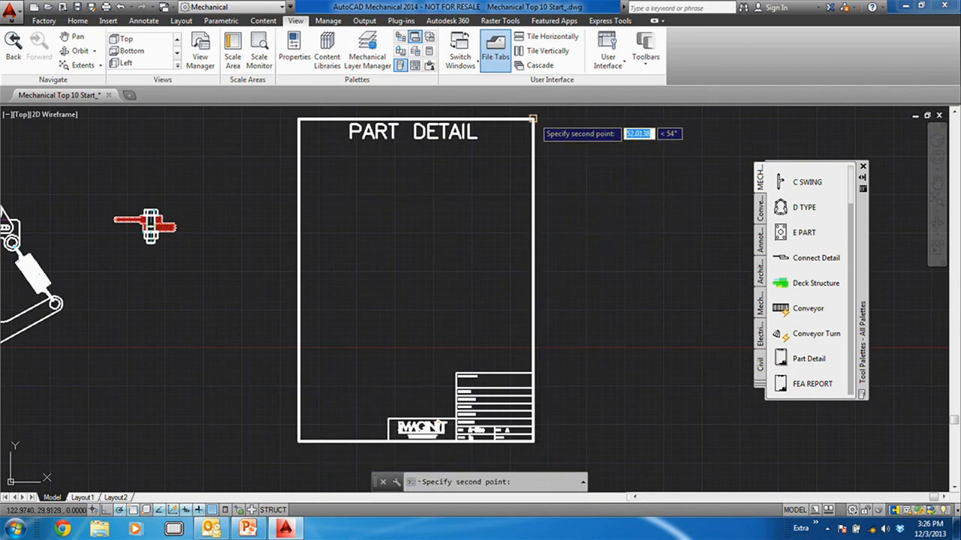
pyautogui.click(532, 119)
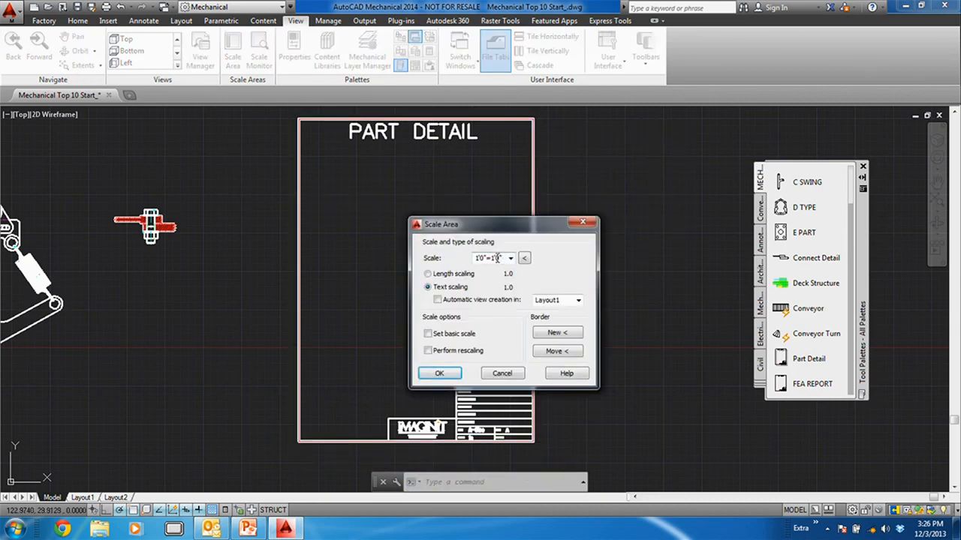
# - Set the scale area to 6"=1'0" with text scaling and Perform rescaling enabled
pyautogui.click(511, 258)
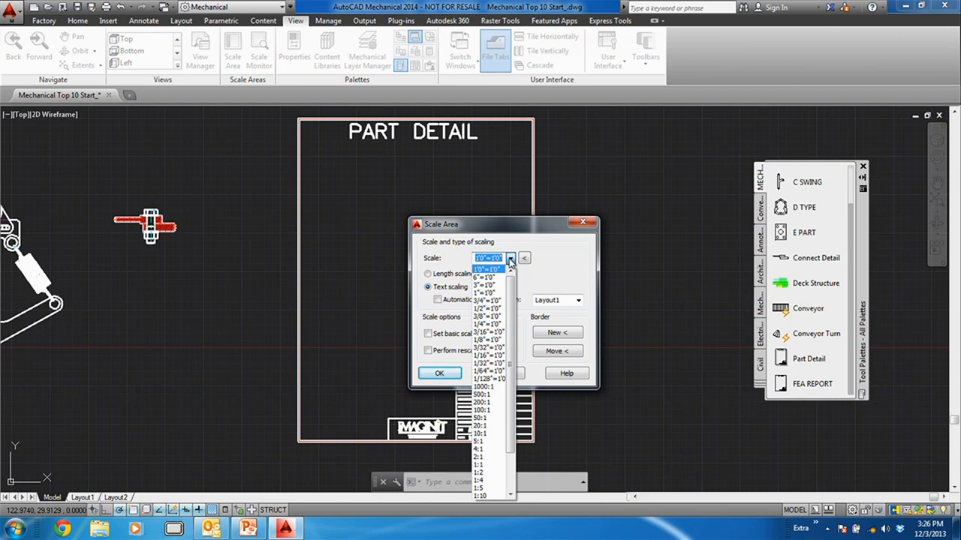
pyautogui.scroll(-2, 497, 443)
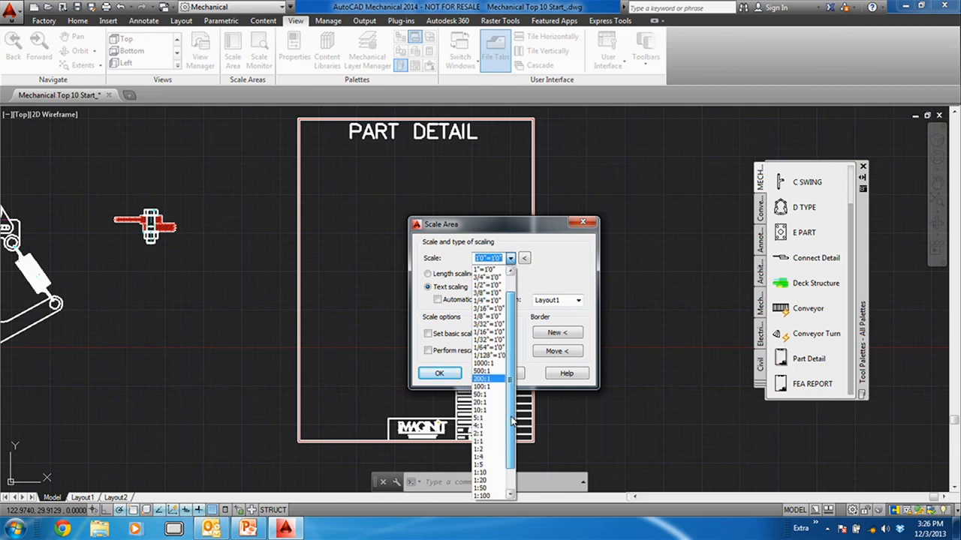
pyautogui.click(497, 451)
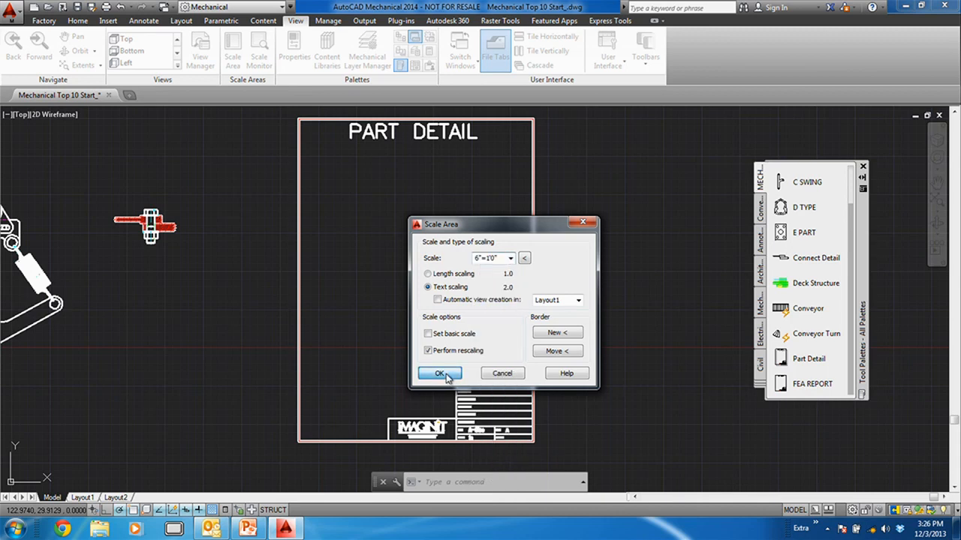
pyautogui.click(436, 373)
pyautogui.press('Return')
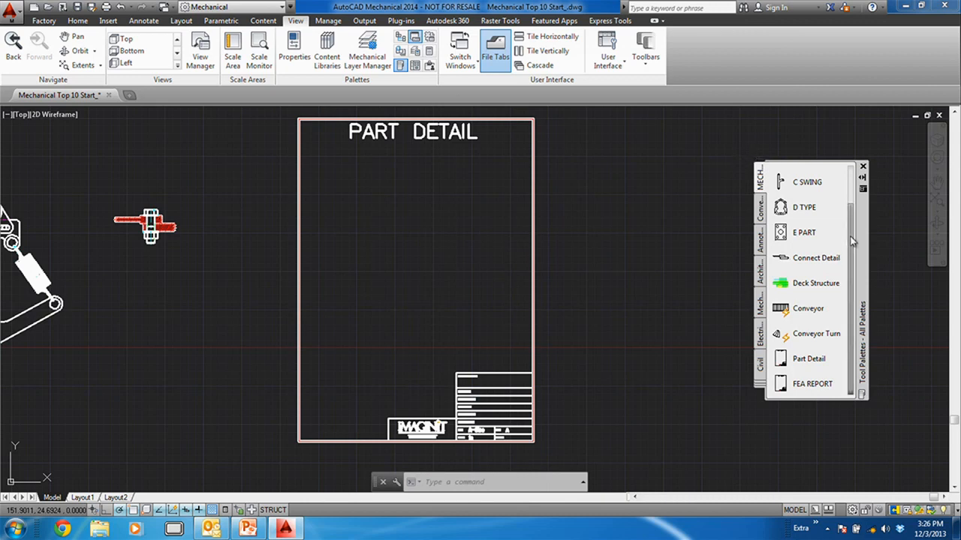
# - Insert the B TYPE part from the tool palette into the Part Detail border, above the title block
pyautogui.scroll(2, 784, 195)
pyautogui.click(781, 204)
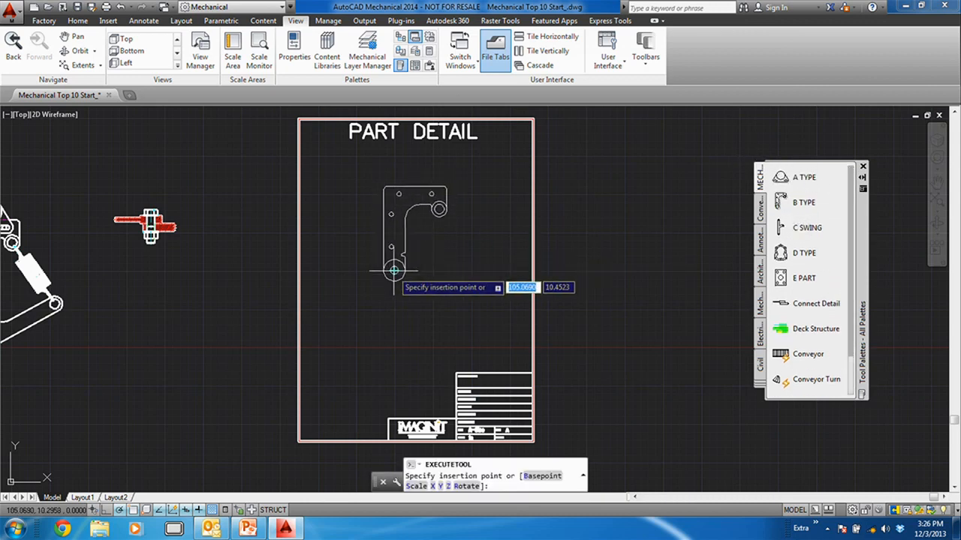
pyautogui.scroll(-2, 353, 266)
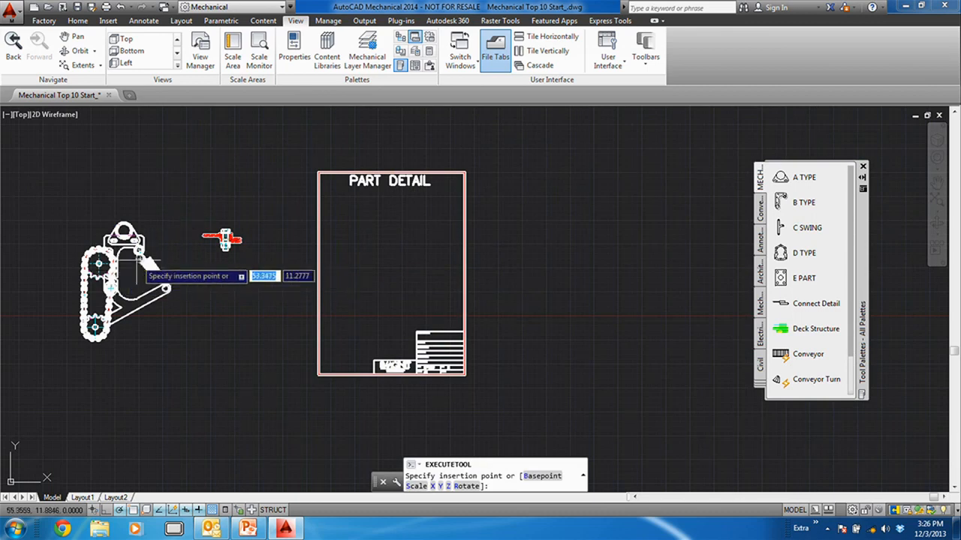
pyautogui.scroll(2, 375, 252)
pyautogui.click(342, 268)
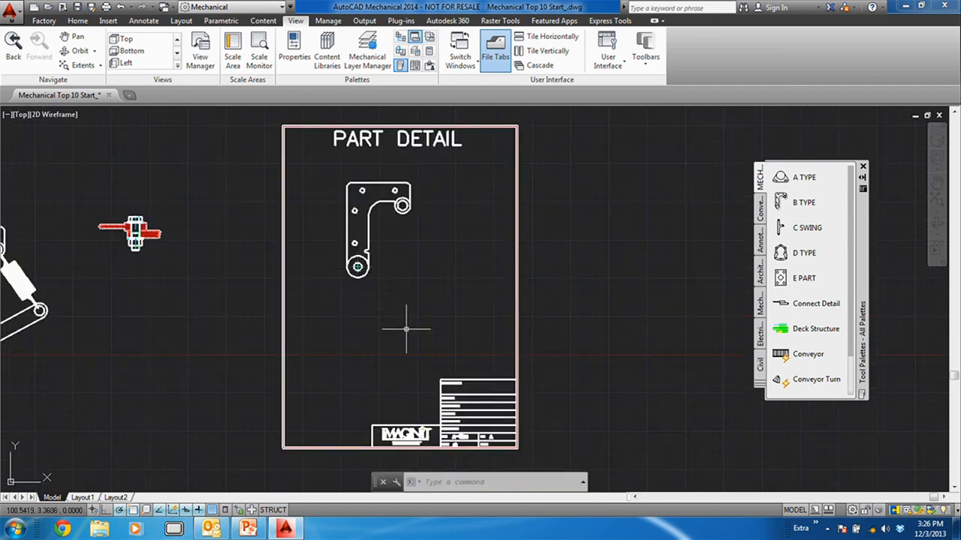
# - Power-dimension the horizontal distance from the part's left edge to the upper-left hole, using three decimal places
pyautogui.scroll(2, 360, 291)
pyautogui.moveTo(386, 255); pyautogui.dragTo(387, 312, button='middle')
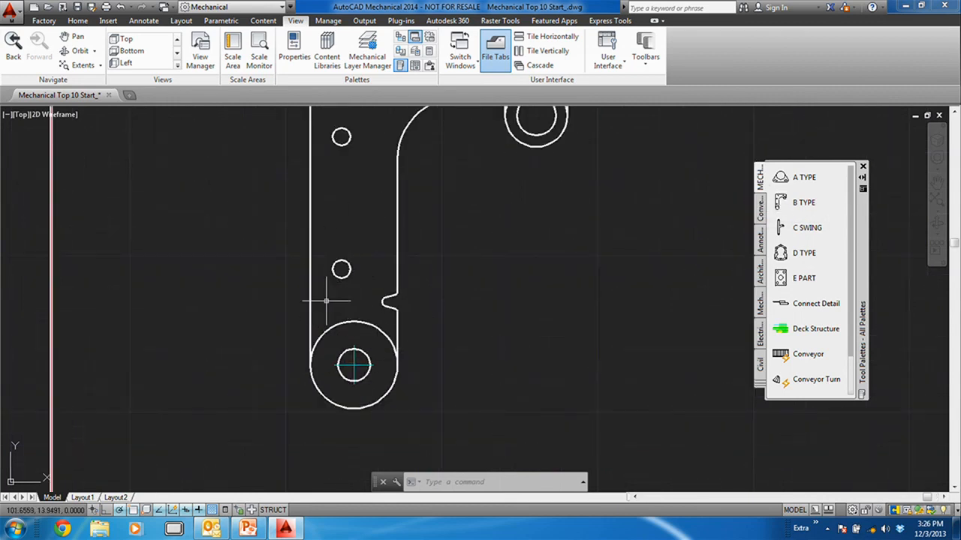
pyautogui.moveTo(363, 319); pyautogui.dragTo(343, 263, button='middle')
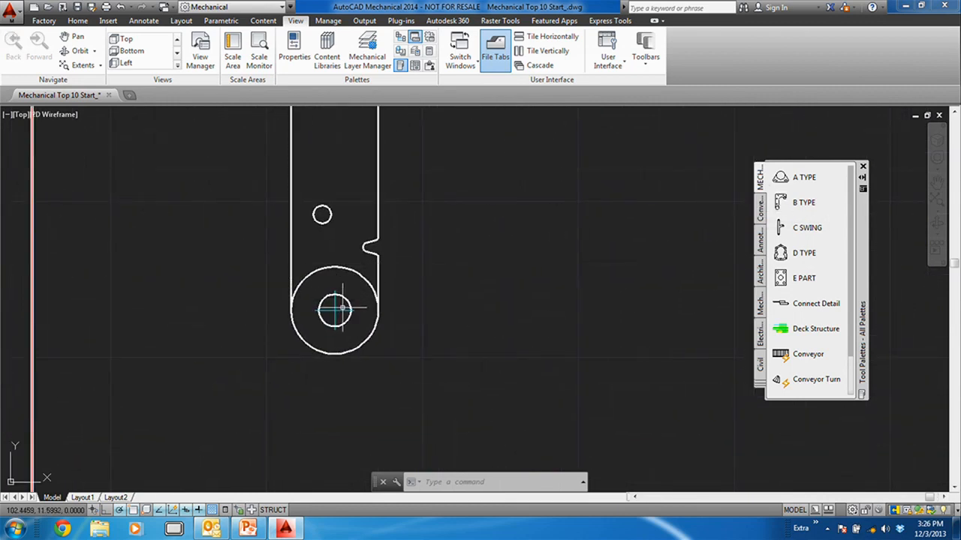
pyautogui.scroll(-4, 397, 306)
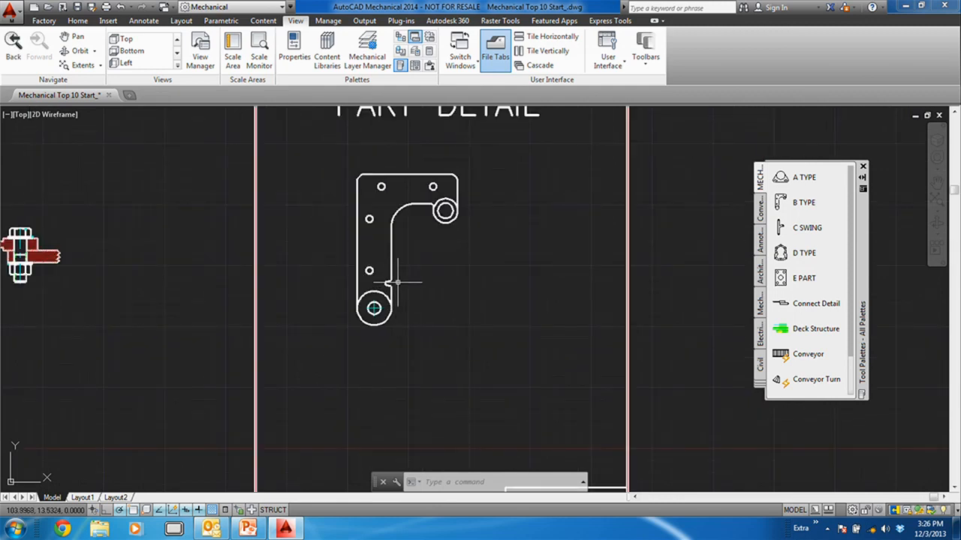
pyautogui.scroll(4, 408, 240)
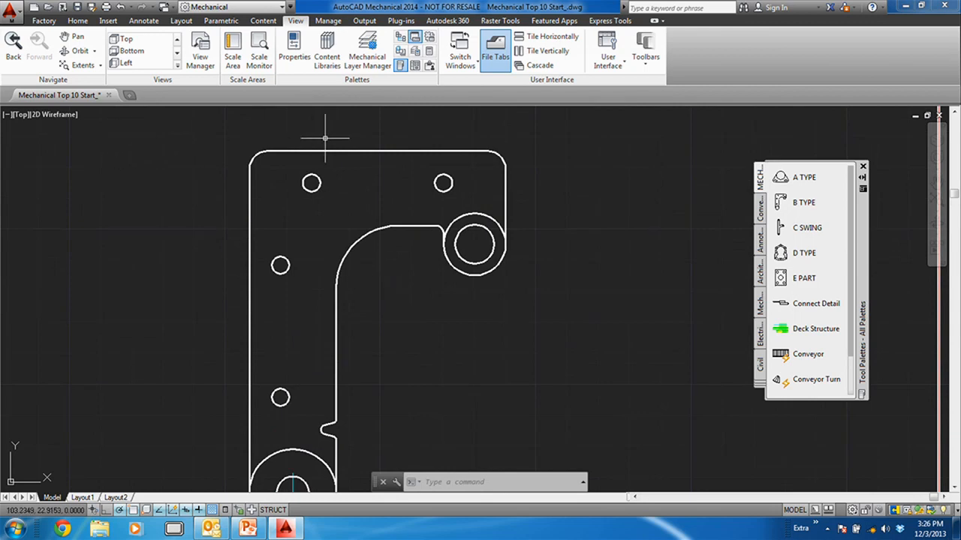
pyautogui.click(79, 20)
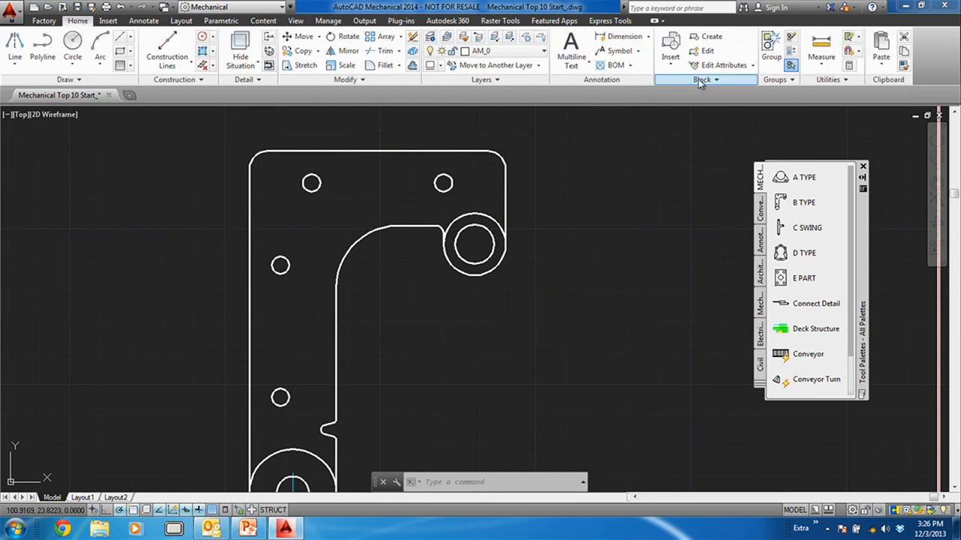
pyautogui.click(647, 36)
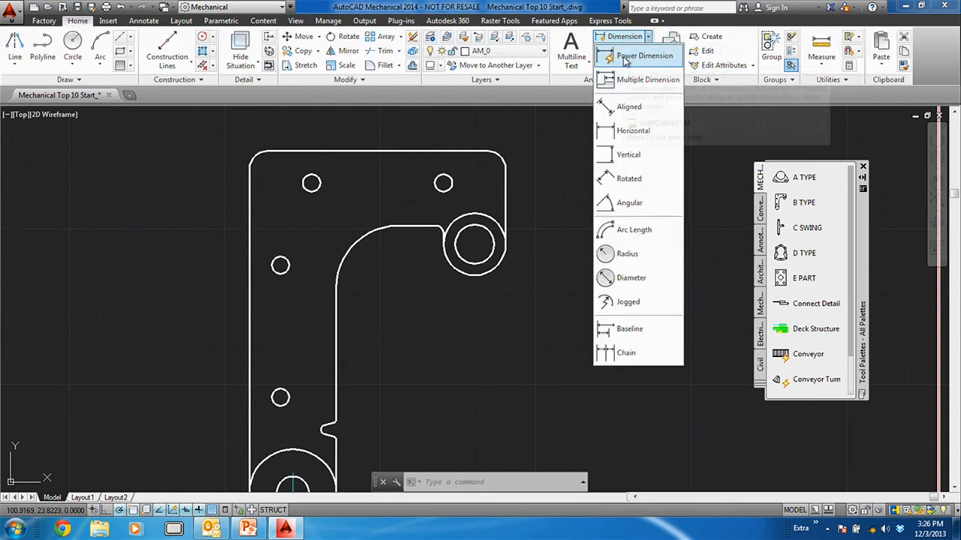
pyautogui.click(641, 57)
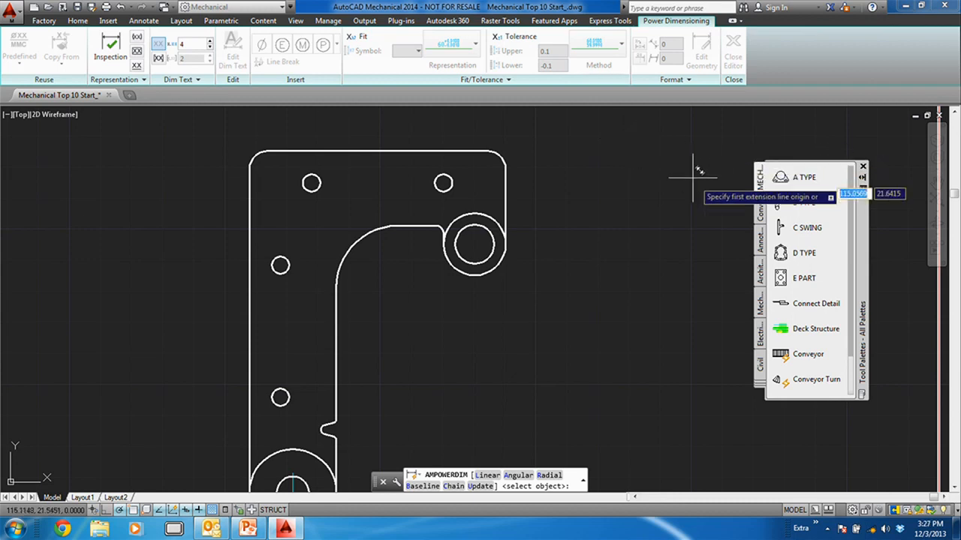
pyautogui.moveTo(608, 157); pyautogui.dragTo(623, 247, button='middle')
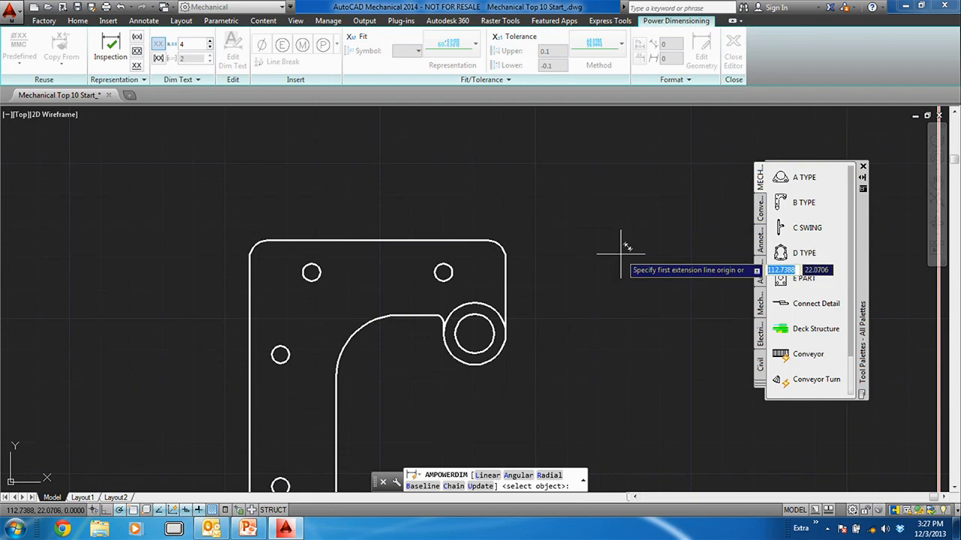
pyautogui.click(266, 258)
pyautogui.click(311, 272)
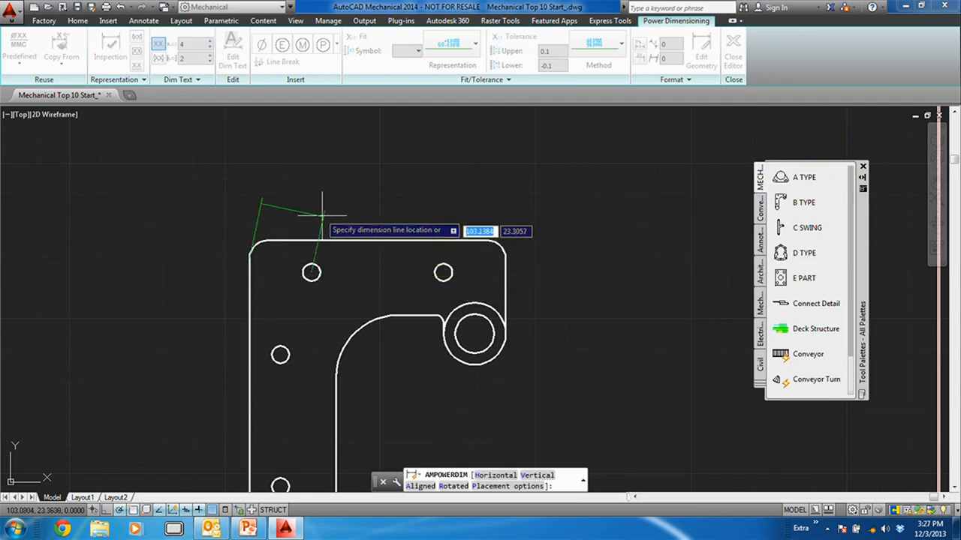
pyautogui.click(279, 227)
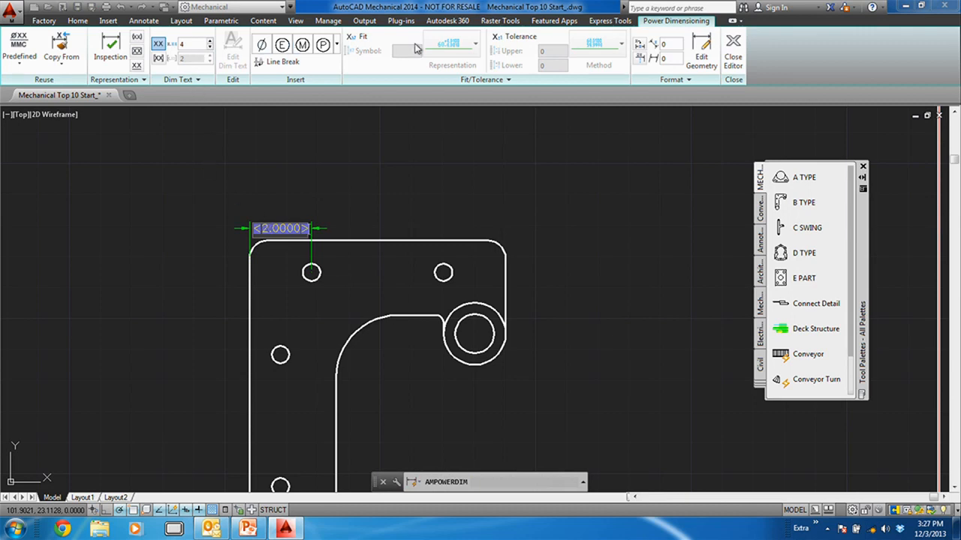
pyautogui.click(211, 48)
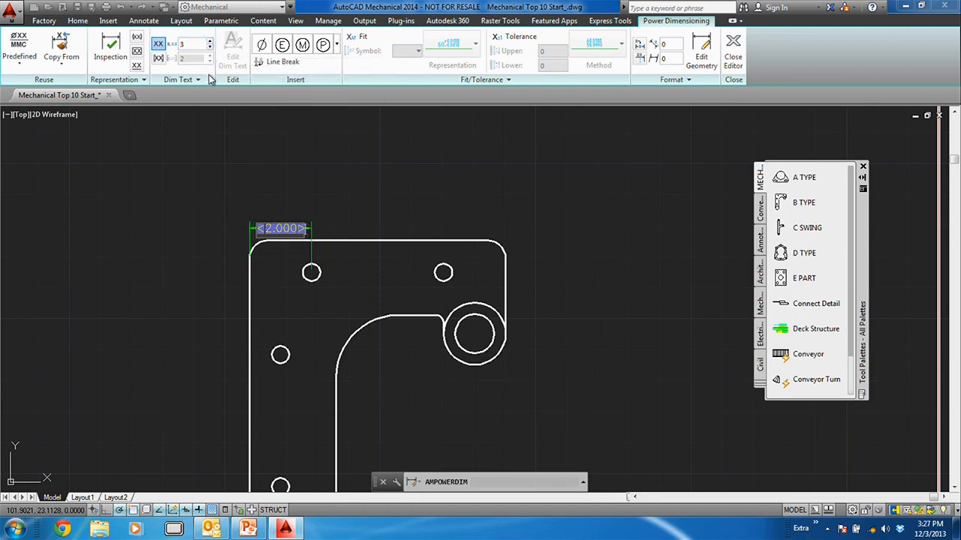
pyautogui.click(232, 120)
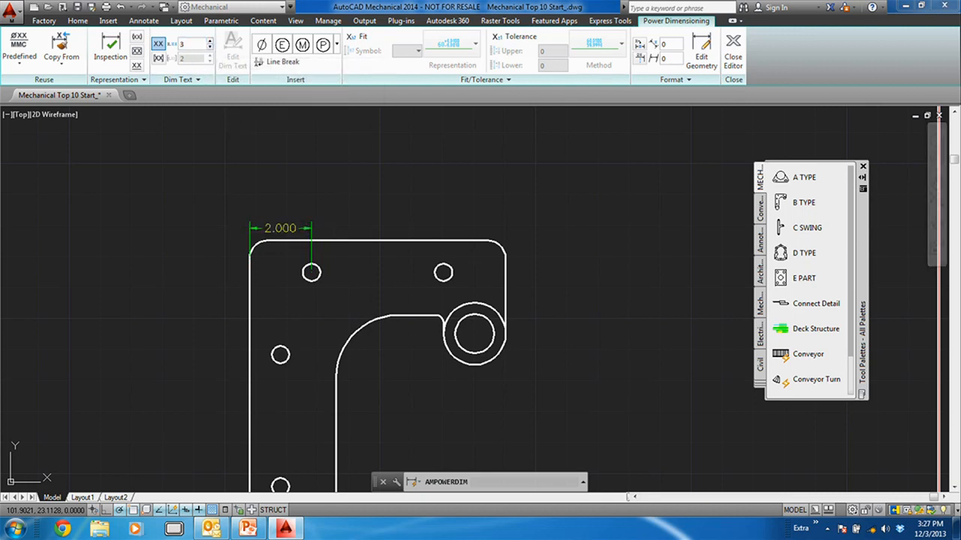
# - Stack two more horizontal power dimensions above the part, from its left edge to the upper-right hole and to its right edge
pyautogui.click(267, 258)
pyautogui.click(443, 271)
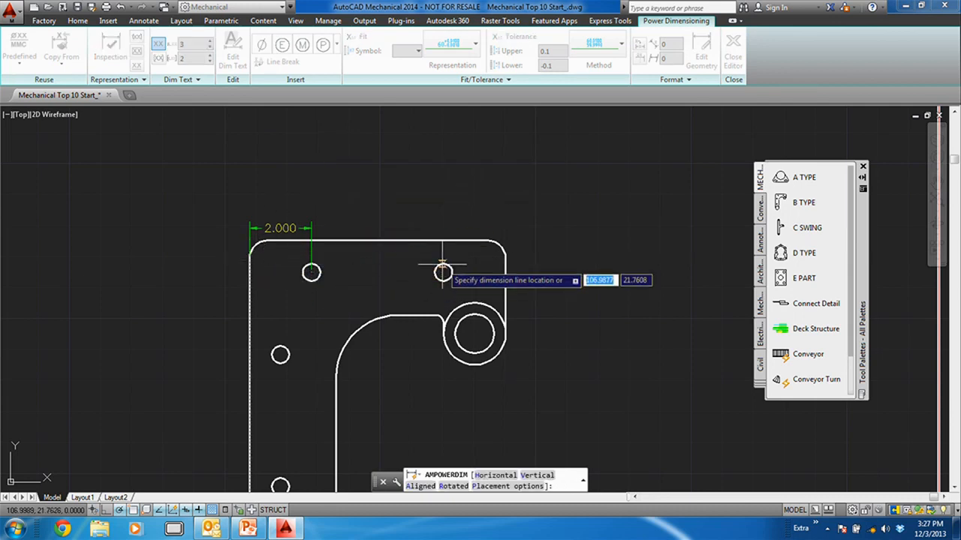
pyautogui.click(325, 201)
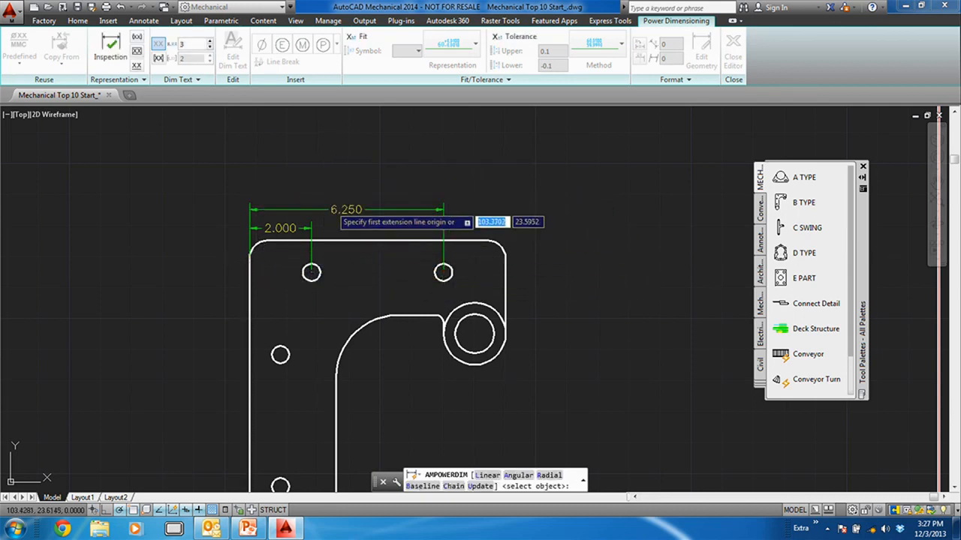
pyautogui.click(250, 258)
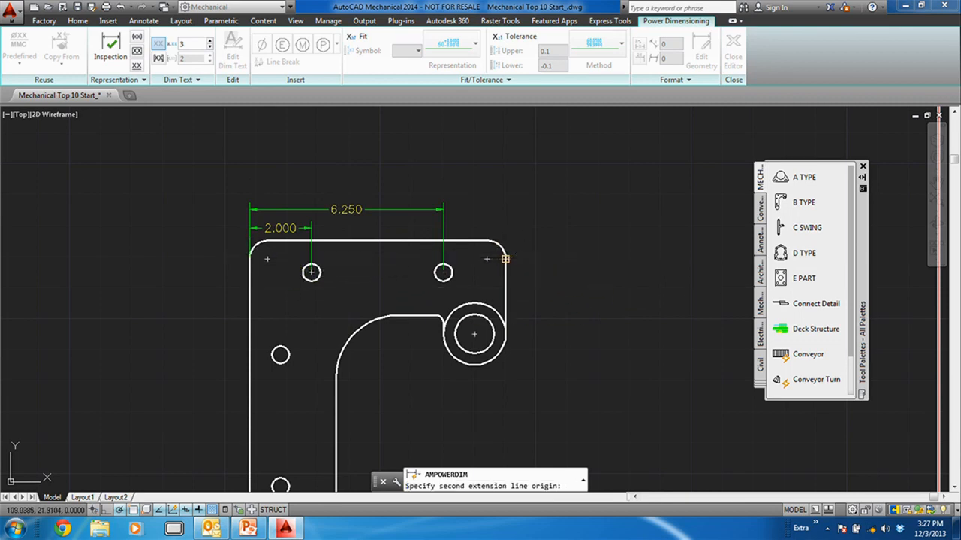
pyautogui.click(505, 258)
pyautogui.click(383, 181)
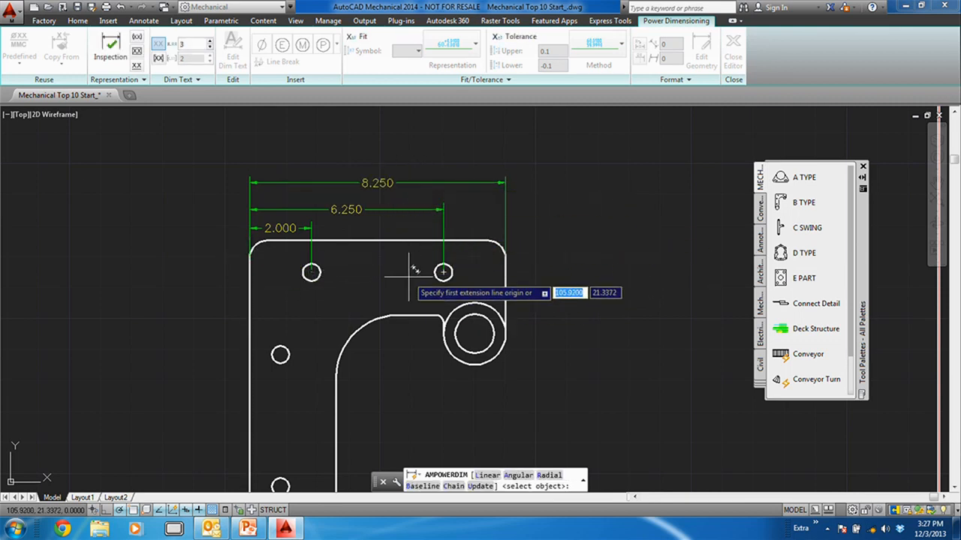
# - Add a radius power dimension to the large inside corner arc, placing its text inside the bend
pyautogui.press('Return')
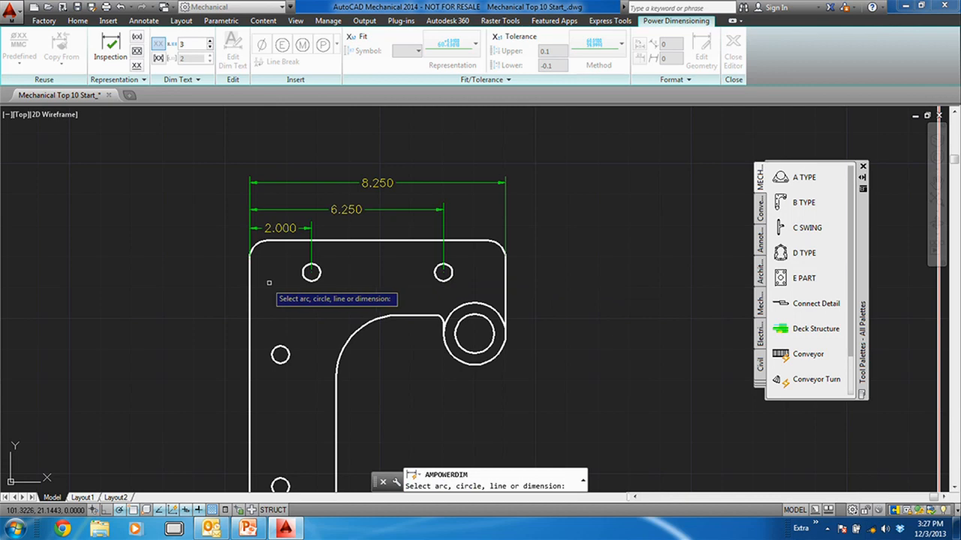
pyautogui.moveTo(360, 334); pyautogui.dragTo(302, 257, button='middle')
pyautogui.click(303, 258)
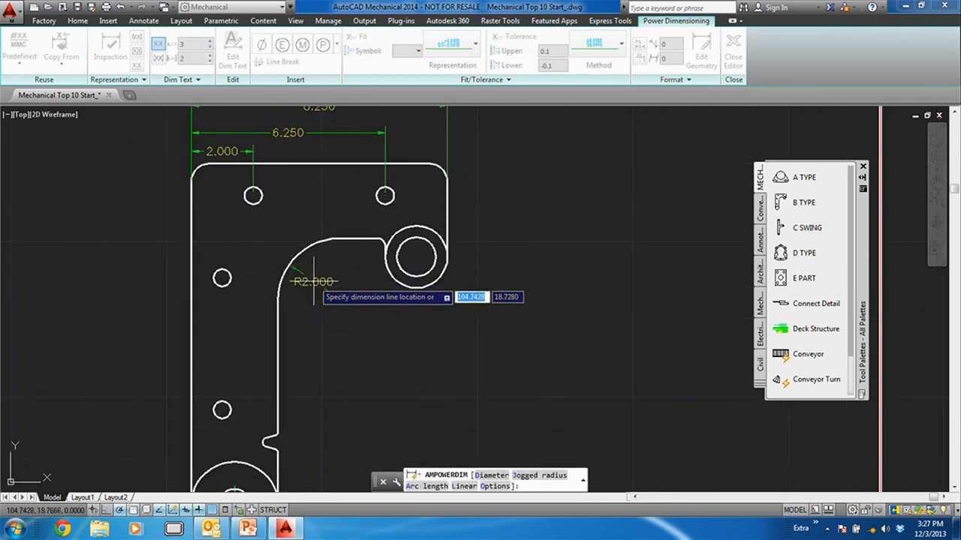
pyautogui.click(339, 300)
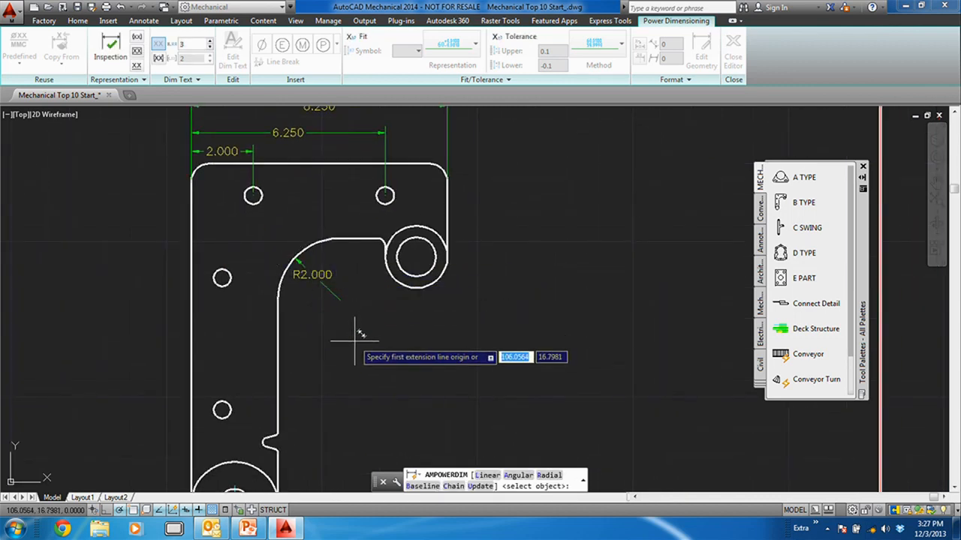
# - Add diameter power dimensions to the outer and inner circles of the right-hand boss, placed at its lower right, and end power dimensioning
pyautogui.press('Return')
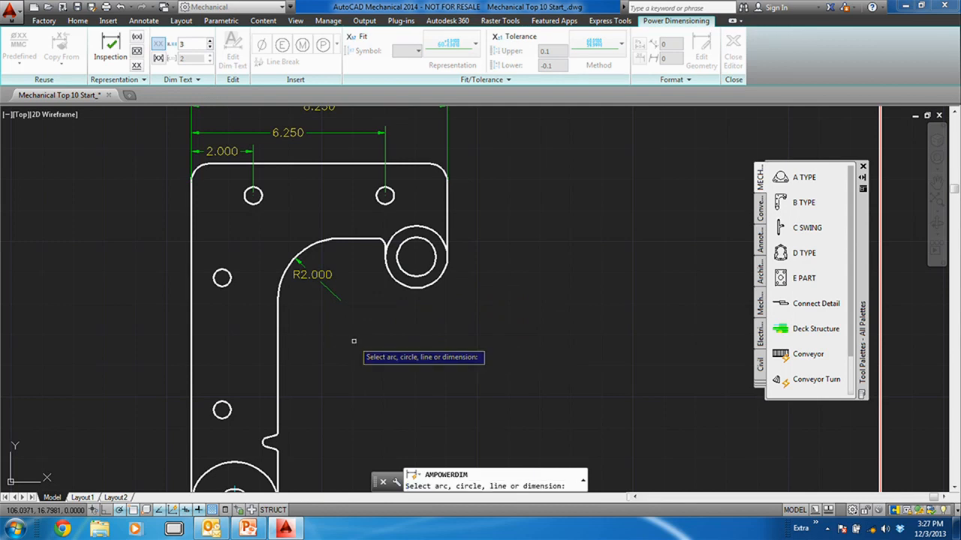
pyautogui.click(437, 284)
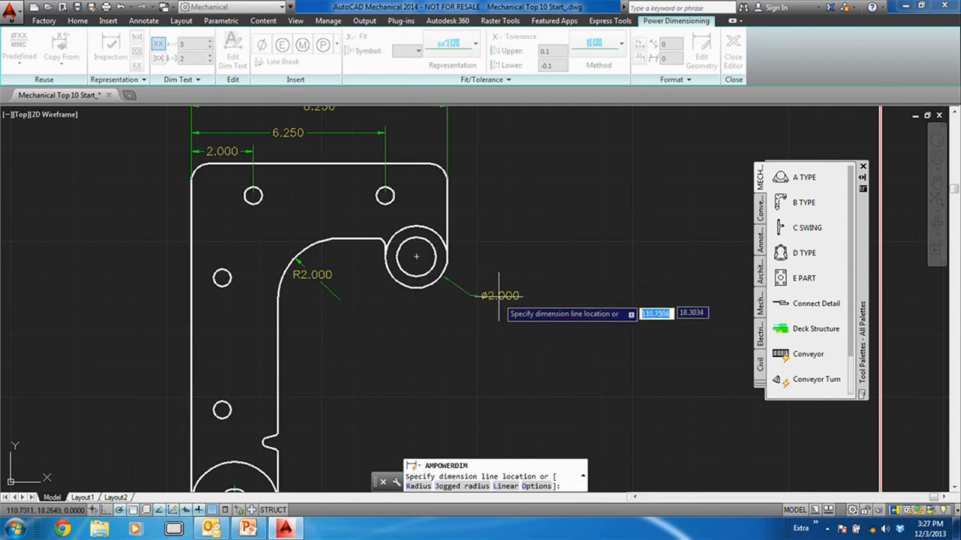
pyautogui.click(486, 308)
pyautogui.press('Return')
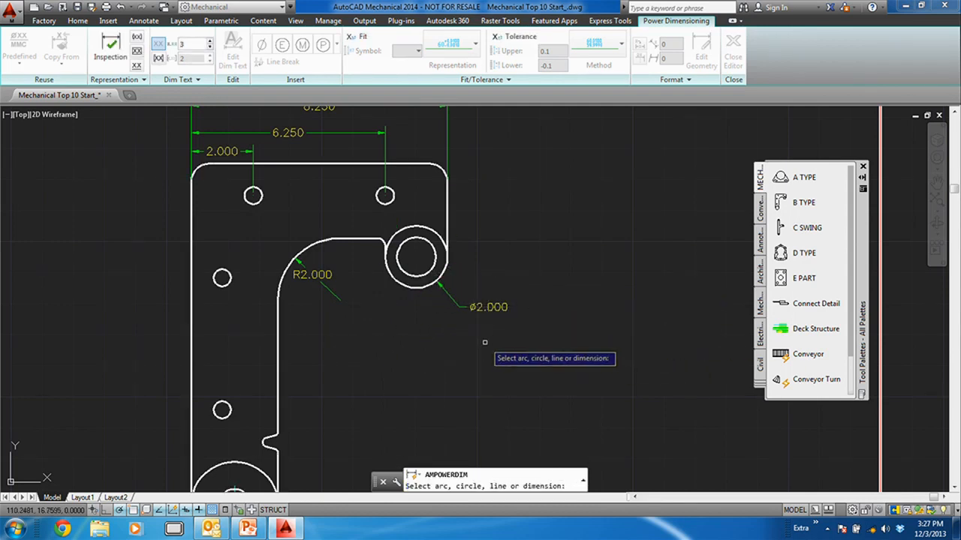
pyautogui.click(427, 273)
pyautogui.click(480, 337)
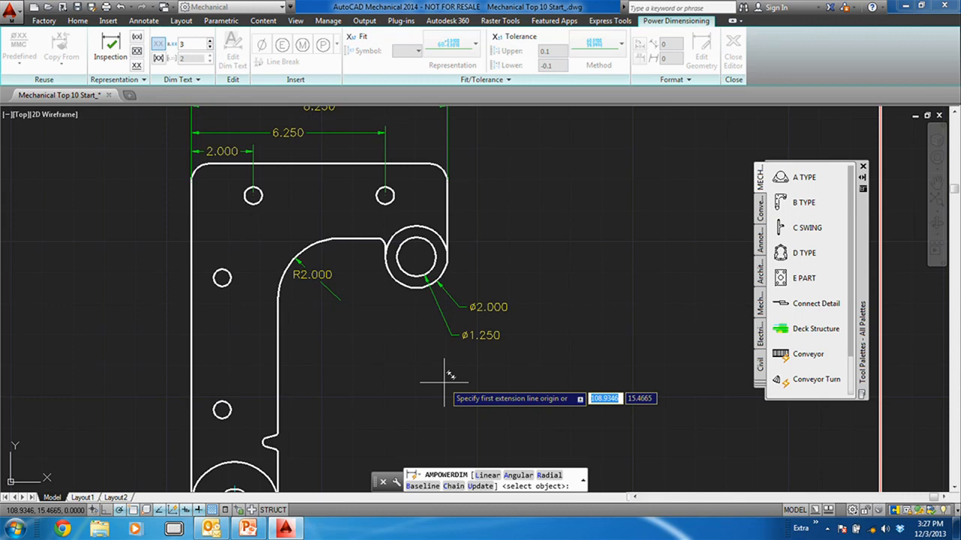
pyautogui.scroll(-2, 443, 373)
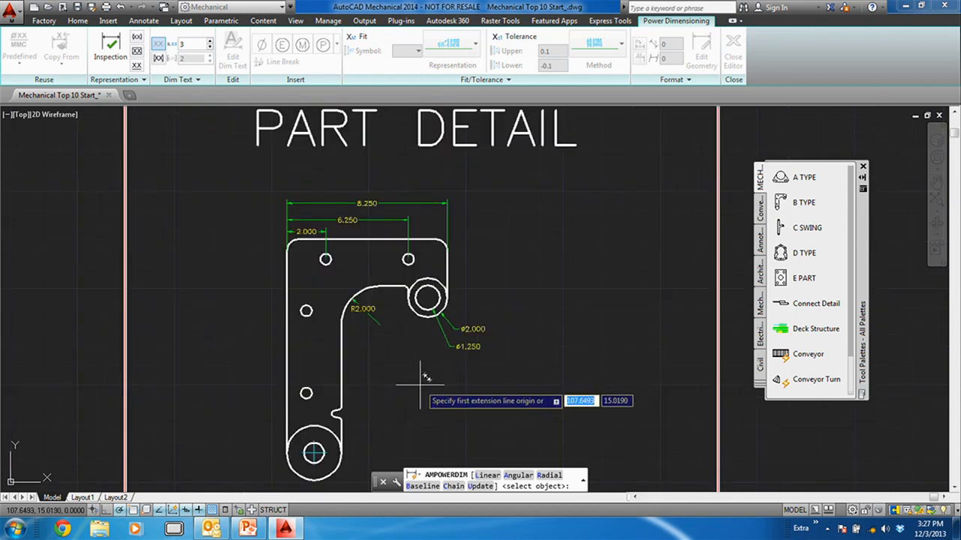
pyautogui.press('Return')
pyautogui.press('Escape')
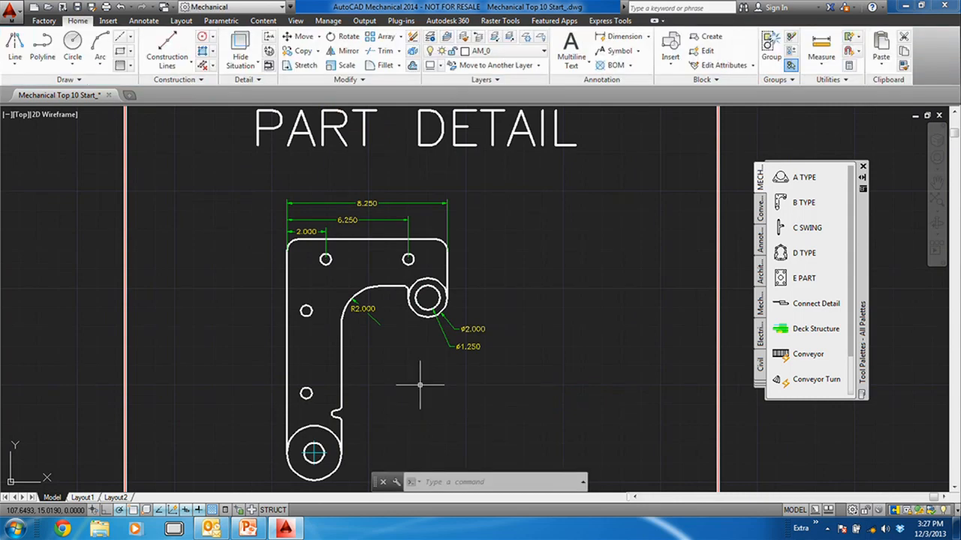
# - Create Parallel multiple dimensions of type Baseline, Inside Out, for the whole part, as vertical dimensions from the lower boss's bottom, placed left of the part
pyautogui.click(647, 36)
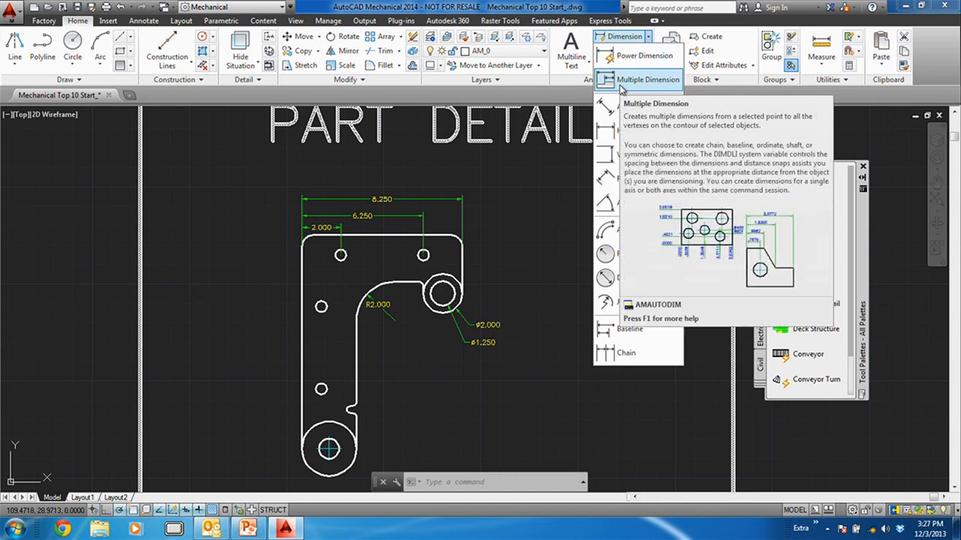
pyautogui.click(621, 85)
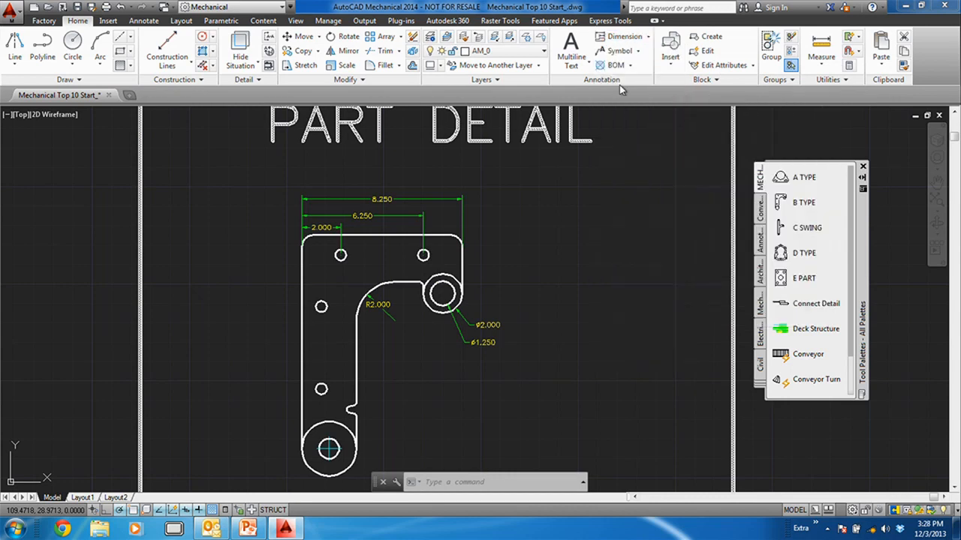
pyautogui.click(61, 186)
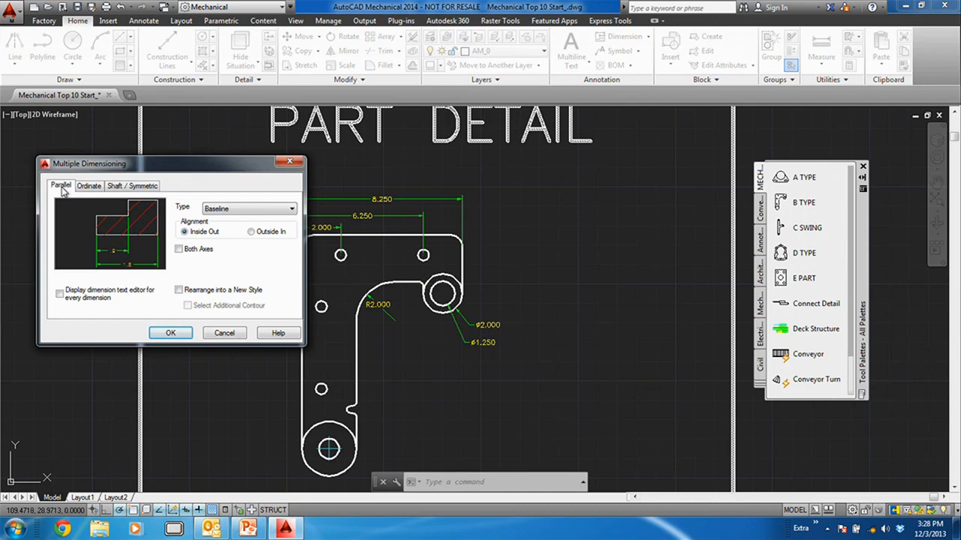
pyautogui.click(172, 333)
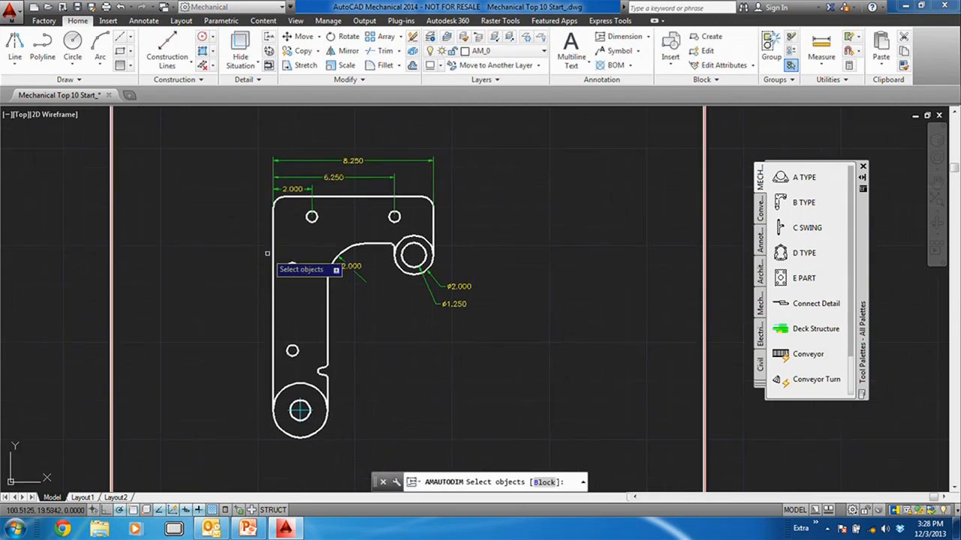
pyautogui.rightClick(249, 340)
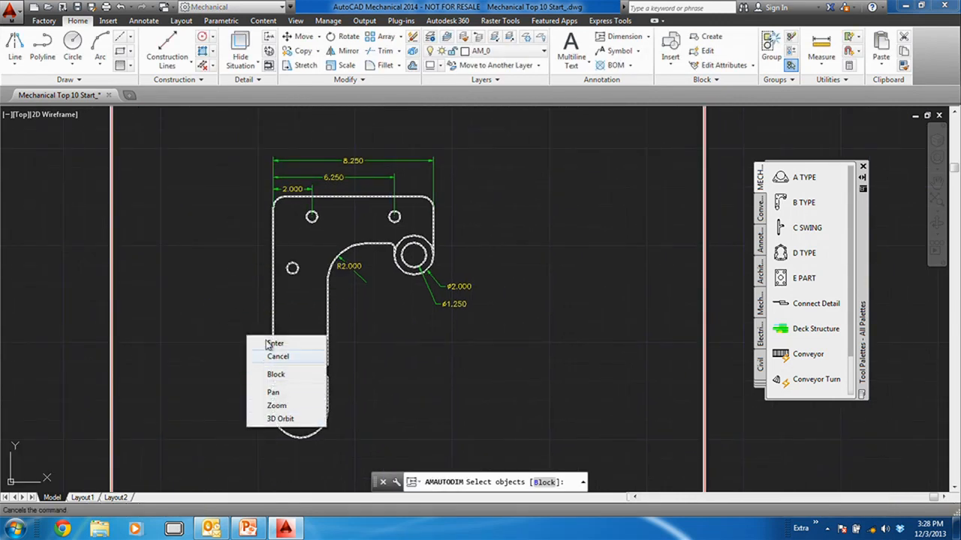
pyautogui.click(275, 345)
pyautogui.click(299, 410)
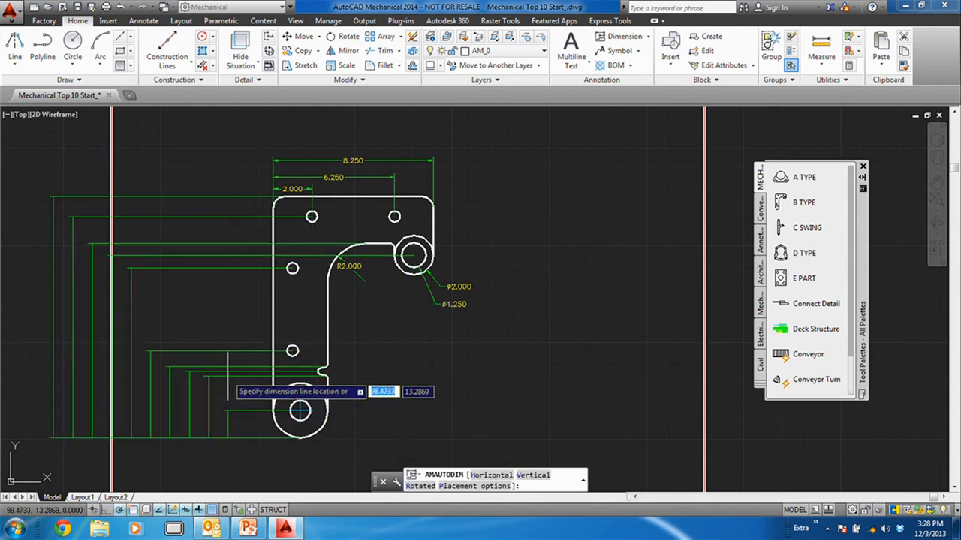
pyautogui.click(260, 375)
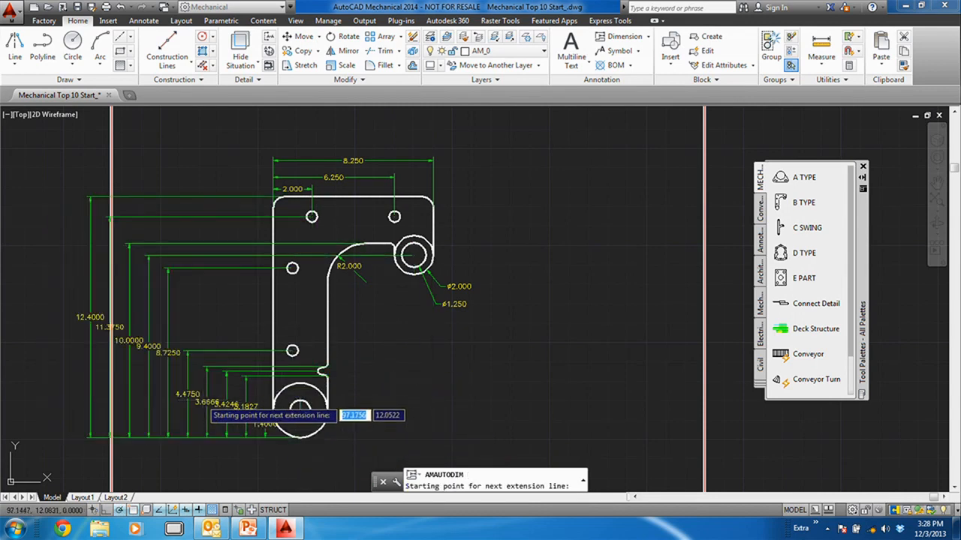
# - End multiple dimensioning and power-erase the three notch dimensions and the vertical dimensions to the inside upper edge and the right-hand boss
pyautogui.moveTo(203, 379); pyautogui.dragTo(253, 330, button='middle')
pyautogui.press('Return')
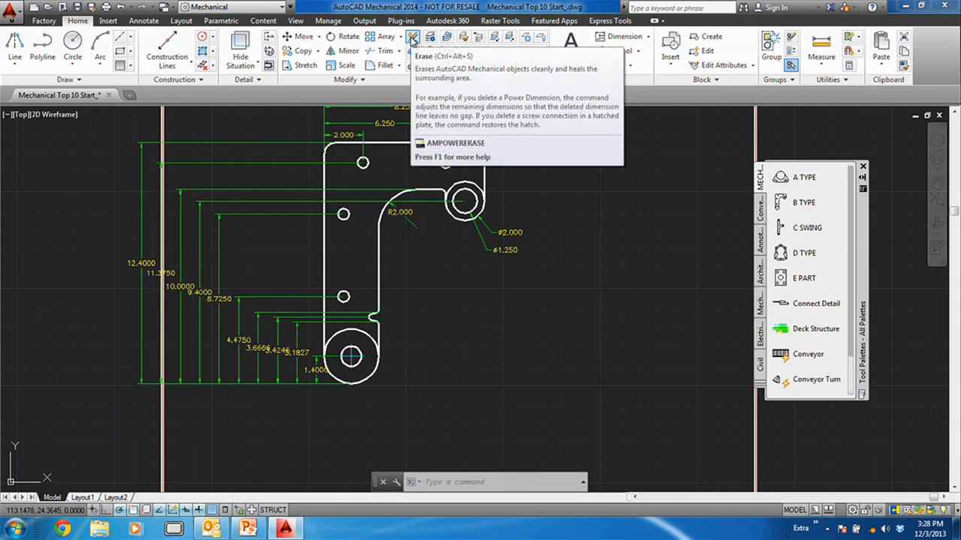
pyautogui.click(412, 38)
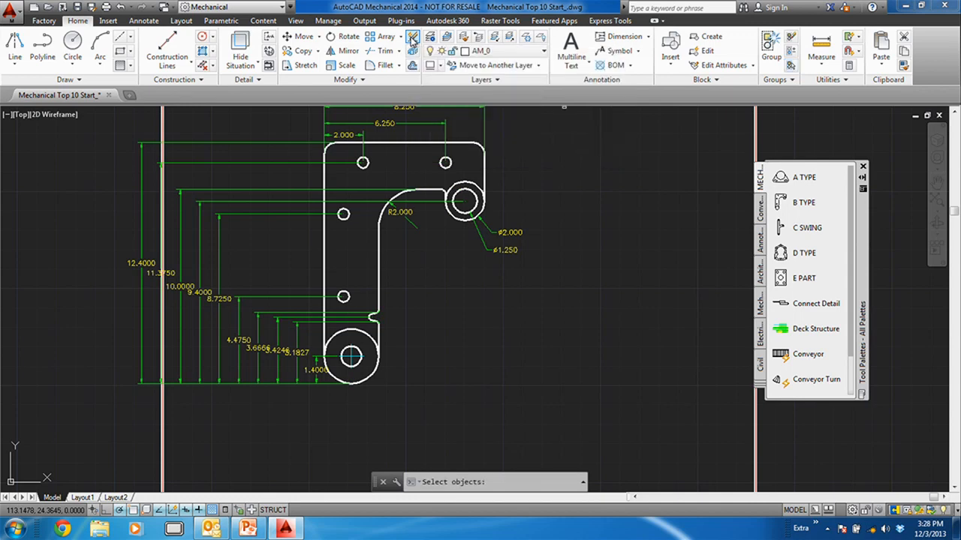
pyautogui.scroll(2, 309, 330)
pyautogui.click(316, 326)
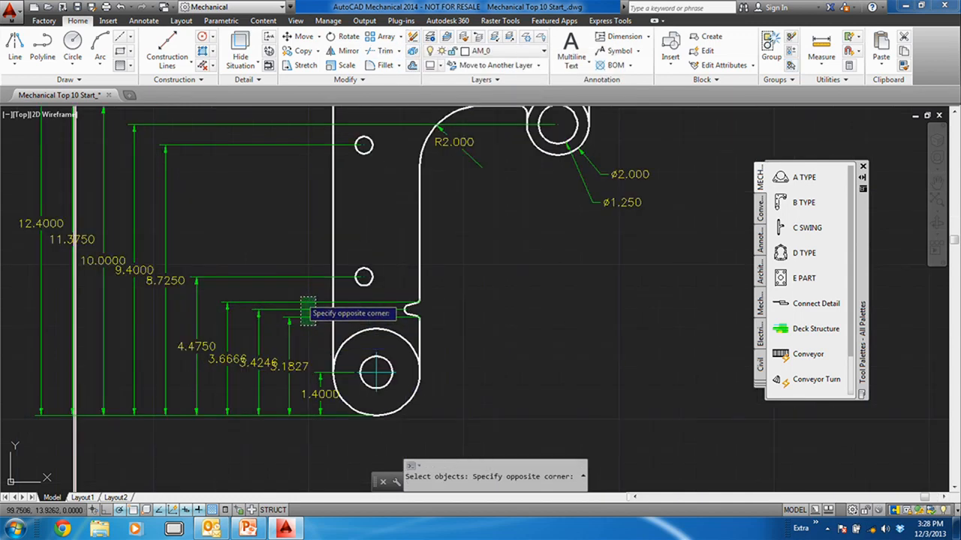
pyautogui.click(301, 296)
pyautogui.moveTo(288, 188); pyautogui.dragTo(310, 285, button='middle')
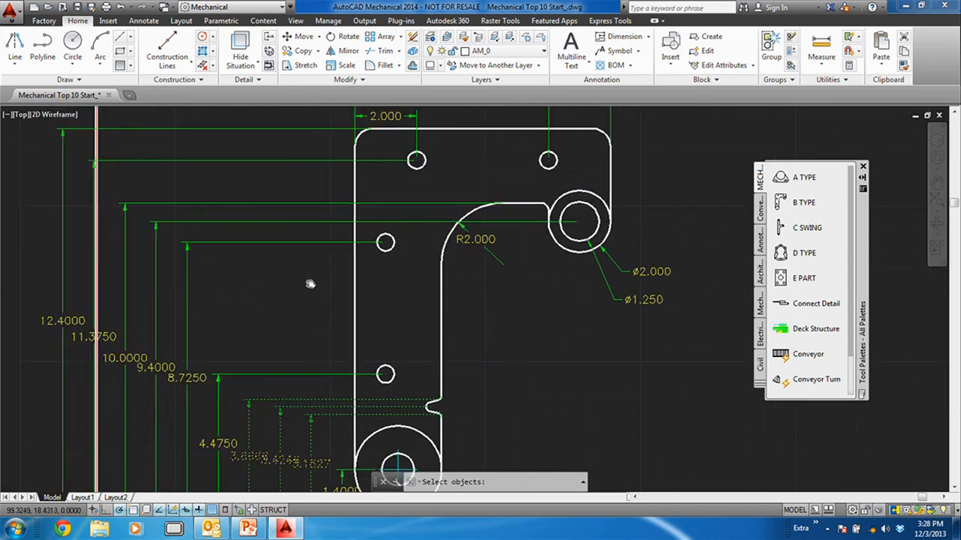
pyautogui.click(294, 227)
pyautogui.click(271, 193)
pyautogui.press('Return')
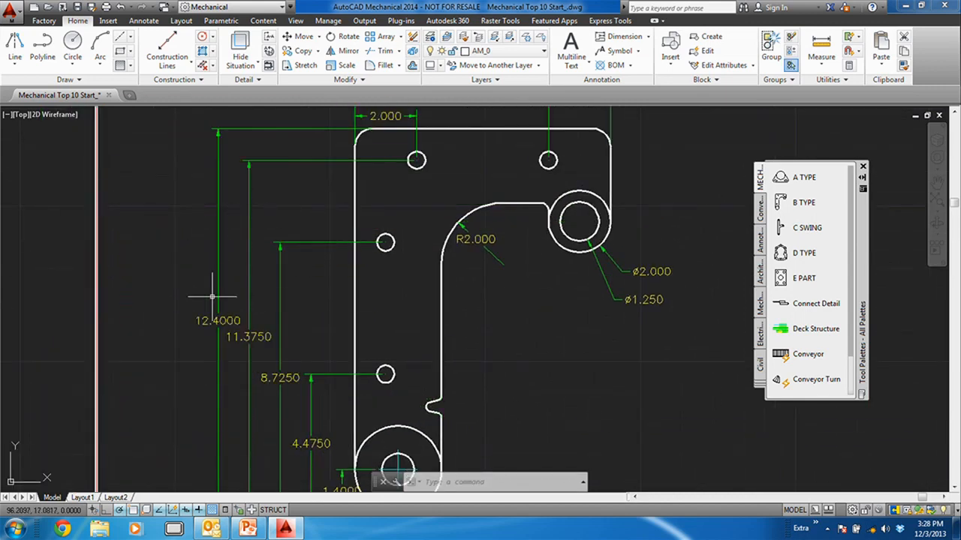
# - Select all the remaining vertical baseline dimensions beside the part for power dimension editing
pyautogui.scroll(-2, 215, 297)
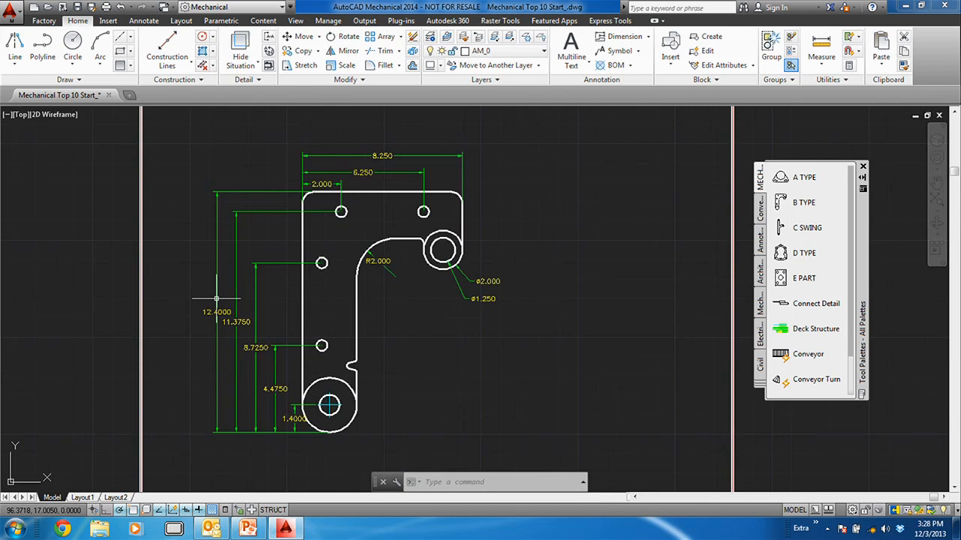
pyautogui.moveTo(216, 300); pyautogui.dragTo(204, 227, button='middle')
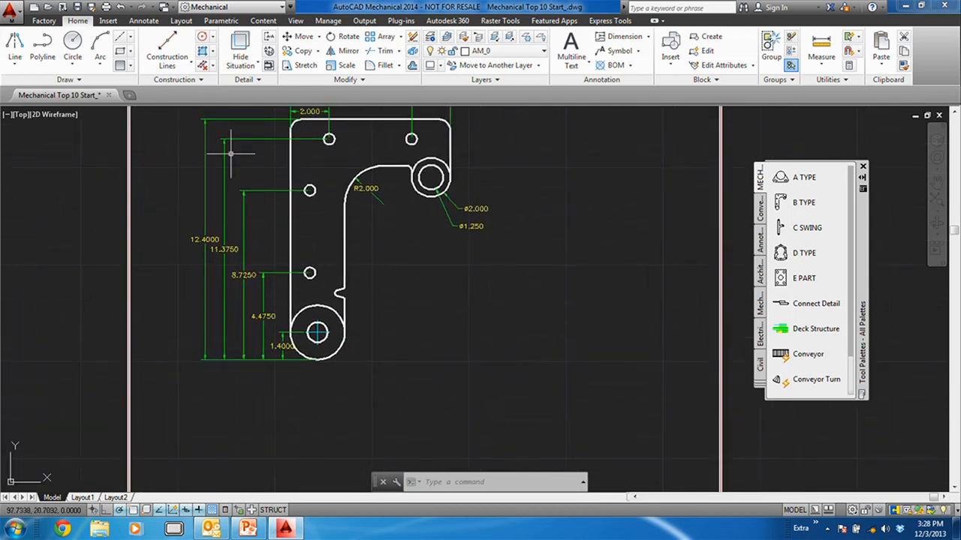
pyautogui.click(290, 387)
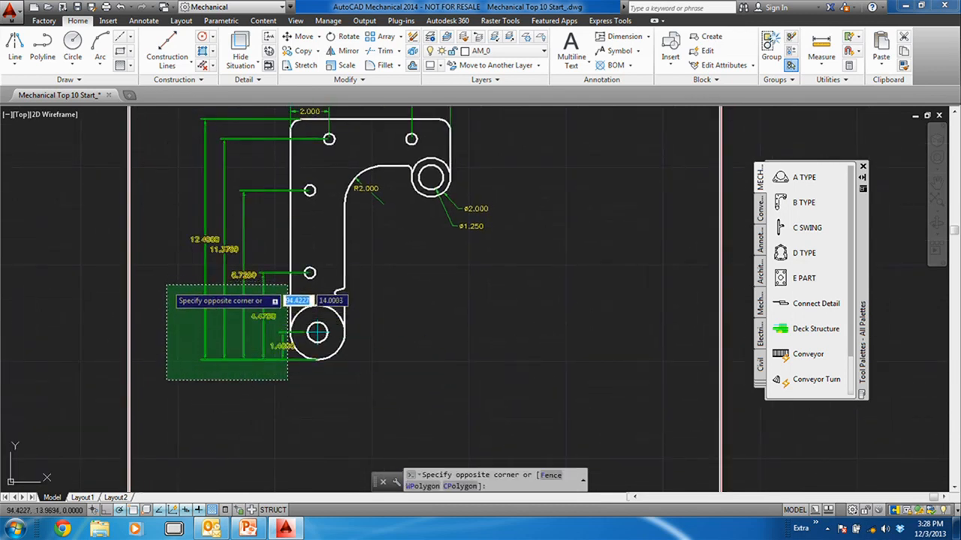
pyautogui.click(151, 252)
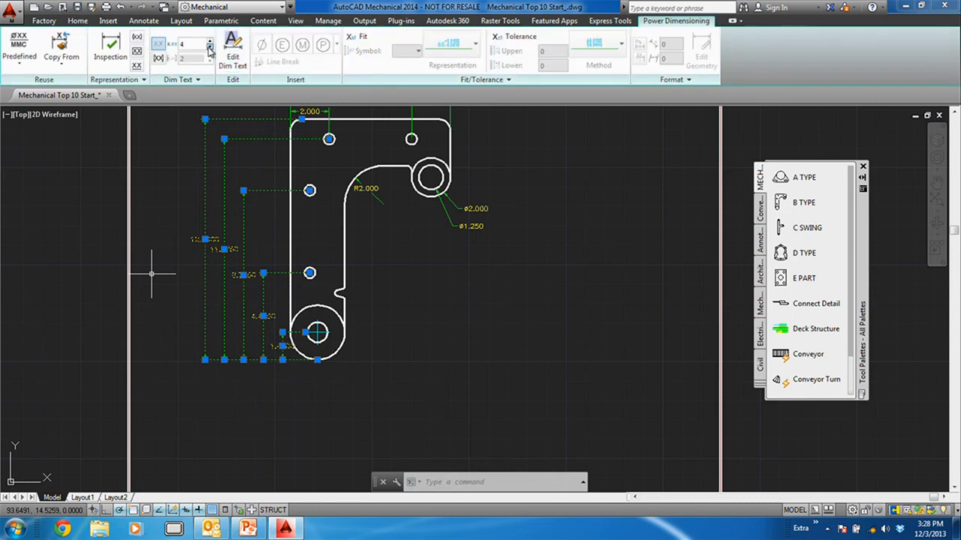
# - Try erasing the selected vertical dimensions beside the L-shaped bracket, and undo the deletion
pyautogui.press('Delete')
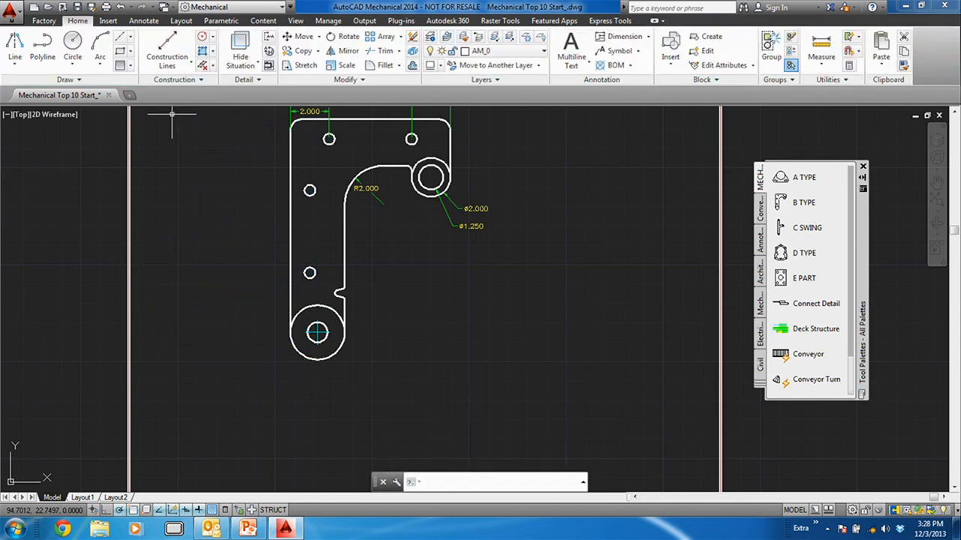
pyautogui.click(121, 6)
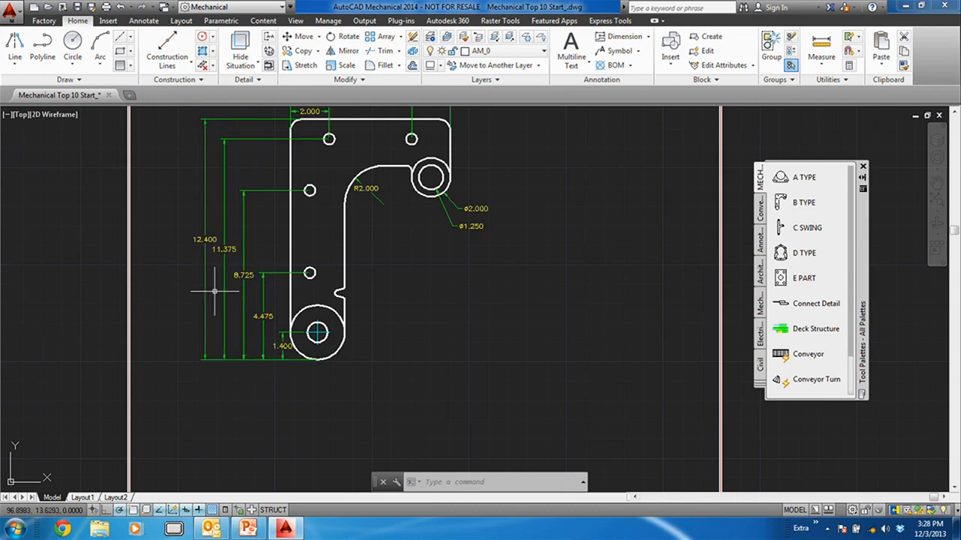
# - Attach a leader note reading Ø1.0310 THRU to the inner circle at the bracket's lower end, using the HOLE DRILLED Template 1
pyautogui.scroll(-3, 301, 285)
pyautogui.scroll(3, 306, 309)
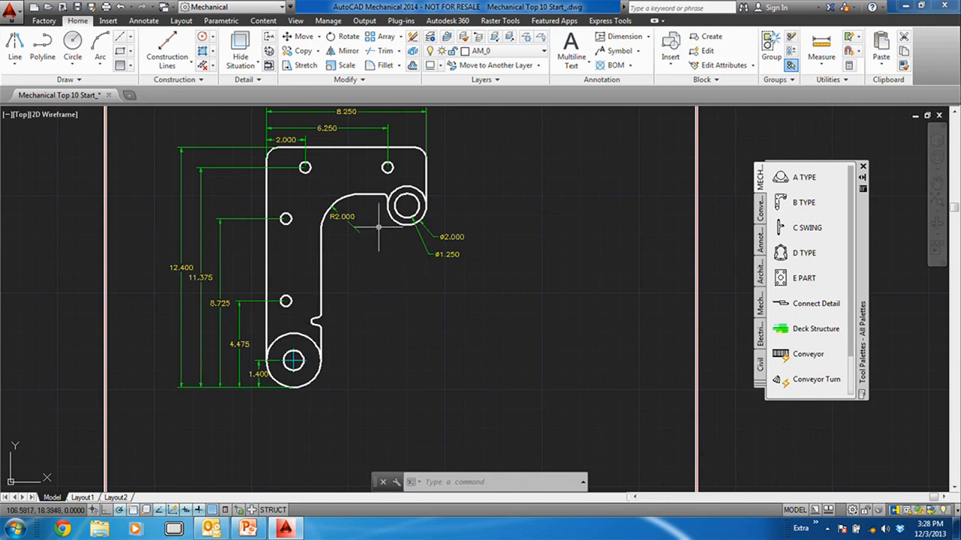
pyautogui.click(620, 51)
pyautogui.scroll(2, 294, 358)
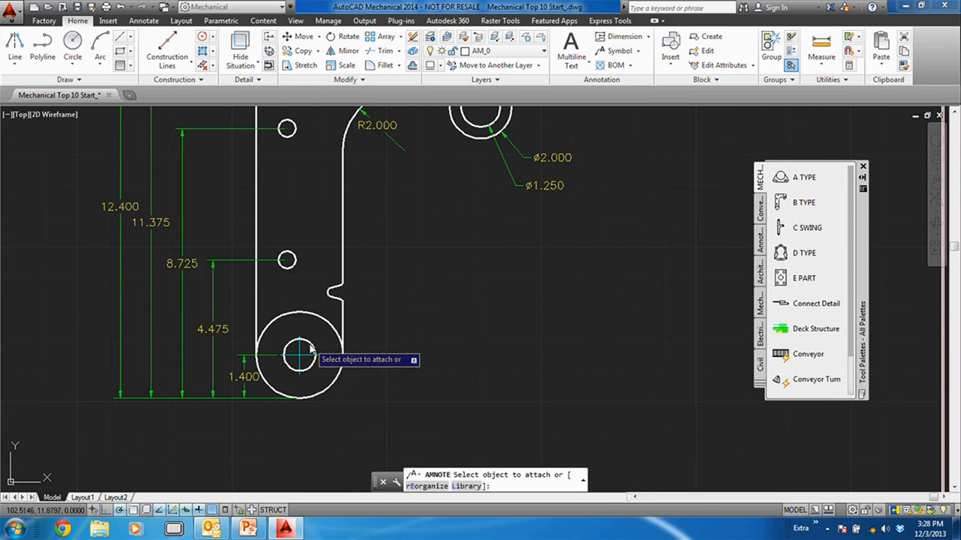
pyautogui.click(316, 363)
pyautogui.click(373, 392)
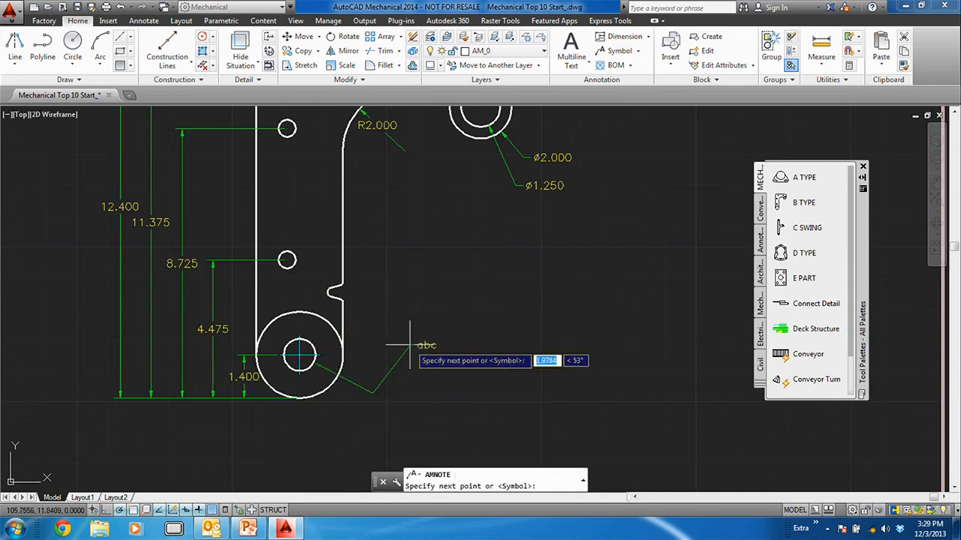
pyautogui.press('Return')
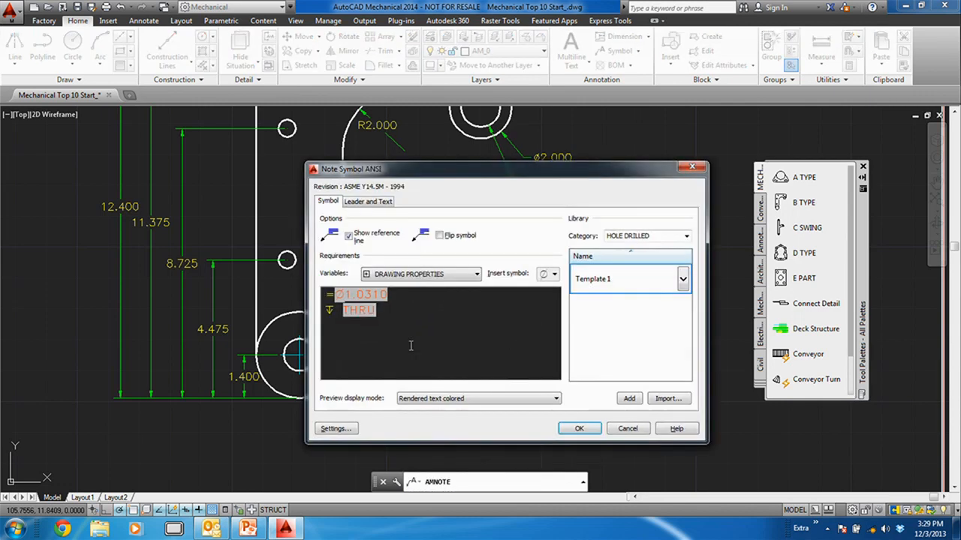
pyautogui.click(580, 429)
pyautogui.scroll(2, 353, 402)
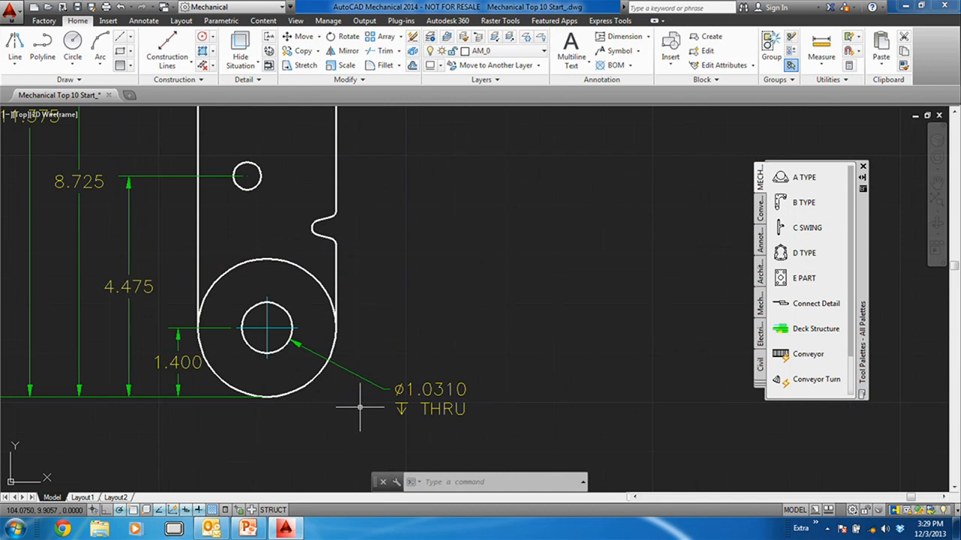
# - Insert the D TYPE part below the dimensioned bracket, inside the drawing border
pyautogui.scroll(-4, 421, 338)
pyautogui.scroll(2, 326, 270)
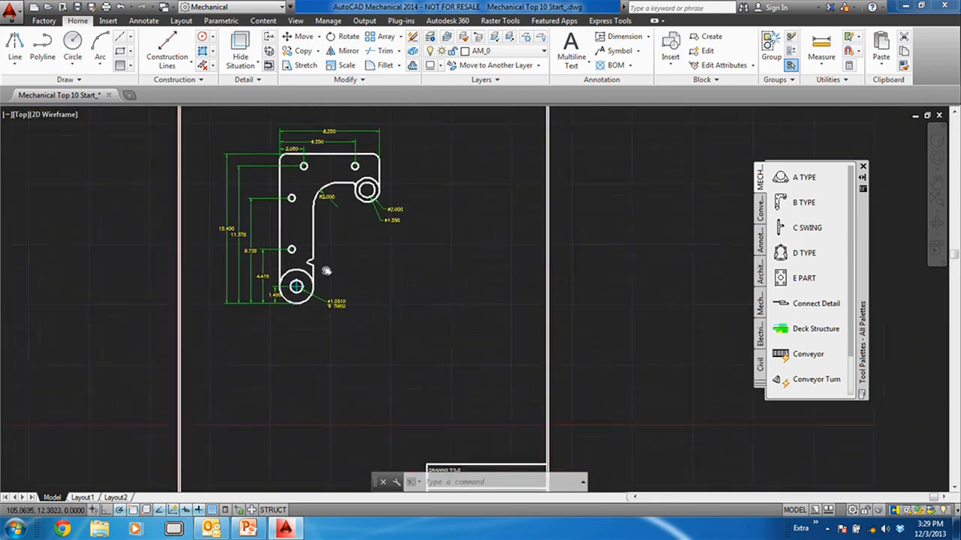
pyautogui.moveTo(323, 264); pyautogui.dragTo(344, 230, button='middle')
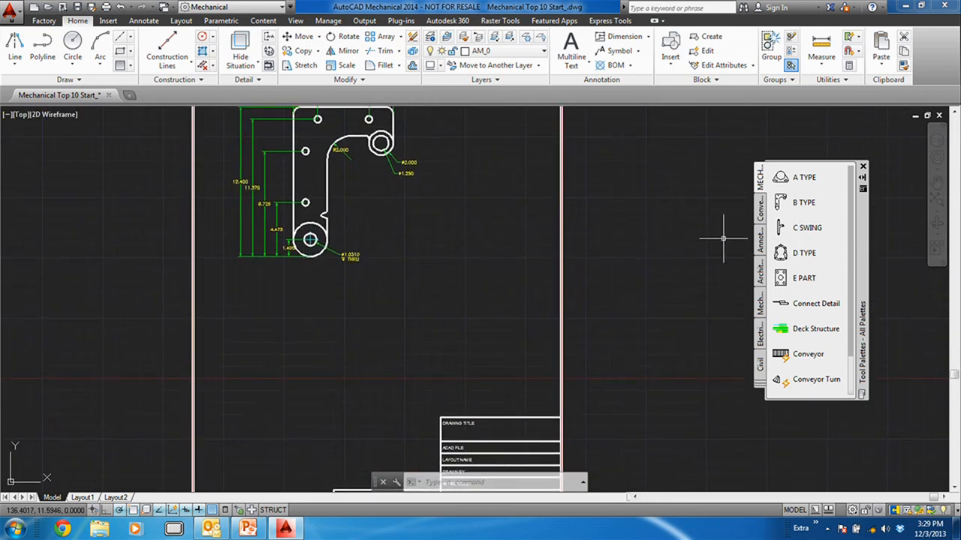
pyautogui.click(781, 253)
pyautogui.click(278, 319)
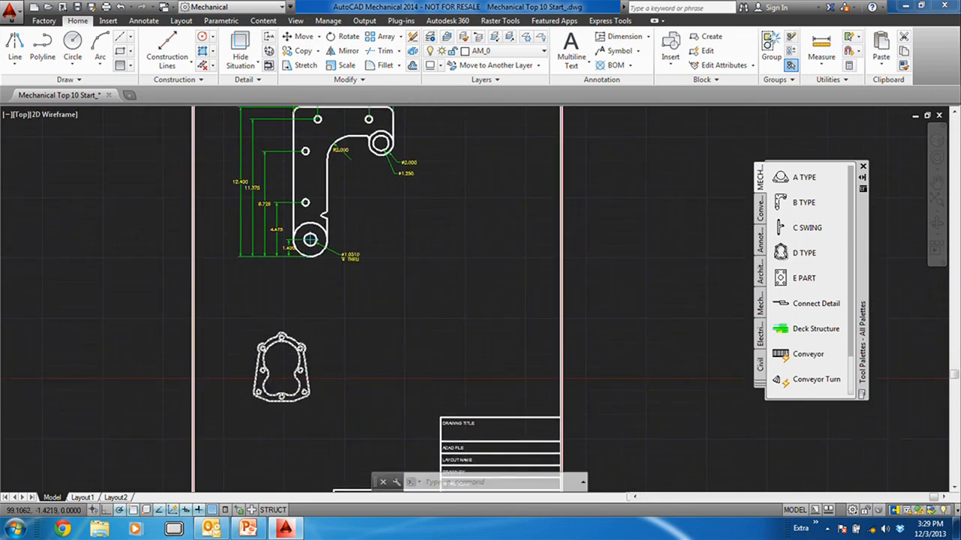
pyautogui.scroll(3, 270, 360)
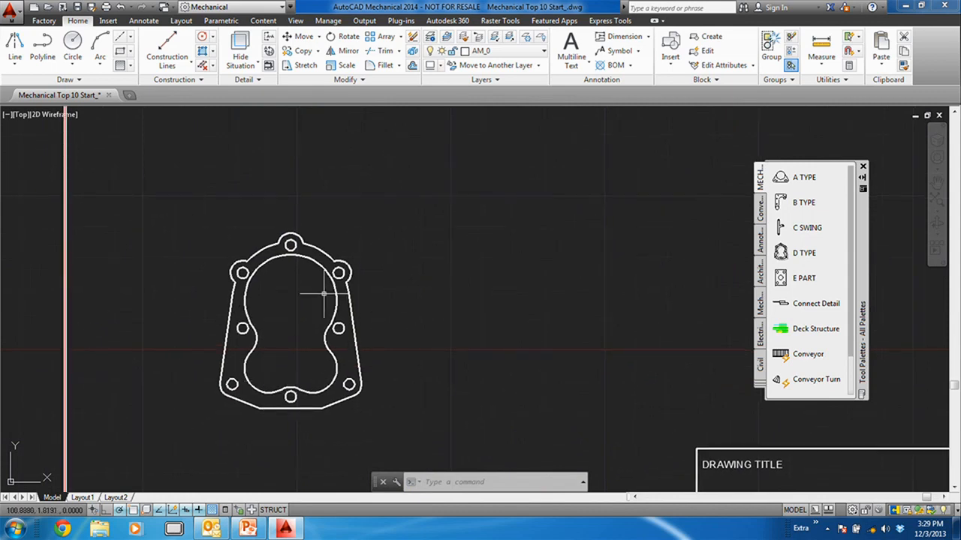
pyautogui.scroll(-2, 275, 301)
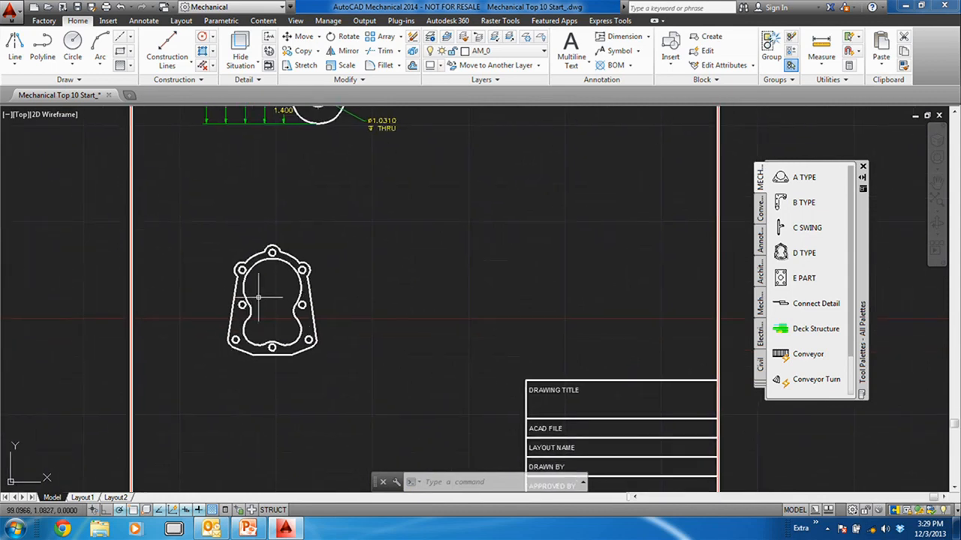
# - Edit the D TYPE block in place and add centerline crosses to all of its bolt holes
pyautogui.scroll(2, 301, 257)
pyautogui.doubleClick(300, 240)
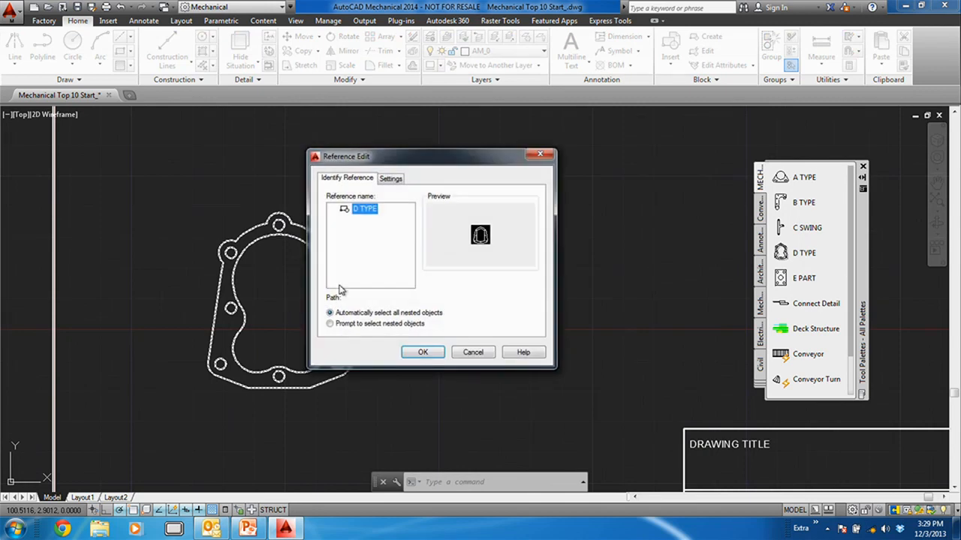
pyautogui.click(423, 353)
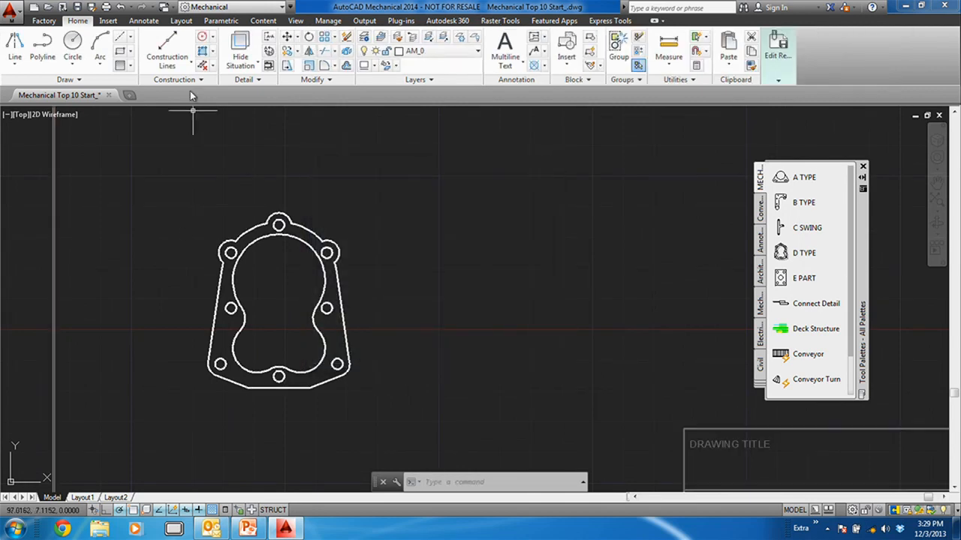
pyautogui.click(130, 38)
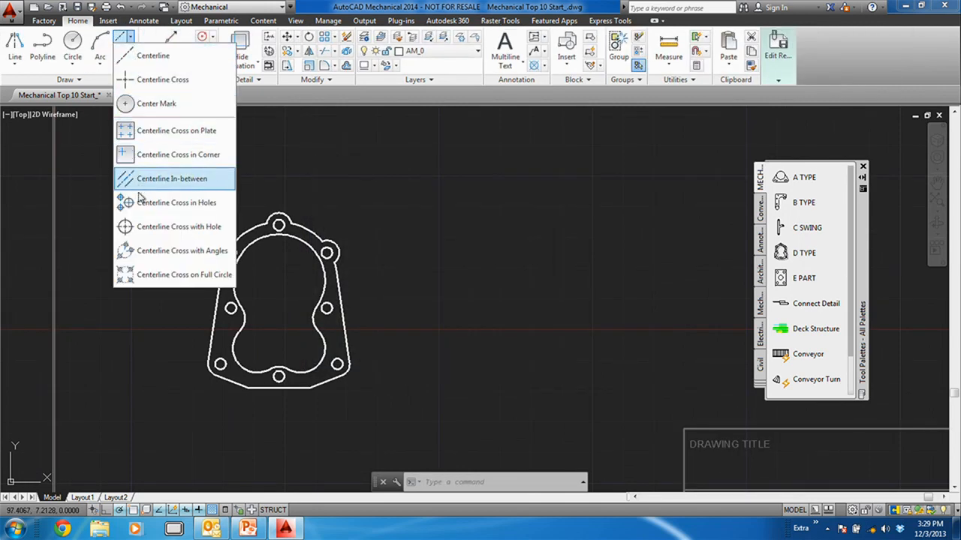
pyautogui.click(380, 172)
pyautogui.click(200, 422)
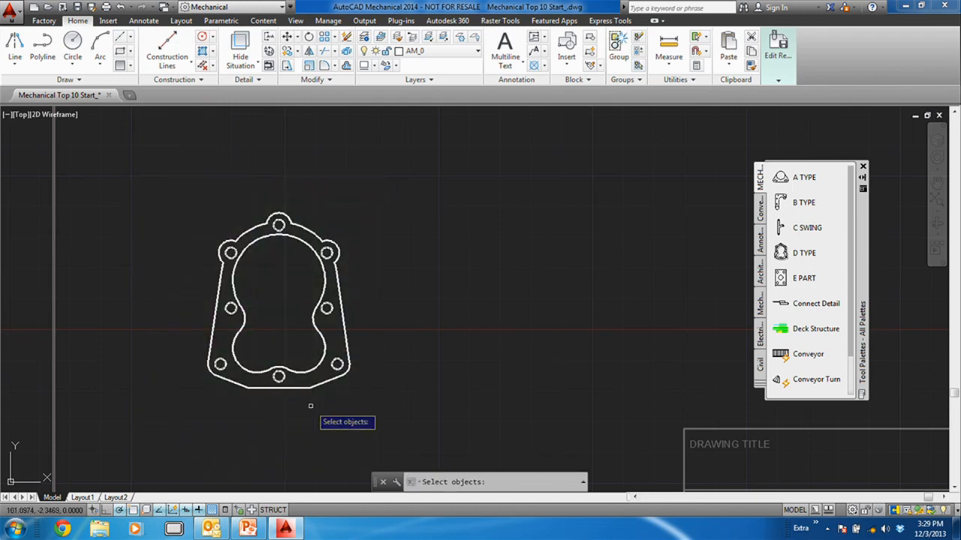
pyautogui.press('Return')
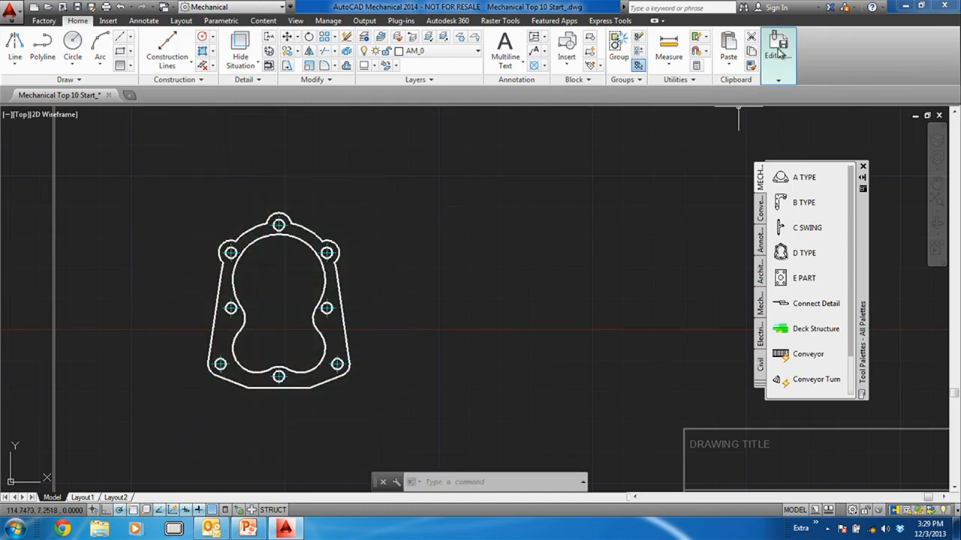
# - Save the edits to the D TYPE reference and end the in-place editing
pyautogui.moveTo(779, 54)
pyautogui.click(776, 108)
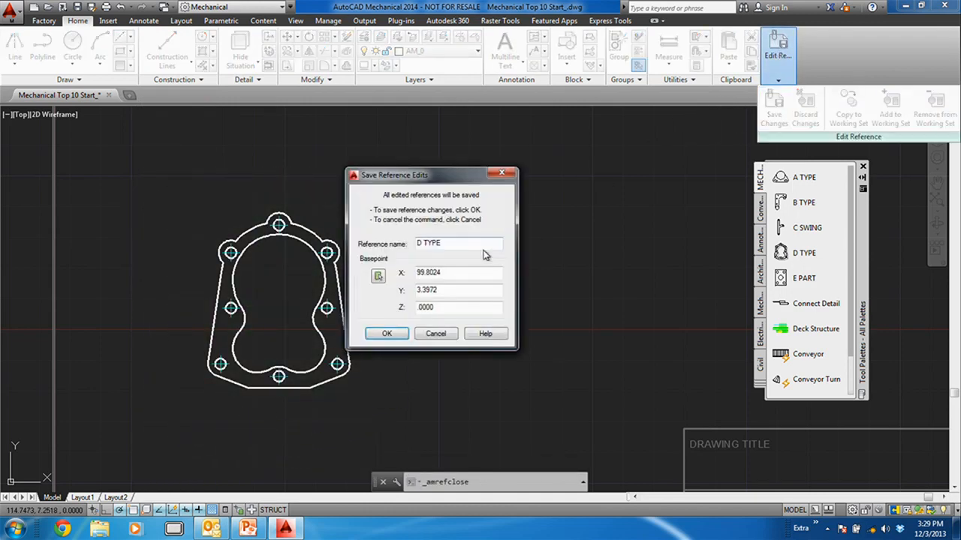
pyautogui.click(404, 336)
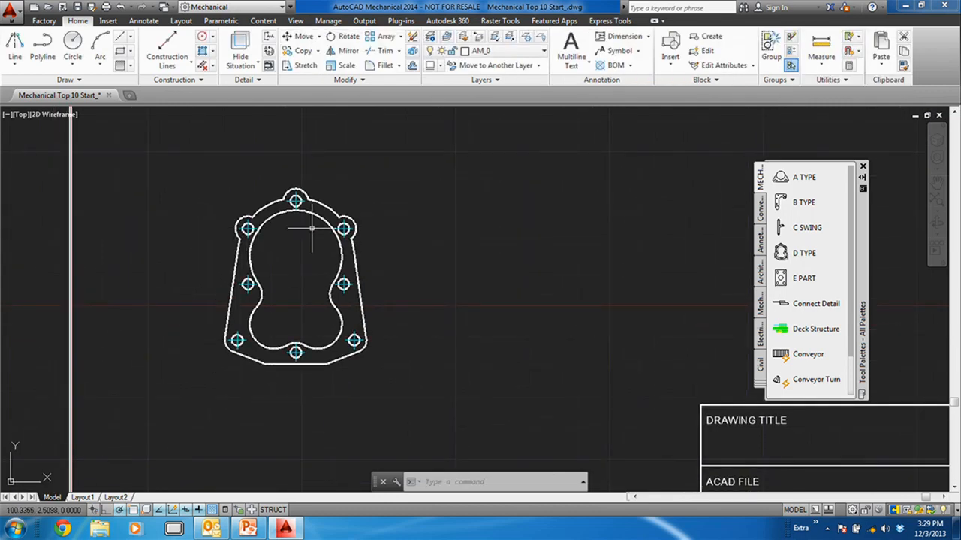
# - Add ordinate multiple dimensions in the current ANSI standard along the D TYPE part's left side, with the origin at its bottom edge's left corner
pyautogui.click(648, 36)
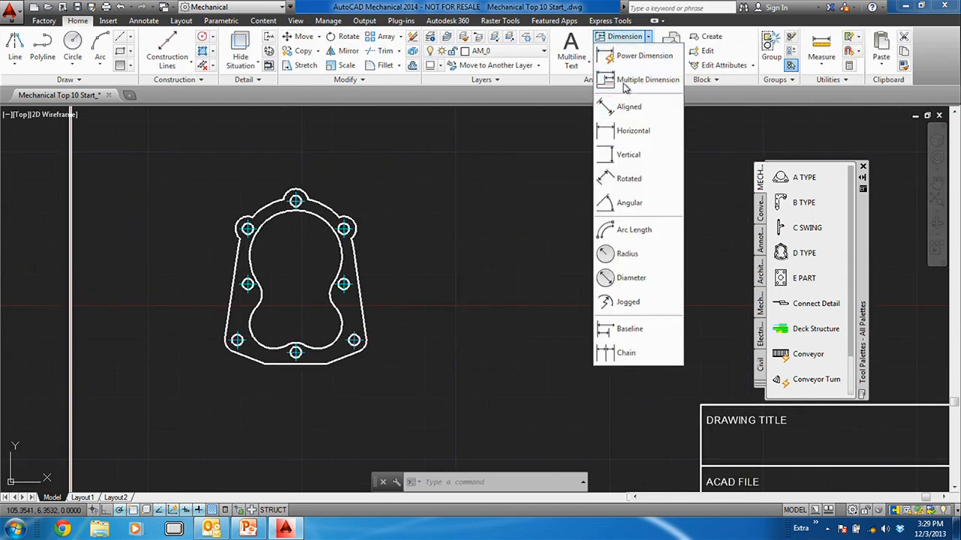
pyautogui.click(646, 80)
pyautogui.click(90, 187)
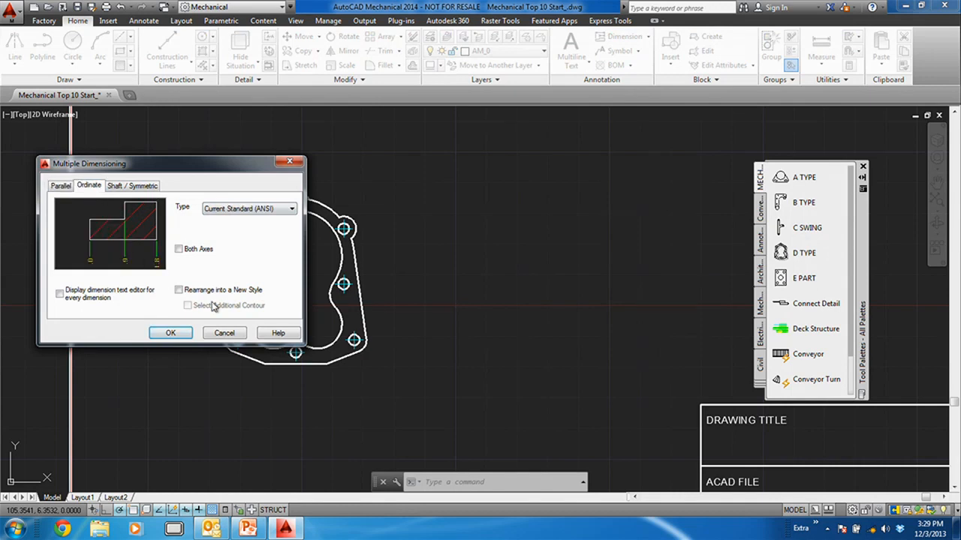
pyautogui.click(171, 334)
pyautogui.click(259, 361)
pyautogui.rightClick(268, 385)
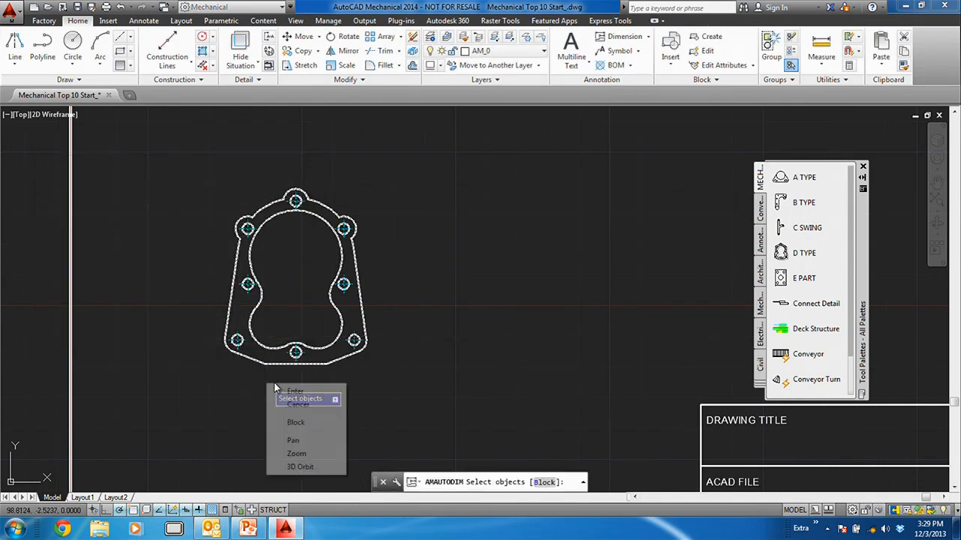
pyautogui.click(294, 391)
pyautogui.click(264, 364)
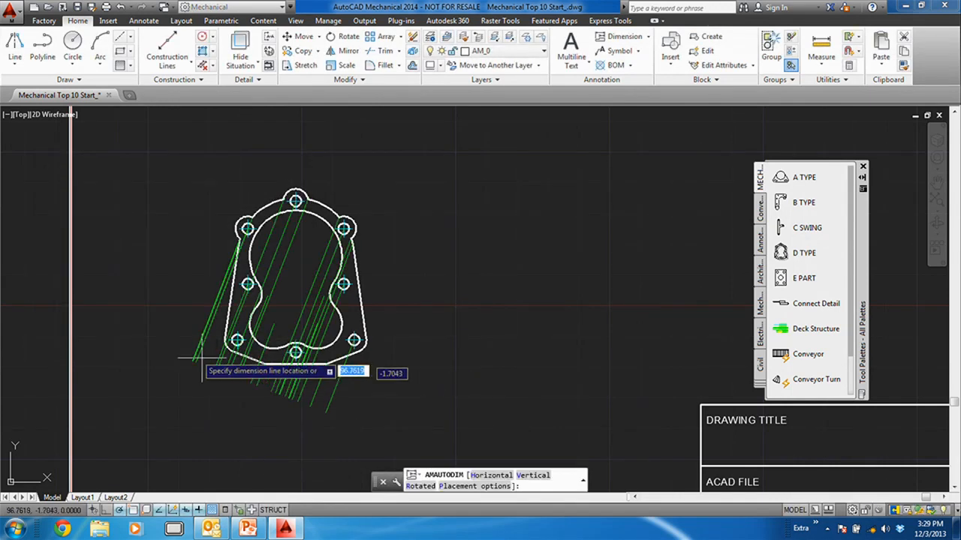
pyautogui.click(161, 293)
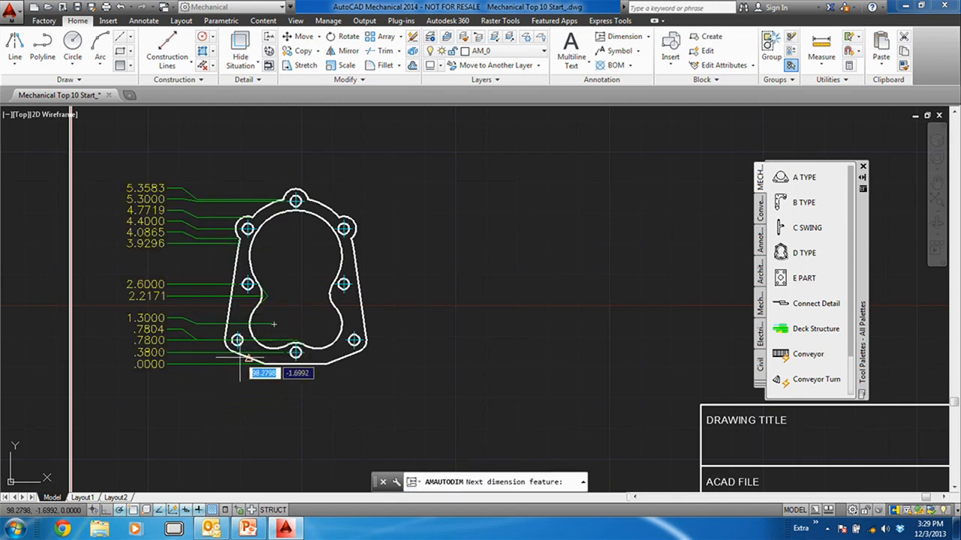
pyautogui.press('Return')
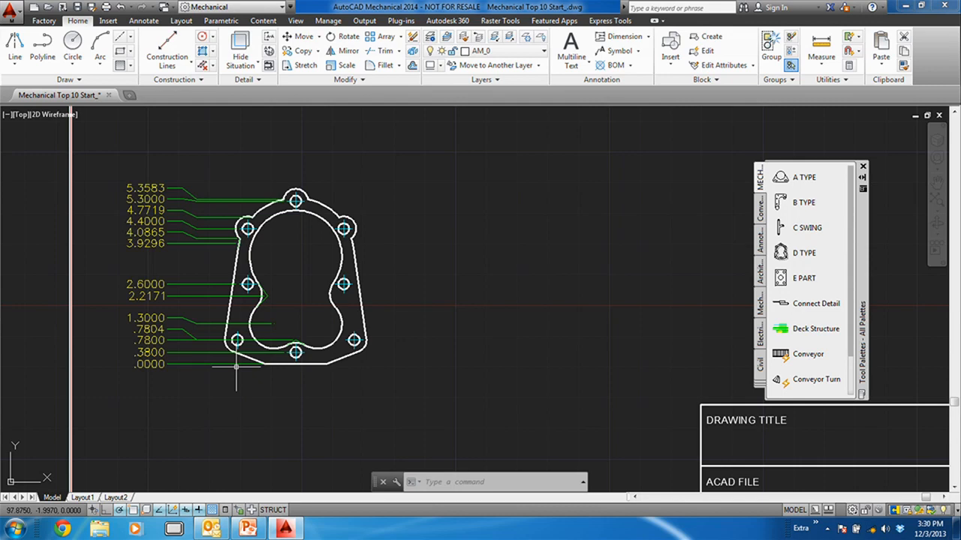
# - Switch to the PowerPoint slide show, review the "#5 – Detail Views" slide and return to AutoCAD Mechanical
pyautogui.scroll(-4, 388, 182)
pyautogui.moveTo(440, 215); pyautogui.dragTo(386, 311, button='middle')
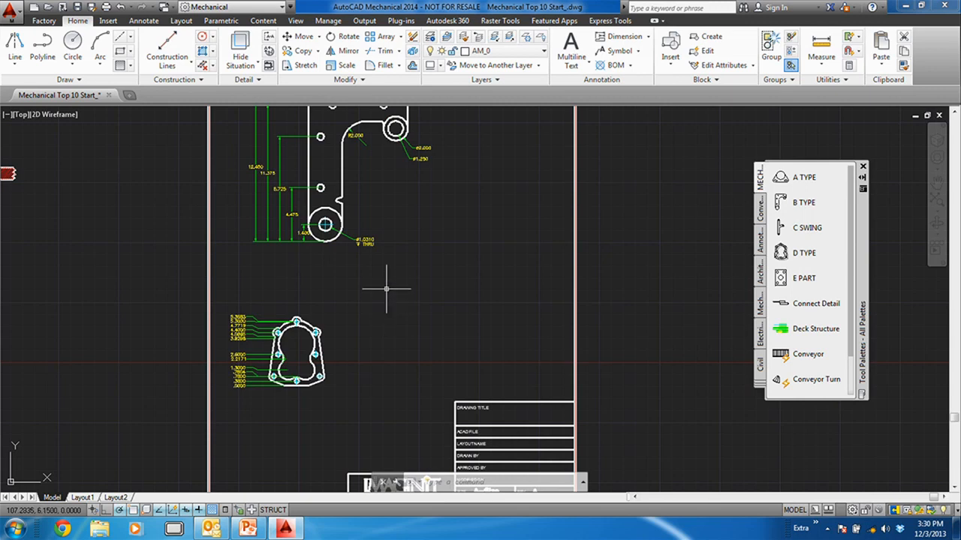
pyautogui.moveTo(382, 281); pyautogui.dragTo(369, 289, button='middle')
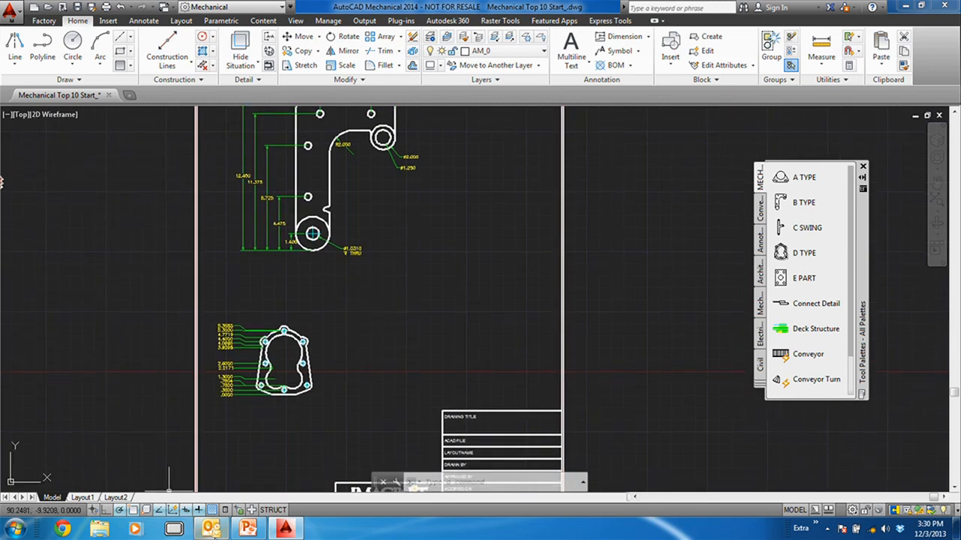
pyautogui.click(245, 530)
pyautogui.click(336, 235)
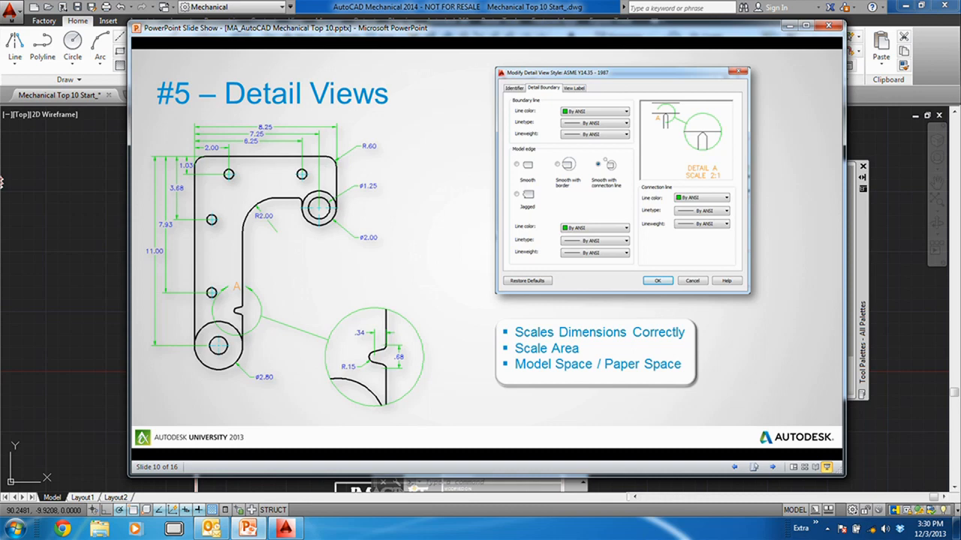
pyautogui.click(109, 240)
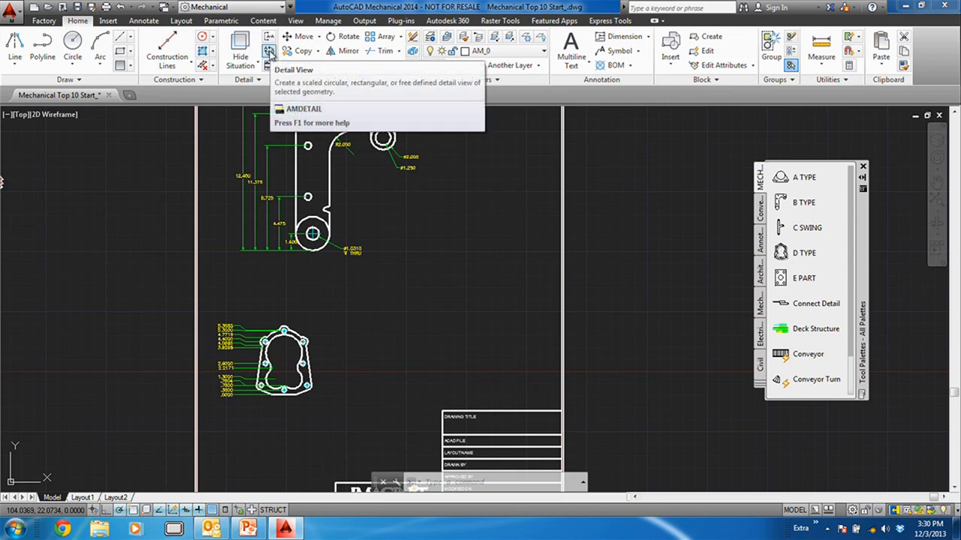
# - Create circular detail view A of the bracket's edge notch in the current space at 1:1 scale, placed to the right of the bracket
pyautogui.click(269, 50)
pyautogui.scroll(4, 338, 213)
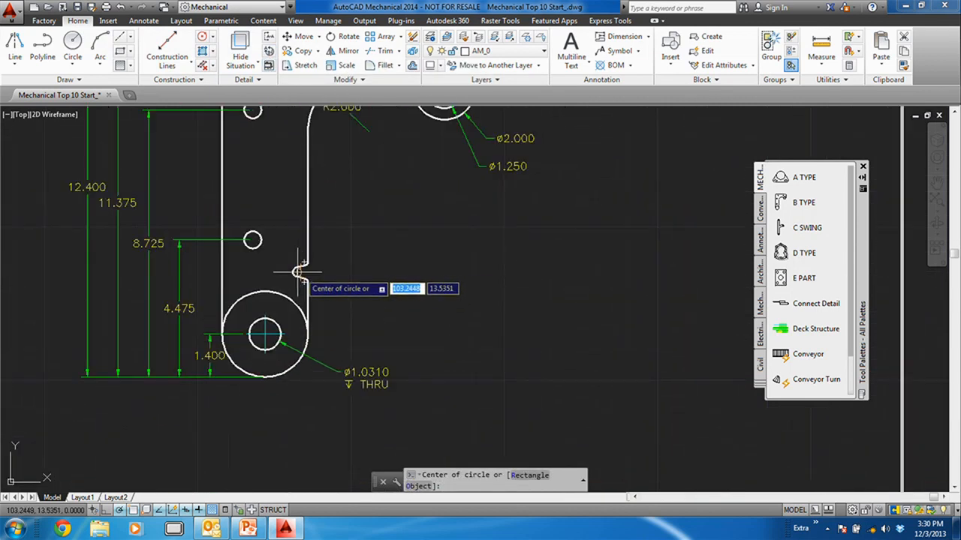
pyautogui.click(298, 271)
pyautogui.click(319, 272)
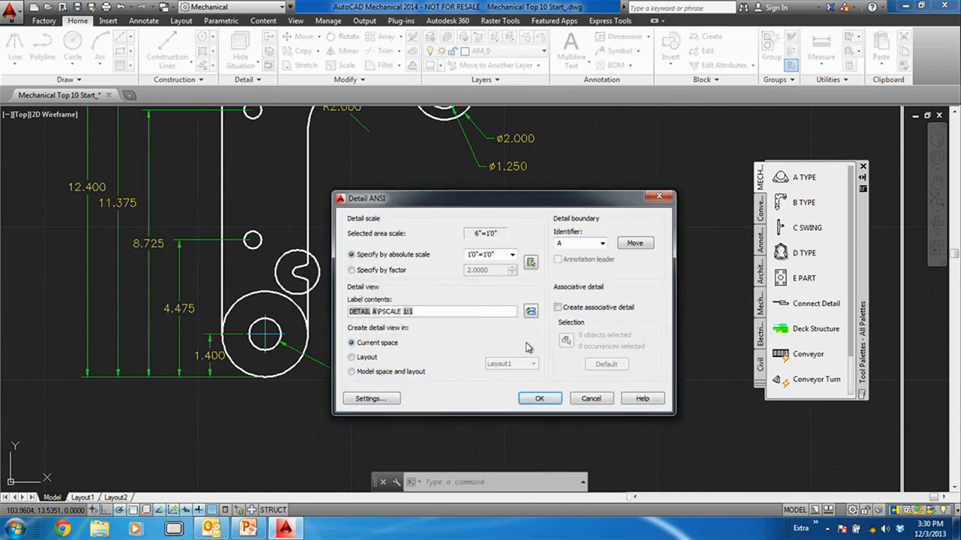
pyautogui.click(543, 399)
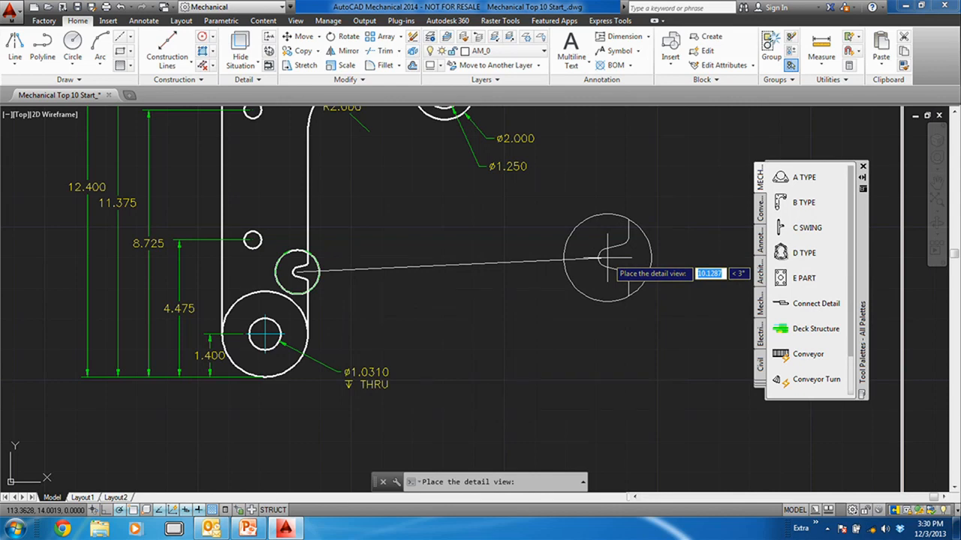
pyautogui.click(543, 259)
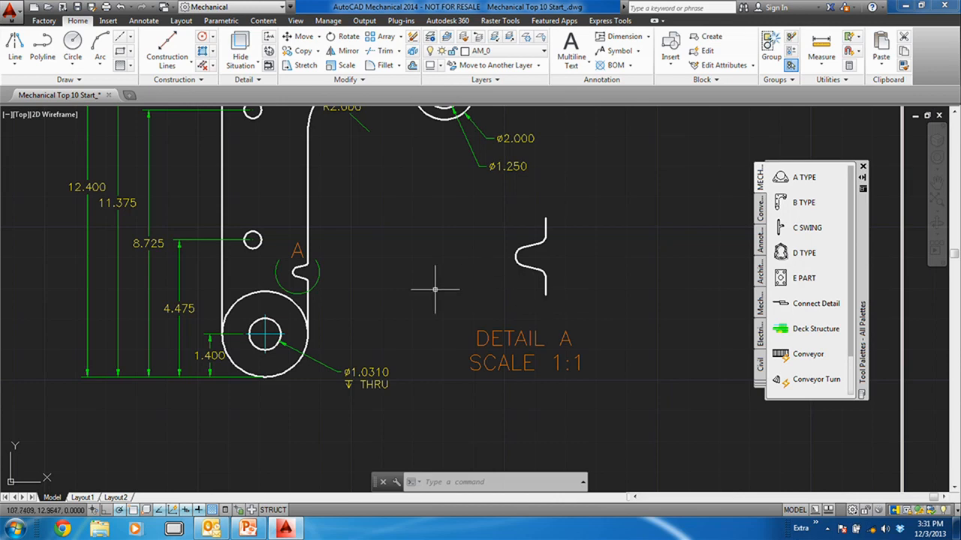
# - Change detail view A's model edge style to Smooth with connection line, after trying Jagged and Smooth with border
pyautogui.doubleClick(317, 272)
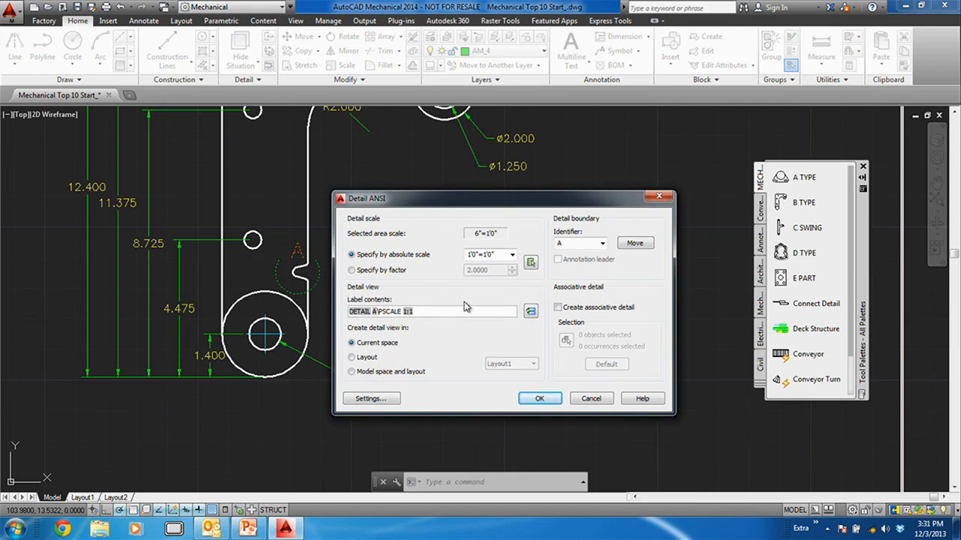
pyautogui.click(388, 399)
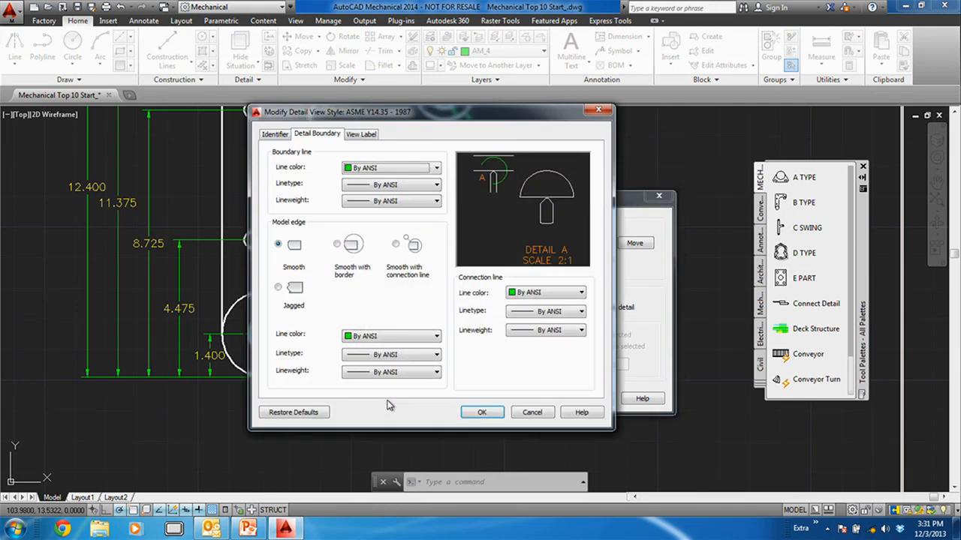
pyautogui.click(278, 287)
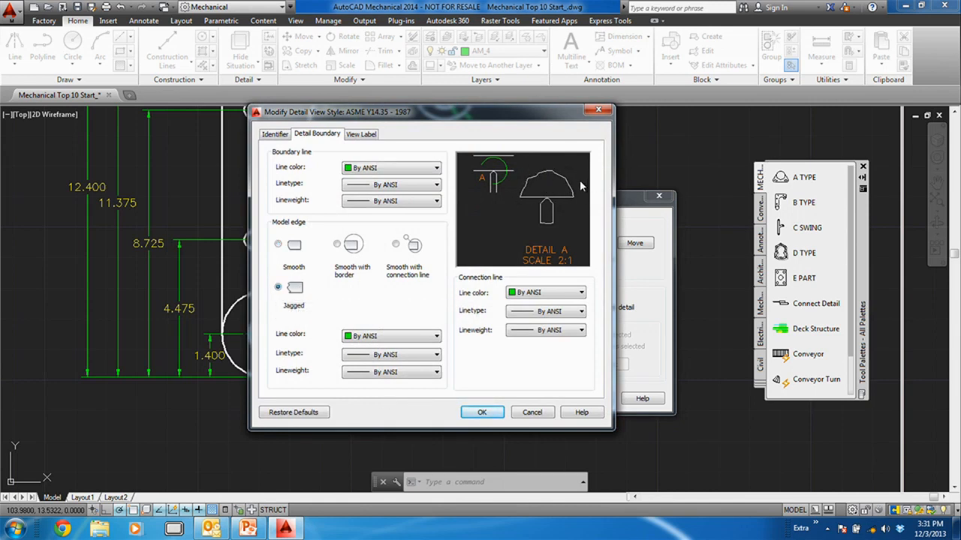
pyautogui.click(337, 245)
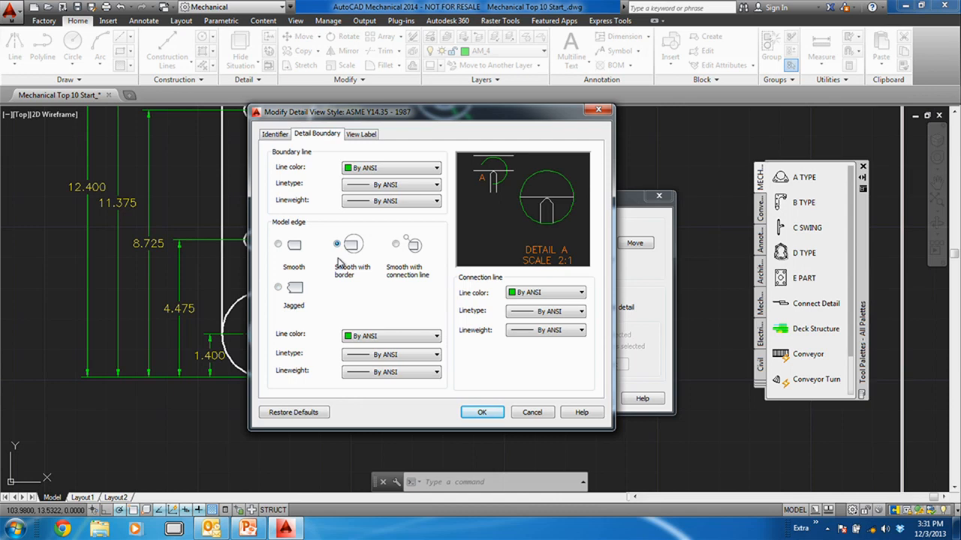
pyautogui.click(396, 246)
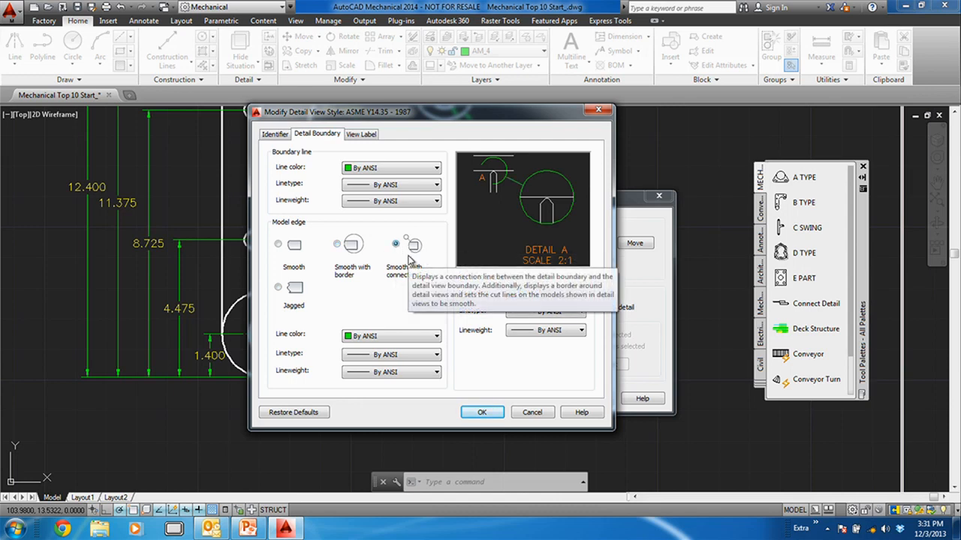
pyautogui.click(491, 413)
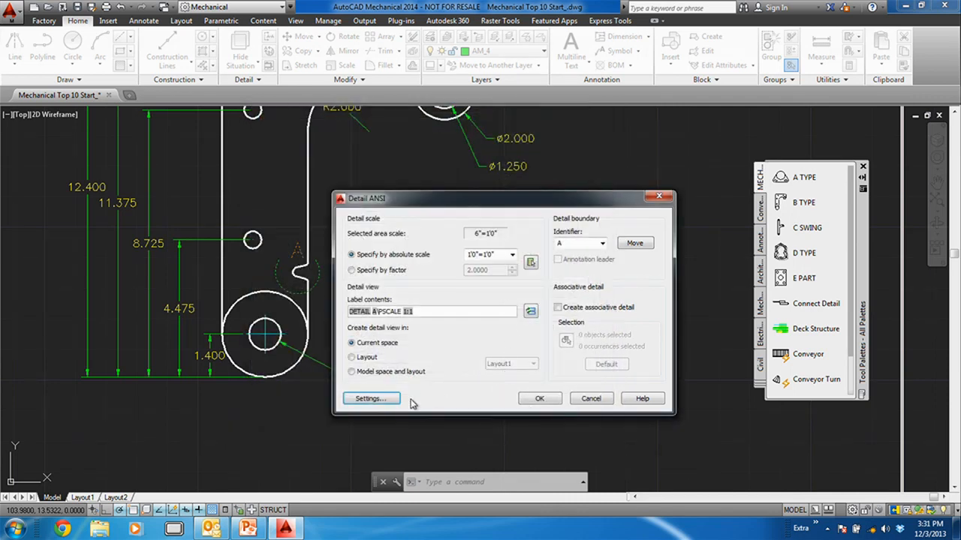
pyautogui.click(539, 399)
pyautogui.click(469, 257)
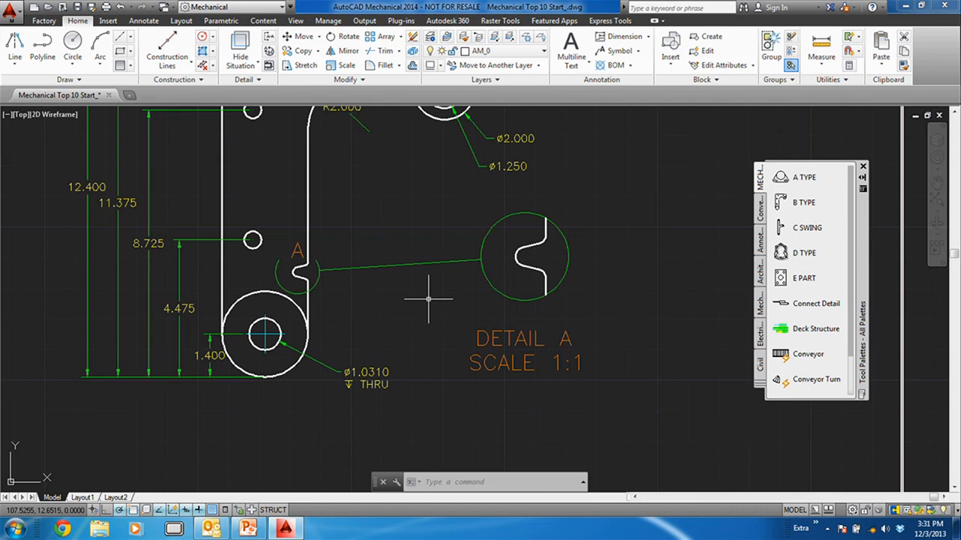
# - Add radial power dimensions to the inner arc and the upper fillet of the notch on the bracket's edge
pyautogui.scroll(6, 300, 262)
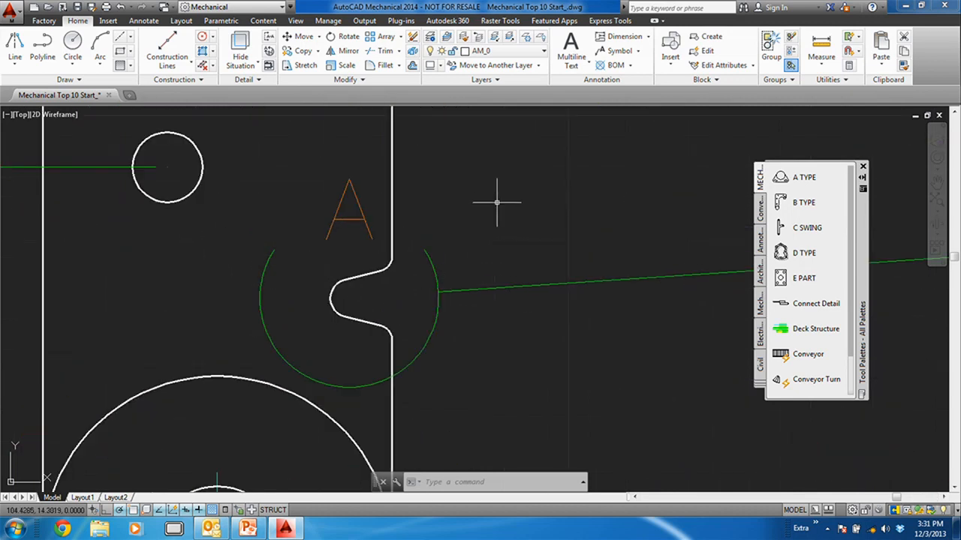
pyautogui.click(648, 36)
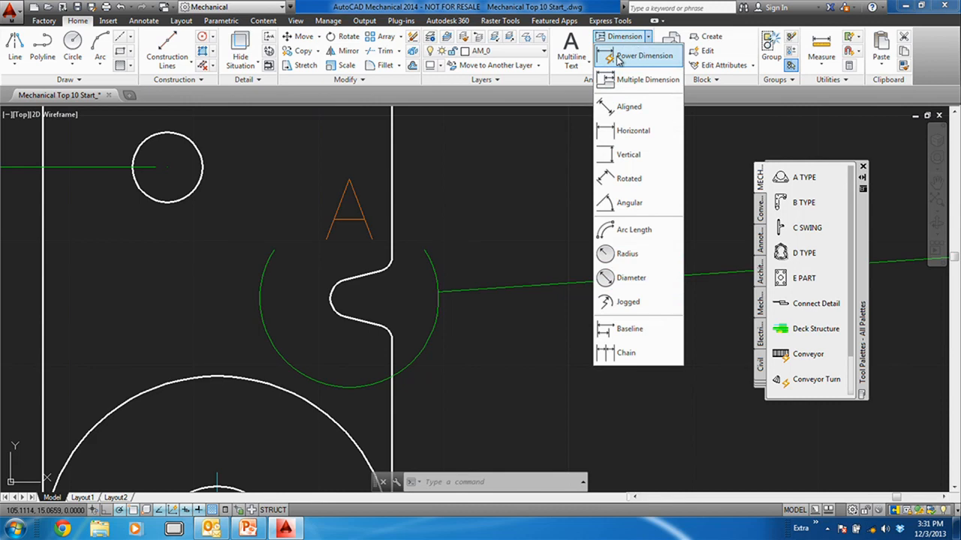
pyautogui.click(612, 58)
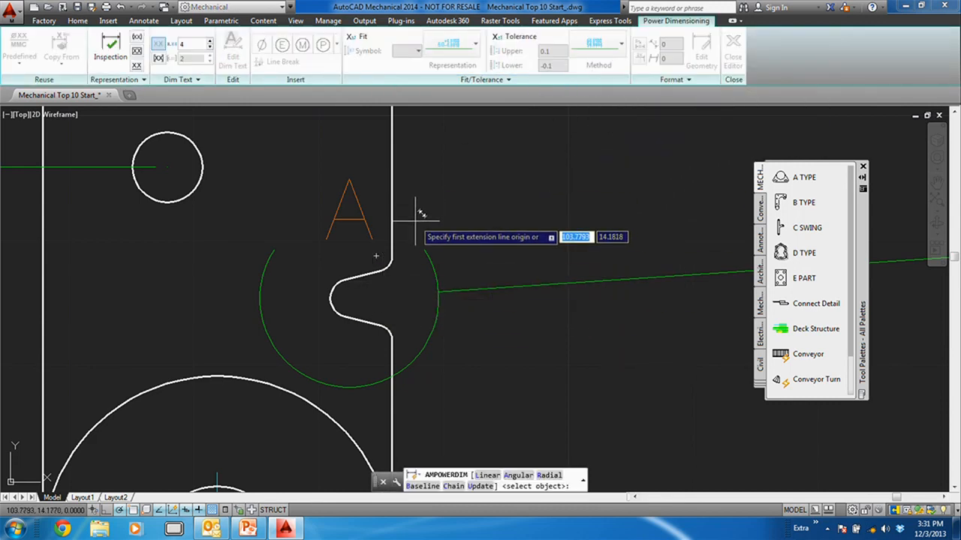
pyautogui.press('Return')
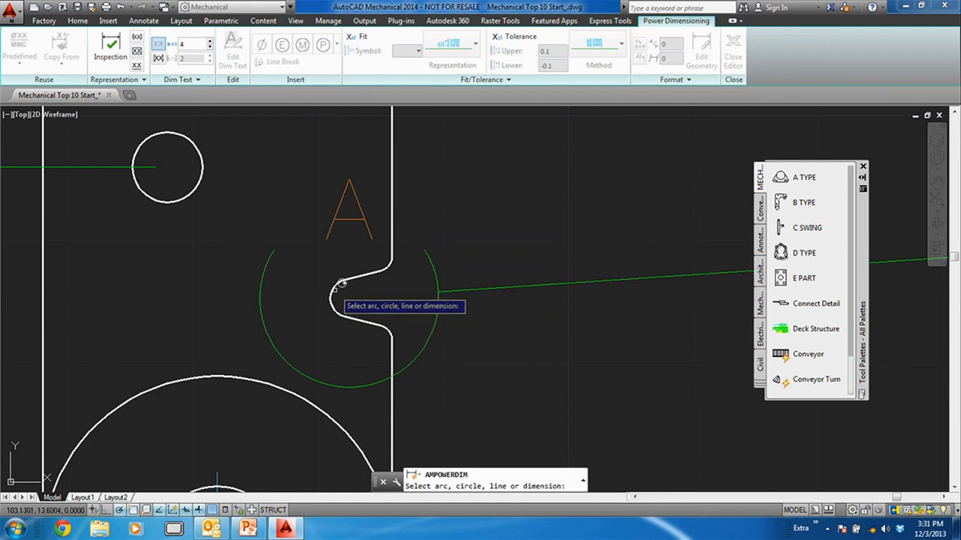
pyautogui.click(335, 300)
pyautogui.click(251, 254)
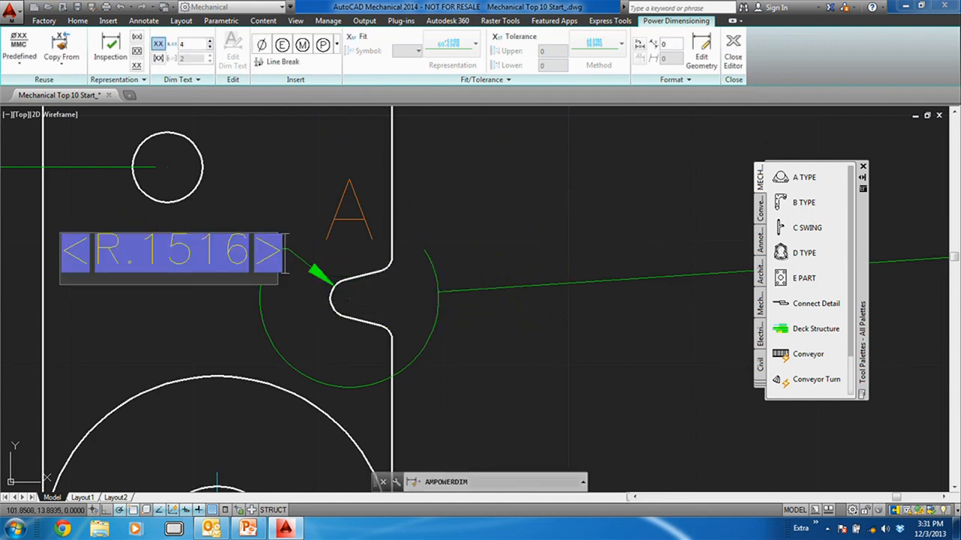
pyautogui.click(493, 231)
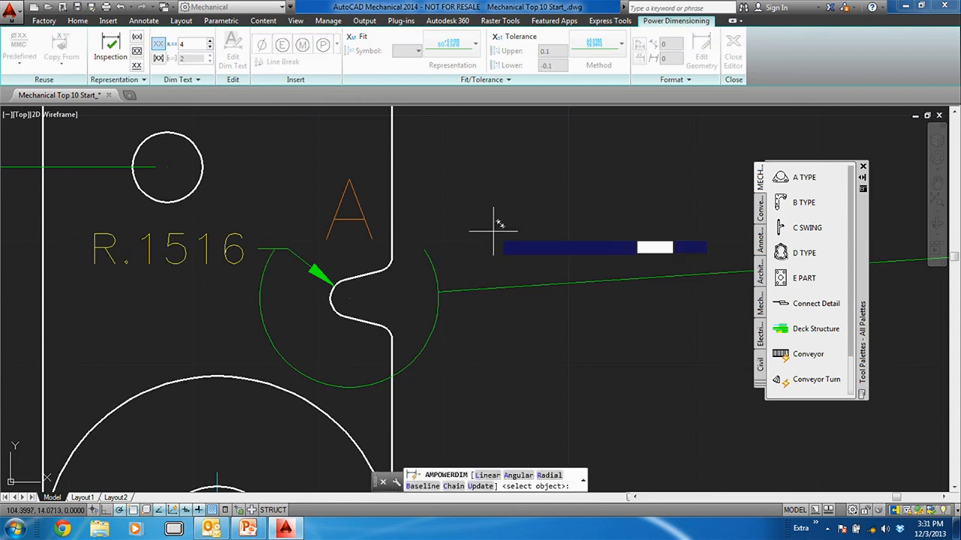
pyautogui.click(376, 256)
pyautogui.click(602, 330)
pyautogui.click(601, 365)
# - Add a radial power dimension to the notch's inner arc in detail view A, with its text outside the circular boundary
pyautogui.press('Return')
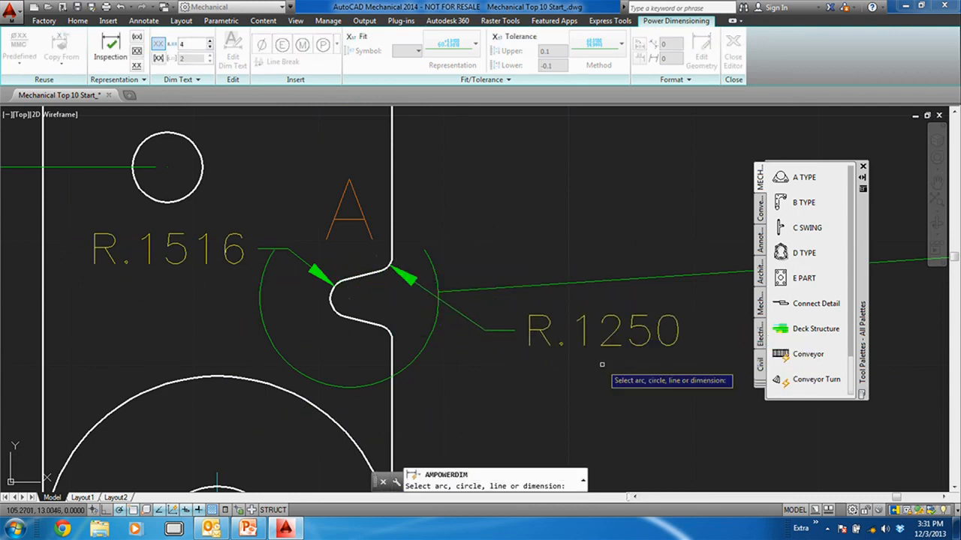
pyautogui.press('Return')
pyautogui.press('Return')
pyautogui.moveTo(738, 342); pyautogui.dragTo(438, 358, button='middle')
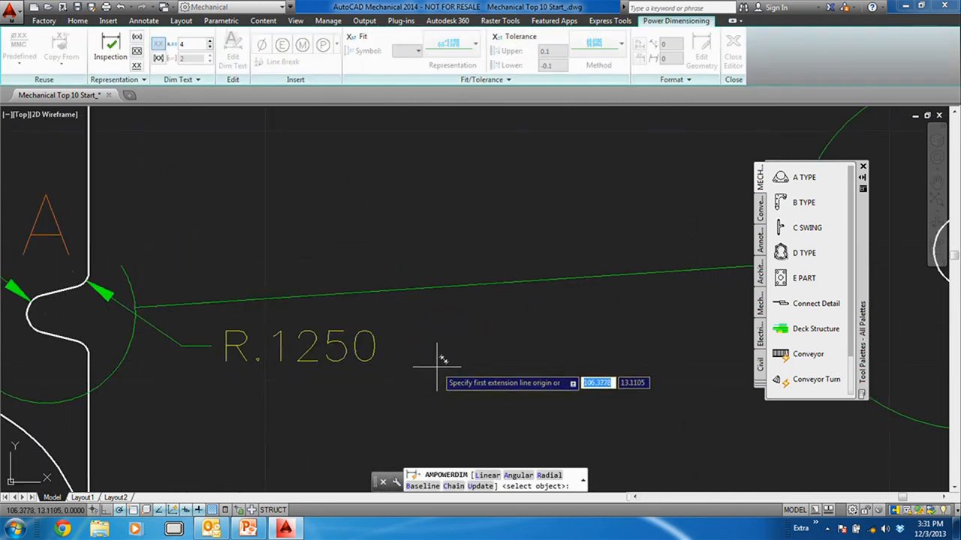
pyautogui.scroll(-2, 436, 363)
pyautogui.moveTo(594, 369); pyautogui.dragTo(459, 362, button='middle')
pyautogui.press('Return')
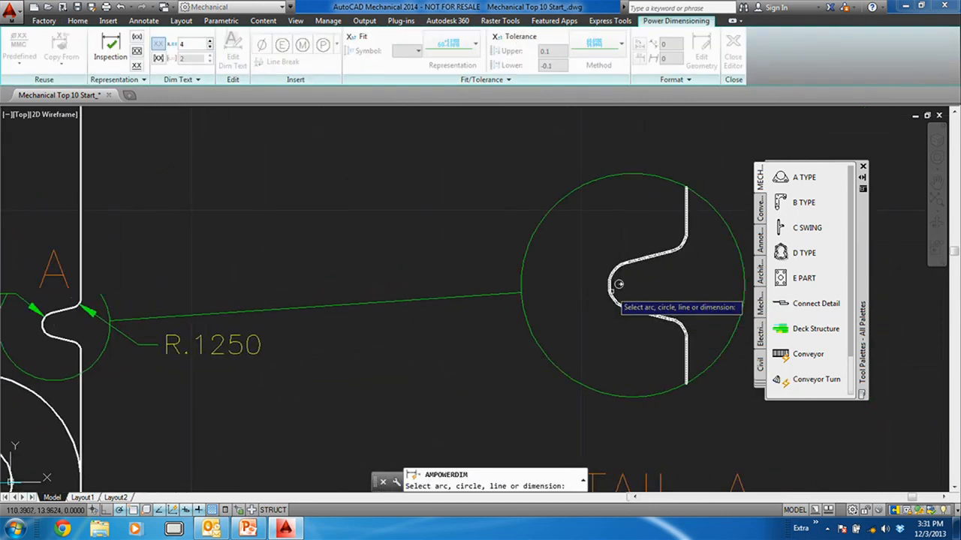
pyautogui.click(611, 299)
pyautogui.click(422, 213)
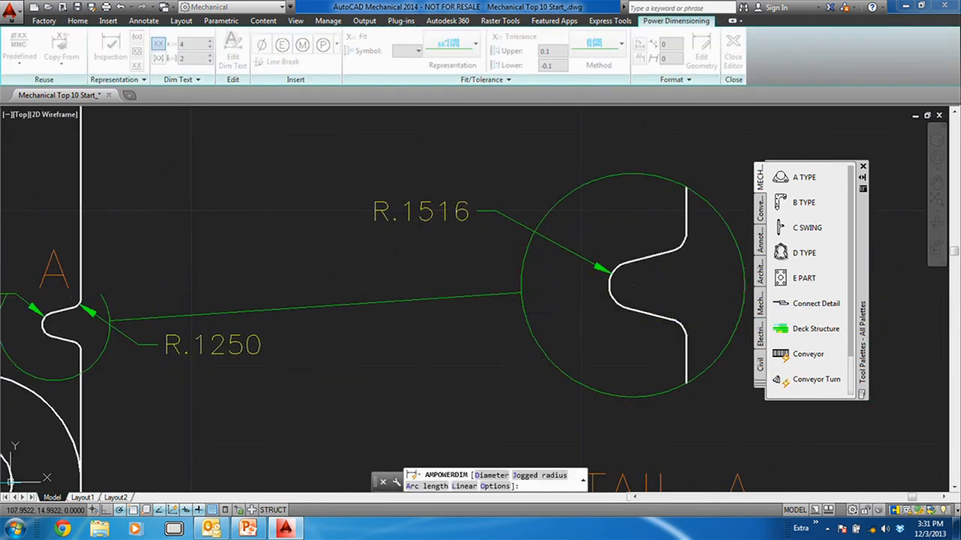
pyautogui.click(681, 285)
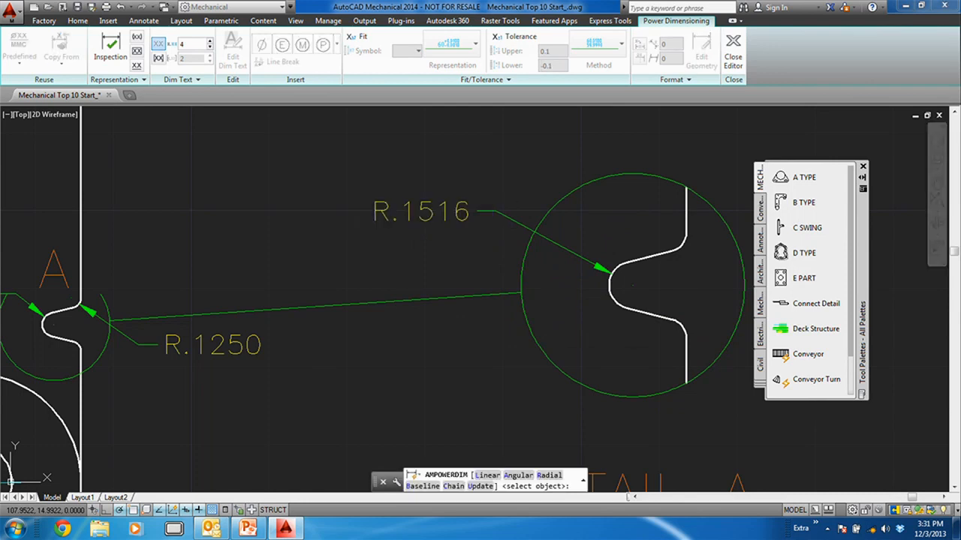
# - Dimension the upper fillet radius of the notch in detail view A with a power dimension and end the command
pyautogui.press('Return')
pyautogui.click(683, 246)
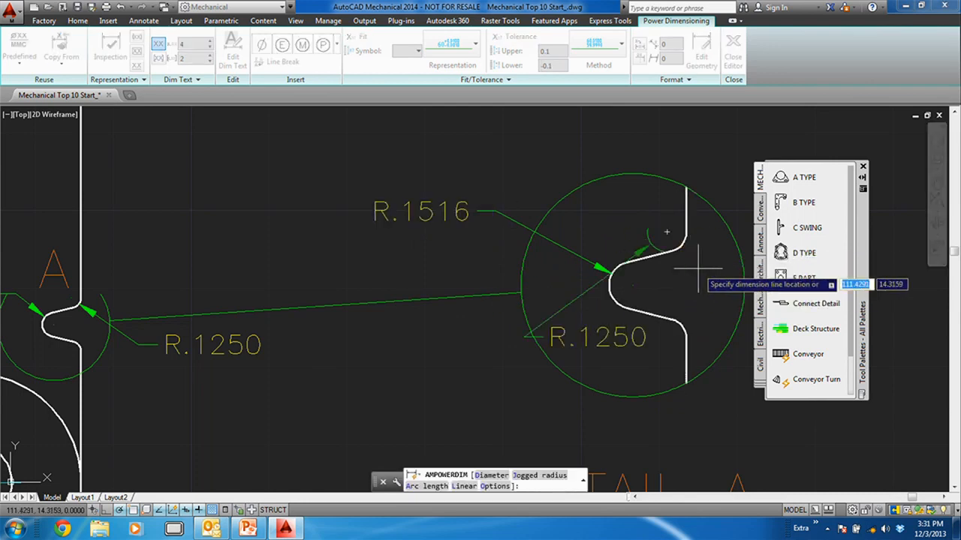
pyautogui.moveTo(720, 274); pyautogui.dragTo(498, 279, button='middle')
pyautogui.click(634, 309)
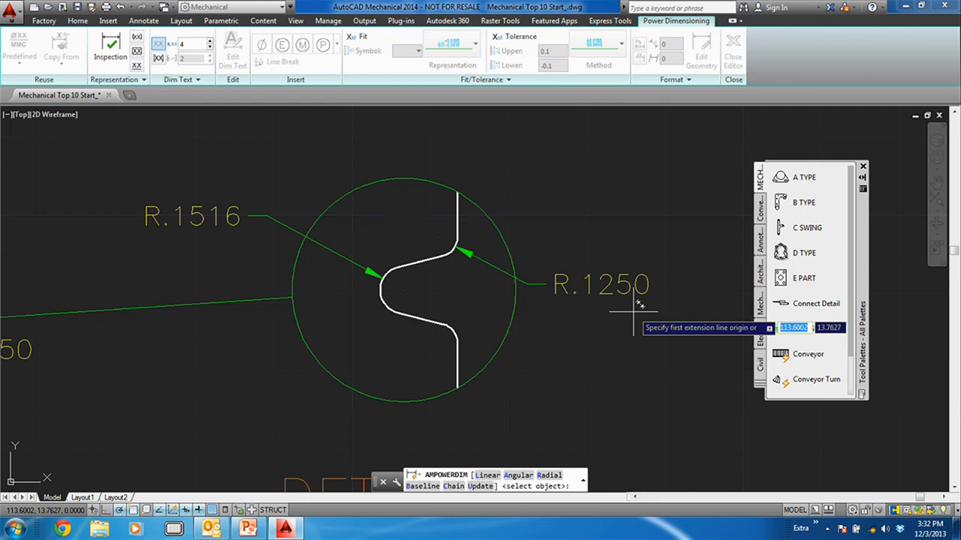
pyautogui.scroll(-3, 570, 267)
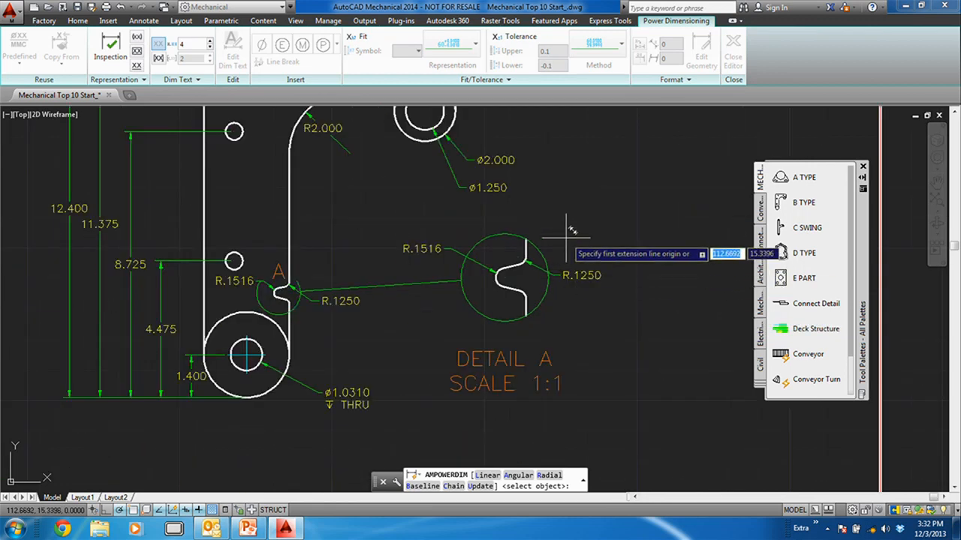
pyautogui.press('Escape')
pyautogui.scroll(-2, 565, 238)
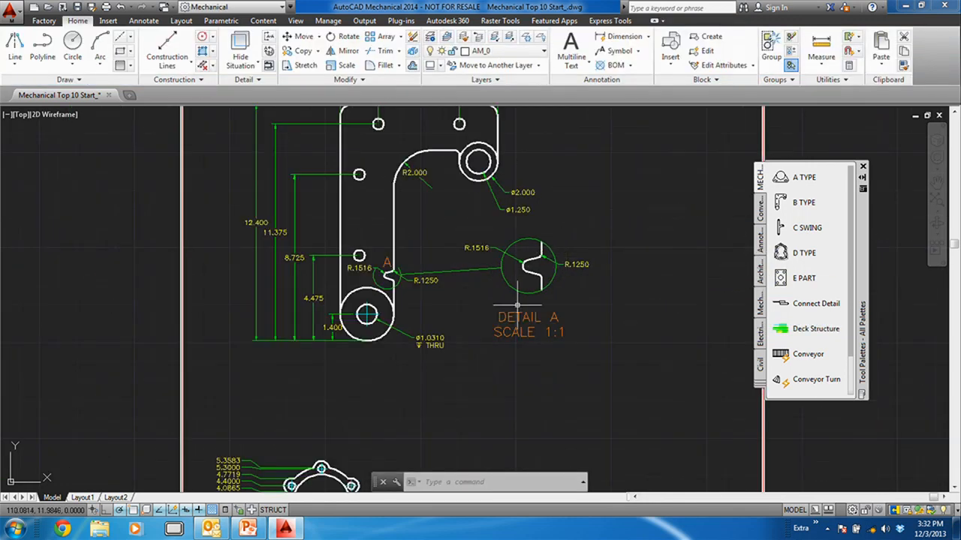
pyautogui.scroll(-5, 516, 307)
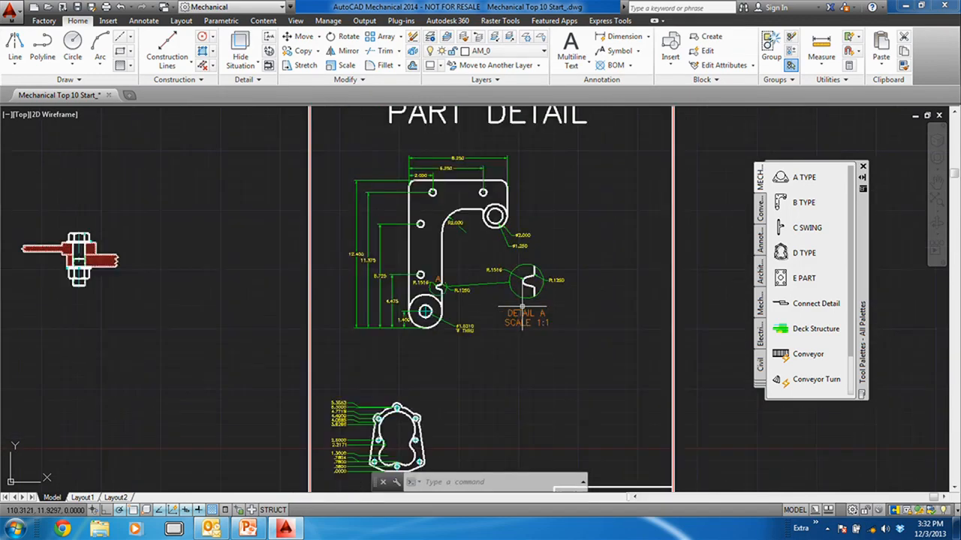
# - Switch to the PowerPoint slide show, advance to the "#6 – Mechanical Symbols" slide and return to AutoCAD Mechanical
pyautogui.click(248, 529)
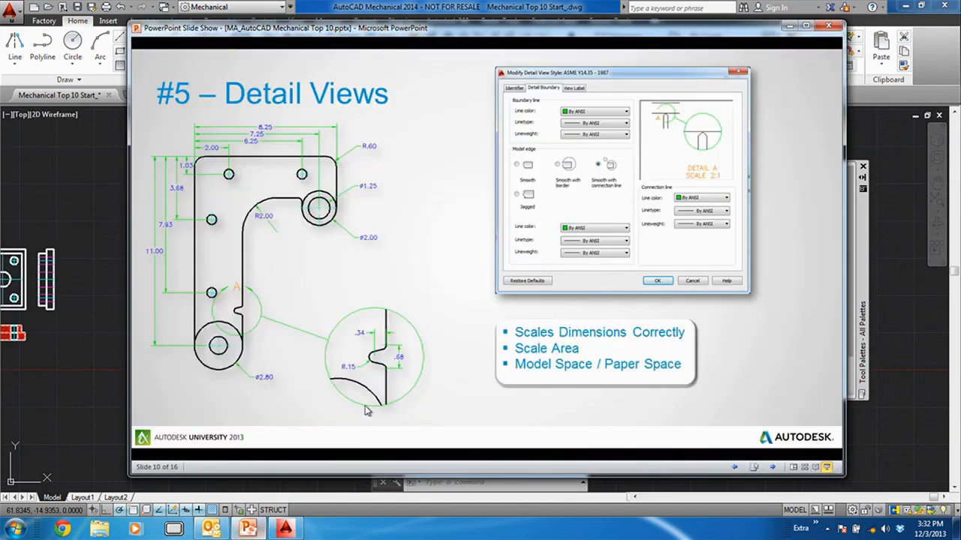
pyautogui.click(364, 382)
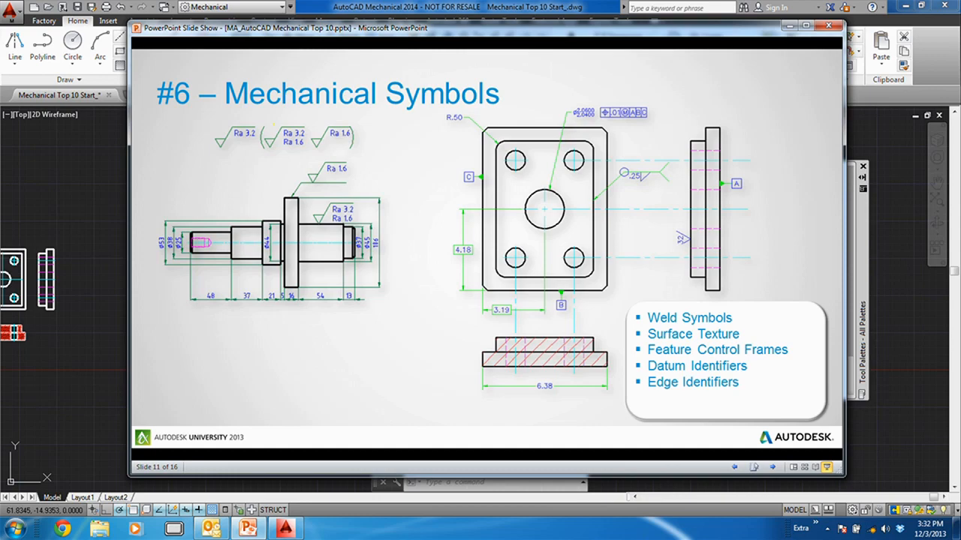
pyautogui.click(92, 278)
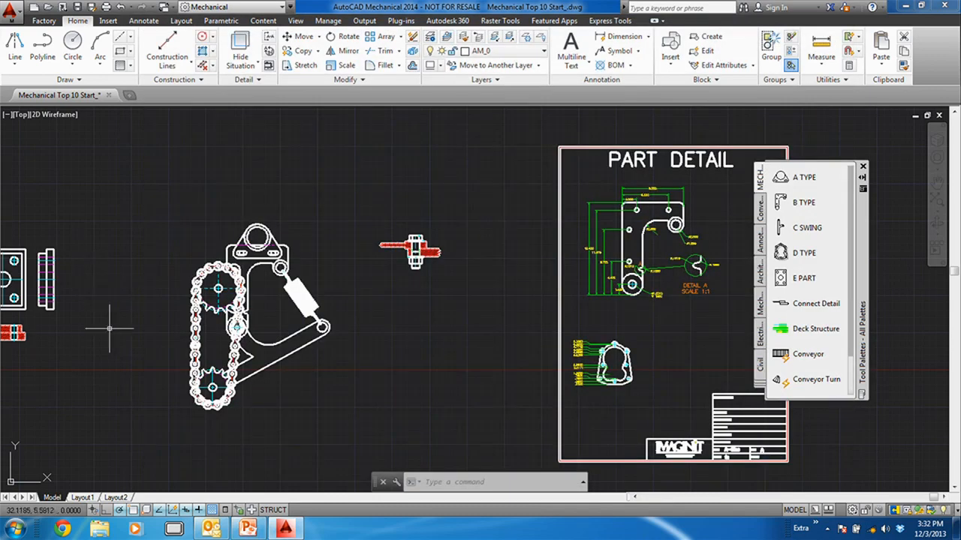
# - Insert the Part Detail border around the three plate views and leave its title block attributes at their defaults
pyautogui.moveTo(135, 343); pyautogui.dragTo(350, 340, button='middle')
pyautogui.scroll(-2, 348, 329)
pyautogui.scroll(6, 276, 311)
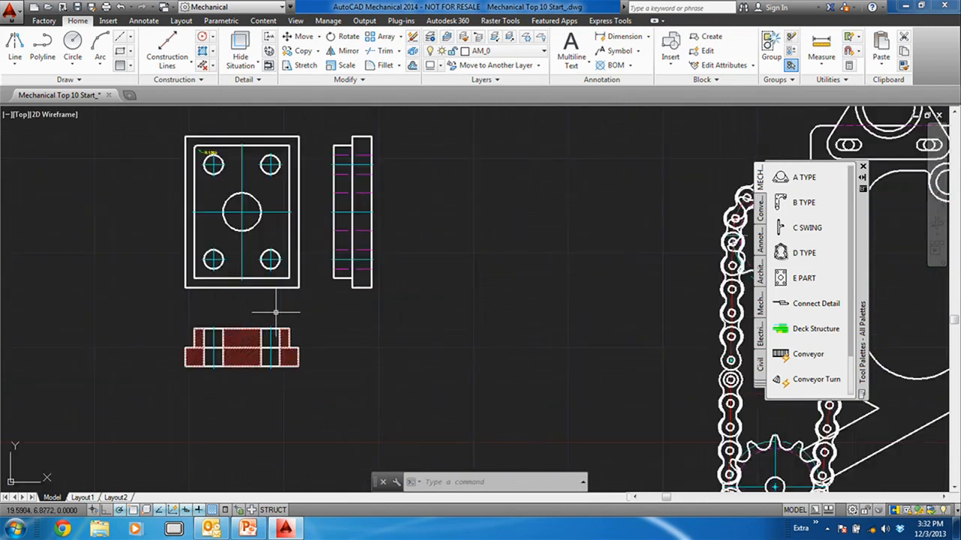
pyautogui.scroll(-2, 288, 352)
pyautogui.scroll(-2, 810, 315)
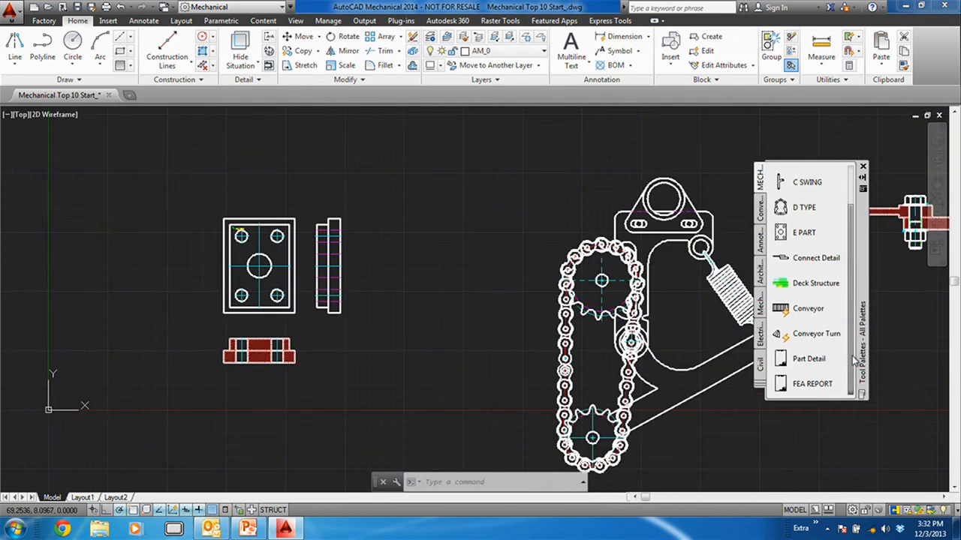
pyautogui.click(784, 359)
pyautogui.scroll(4, 341, 375)
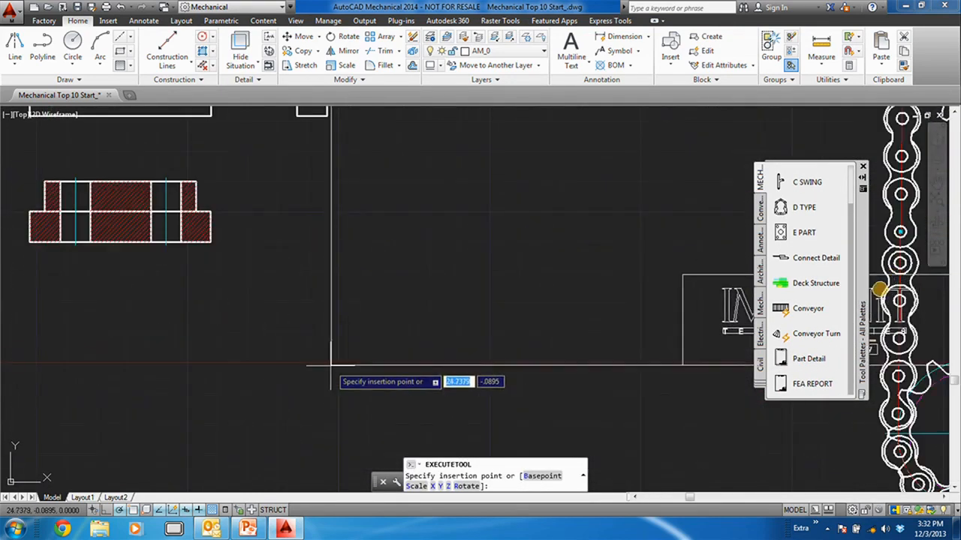
pyautogui.scroll(-6, 270, 398)
pyautogui.moveTo(166, 442); pyautogui.dragTo(186, 414, button='middle')
pyautogui.click(187, 427)
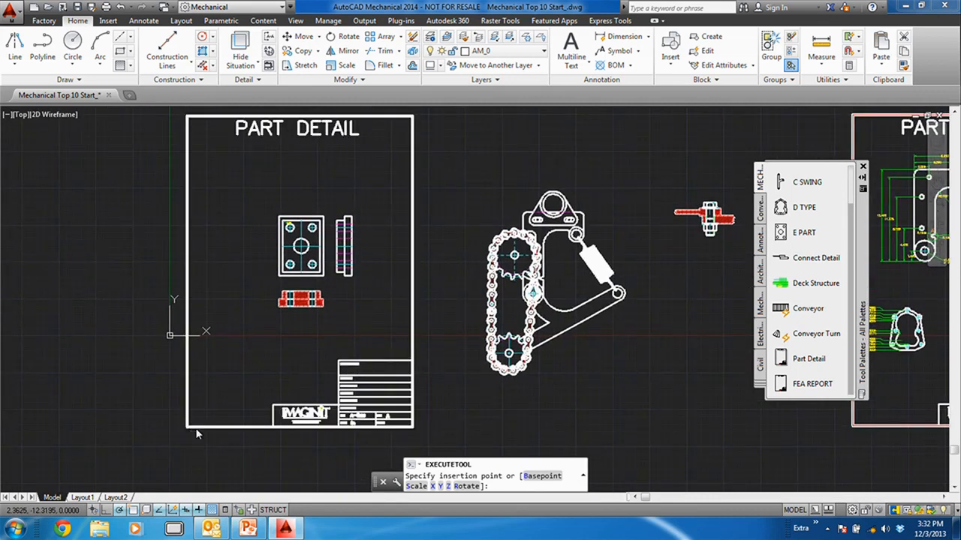
pyautogui.click(530, 349)
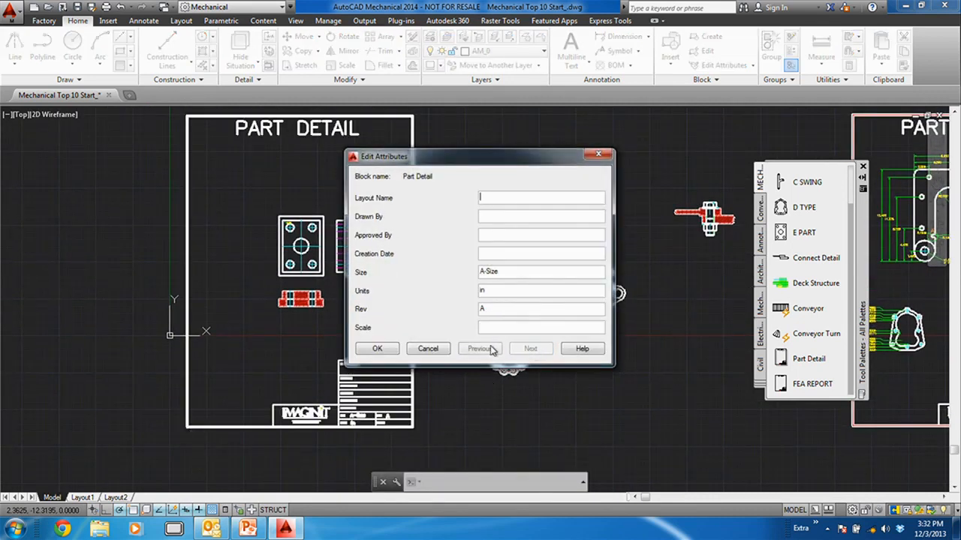
pyautogui.click(598, 155)
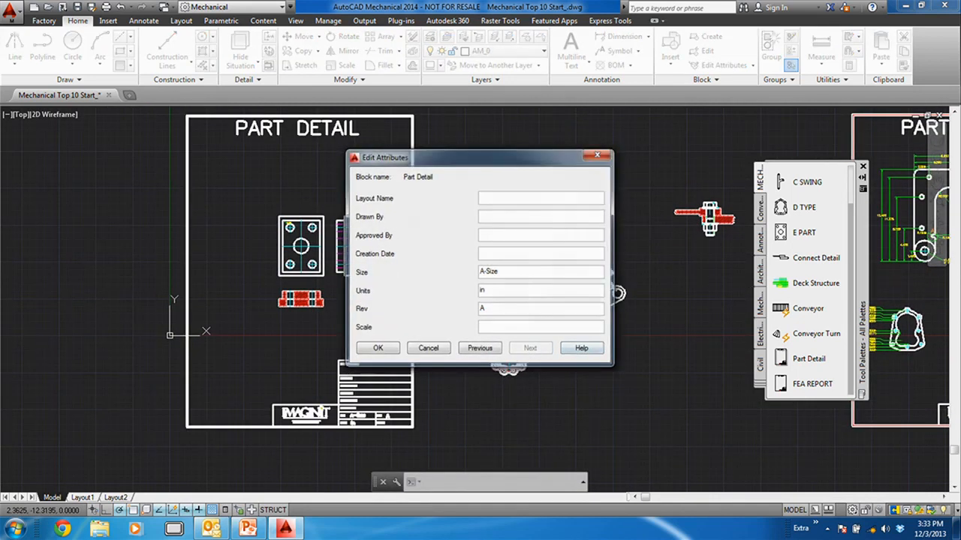
# - Create a 1:2 scale area around the plate's Part Detail border, from its lower-left to upper-right corner, without selecting objects for rescaling
pyautogui.click(296, 20)
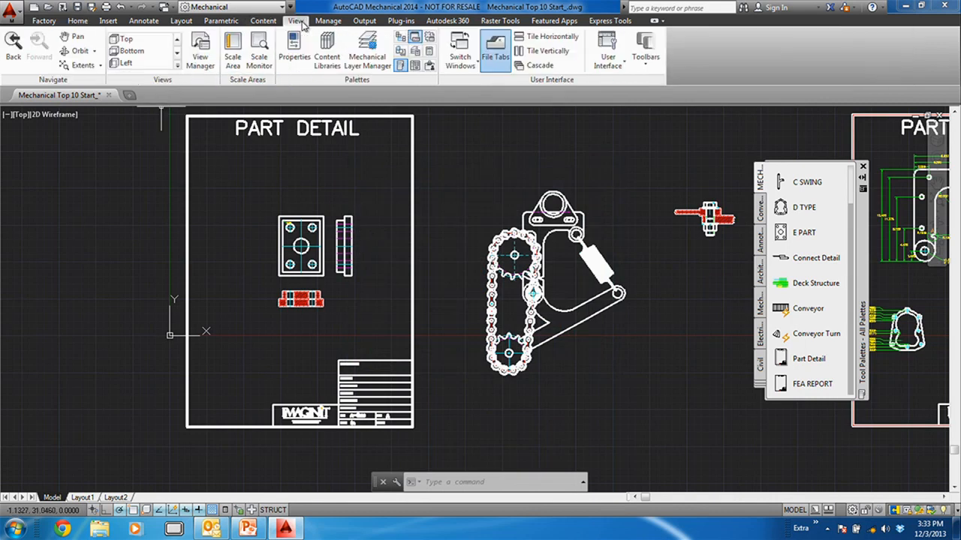
pyautogui.click(233, 48)
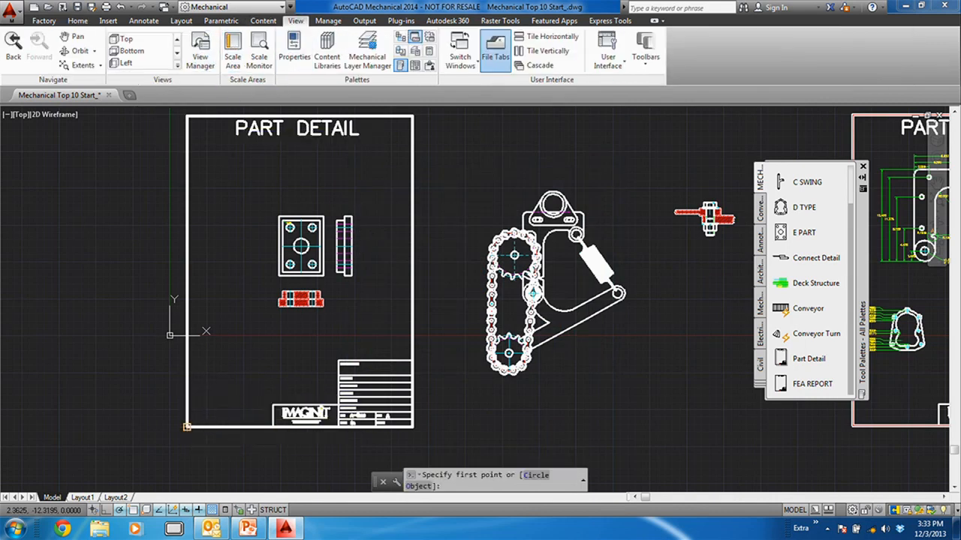
pyautogui.click(187, 427)
pyautogui.click(412, 116)
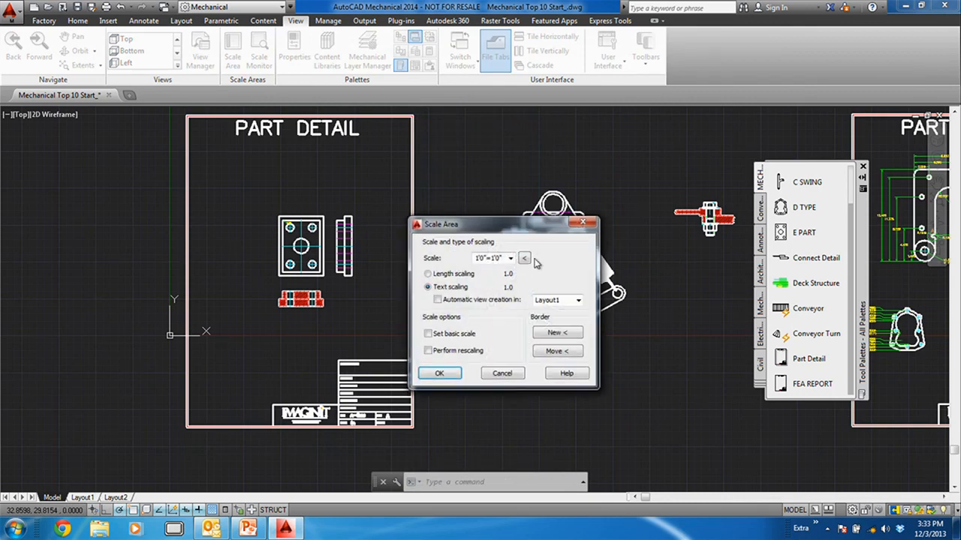
pyautogui.click(511, 258)
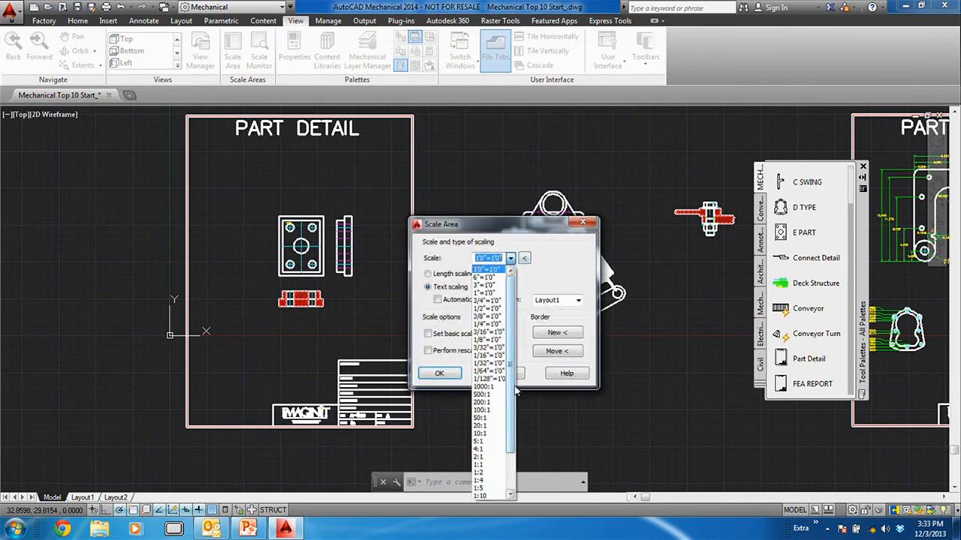
pyautogui.click(488, 473)
pyautogui.click(441, 374)
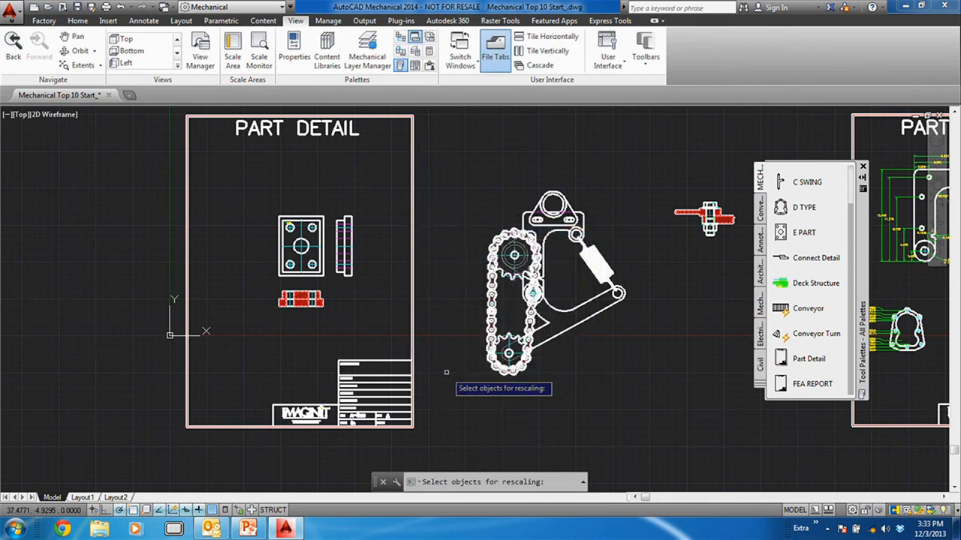
pyautogui.press('Return')
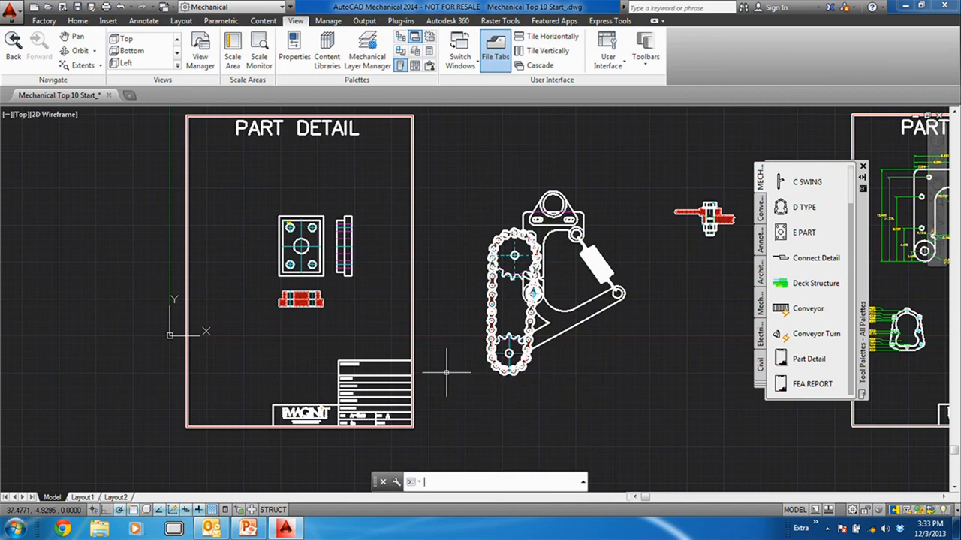
# - Add a vertical power dimension from the plate's lower-left corner to its horizontal centreline, with three decimals and boxed text
pyautogui.scroll(3, 300, 241)
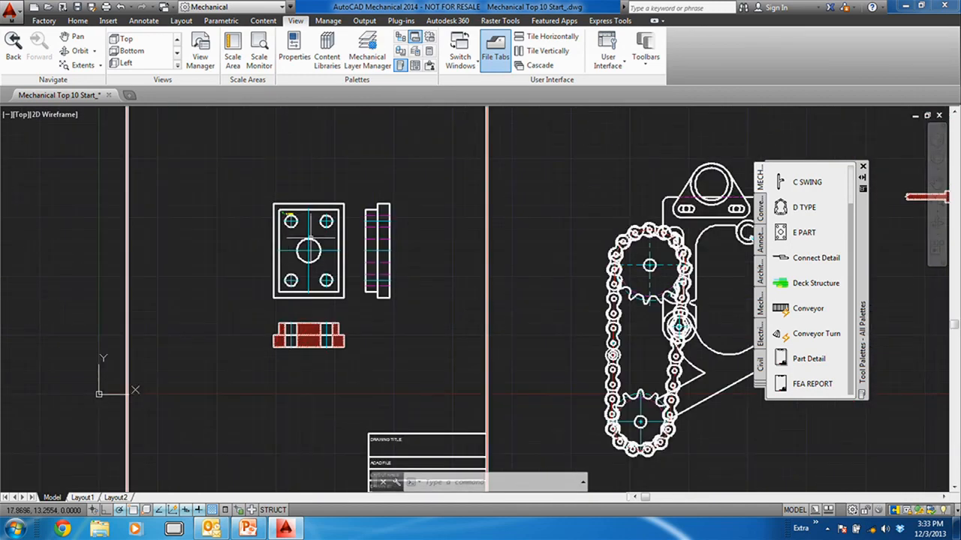
pyautogui.scroll(3, 306, 236)
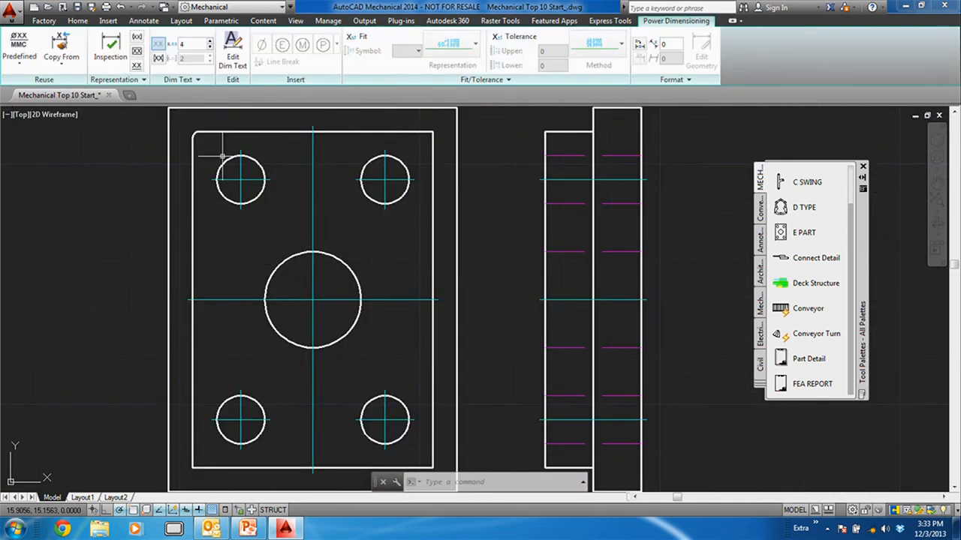
pyautogui.press('Escape')
pyautogui.scroll(-3, 253, 252)
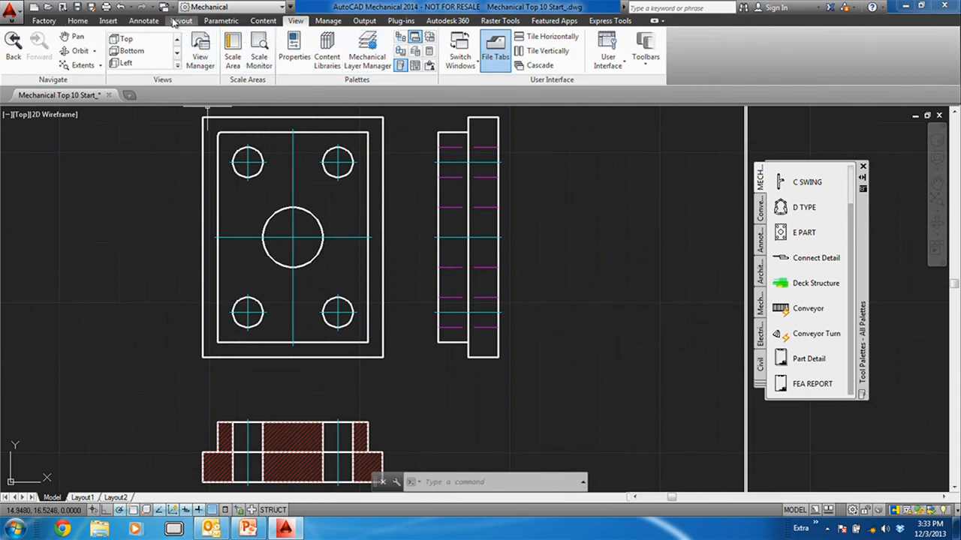
pyautogui.click(77, 20)
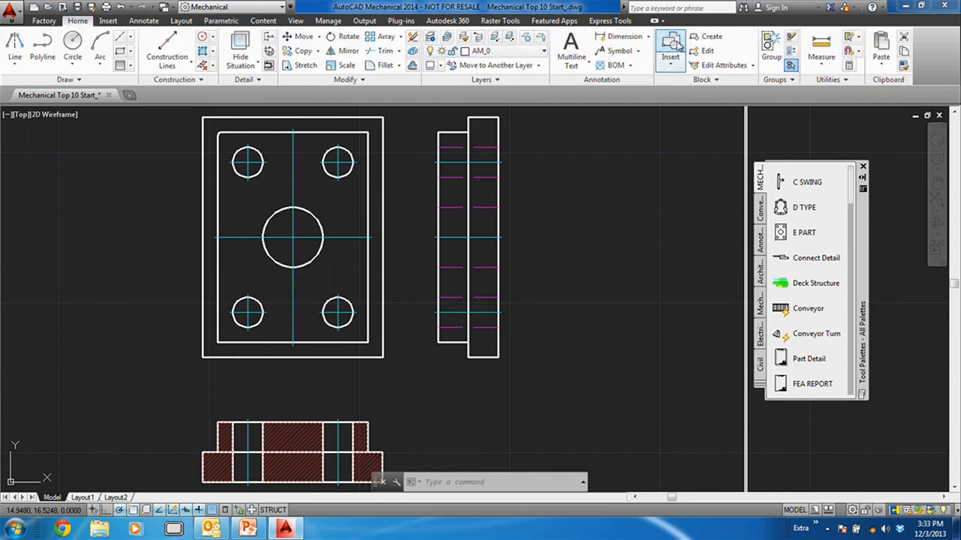
pyautogui.click(629, 37)
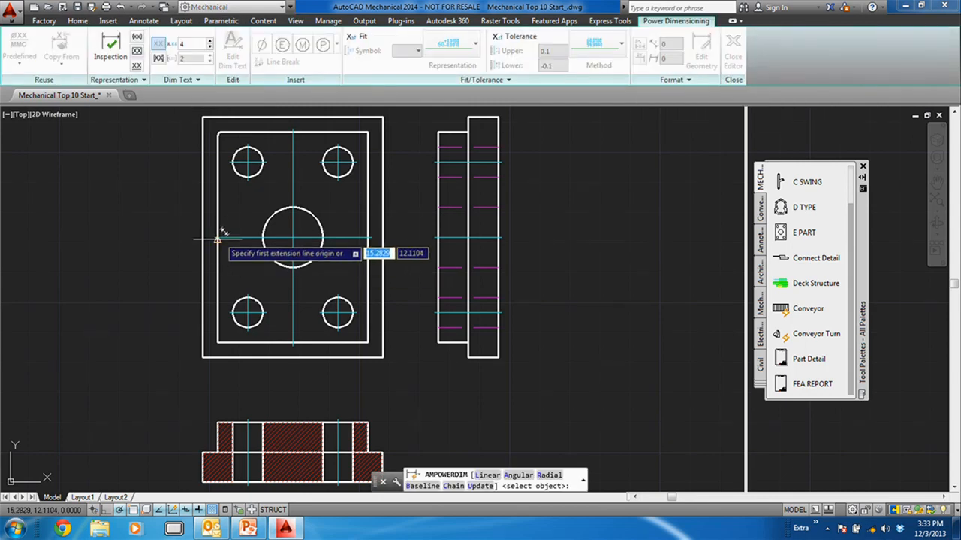
pyautogui.click(214, 238)
pyautogui.click(203, 358)
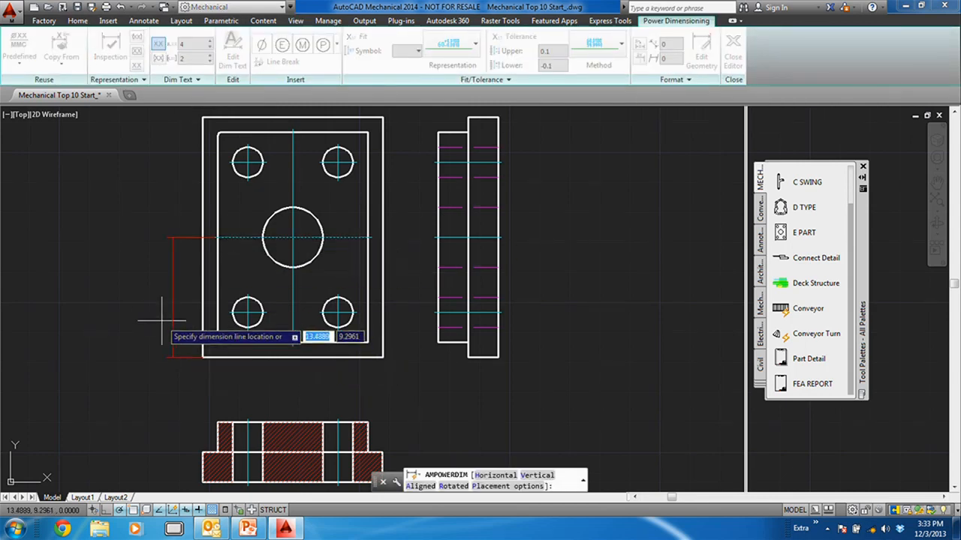
pyautogui.click(172, 311)
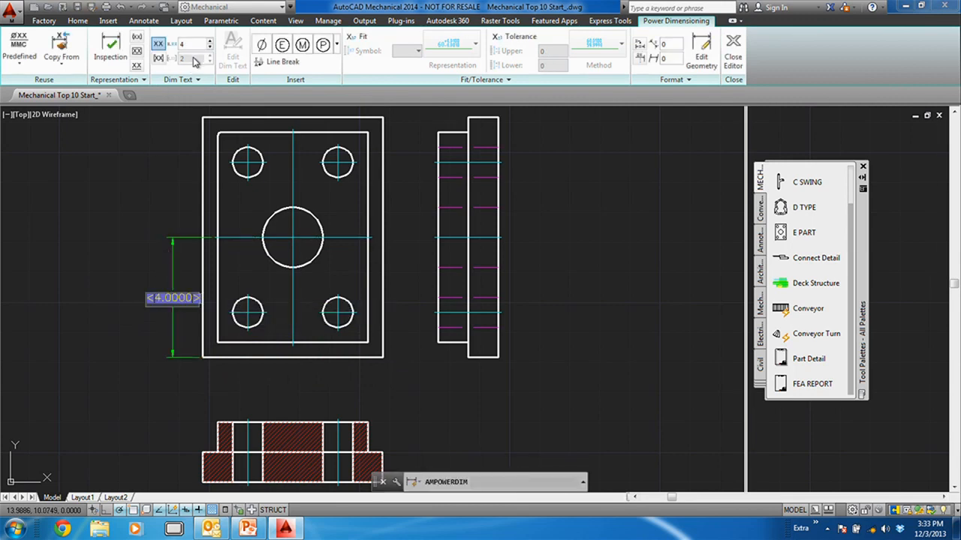
pyautogui.click(209, 47)
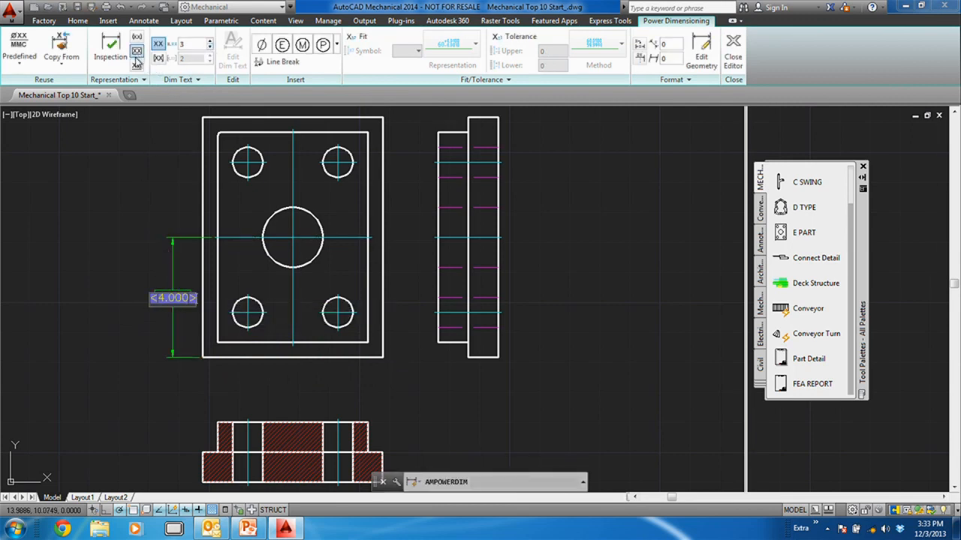
pyautogui.click(139, 197)
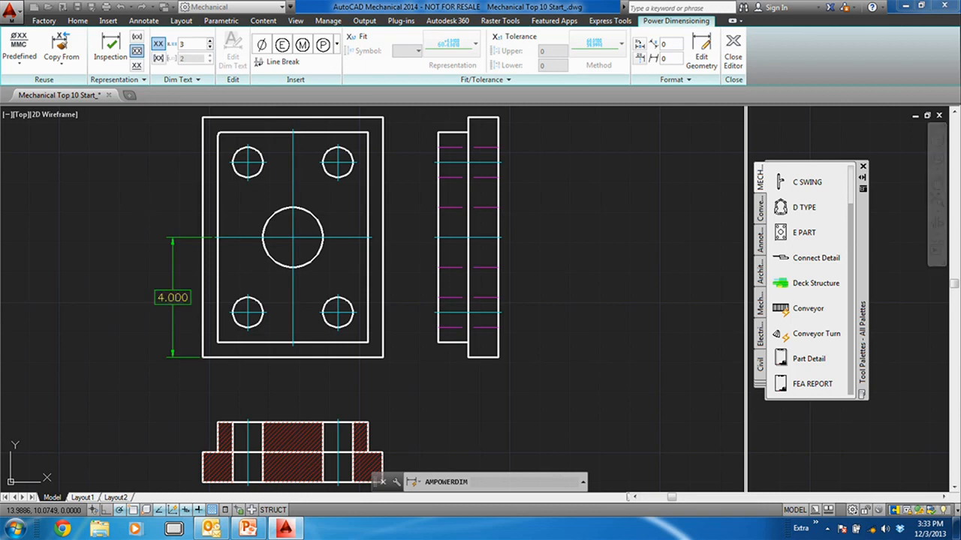
# - Add a horizontal power dimension below the plate from its lower-left corner to the vertical centreline and end the command
pyautogui.click(202, 357)
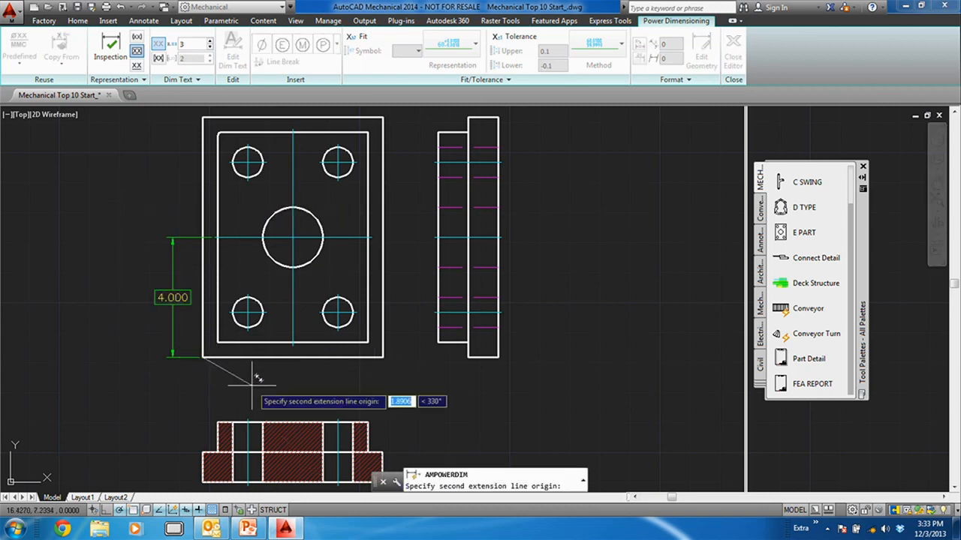
pyautogui.click(293, 346)
pyautogui.click(257, 386)
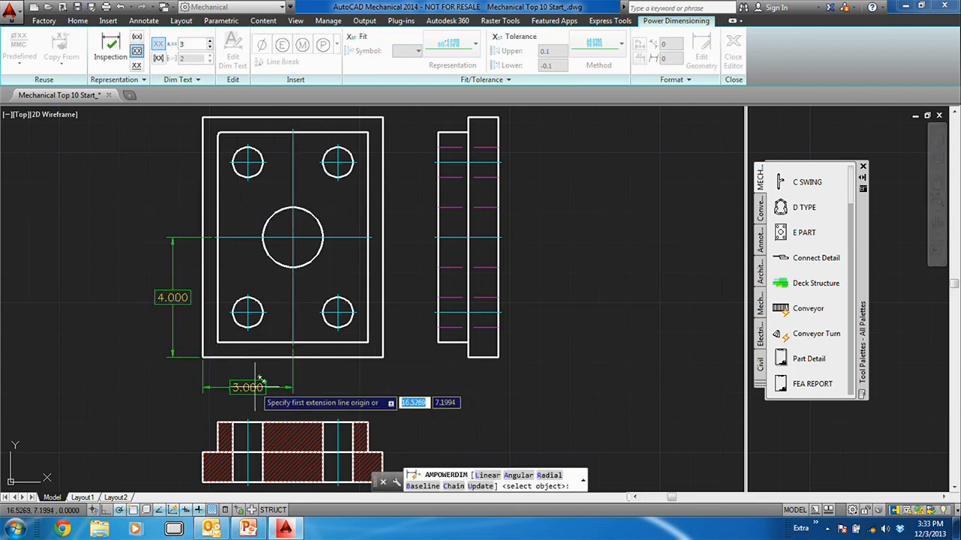
pyautogui.press('Return')
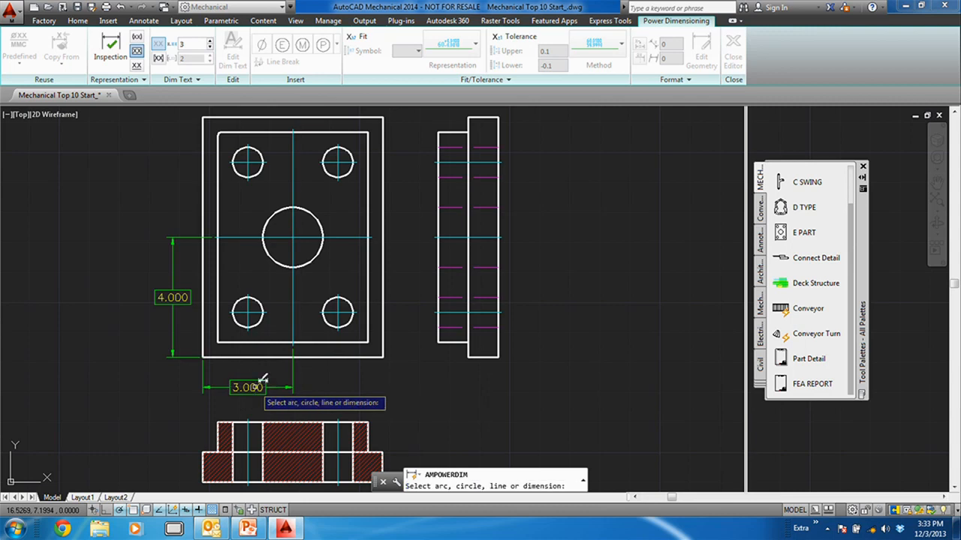
pyautogui.press('Escape')
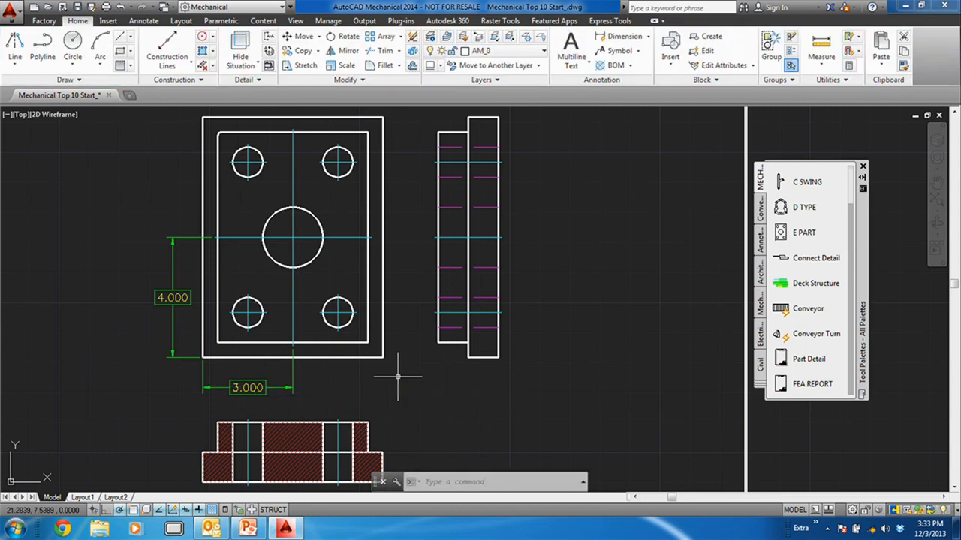
# - Add a diameter power dimension to the plate's large centre hole, with its text above the plate, and end the command
pyautogui.moveTo(402, 323); pyautogui.dragTo(381, 362, button='middle')
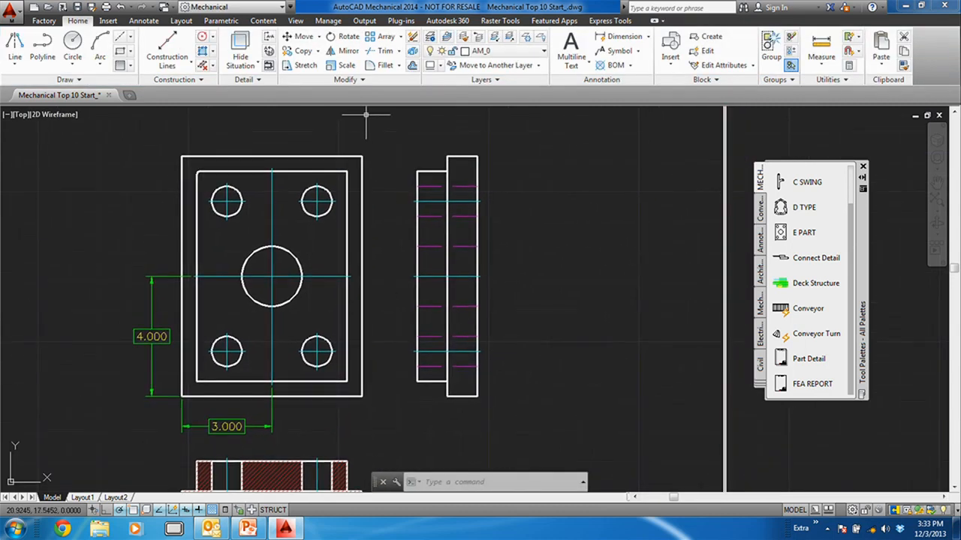
pyautogui.click(620, 36)
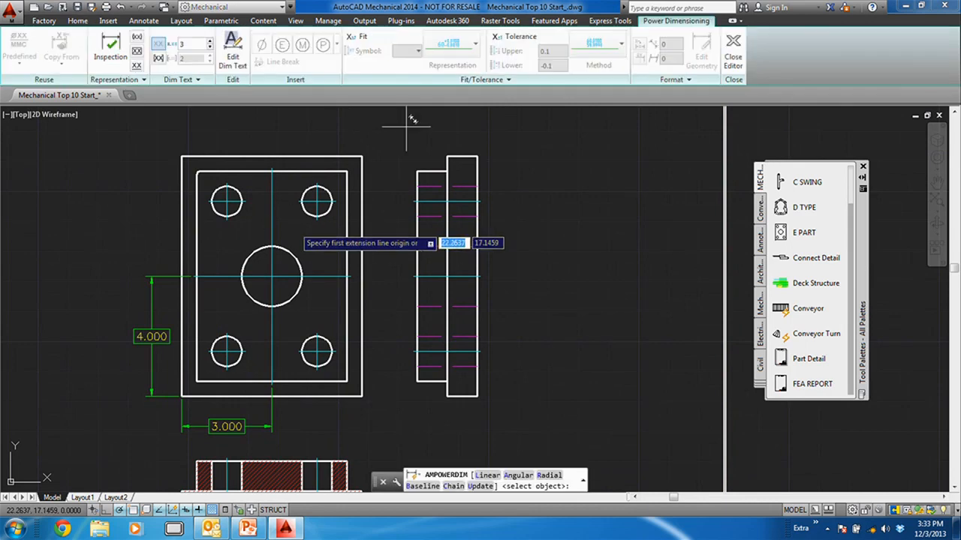
pyautogui.press('Return')
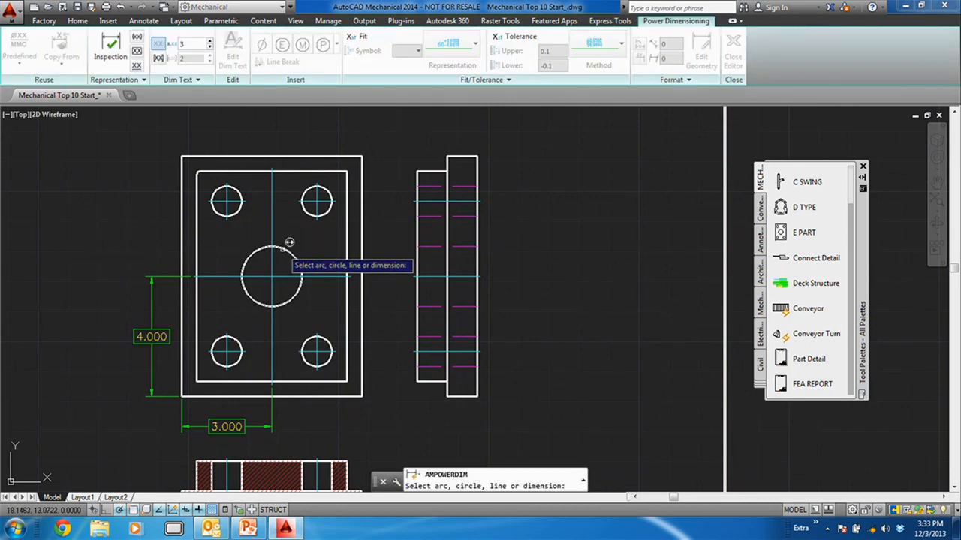
pyautogui.click(283, 245)
pyautogui.moveTo(336, 140); pyautogui.dragTo(372, 171, button='middle')
pyautogui.click(371, 153)
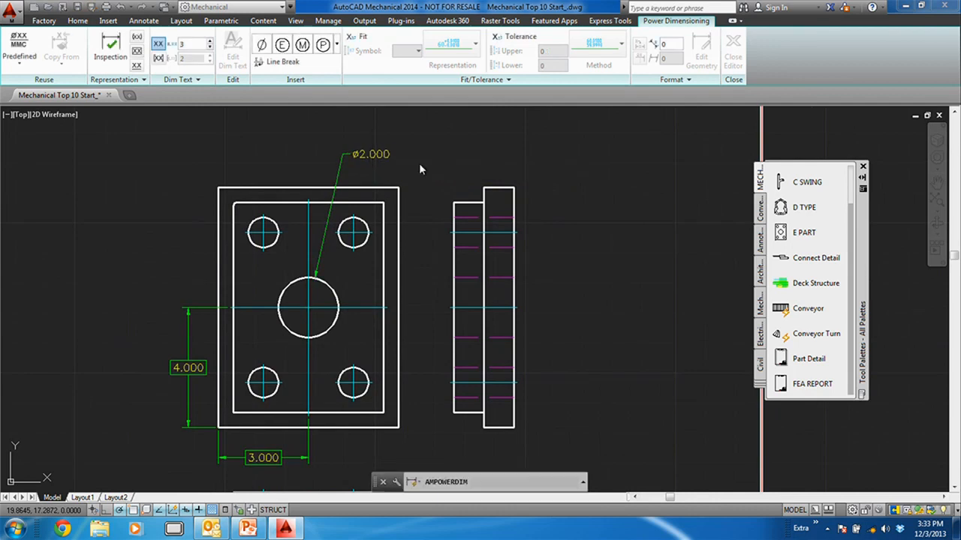
pyautogui.click(323, 159)
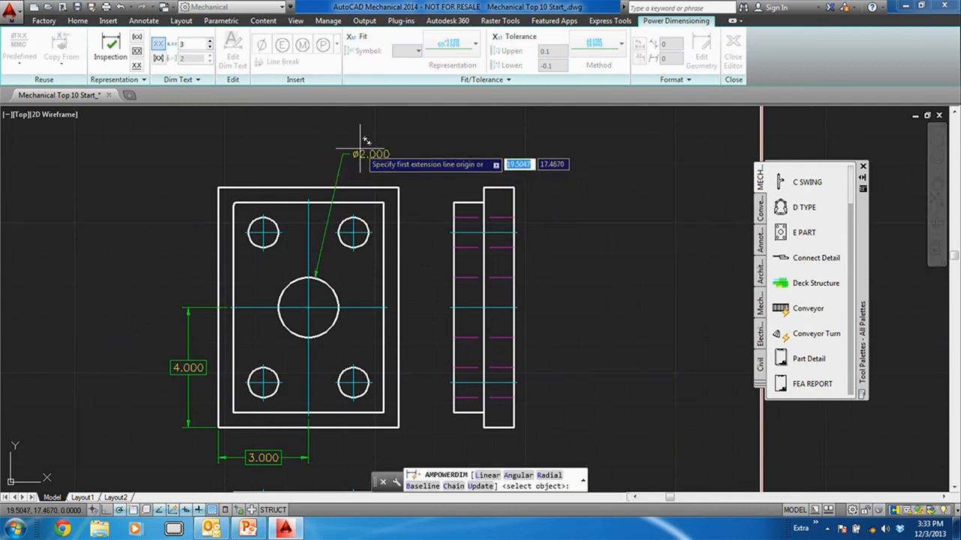
pyautogui.press('Escape')
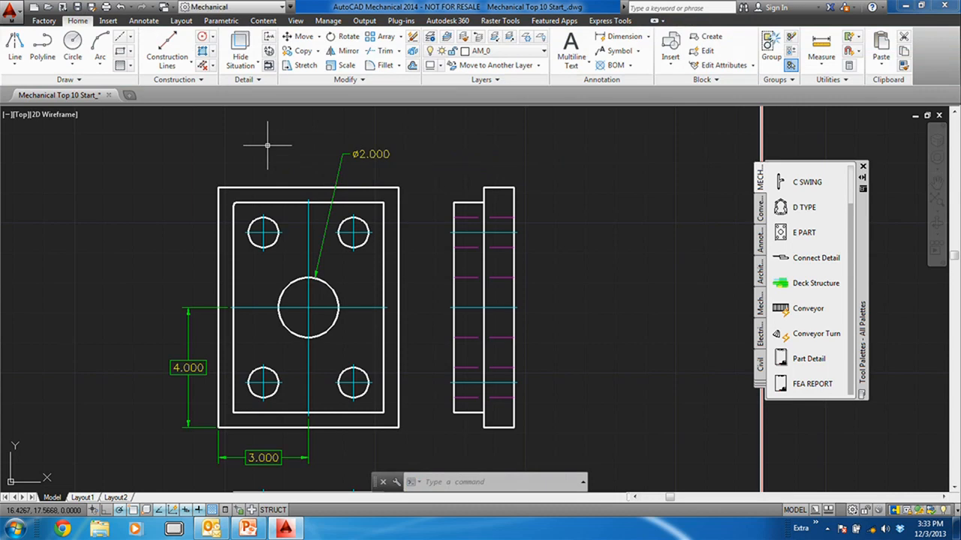
# - Give the centre hole's diameter dimension a tolerance of +0.1 and -0.1, displayed as stacked upper and lower limits
pyautogui.click(375, 154)
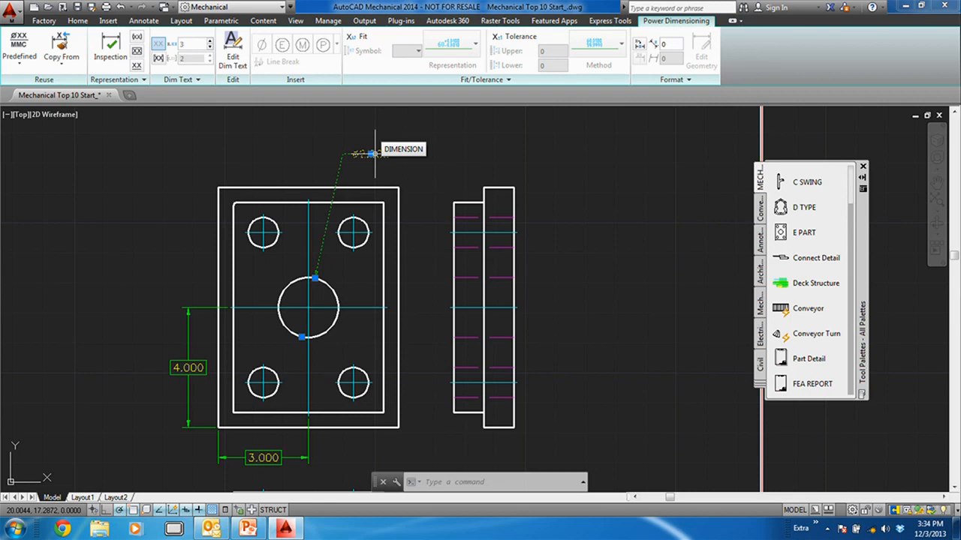
pyautogui.moveTo(371, 154)
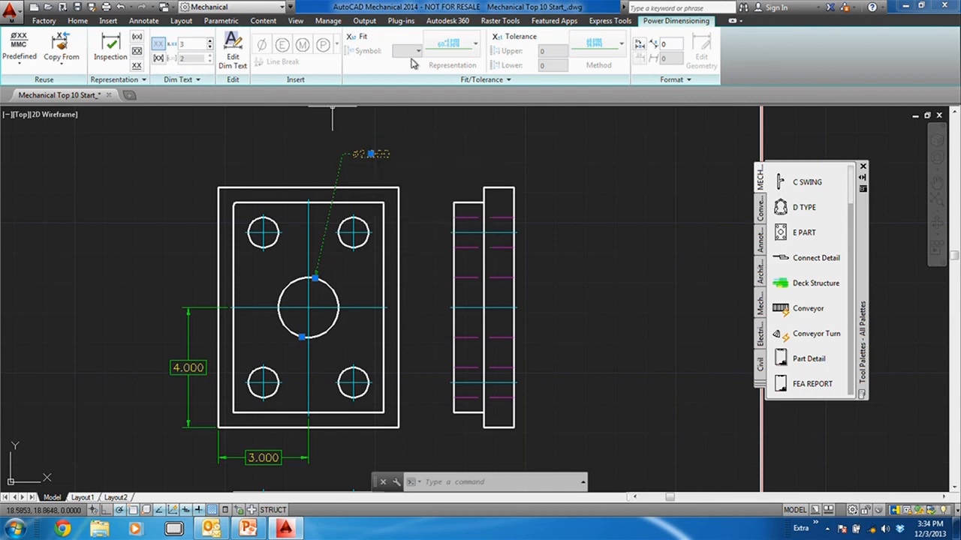
pyautogui.click(515, 37)
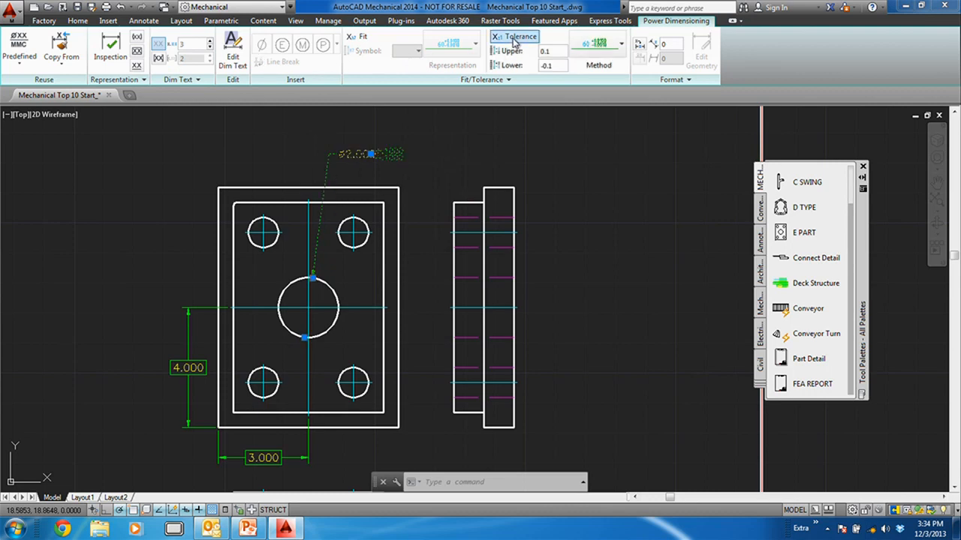
pyautogui.click(598, 44)
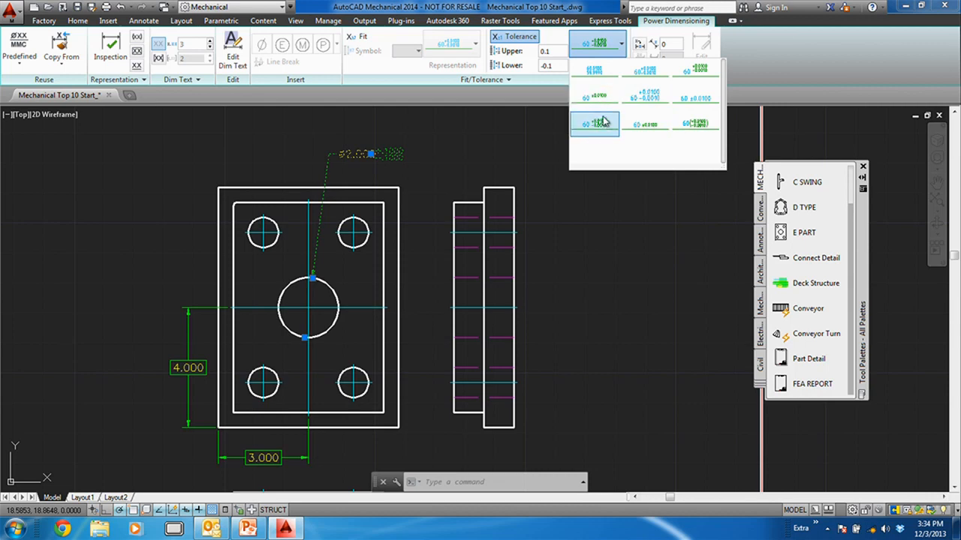
pyautogui.click(593, 68)
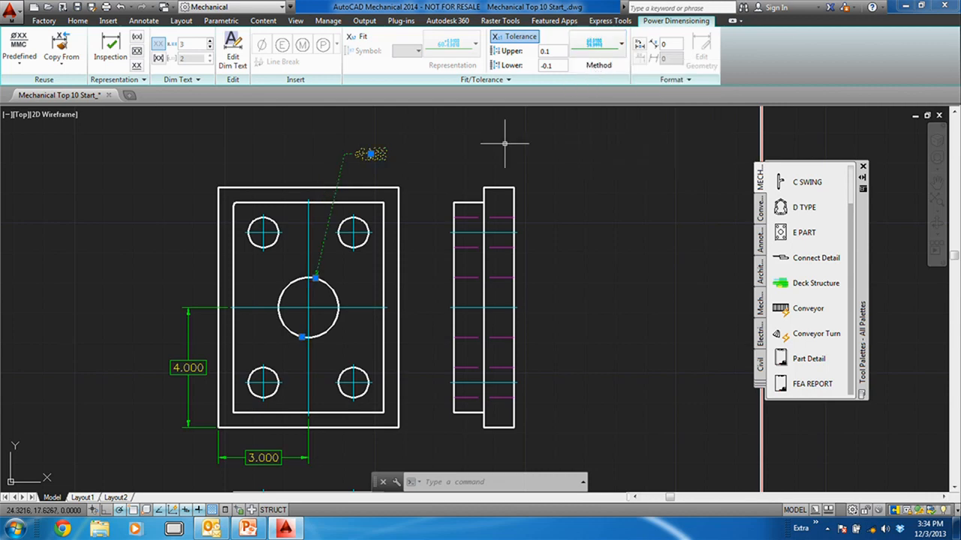
pyautogui.press('Return')
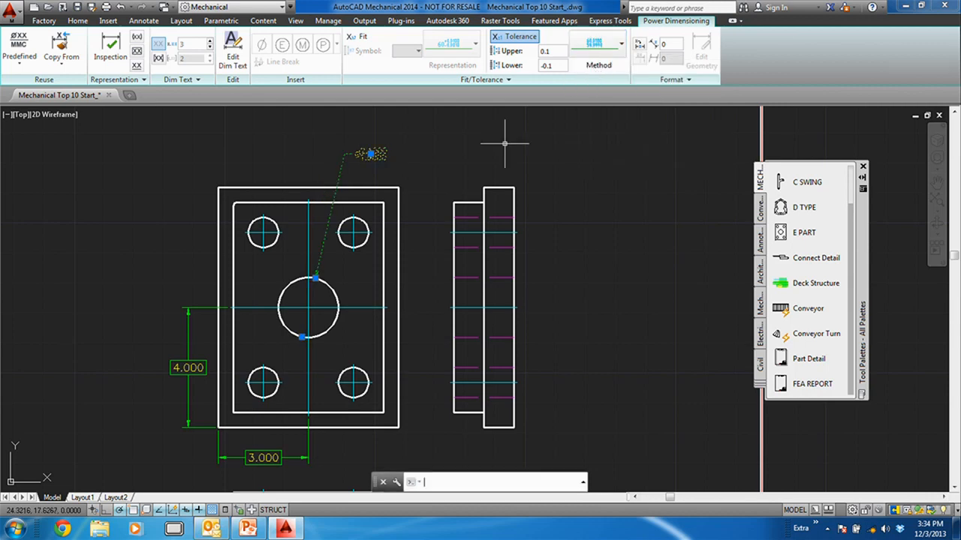
pyautogui.press('Escape')
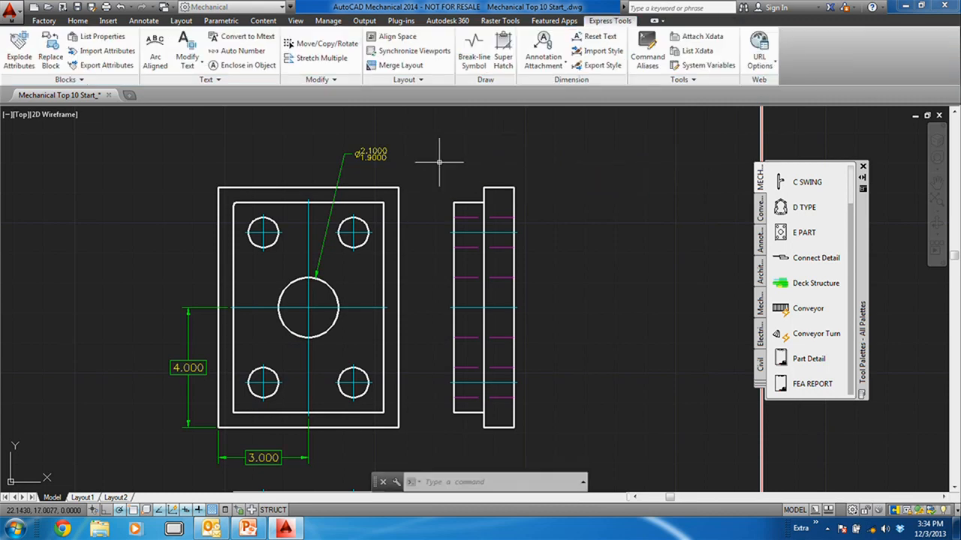
pyautogui.scroll(3, 424, 154)
pyautogui.scroll(-3, 407, 188)
pyautogui.moveTo(410, 204); pyautogui.dragTo(415, 173, button='middle')
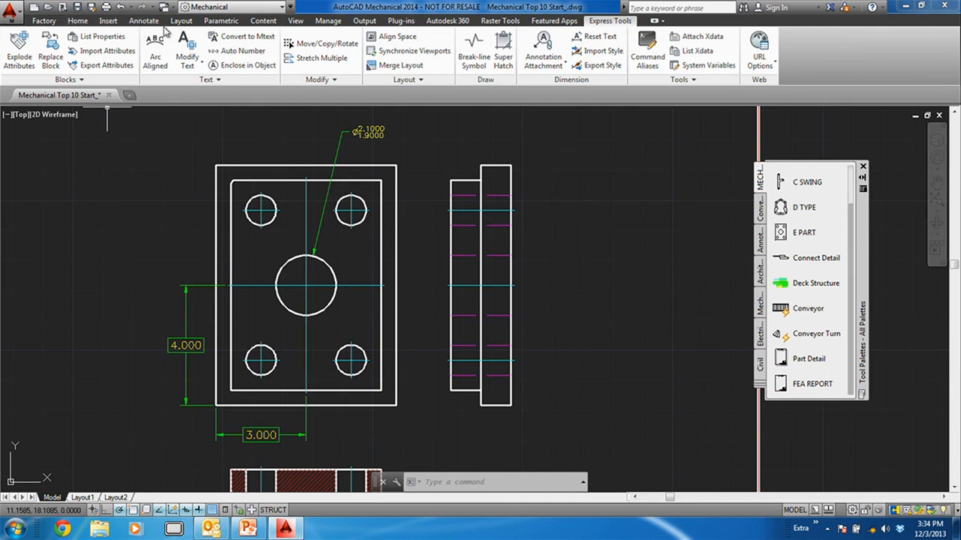
pyautogui.click(145, 21)
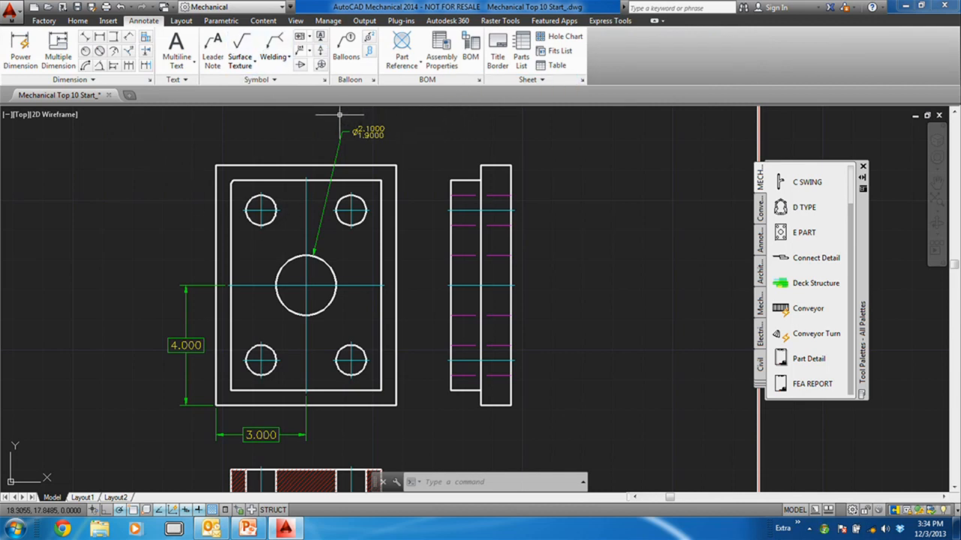
pyautogui.click(78, 21)
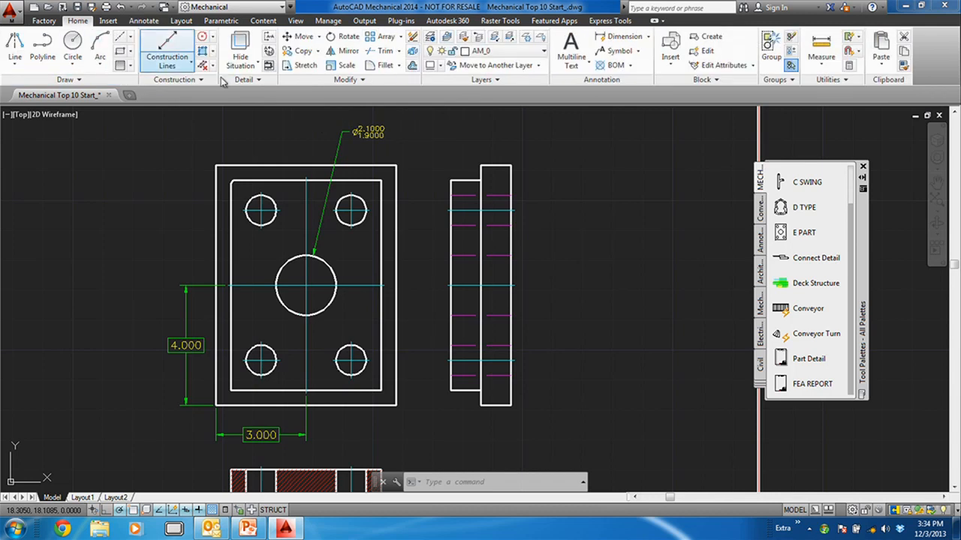
# - Attach datum identifier A to the outer vertical edge of the side view's thick flange, with its leader pointing away from the part
pyautogui.click(638, 51)
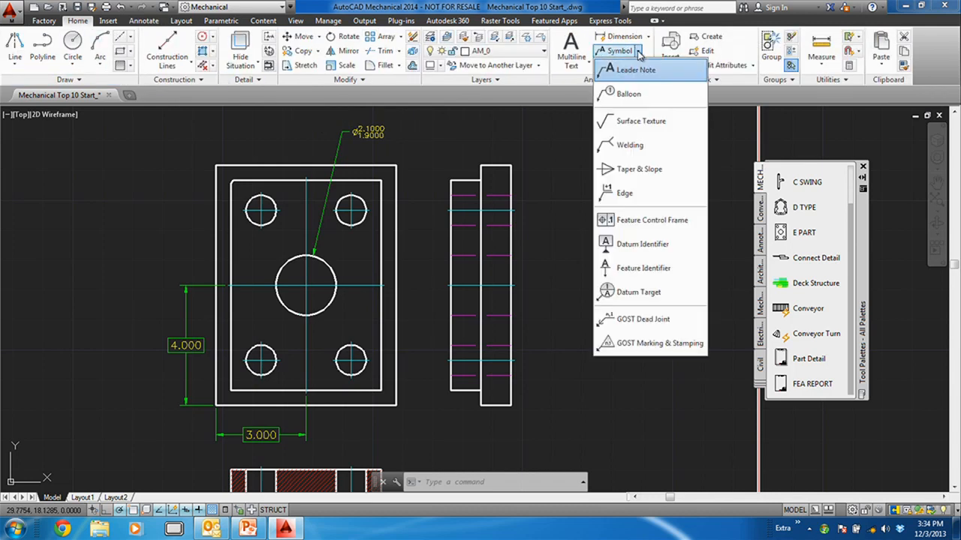
pyautogui.click(638, 244)
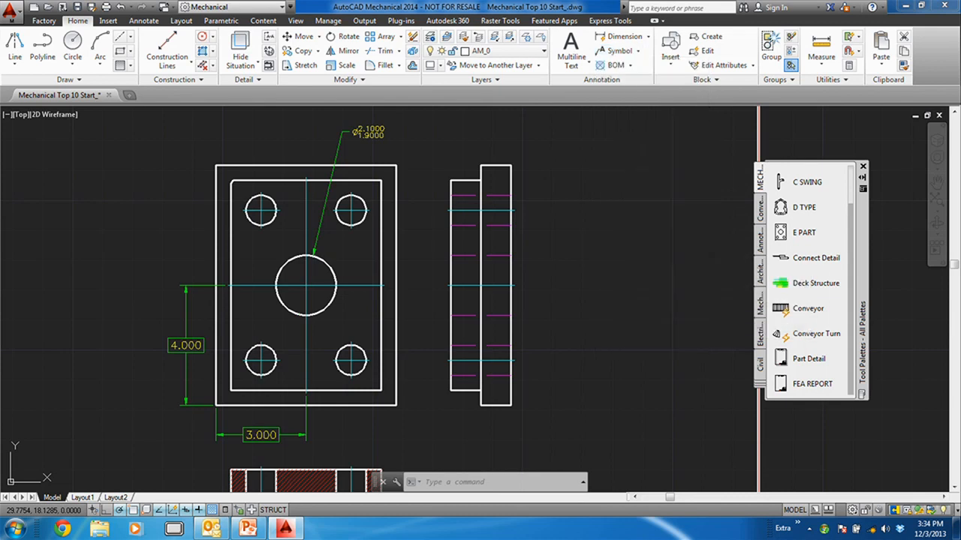
pyautogui.click(511, 269)
pyautogui.click(577, 249)
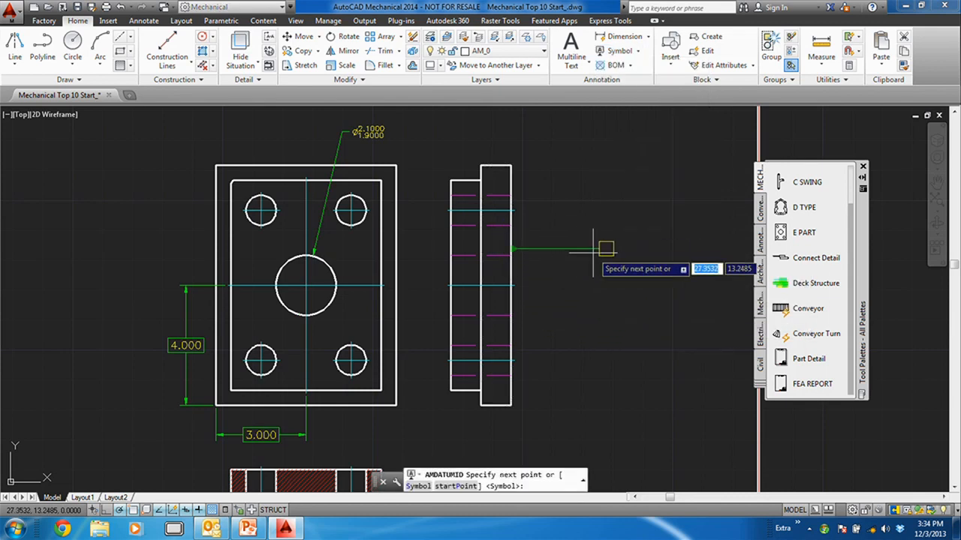
pyautogui.click(536, 255)
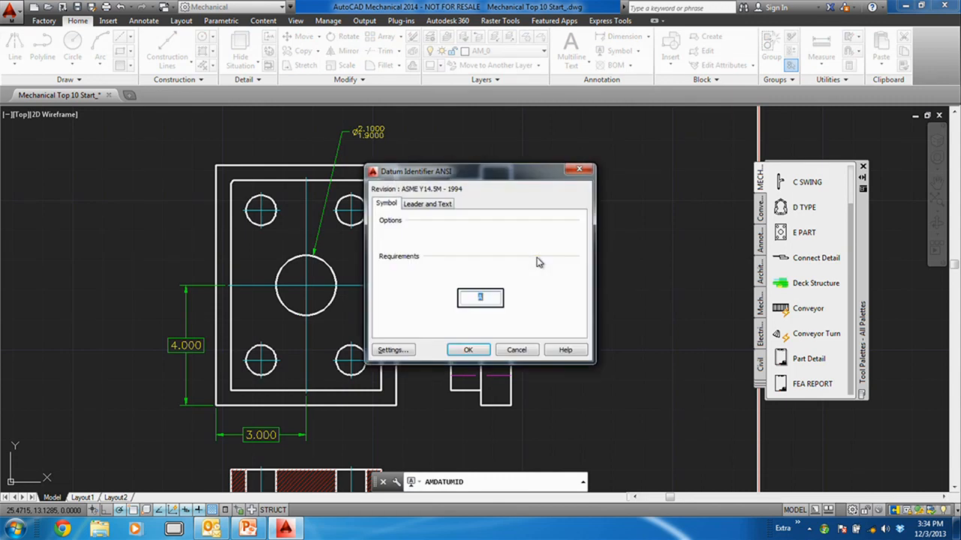
pyautogui.press('Return')
# - Attach datum identifier B to the plate's bottom edge in the front view, with its symbol below the edge
pyautogui.moveTo(428, 447); pyautogui.dragTo(427, 335, button='middle')
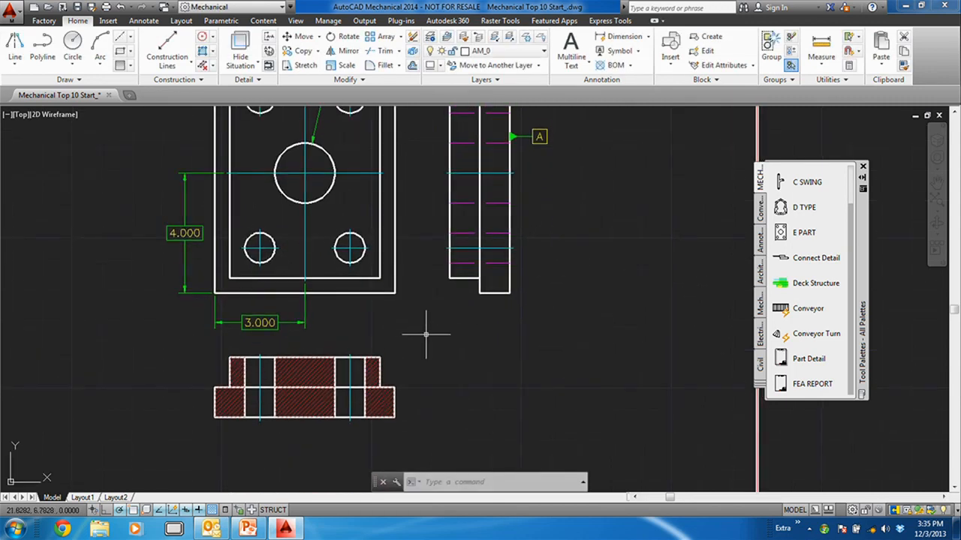
pyautogui.press('Return')
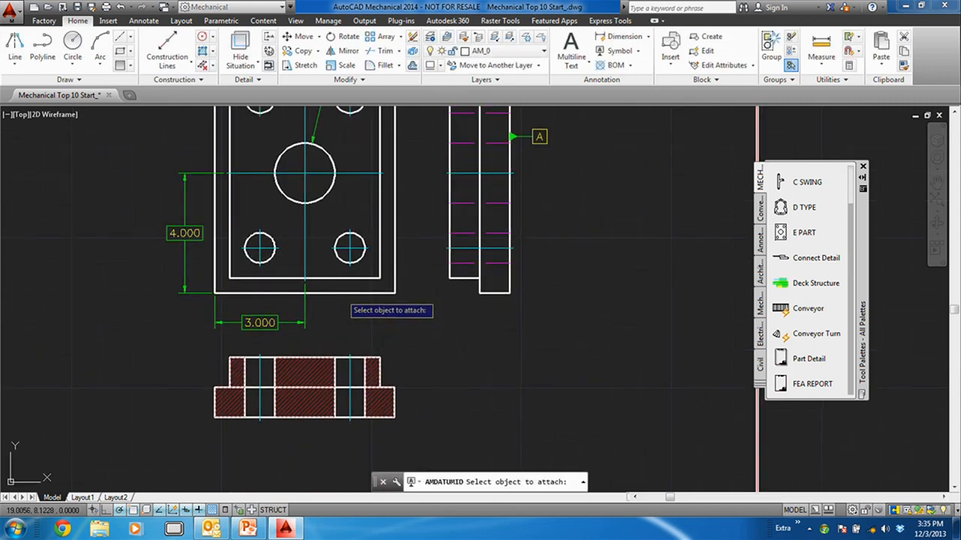
pyautogui.click(341, 296)
pyautogui.click(347, 328)
pyautogui.press('Return')
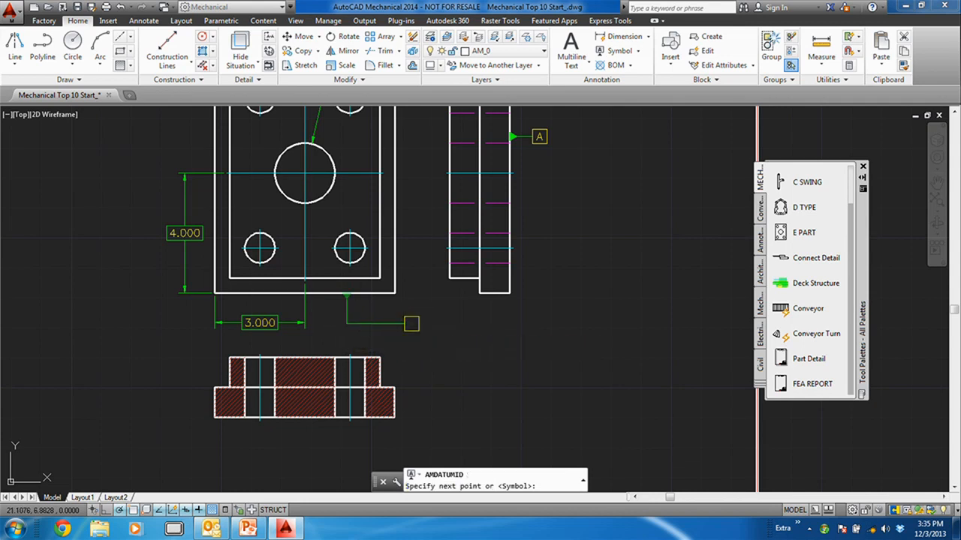
pyautogui.write('B')
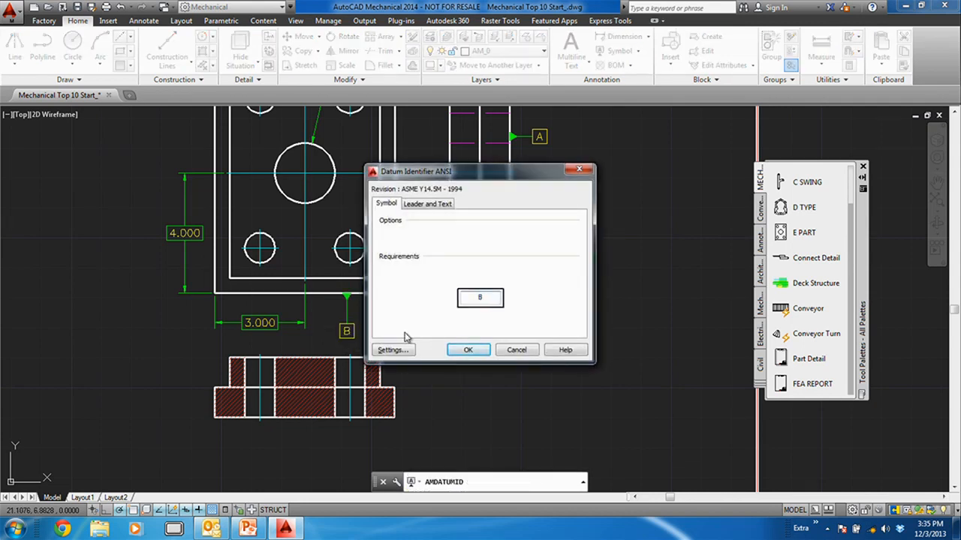
pyautogui.press('Return')
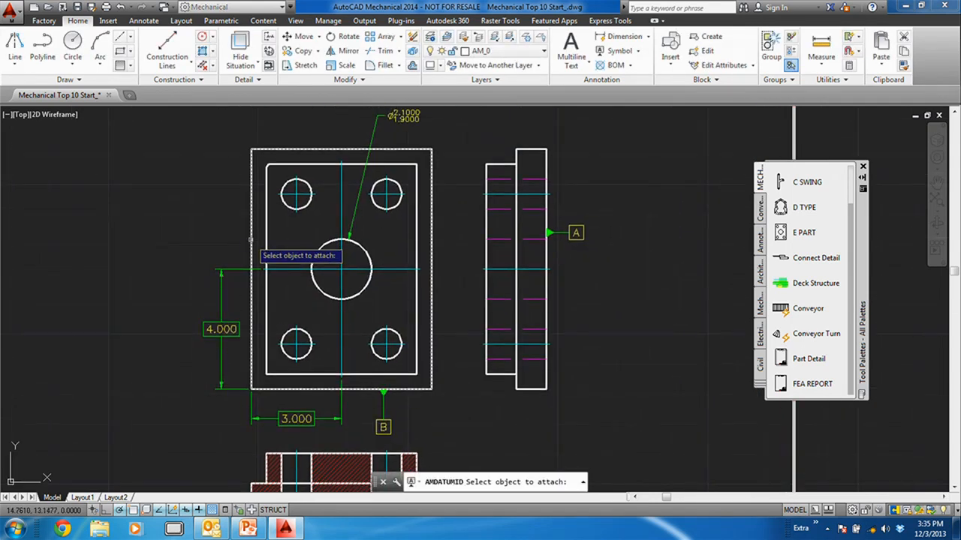
# - Attach datum identifier C to the plate's left outer edge in the front view
pyautogui.click(251, 225)
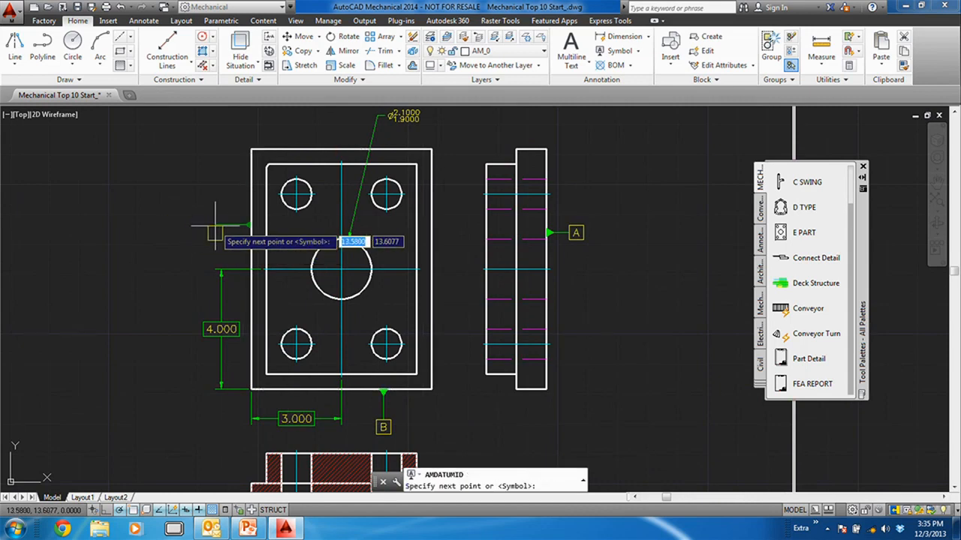
pyautogui.click(214, 225)
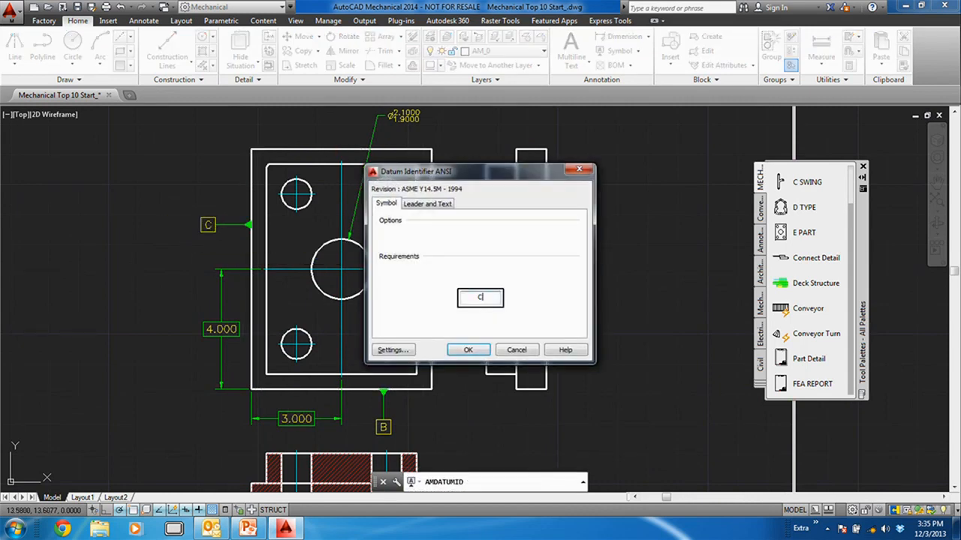
pyautogui.press('Return')
# - Place a feature control frame beside the centre hole's diameter dimension, with position symbol, tolerance .01, modifier M and datums A, B and C
pyautogui.moveTo(477, 208)
pyautogui.mouseDown(button='middle')
pyautogui.moveTo(395, 212)
pyautogui.moveTo(385, 233)
pyautogui.mouseUp(button='middle')
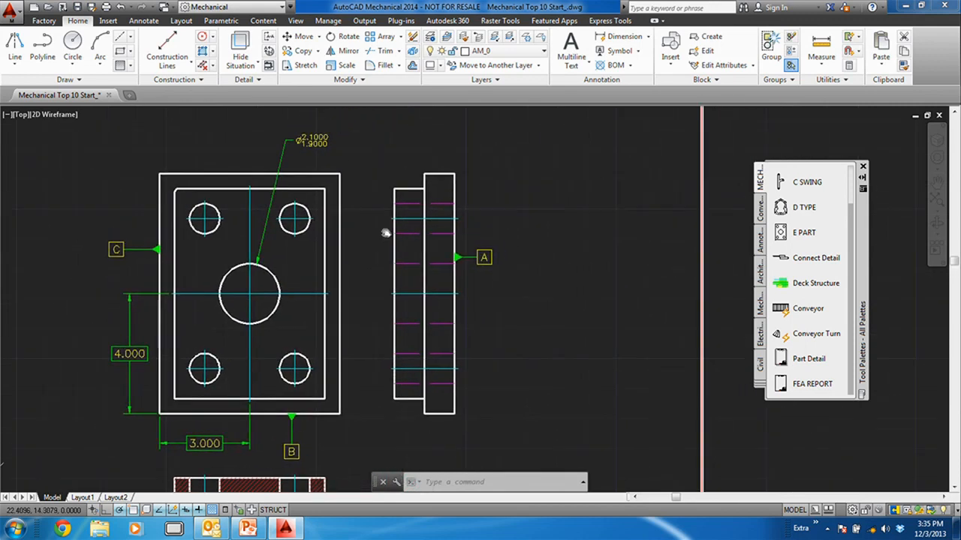
pyautogui.click(637, 51)
pyautogui.click(626, 225)
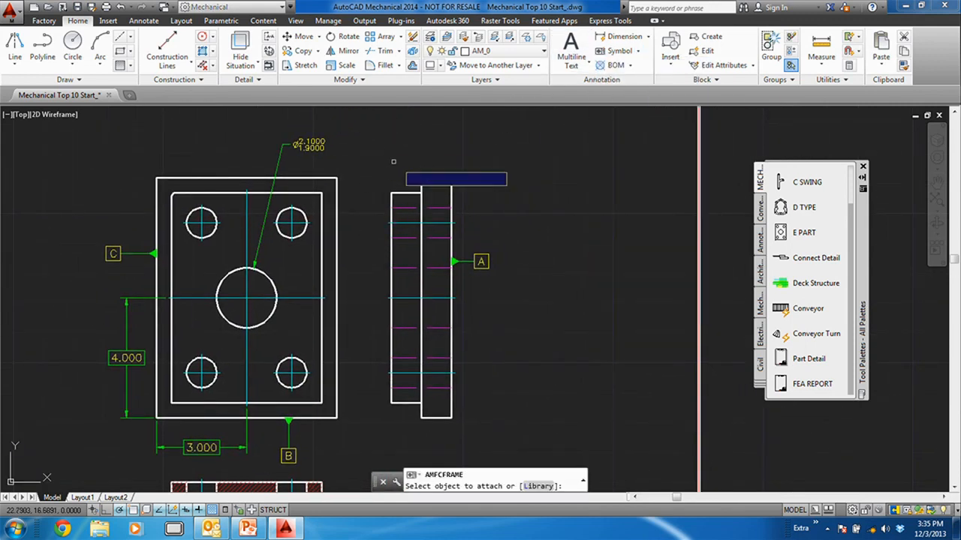
pyautogui.click(335, 143)
pyautogui.press('Return')
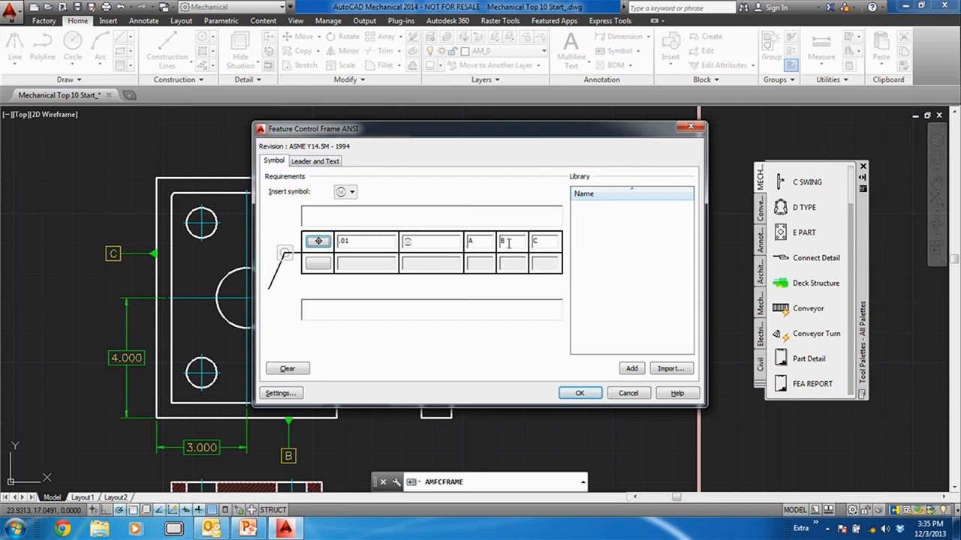
pyautogui.moveTo(380, 136); pyautogui.dragTo(474, 139)
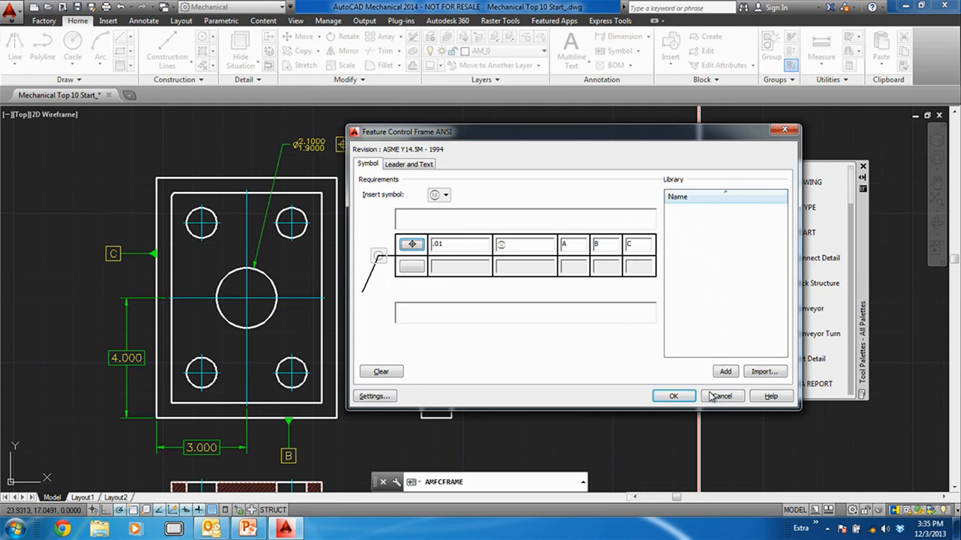
pyautogui.click(675, 396)
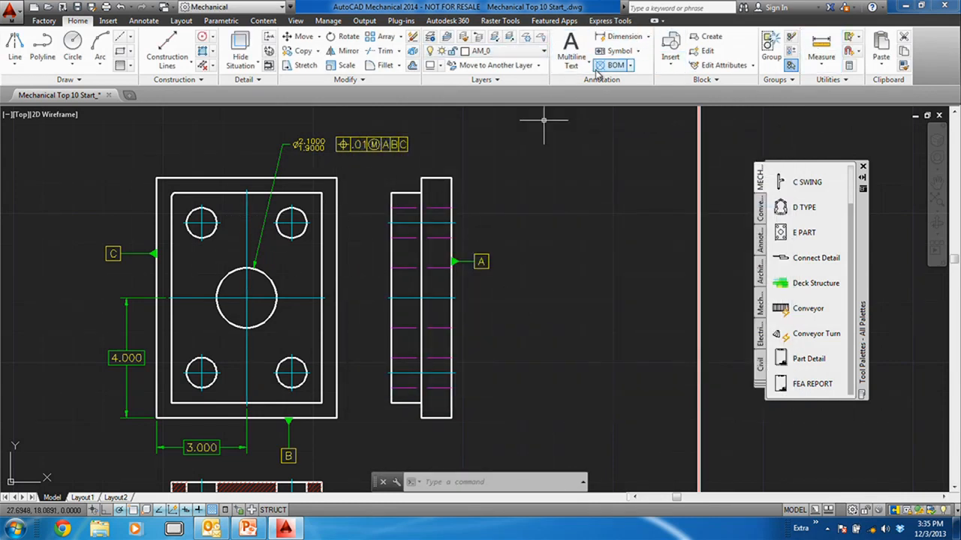
# - Add a weld symbol with size .25 and tail note TYP to the plate's inner right edge, and delete that symbol again
pyautogui.click(620, 50)
pyautogui.click(633, 167)
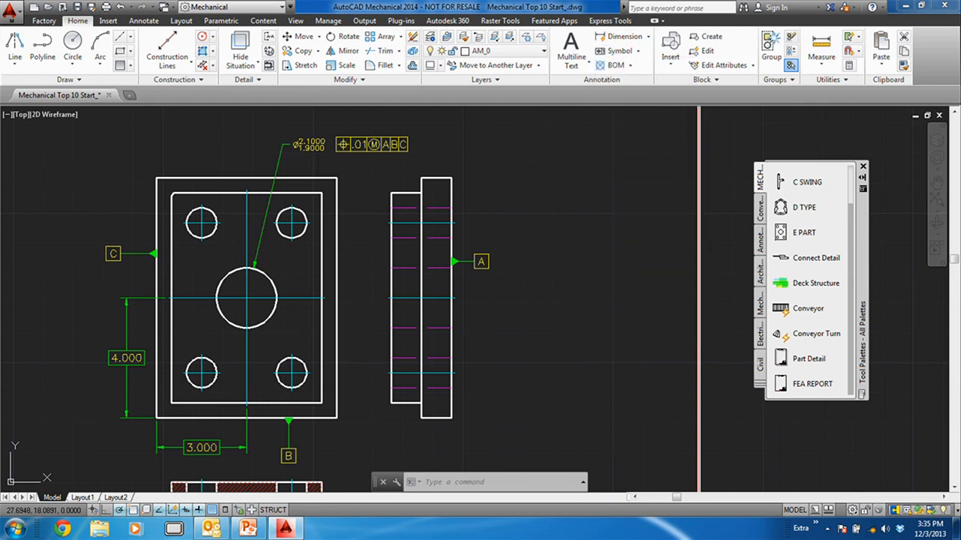
pyautogui.click(321, 250)
pyautogui.click(321, 237)
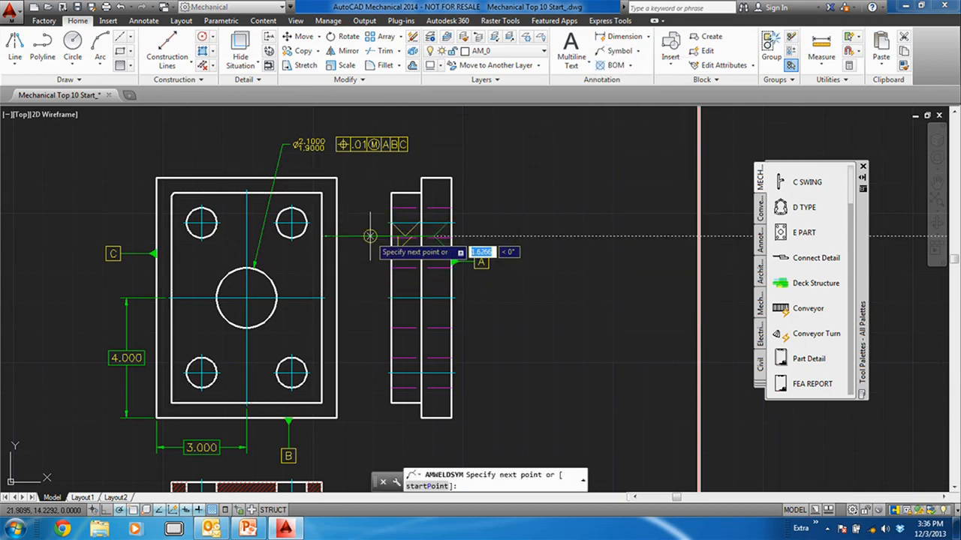
pyautogui.click(425, 156)
pyautogui.press('Return')
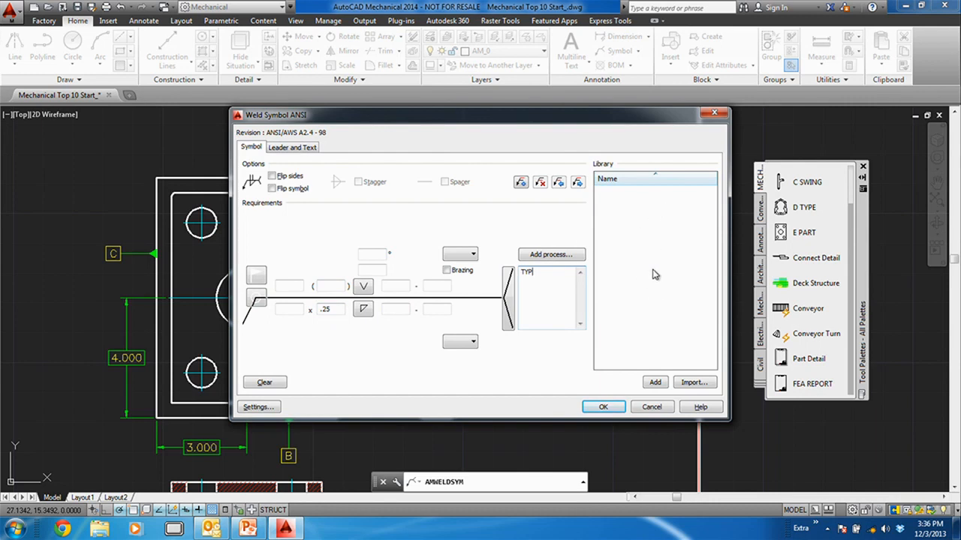
pyautogui.click(601, 407)
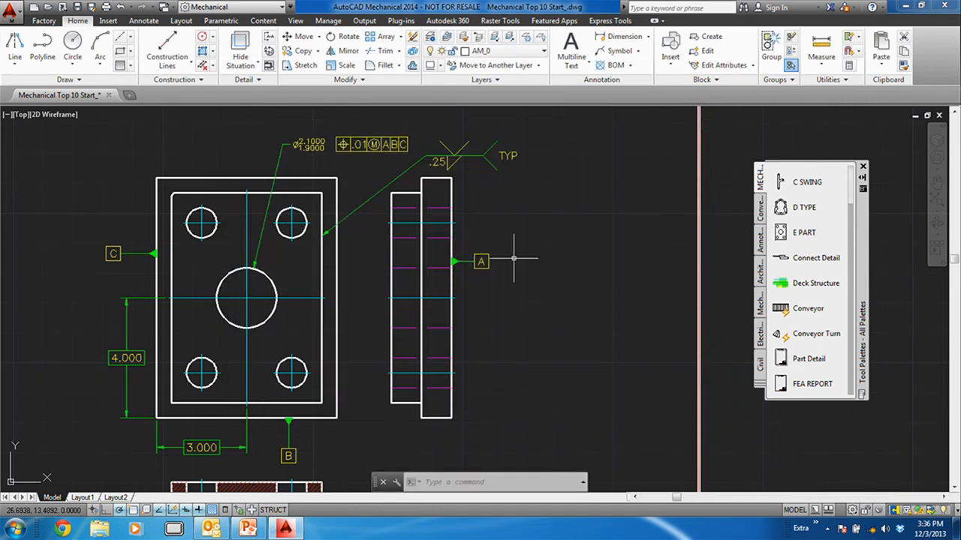
pyautogui.click(471, 154)
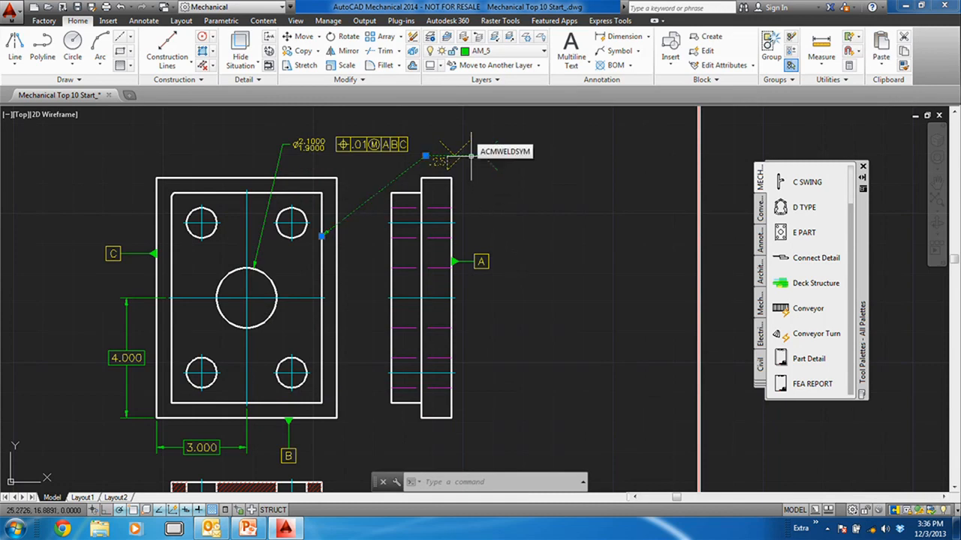
pyautogui.press('Delete')
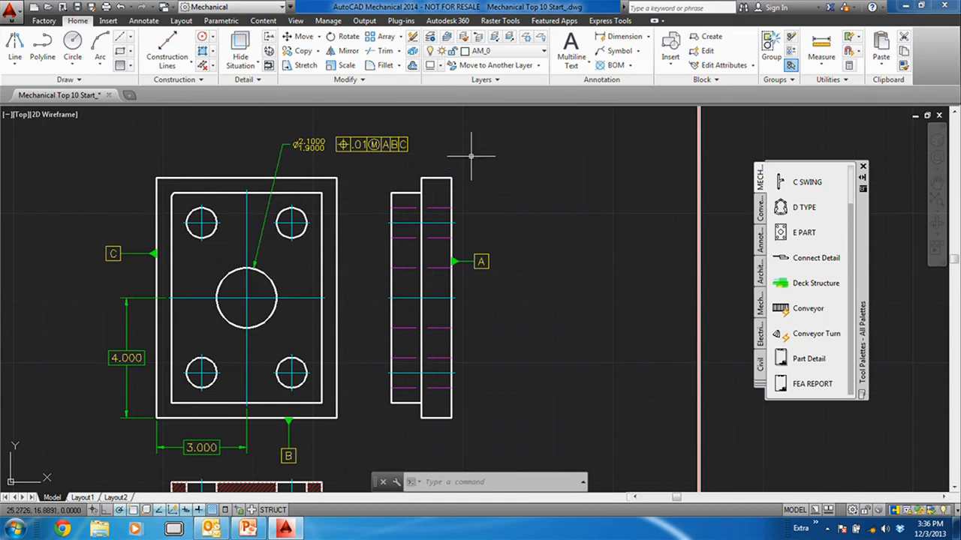
# - Attach a basic surface texture symbol with roughness value 32 to the outside of the side view's left edge
pyautogui.click(639, 51)
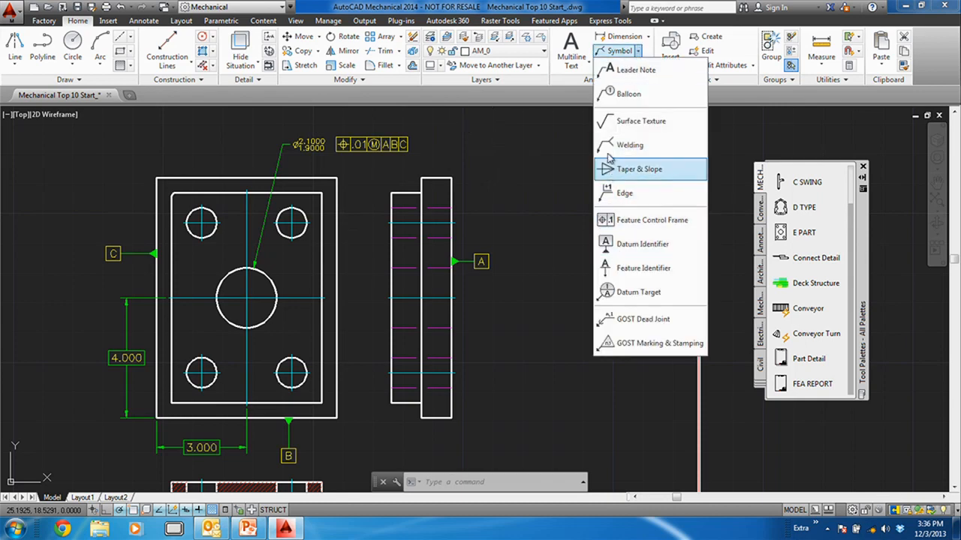
pyautogui.click(608, 121)
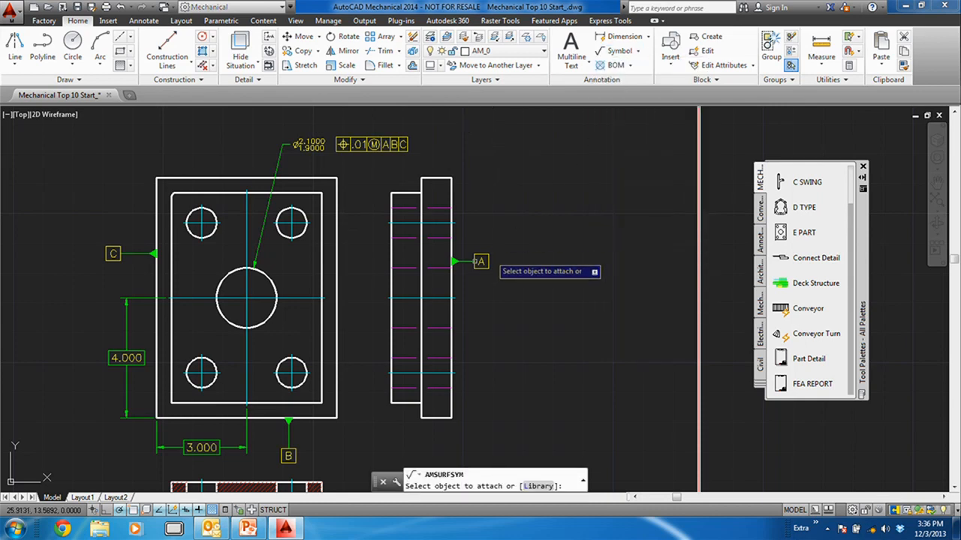
pyautogui.click(391, 287)
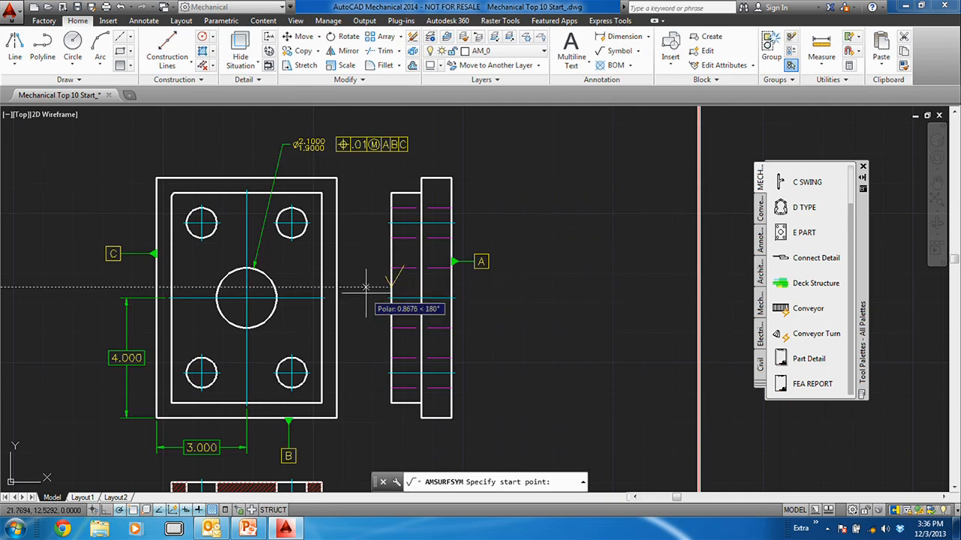
pyautogui.scroll(-2, 366, 287)
pyautogui.scroll(2, 375, 282)
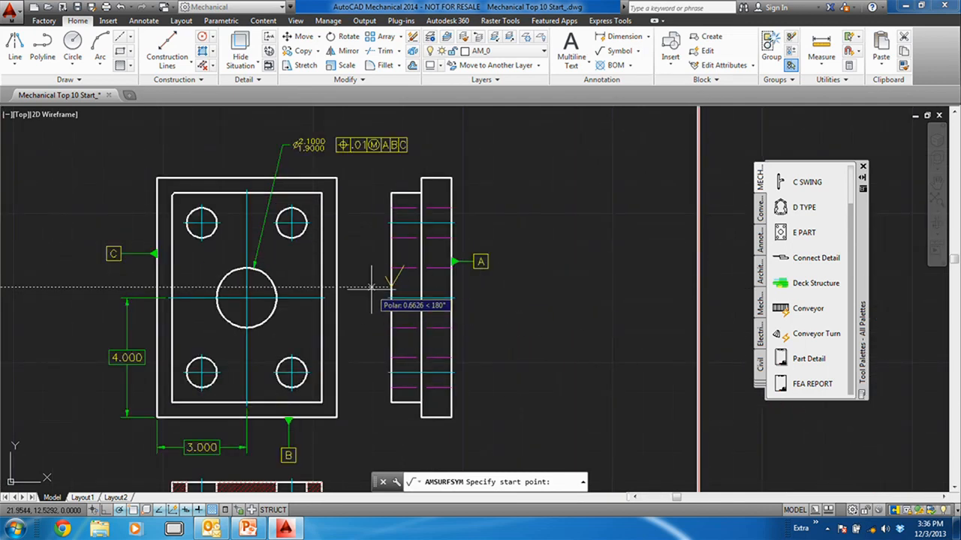
pyautogui.click(389, 287)
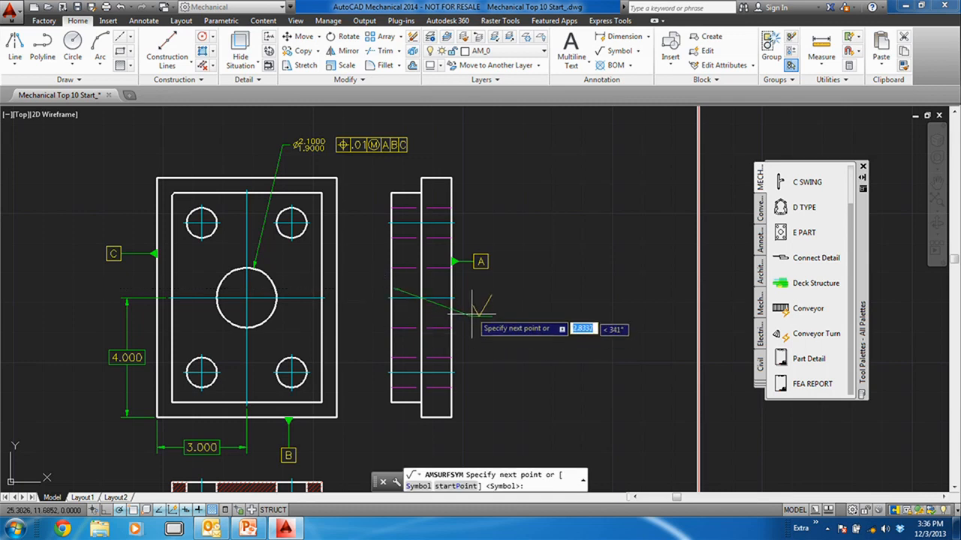
pyautogui.click(379, 270)
pyautogui.scroll(4, 382, 300)
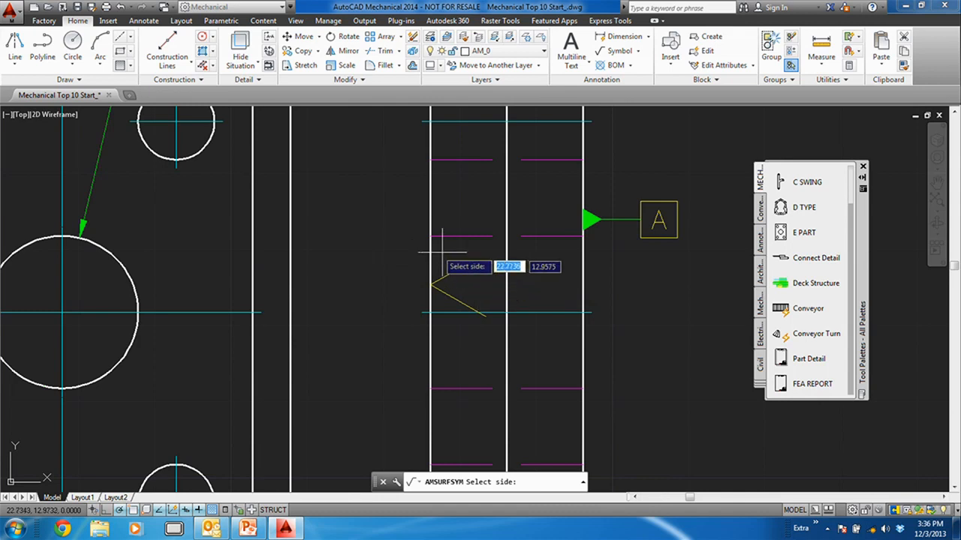
pyautogui.click(388, 266)
pyautogui.doubleClick(314, 316)
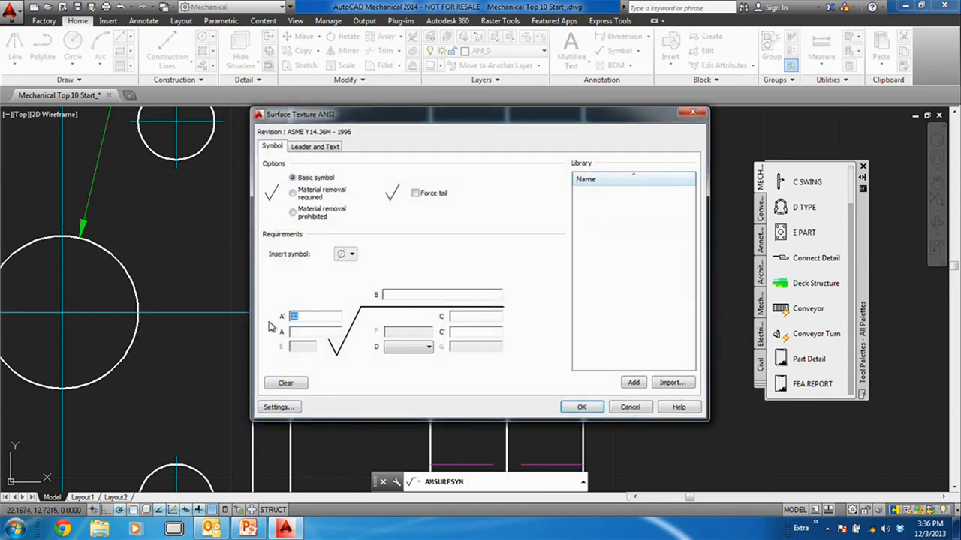
pyautogui.click(578, 406)
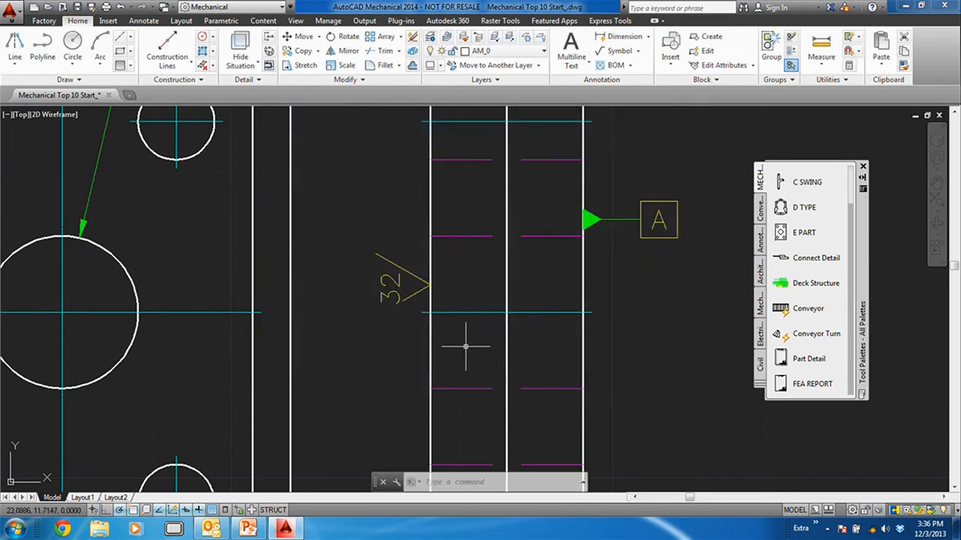
# - Switch to the PowerPoint slide show and advance to the slide "#7 – Bill of Material / Balloons"
pyautogui.scroll(-2, 383, 313)
pyautogui.scroll(-2, 384, 313)
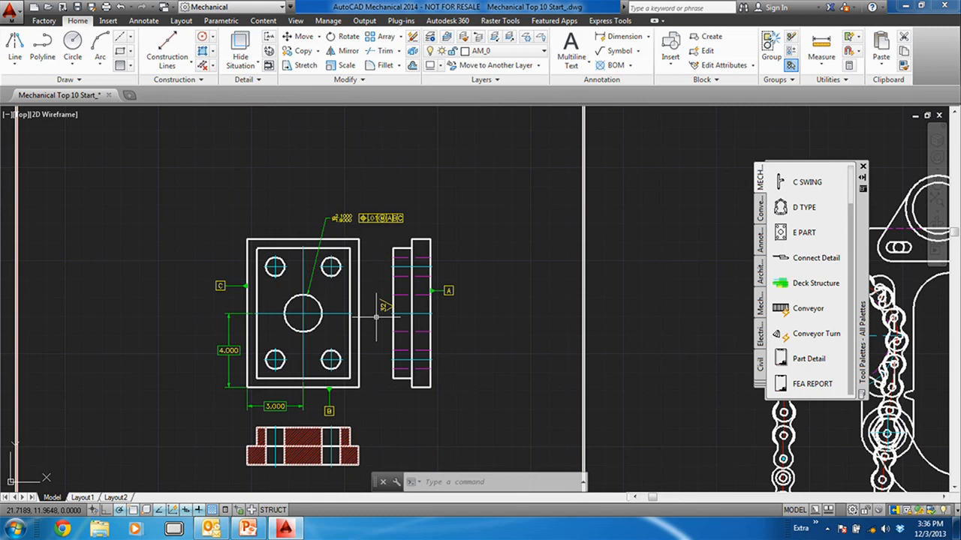
pyautogui.scroll(-2, 376, 315)
pyautogui.scroll(2, 357, 277)
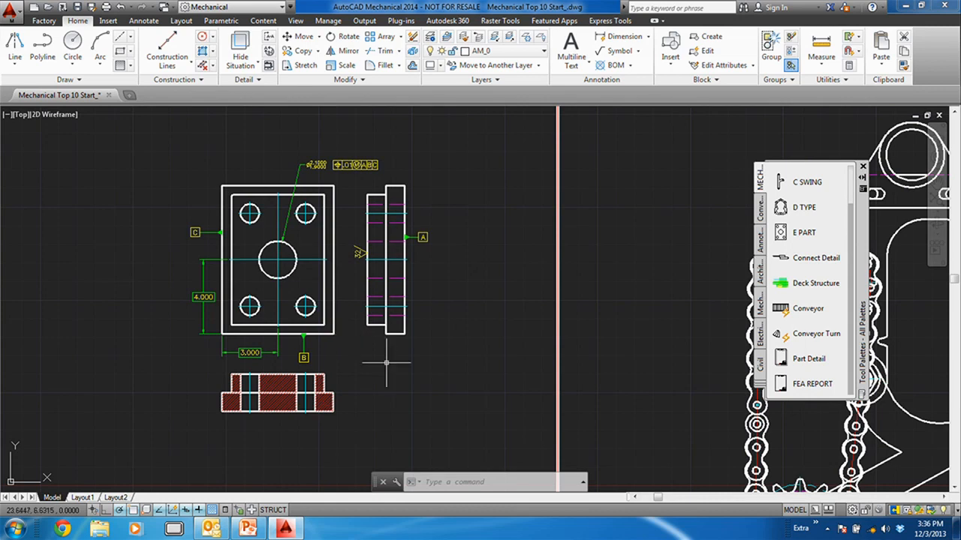
pyautogui.click(260, 527)
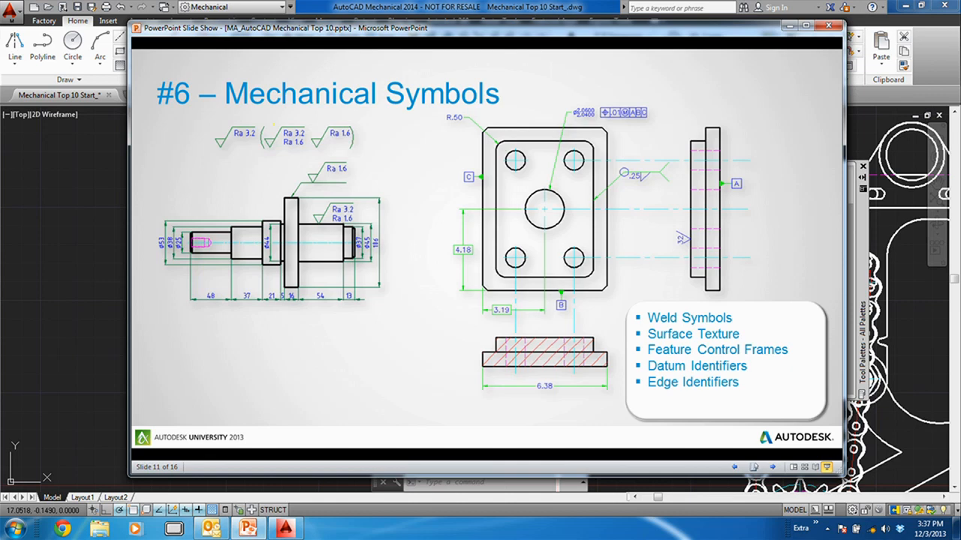
pyautogui.press('Right')
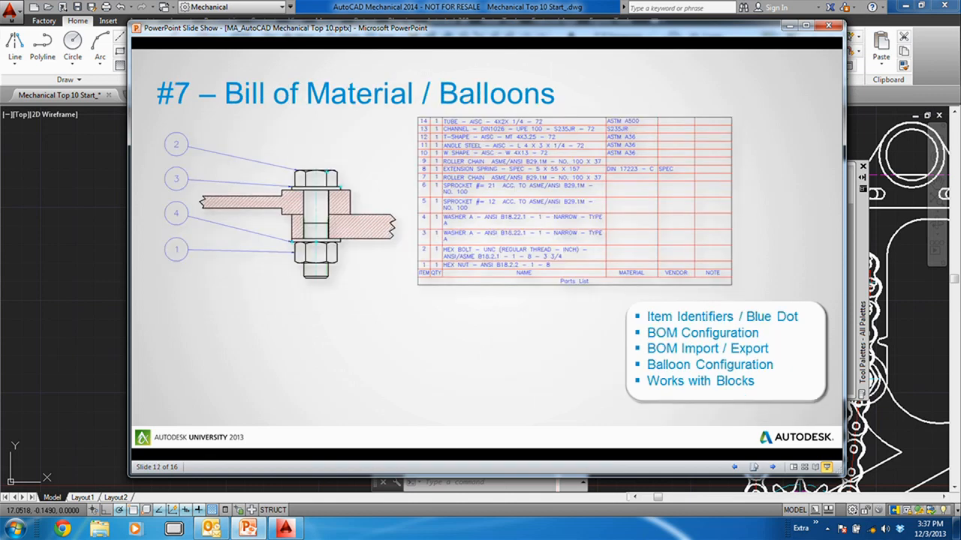
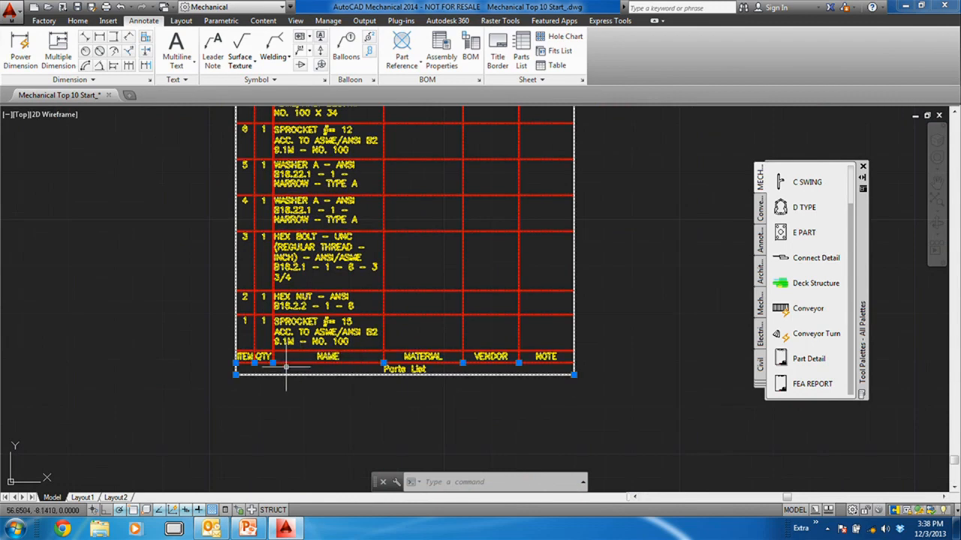
# - Widen the parts list's NAME column by stretching its boundary with the QTY column outward
pyautogui.click(273, 362)
pyautogui.click(132, 363)
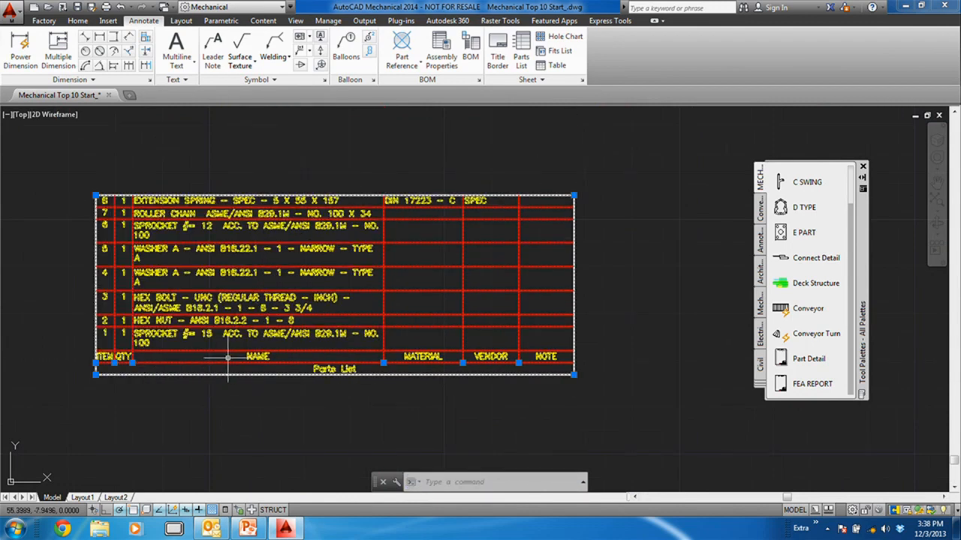
pyautogui.press('Escape')
# - Examine the chain drive assembly and its parts list, comparing the drawn components with the listed items
pyautogui.scroll(-2, 229, 271)
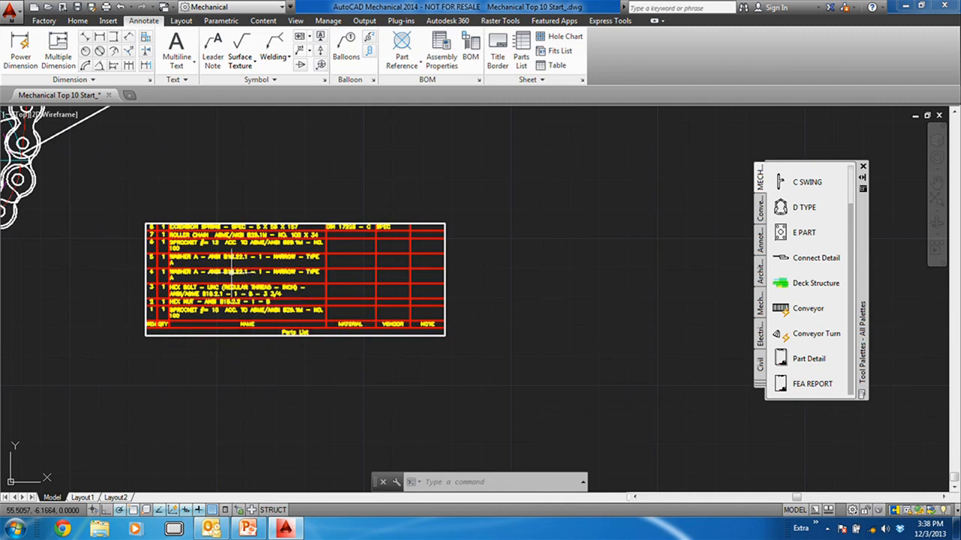
pyautogui.scroll(-2, 301, 229)
pyautogui.moveTo(331, 201); pyautogui.dragTo(327, 279, button='middle')
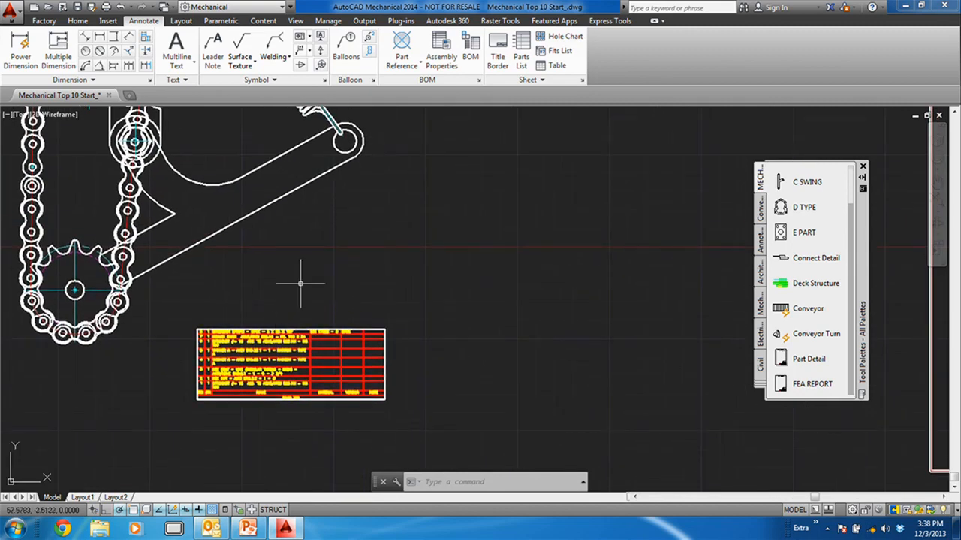
pyautogui.scroll(-4, 311, 274)
pyautogui.scroll(10, 292, 207)
pyautogui.moveTo(292, 207); pyautogui.dragTo(292, 278, button='middle')
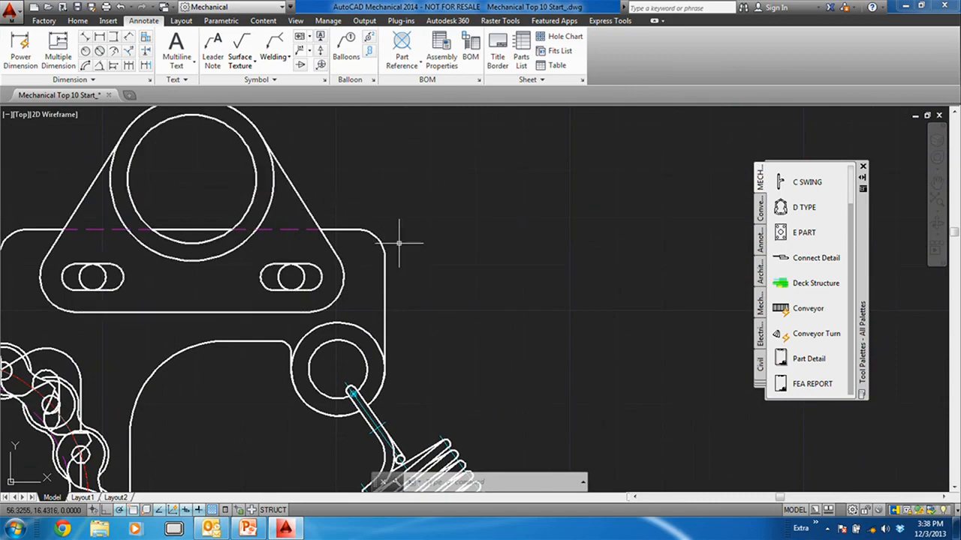
pyautogui.scroll(-5, 396, 262)
pyautogui.moveTo(403, 316); pyautogui.dragTo(393, 189, button='middle')
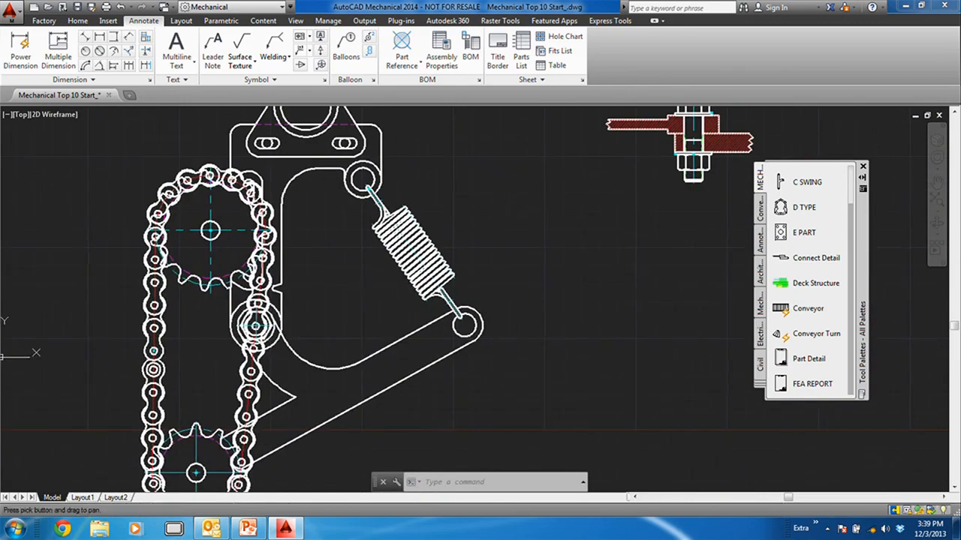
pyautogui.moveTo(363, 469); pyautogui.dragTo(356, 231, button='middle')
pyautogui.scroll(5, 349, 297)
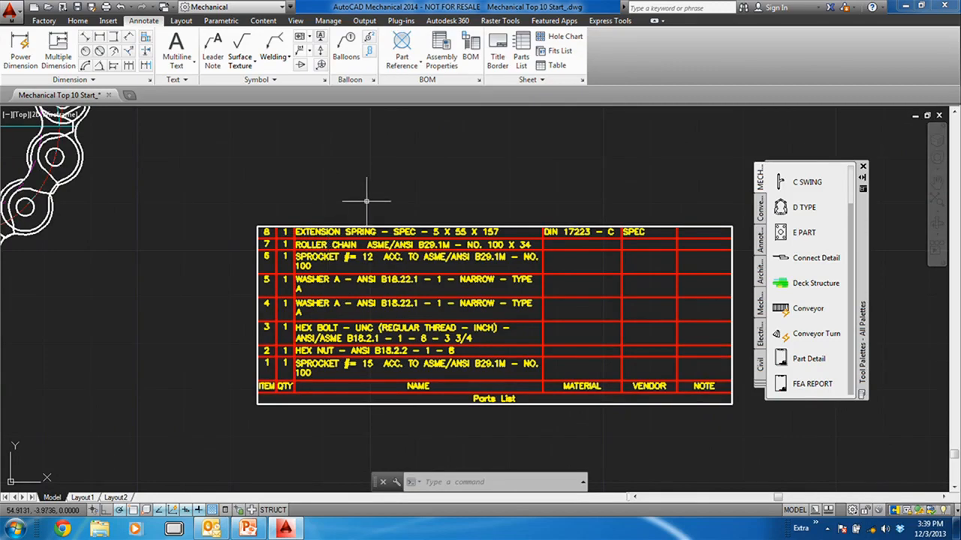
pyautogui.scroll(-2, 367, 202)
pyautogui.moveTo(385, 136)
pyautogui.mouseDown(button='middle')
pyautogui.moveTo(353, 260)
pyautogui.moveTo(301, 380)
pyautogui.mouseUp(button='middle')
pyautogui.scroll(-4, 353, 263)
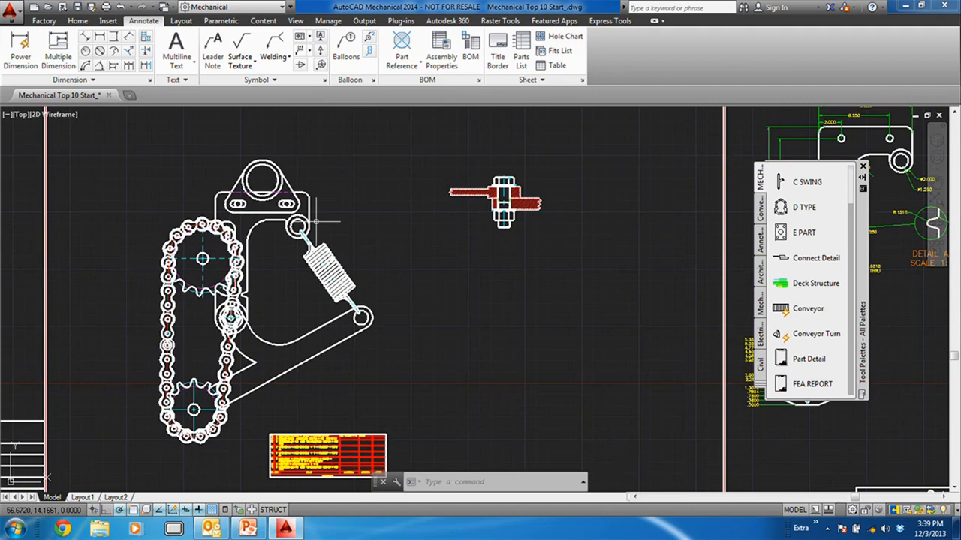
# - Open the triangular A TYPE mount block at the assembly's upper end for in-place reference editing
pyautogui.scroll(3, 317, 221)
pyautogui.scroll(-2, 318, 180)
pyautogui.scroll(5, 300, 206)
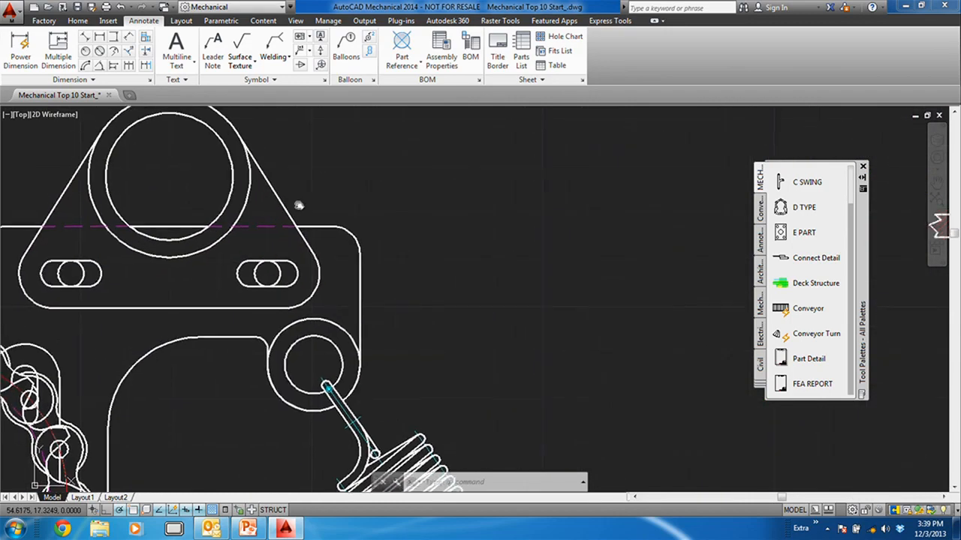
pyautogui.doubleClick(300, 205)
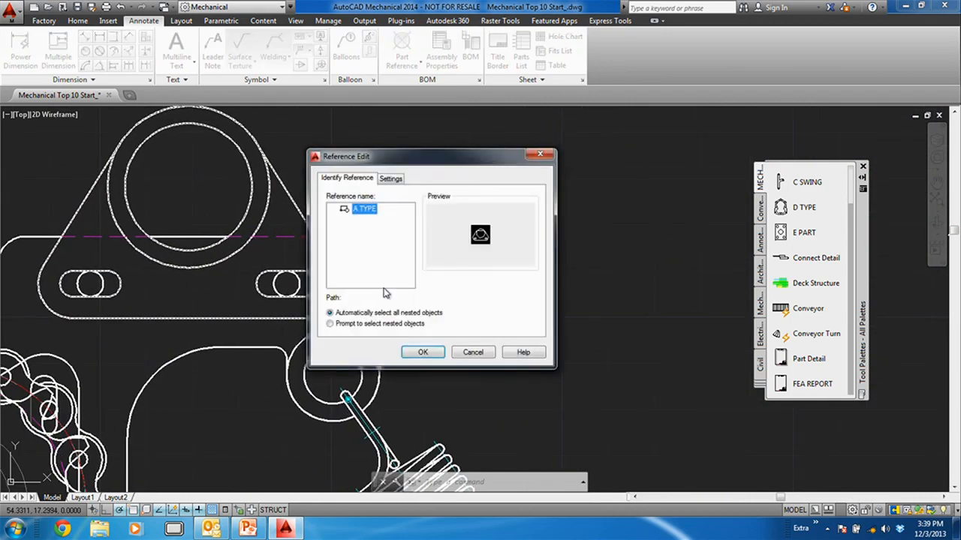
pyautogui.click(423, 352)
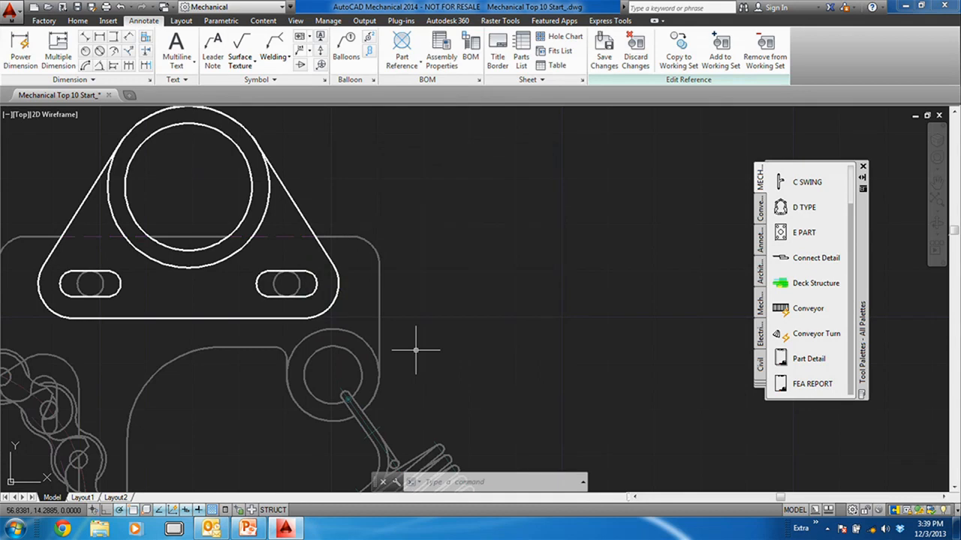
# - Attach a part reference named Mount A, material Steel, to the triangular mount's sloped edge and save the block edits
pyautogui.click(404, 48)
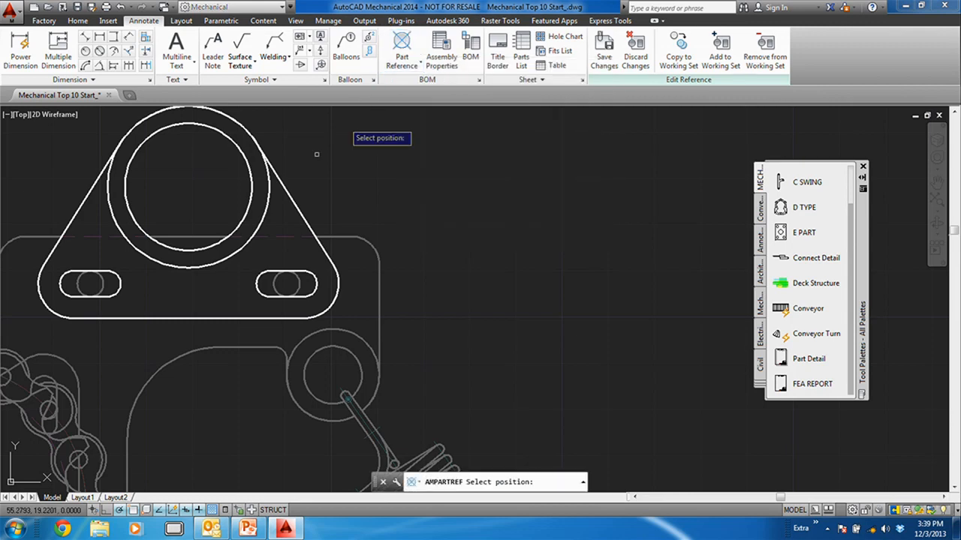
pyautogui.click(291, 198)
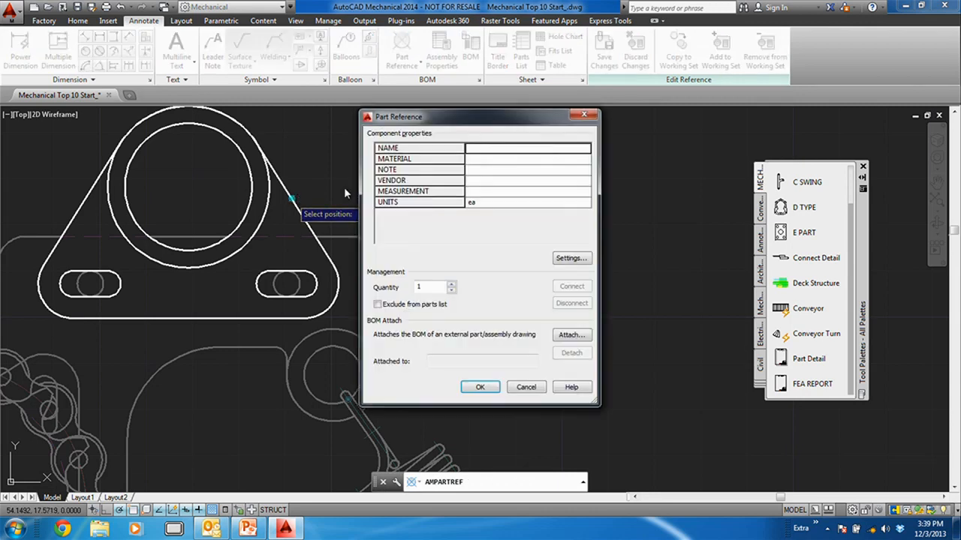
pyautogui.click(474, 150)
pyautogui.write('Nount A')
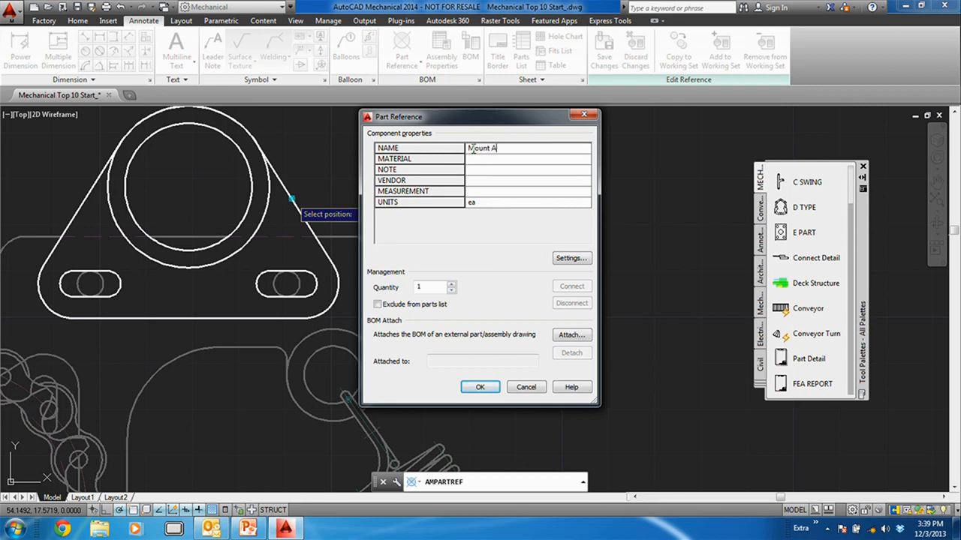
pyautogui.press('Return')
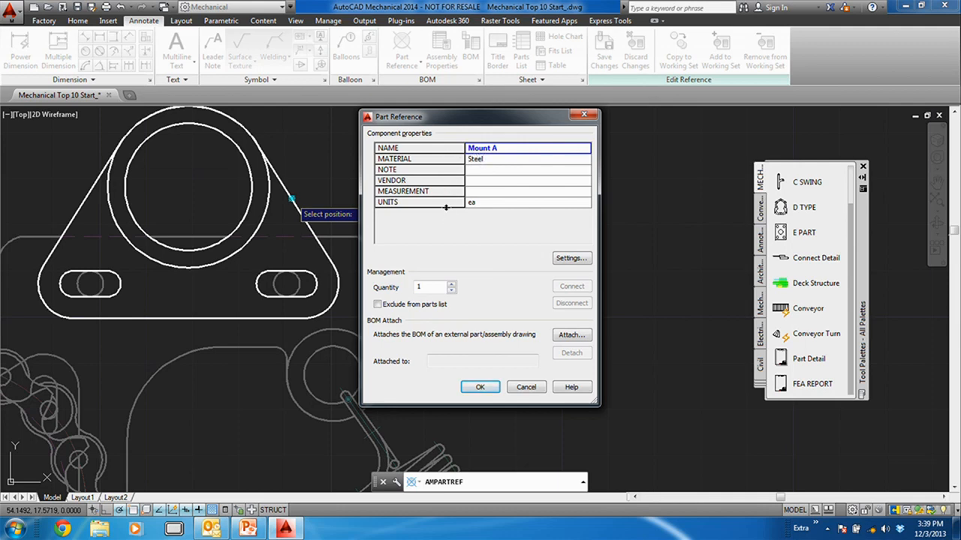
pyautogui.click(480, 387)
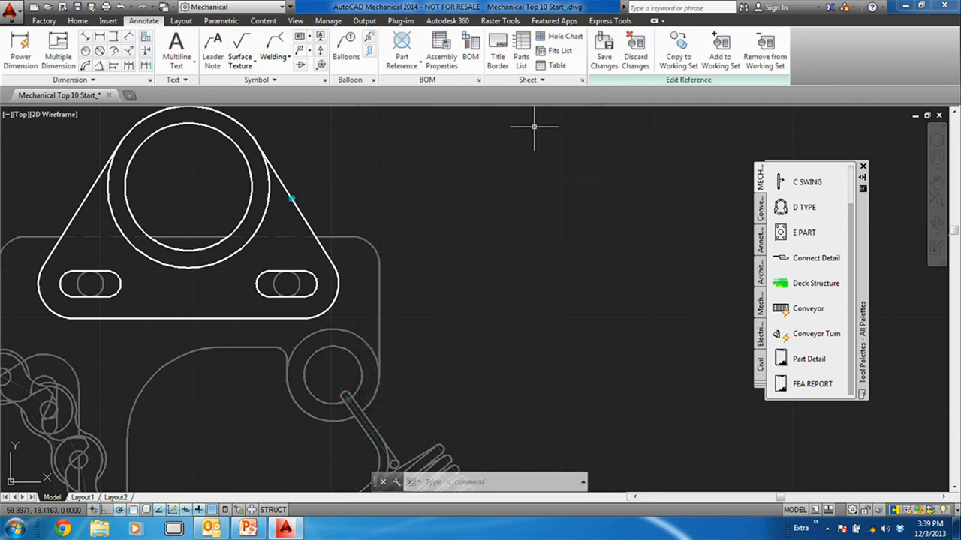
pyautogui.click(604, 56)
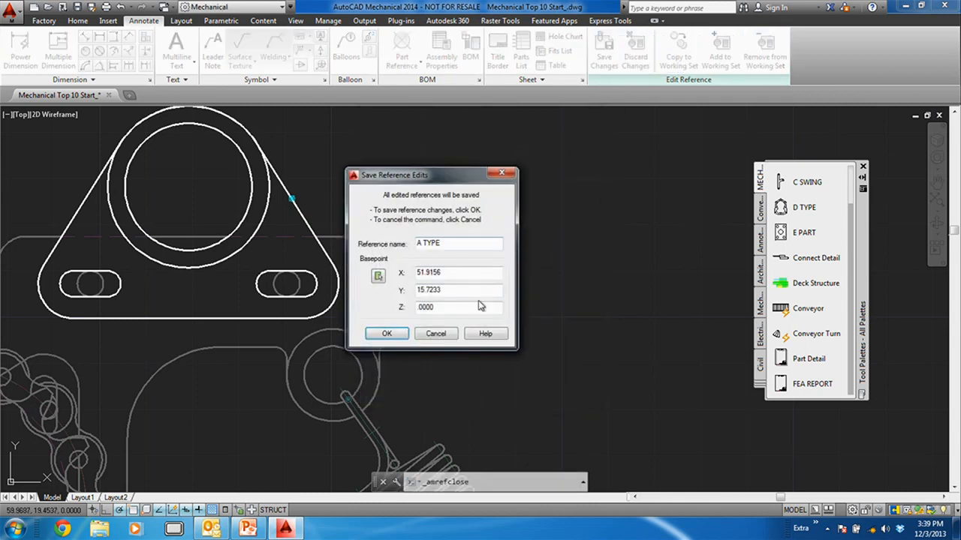
pyautogui.click(386, 334)
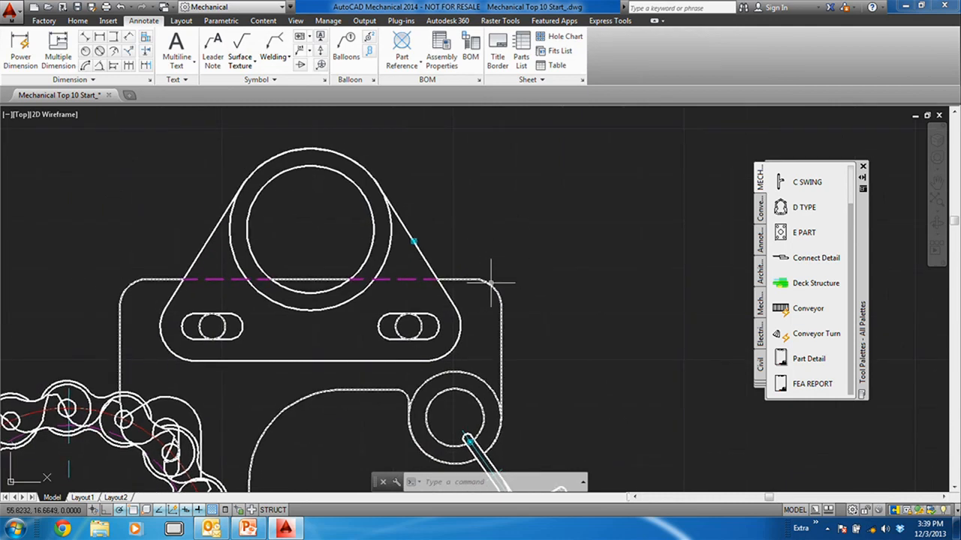
# - Open the B TYPEP6POAV4 plate block behind the triangular mount for in-place reference editing
pyautogui.doubleClick(489, 284)
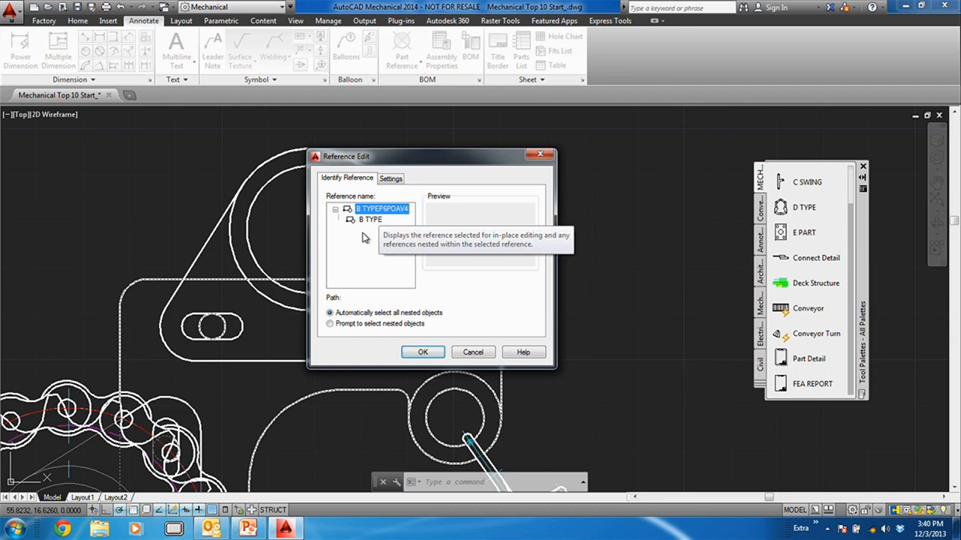
pyautogui.click(422, 353)
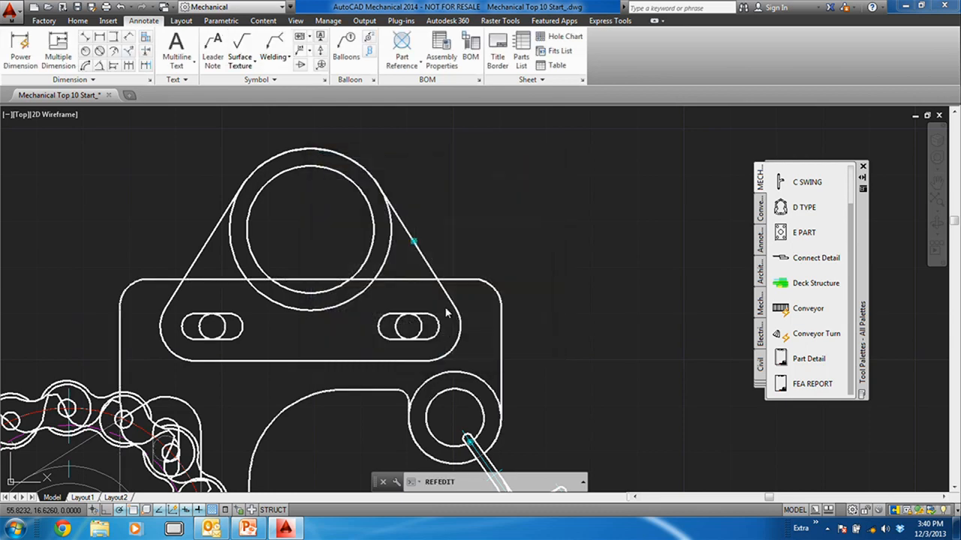
pyautogui.moveTo(525, 253); pyautogui.dragTo(439, 205, button='middle')
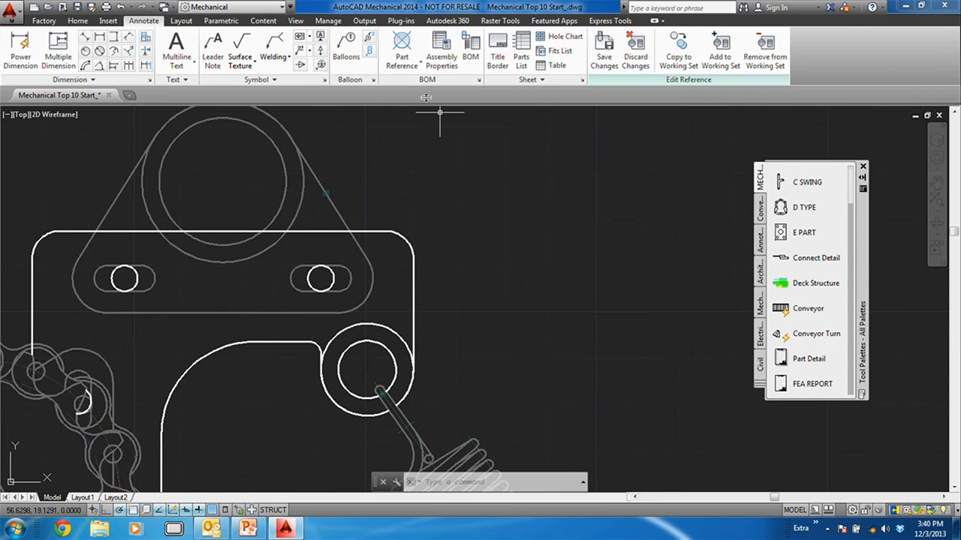
# - Attach a part reference named Mount B, material Steel, to the plate's upper rounded corner and save the block edits
pyautogui.click(401, 54)
pyautogui.click(411, 246)
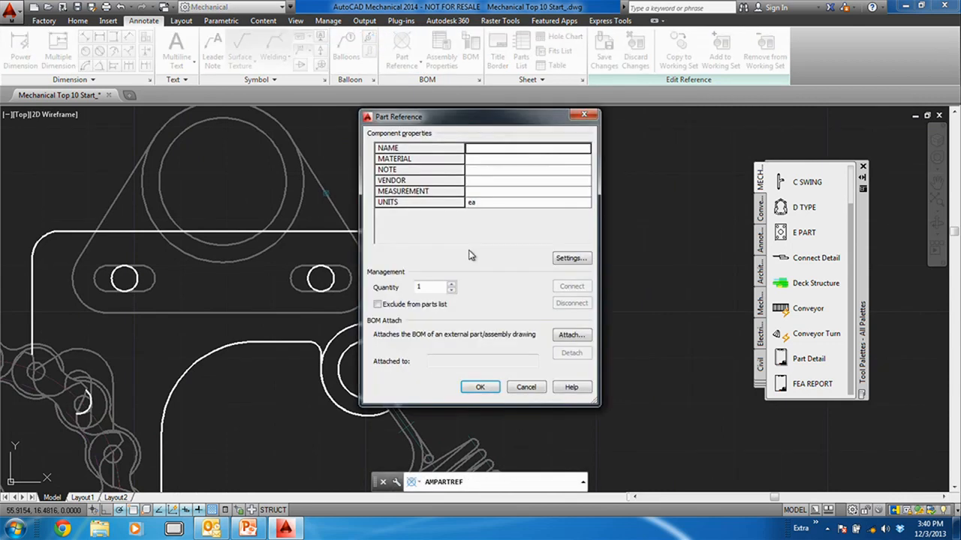
pyautogui.click(469, 148)
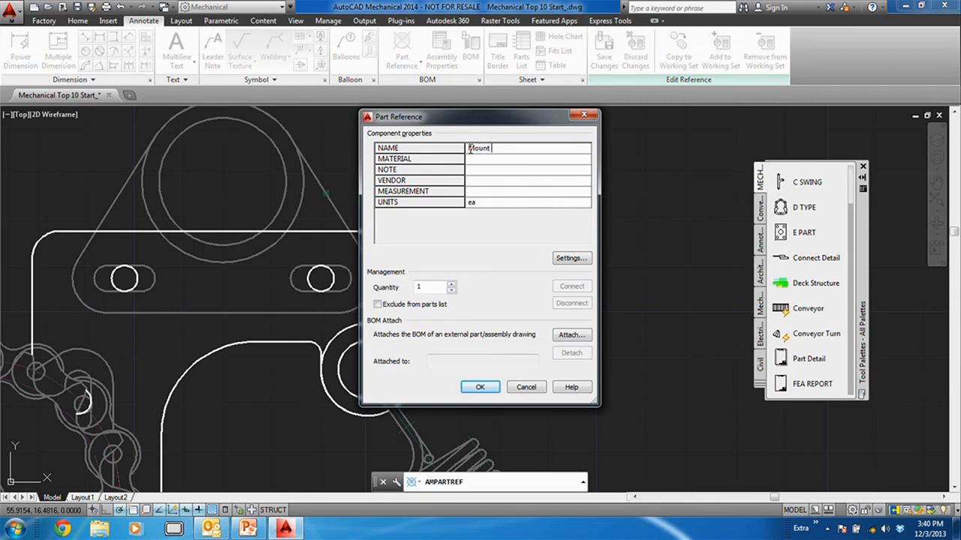
pyautogui.click(468, 162)
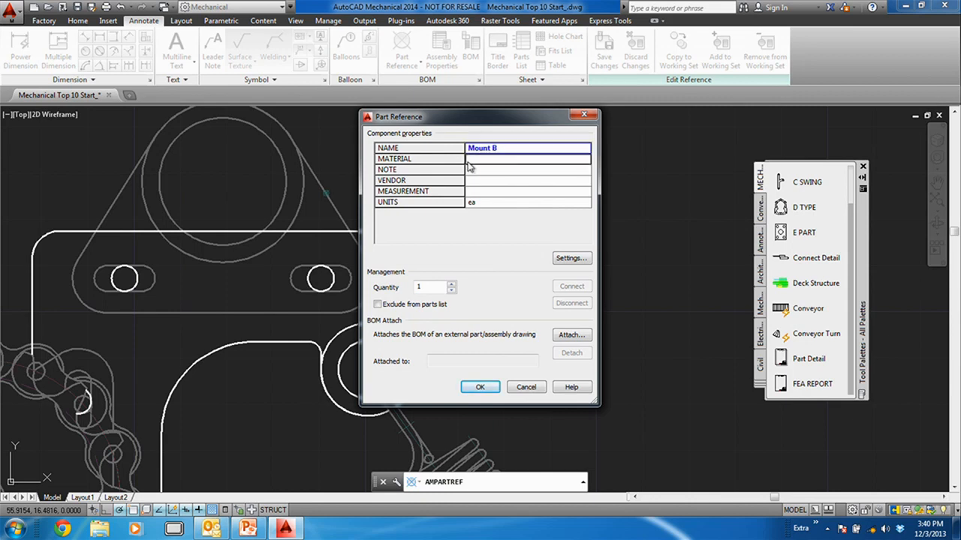
pyautogui.write('Steel')
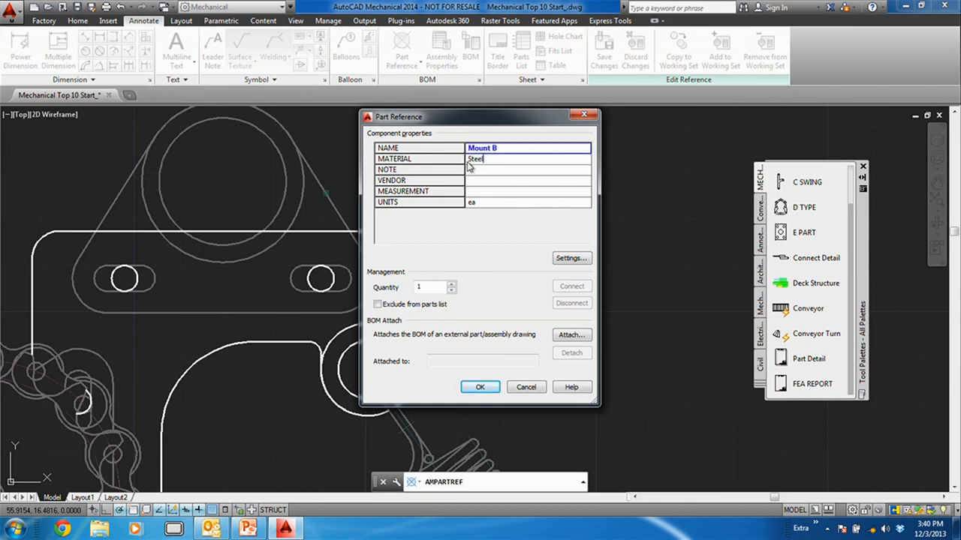
pyautogui.click(481, 388)
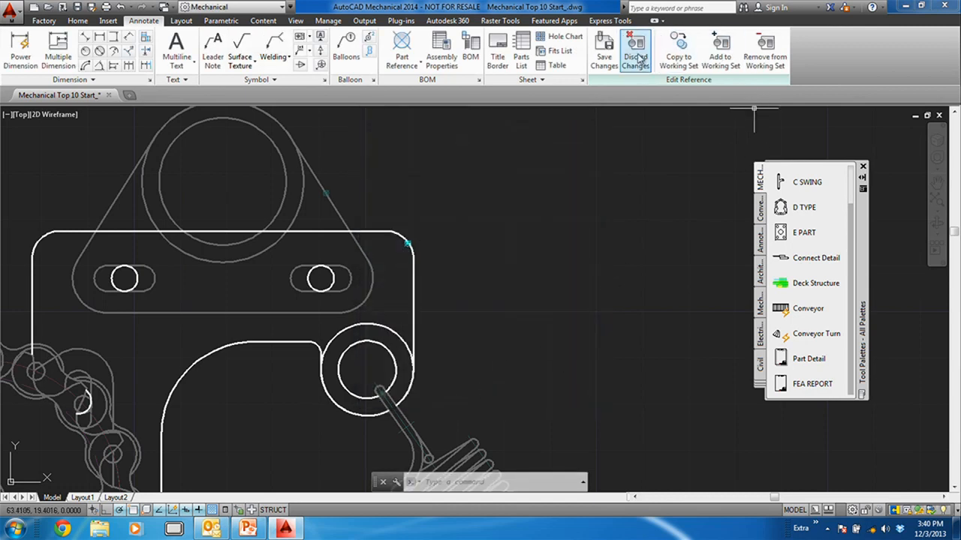
pyautogui.click(604, 56)
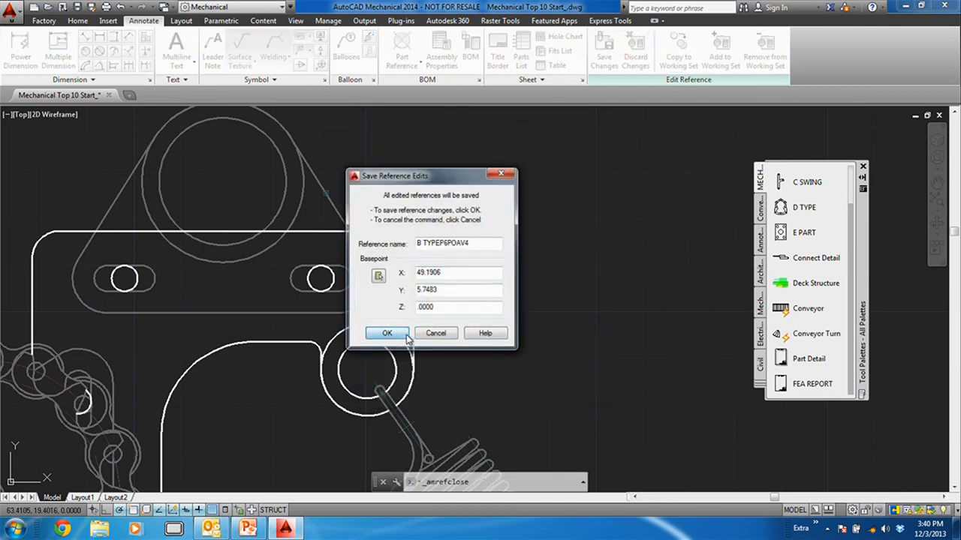
pyautogui.click(406, 338)
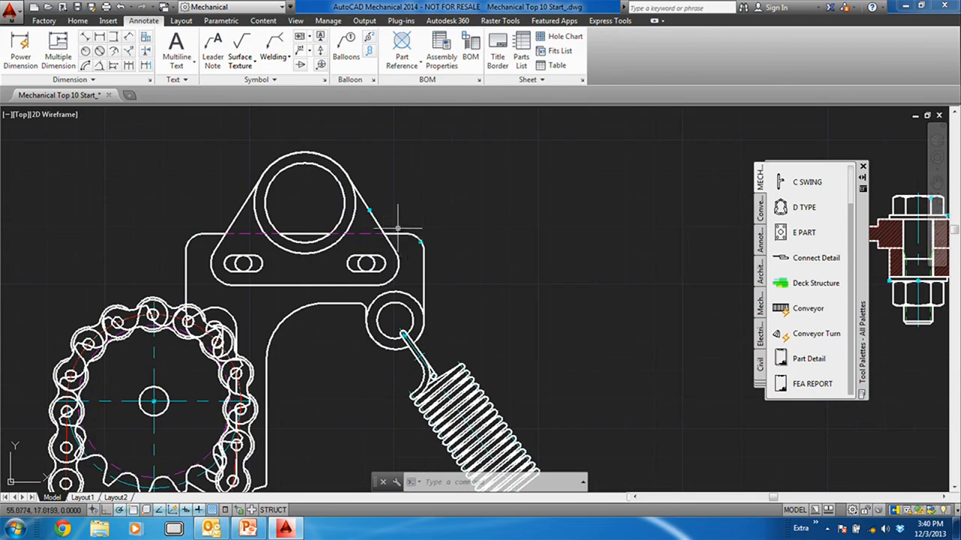
# - Check the uppermost rows of the parts list for the Mount A and Mount B entries
pyautogui.scroll(-4, 406, 253)
pyautogui.moveTo(416, 410); pyautogui.dragTo(408, 237, button='middle')
pyautogui.scroll(4, 399, 286)
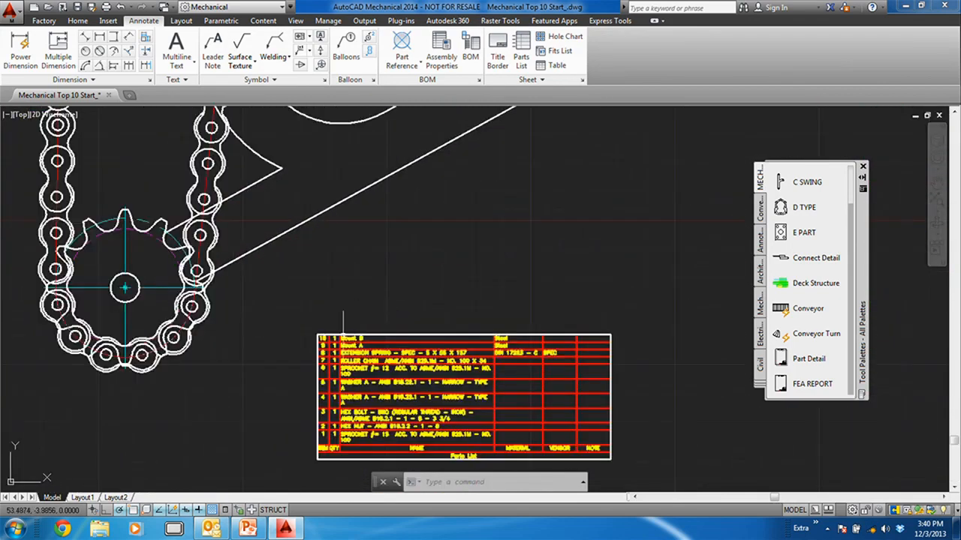
pyautogui.scroll(8, 343, 334)
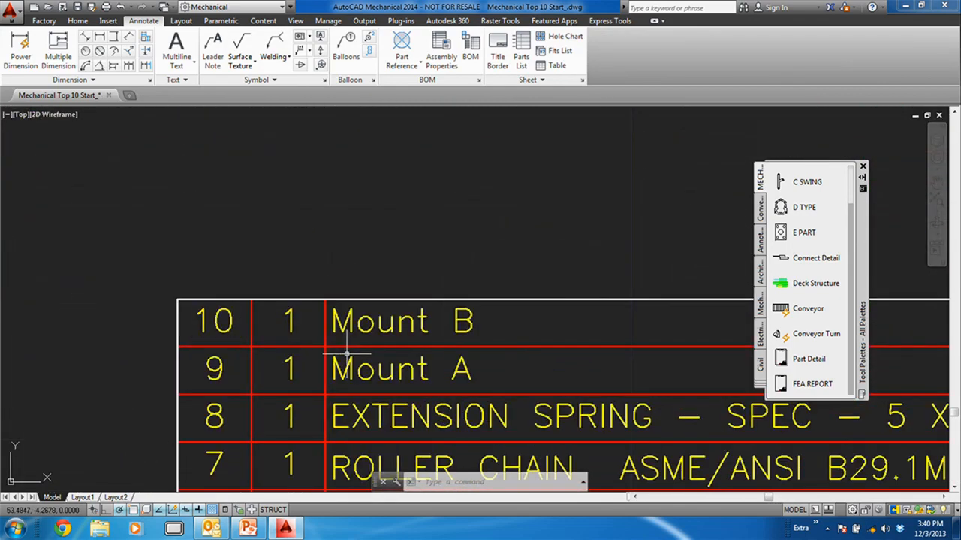
pyautogui.scroll(-6, 351, 316)
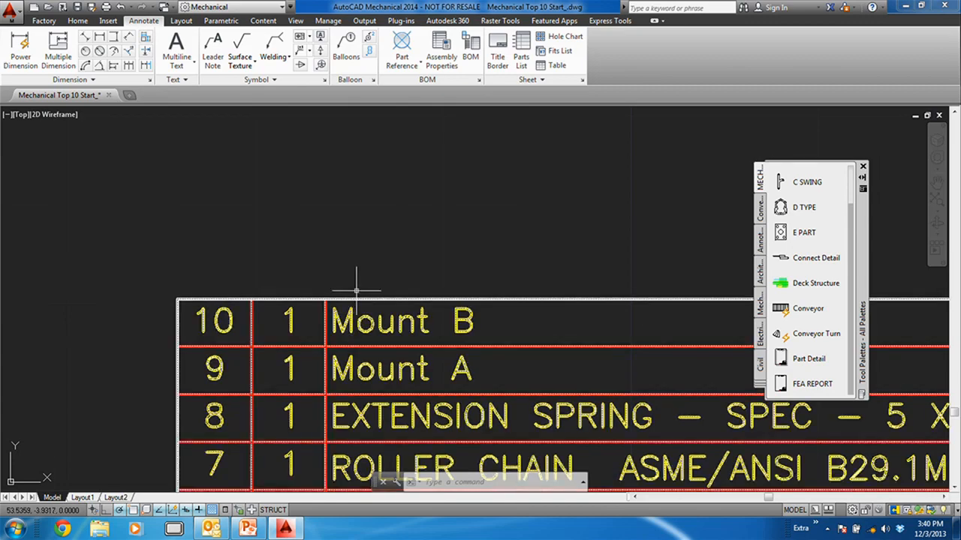
pyautogui.scroll(5, 360, 225)
pyautogui.scroll(2, 301, 180)
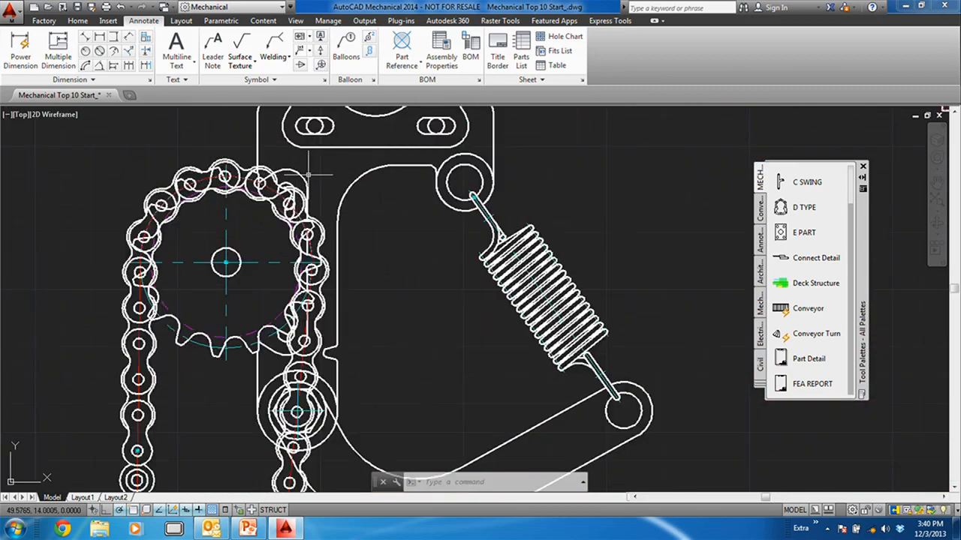
# - Insert another A TYPE mount block from the tool palette in the empty area above the assembly
pyautogui.moveTo(304, 177); pyautogui.dragTo(303, 248, button='middle')
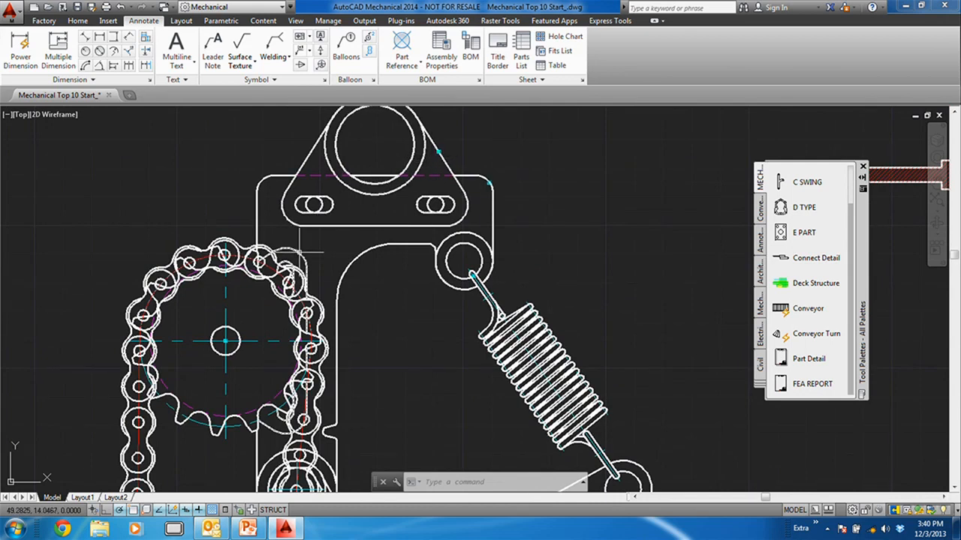
pyautogui.moveTo(500, 223); pyautogui.dragTo(358, 344, button='middle')
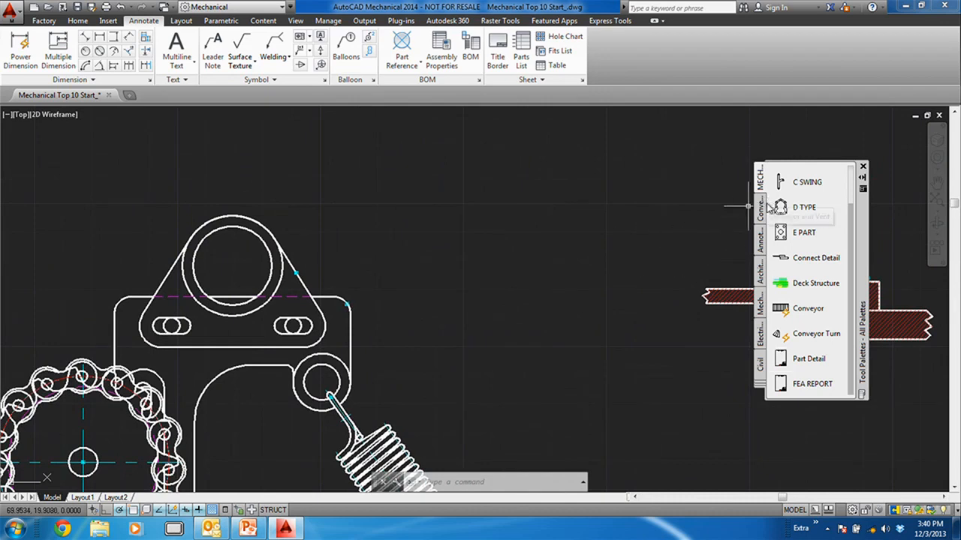
pyautogui.scroll(2, 780, 210)
pyautogui.click(787, 181)
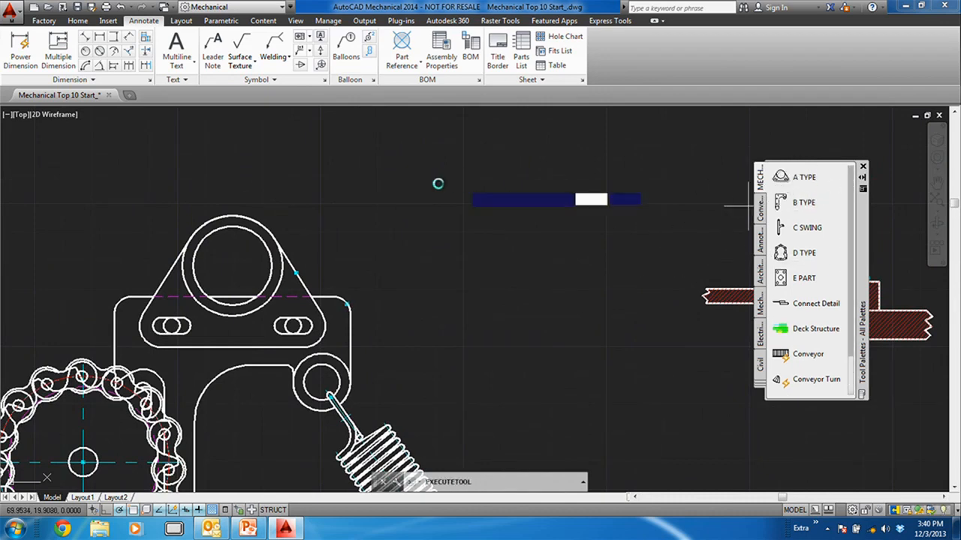
pyautogui.moveTo(421, 205)
pyautogui.mouseDown(button='middle')
pyautogui.moveTo(403, 283)
pyautogui.moveTo(379, 307)
pyautogui.mouseUp(button='middle')
pyautogui.click(283, 243)
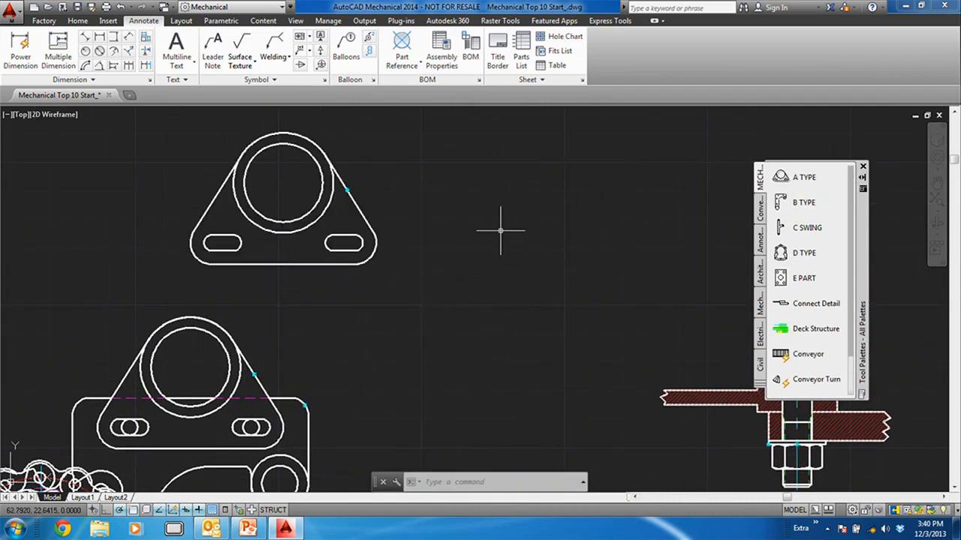
# - Insert three more A TYPE mount blocks in the empty area above and beside the assembly
pyautogui.press('Return')
pyautogui.click(465, 179)
pyautogui.moveTo(508, 268); pyautogui.dragTo(323, 358, button='middle')
pyautogui.press('Return')
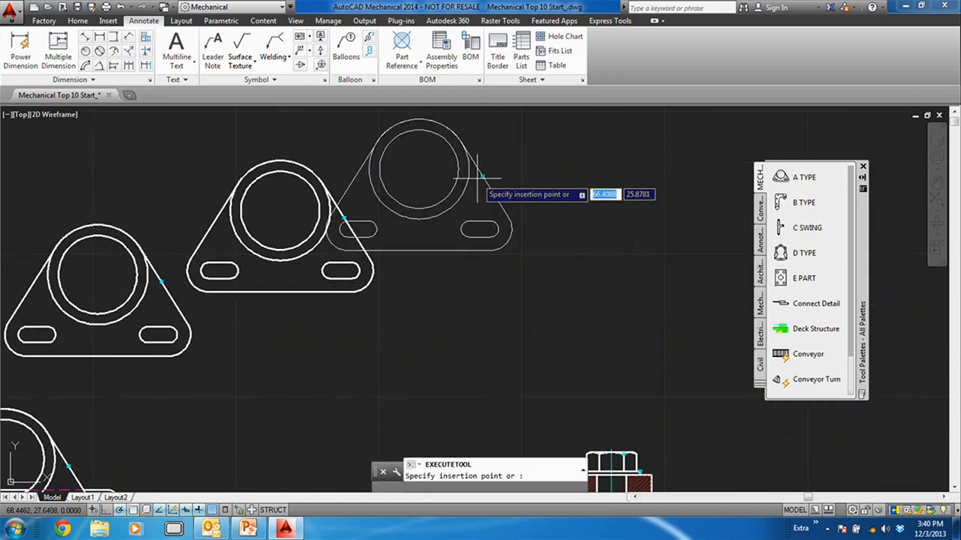
pyautogui.click(485, 214)
pyautogui.press('Return')
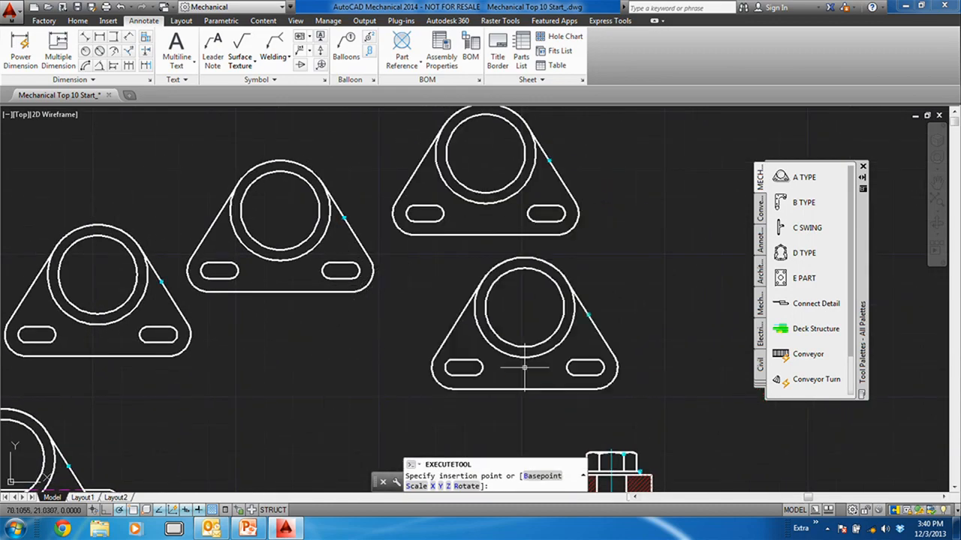
pyautogui.click(524, 368)
# - Check the Mount A quantity in the uppermost rows of the parts list
pyautogui.scroll(-4, 443, 359)
pyautogui.moveTo(424, 405); pyautogui.dragTo(451, 159, button='middle')
pyautogui.scroll(8, 348, 367)
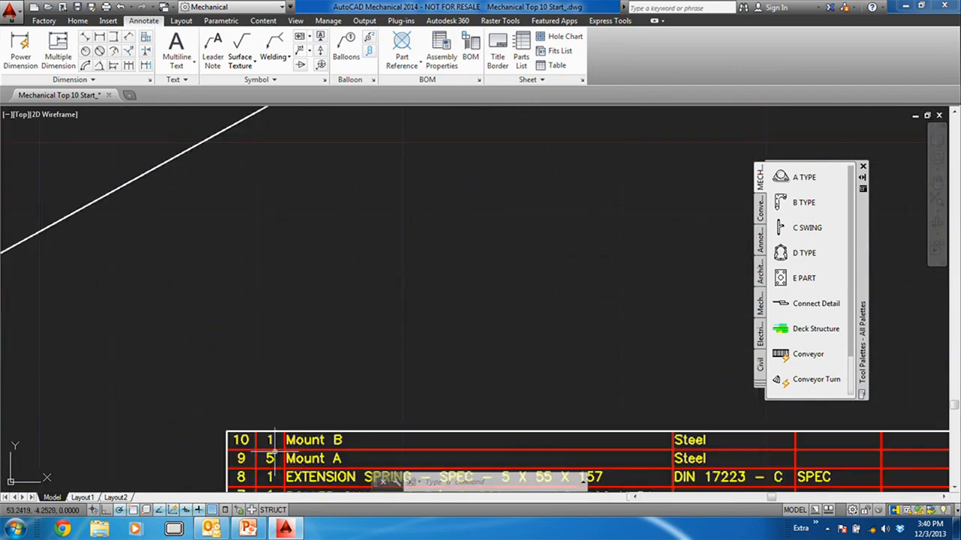
pyautogui.moveTo(272, 453); pyautogui.dragTo(255, 259, button='middle')
pyautogui.scroll(4, 267, 280)
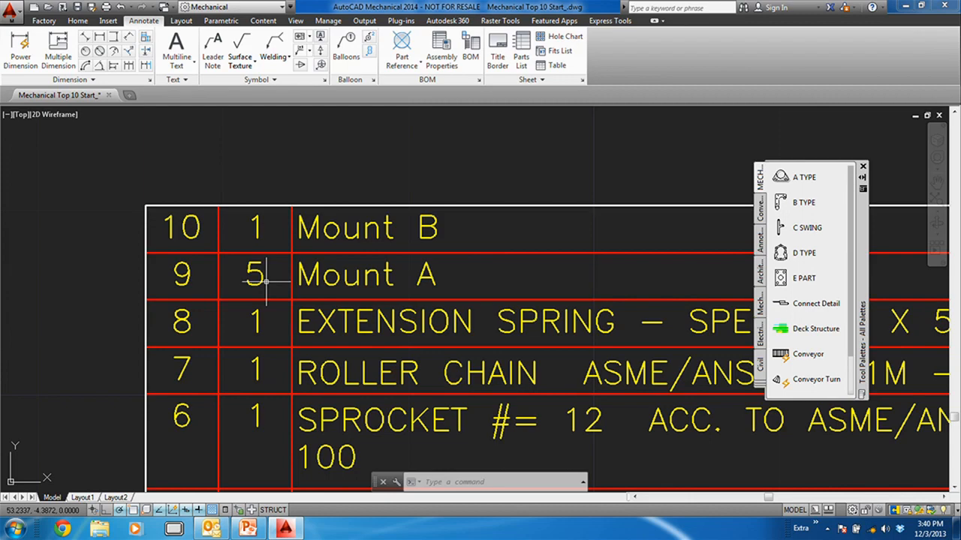
# - Delete the four loose A TYPE mounts placed above the assembly
pyautogui.scroll(-10, 446, 270)
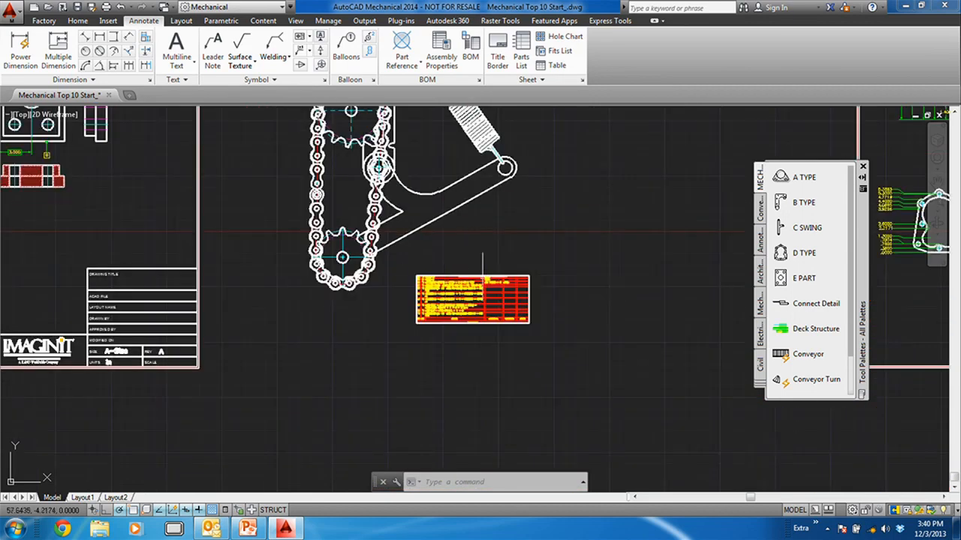
pyautogui.moveTo(443, 290); pyautogui.dragTo(354, 390, button='middle')
pyautogui.moveTo(403, 121); pyautogui.dragTo(353, 350, button='middle')
pyautogui.click(509, 216)
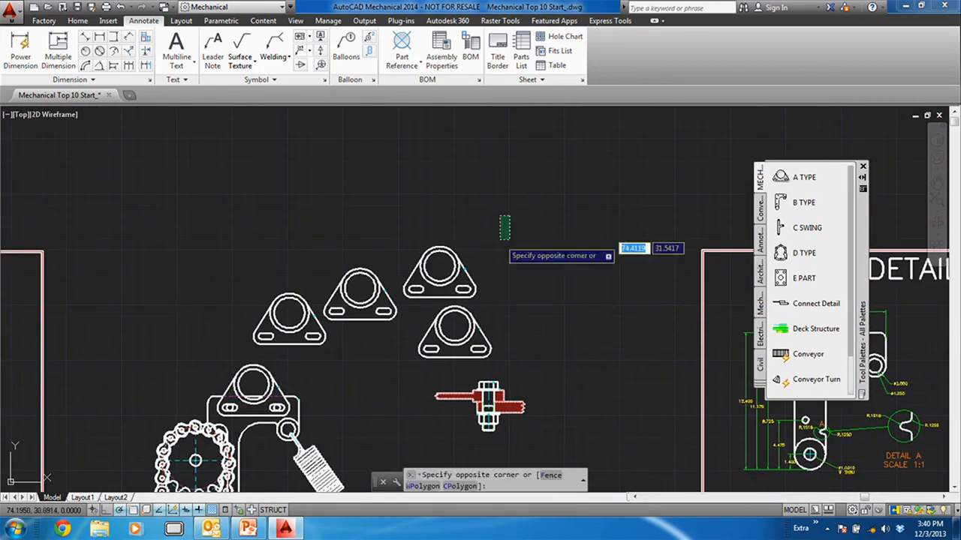
pyautogui.click(286, 319)
pyautogui.press('Delete')
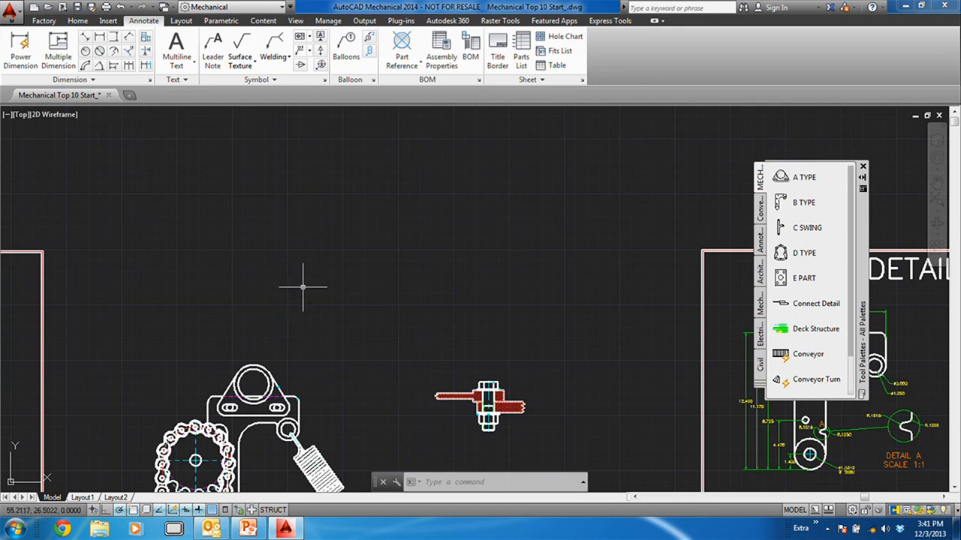
# - Balloon the whole chain and spring assembly with the autoAll option, placing the balloons in a horizontal row above it
pyautogui.moveTo(356, 370); pyautogui.dragTo(318, 208, button='middle')
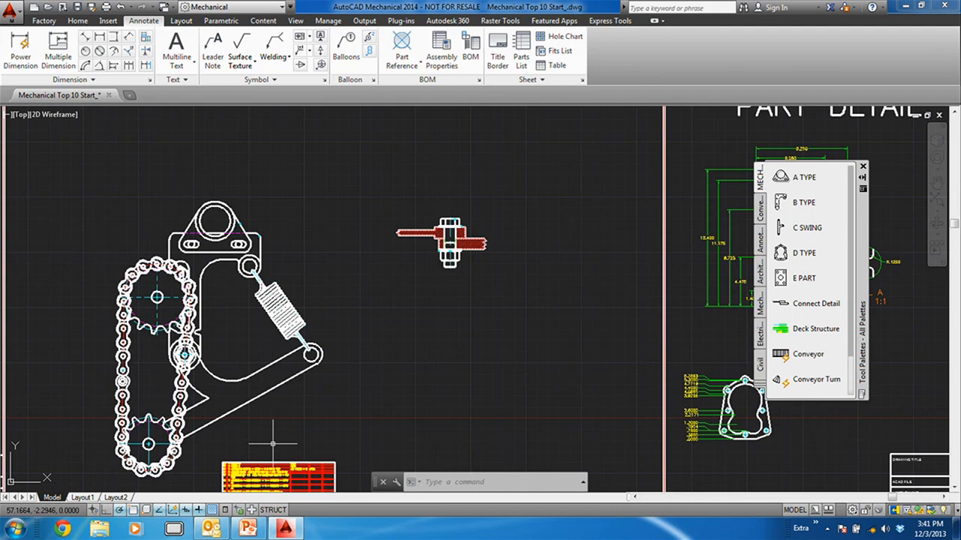
pyautogui.moveTo(302, 486)
pyautogui.mouseDown(button='middle')
pyautogui.moveTo(296, 397)
pyautogui.moveTo(297, 434)
pyautogui.mouseUp(button='middle')
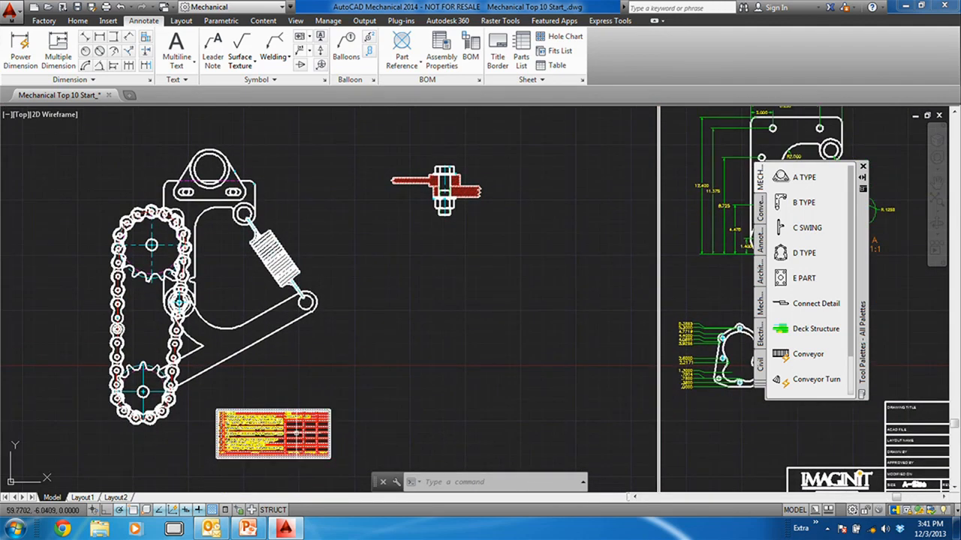
pyautogui.click(346, 58)
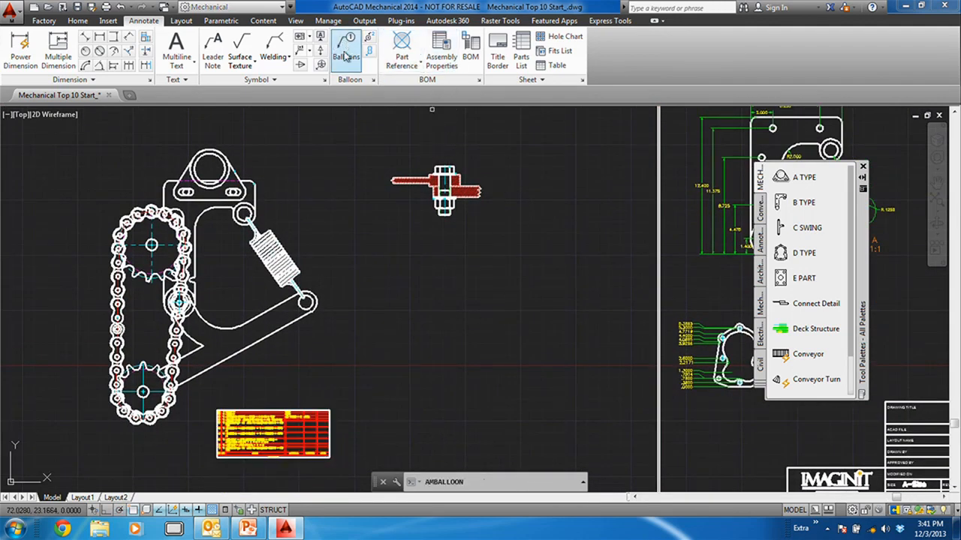
pyautogui.moveTo(294, 228); pyautogui.dragTo(401, 223, button='middle')
pyautogui.rightClick(426, 190)
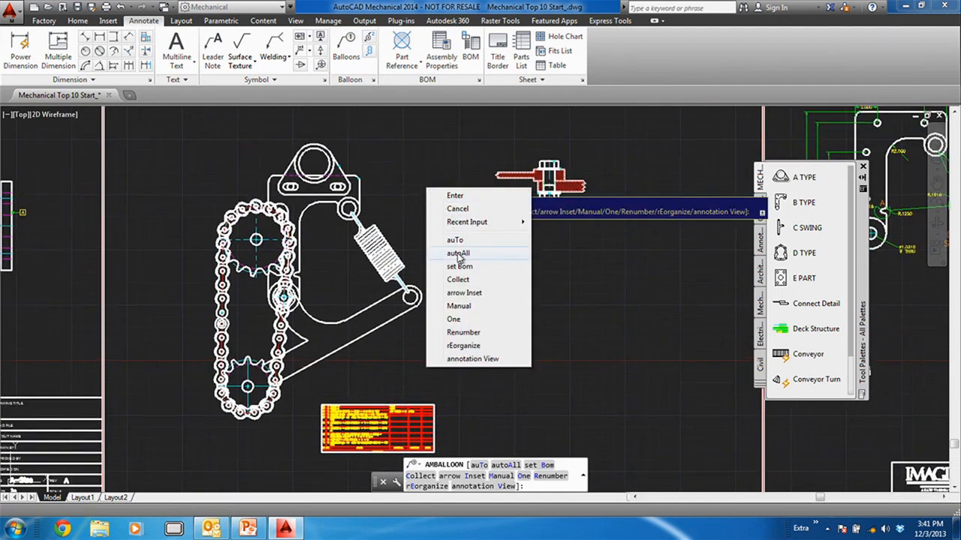
pyautogui.click(457, 254)
pyautogui.click(417, 134)
pyautogui.click(159, 422)
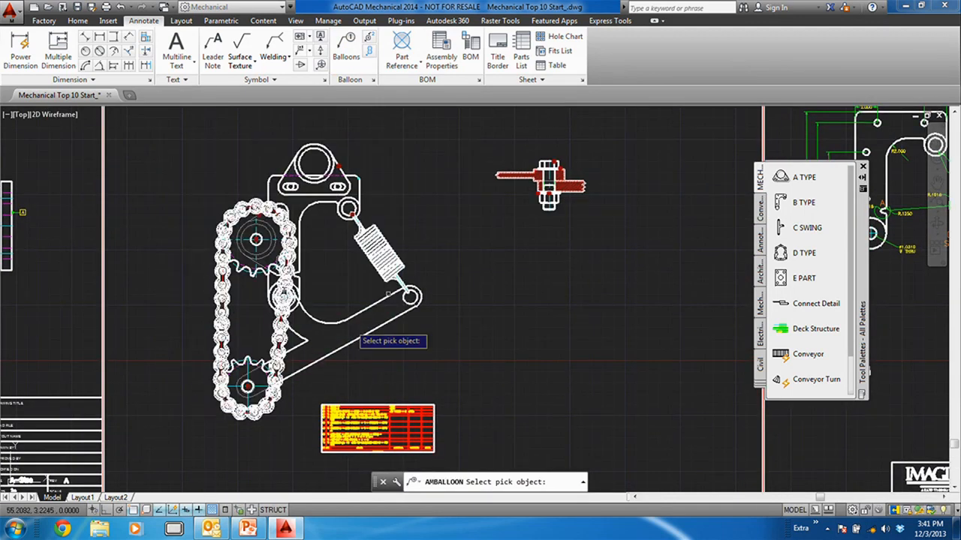
pyautogui.rightClick(390, 291)
pyautogui.moveTo(238, 160); pyautogui.dragTo(247, 217, button='middle')
pyautogui.click(218, 189)
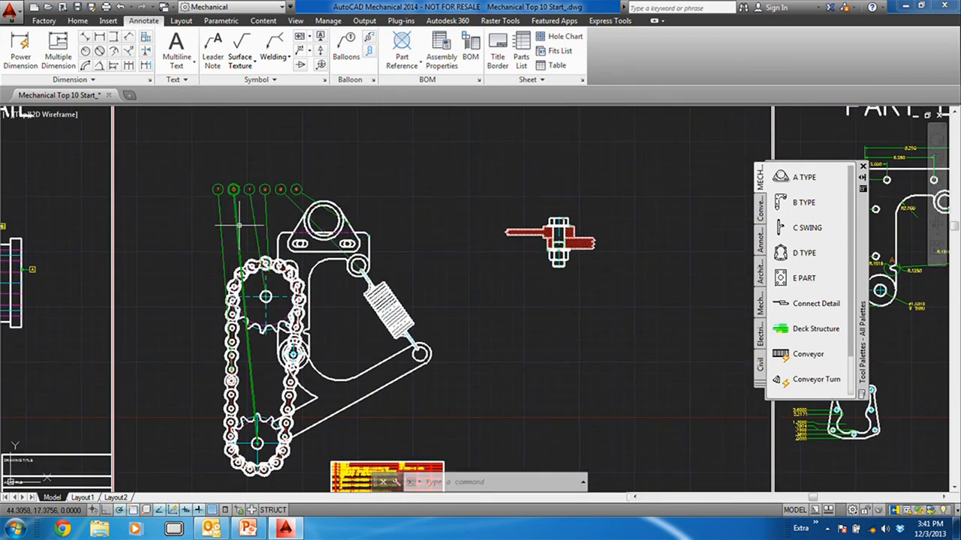
pyautogui.scroll(-2, 238, 224)
pyautogui.scroll(5, 238, 199)
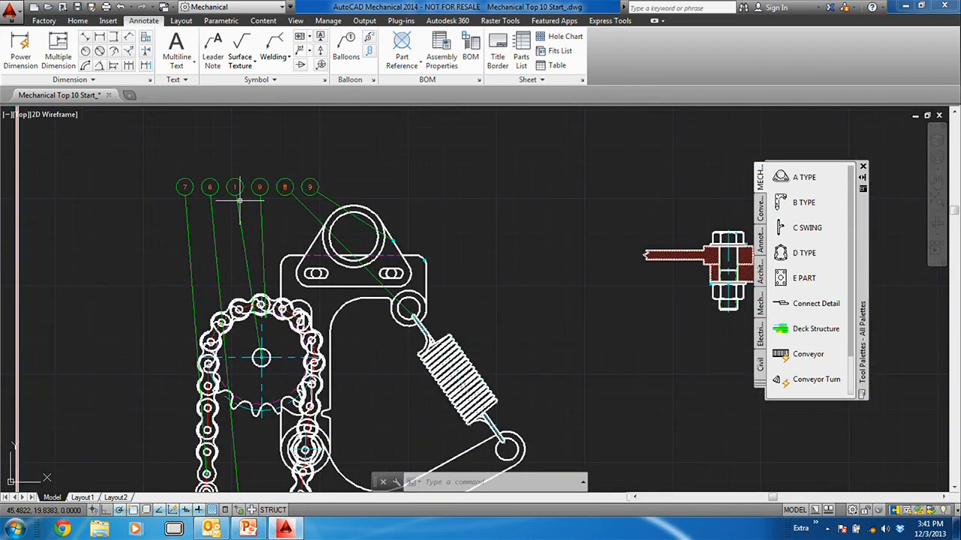
# - Balloon the bolted connection section with the autoAll option, placing its balloons in a horizontal row below the nut
pyautogui.moveTo(518, 218); pyautogui.dragTo(375, 197, button='middle')
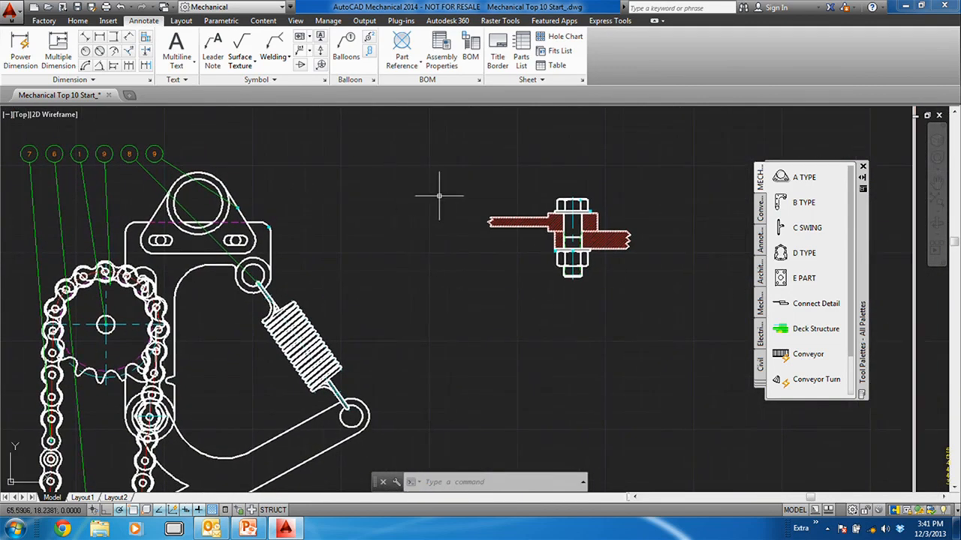
pyautogui.rightClick(410, 174)
pyautogui.rightClick(409, 174)
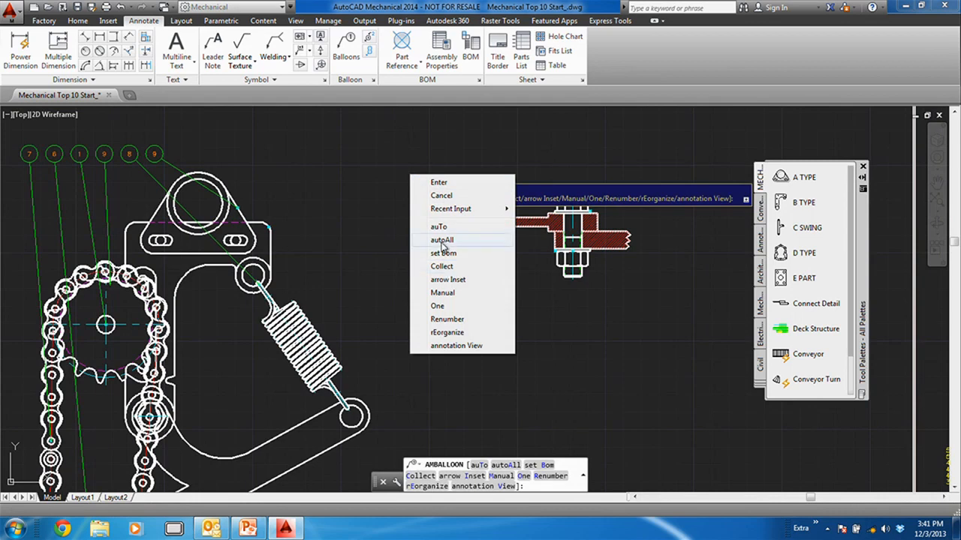
pyautogui.click(443, 240)
pyautogui.click(632, 163)
pyautogui.click(450, 319)
pyautogui.press('Return')
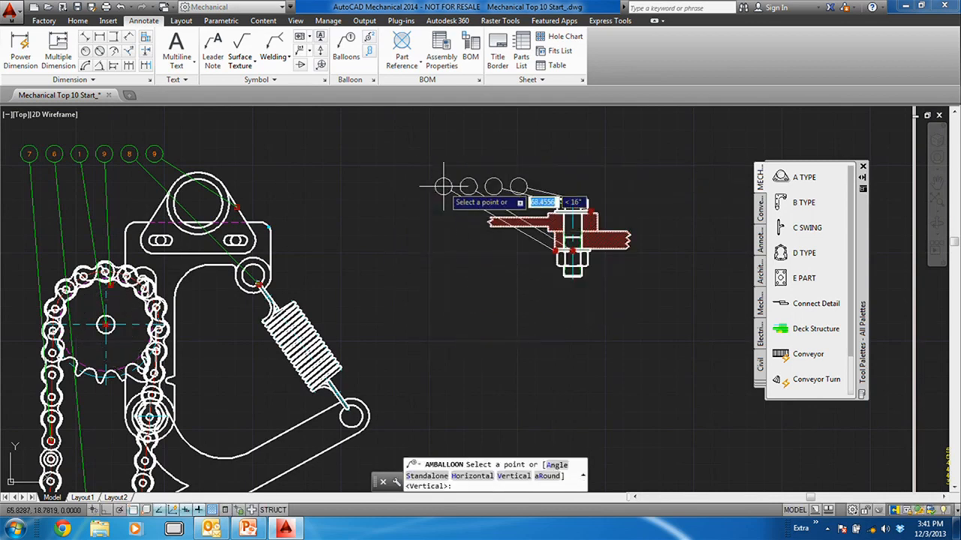
pyautogui.click(490, 288)
pyautogui.moveTo(504, 343); pyautogui.dragTo(440, 273, button='middle')
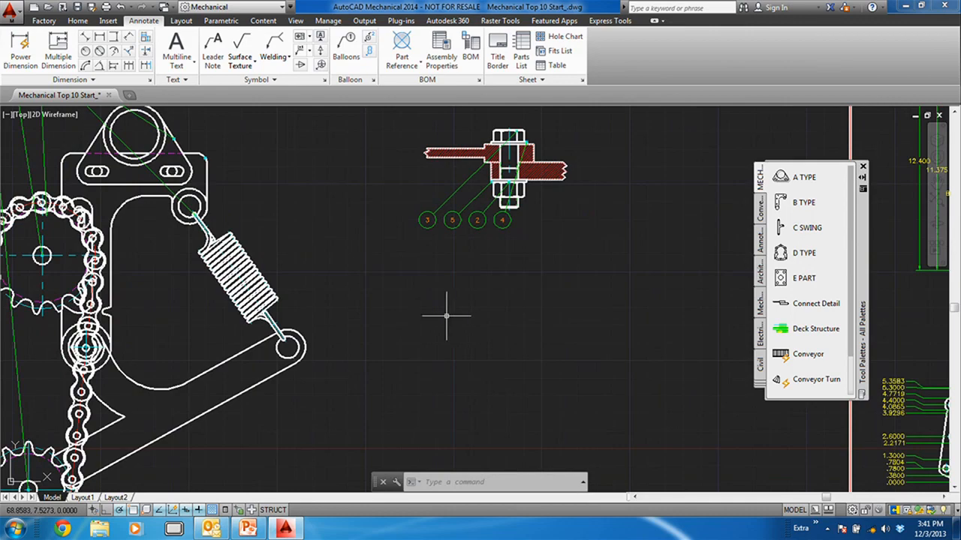
pyautogui.scroll(-3, 443, 319)
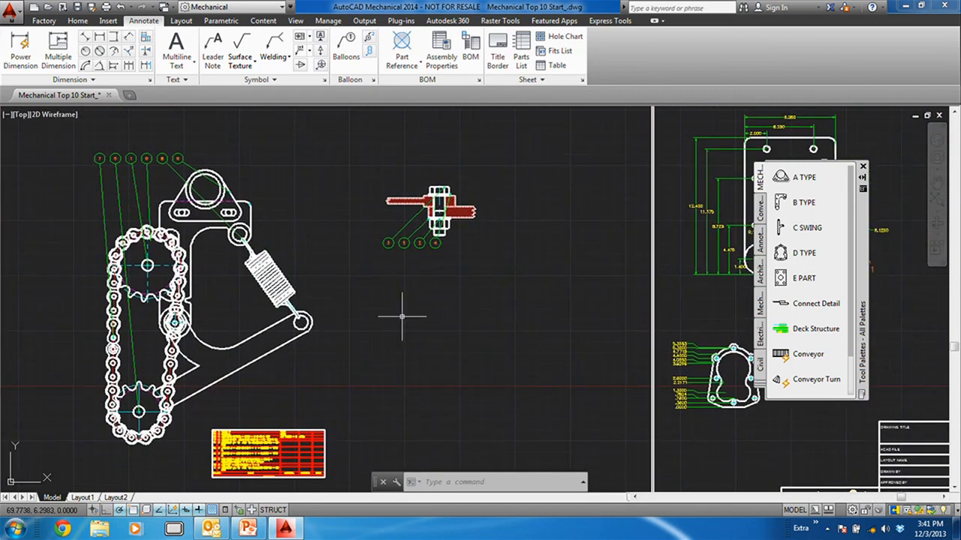
# - Switch to the PowerPoint slide show to review the #7 Bill of Material / Balloons slide, and return to the AutoCAD Mechanical drawing
pyautogui.click(248, 529)
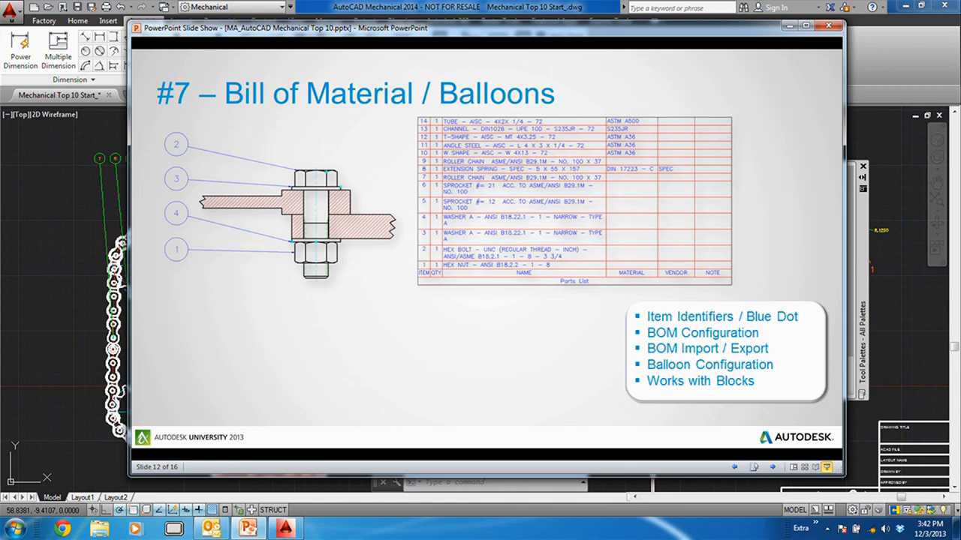
pyautogui.click(111, 212)
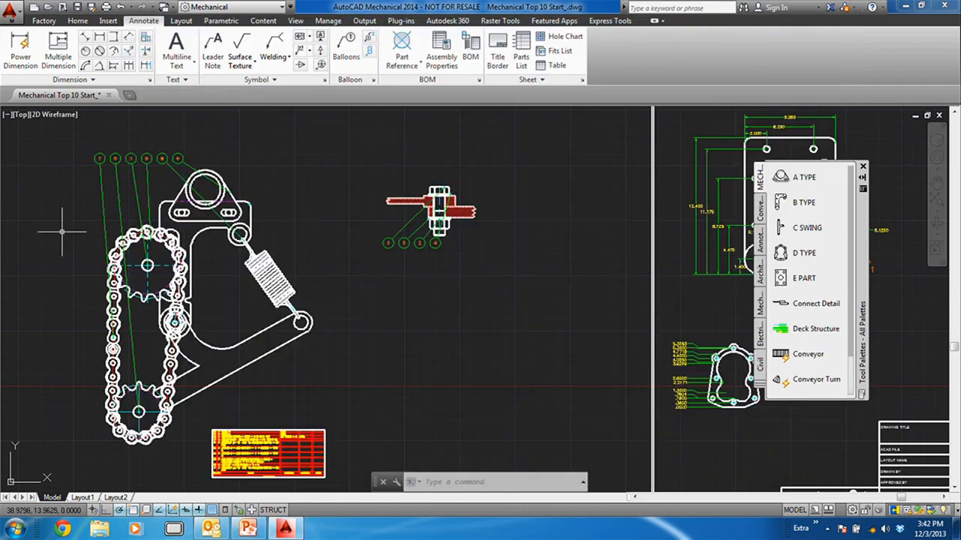
pyautogui.scroll(-2, 63, 231)
pyautogui.moveTo(73, 248); pyautogui.dragTo(185, 250, button='middle')
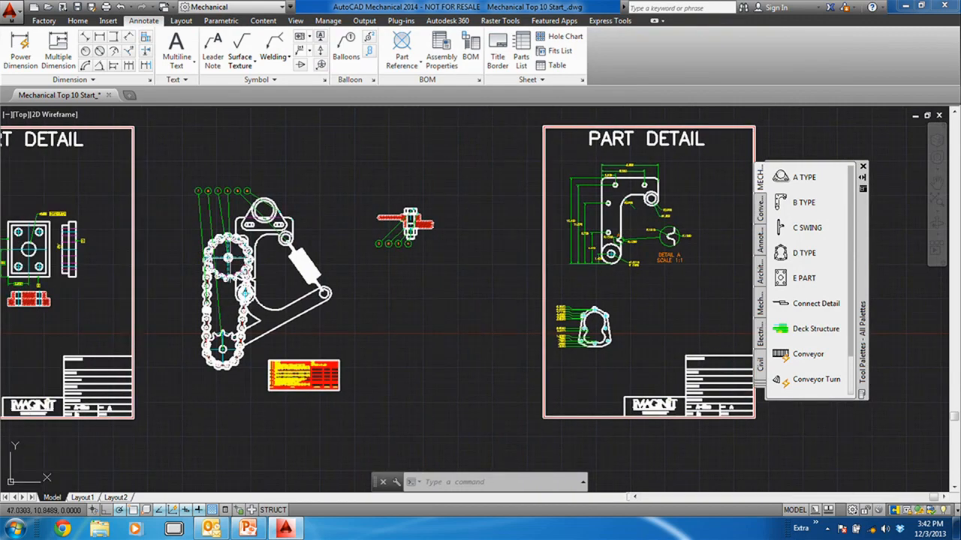
pyautogui.moveTo(279, 414); pyautogui.dragTo(274, 385, button='middle')
# - Advance the PowerPoint slide show to the #8 Drawing Standards slide and return to the AutoCAD Mechanical drawing
pyautogui.click(248, 529)
pyautogui.click(398, 296)
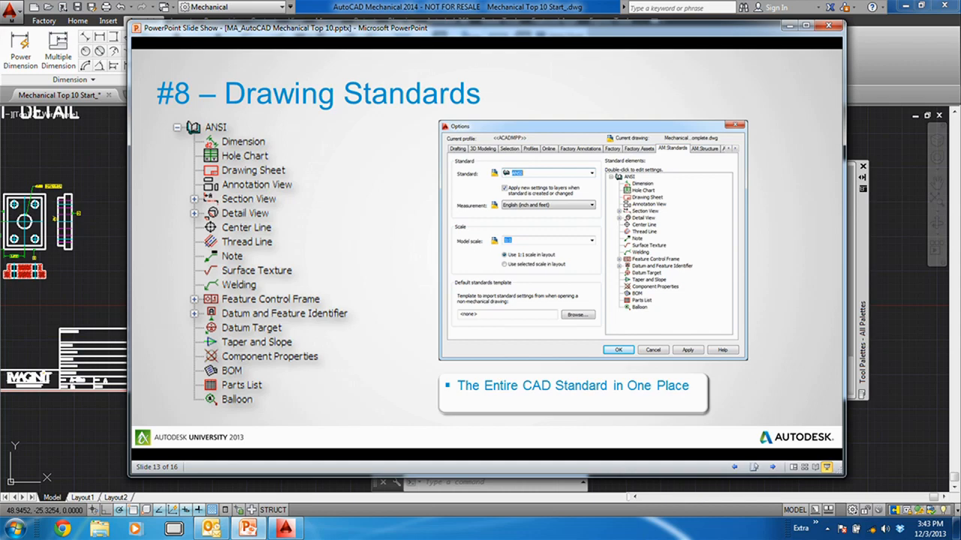
pyautogui.click(909, 278)
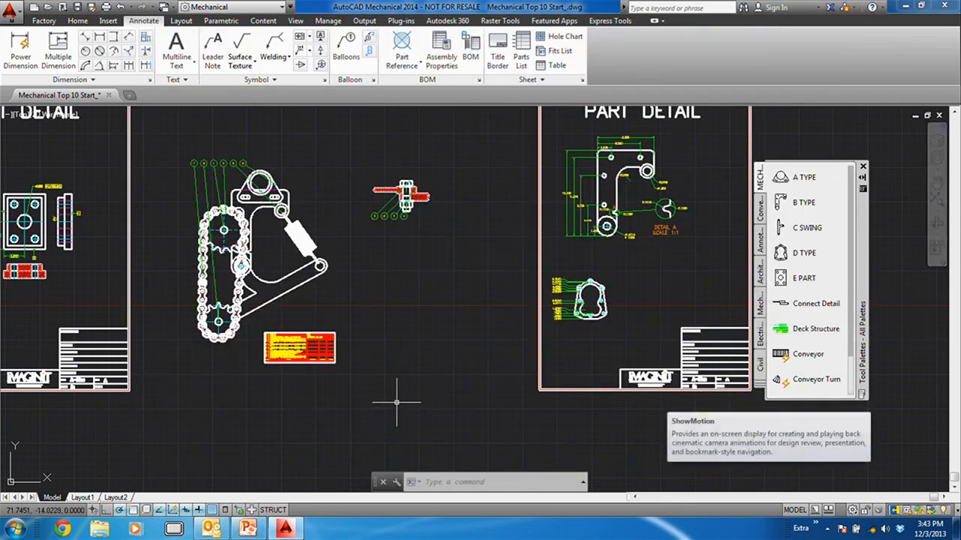
# - Open the AM:Standards settings in the program options, showing the ANSI standard elements
pyautogui.rightClick(443, 482)
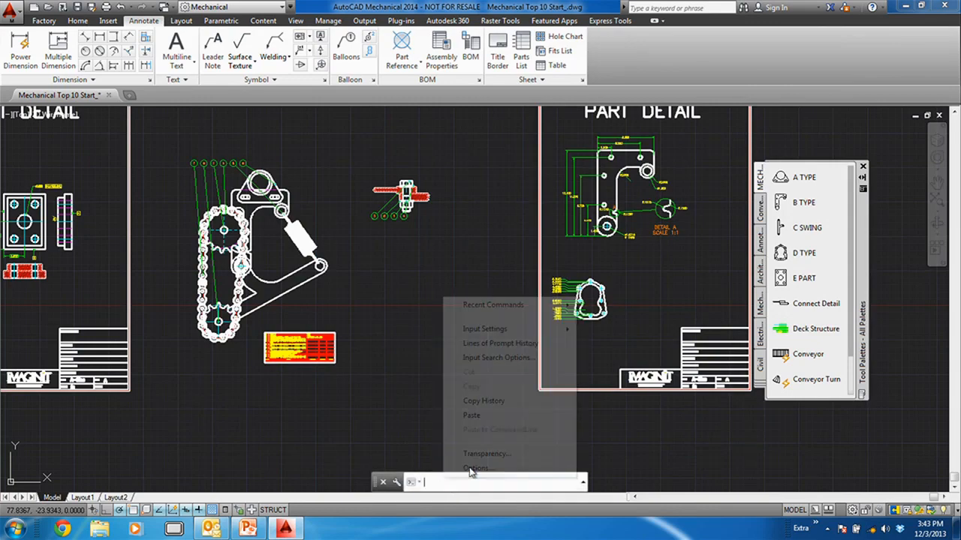
pyautogui.click(477, 467)
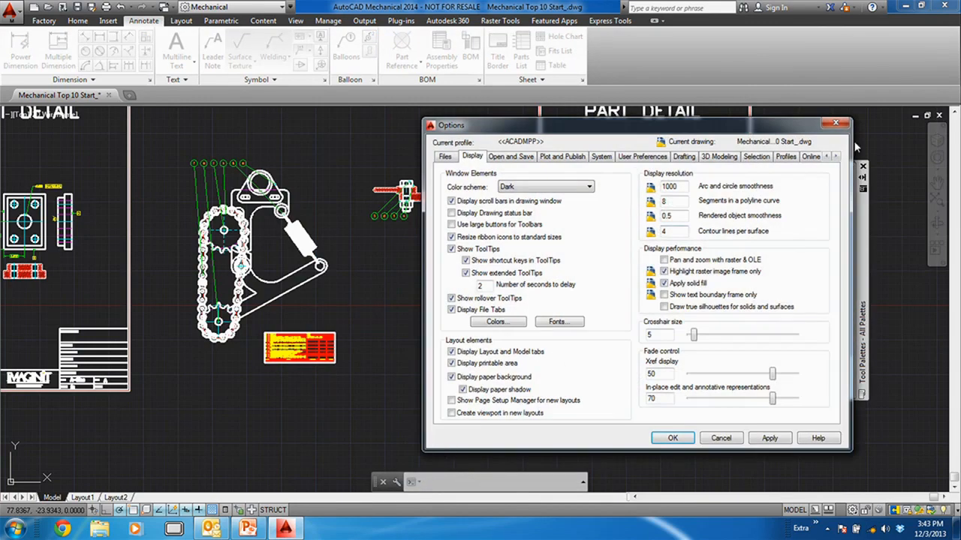
pyautogui.click(835, 157)
pyautogui.click(836, 157)
pyautogui.click(836, 156)
pyautogui.click(835, 157)
pyautogui.click(835, 157)
pyautogui.click(835, 157)
pyautogui.click(835, 157)
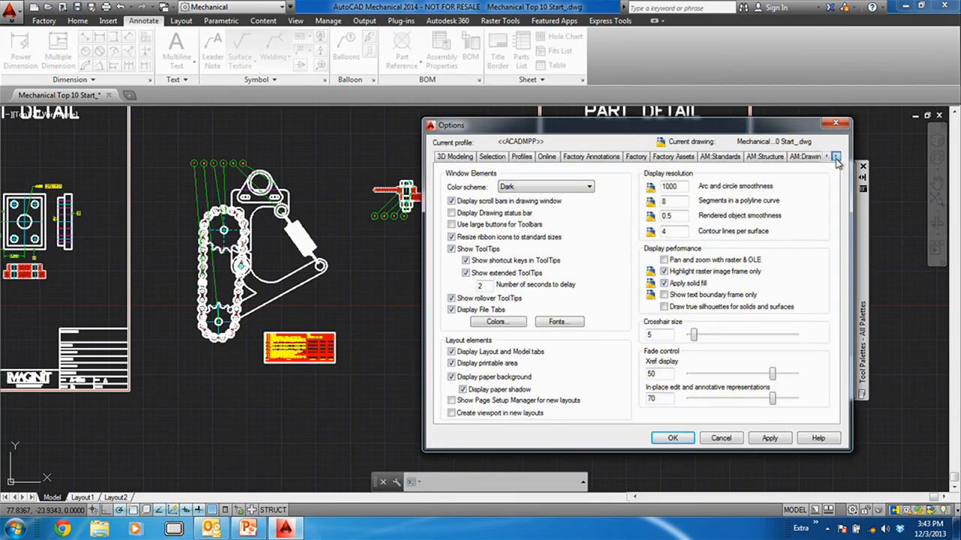
pyautogui.click(764, 159)
pyautogui.click(725, 159)
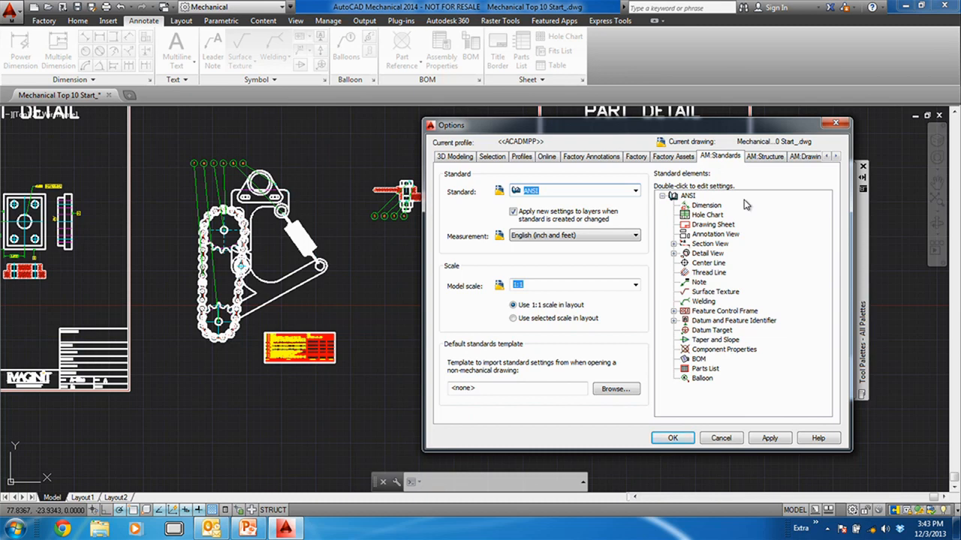
pyautogui.moveTo(638, 135); pyautogui.dragTo(621, 134)
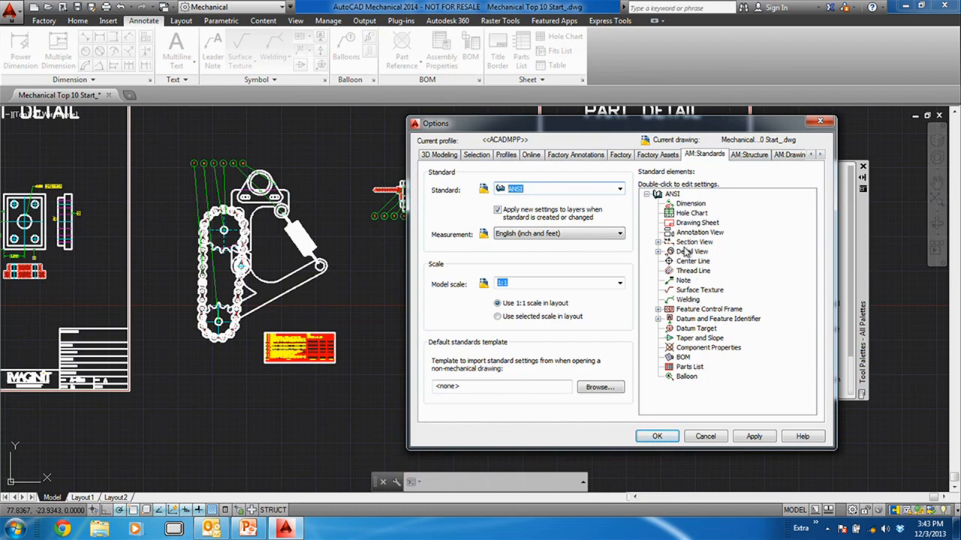
# - Set the base text color of the ANSI standard to Color 30 and apply the standard settings
pyautogui.doubleClick(659, 195)
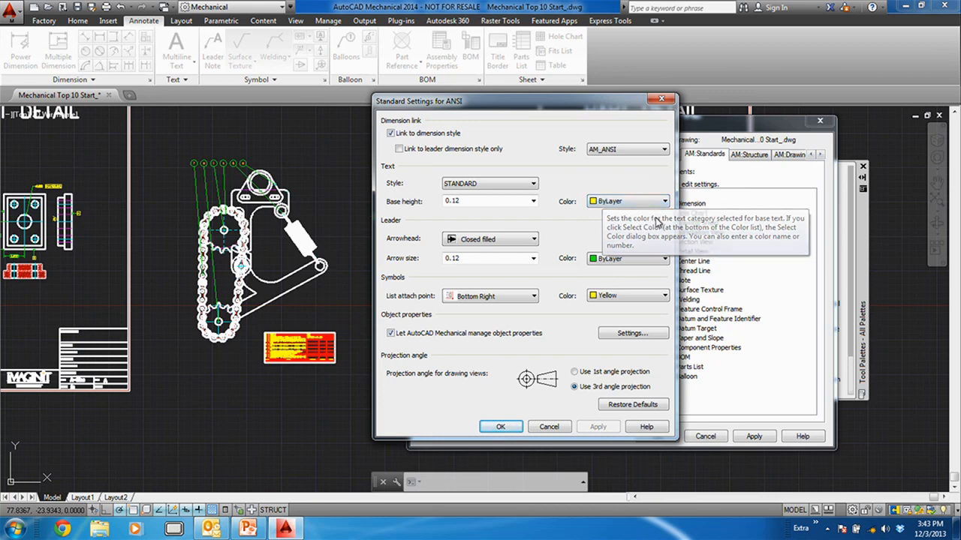
pyautogui.click(615, 202)
pyautogui.click(621, 296)
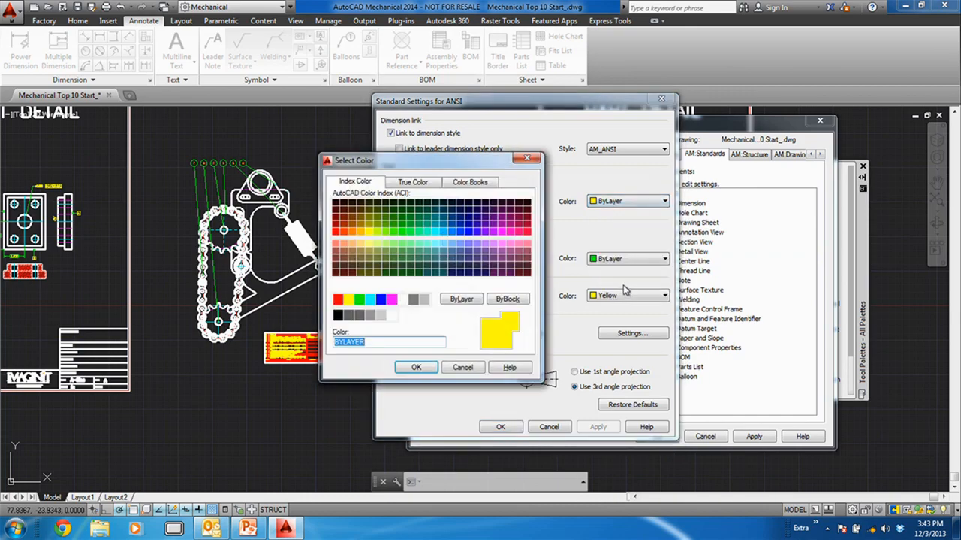
pyautogui.click(352, 232)
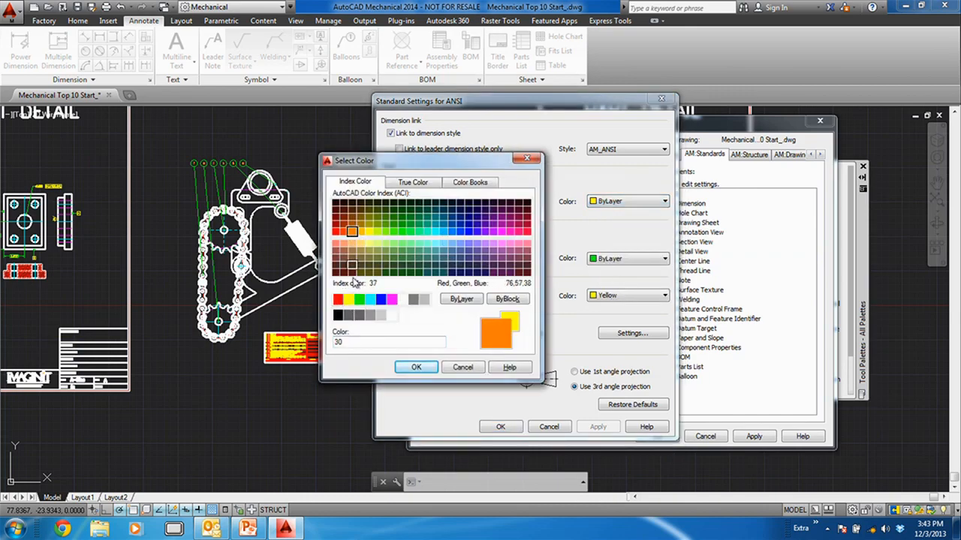
pyautogui.click(415, 367)
pyautogui.click(597, 426)
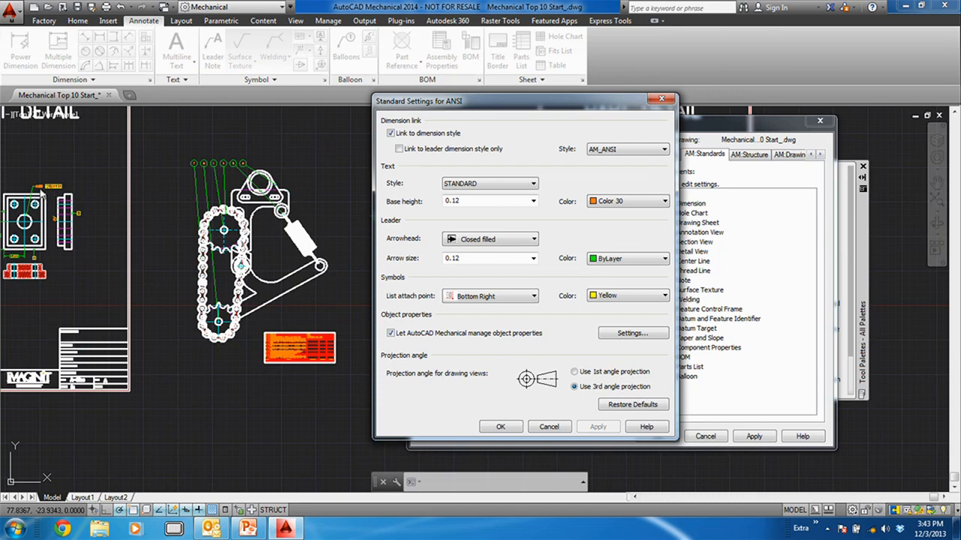
pyautogui.click(502, 428)
# - Look through the ANSI standard elements, including Dimension, Hole Chart and Detail View, and close the program options
pyautogui.click(689, 204)
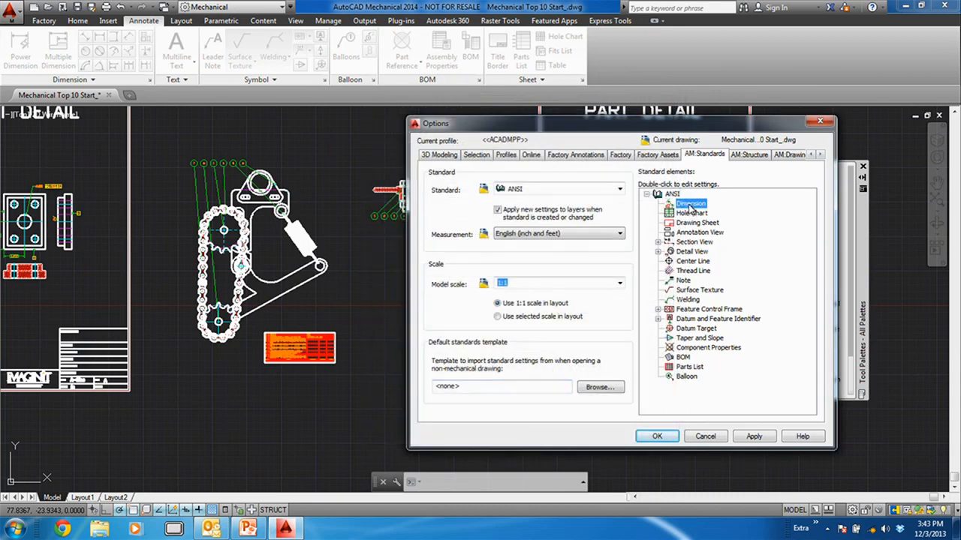
pyautogui.click(688, 214)
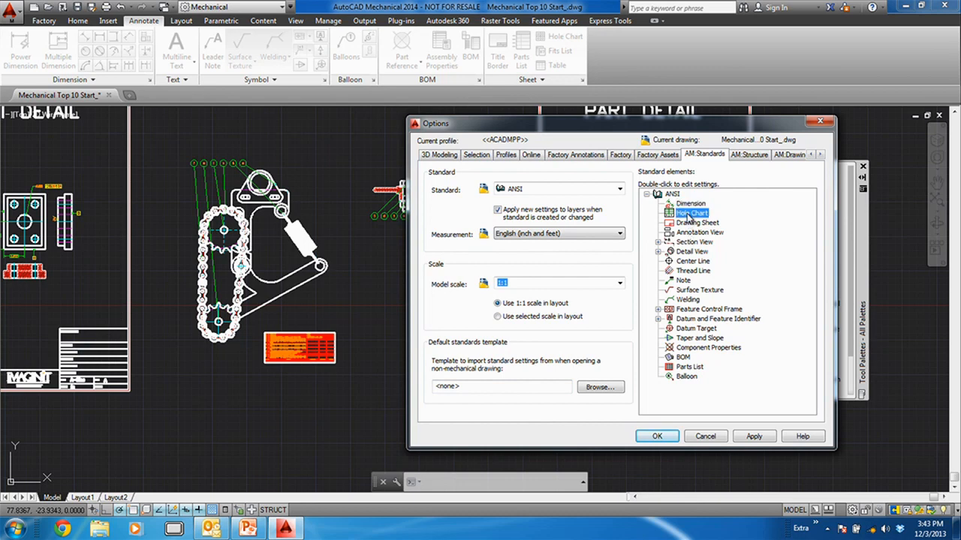
pyautogui.click(688, 273)
pyautogui.click(689, 263)
pyautogui.click(691, 253)
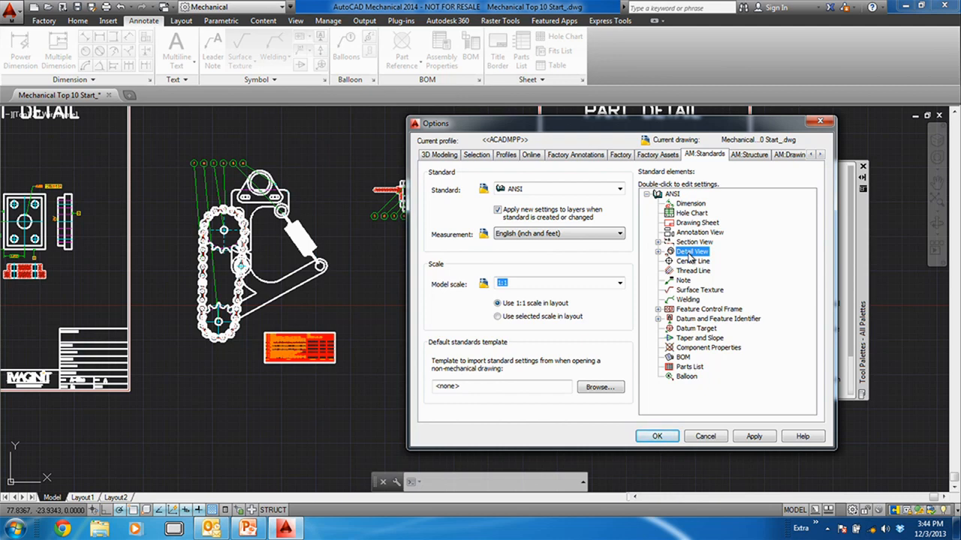
pyautogui.click(820, 120)
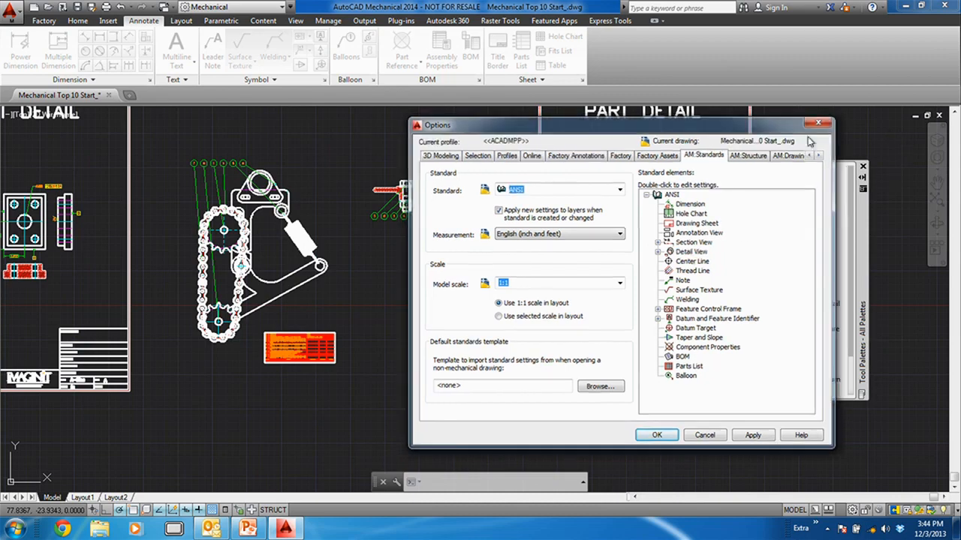
# - Switch to the PowerPoint slide show and advance it to the #9 Mechanical Calculations slide
pyautogui.scroll(-2, 440, 317)
pyautogui.moveTo(439, 317); pyautogui.dragTo(390, 313, button='middle')
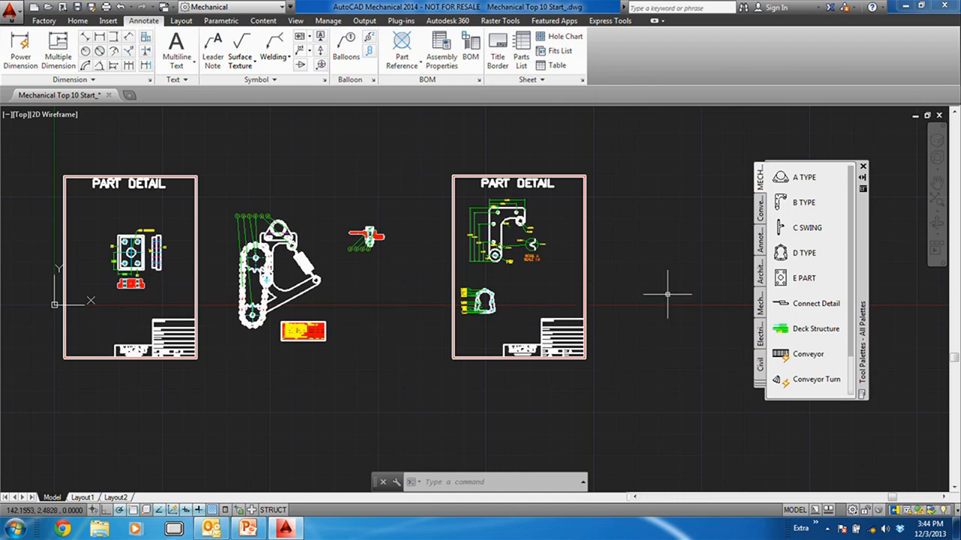
pyautogui.moveTo(671, 289); pyautogui.dragTo(564, 303, button='middle')
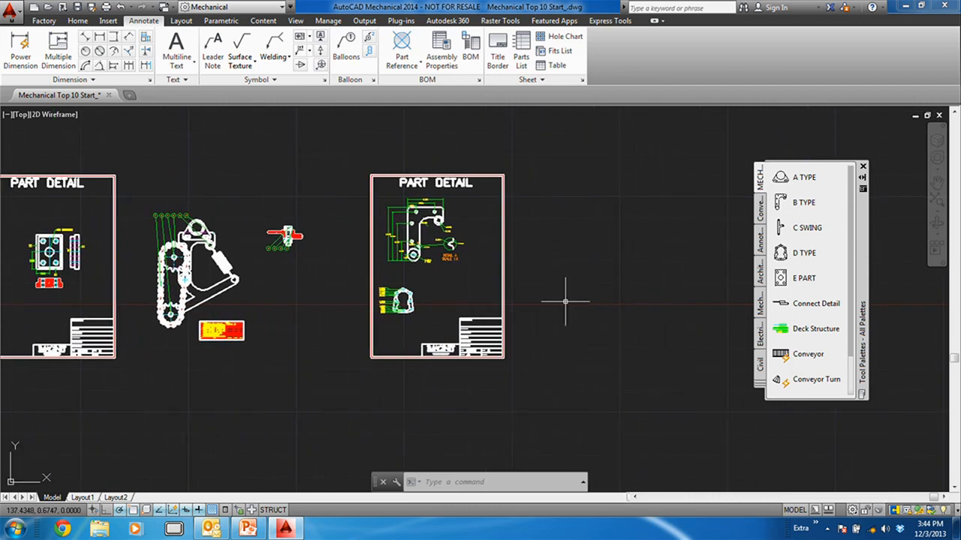
pyautogui.click(248, 529)
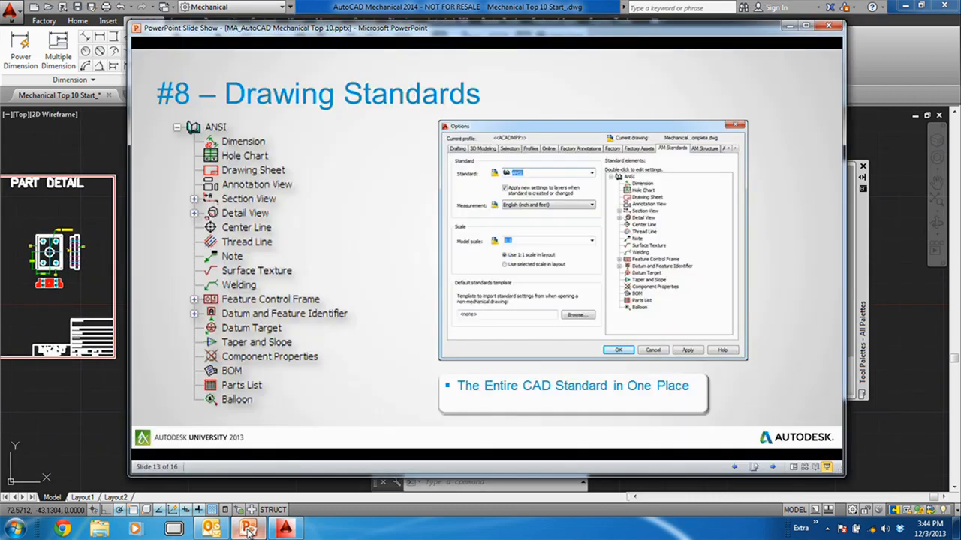
pyautogui.click(321, 359)
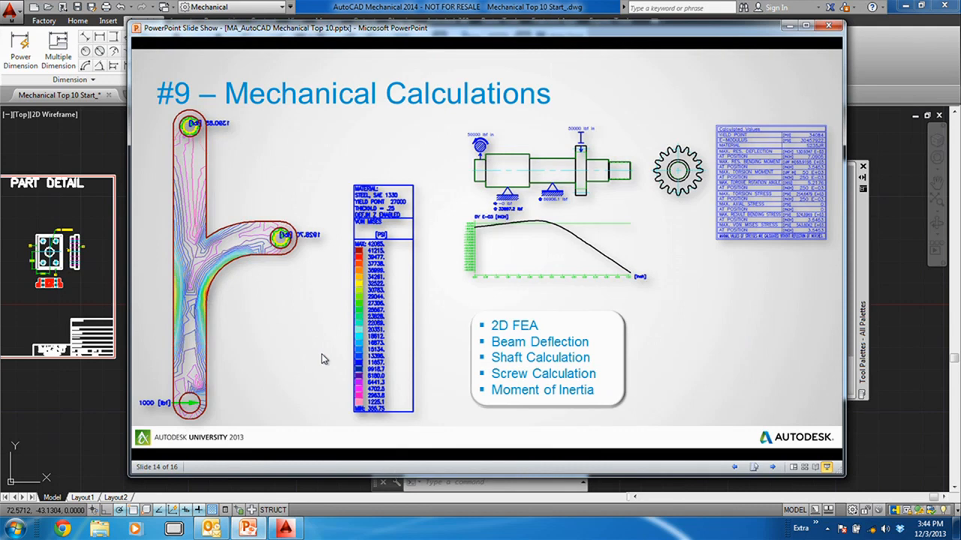
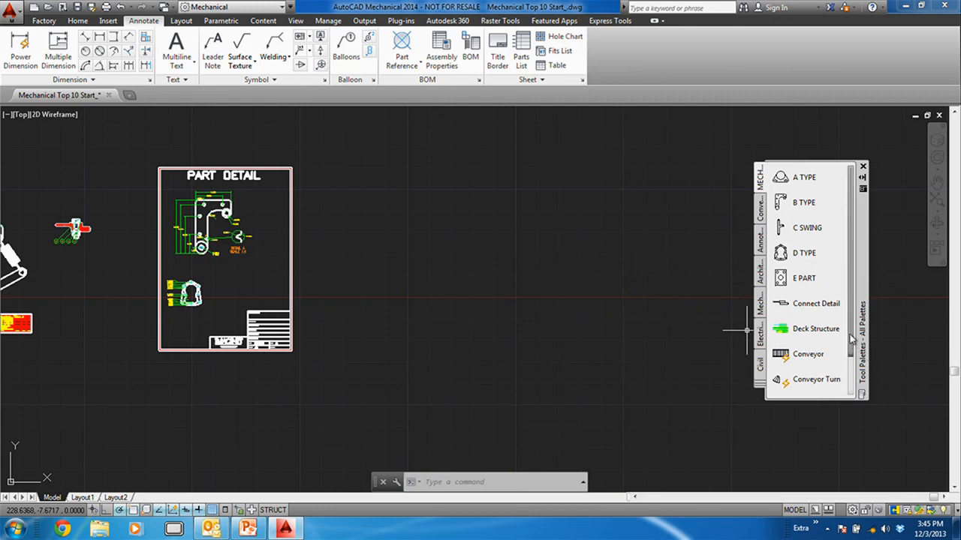
# - Insert the FEA REPORT border block beside the right-hand part detail sheet, accepting its default attributes
pyautogui.scroll(-2, 807, 331)
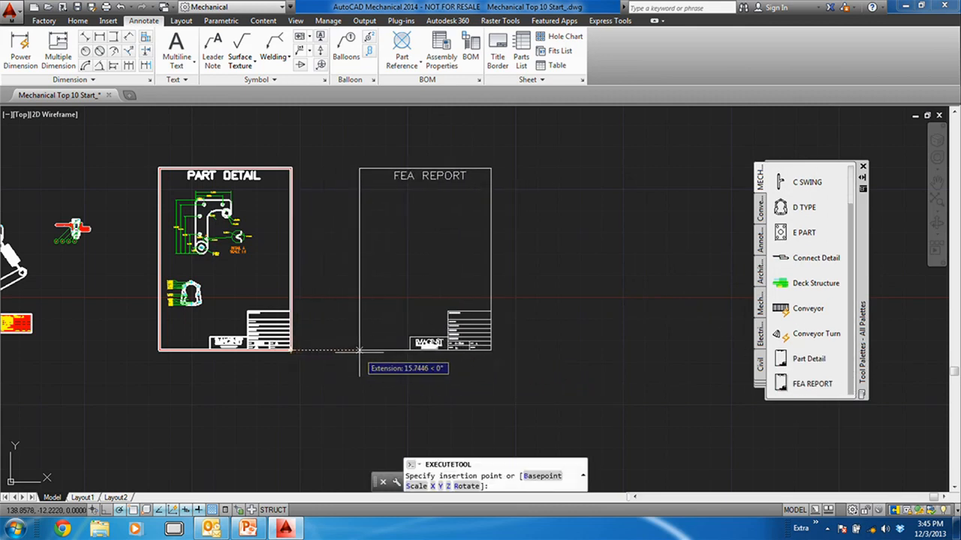
pyautogui.click(358, 350)
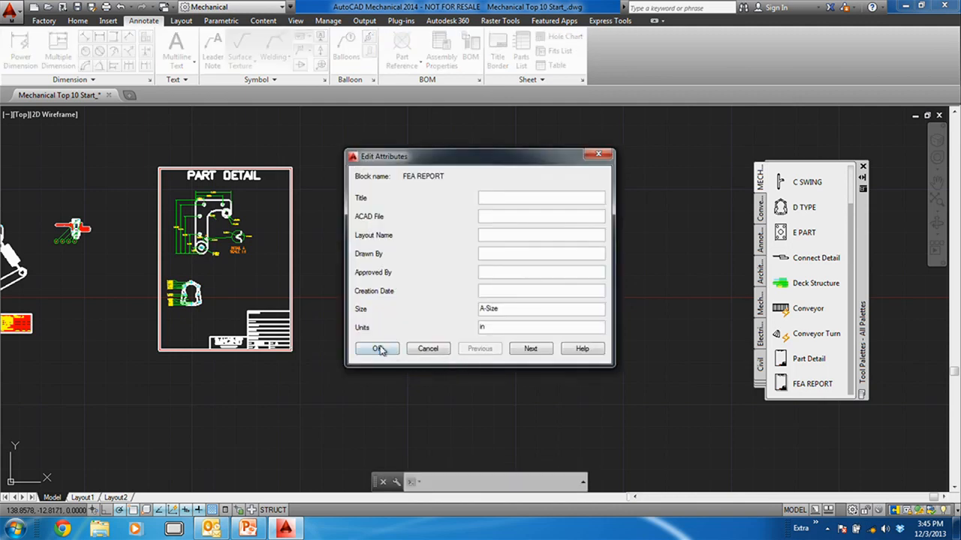
pyautogui.click(379, 346)
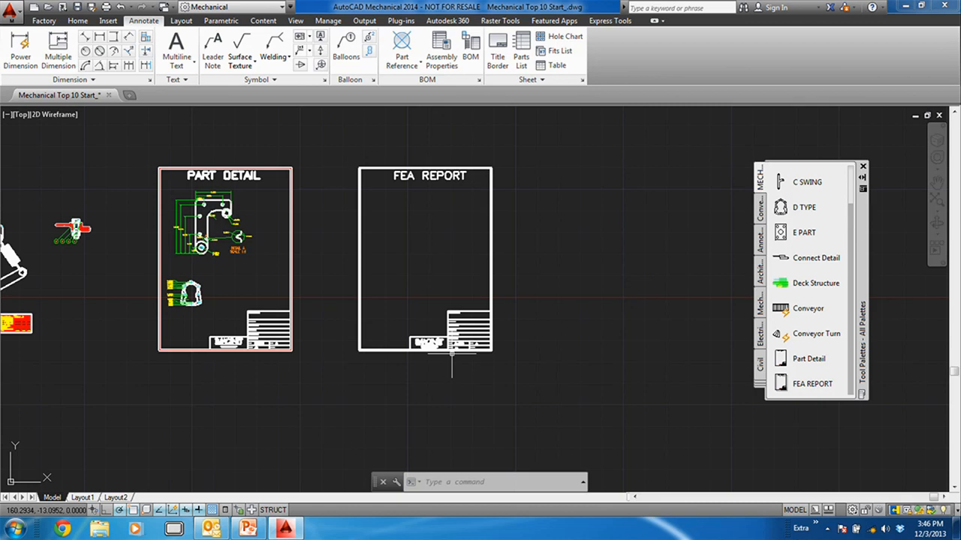
# - Place the C SWING part in the upper left area of the FEA REPORT border
pyautogui.click(788, 181)
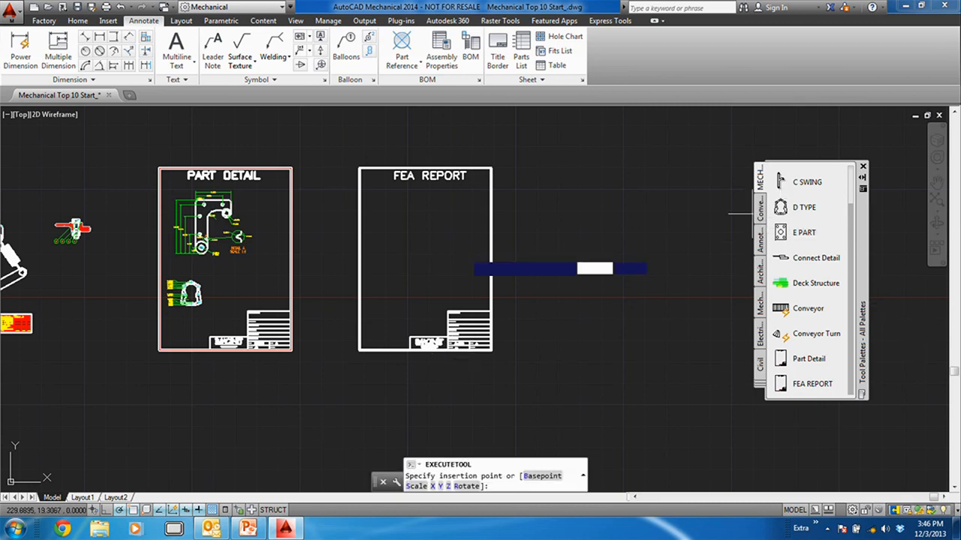
pyautogui.click(398, 259)
pyautogui.scroll(3, 378, 289)
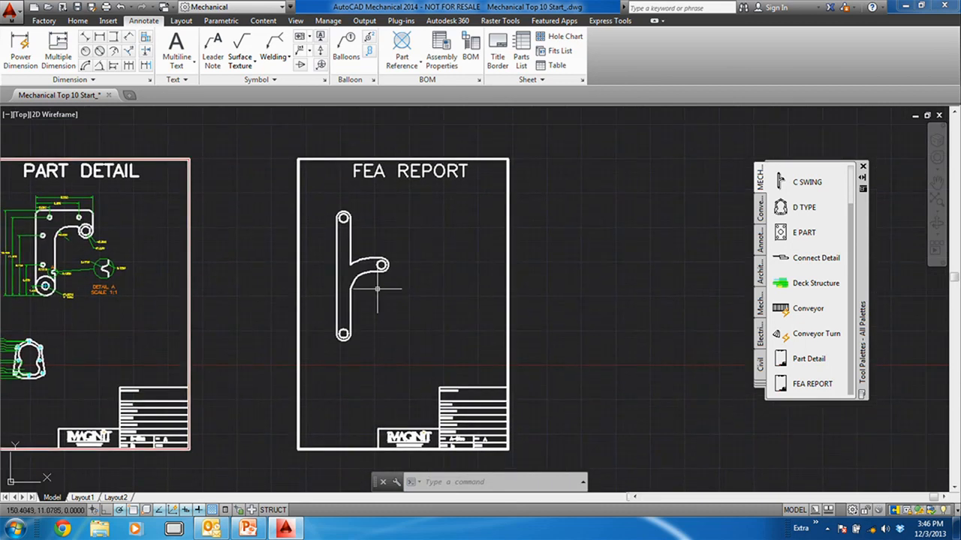
# - Start a 2D FEA calculation on the C SWING profile and generate its mesh with the default settings
pyautogui.scroll(4, 377, 289)
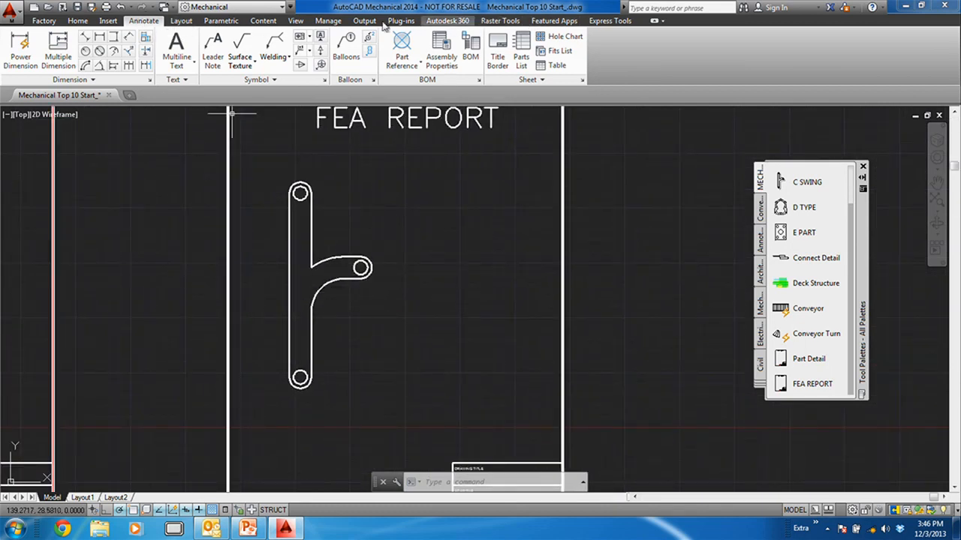
pyautogui.click(263, 21)
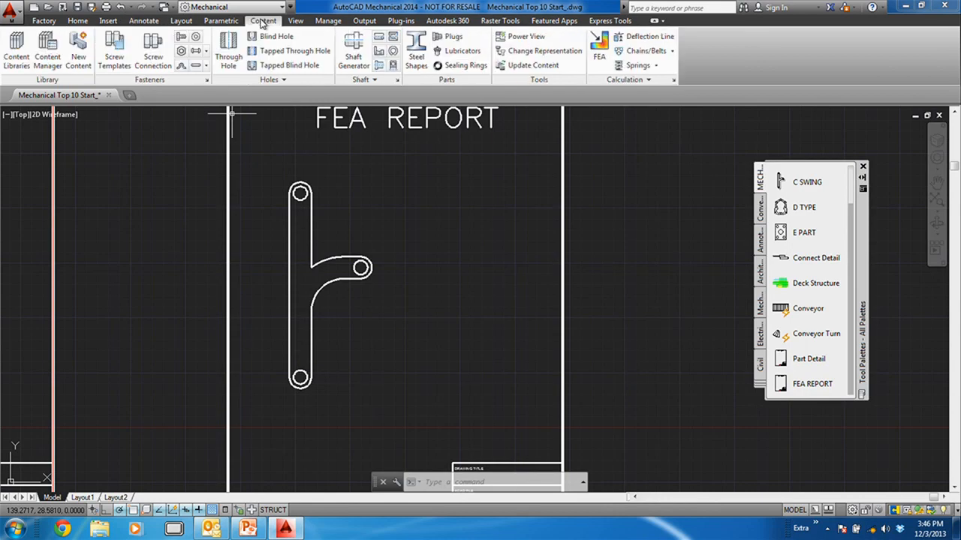
pyautogui.click(598, 56)
pyautogui.click(304, 266)
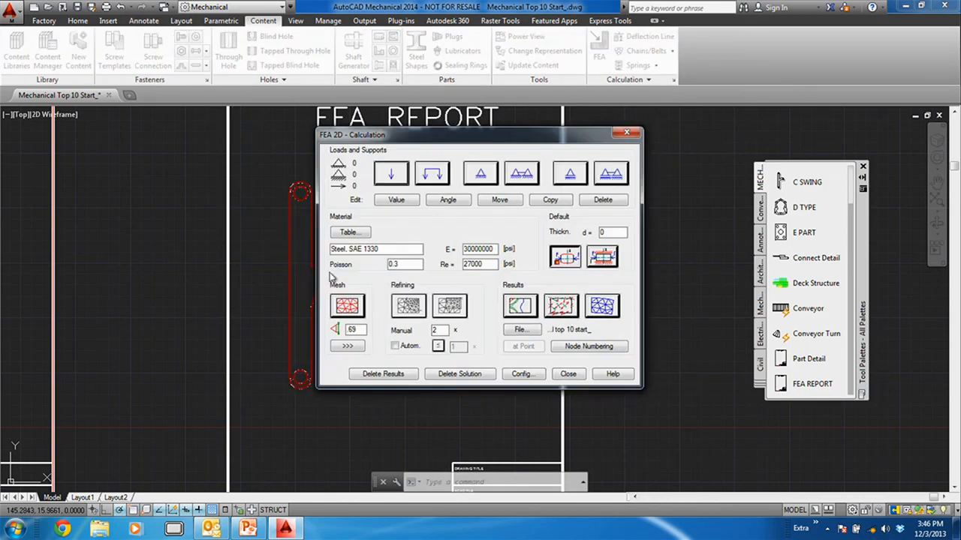
pyautogui.click(347, 313)
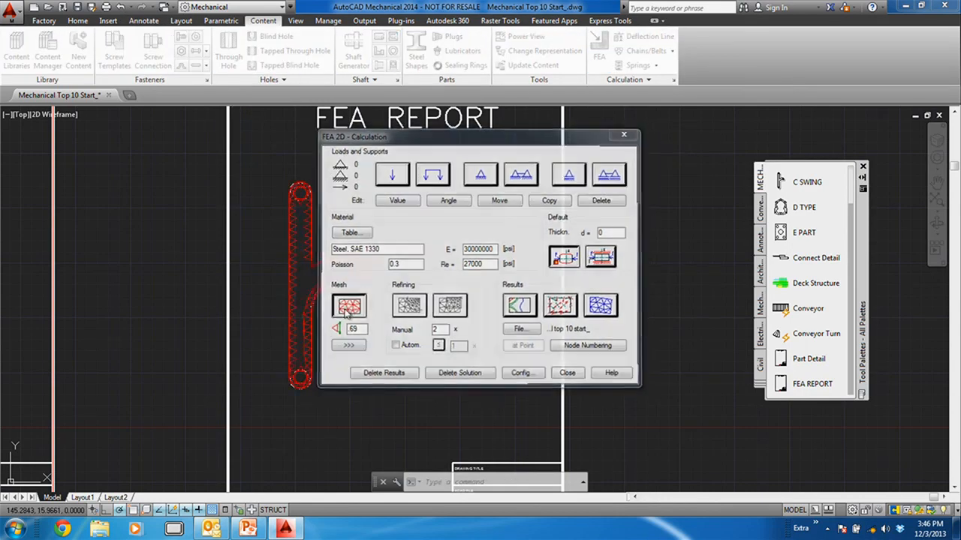
pyautogui.scroll(4, 318, 281)
pyautogui.scroll(-3, 317, 285)
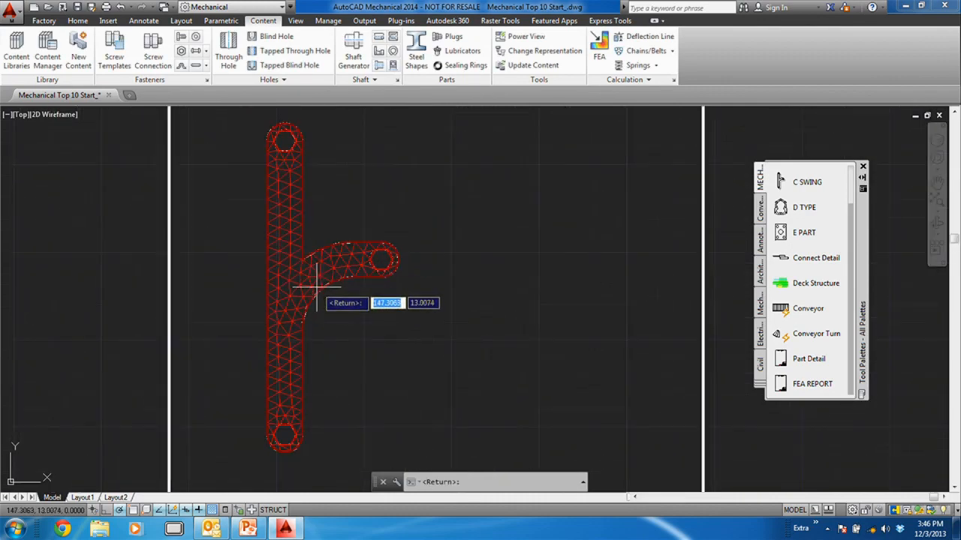
pyautogui.press('Return')
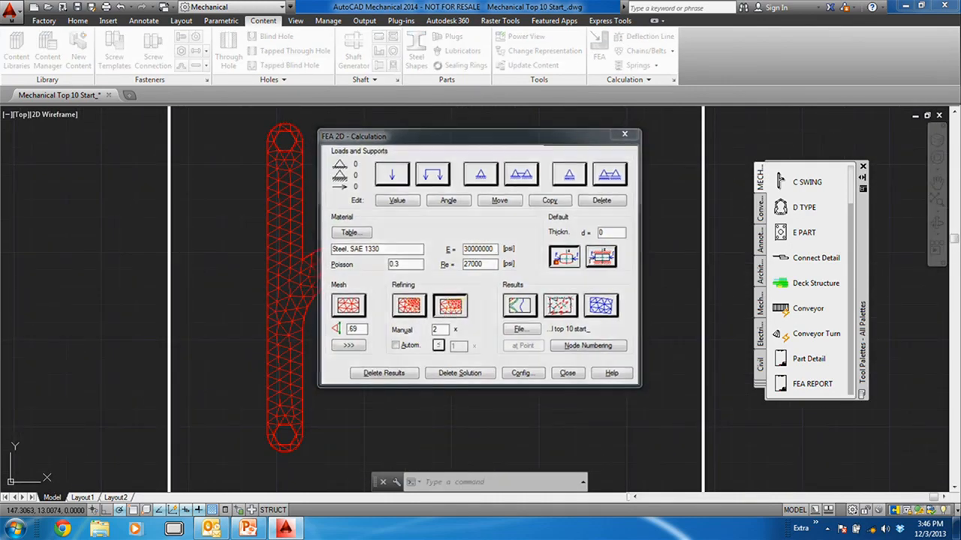
# - Refine the mesh in a window around the junction of the curved arm and the vertical bar
pyautogui.click(450, 306)
pyautogui.scroll(2, 356, 307)
pyautogui.click(339, 355)
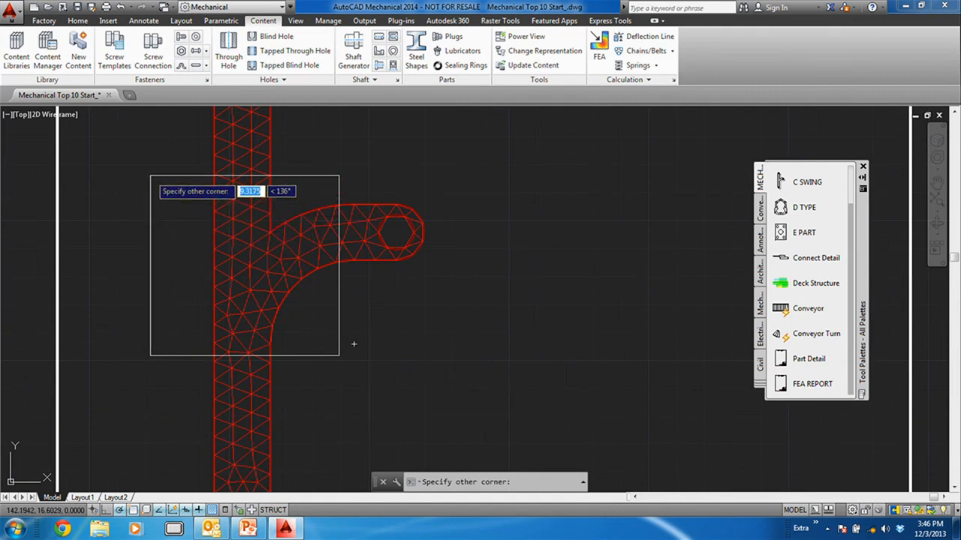
pyautogui.click(150, 176)
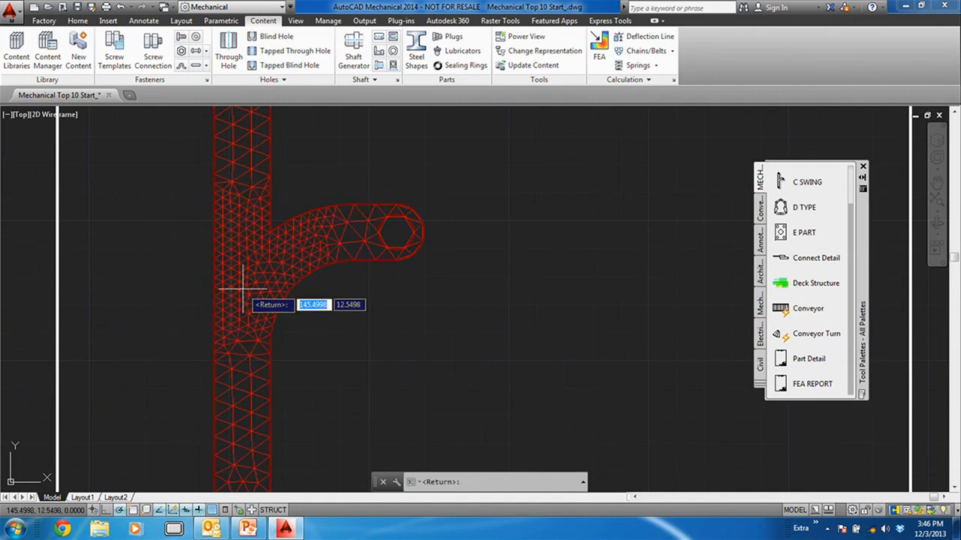
pyautogui.press('Return')
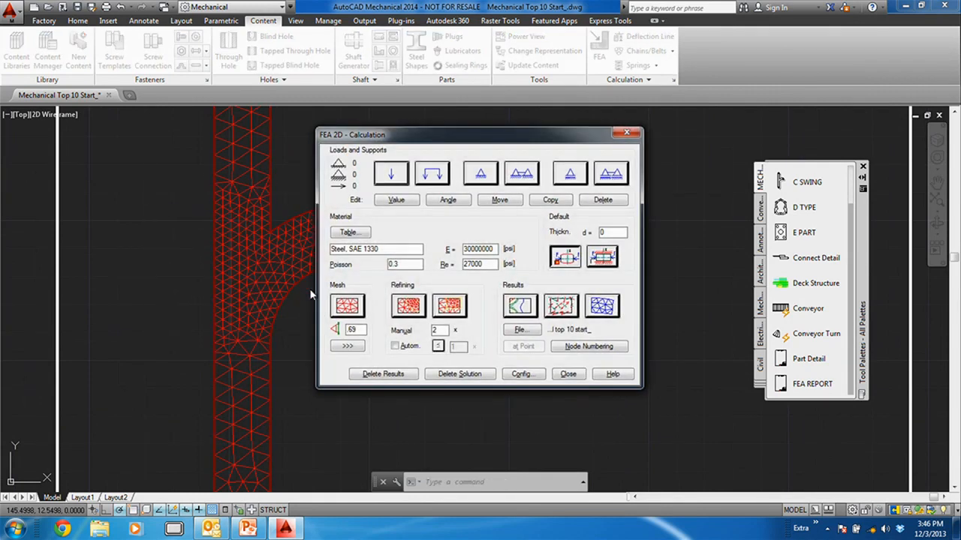
# - Refine the mesh in a window around the hole at the end of the curved arm
pyautogui.click(450, 305)
pyautogui.click(441, 179)
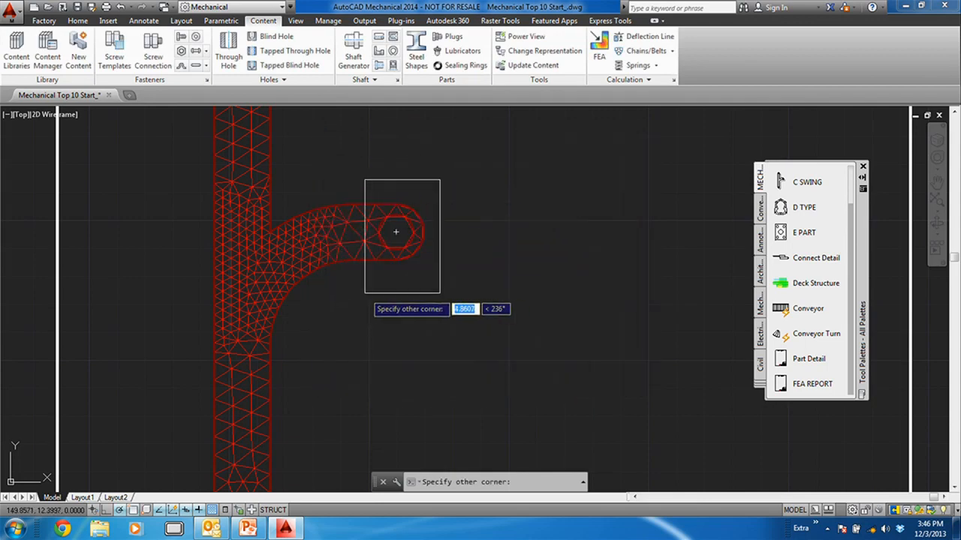
pyautogui.click(364, 294)
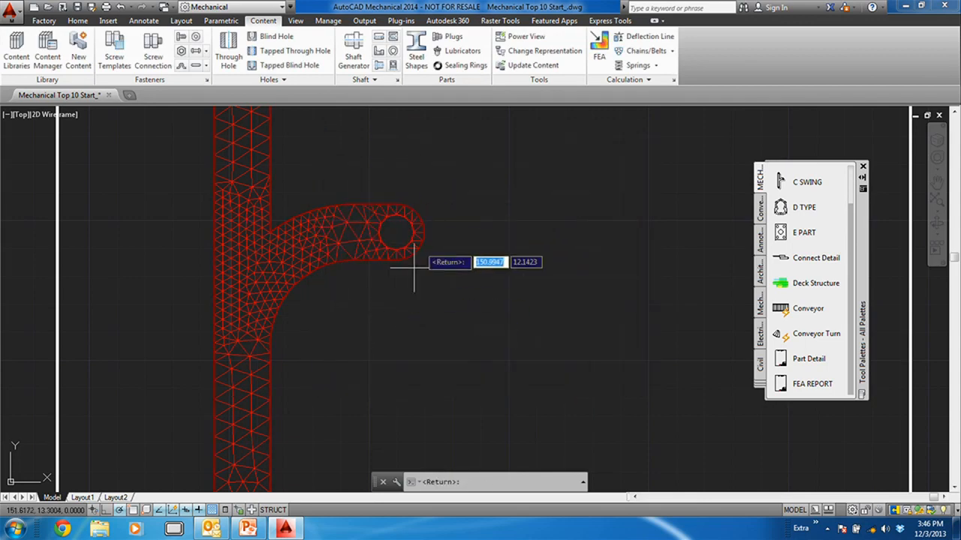
pyautogui.press('Return')
# - Add a line support around the full edge of the upper hole in the vertical bar
pyautogui.click(611, 174)
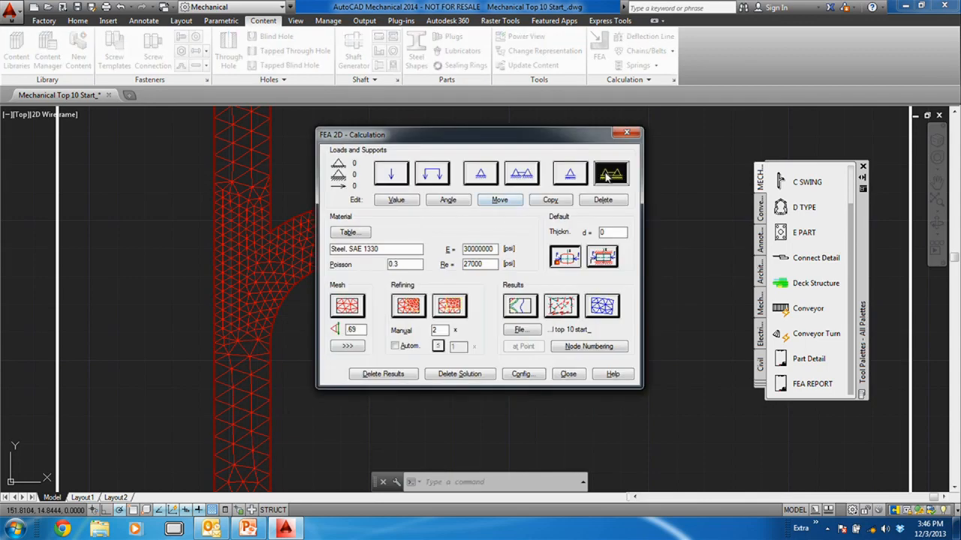
pyautogui.scroll(-5, 405, 195)
pyautogui.scroll(3, 329, 201)
pyautogui.scroll(2, 329, 201)
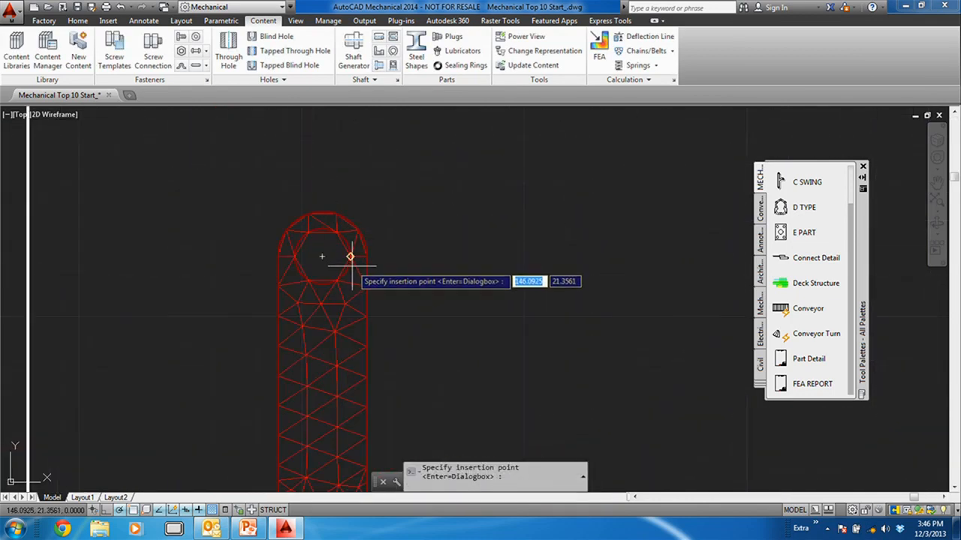
pyautogui.click(344, 256)
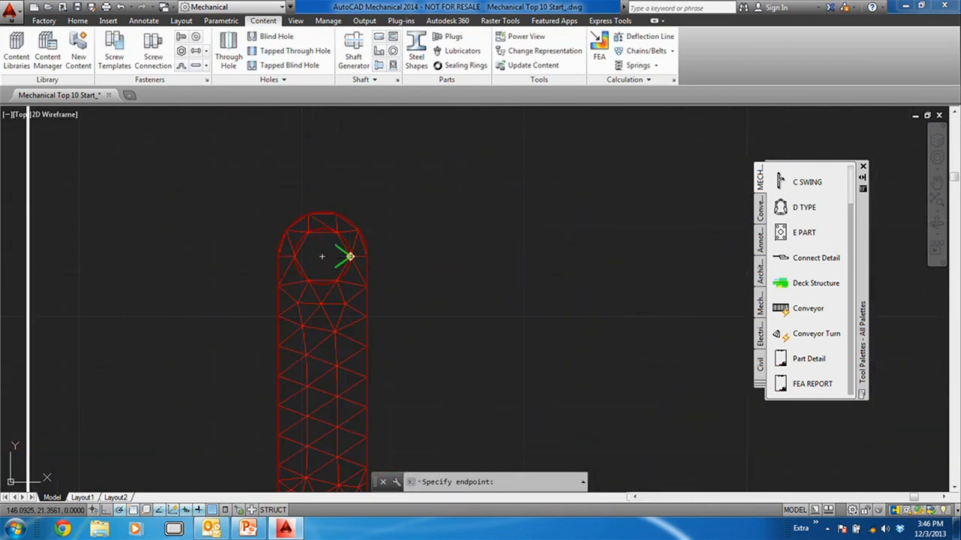
pyautogui.click(318, 256)
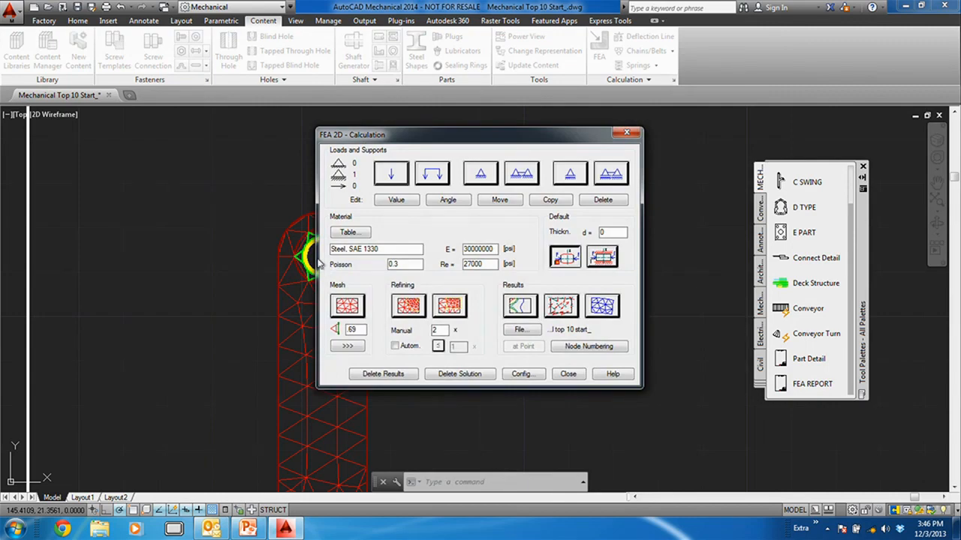
# - Add a line support around the full edge of the hole at the curved arm's end
pyautogui.click(612, 177)
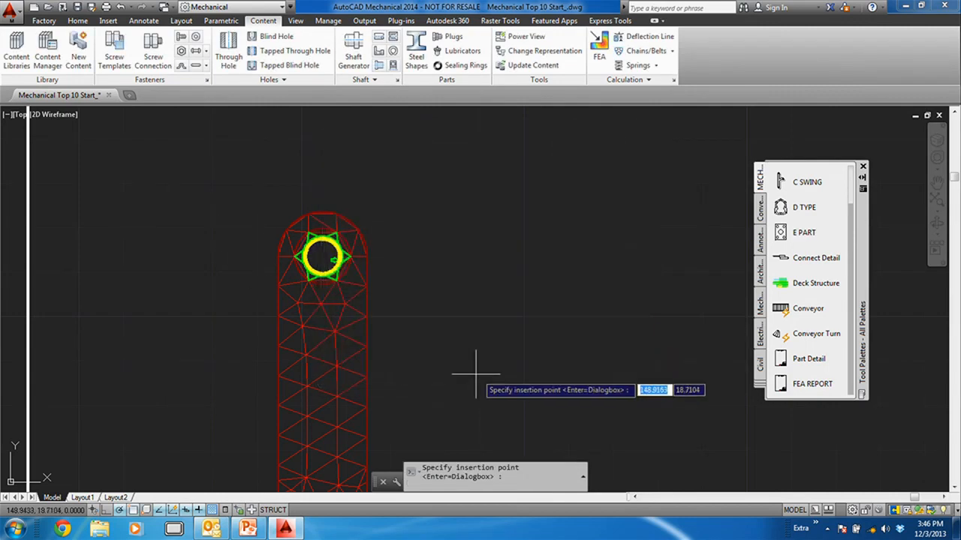
pyautogui.scroll(3, 388, 326)
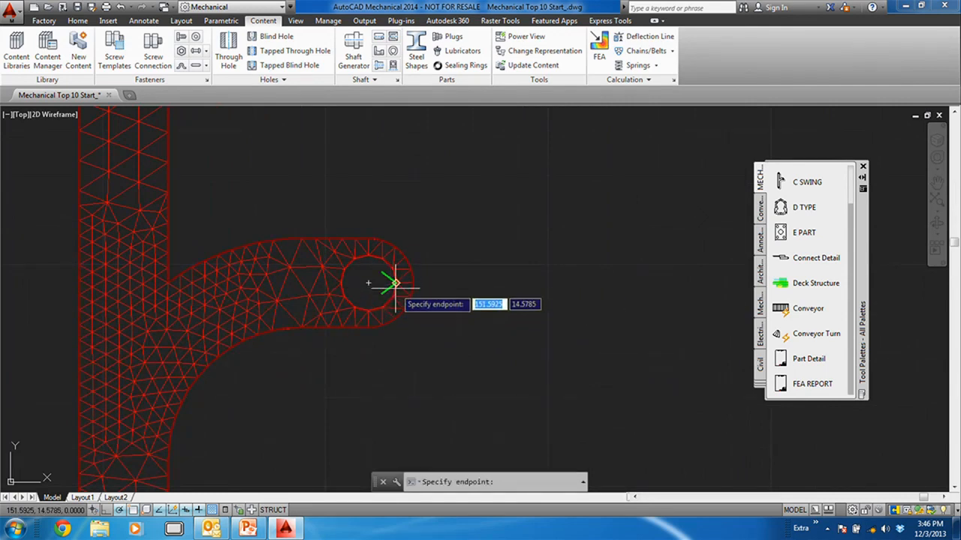
pyautogui.click(388, 280)
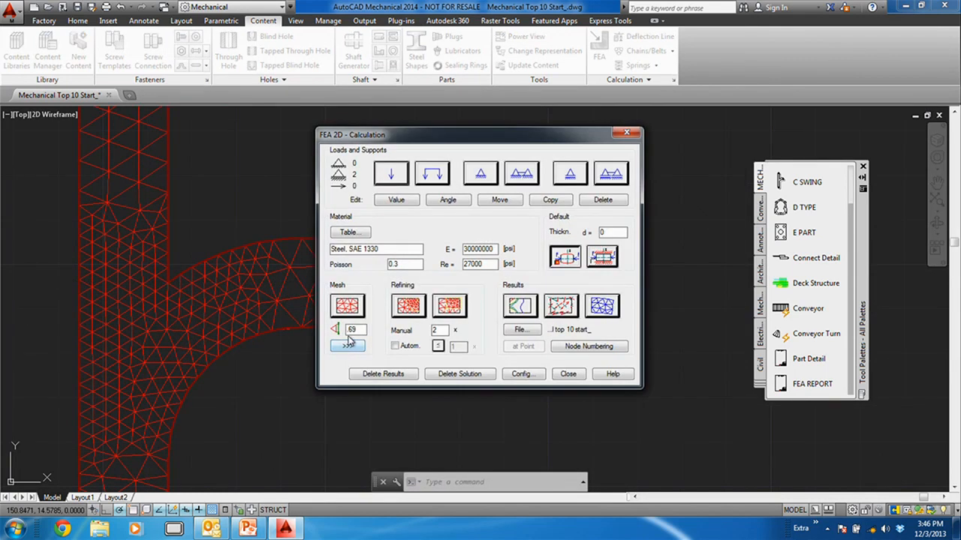
# - Add a 300 lbf point load on the edge of the vertical bar's lower hole, pointing horizontally right
pyautogui.click(393, 175)
pyautogui.scroll(-5, 390, 266)
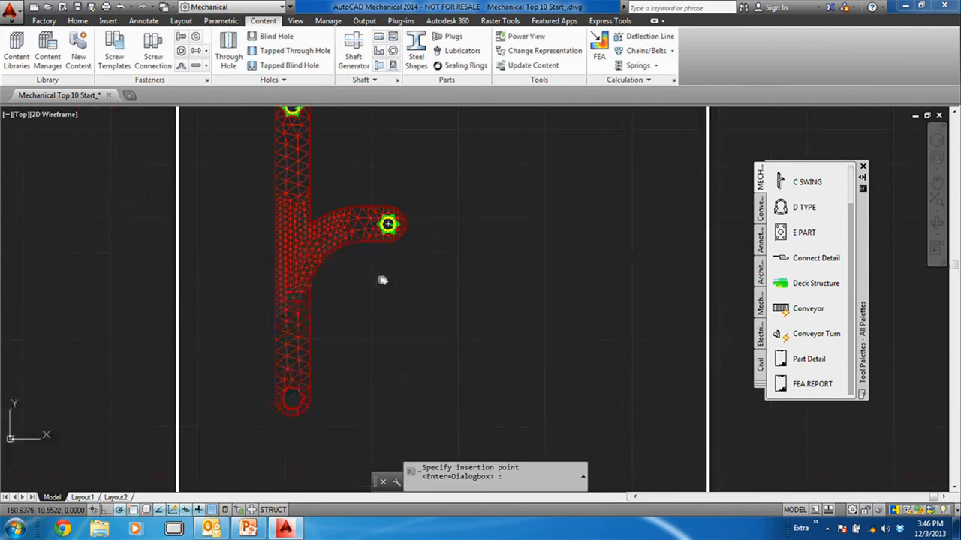
pyautogui.scroll(5, 306, 375)
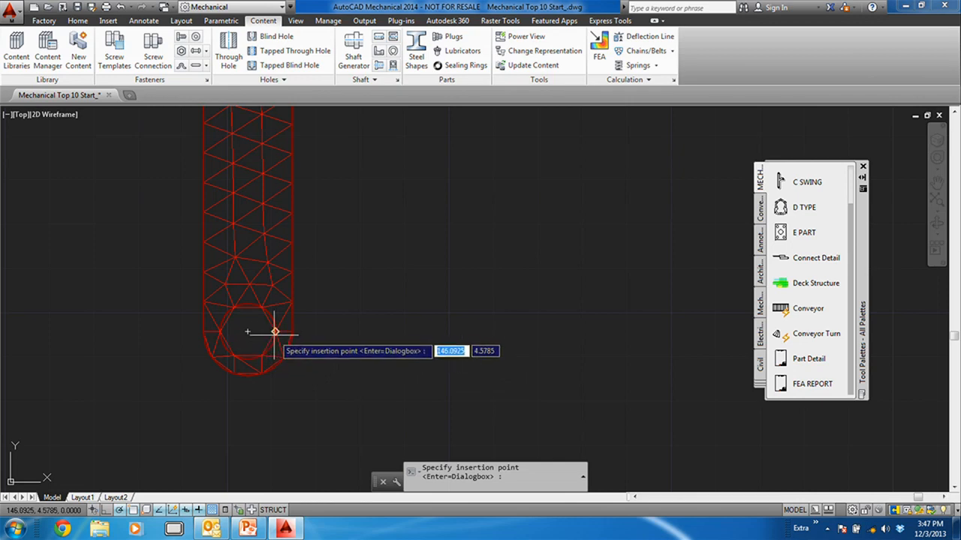
pyautogui.click(253, 332)
pyautogui.scroll(4, 225, 336)
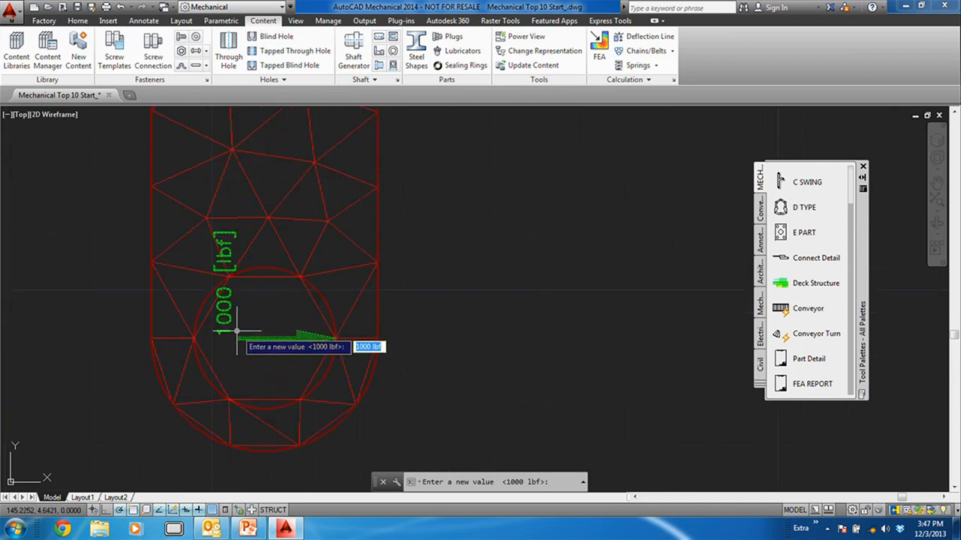
pyautogui.write('300')
pyautogui.press('Return')
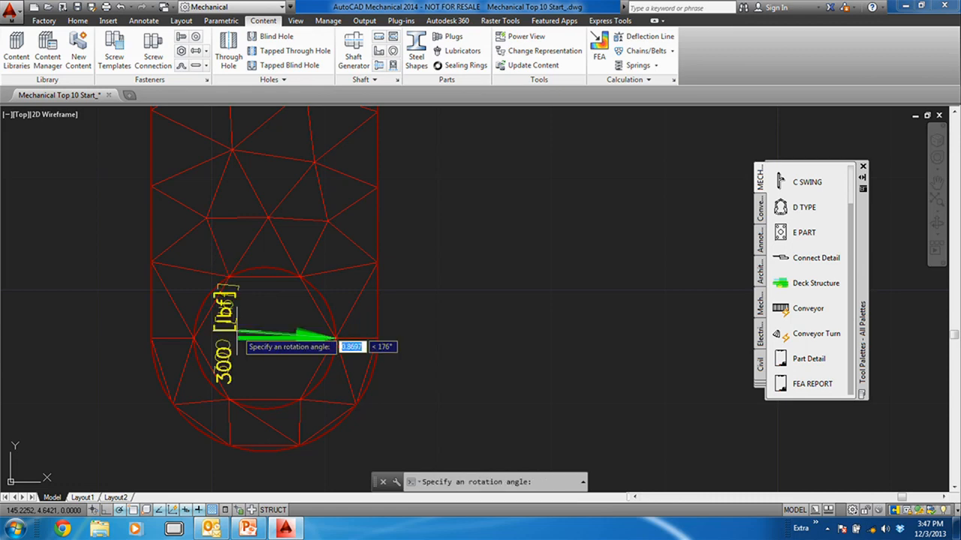
pyautogui.click(452, 337)
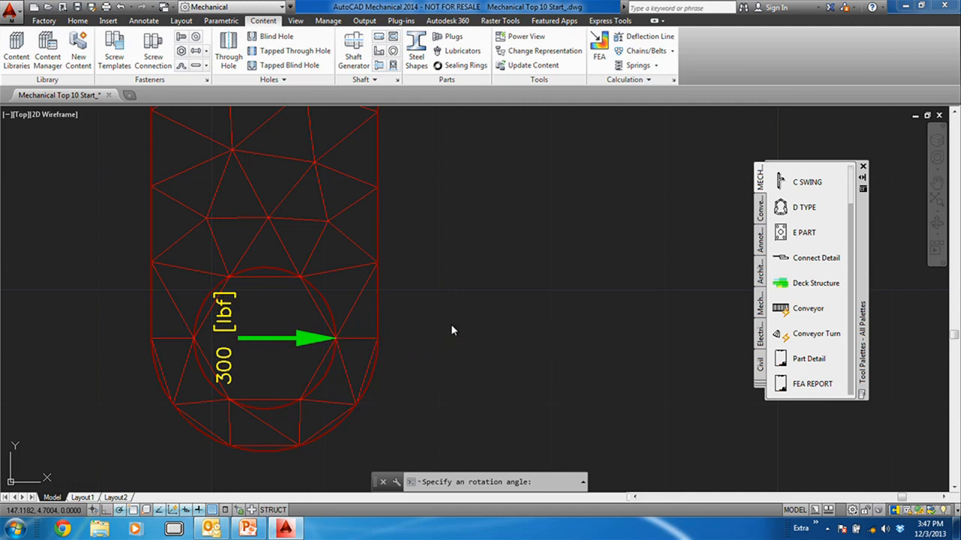
# - Set the default thickness to .25 and calculate the Von Mises stress as coloured isoareas with automatic intervals
pyautogui.moveTo(616, 236); pyautogui.dragTo(568, 237)
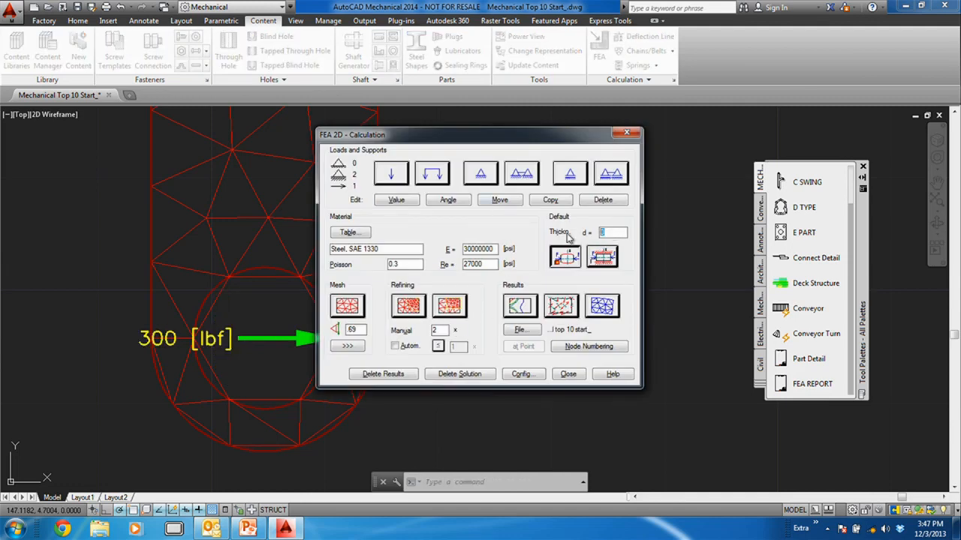
pyautogui.write('25')
pyautogui.click(523, 308)
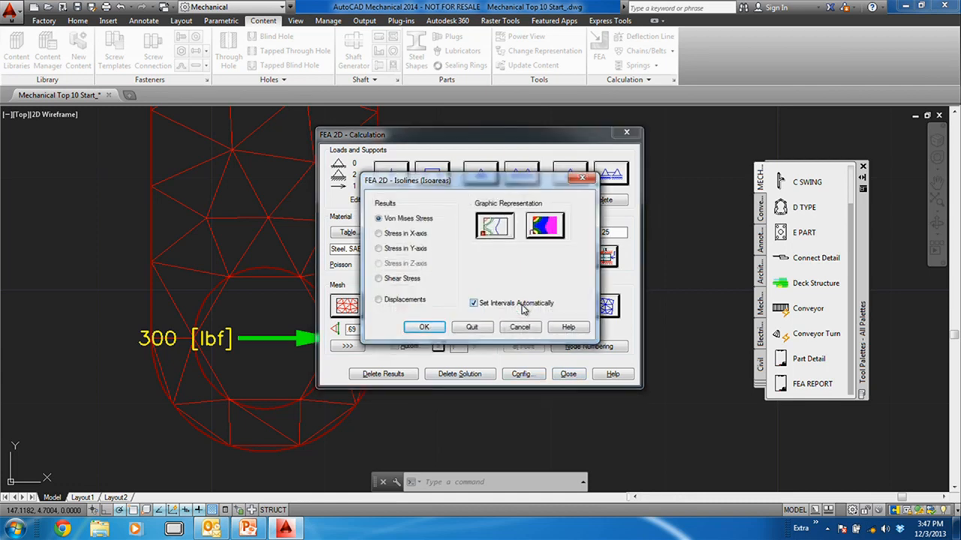
pyautogui.click(543, 230)
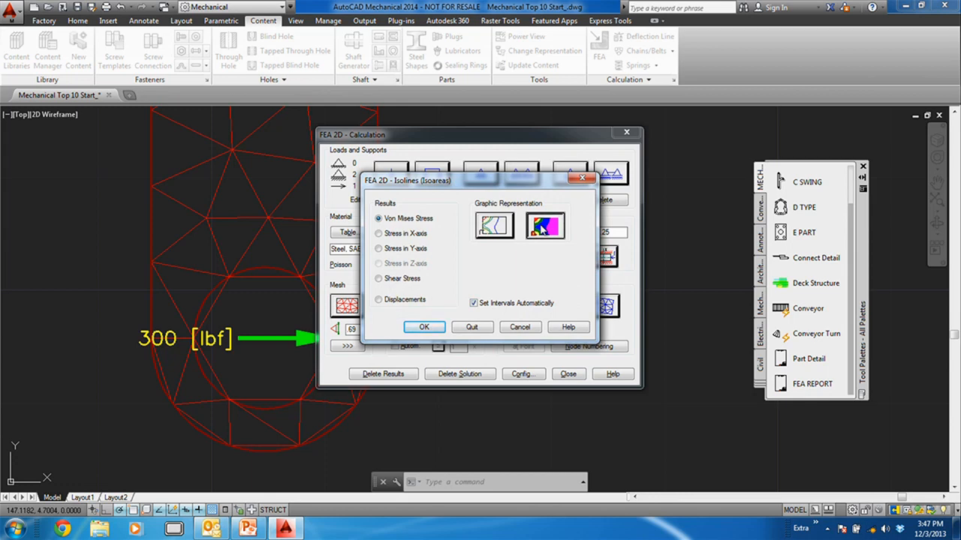
pyautogui.moveTo(503, 181); pyautogui.dragTo(424, 187)
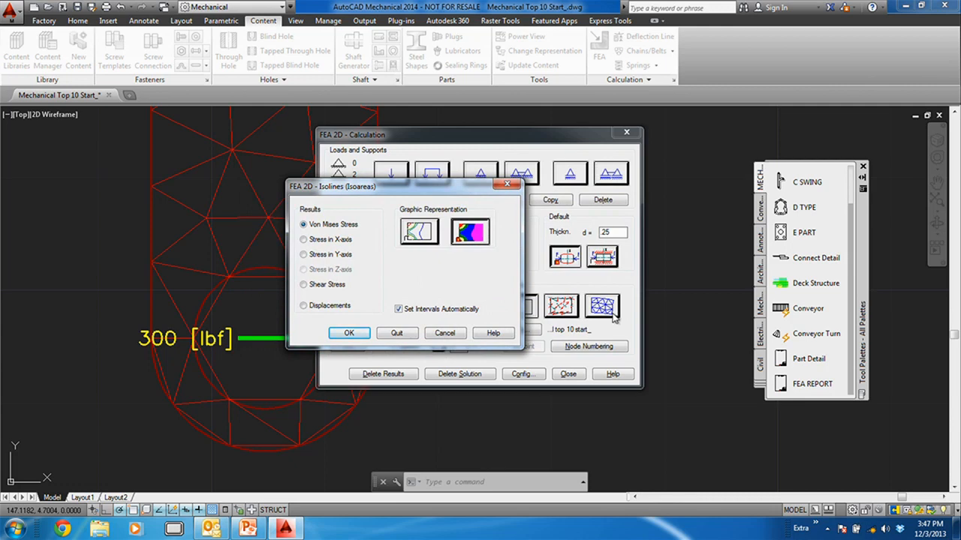
pyautogui.click(349, 334)
# - Place the stress legend table to the right of the curved arm and close the FEA calculation
pyautogui.scroll(-6, 447, 349)
pyautogui.moveTo(484, 339); pyautogui.dragTo(331, 421, button='middle')
pyautogui.click(346, 411)
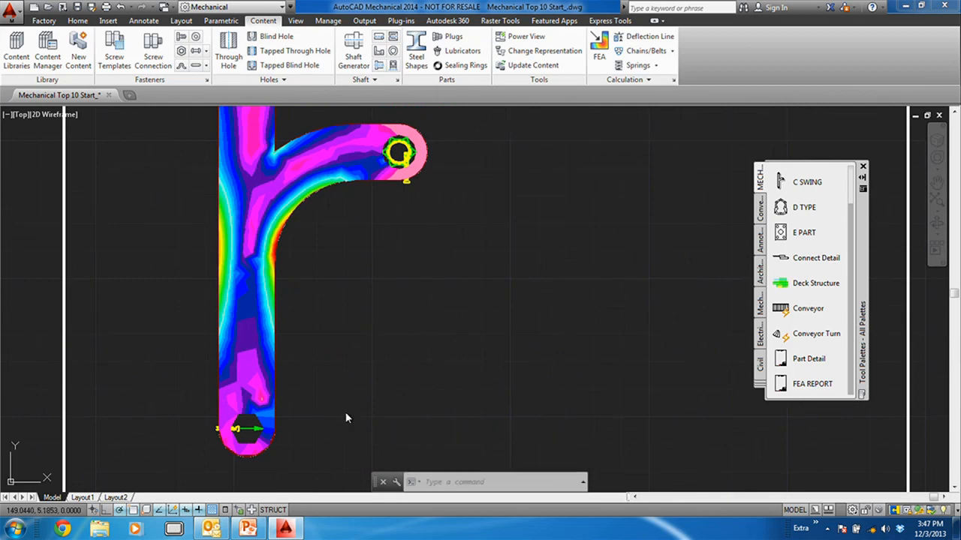
pyautogui.click(478, 333)
pyautogui.scroll(2, 310, 283)
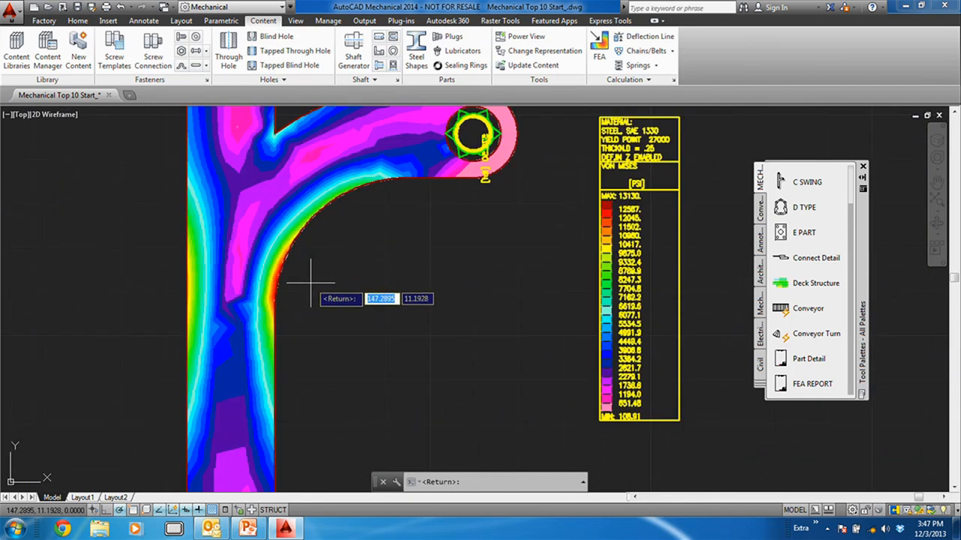
pyautogui.press('Return')
pyautogui.click(565, 371)
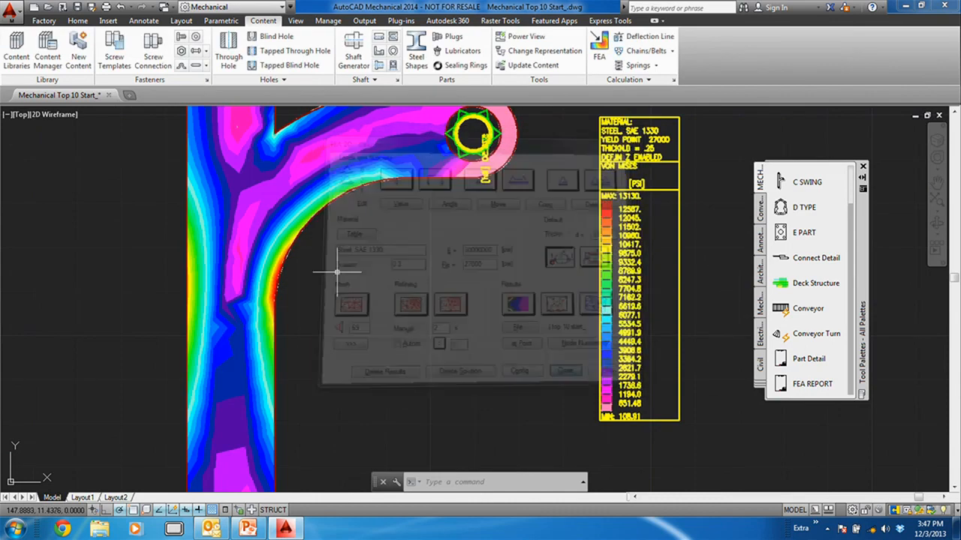
# - Examine the stress colours along the inner curve and at the notch where the arm meets the vertical bar
pyautogui.scroll(3, 322, 273)
pyautogui.moveTo(241, 296); pyautogui.dragTo(281, 253, button='middle')
pyautogui.scroll(-1, 263, 262)
pyautogui.scroll(1, 252, 239)
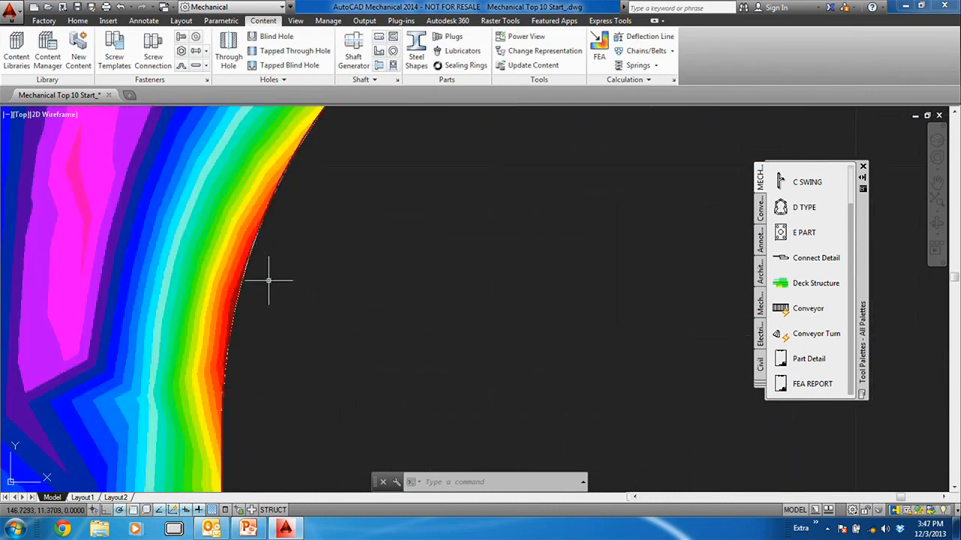
pyautogui.scroll(-3, 285, 272)
pyautogui.scroll(2, 368, 241)
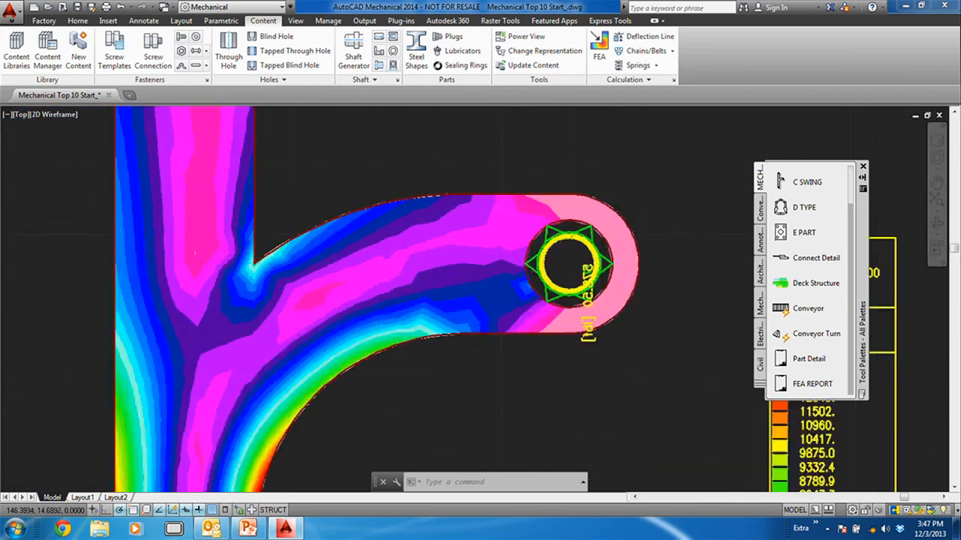
pyautogui.scroll(2, 251, 267)
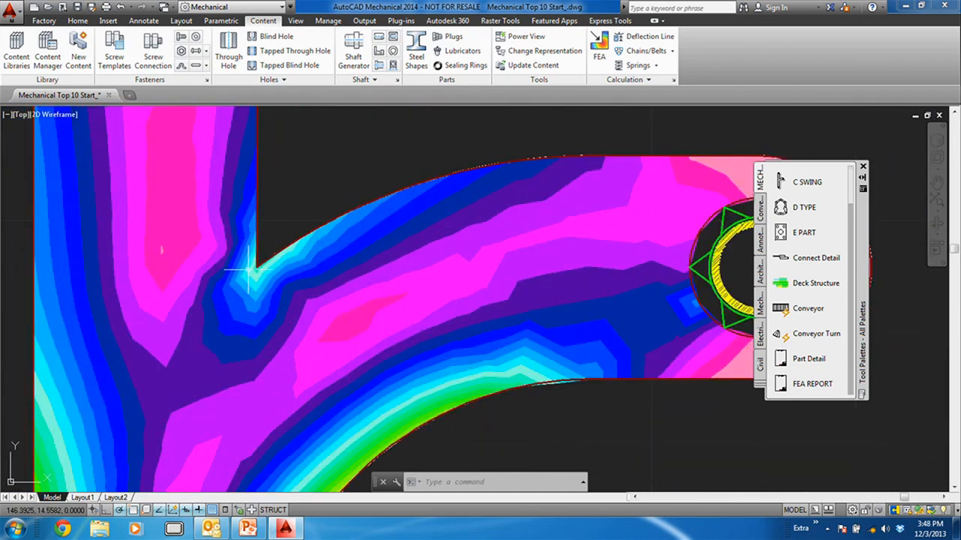
pyautogui.scroll(-2, 319, 246)
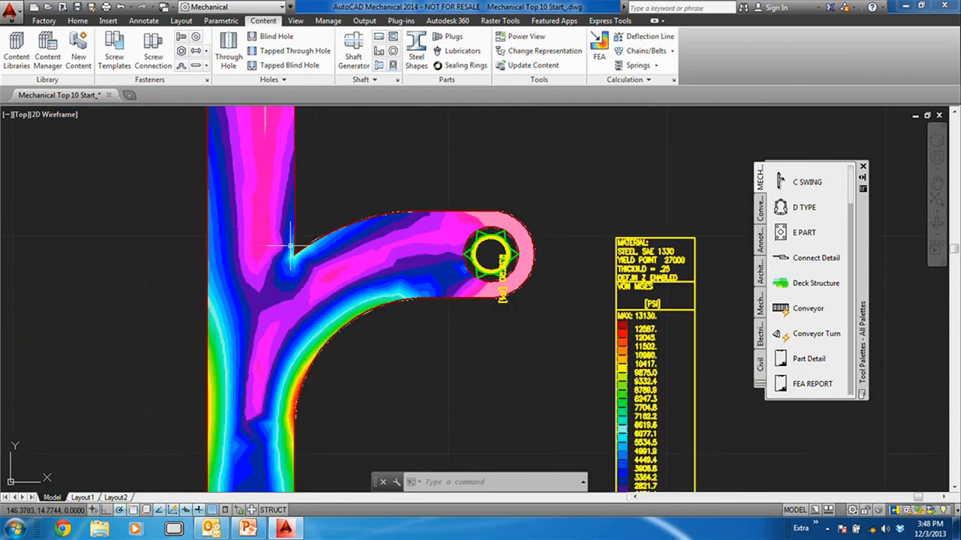
pyautogui.moveTo(383, 345); pyautogui.dragTo(279, 230, button='middle')
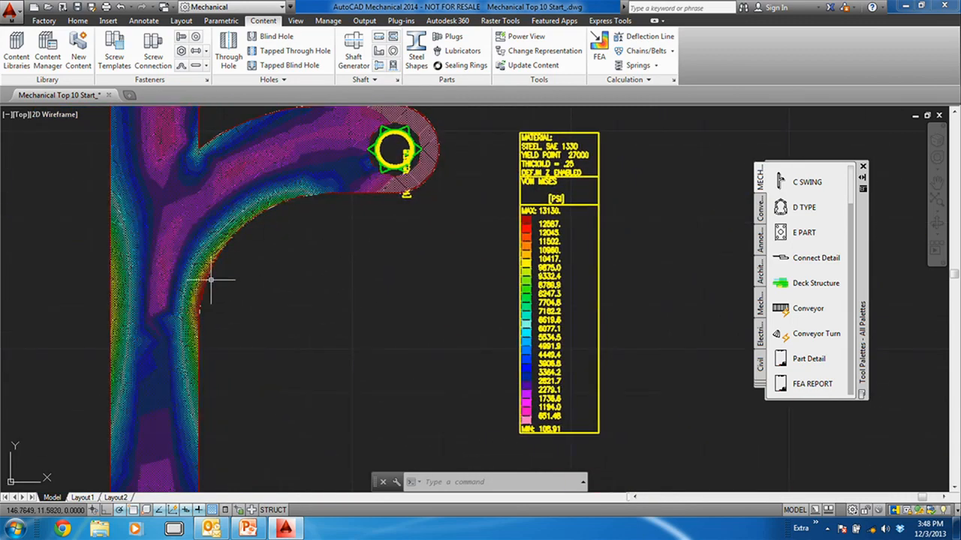
# - Read the material yield point and the maximum Von Mises stress in the result legend
pyautogui.moveTo(515, 247)
pyautogui.mouseDown(button='middle')
pyautogui.moveTo(352, 328)
pyautogui.moveTo(352, 437)
pyautogui.mouseUp(button='middle')
pyautogui.scroll(5, 383, 314)
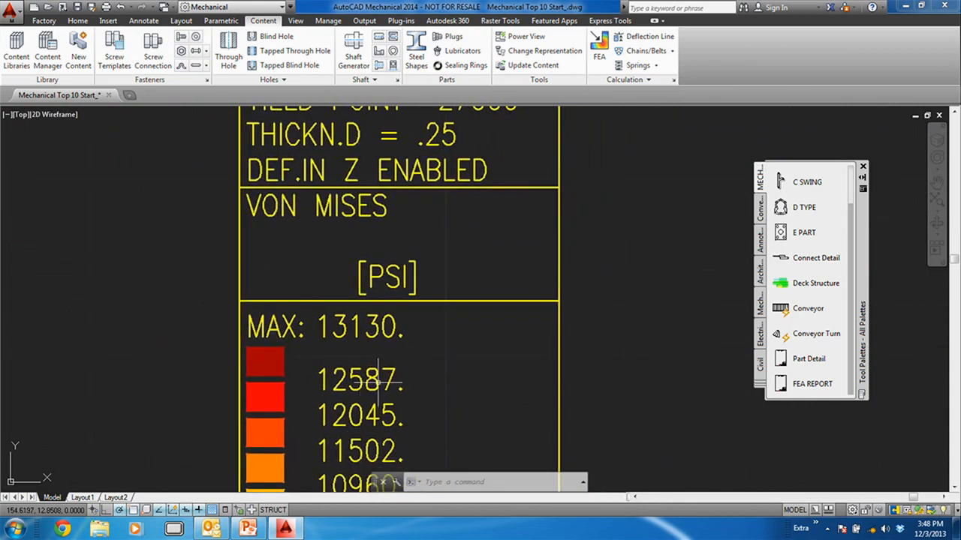
pyautogui.moveTo(379, 373); pyautogui.dragTo(343, 491, button='middle')
pyautogui.press('Escape')
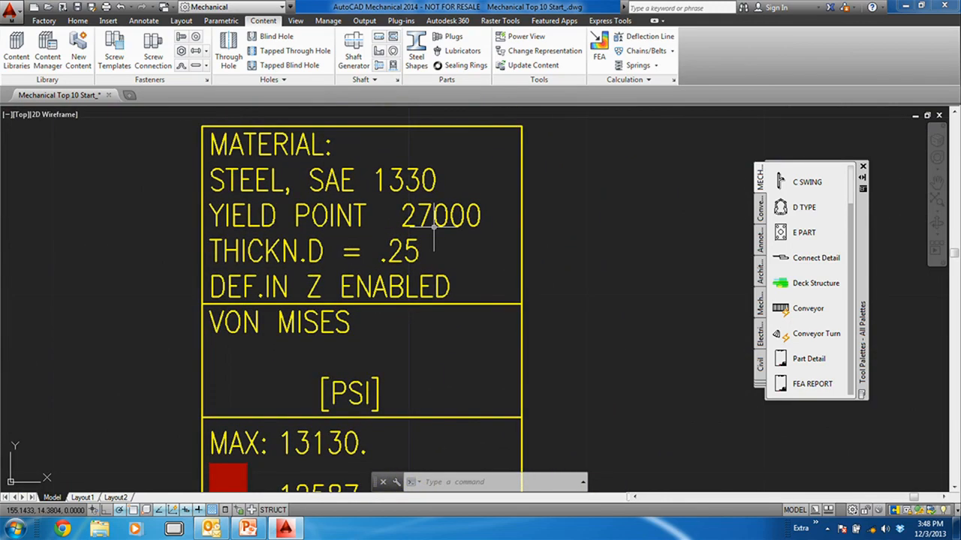
pyautogui.moveTo(415, 322); pyautogui.dragTo(410, 184, button='middle')
pyautogui.moveTo(370, 362); pyautogui.dragTo(369, 295, button='middle')
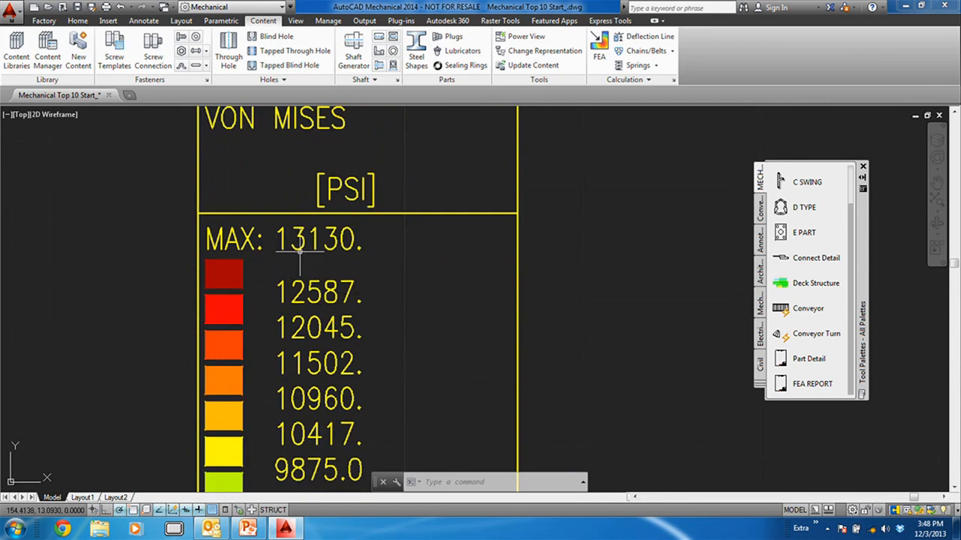
pyautogui.scroll(-6, 313, 258)
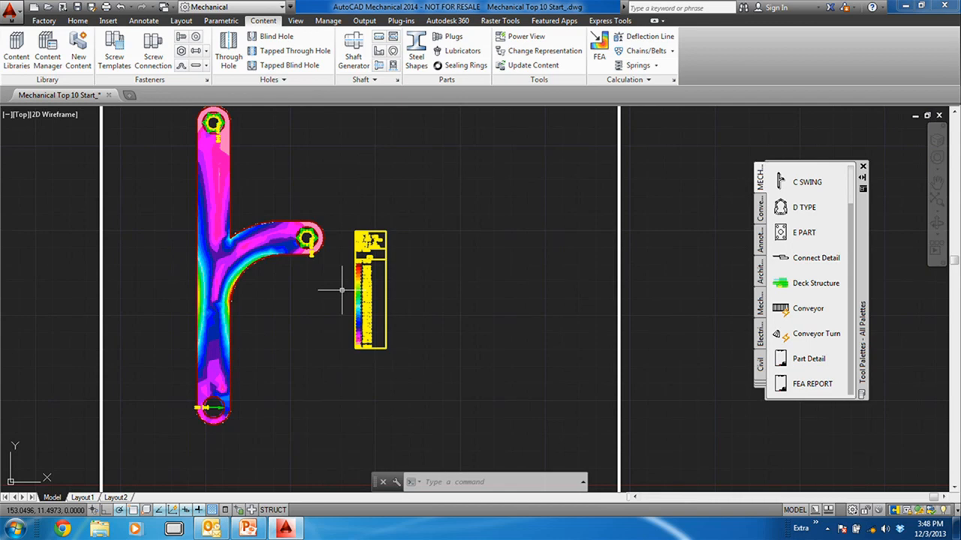
# - Review the FEA report sheet alongside the part detail sheets and the chain drive assembly in model space
pyautogui.scroll(-5, 342, 290)
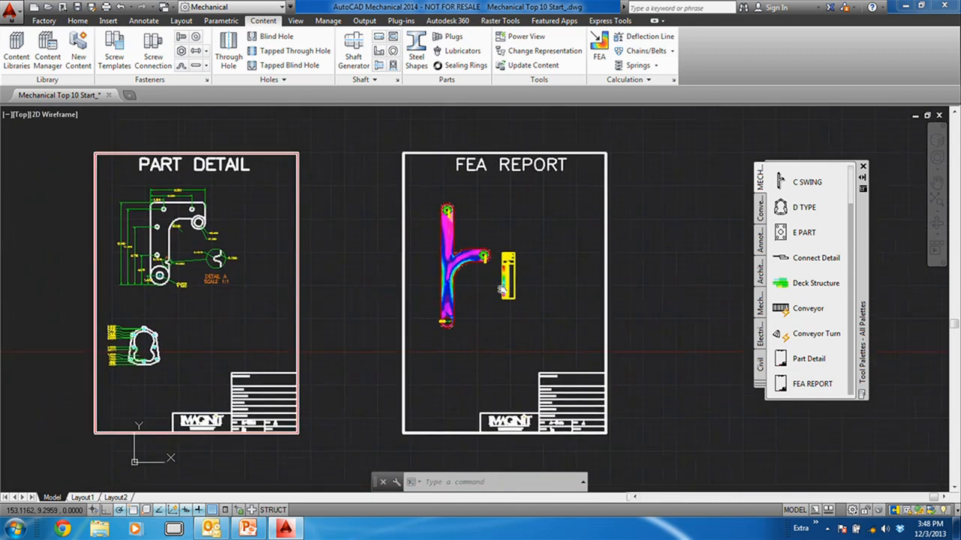
pyautogui.moveTo(341, 291); pyautogui.dragTo(413, 278, button='middle')
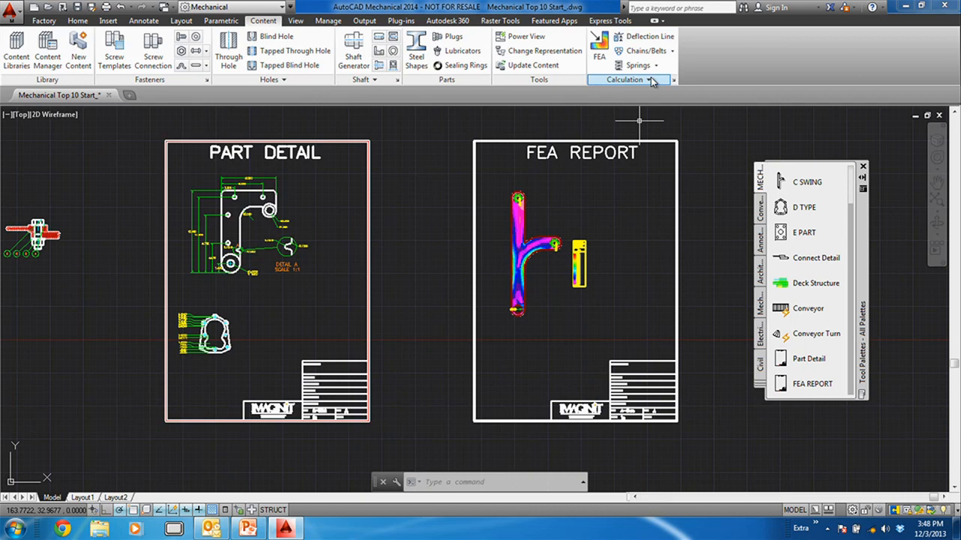
pyautogui.scroll(-4, 466, 201)
pyautogui.moveTo(465, 201); pyautogui.dragTo(570, 211, button='middle')
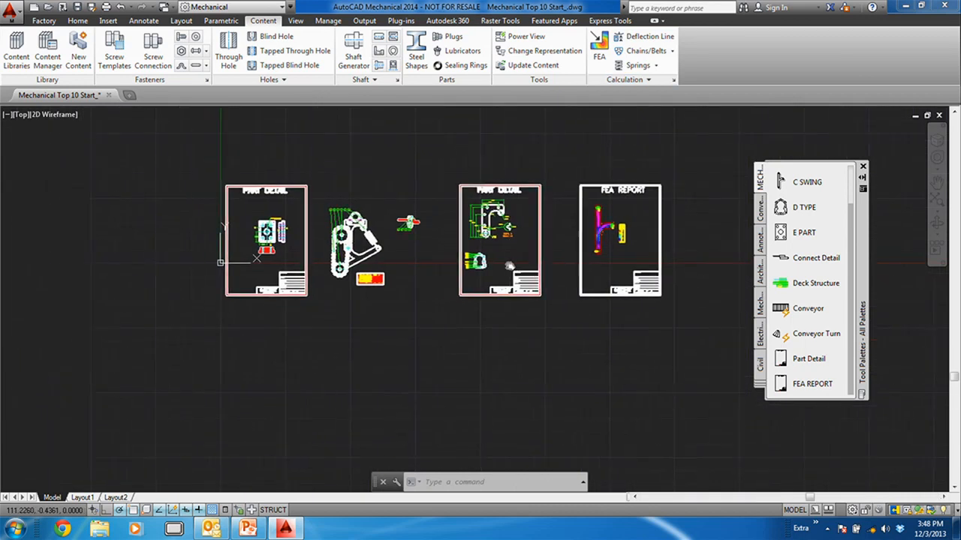
pyautogui.scroll(3, 399, 254)
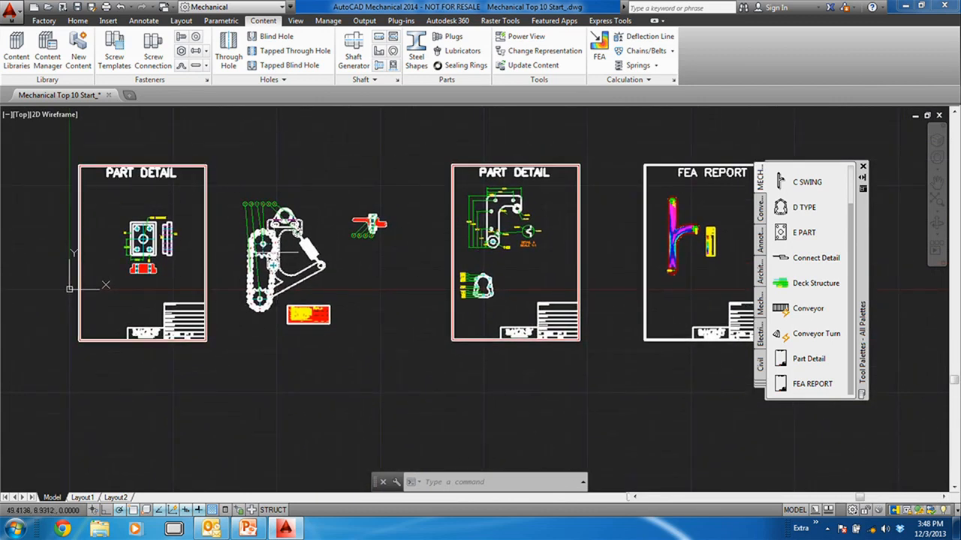
pyautogui.scroll(2, 281, 261)
pyautogui.moveTo(324, 245)
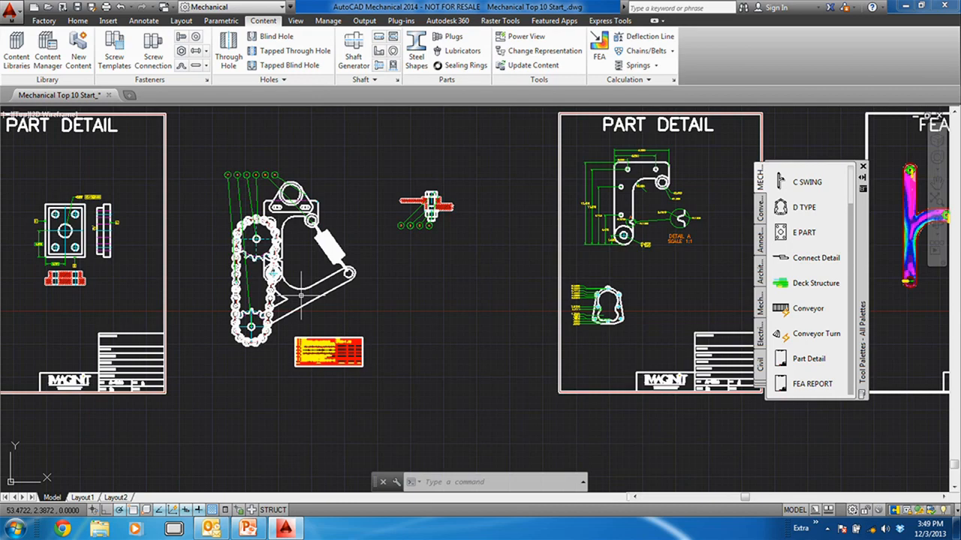
pyautogui.scroll(-4, 300, 296)
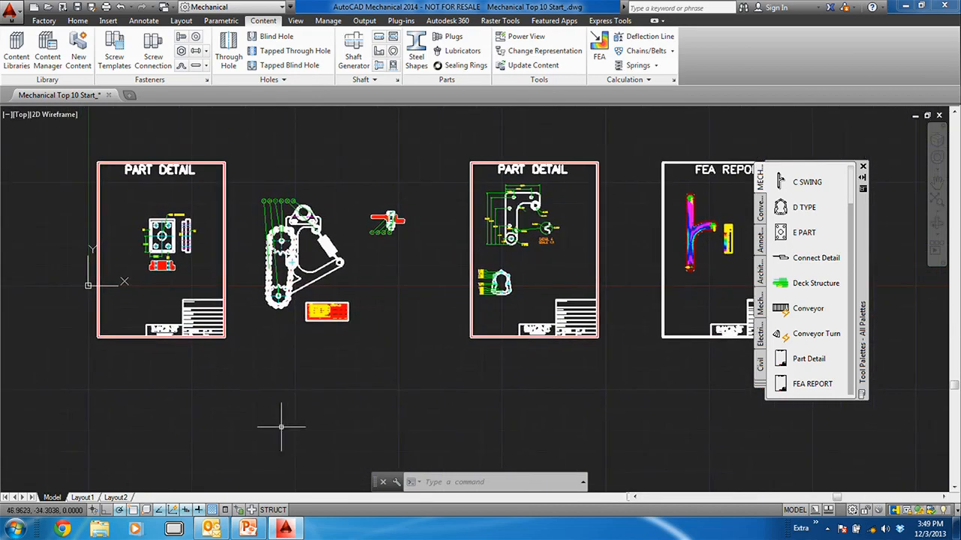
# - Switch to the PowerPoint slide show and show the slide "#10 – Documenting Inventor Models"
pyautogui.click(248, 529)
pyautogui.click(316, 346)
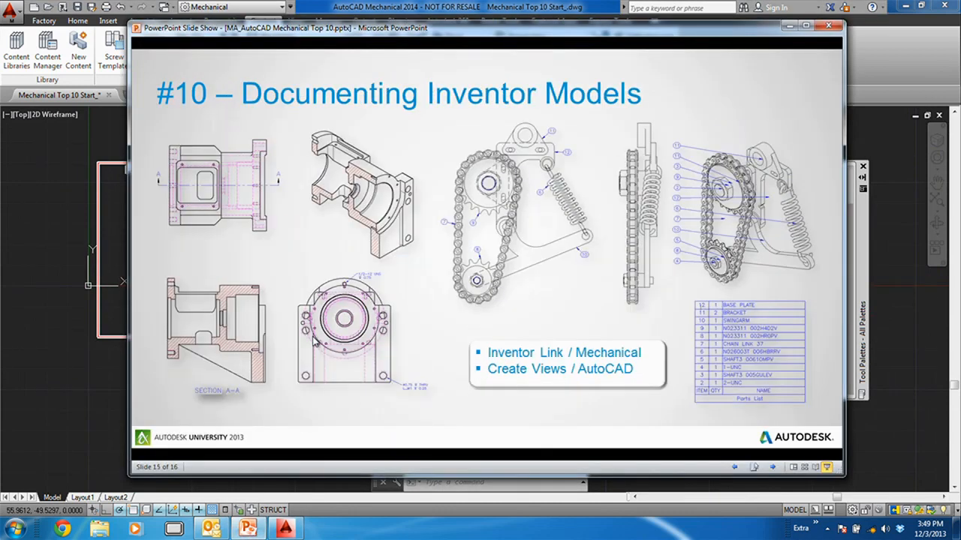
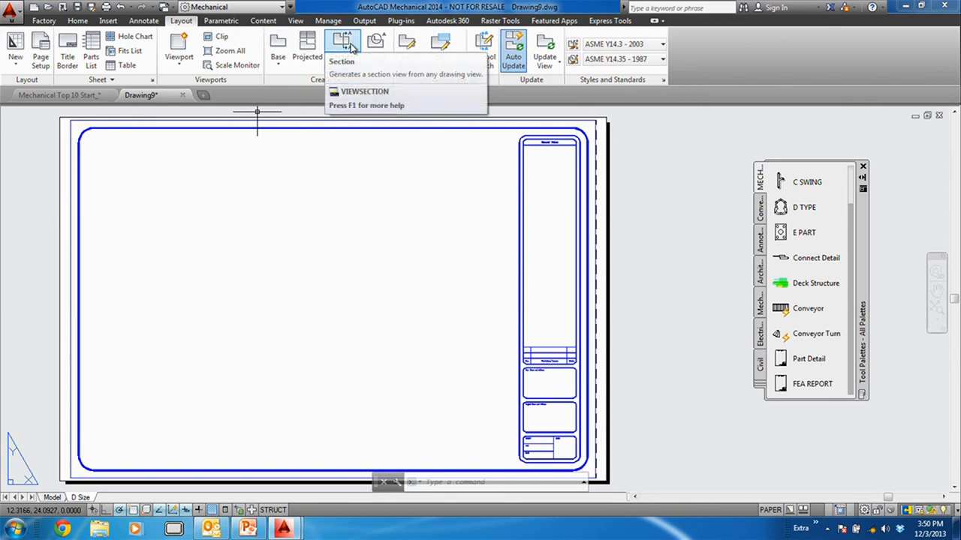
# - Place a base view of the Inventor part House-1022.ipt in the lower part of the D Size sheet
pyautogui.click(278, 60)
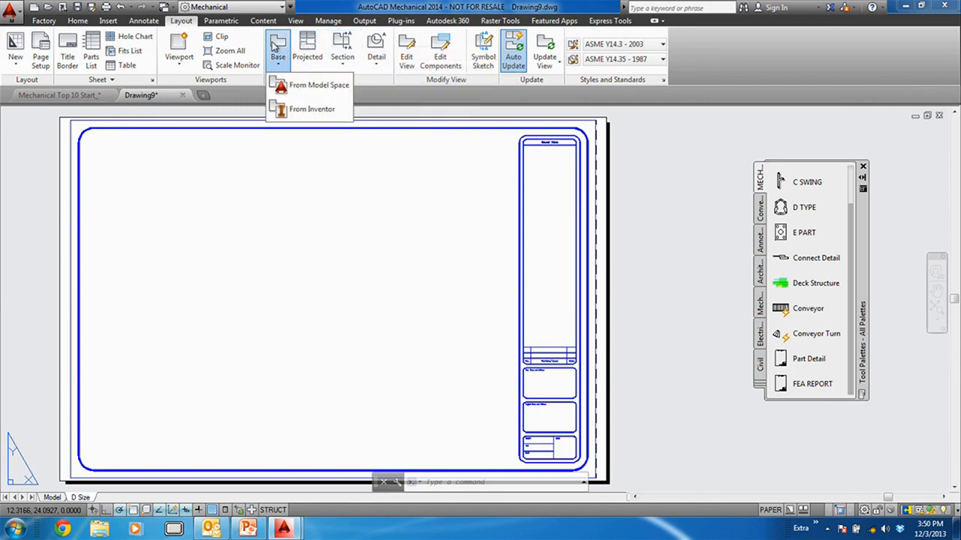
pyautogui.click(301, 110)
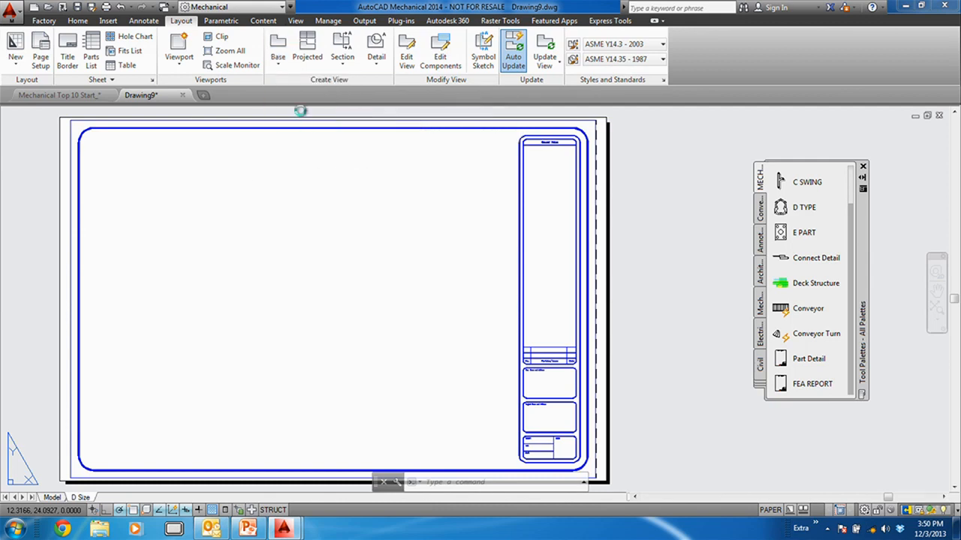
pyautogui.click(356, 217)
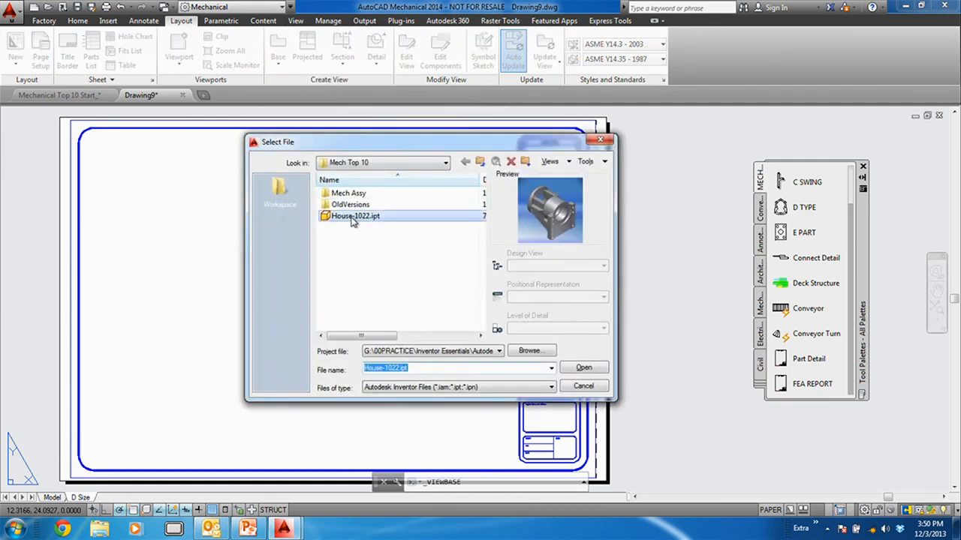
pyautogui.click(583, 368)
pyautogui.click(172, 378)
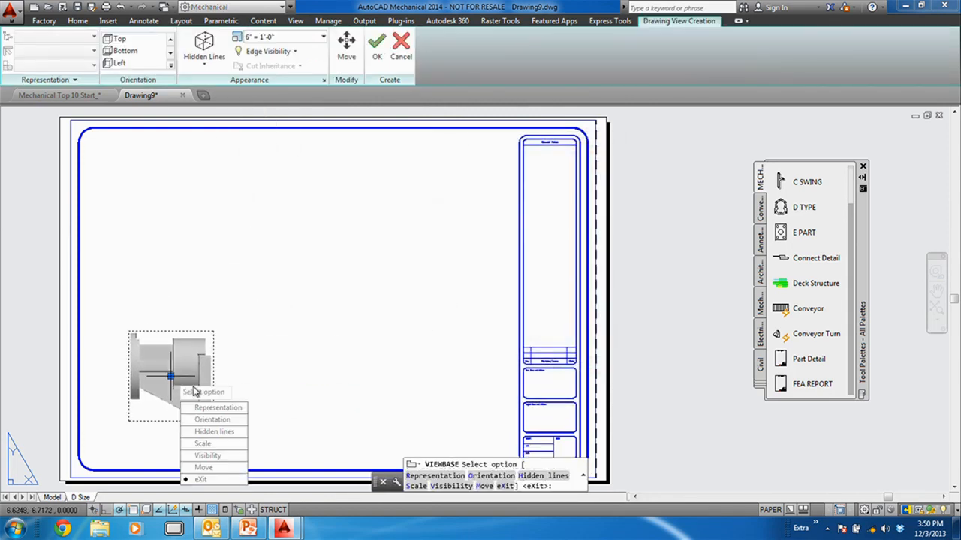
pyautogui.press('Return')
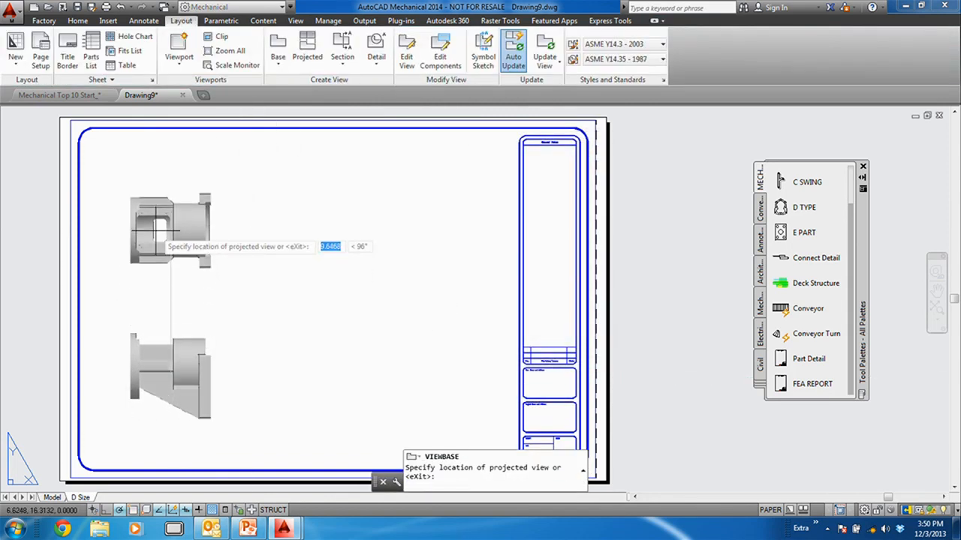
# - Project a top view, a side view and an isometric view from the base view
pyautogui.click(171, 254)
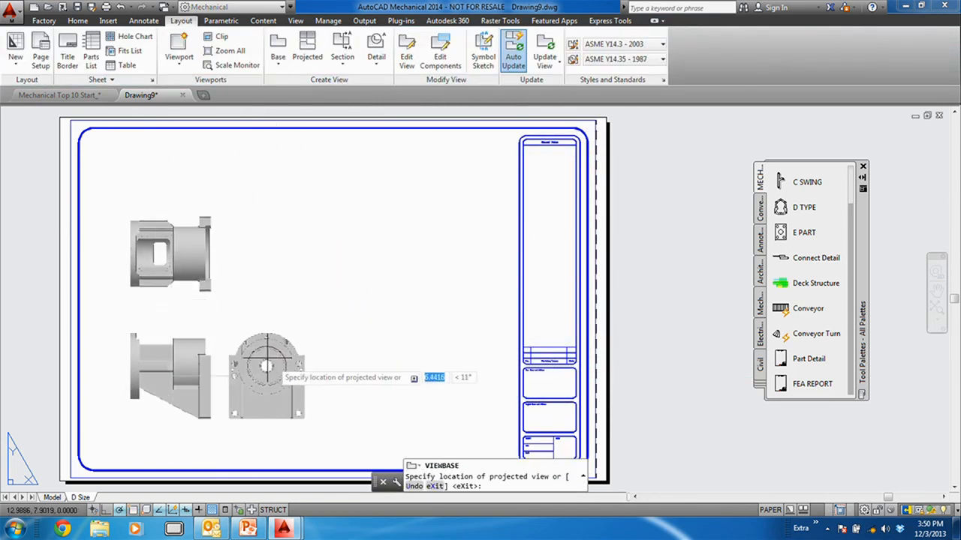
pyautogui.click(310, 253)
pyautogui.press('Return')
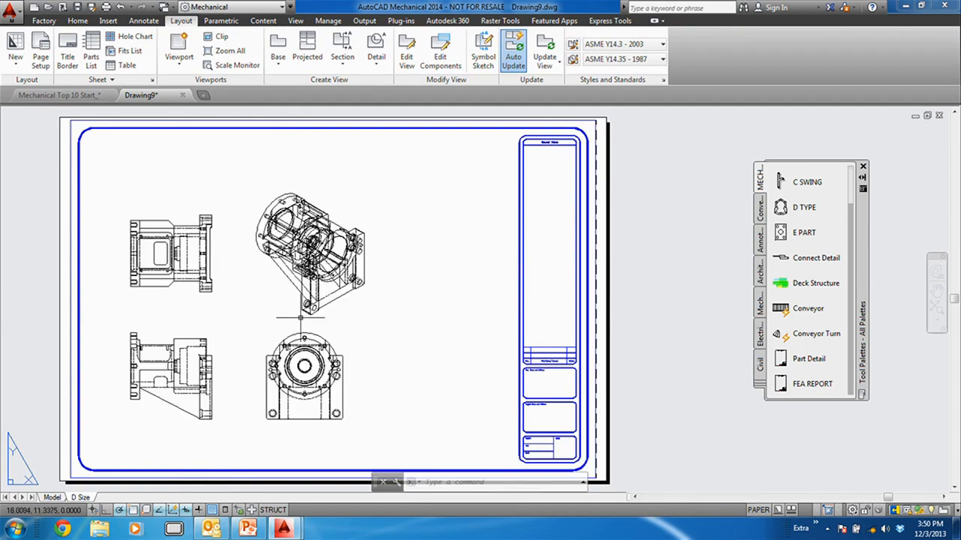
# - Delete the front base view and the isometric view, keeping the top and side views
pyautogui.scroll(6, 291, 264)
pyautogui.scroll(-2, 291, 264)
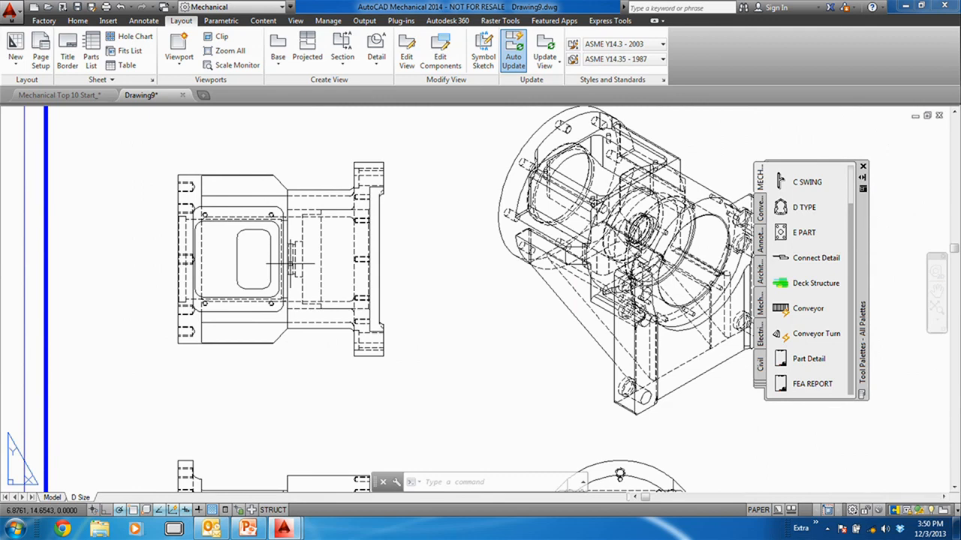
pyautogui.scroll(-3, 293, 263)
pyautogui.click(267, 364)
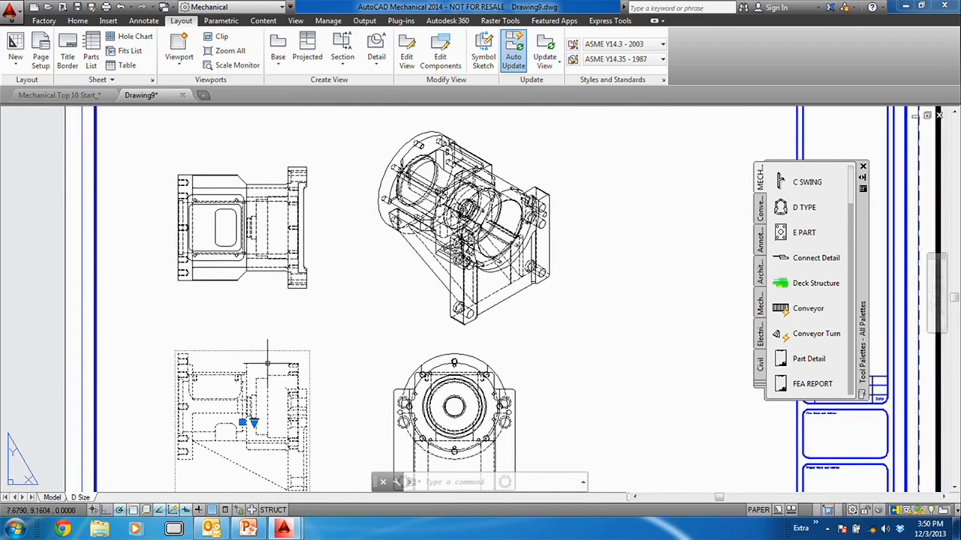
pyautogui.press('Delete')
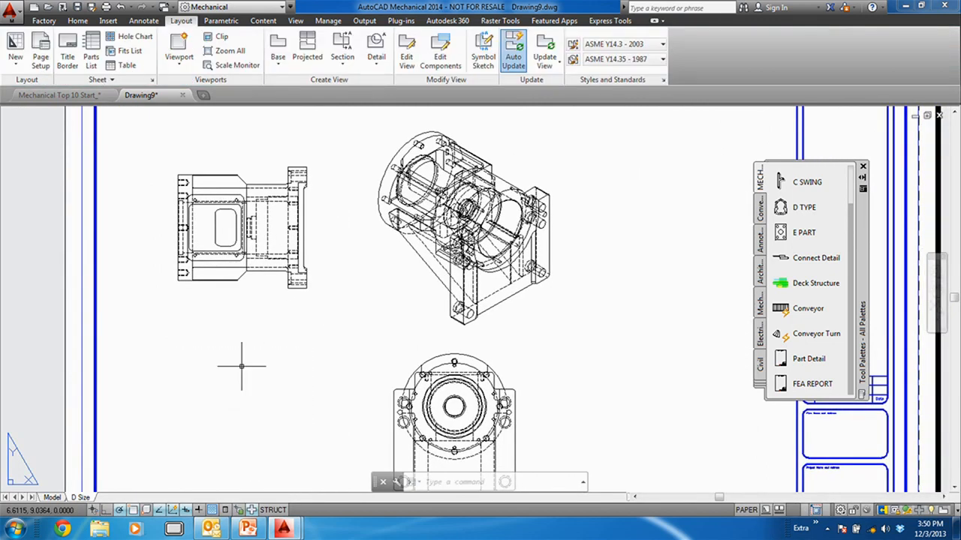
pyautogui.click(457, 315)
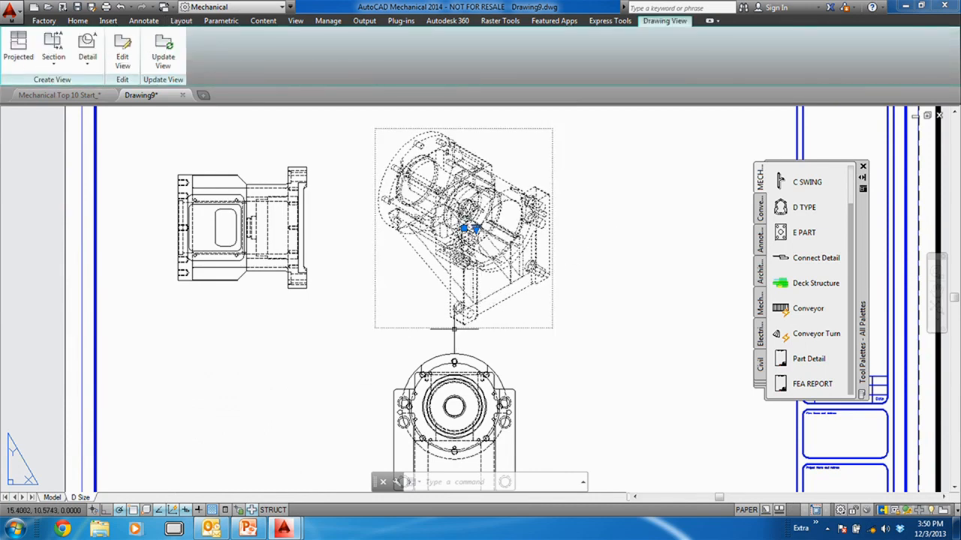
pyautogui.press('Delete')
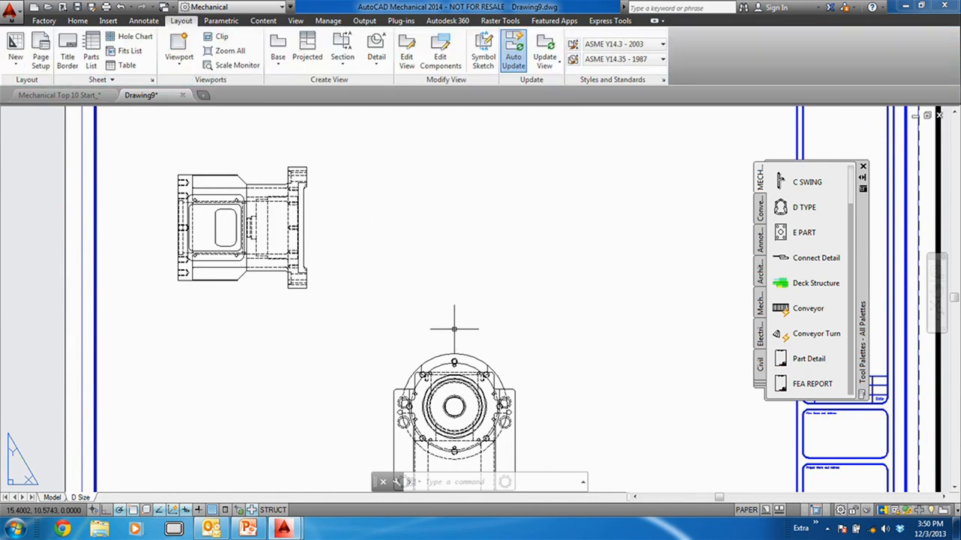
# - Create full section view A-A along the top view's horizontal centreline and place it below that view
pyautogui.moveTo(451, 342); pyautogui.dragTo(443, 271, button='middle')
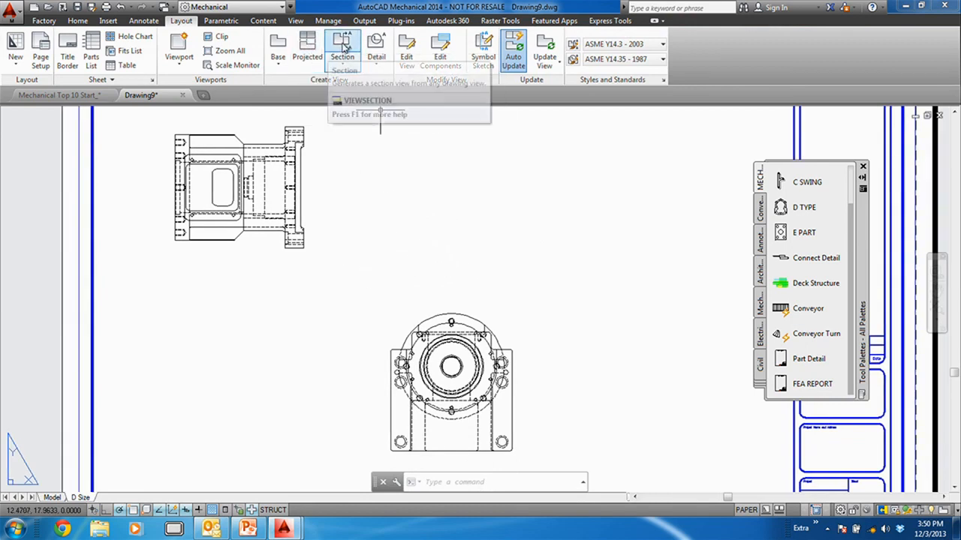
pyautogui.click(341, 47)
pyautogui.click(184, 187)
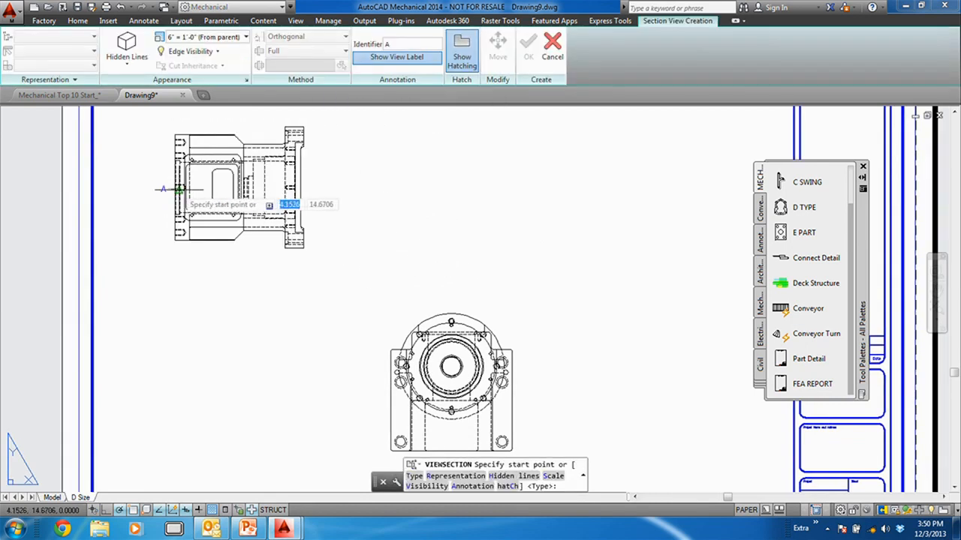
pyautogui.click(154, 188)
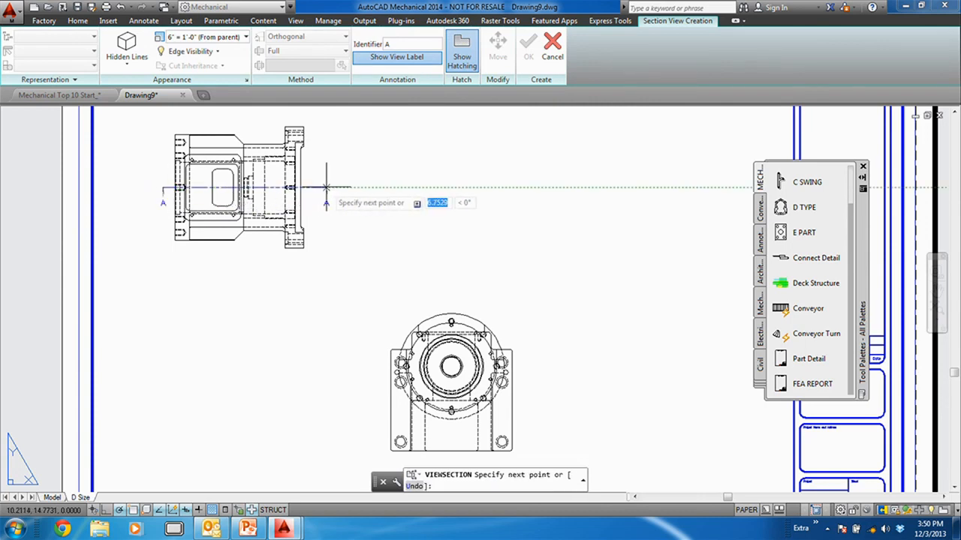
pyautogui.press('Return')
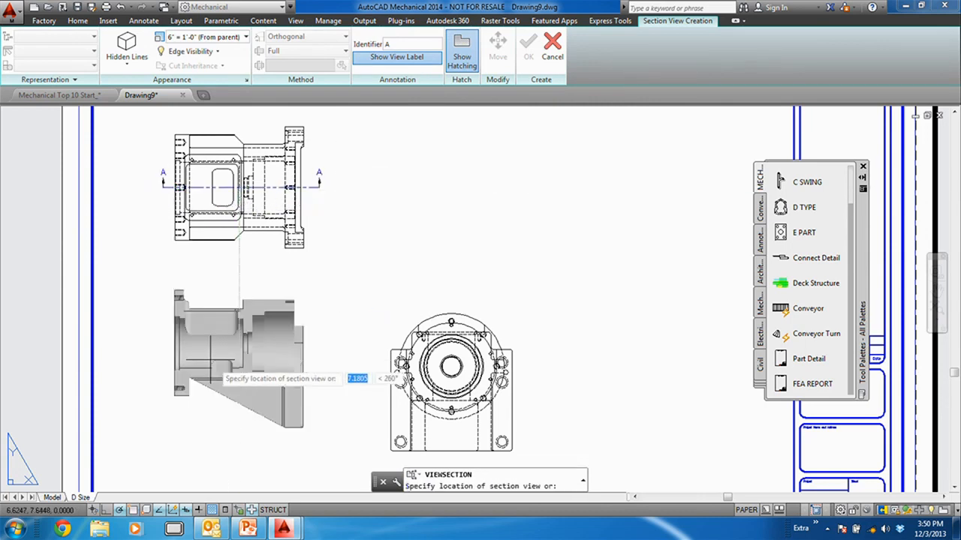
pyautogui.click(239, 389)
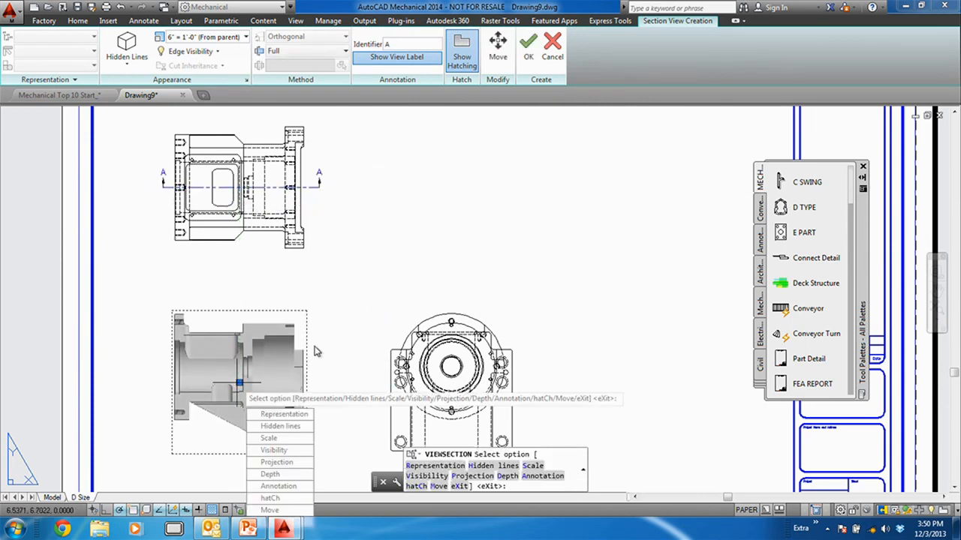
pyautogui.press('Return')
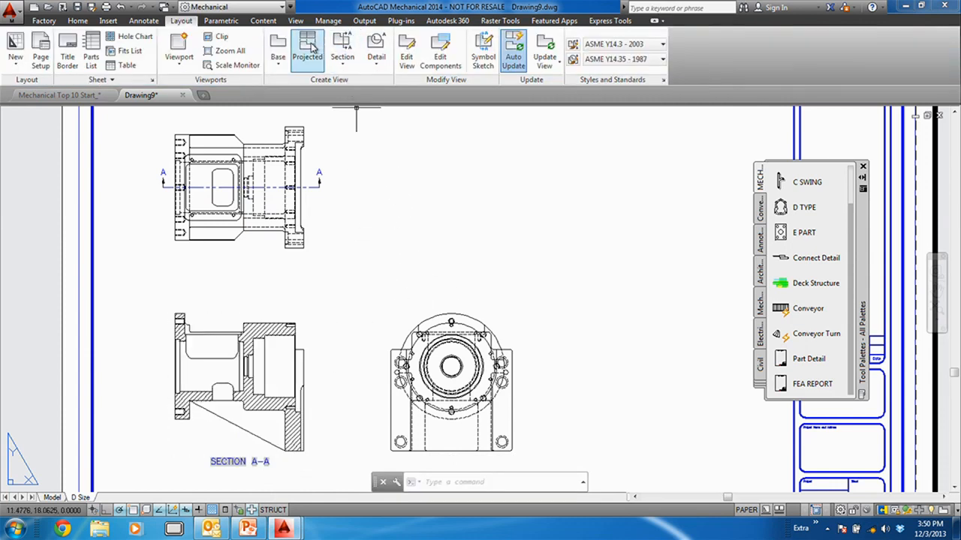
# - Project an isometric view from section A-A and place it above the side view
pyautogui.click(307, 50)
pyautogui.click(263, 361)
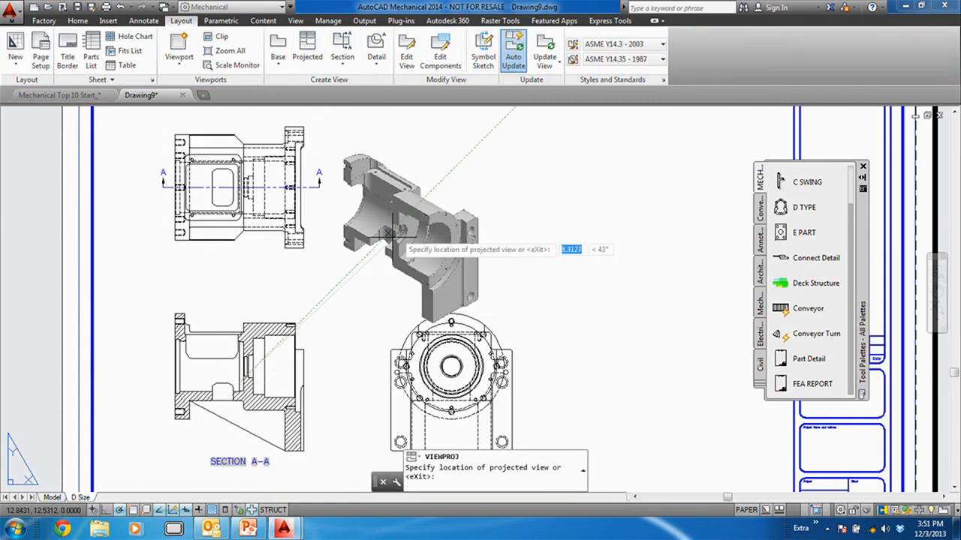
pyautogui.click(443, 202)
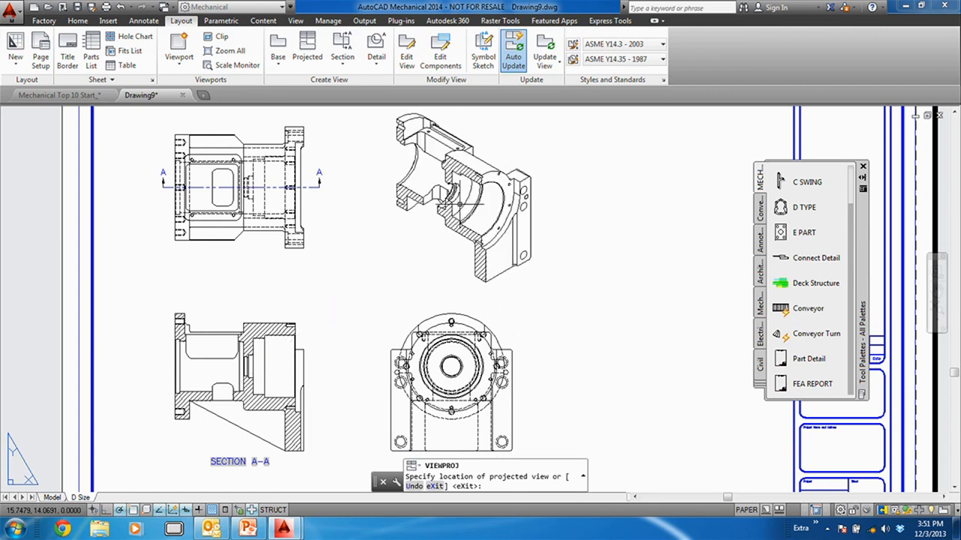
pyautogui.press('Return')
# - Set the colour of the MD_Hidden layer to magenta
pyautogui.moveTo(373, 261); pyautogui.dragTo(371, 272, button='middle')
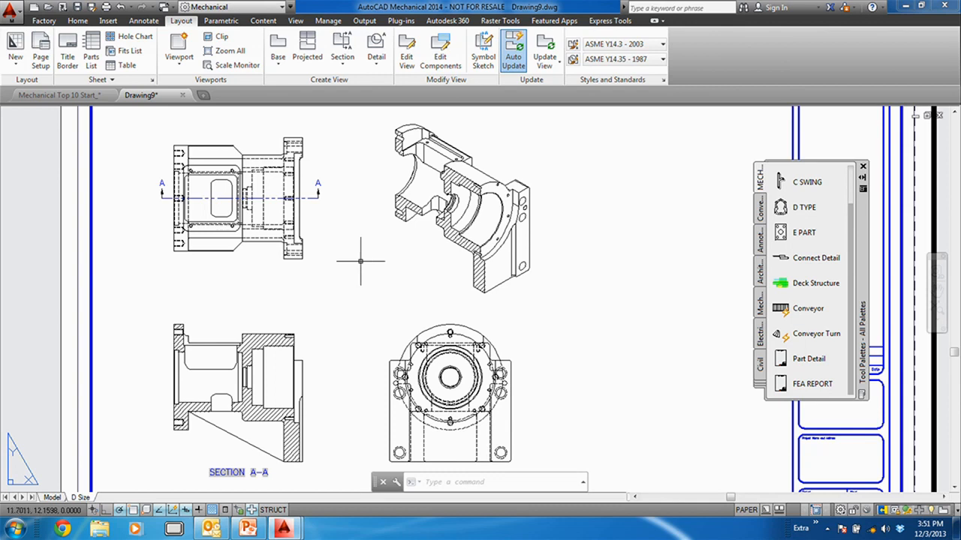
pyautogui.click(78, 21)
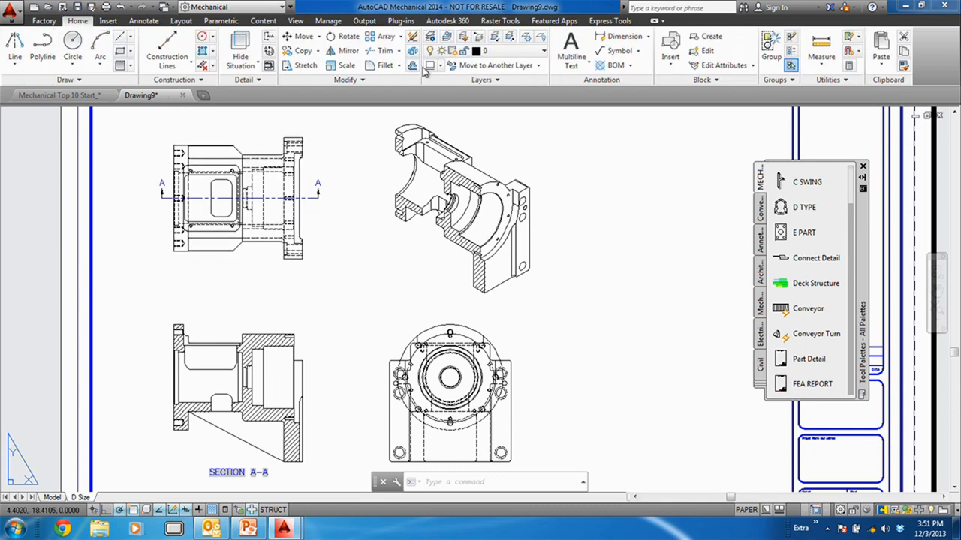
pyautogui.click(488, 50)
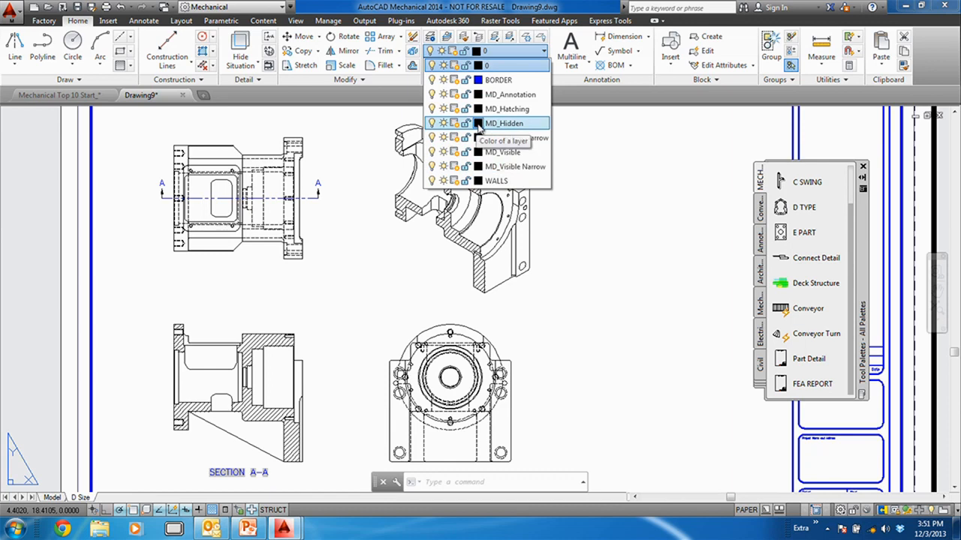
pyautogui.click(478, 124)
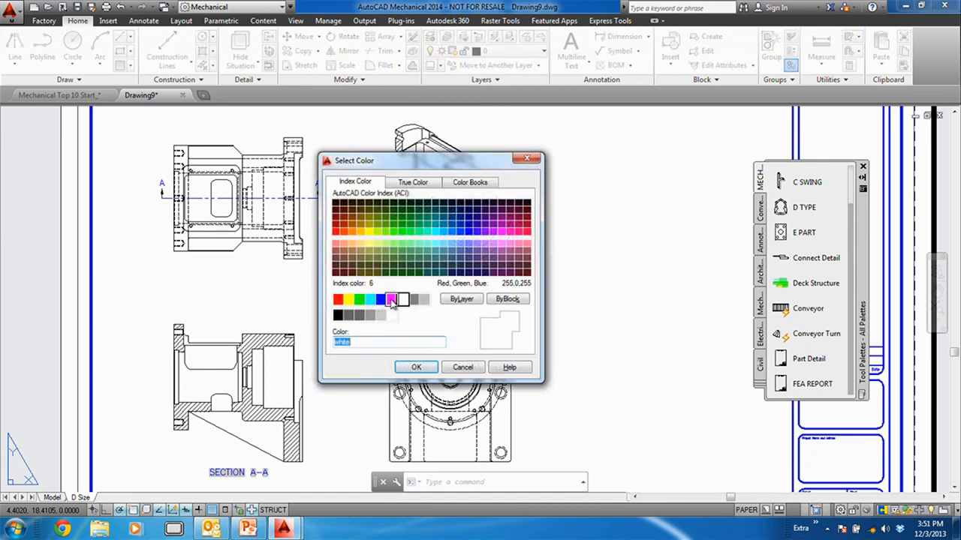
pyautogui.click(392, 300)
pyautogui.click(416, 366)
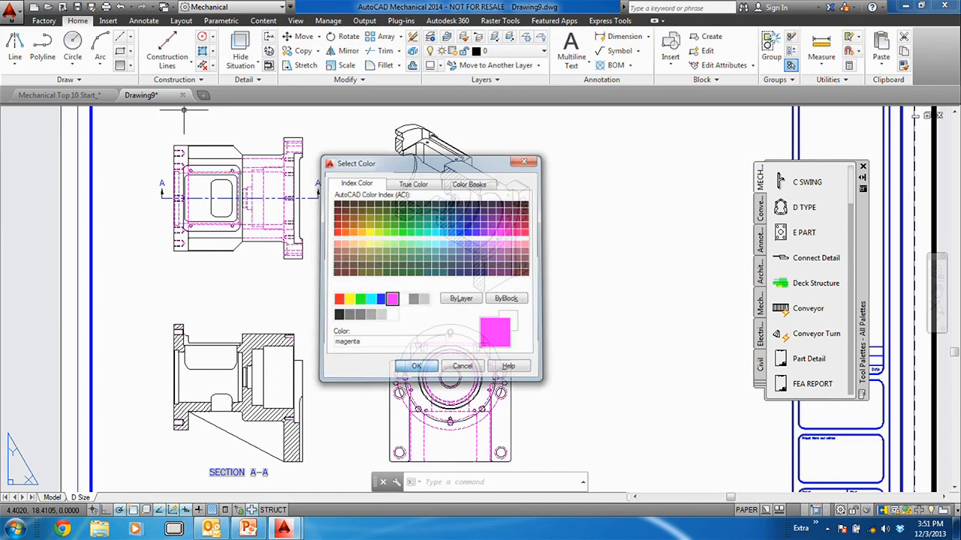
# - Set the colour of the MD_Hatching layer to red
pyautogui.click(507, 51)
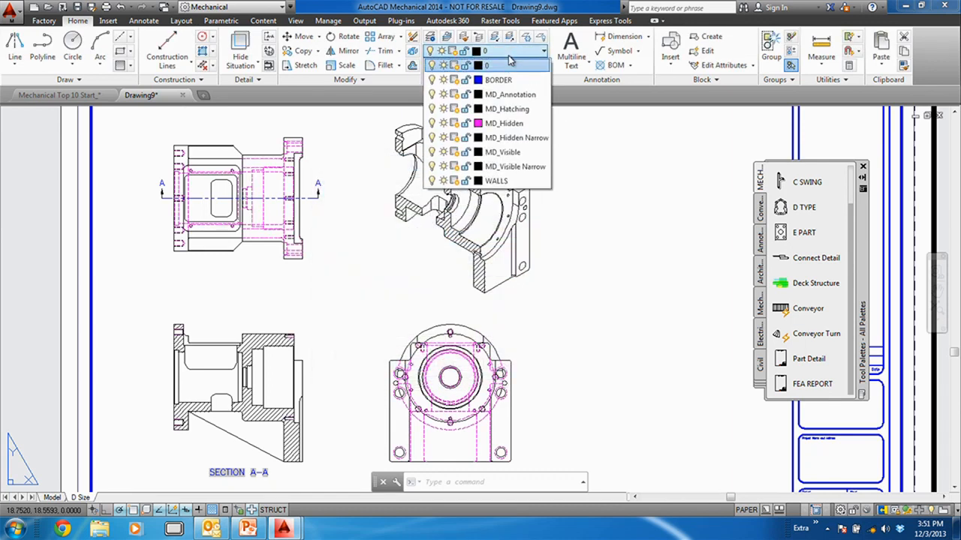
pyautogui.click(478, 108)
pyautogui.click(338, 299)
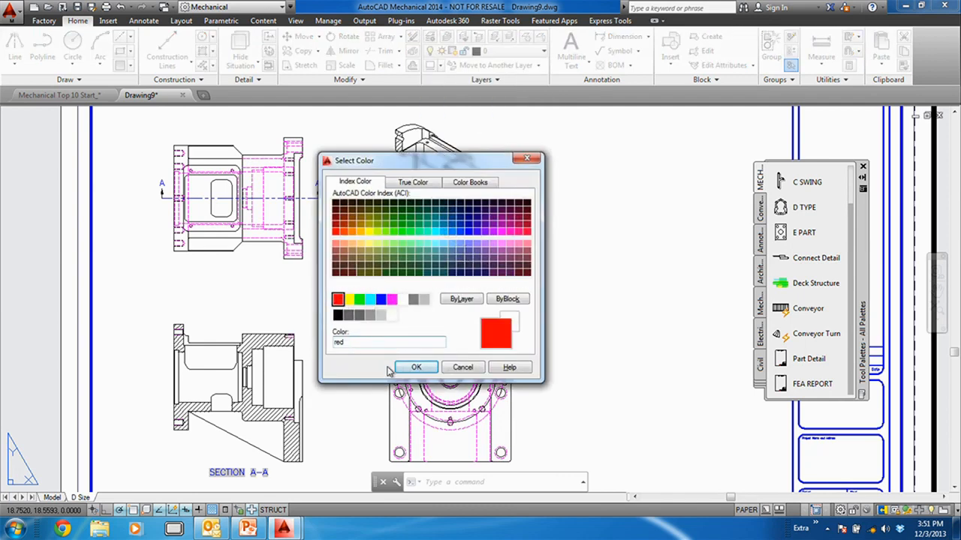
pyautogui.click(415, 367)
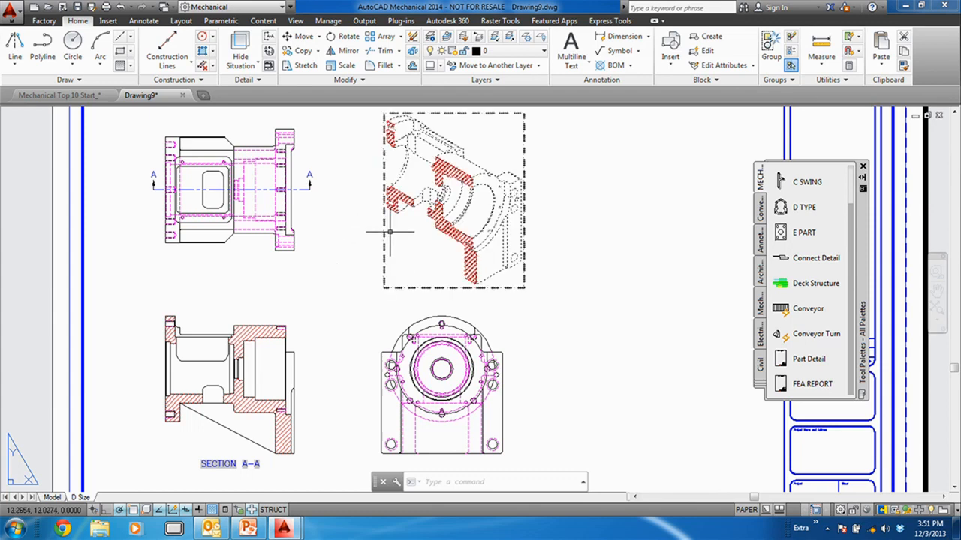
# - Attach a counterbore hole leader note to the lower-right hole of the side view, using Template 1 of the HOLE COUNTERBORE category
pyautogui.moveTo(451, 264); pyautogui.dragTo(366, 181, button='middle')
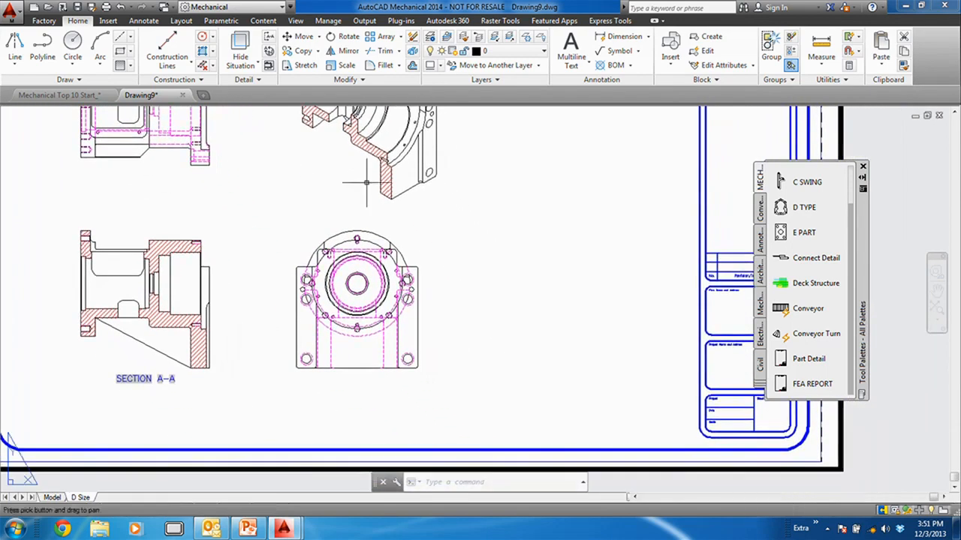
pyautogui.scroll(4, 392, 310)
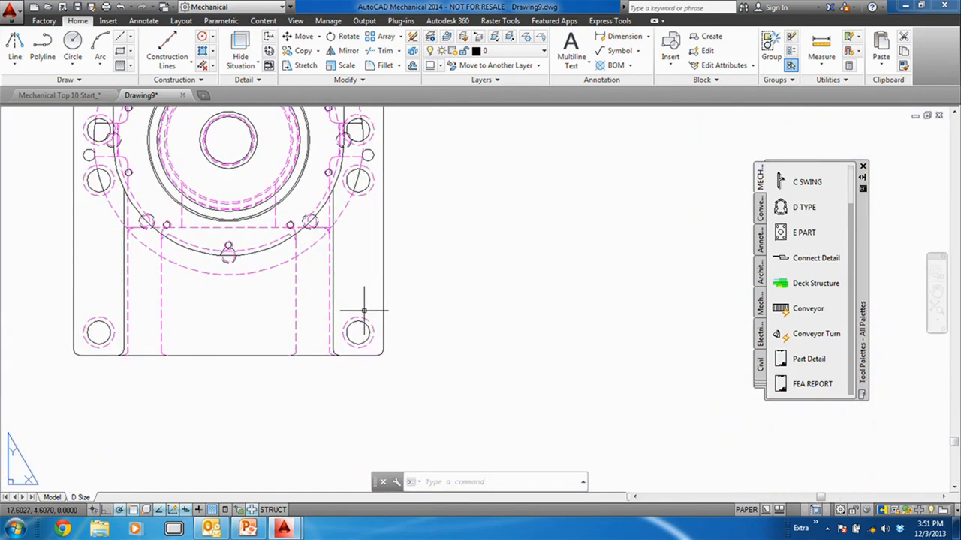
pyautogui.click(620, 50)
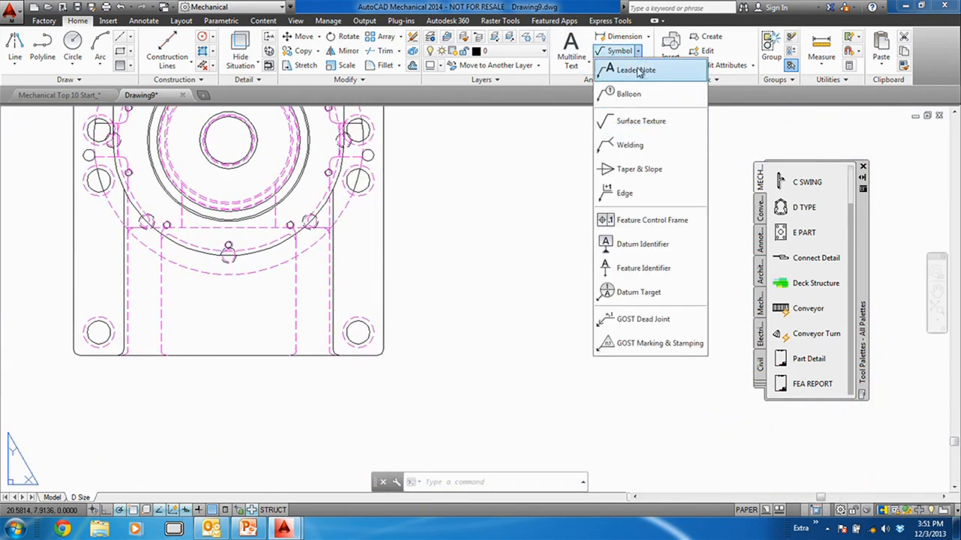
pyautogui.click(622, 69)
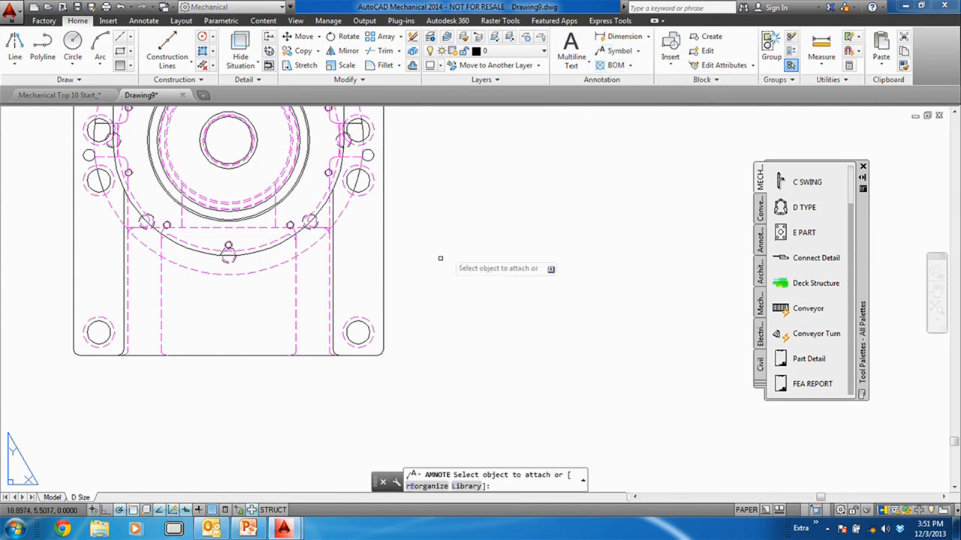
pyautogui.scroll(2, 379, 324)
pyautogui.click(351, 335)
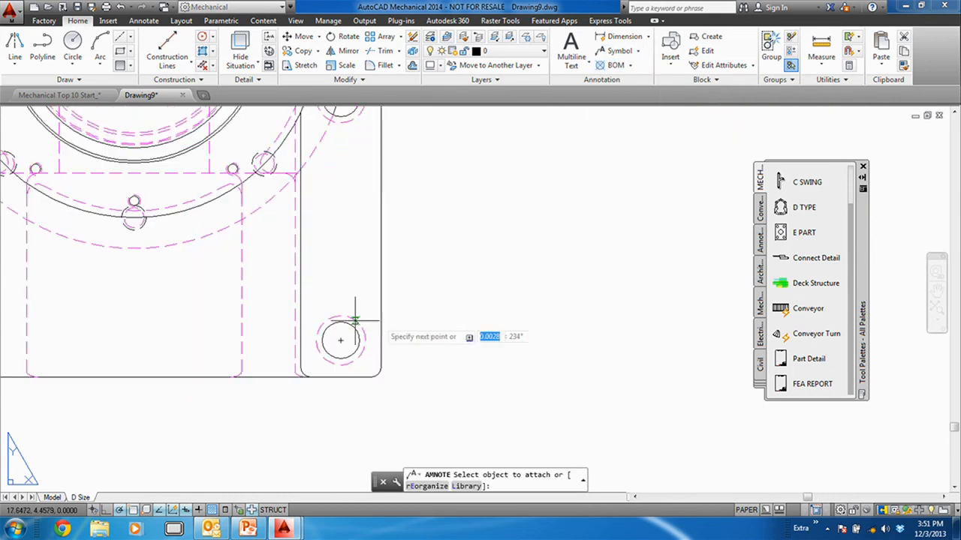
pyautogui.click(428, 267)
pyautogui.press('Return')
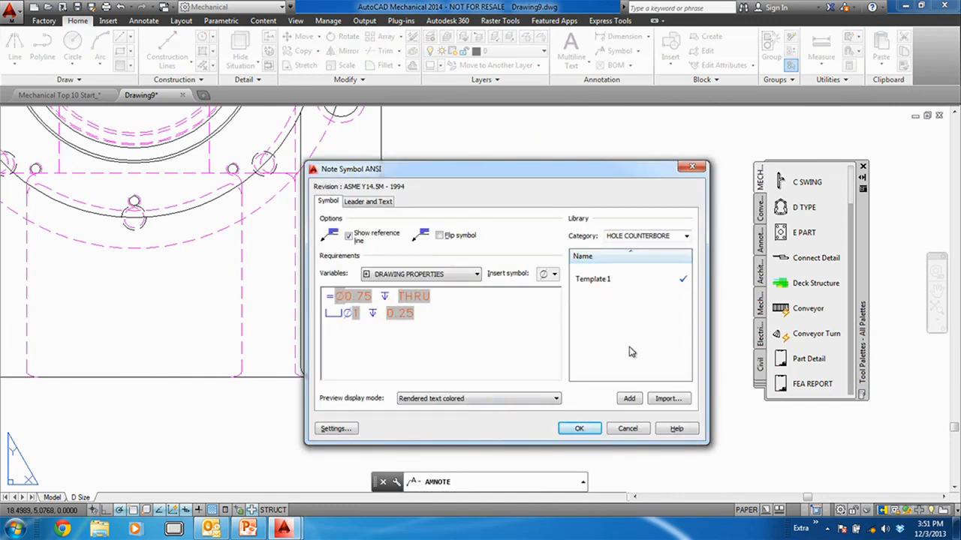
pyautogui.click(580, 428)
pyautogui.scroll(3, 488, 158)
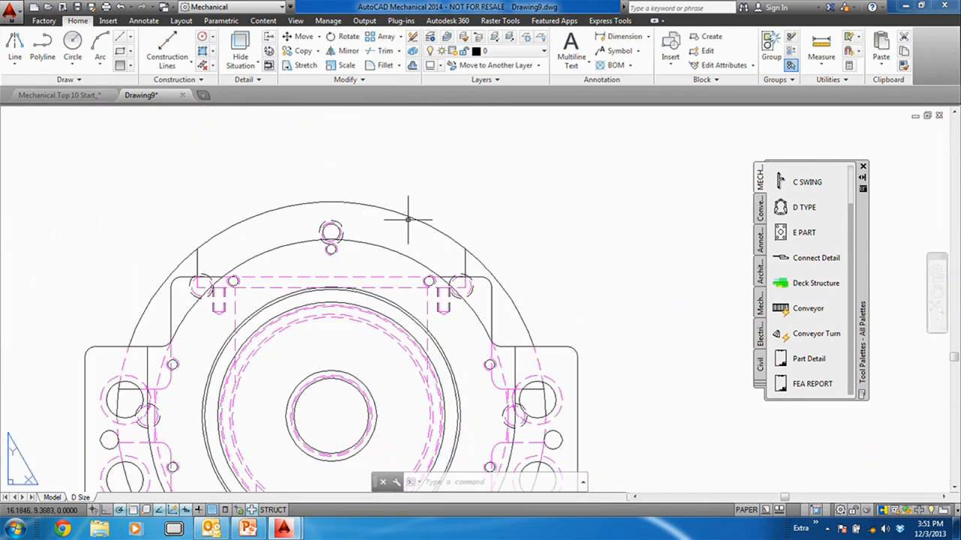
# - Attach a hole leader note to the topmost hole of the side view, using Template 1 of the HOLE DRILLED category
pyautogui.press('Return')
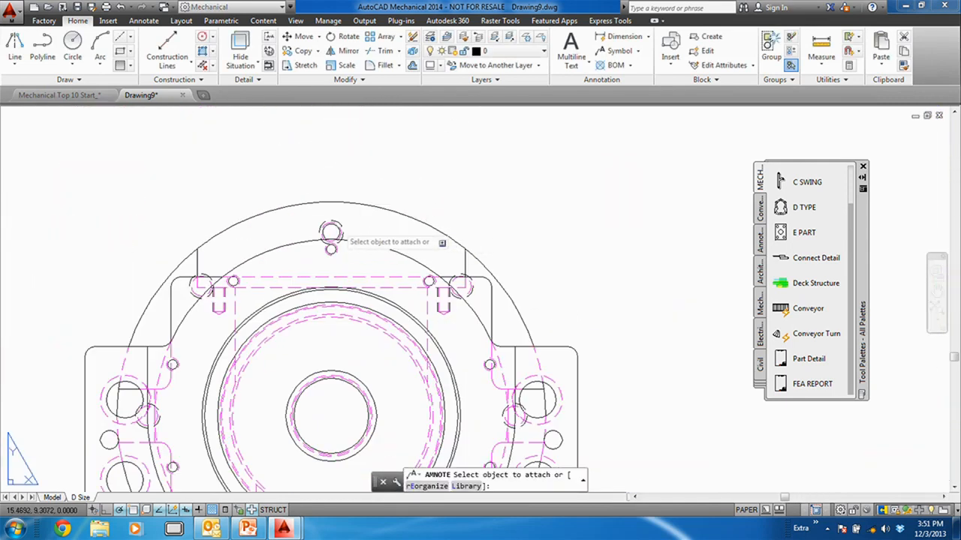
pyautogui.click(339, 226)
pyautogui.click(414, 183)
pyautogui.press('Return')
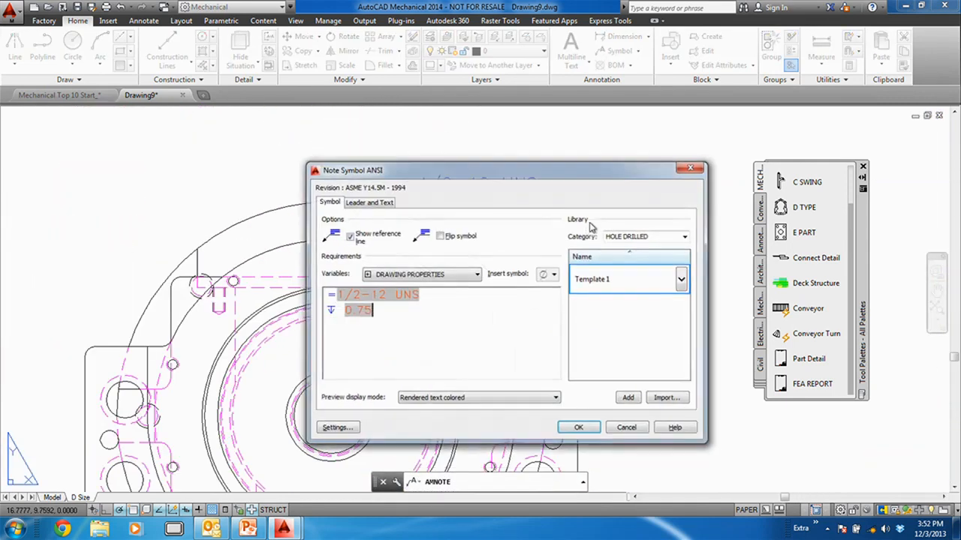
pyautogui.click(577, 368)
pyautogui.scroll(-5, 548, 302)
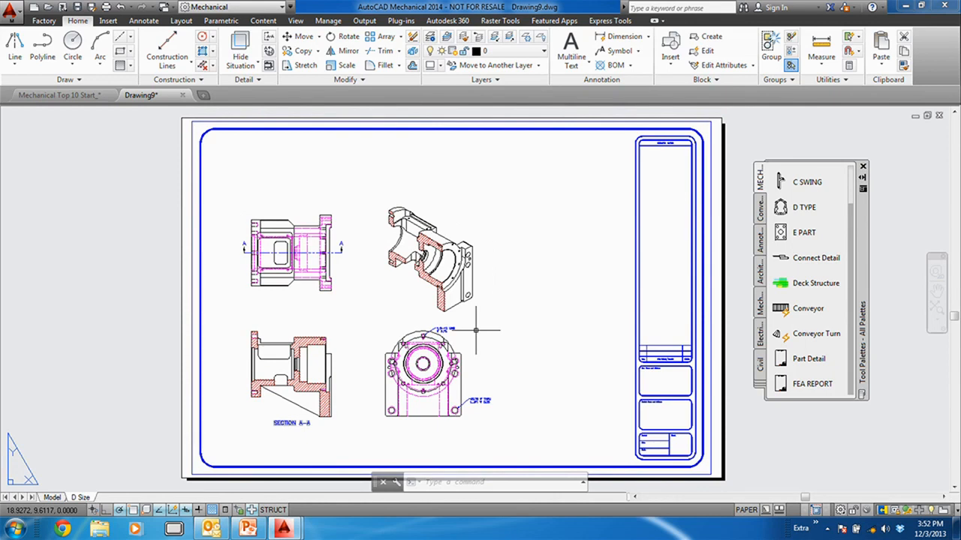
# - Create an Inventor Link drawing from the ANSI D Size.dwt template, linked to the assembly Mech Assy.iam
pyautogui.click(12, 12)
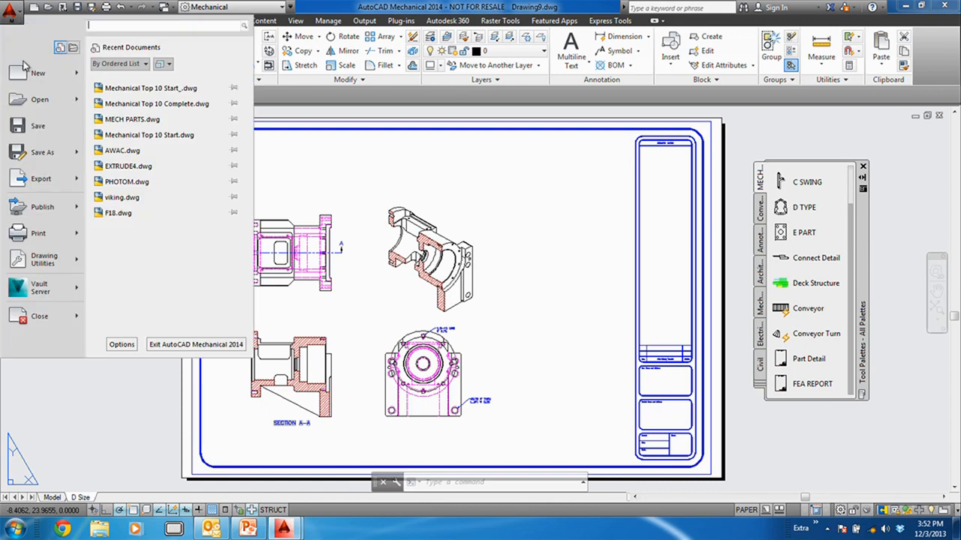
pyautogui.moveTo(28, 79)
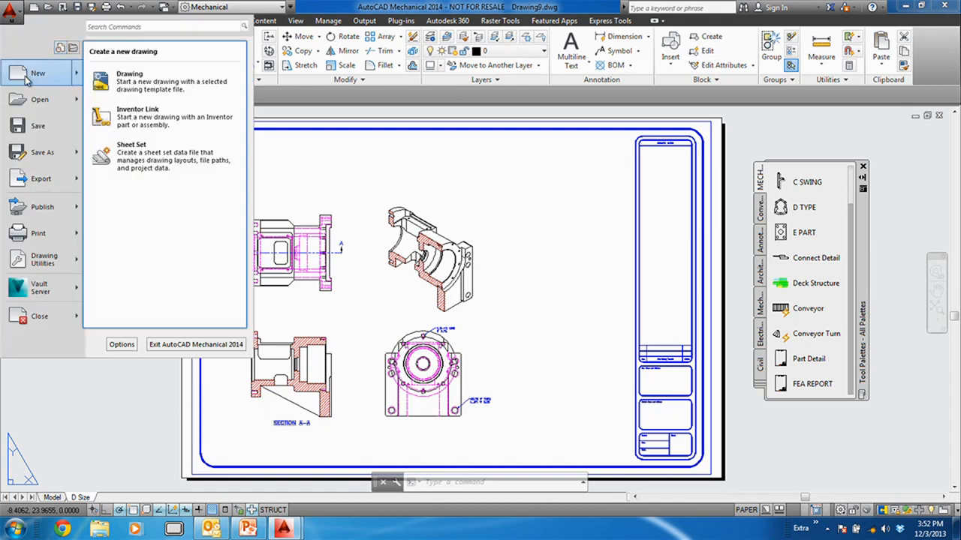
pyautogui.click(128, 123)
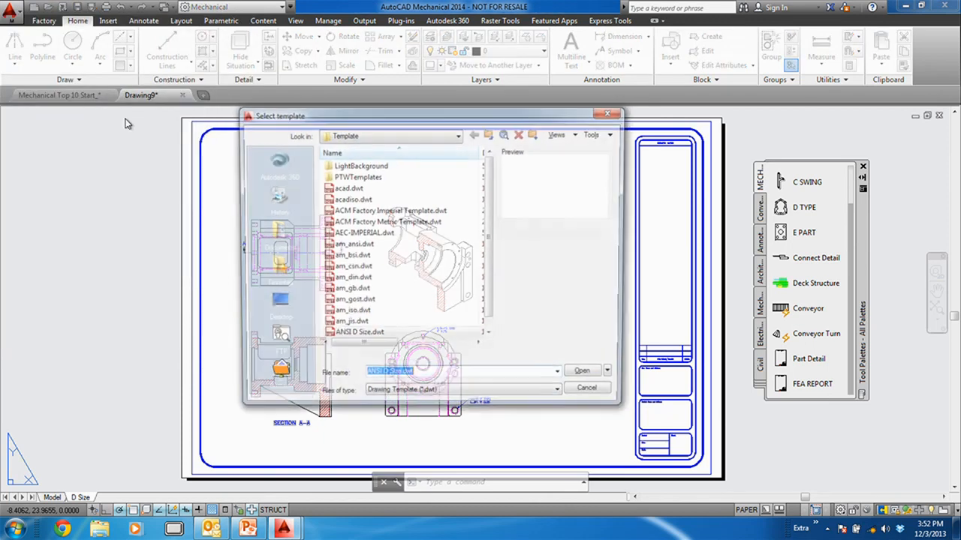
pyautogui.click(361, 337)
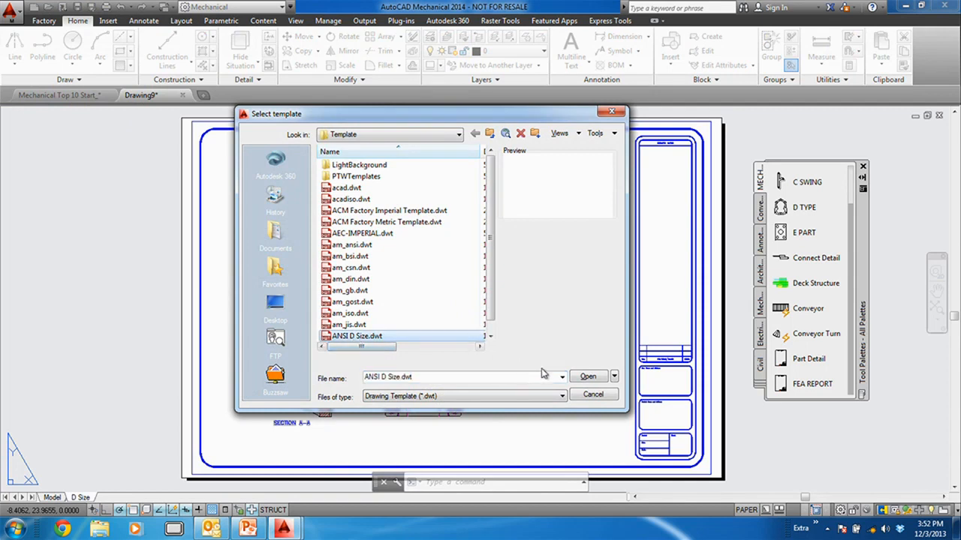
pyautogui.click(589, 378)
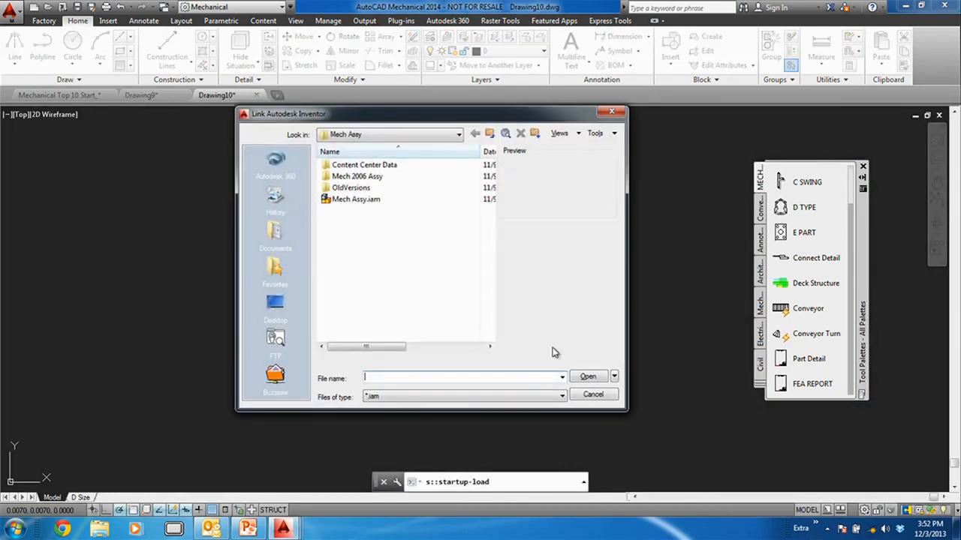
pyautogui.click(339, 201)
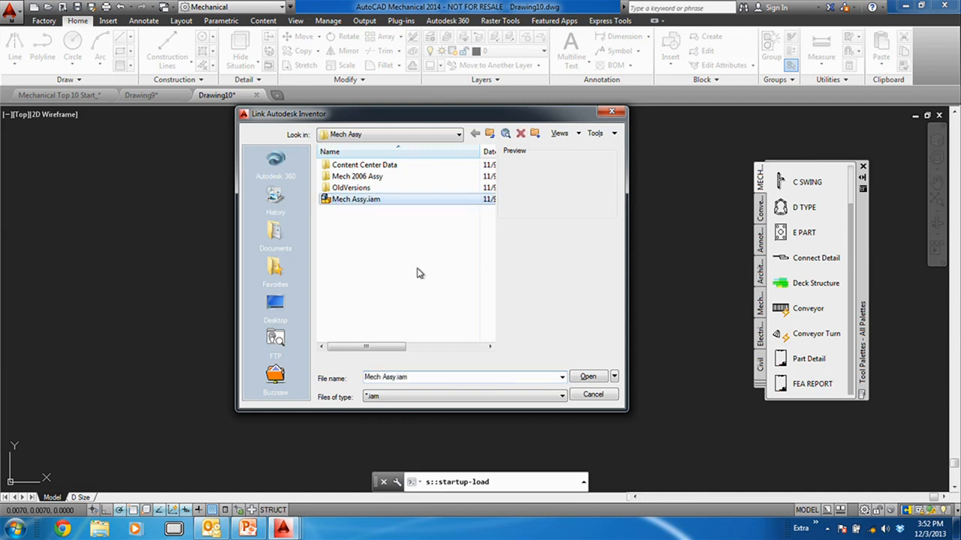
pyautogui.click(588, 375)
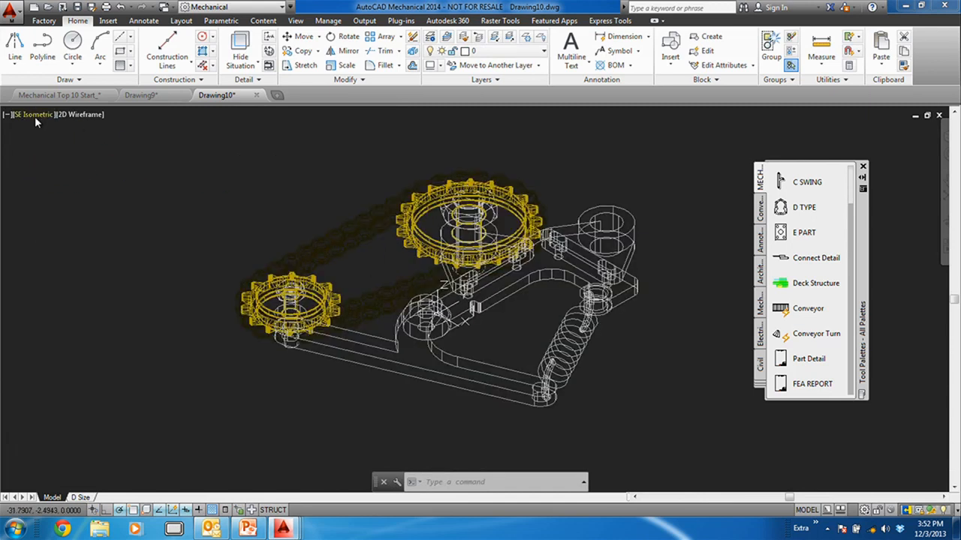
# - Orient the model to the Top view and define a new base drawing view on the D Size layout, adjusting its scale
pyautogui.click(32, 118)
pyautogui.click(60, 149)
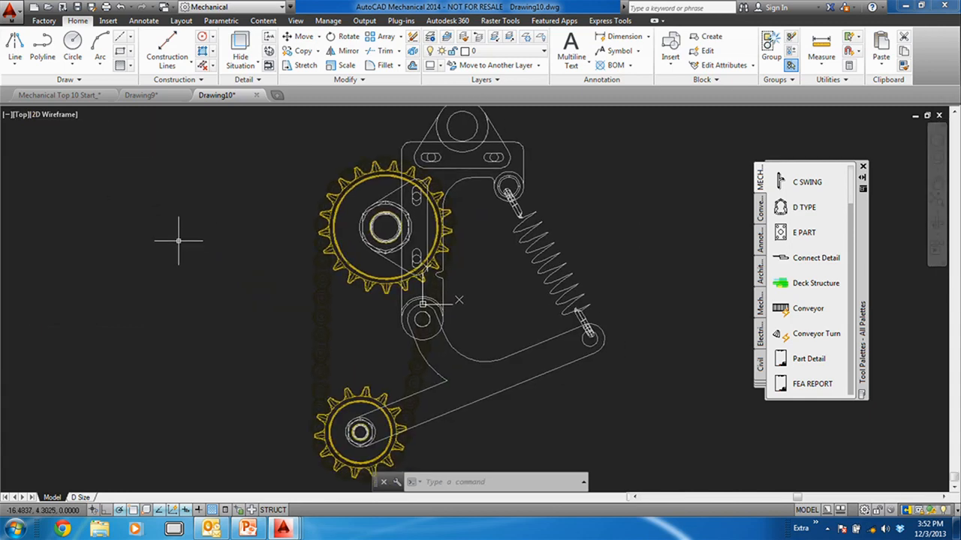
pyautogui.rightClick(192, 202)
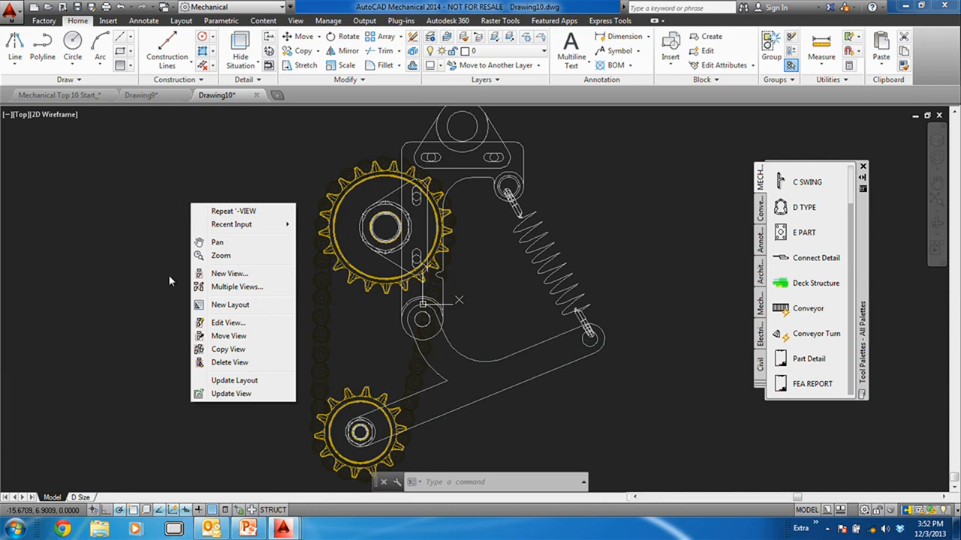
pyautogui.click(229, 274)
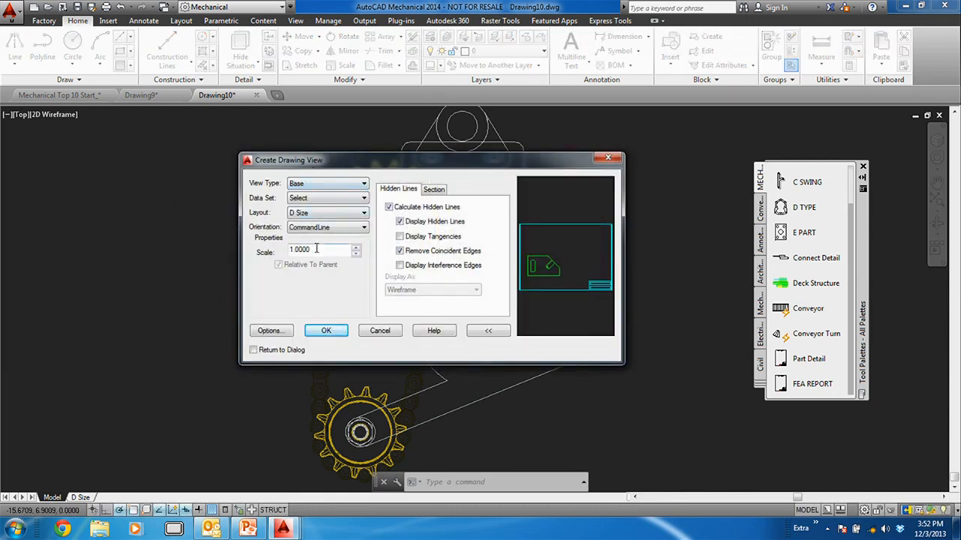
pyautogui.moveTo(315, 249); pyautogui.dragTo(232, 252)
pyautogui.press('BackSpace')
pyautogui.moveTo(312, 250); pyautogui.dragTo(281, 250)
pyautogui.press('BackSpace')
pyautogui.moveTo(304, 250); pyautogui.dragTo(250, 256)
pyautogui.press('BackSpace')
pyautogui.click(326, 331)
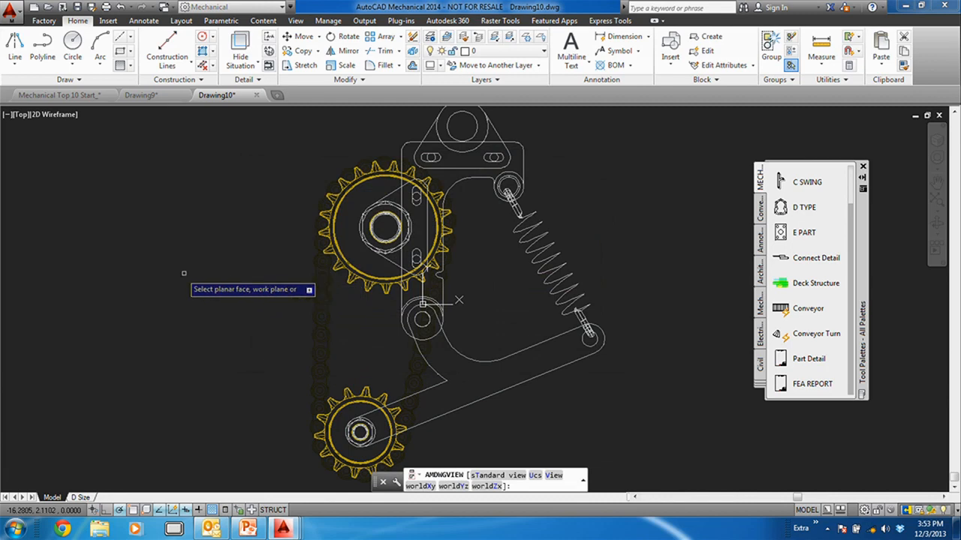
# - Accept the base view's orientation and place the view in the upper-left area of the sheet
pyautogui.rightClick(184, 273)
pyautogui.click(198, 274)
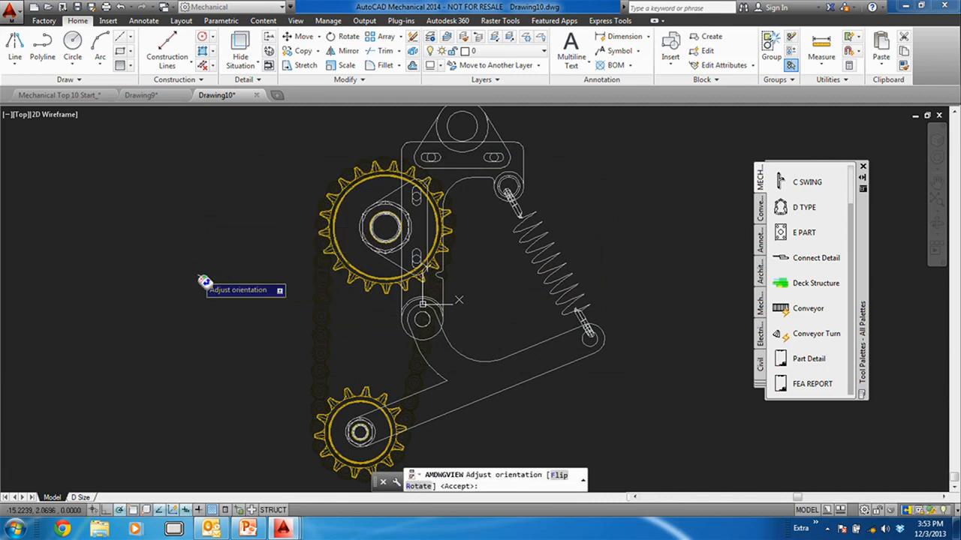
pyautogui.press('Return')
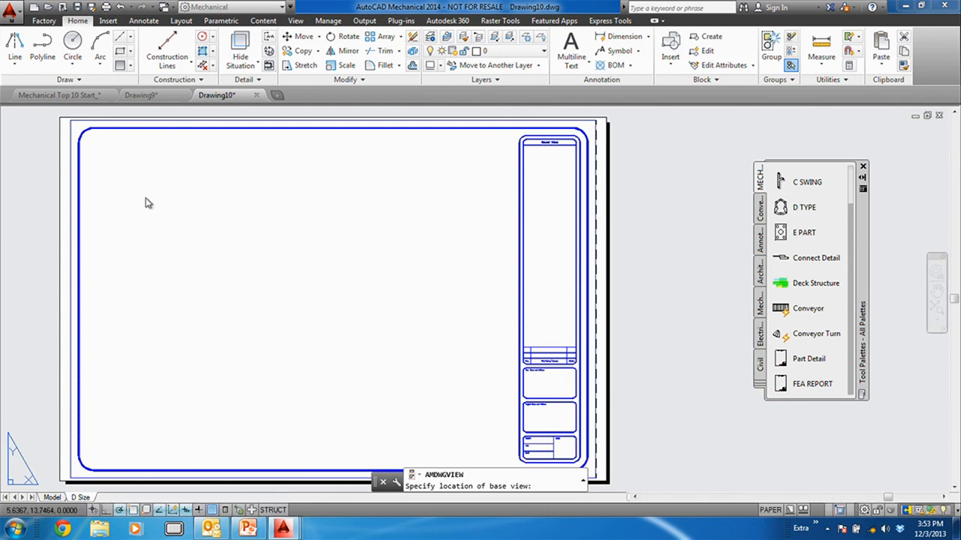
pyautogui.click(143, 202)
pyautogui.scroll(5, 139, 199)
pyautogui.scroll(-3, 146, 218)
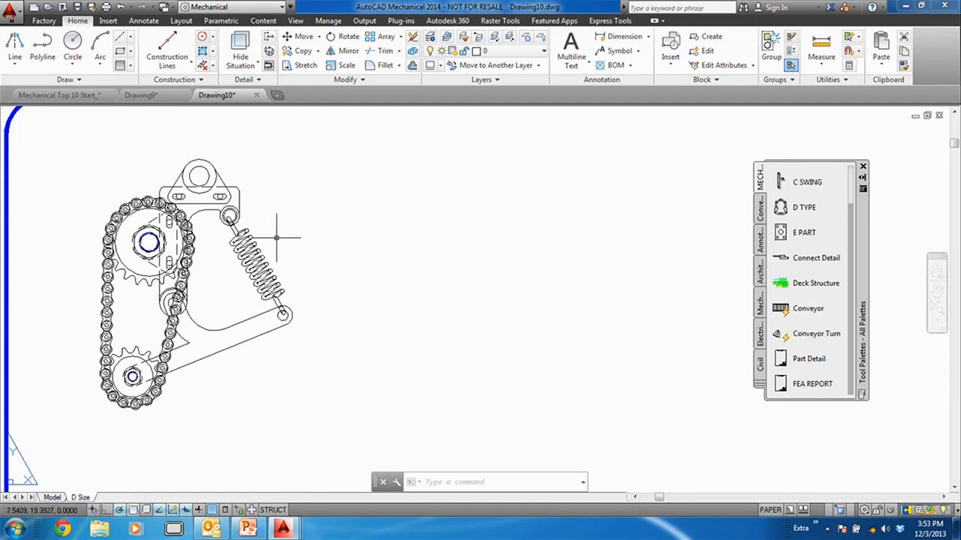
# - Project an isometric view from the base view at scale 1.0000 relative to the parent and place it to the right
pyautogui.scroll(-3, 278, 210)
pyautogui.scroll(3, 278, 210)
pyautogui.moveTo(197, 208); pyautogui.dragTo(255, 244, button='middle')
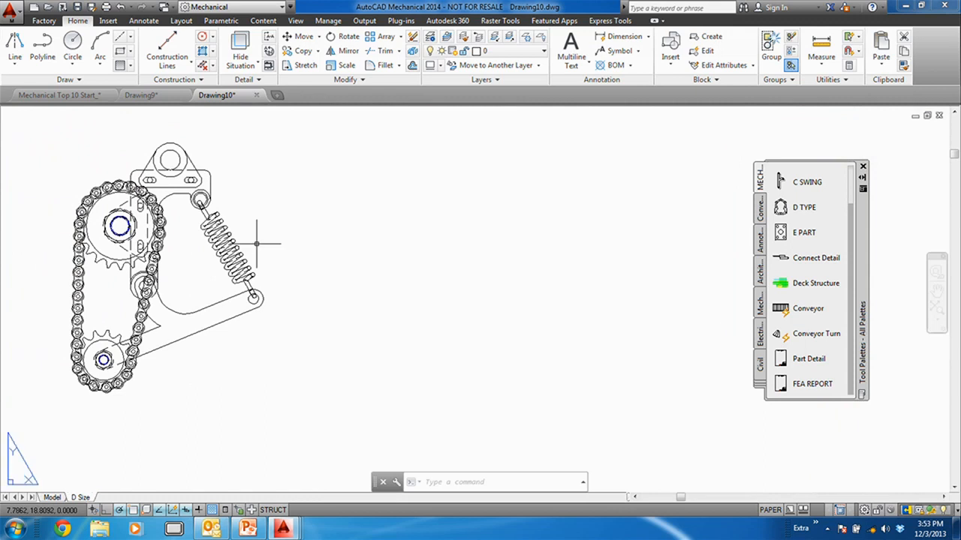
pyautogui.rightClick(248, 192)
pyautogui.click(279, 263)
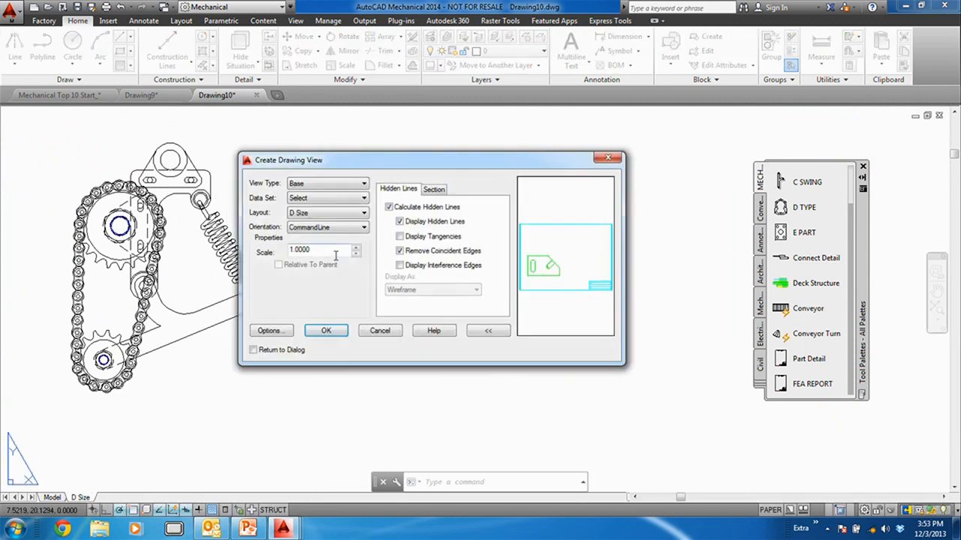
pyautogui.click(311, 184)
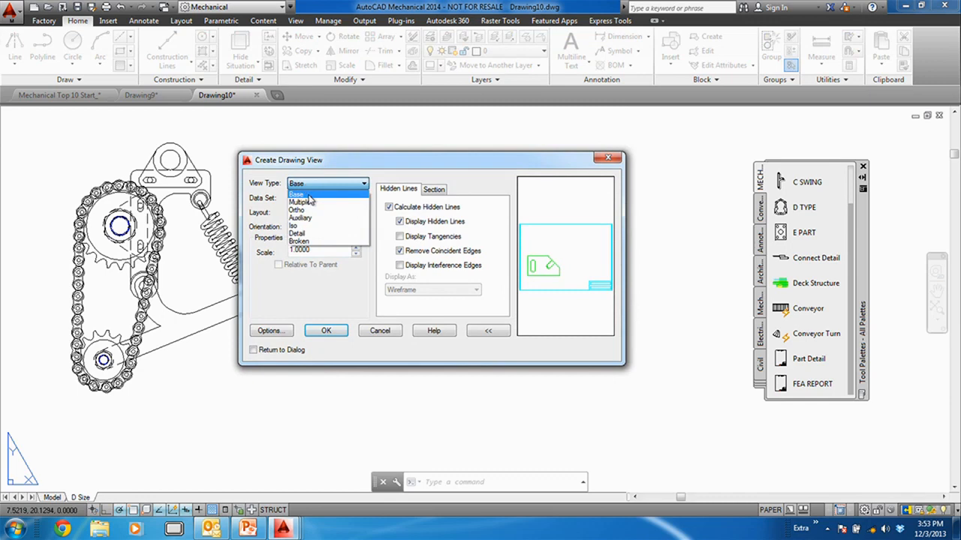
pyautogui.click(304, 234)
pyautogui.click(322, 184)
pyautogui.click(301, 226)
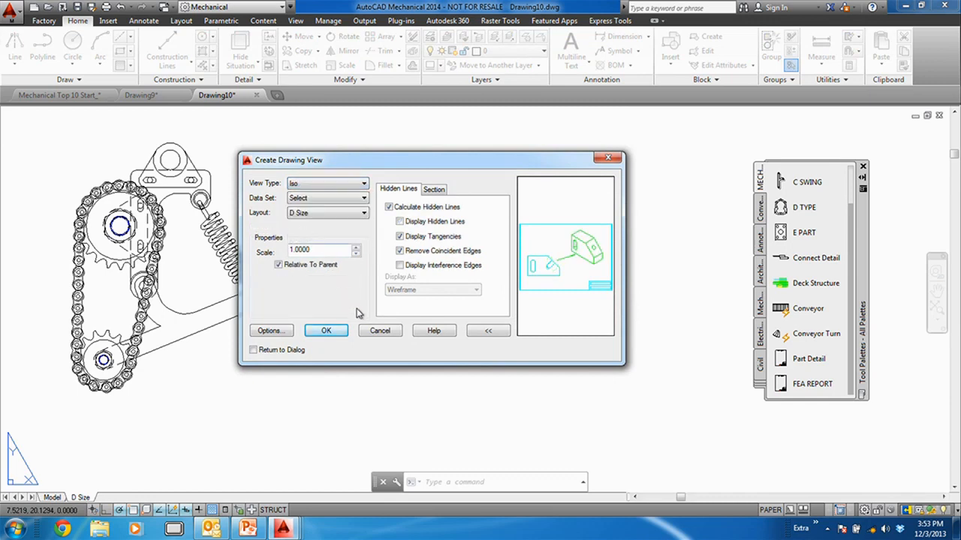
pyautogui.click(322, 330)
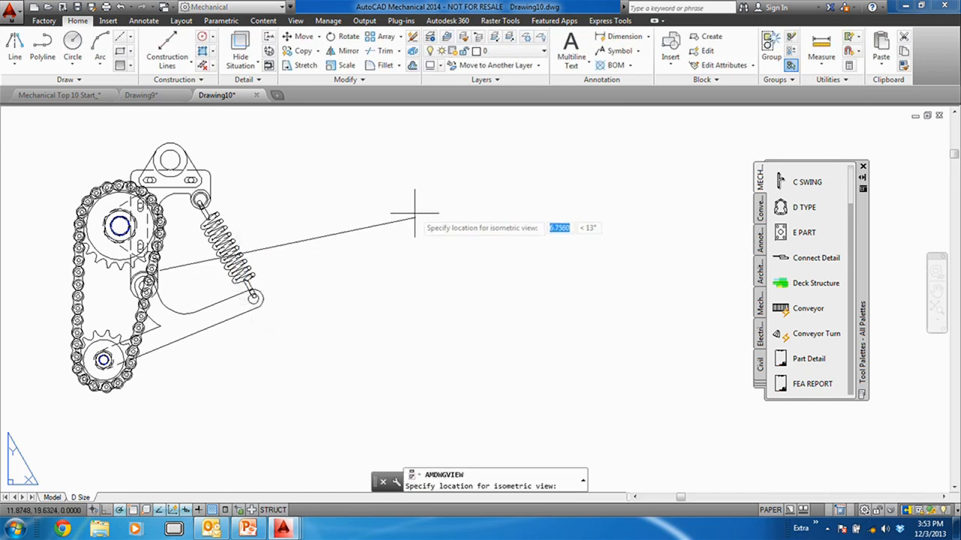
pyautogui.click(375, 248)
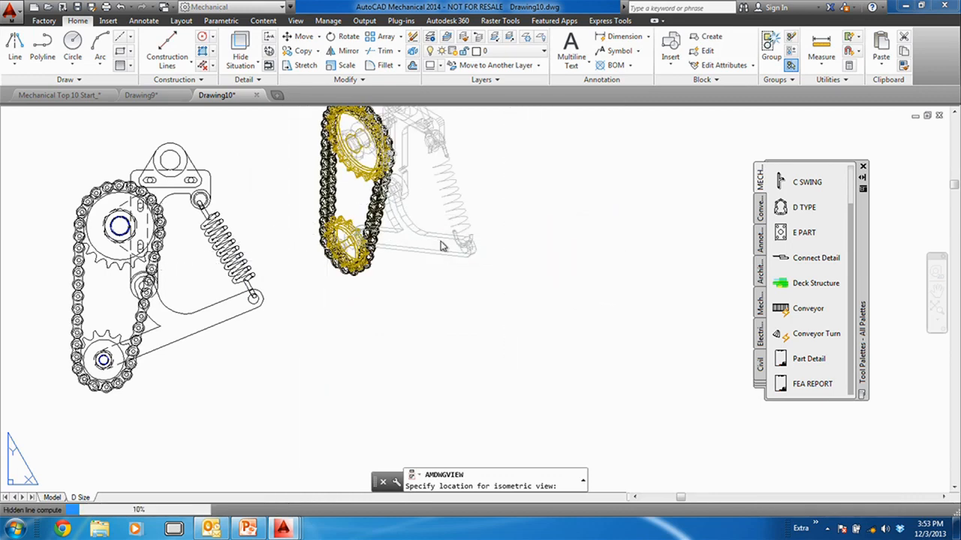
# - Move the isometric view down and slightly right so it sits beside the base view inside the border
pyautogui.moveTo(428, 259); pyautogui.dragTo(414, 308, button='middle')
pyautogui.scroll(5, 357, 238)
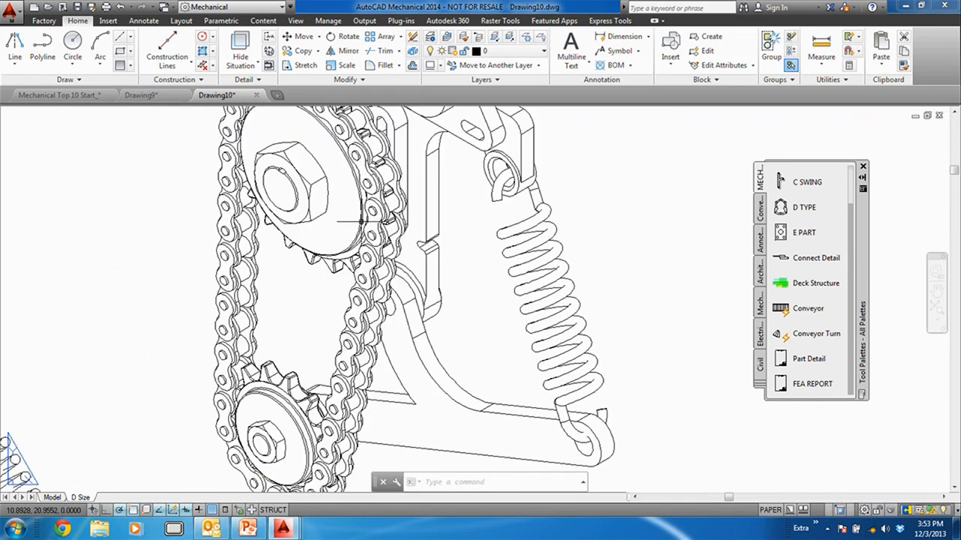
pyautogui.scroll(-5, 366, 233)
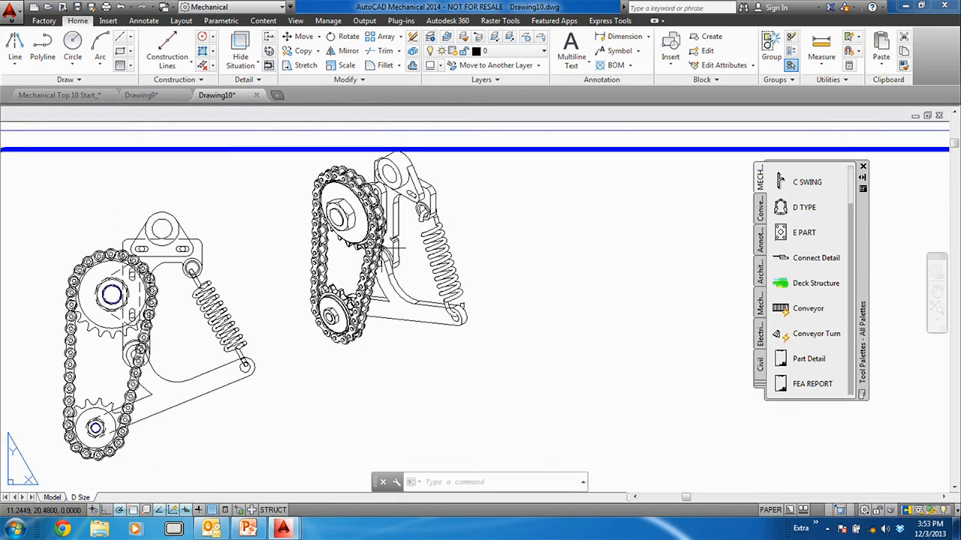
pyautogui.rightClick(413, 214)
pyautogui.click(450, 346)
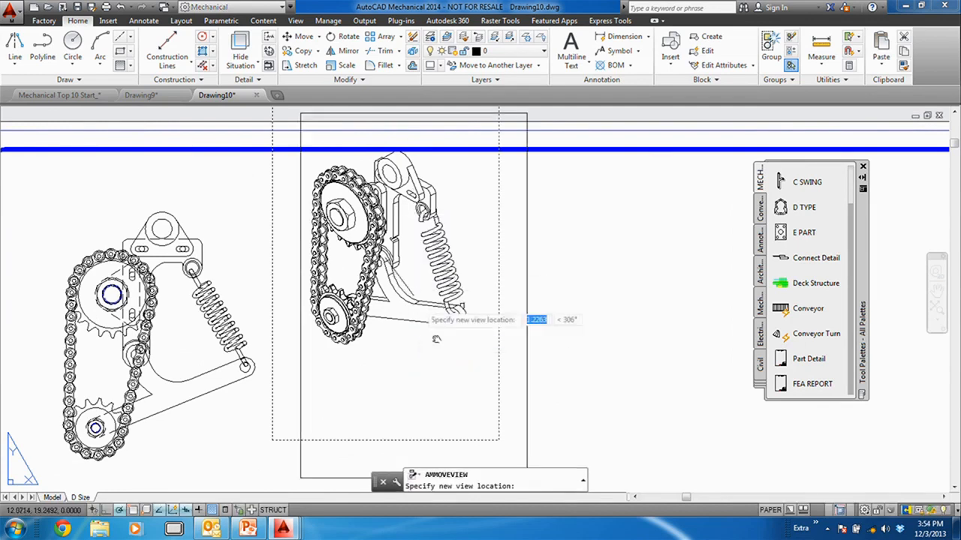
pyautogui.moveTo(439, 338); pyautogui.dragTo(428, 247, button='middle')
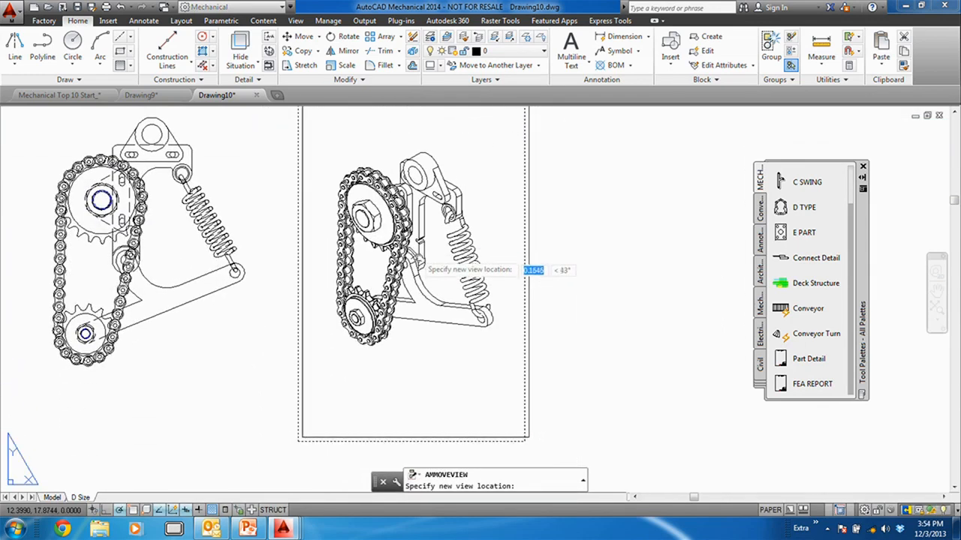
pyautogui.click(421, 244)
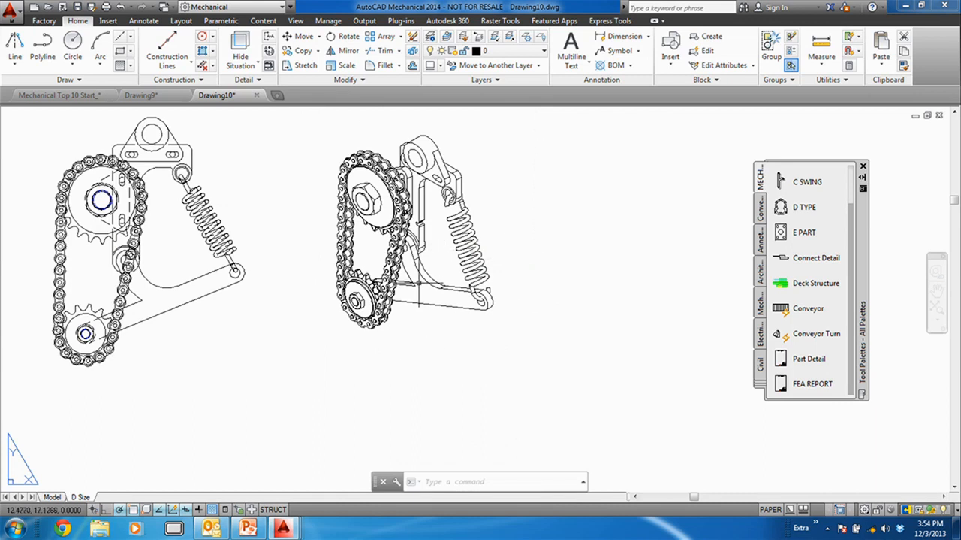
# - Expand MECH ASSY in the MAIN BOM and insert its parts list below the base view
pyautogui.click(181, 21)
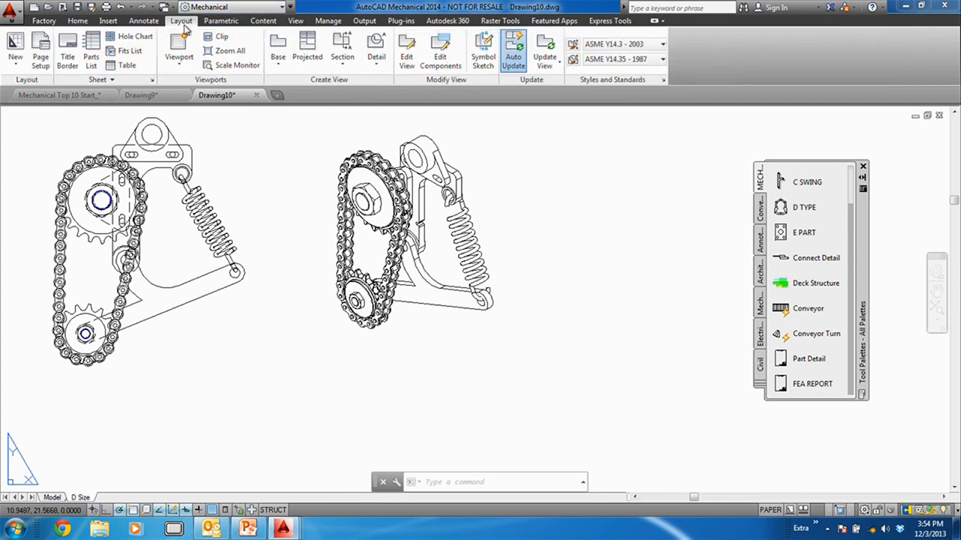
pyautogui.click(143, 21)
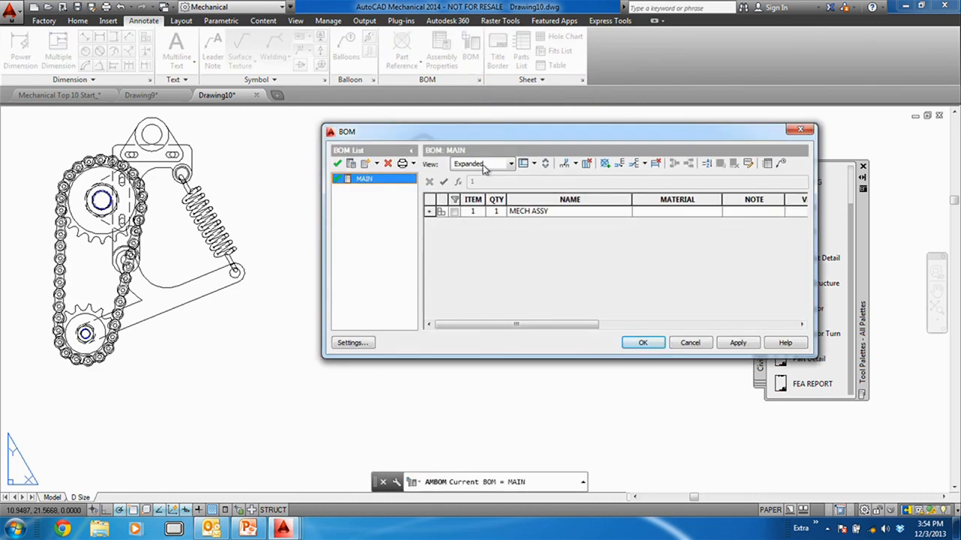
pyautogui.click(429, 210)
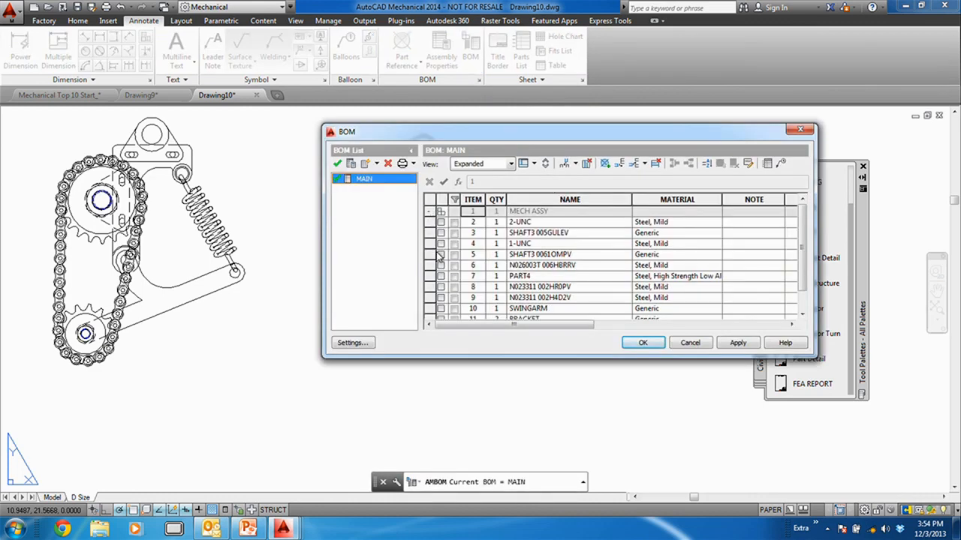
pyautogui.click(767, 163)
pyautogui.click(561, 416)
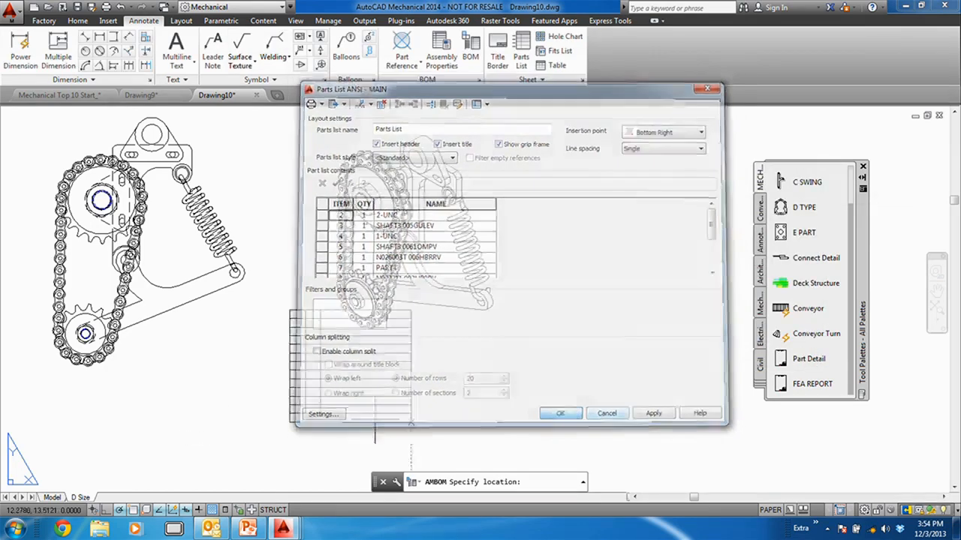
pyautogui.click(364, 365)
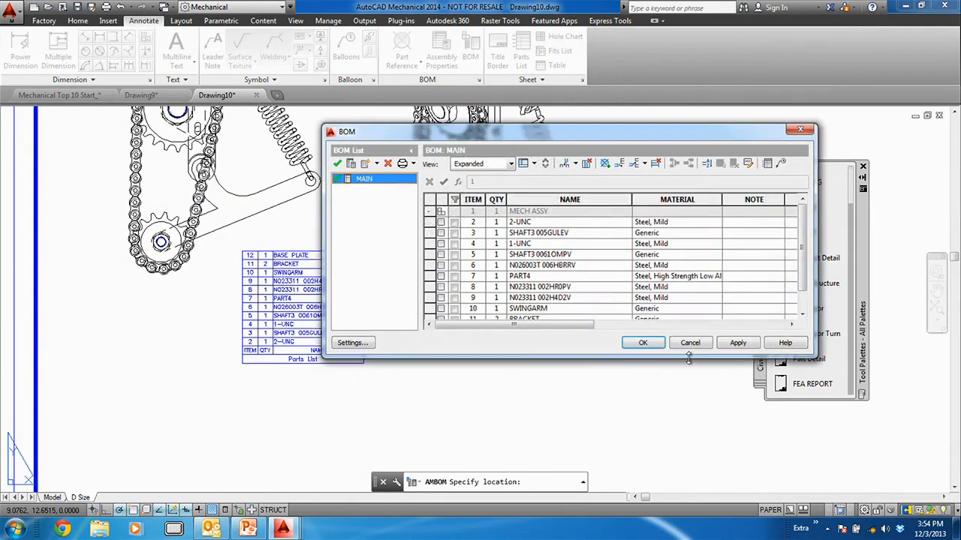
pyautogui.click(644, 349)
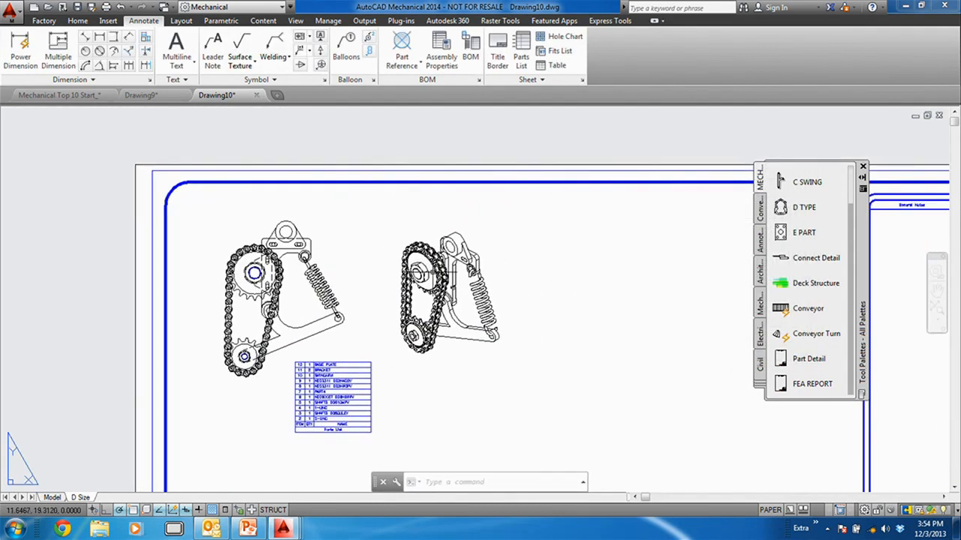
# - Start ballooning all parts automatically and select the isometric view's parts as the ones to balloon
pyautogui.click(357, 68)
pyautogui.rightClick(535, 224)
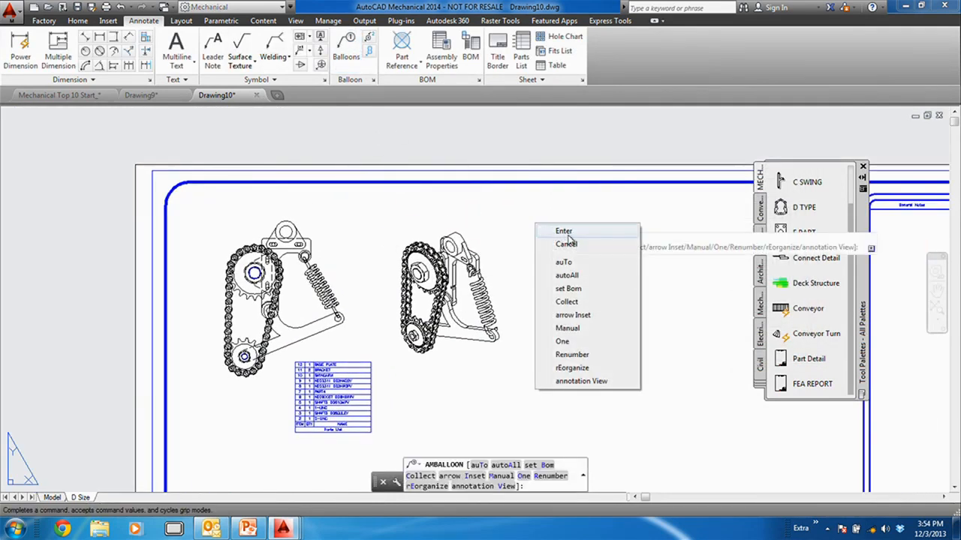
pyautogui.click(572, 275)
pyautogui.click(516, 219)
pyautogui.click(390, 374)
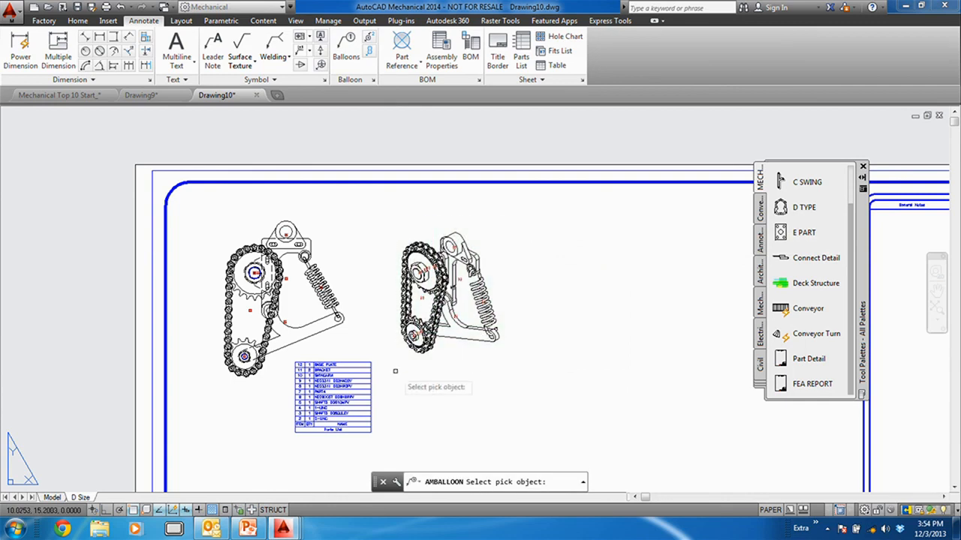
pyautogui.press('Return')
# - Align the automatic balloons in a vertical column and place them beside the chain side of the isometric view
pyautogui.rightClick(349, 237)
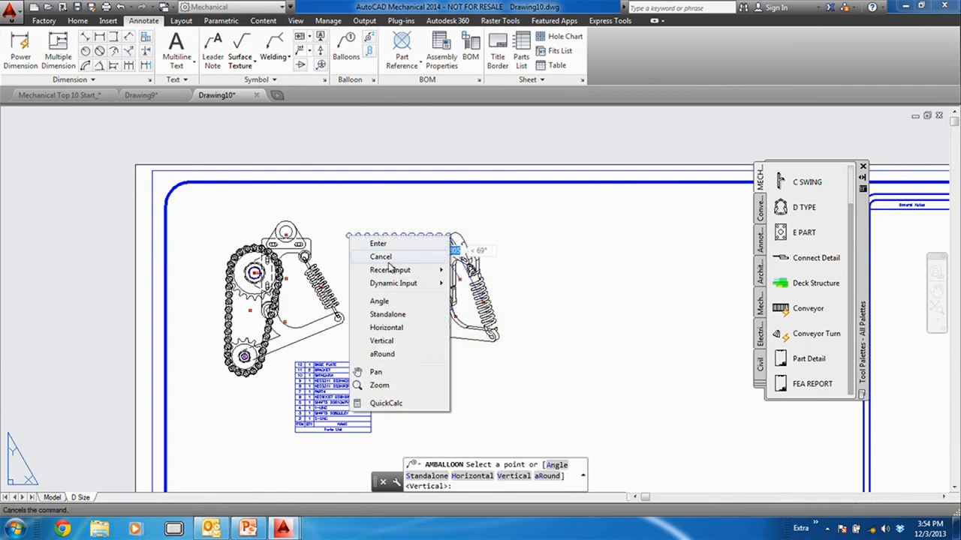
pyautogui.click(386, 328)
pyautogui.scroll(-2, 389, 330)
pyautogui.scroll(3, 389, 347)
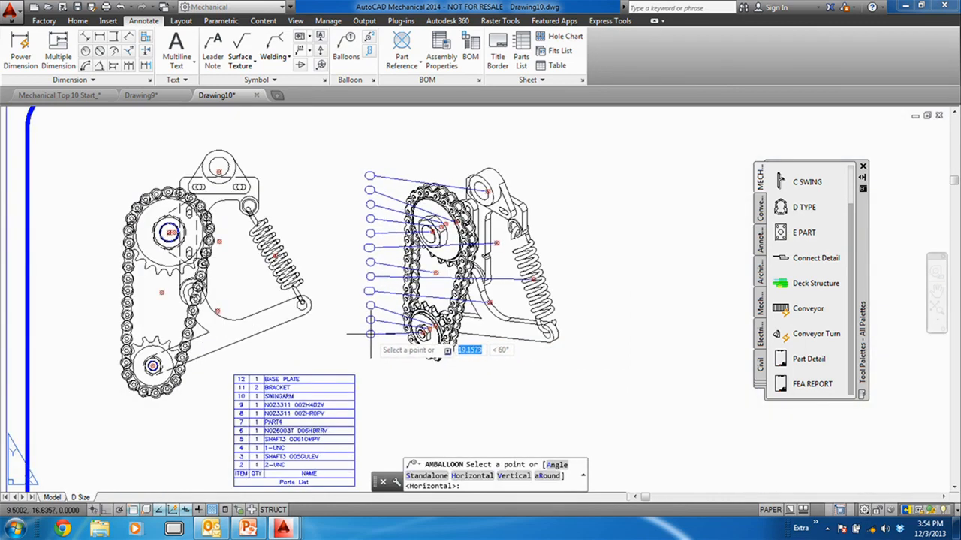
pyautogui.click(372, 349)
# - Add individual balloons to the bracket and the base plate in the base view, placed just outside their outlines
pyautogui.scroll(-1, 393, 383)
pyautogui.scroll(2, 305, 238)
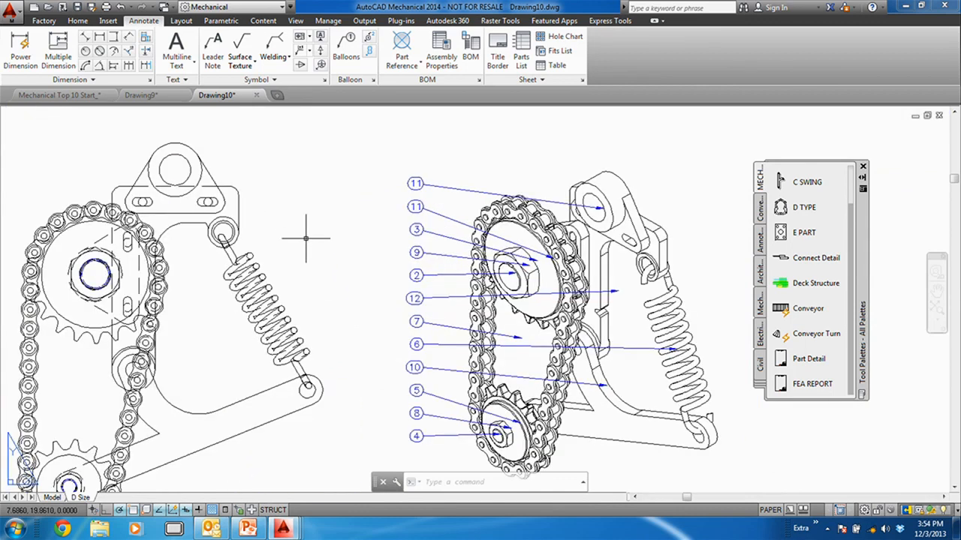
pyautogui.click(346, 48)
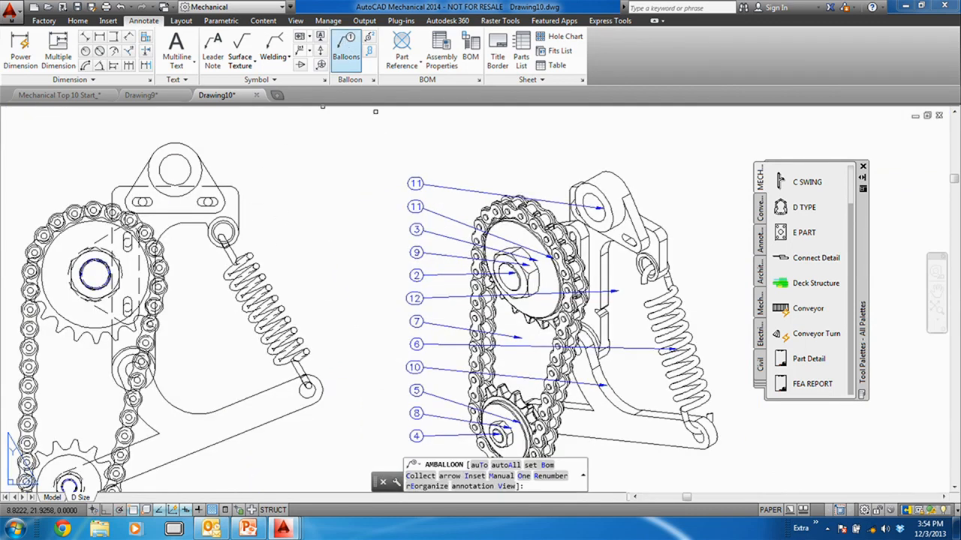
pyautogui.click(211, 172)
pyautogui.click(228, 154)
pyautogui.press('Return')
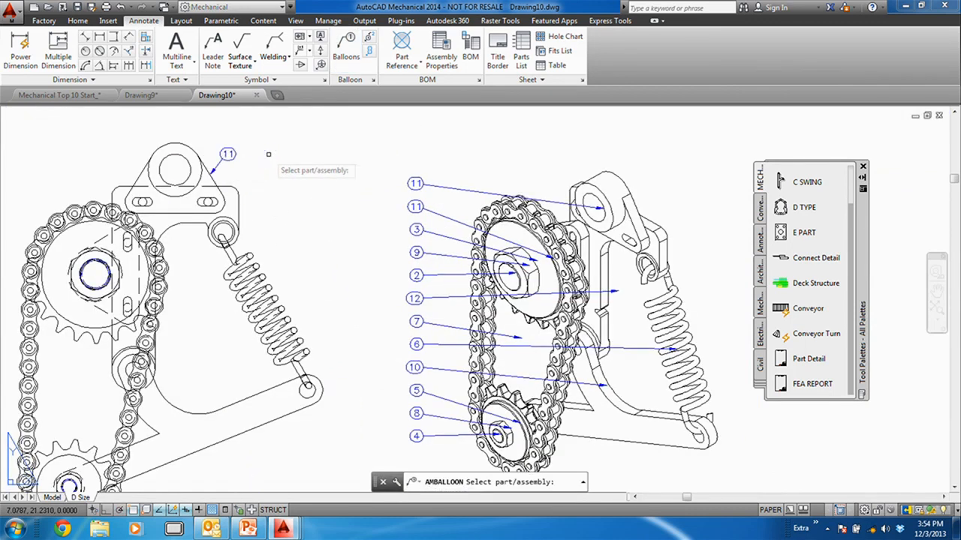
pyautogui.moveTo(260, 197); pyautogui.dragTo(267, 185, button='middle')
pyautogui.click(237, 181)
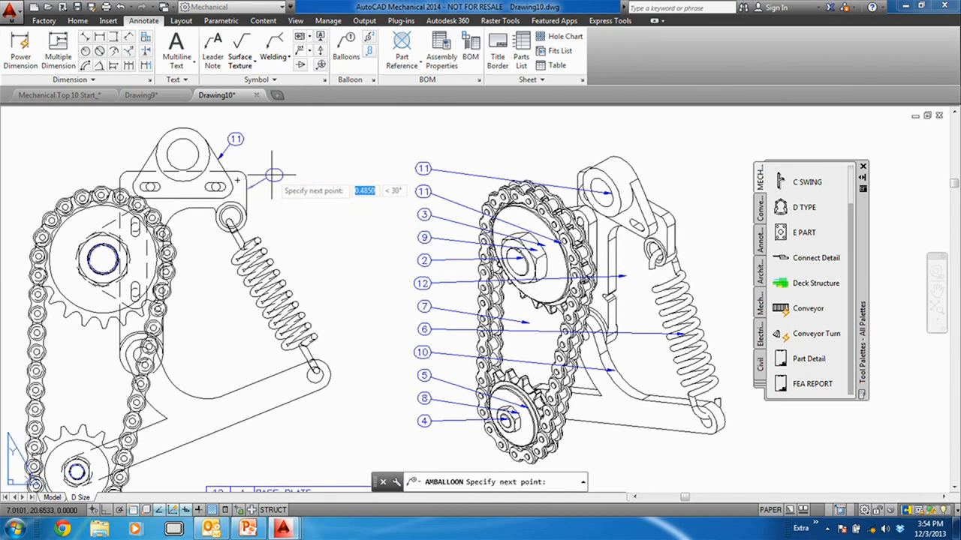
pyautogui.click(274, 173)
pyautogui.press('Return')
# - Balloon the swingarm in the base view at its rounded end below the spring
pyautogui.moveTo(338, 360)
pyautogui.mouseDown(button='middle')
pyautogui.moveTo(335, 295)
pyautogui.moveTo(478, 321)
pyautogui.mouseUp(button='middle')
pyautogui.click(327, 305)
pyautogui.click(344, 287)
pyautogui.press('Return')
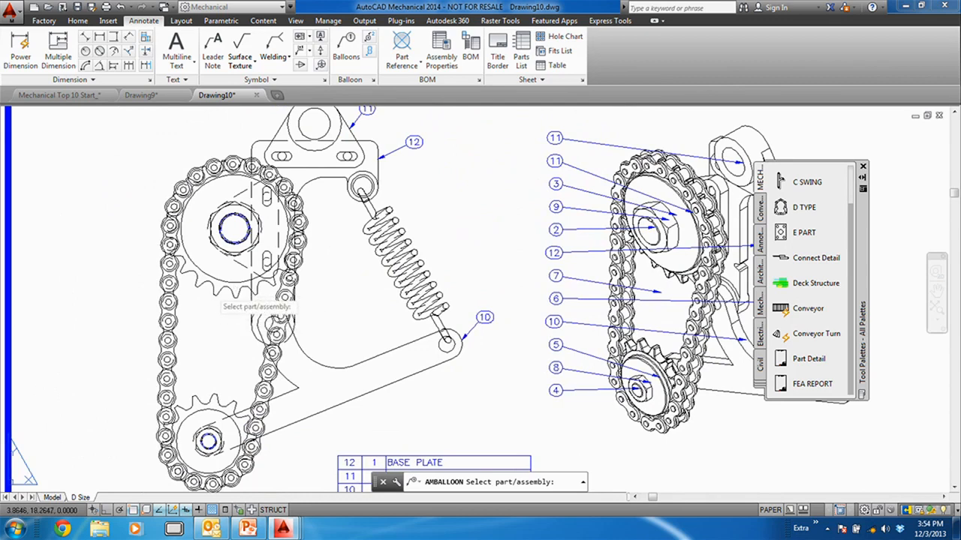
# - Balloon the large and small sprockets in the base view, placing both balloons inside the chain loop, and finish ballooning
pyautogui.click(218, 294)
pyautogui.click(228, 306)
pyautogui.press('Return')
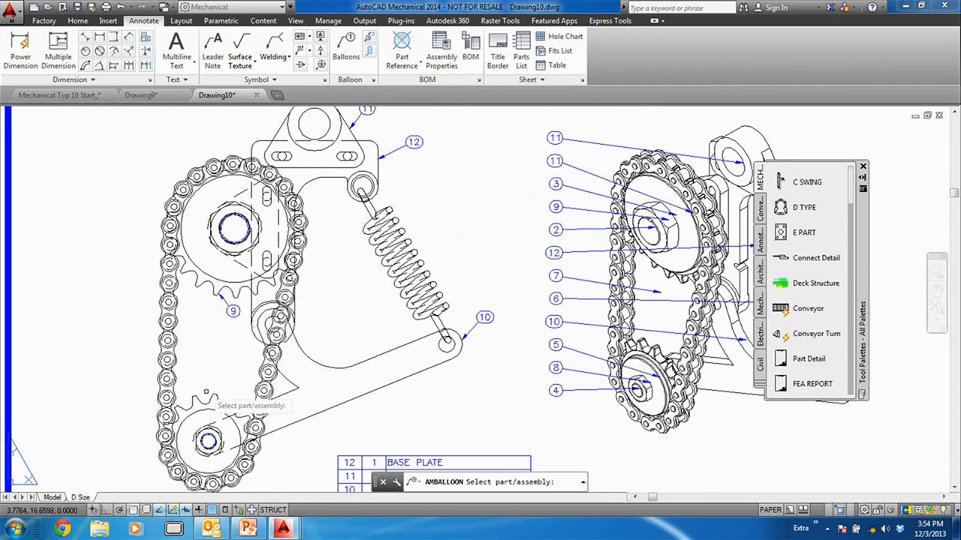
pyautogui.click(207, 395)
pyautogui.click(197, 371)
pyautogui.press('Return')
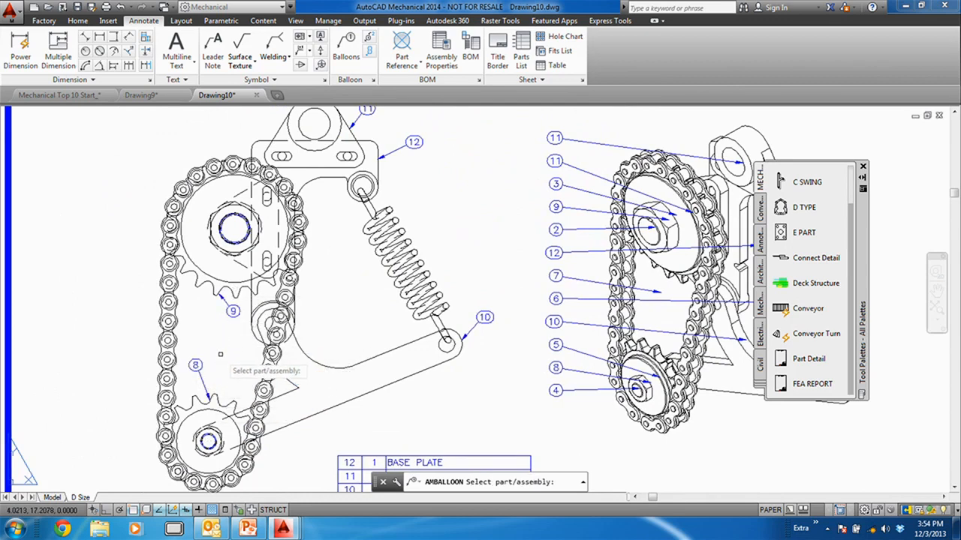
pyautogui.press('Return')
pyautogui.scroll(-2, 318, 334)
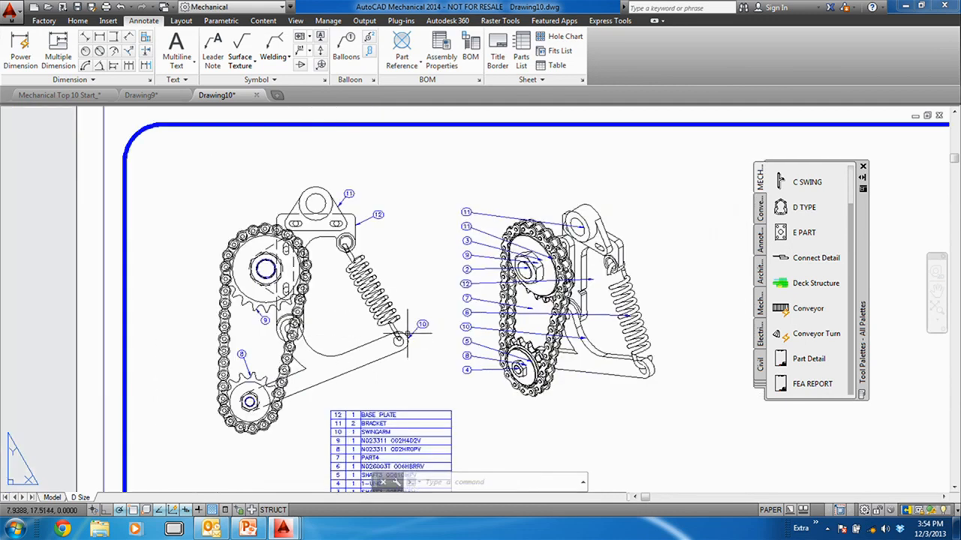
pyautogui.moveTo(408, 331); pyautogui.dragTo(368, 263, button='middle')
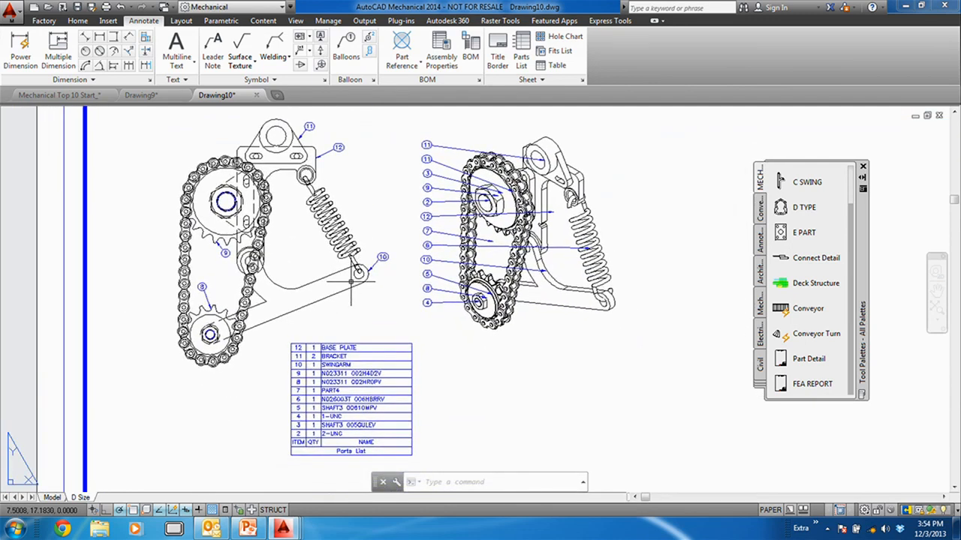